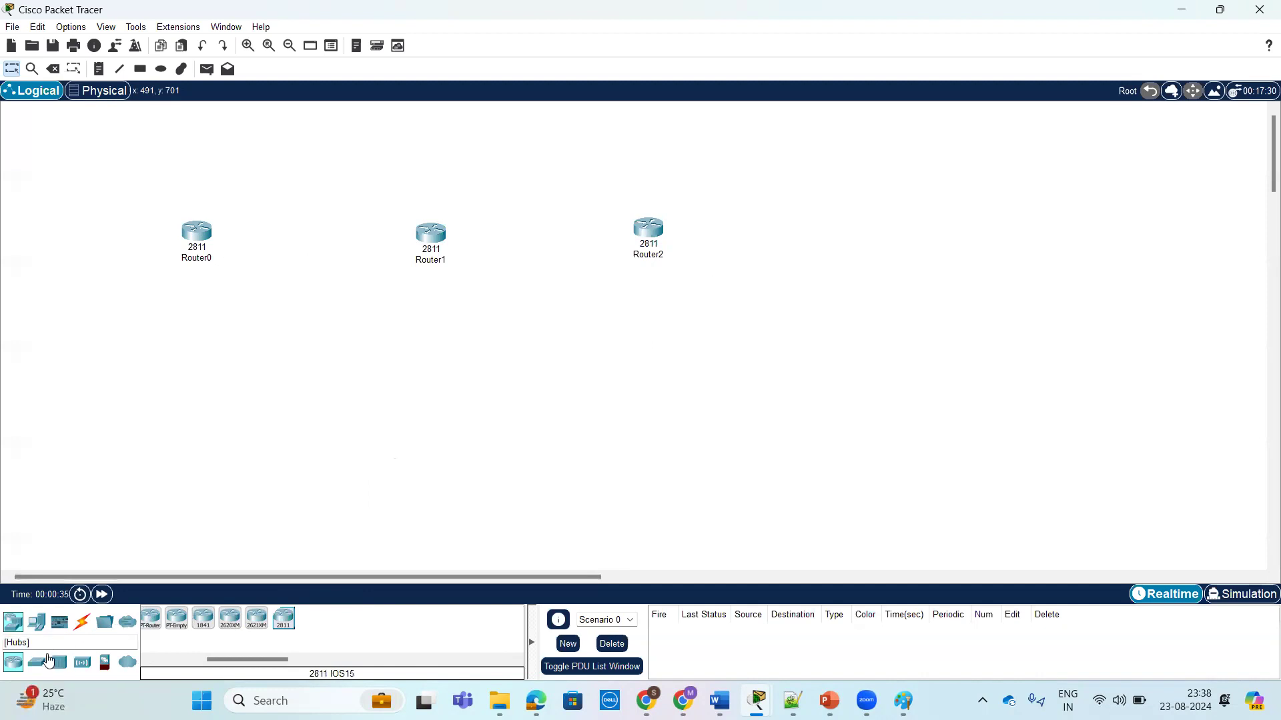
Step: Place three 2960 switches in a row, one below each of the three 2811 routers
click(37, 662)
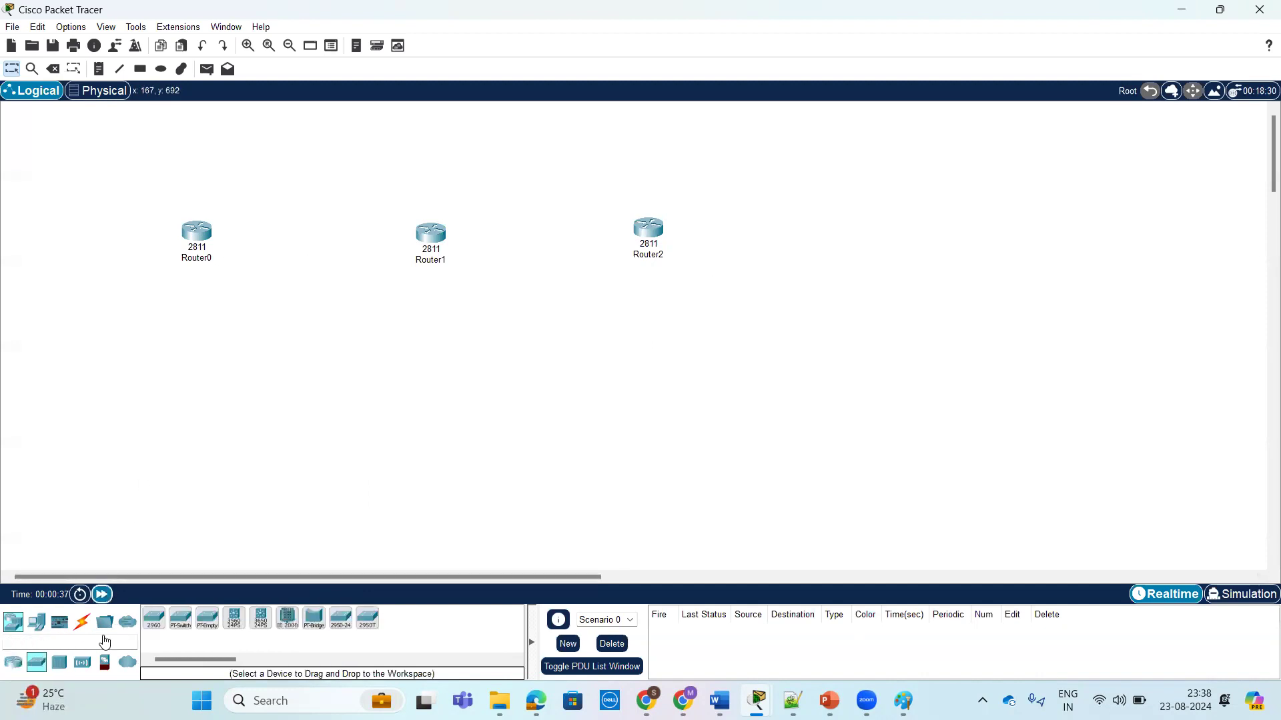
click(154, 619)
click(187, 360)
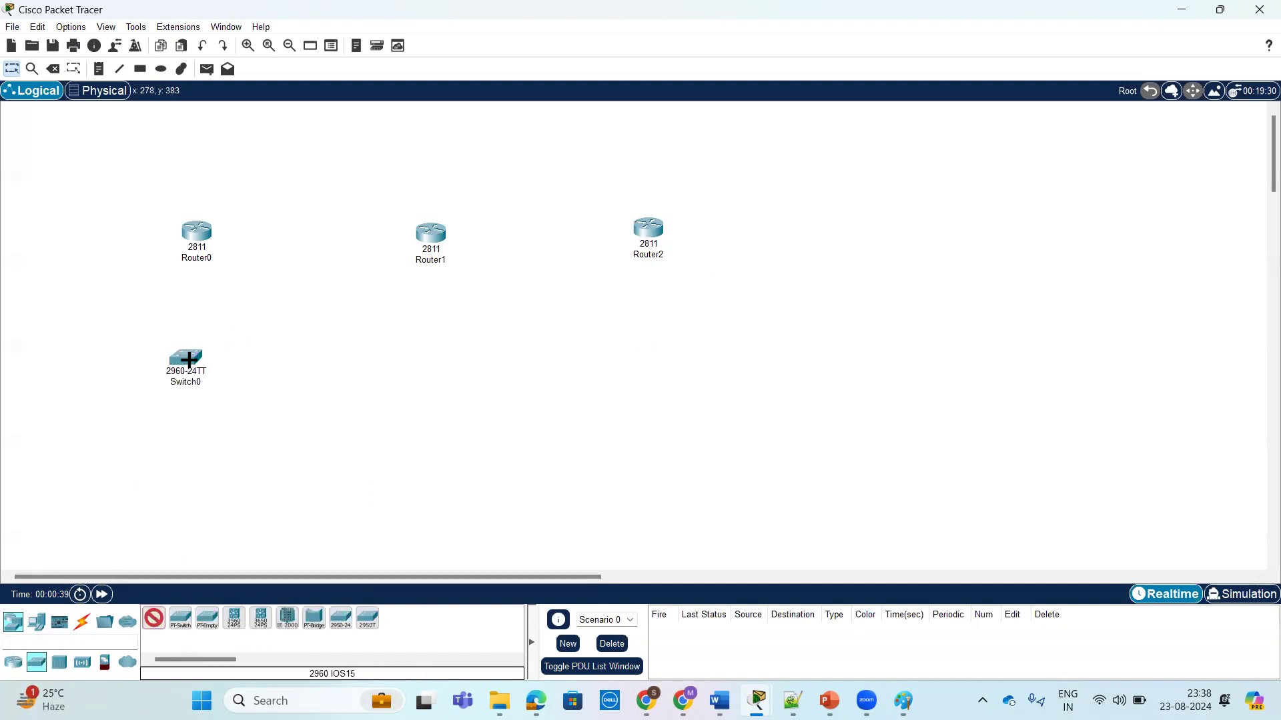
click(428, 360)
click(658, 358)
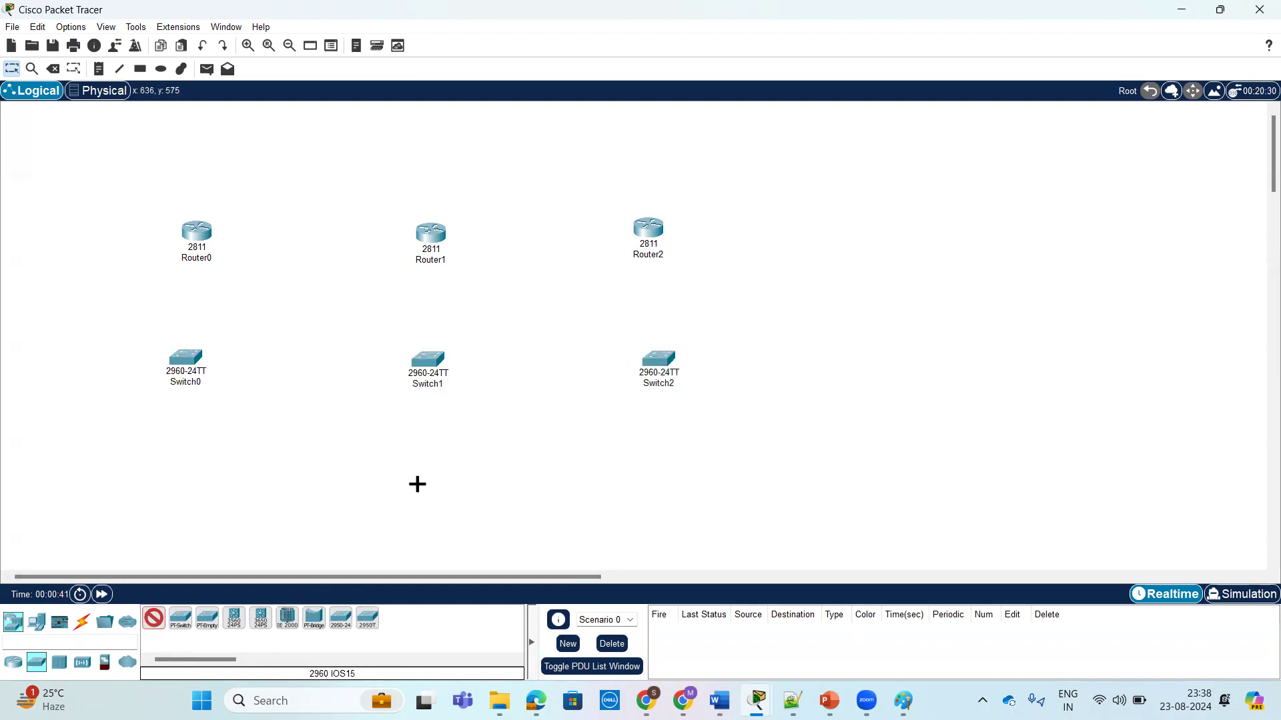
click(154, 620)
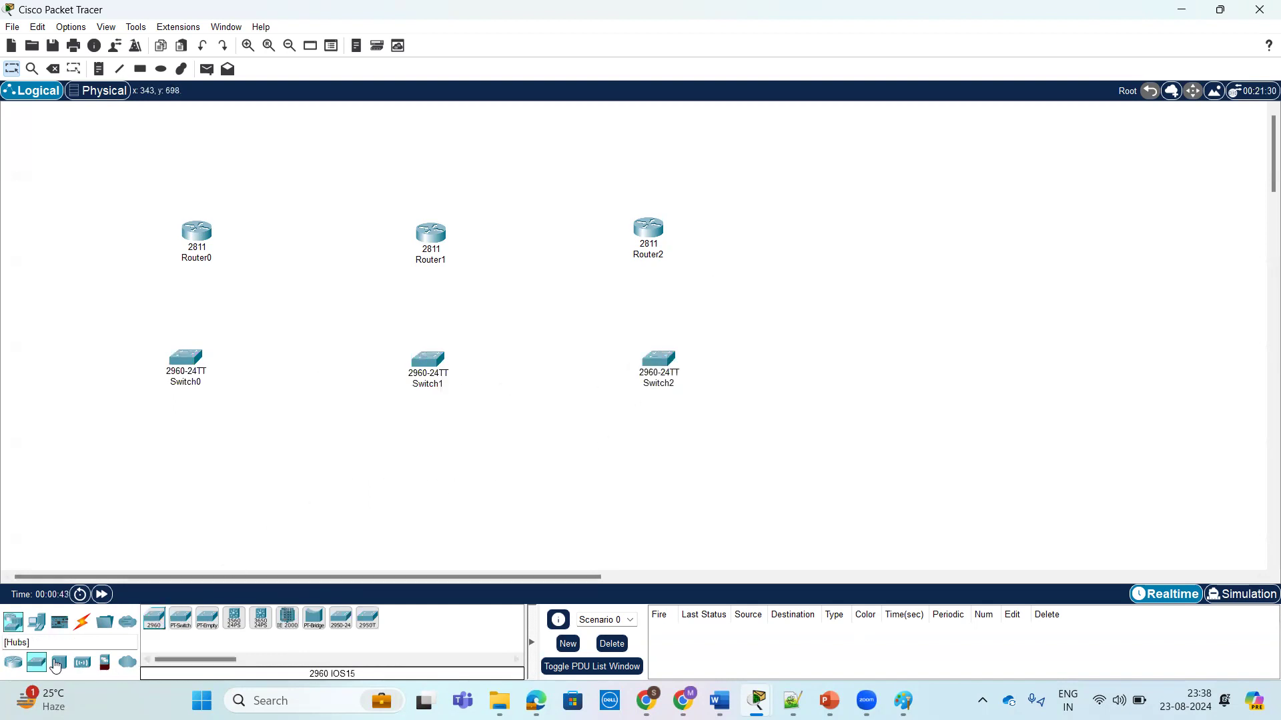
Step: Add nine PCs to the workspace, three below each of the three switches
click(37, 622)
click(154, 618)
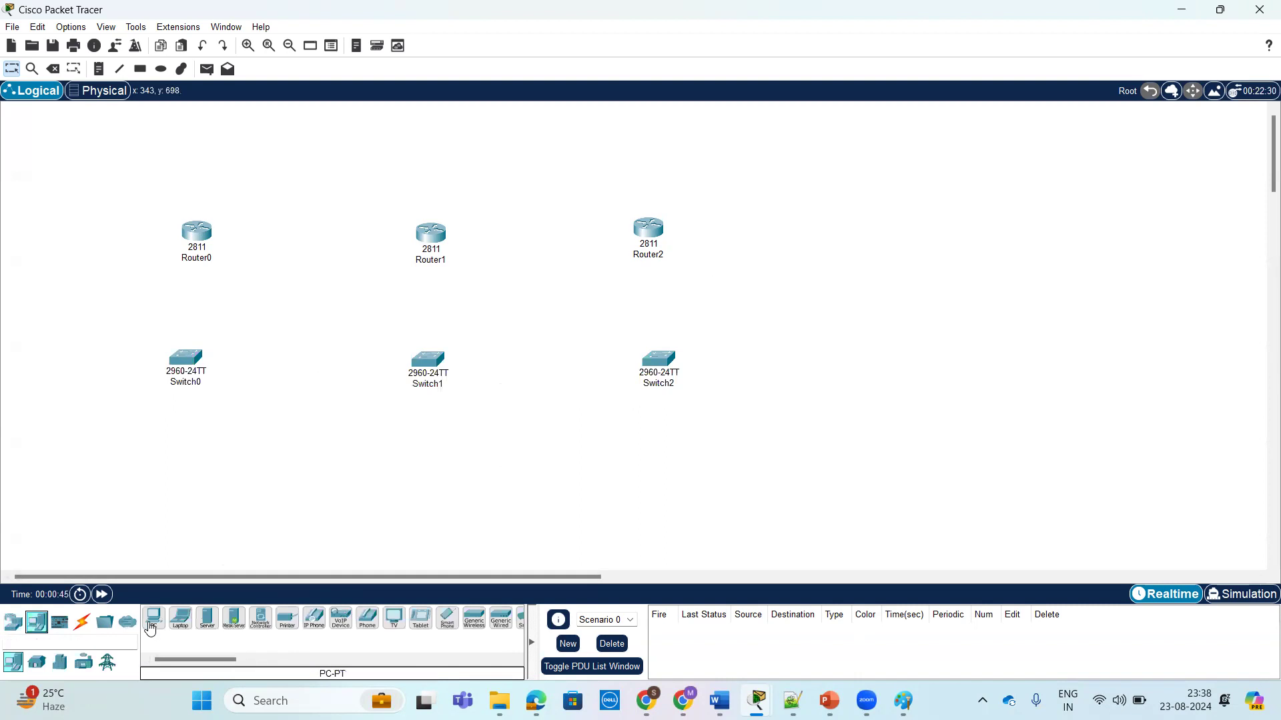
click(94, 495)
click(167, 487)
click(214, 493)
click(360, 484)
click(418, 487)
click(468, 485)
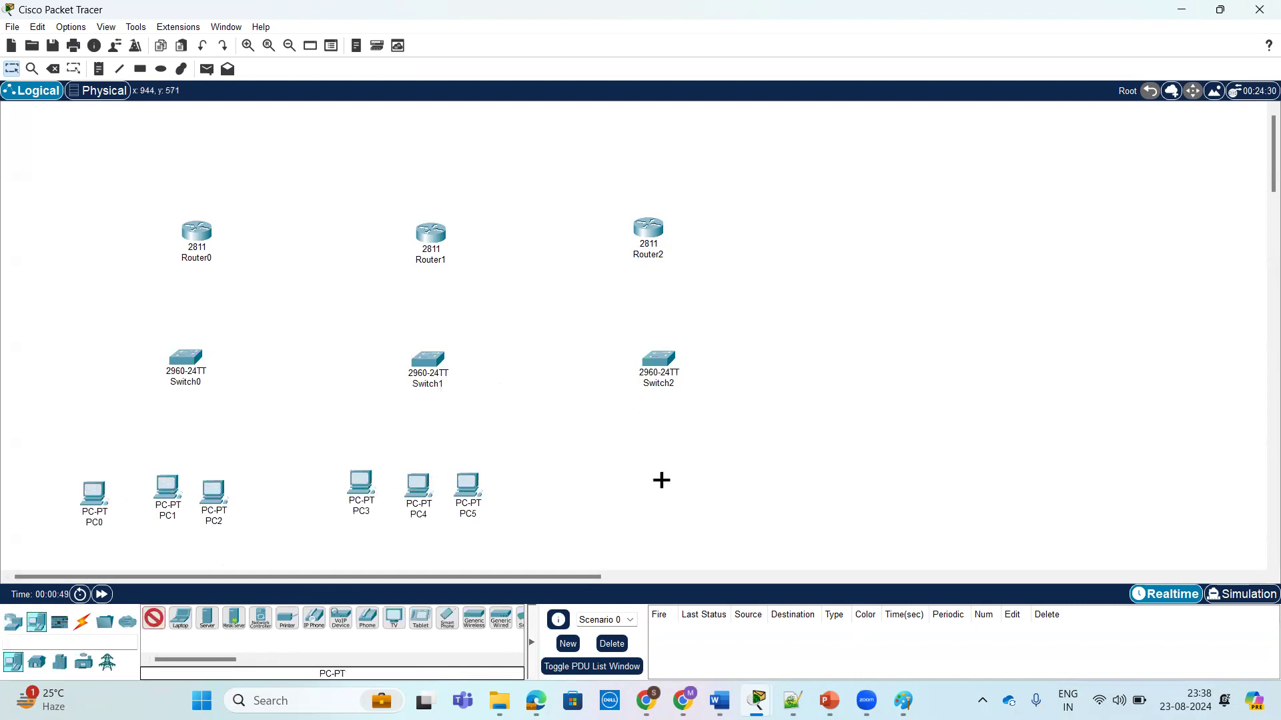
click(609, 473)
click(653, 472)
click(704, 471)
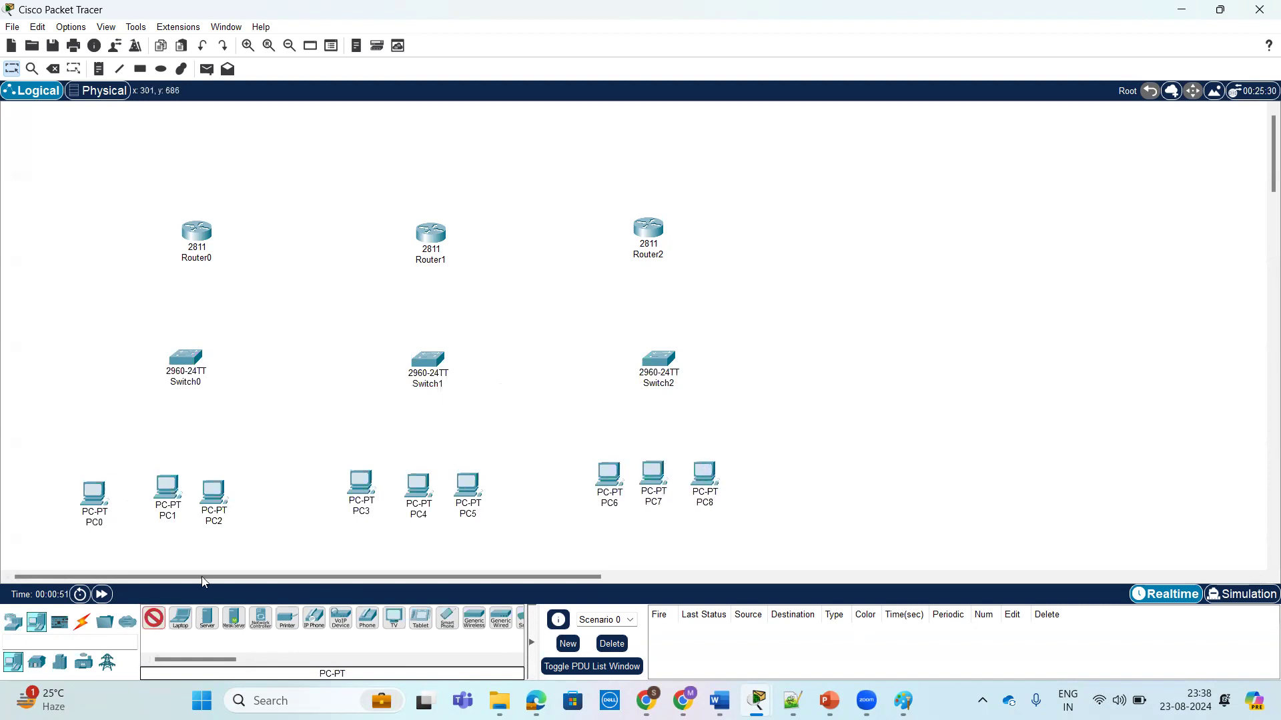
click(153, 619)
Step: Power off Router1 and install an NM-2FE2W module in its large empty slot
click(87, 629)
click(154, 619)
click(435, 238)
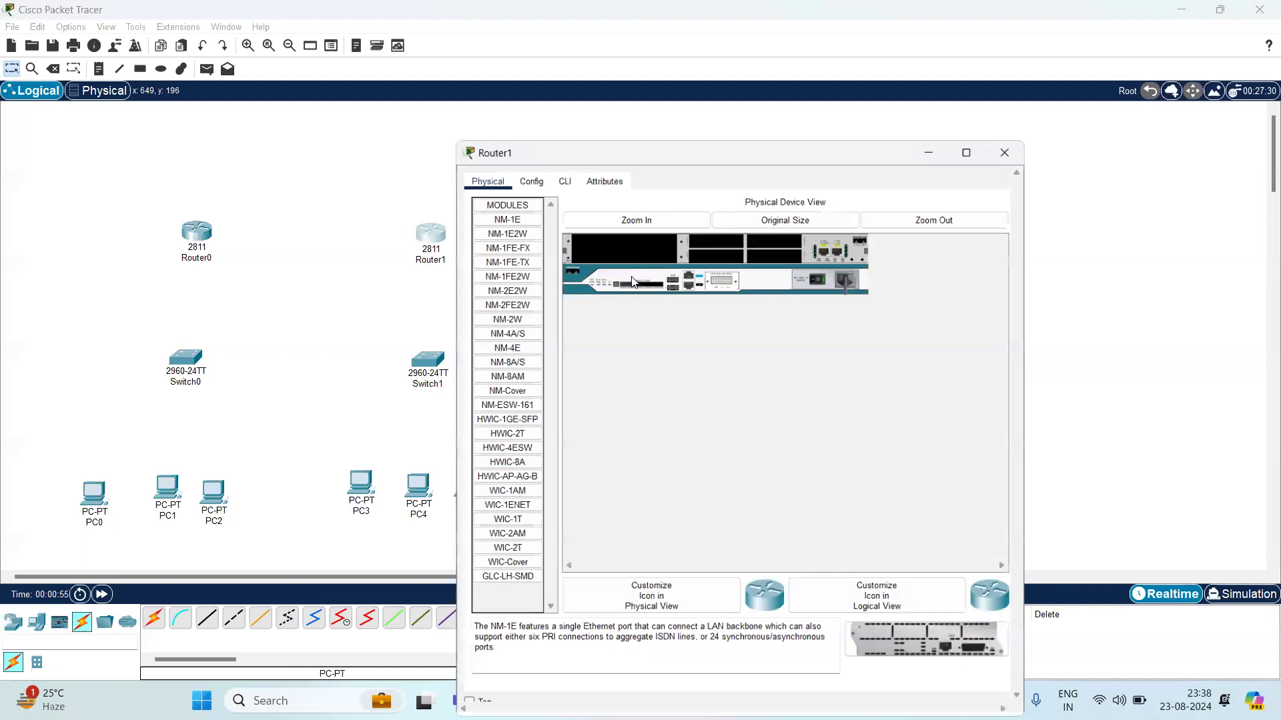
click(563, 132)
click(481, 130)
click(826, 230)
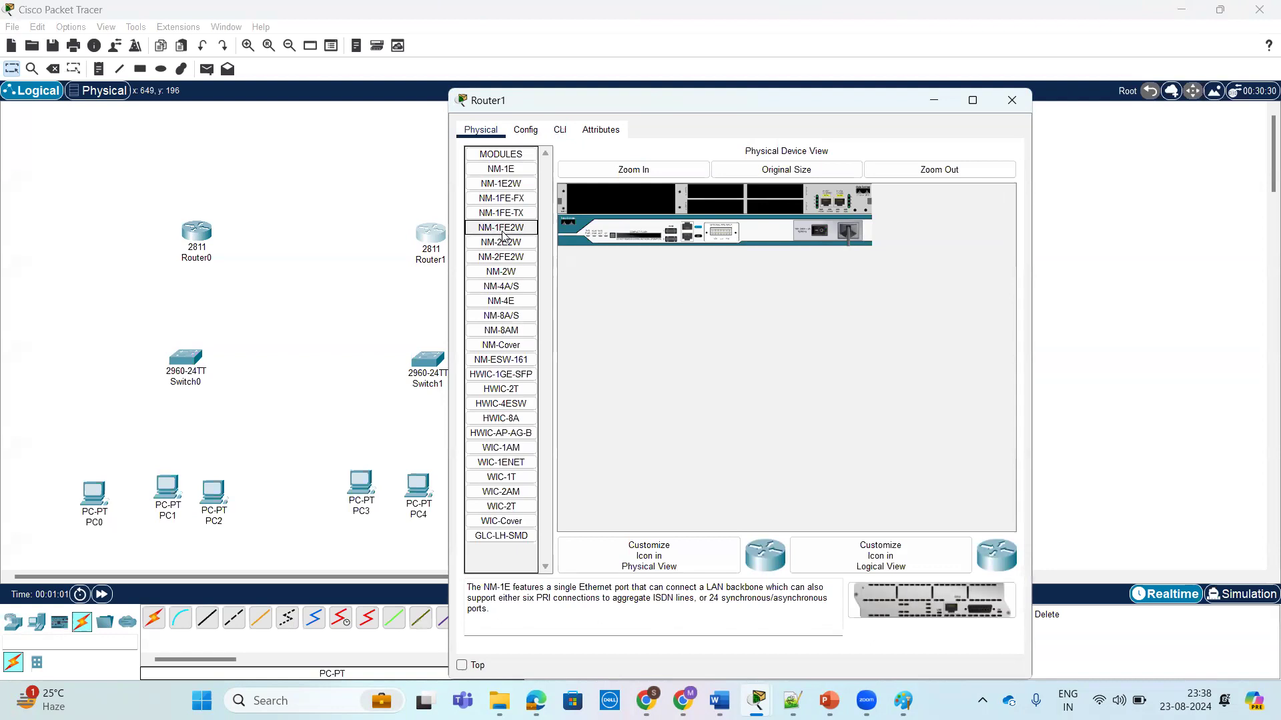
drag(495, 233, 621, 215)
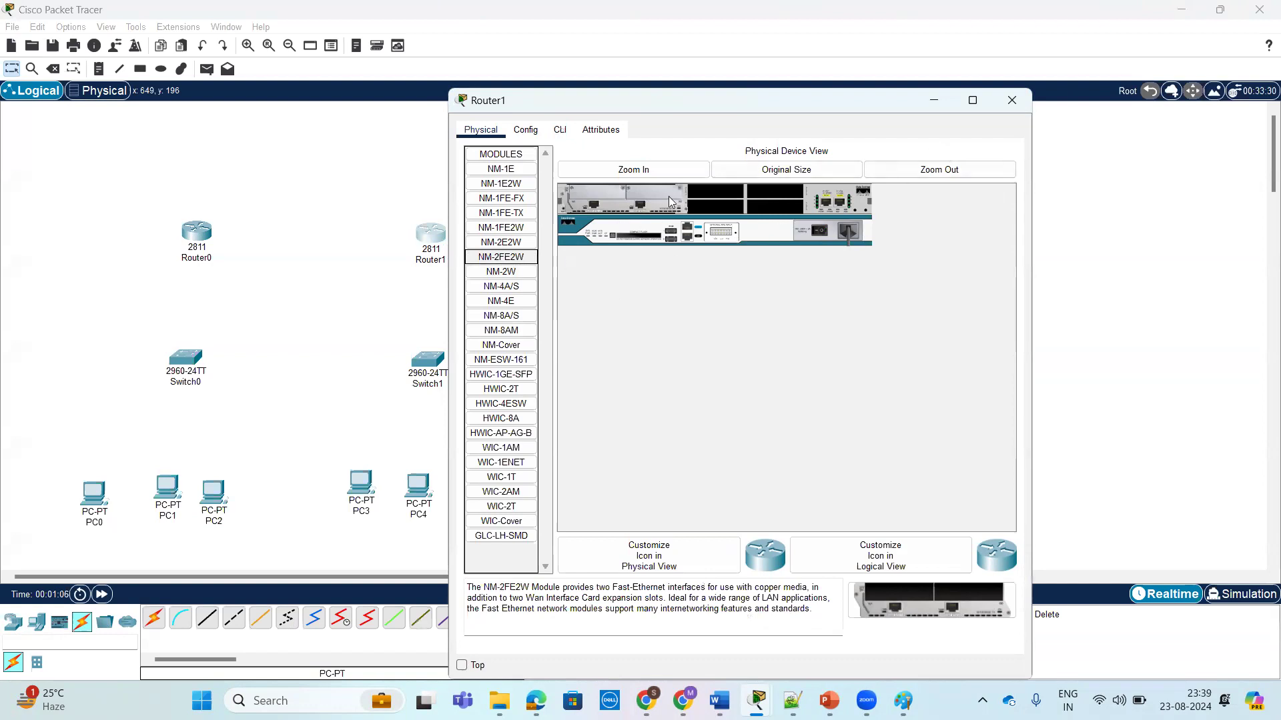
click(1012, 100)
click(437, 248)
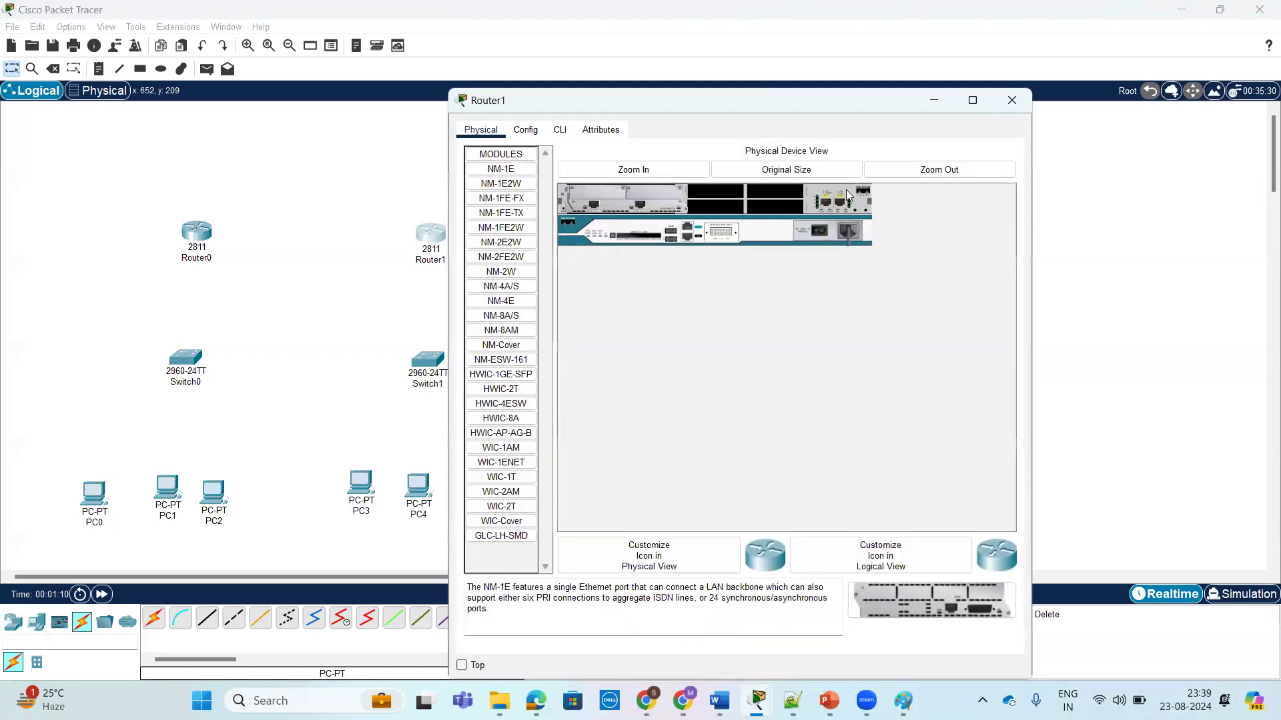
click(1011, 100)
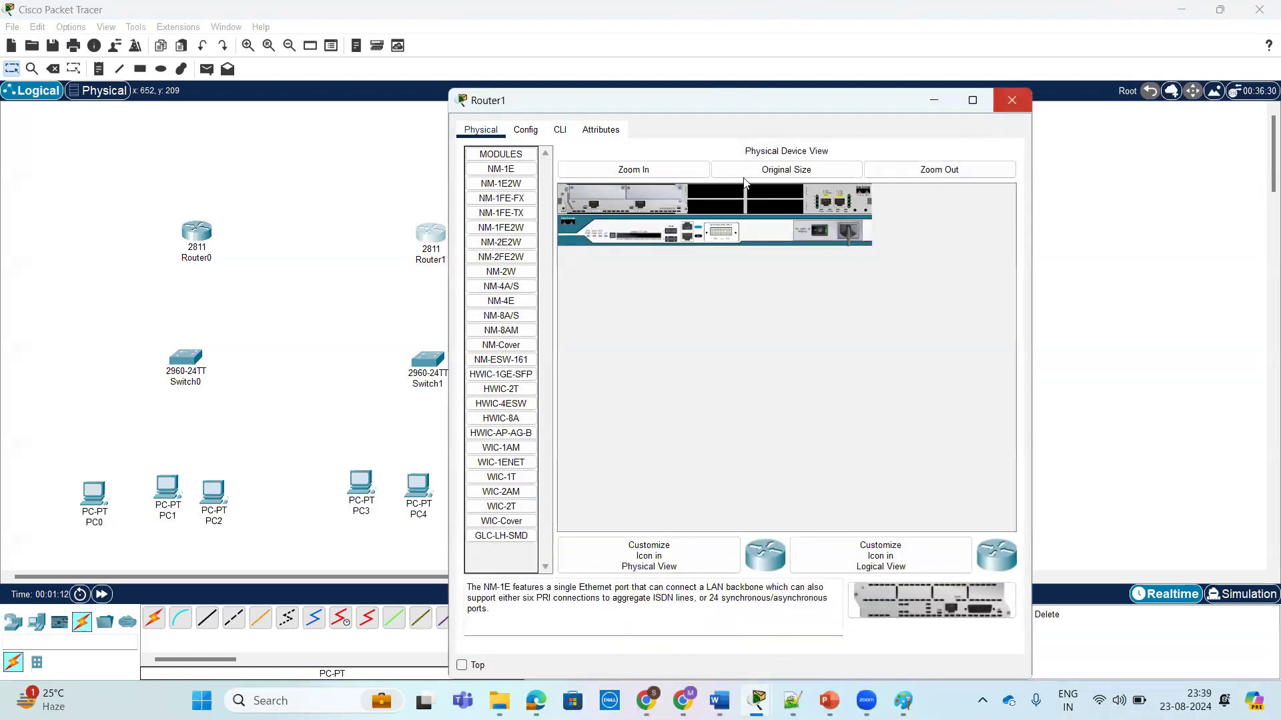
Step: Cable Router0 to Router1 and Router1 to Router2 using the automatically chosen connection type
mouse_move(428, 237)
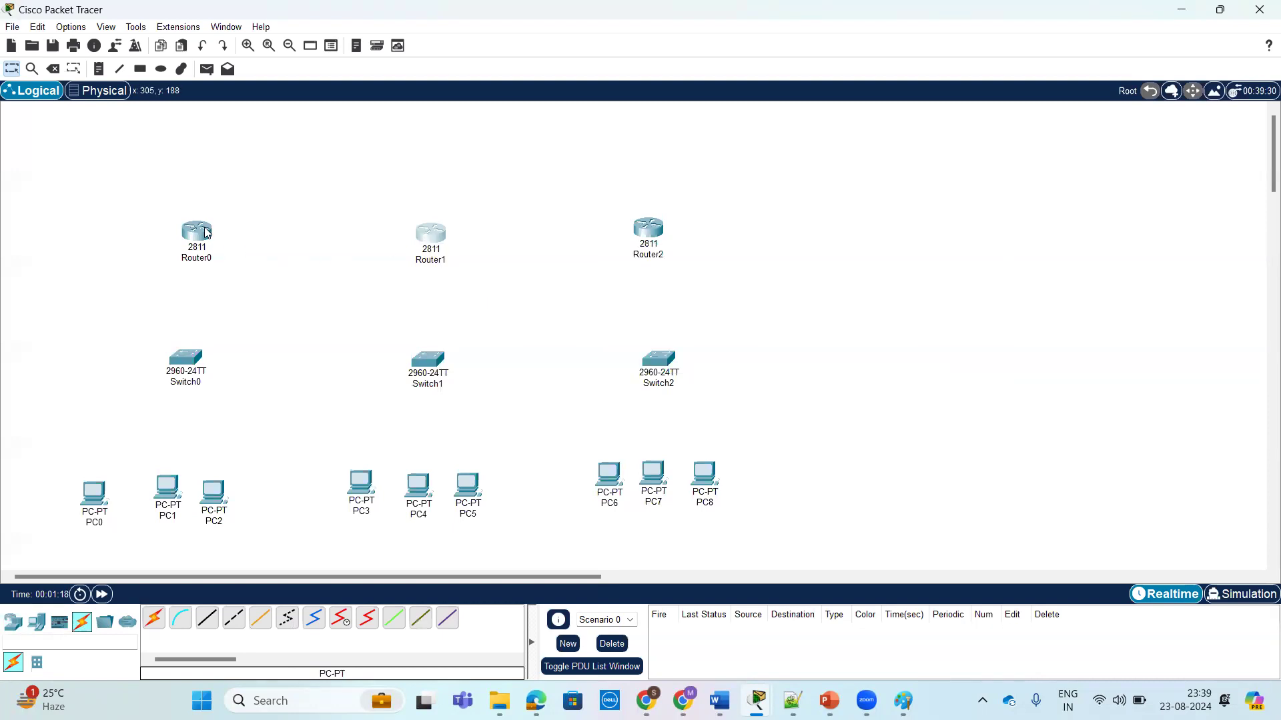
mouse_move(206, 233)
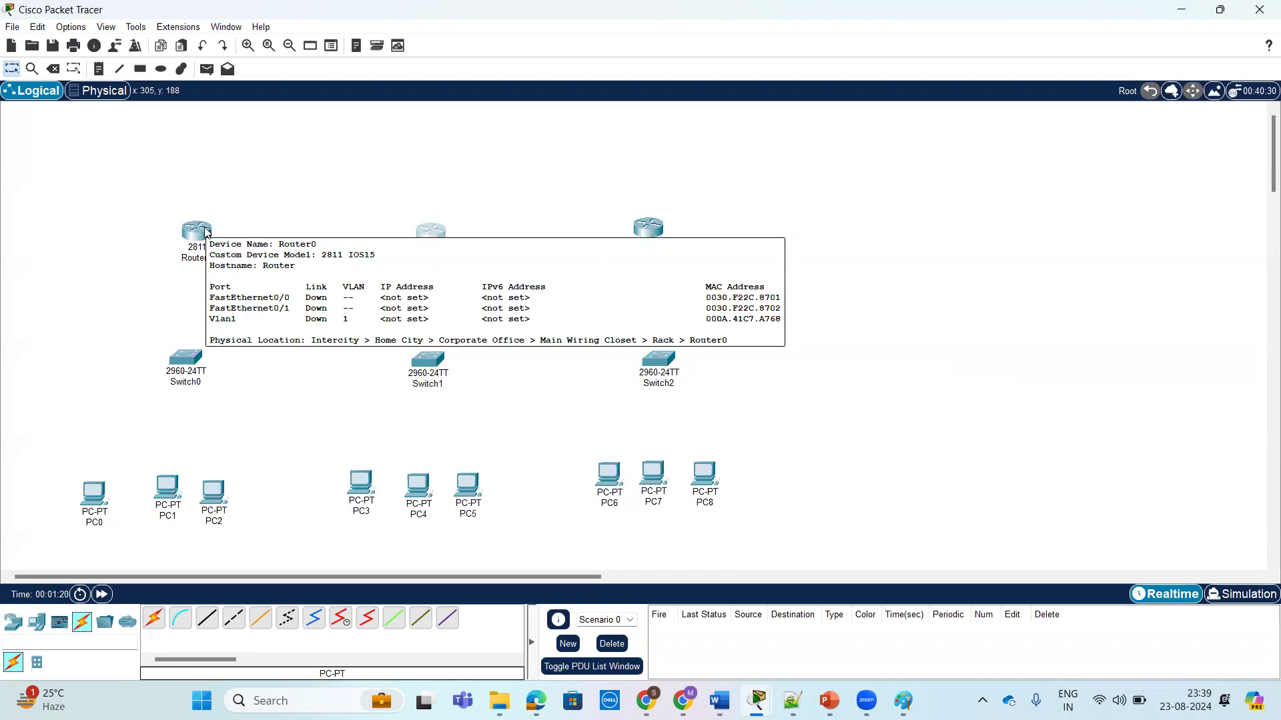
click(154, 619)
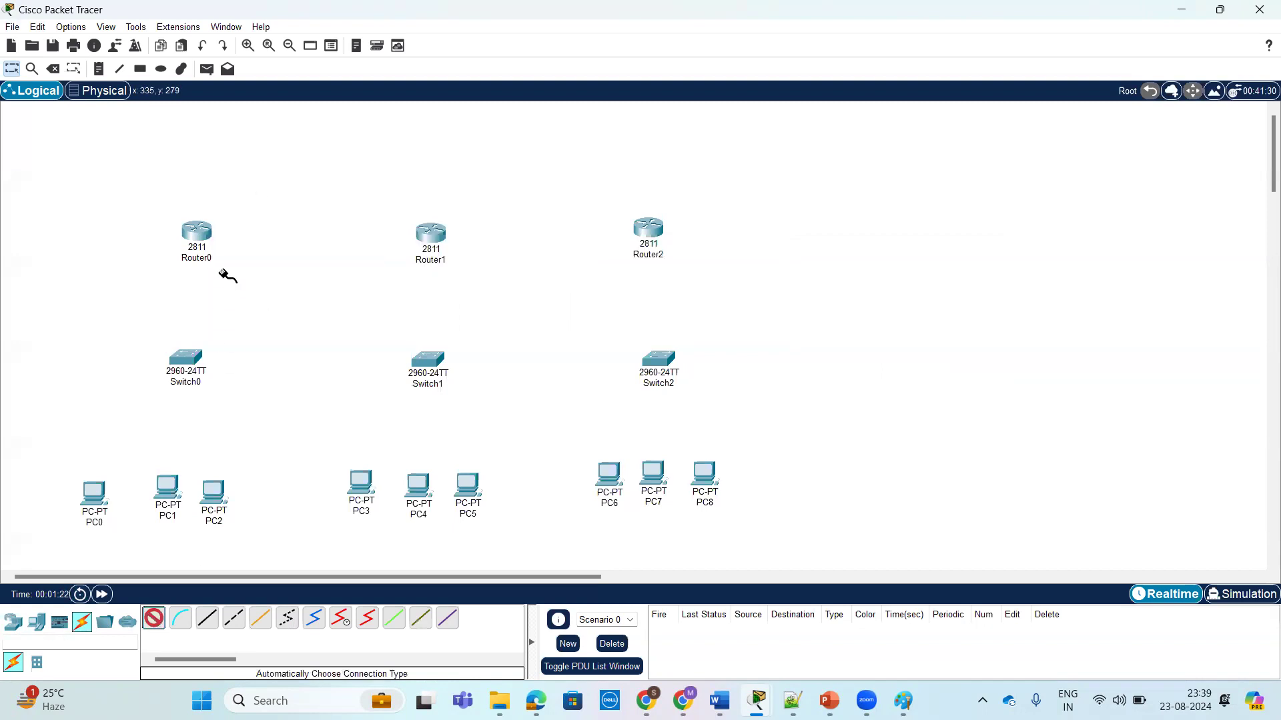
click(206, 235)
click(431, 234)
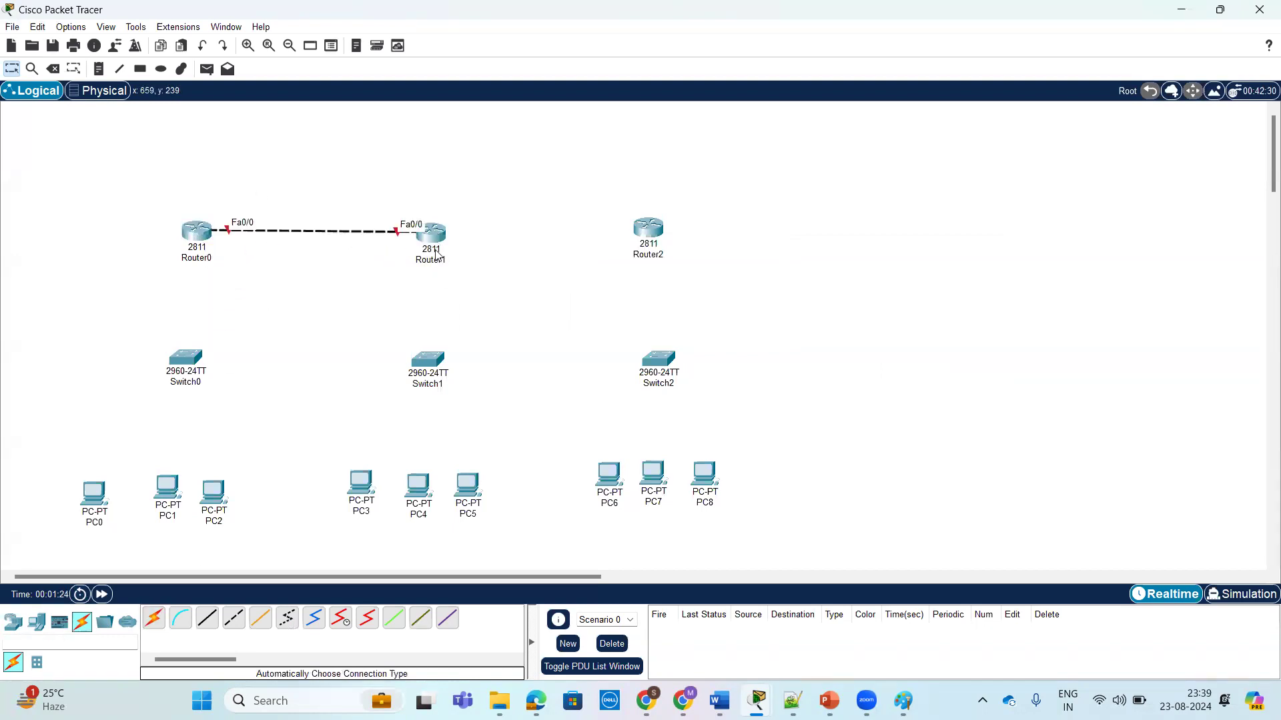
click(154, 619)
click(648, 231)
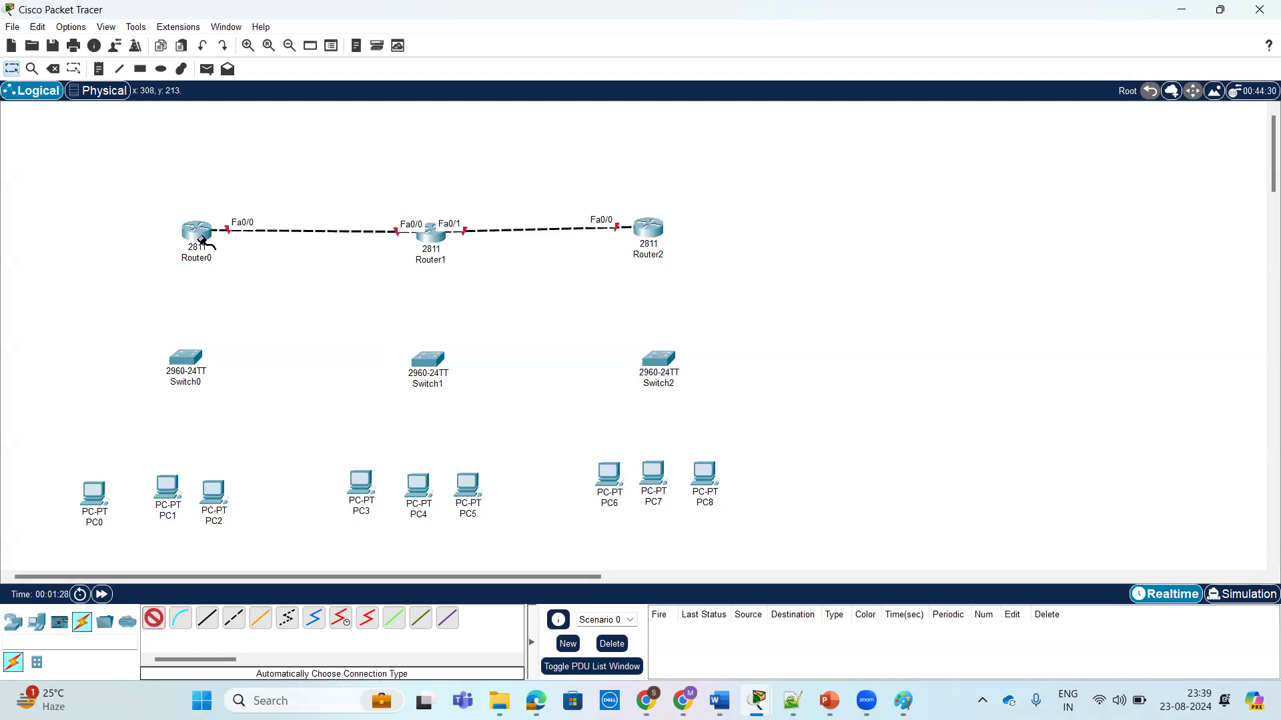
Step: Connect Switch0 to Router0, Switch1 to Router1 and Switch2 to Router2 with automatically chosen cables
click(193, 357)
click(196, 231)
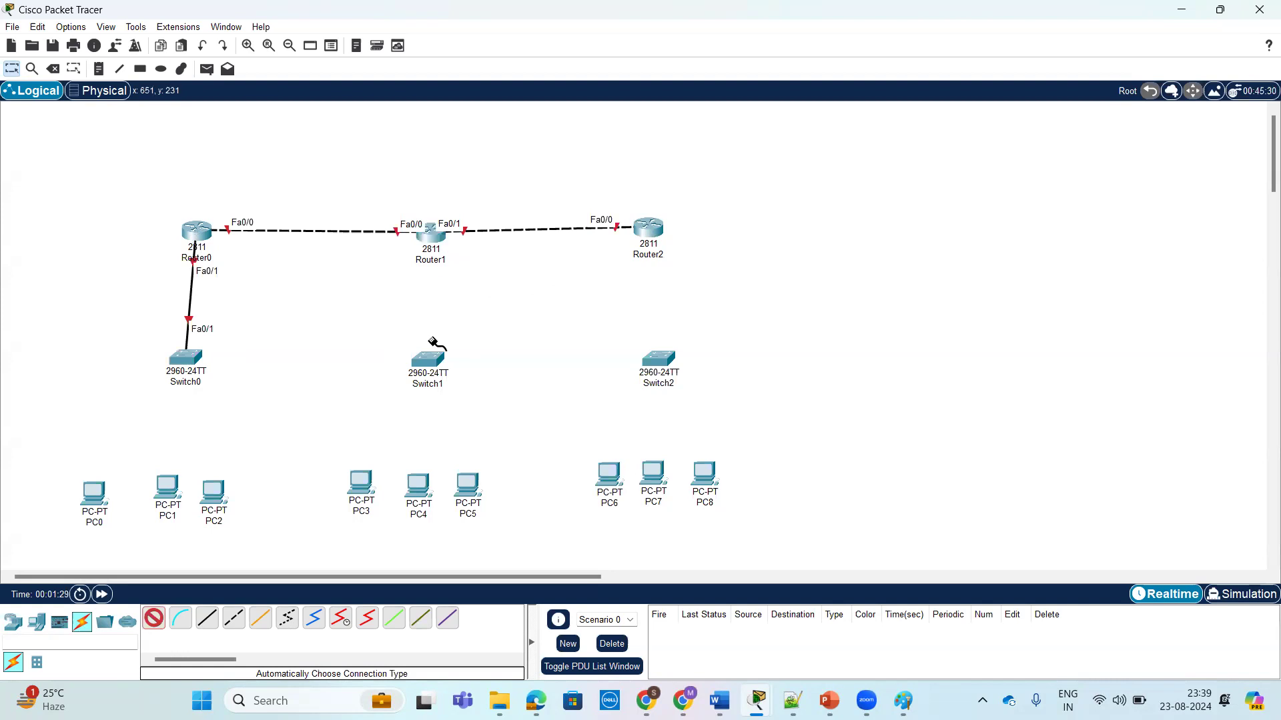
click(427, 364)
click(431, 234)
click(657, 230)
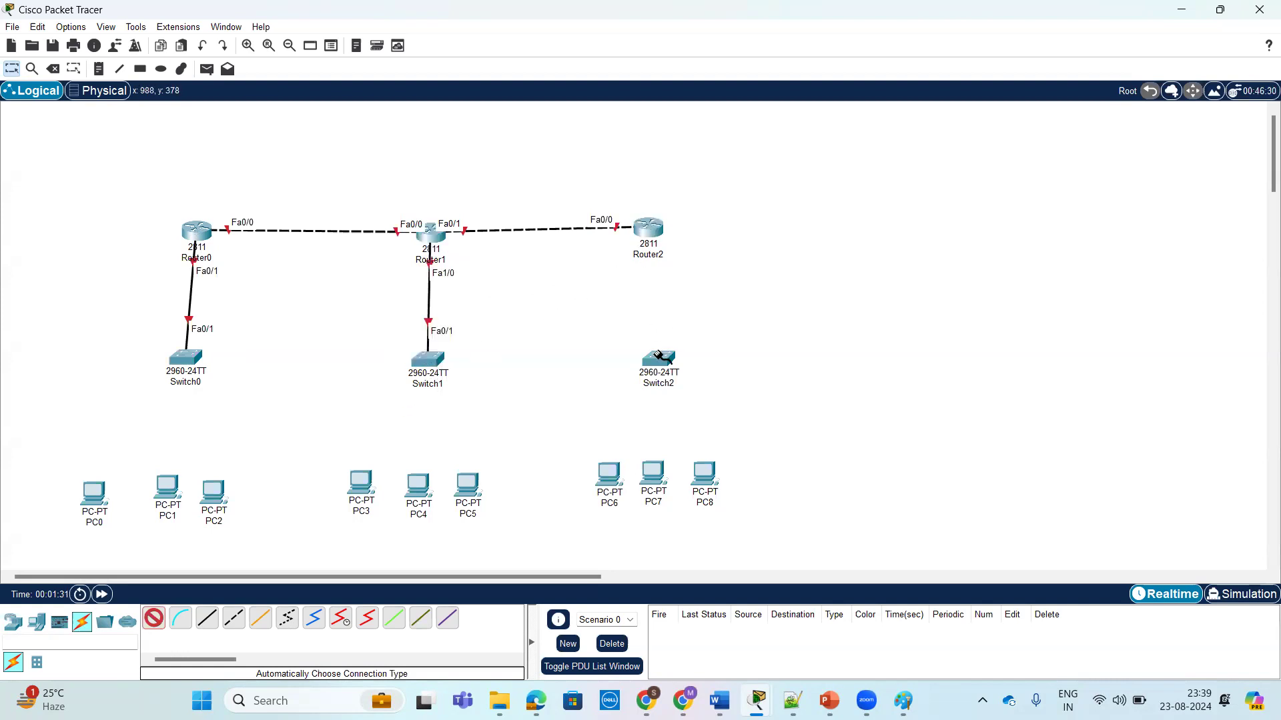
click(658, 359)
Step: Connect PC0, PC1 and PC2 to Switch0 with automatically chosen cables
click(192, 364)
click(94, 499)
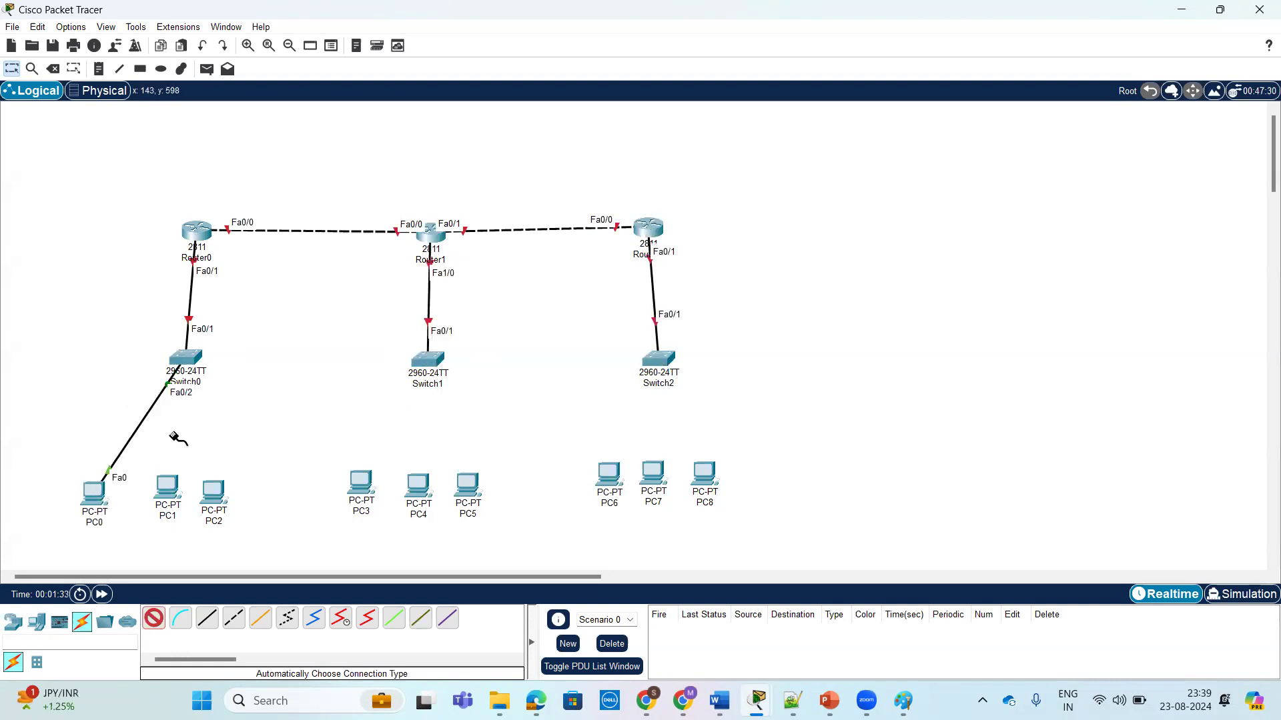
click(195, 361)
click(177, 488)
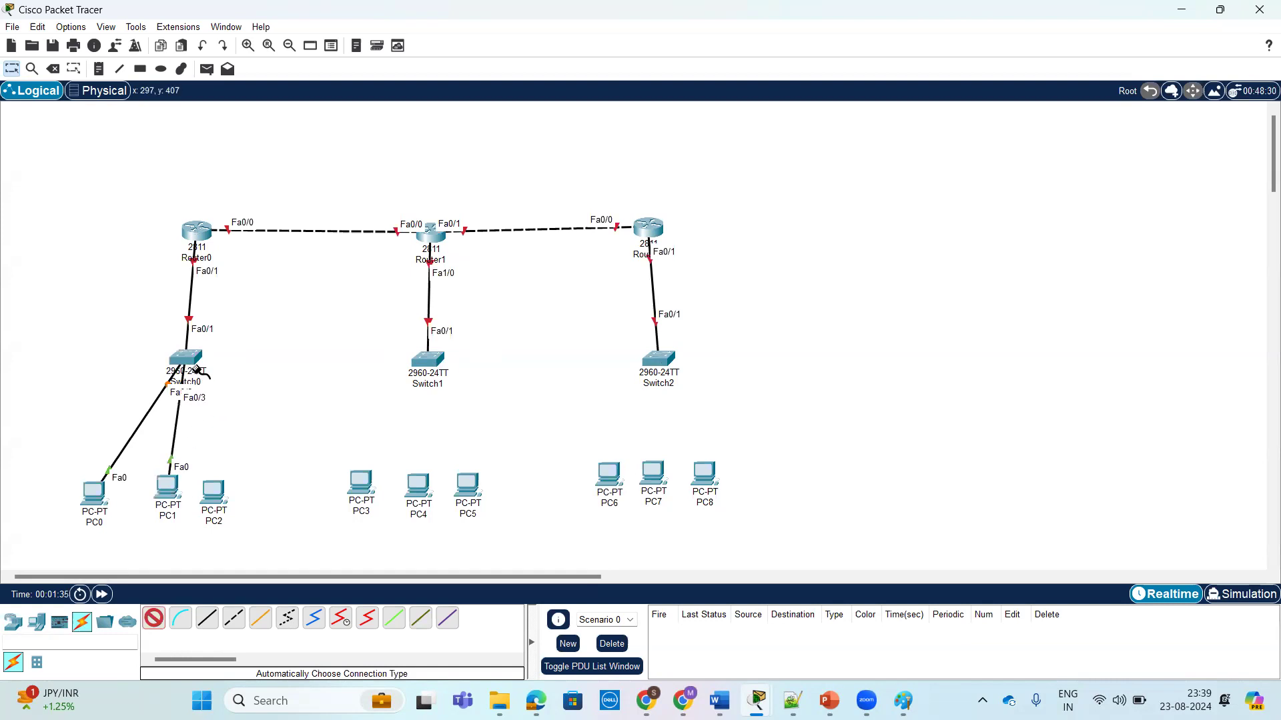
click(220, 495)
Step: Connect PC3, PC4 and PC5 to Switch1 with automatically chosen cables
click(427, 364)
click(364, 484)
click(425, 367)
click(422, 489)
click(438, 361)
click(467, 484)
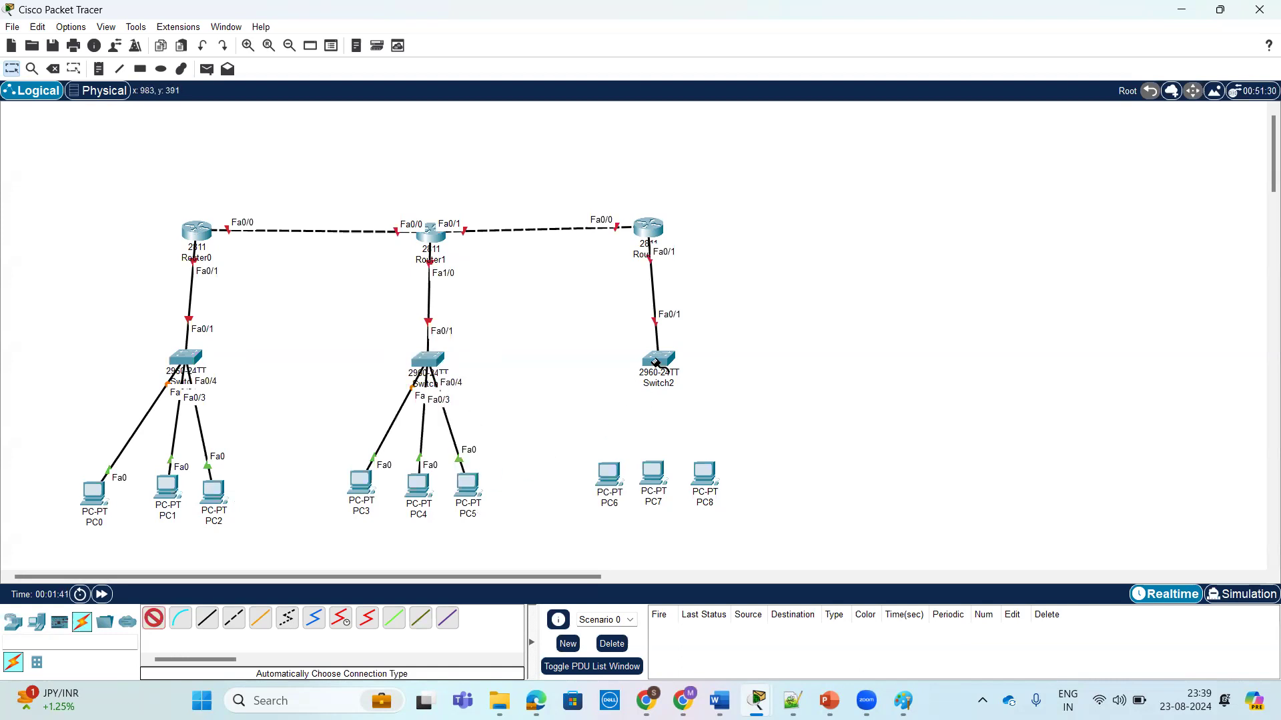
Step: Connect PC6, PC7 and PC8 to Switch2 with automatically chosen cables and end the cabling
click(614, 477)
click(659, 360)
click(658, 360)
click(653, 475)
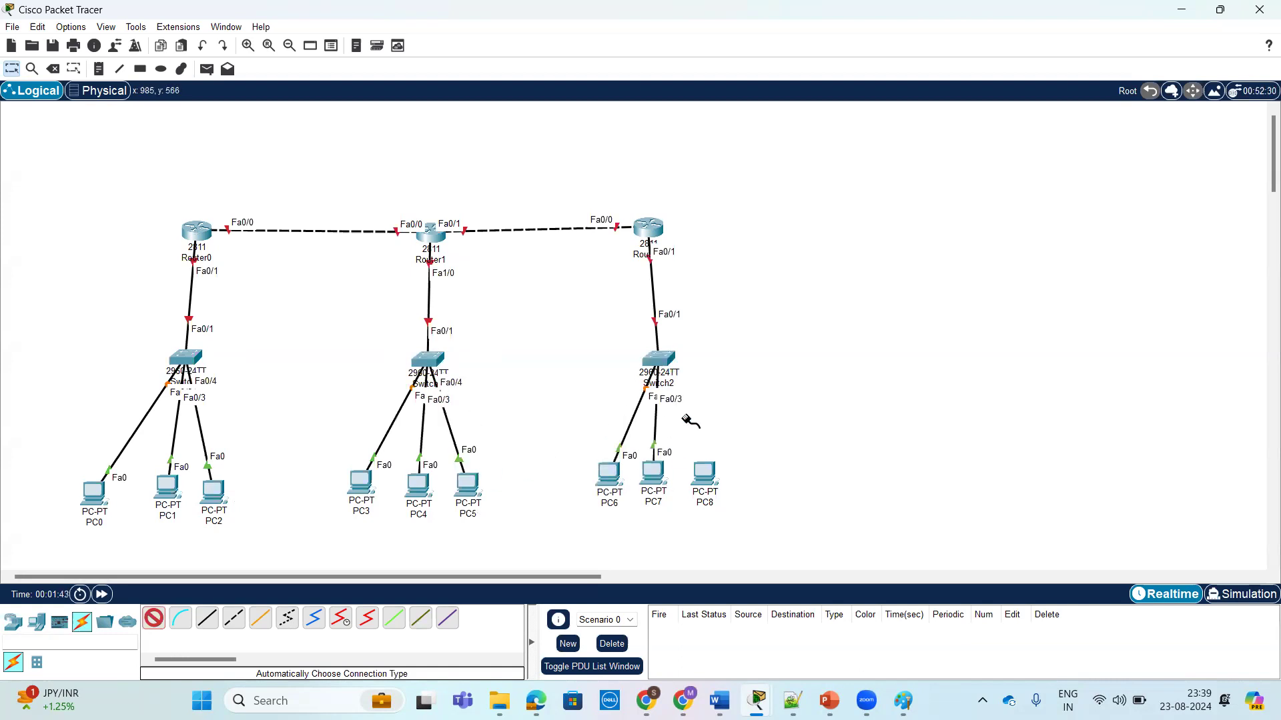
click(661, 361)
click(704, 475)
key(Escape)
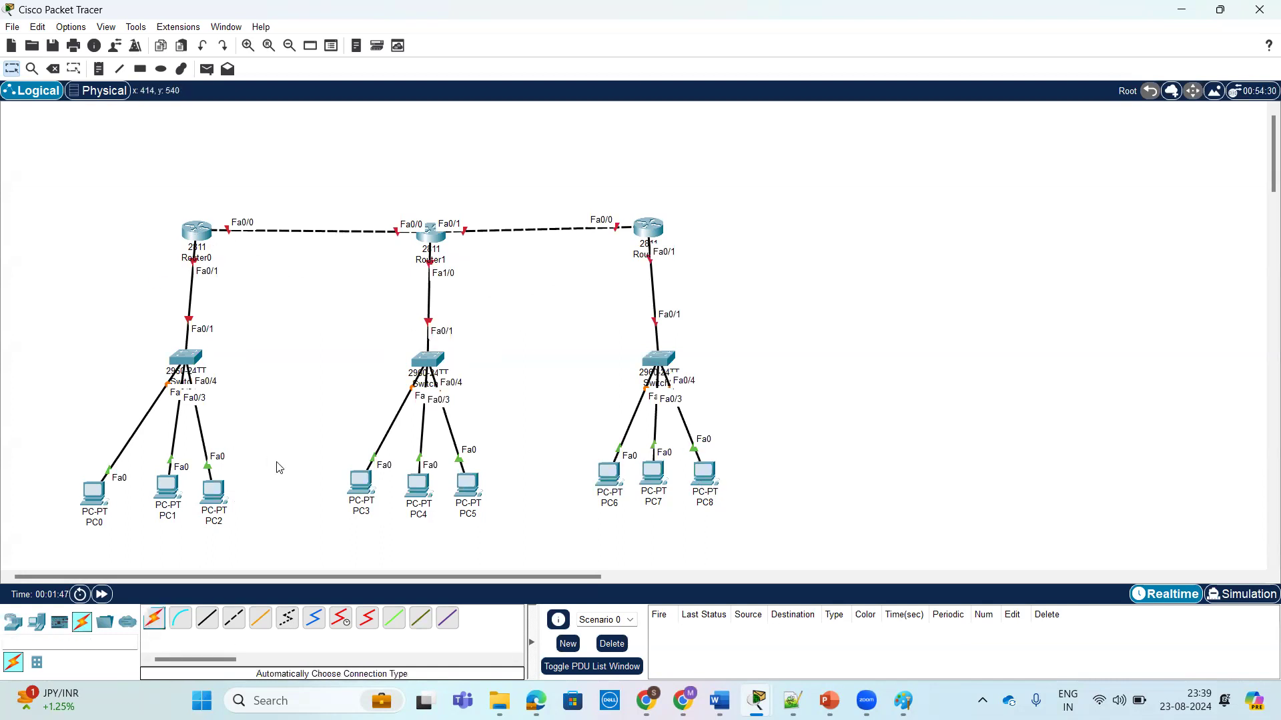
Step: Add notes on the router-to-switch links reading 192.168.10.1/24 for Router0, 192.168.20.1/24 for Router1 and 192.168.30.1/24 for Router2
click(99, 69)
click(138, 288)
text(192.168.10.1/24)
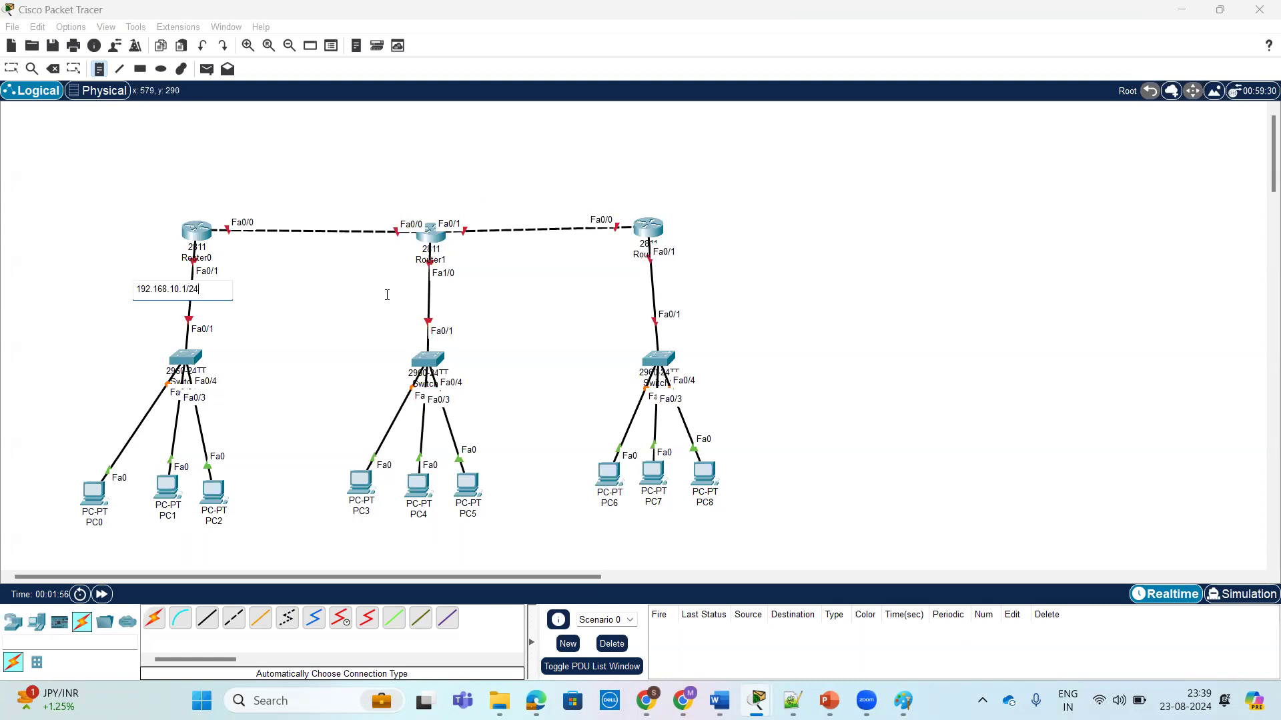
click(387, 294)
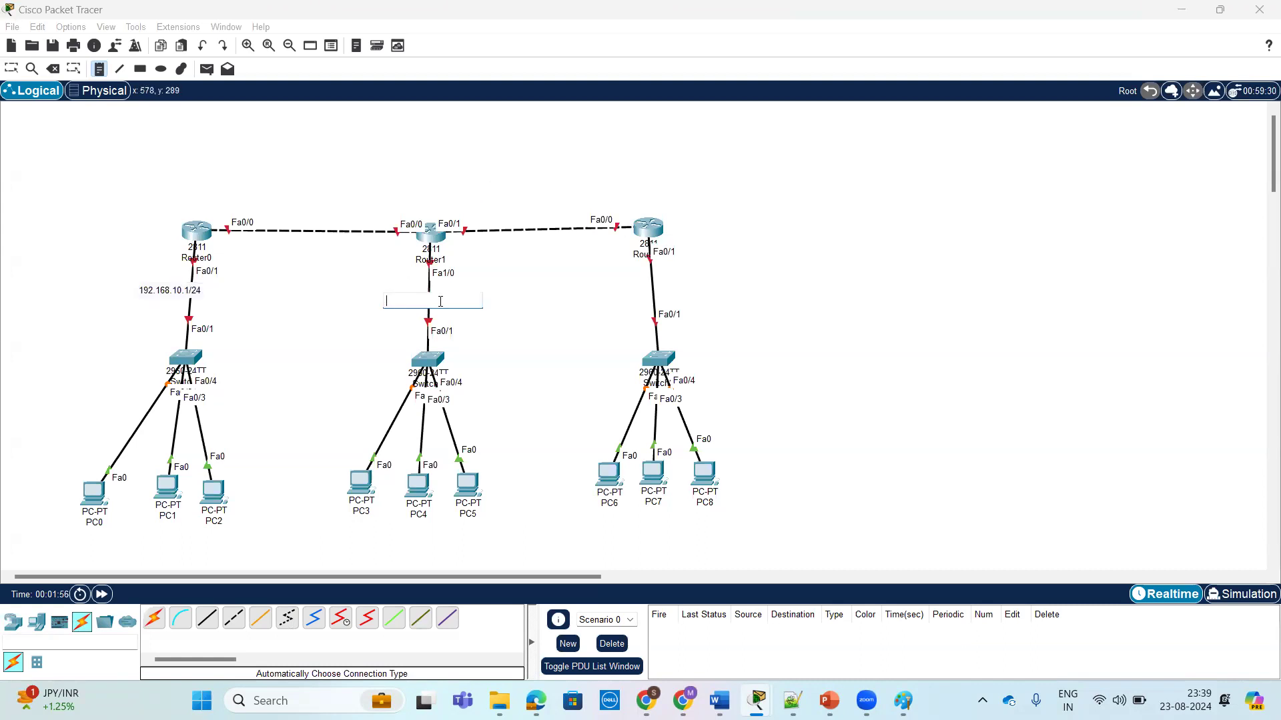
text(192.168.20.1/24)
click(632, 292)
text(192)
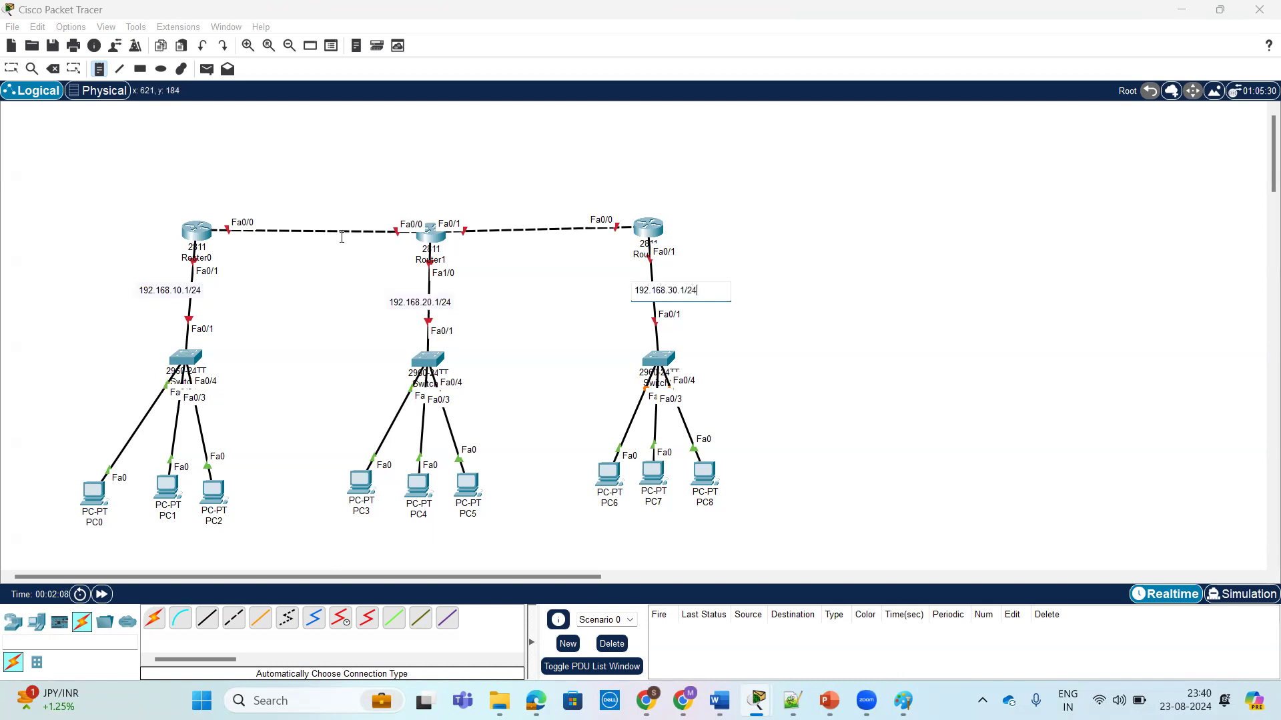
Step: Label the Router0–Router1 link with notes 11.1.1.1/24 at Router0 and 11.1.1.2/24 at Router1
click(213, 202)
text(11.1.1.1/24)
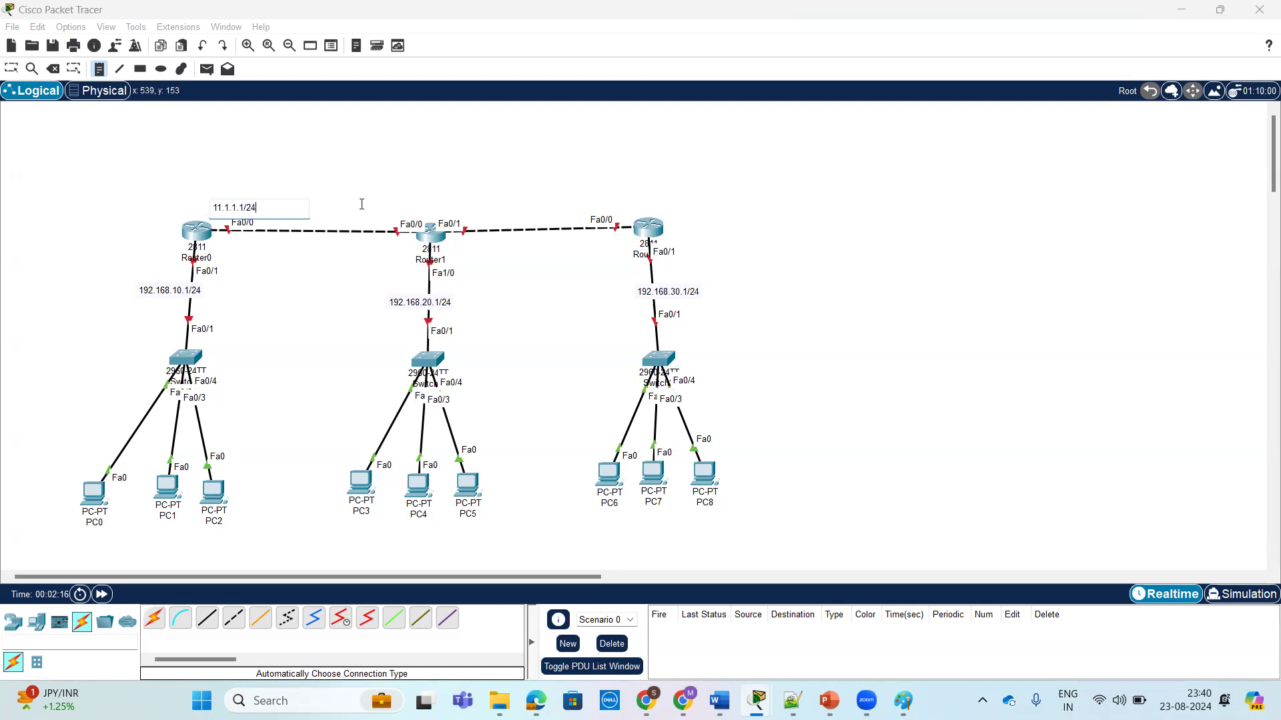
click(362, 205)
text(11.1.1.2/24)
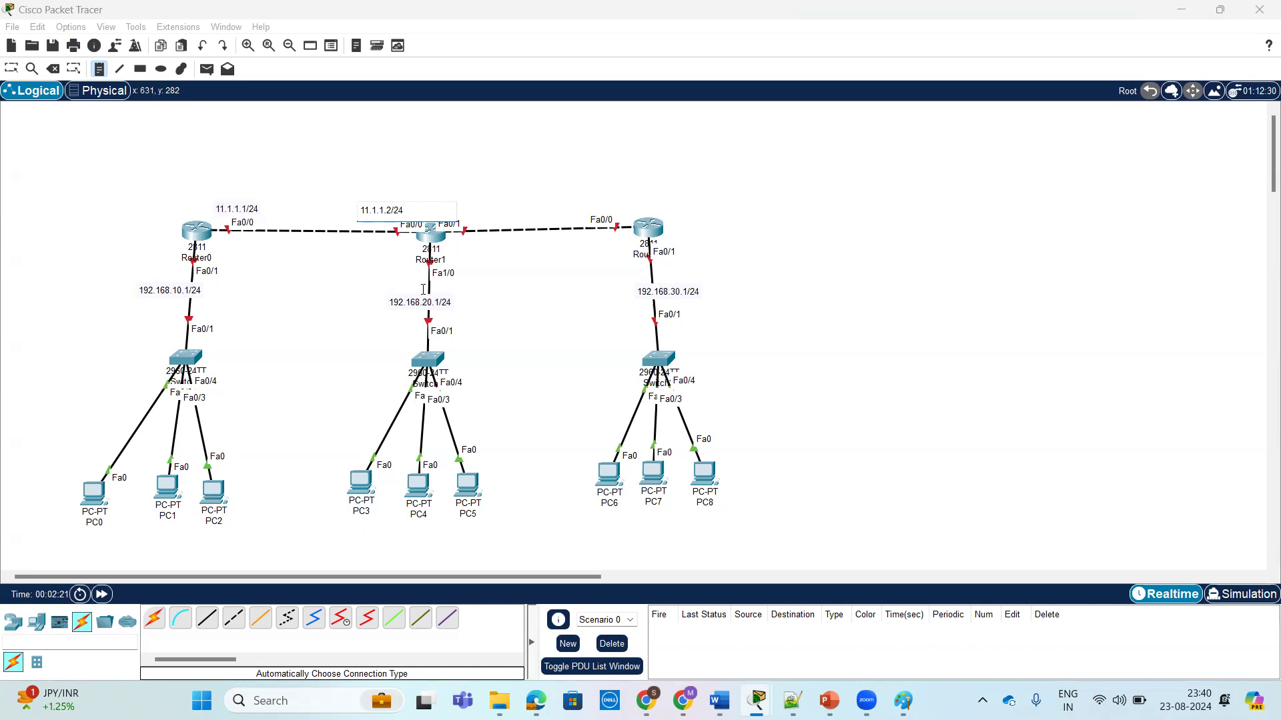
Step: Label the Router1–Router2 link with notes 12.1.1.1/24 at Router1 and 12.1.1.2/24 at Router2
click(468, 198)
click(443, 197)
text(12.1.1.1/24)
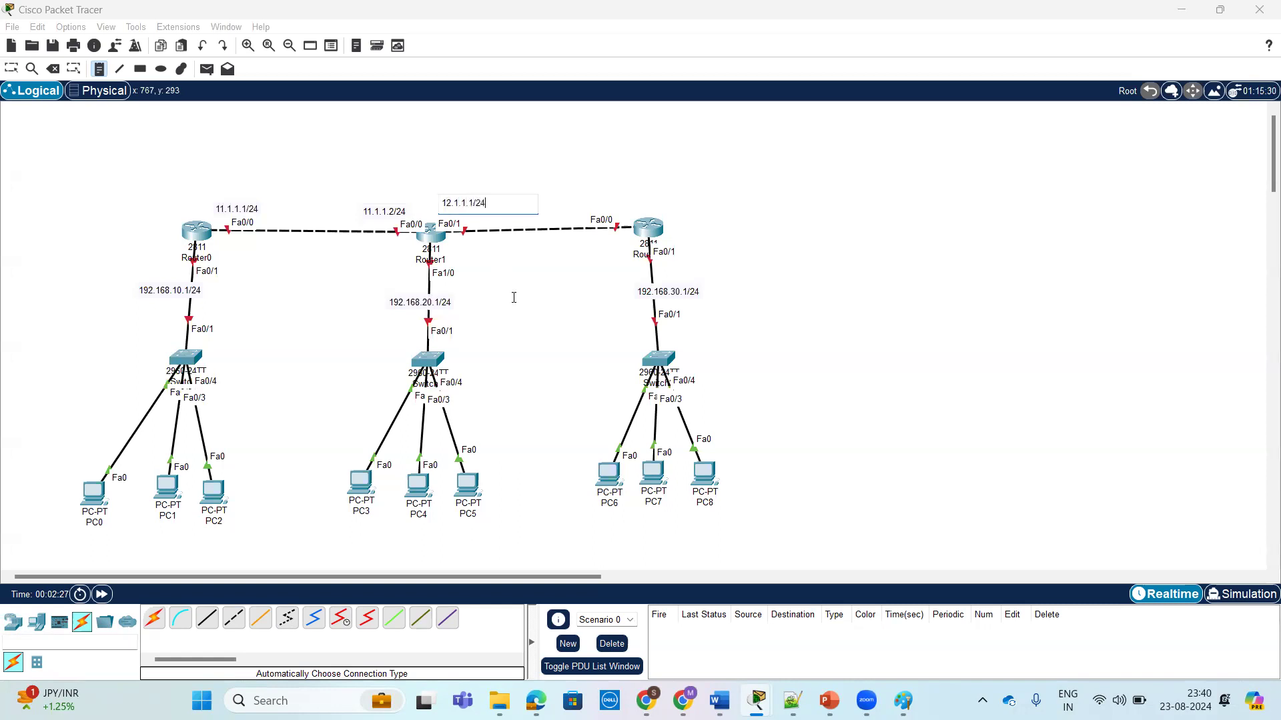
click(588, 191)
text(12.1.1.2/24)
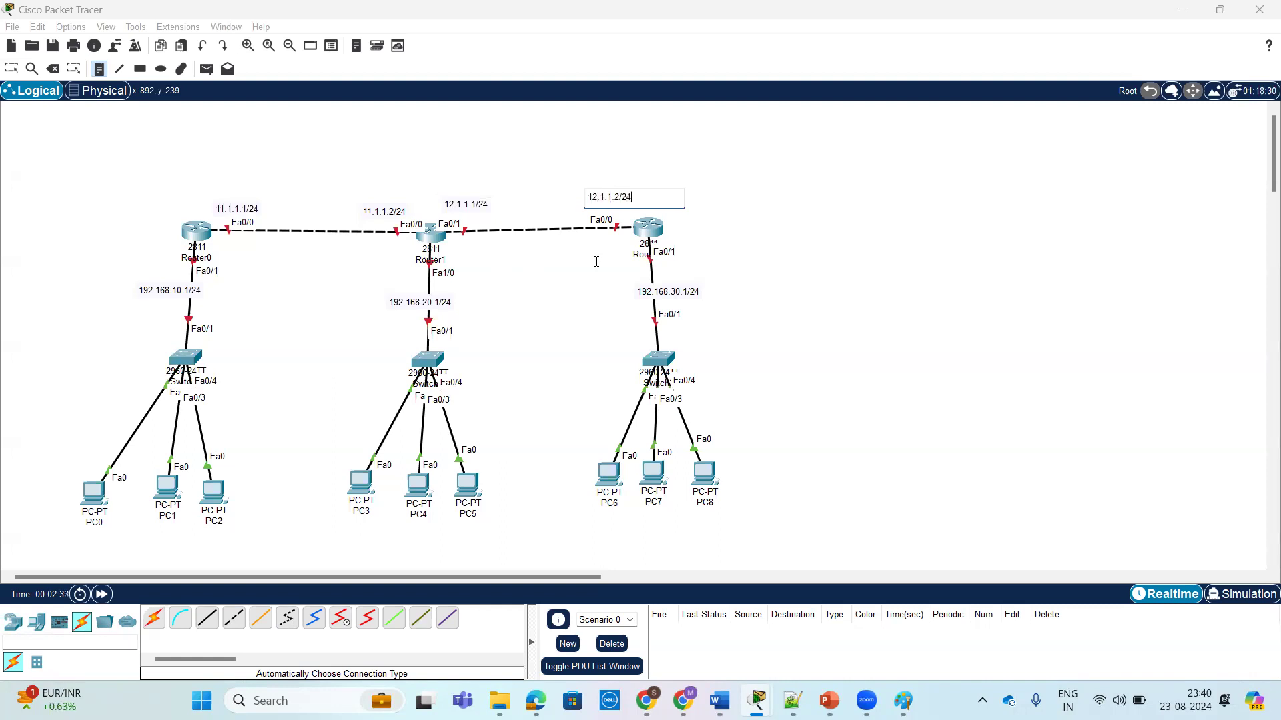
click(12, 69)
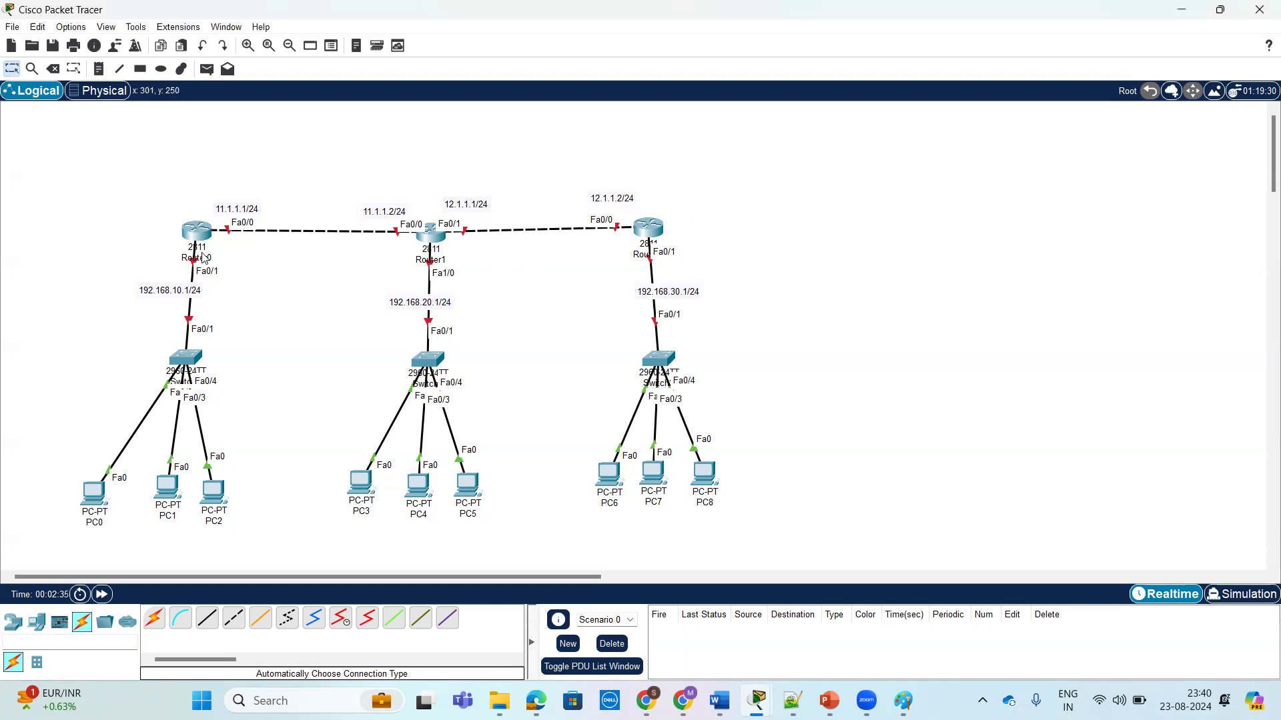
Step: Adjust the first network's layout by moving PC2 farther from PC1 and PC0 slightly upward
drag(193, 228, 192, 229)
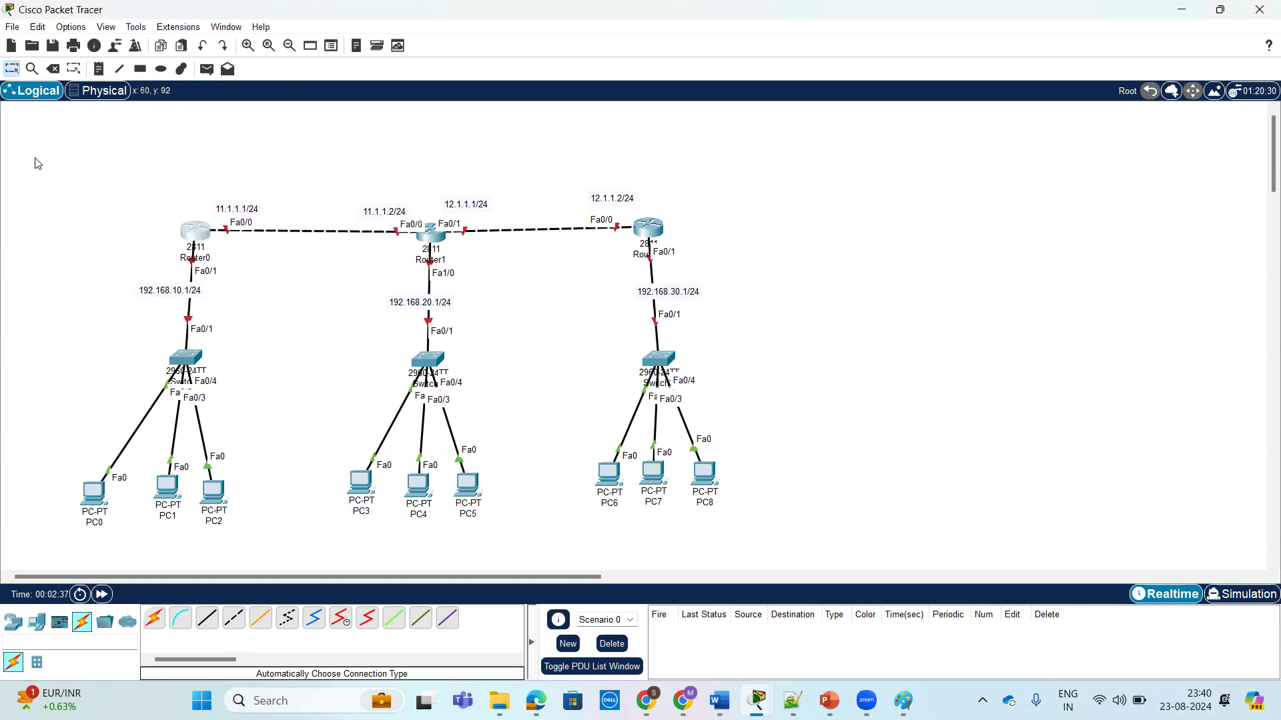
drag(218, 497, 255, 495)
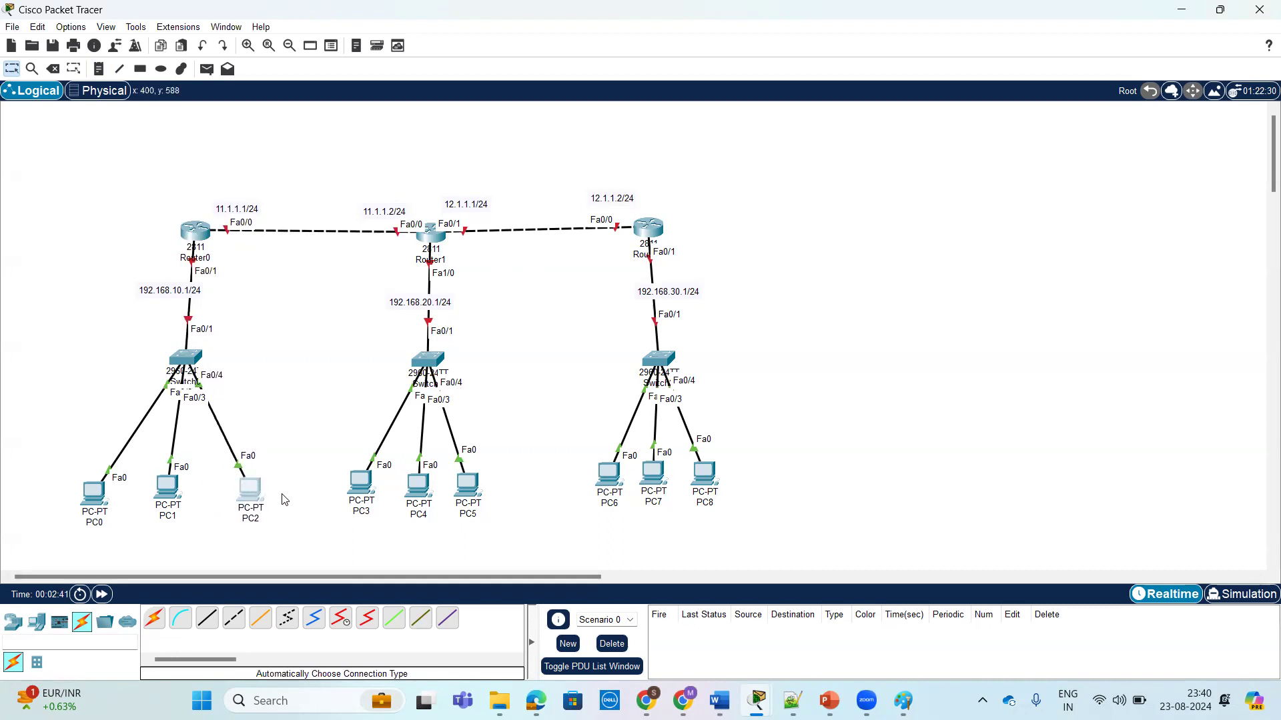
drag(88, 504, 81, 487)
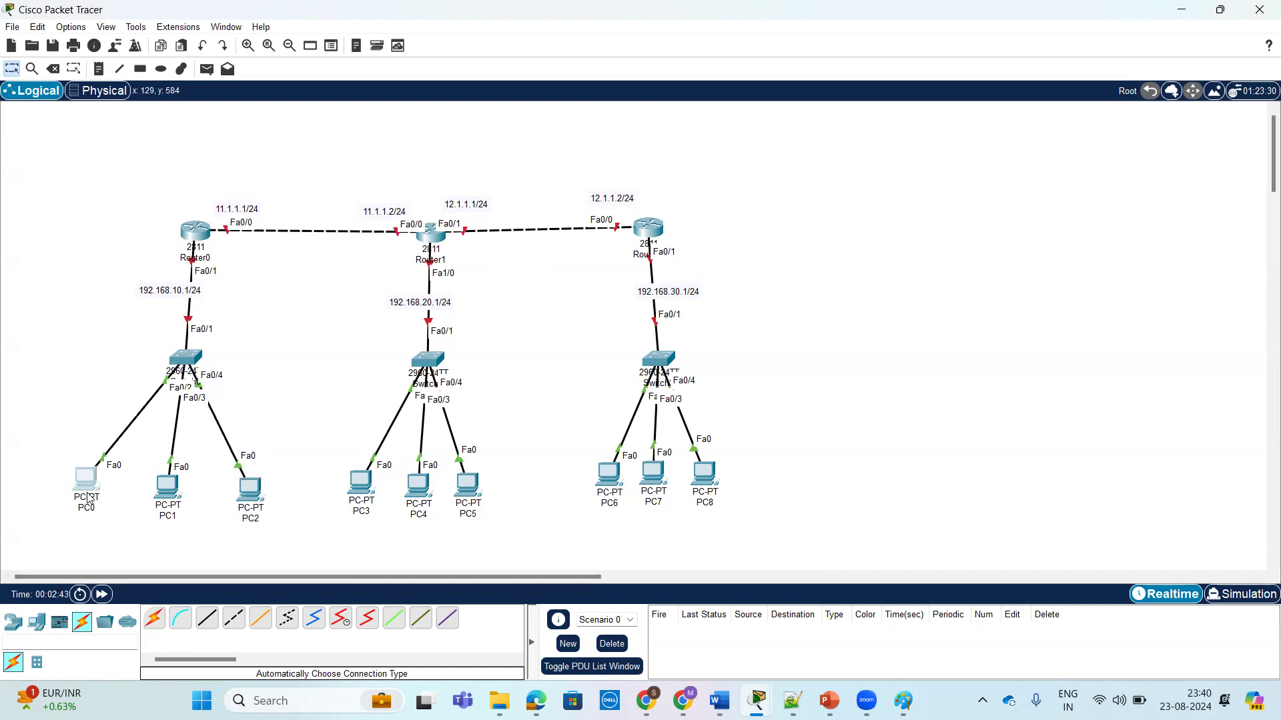
Step: Rename PC0 as 192.168.10.10 and copy that address for reuse
click(88, 509)
text(192.168.10.1)
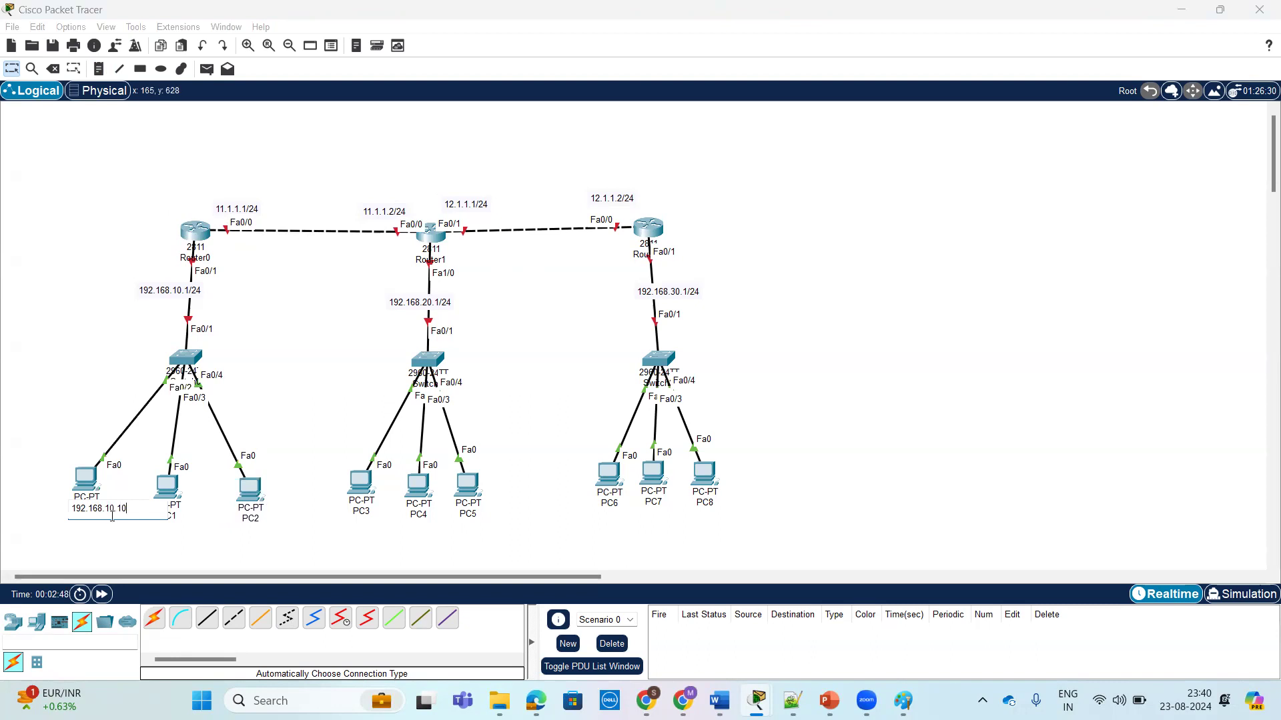
text(0)
drag(122, 509, 78, 510)
click(118, 509)
double_click(77, 509)
key(ctrl+c)
Step: Configure PC 192.168.10.10 with static IPv4 address 192.168.10.10, subnet mask 255.255.255.0 and default gateway 192.168.10.1
click(89, 477)
click(88, 478)
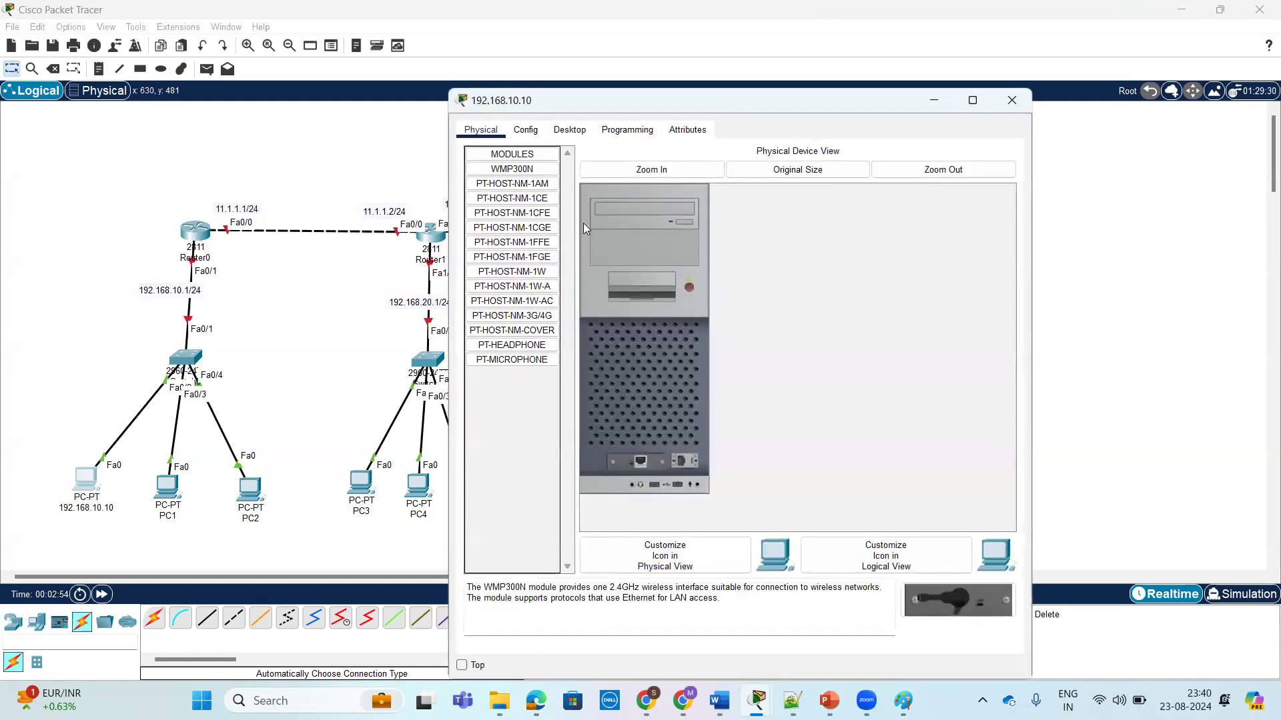
click(570, 129)
click(517, 167)
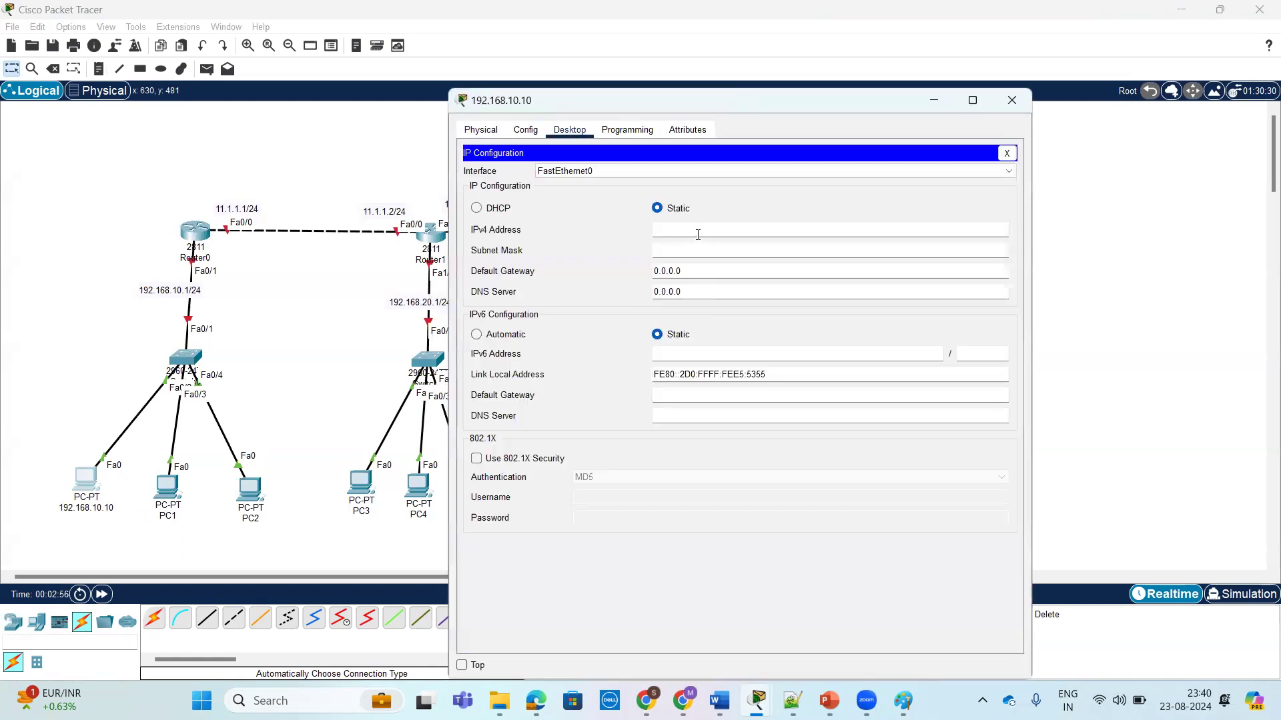
text(192.168.10.10)
click(702, 250)
double_click(717, 267)
text(192.168.10.1)
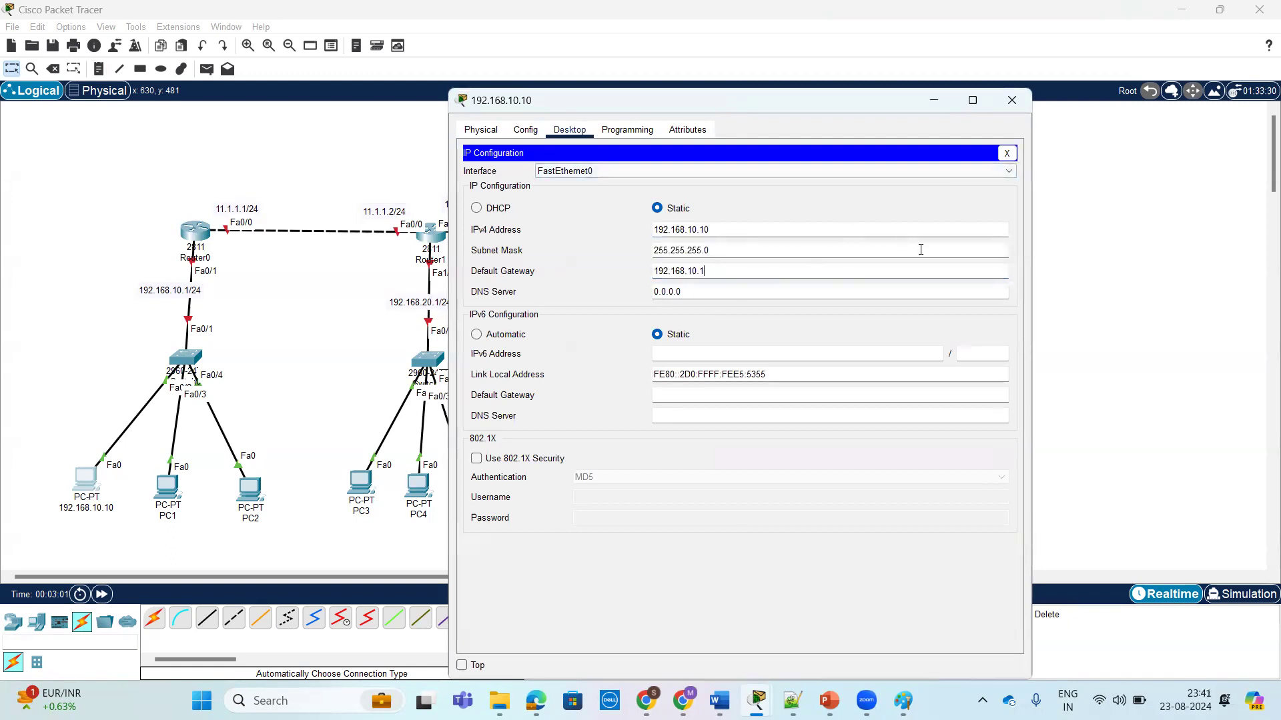
click(1012, 100)
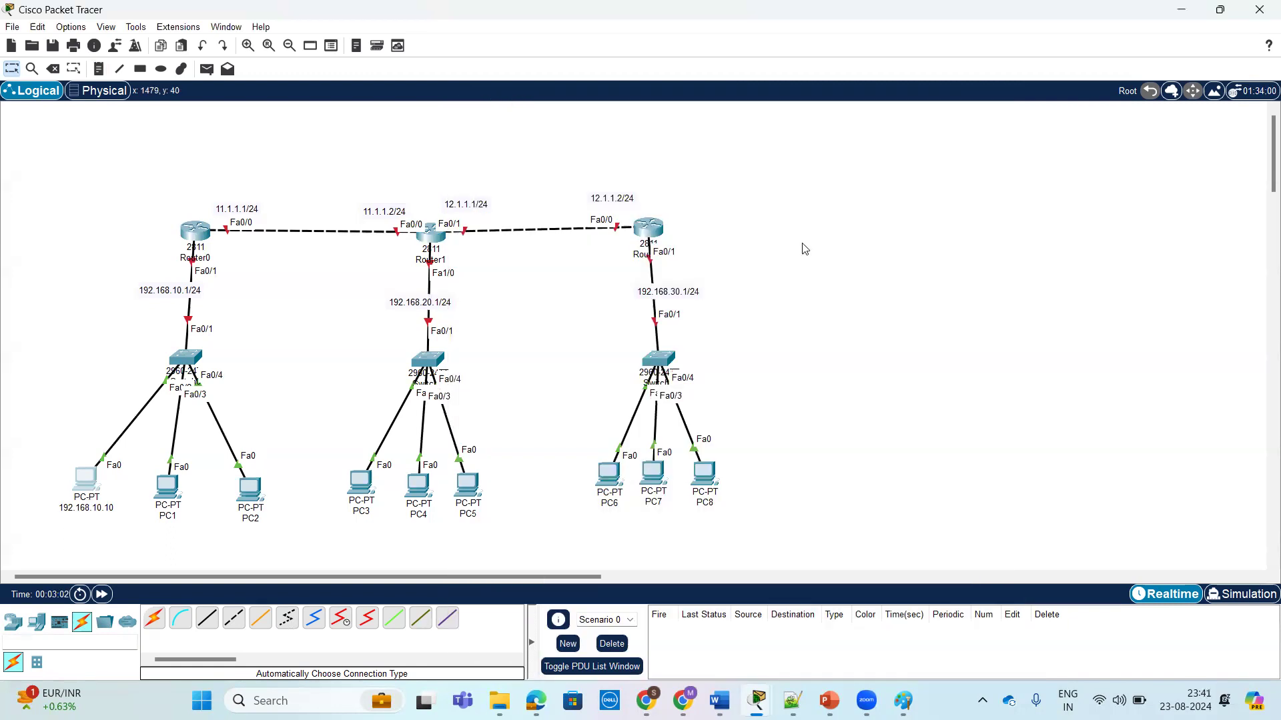
Step: Configure PC1 with static IPv4 address 192.168.10.20, subnet mask 255.255.255.0 and default gateway 192.168.10.1
click(178, 481)
click(570, 129)
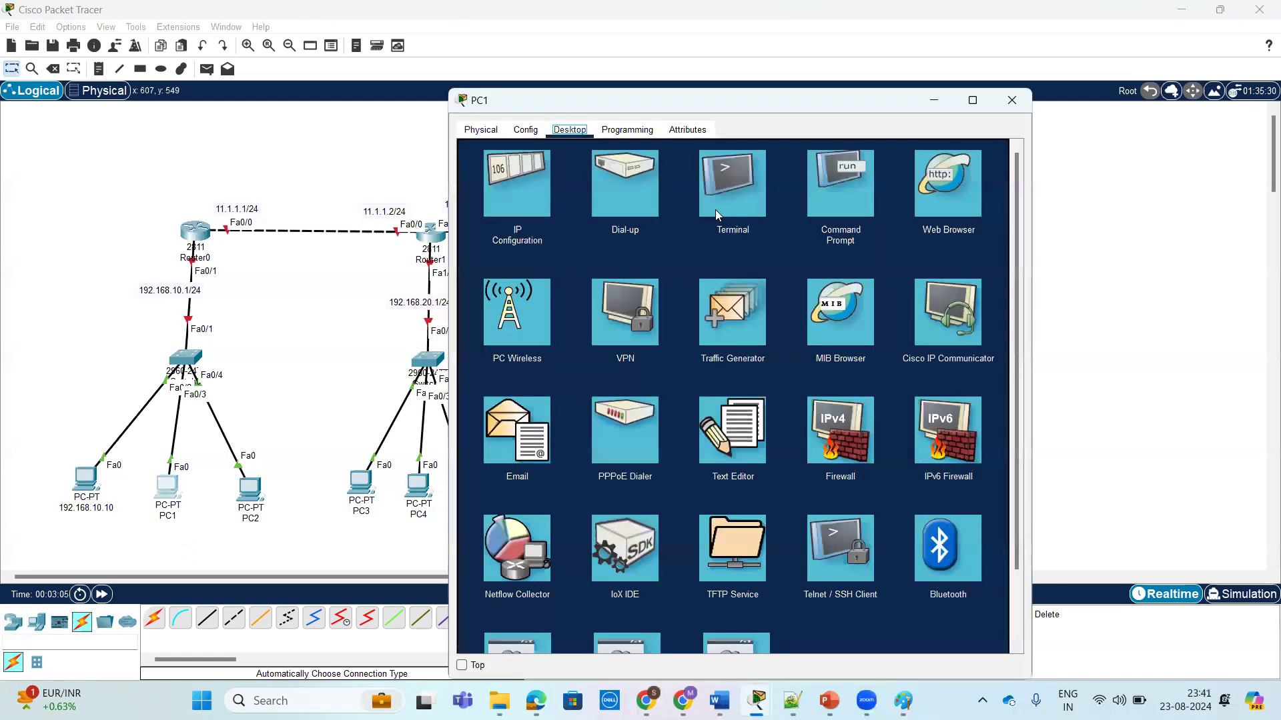
click(546, 212)
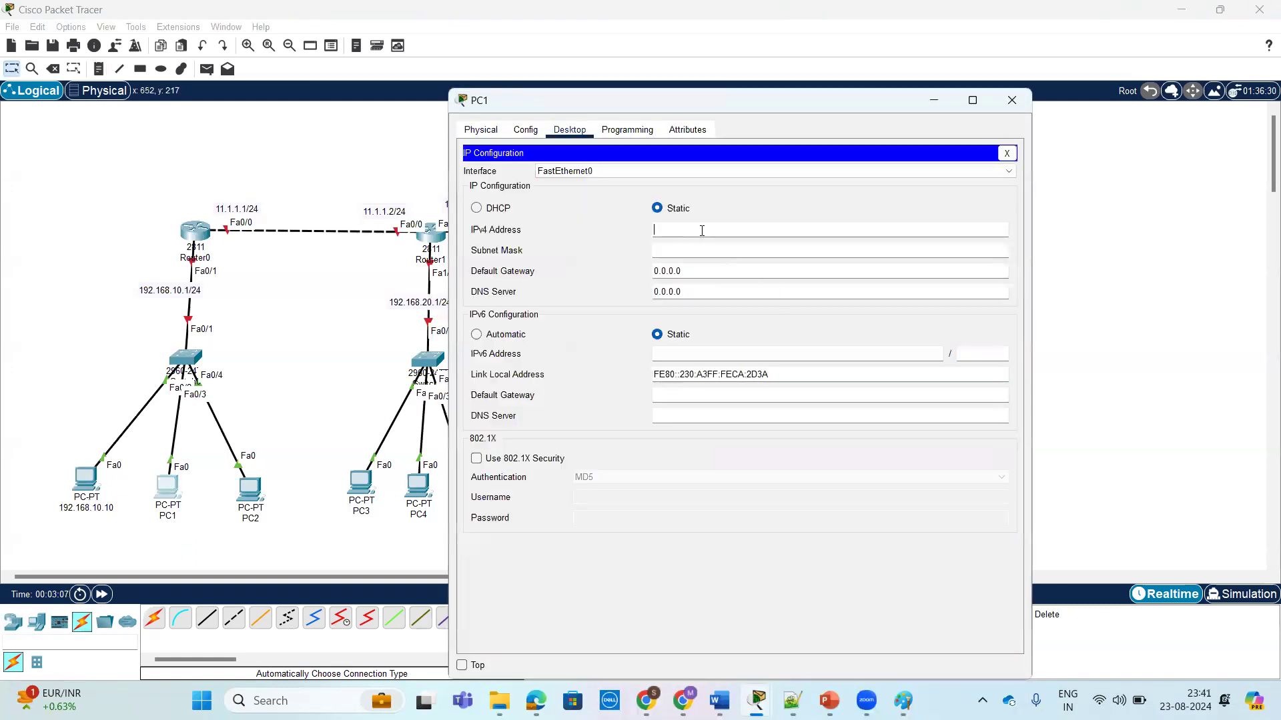
click(702, 232)
key(ctrl+v)
click(732, 245)
double_click(730, 269)
key(ctrl+v)
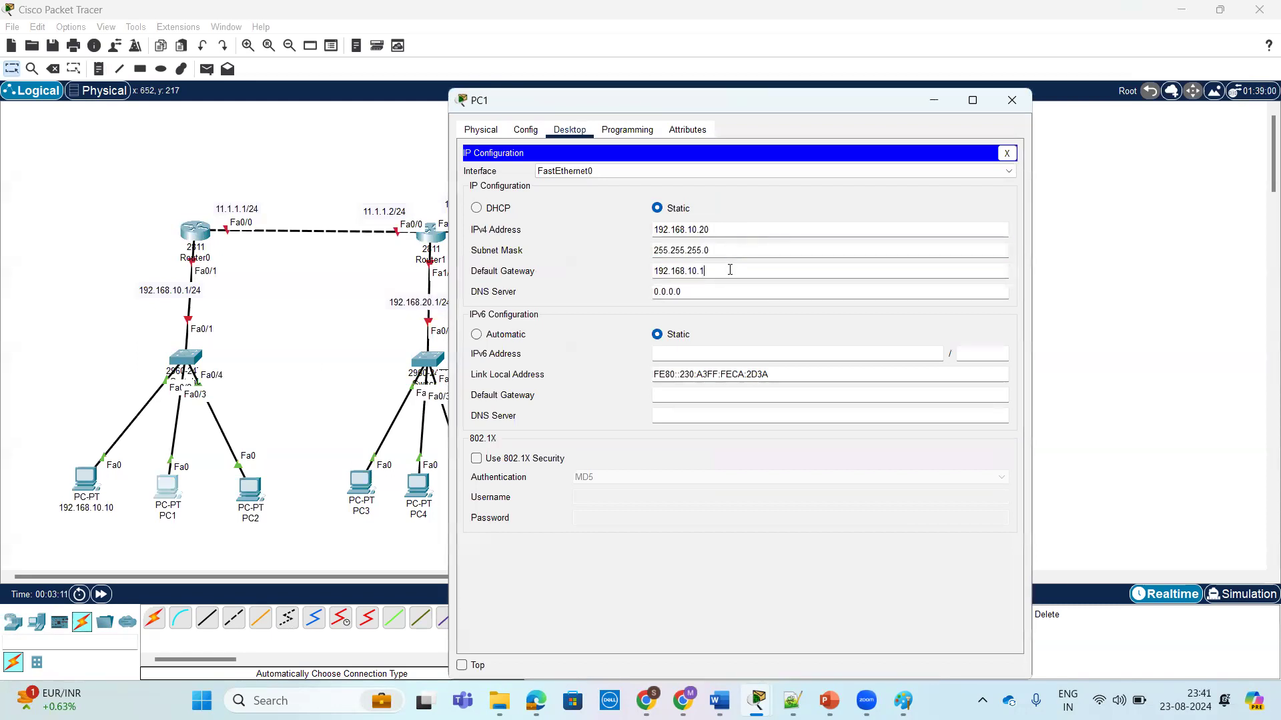
click(1011, 100)
Step: Rename PC1 as 192.168.10.20 and PC2 as 192.168.10.30
click(175, 516)
key(ctrl+v)
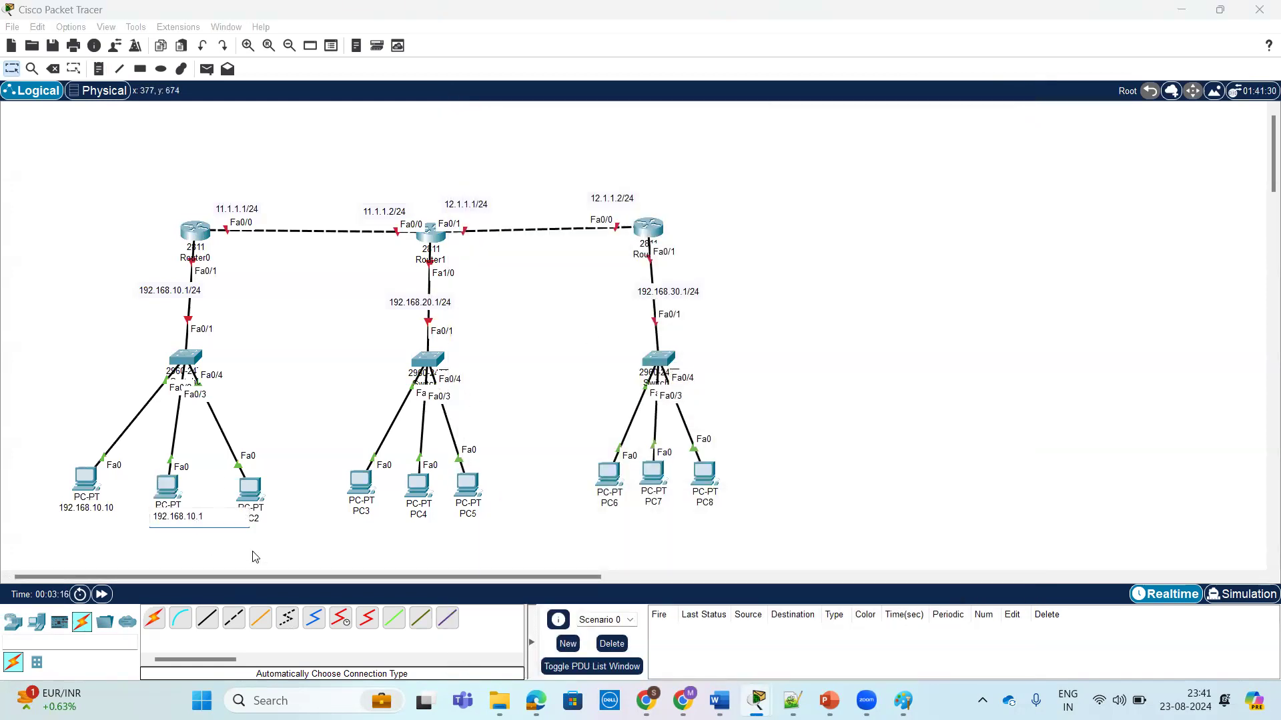
click(268, 521)
double_click(270, 522)
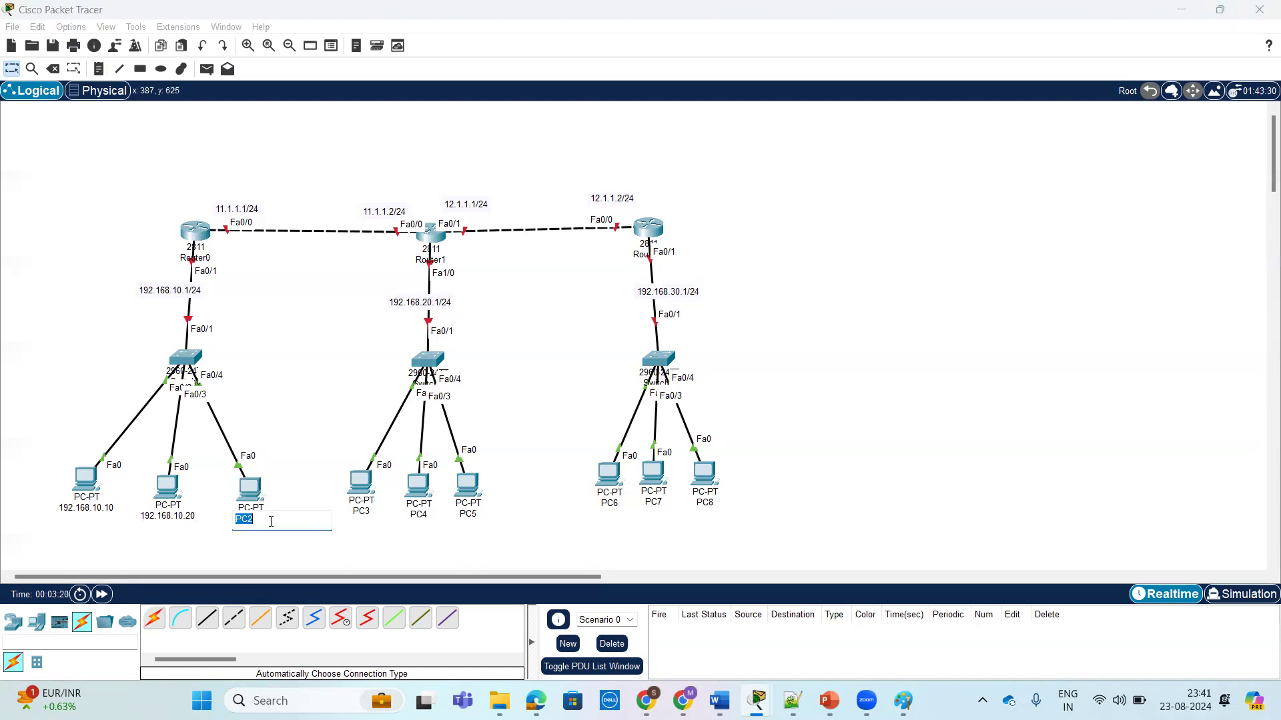
text(192.168.10.1)
click(328, 448)
Step: Configure PC 192.168.10.30 with static IPv4 address 192.168.10.30, subnet mask 255.255.255.0 and default gateway 192.168.10.1
click(253, 487)
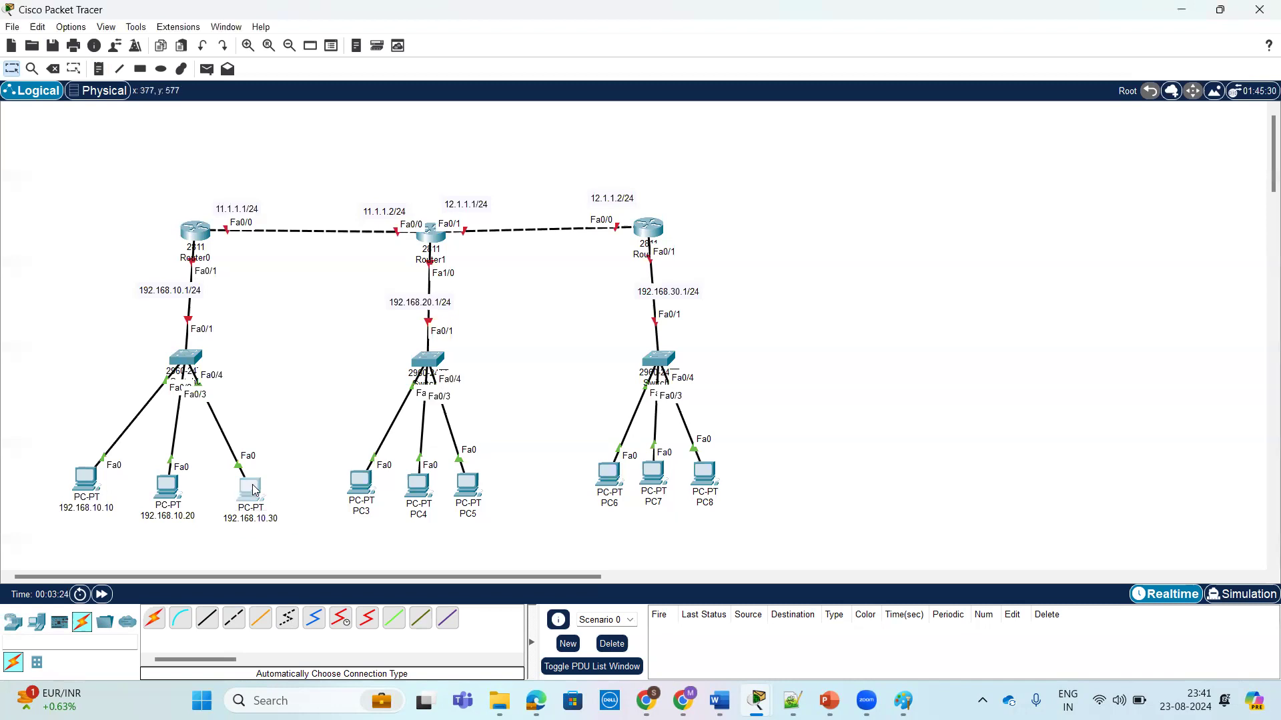
click(569, 130)
click(513, 189)
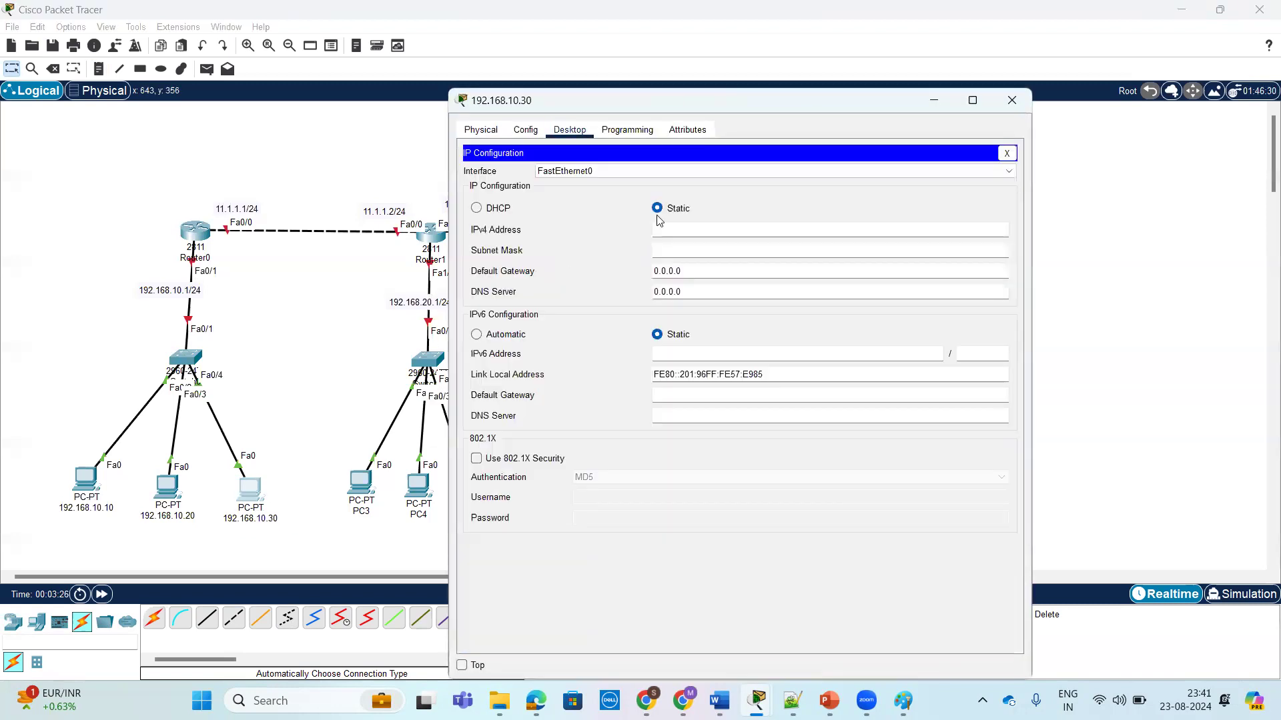
click(677, 231)
text(192.168.10.1)
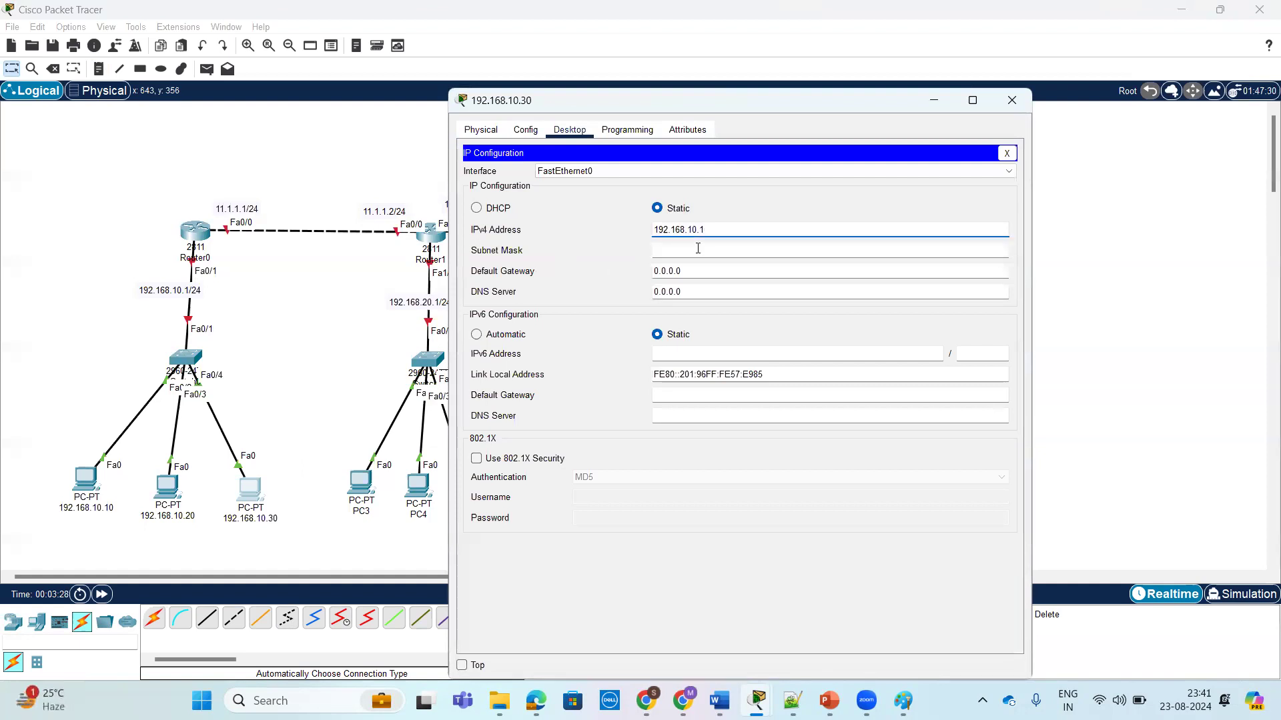
click(699, 248)
drag(710, 271, 653, 271)
text(192.168.10.1)
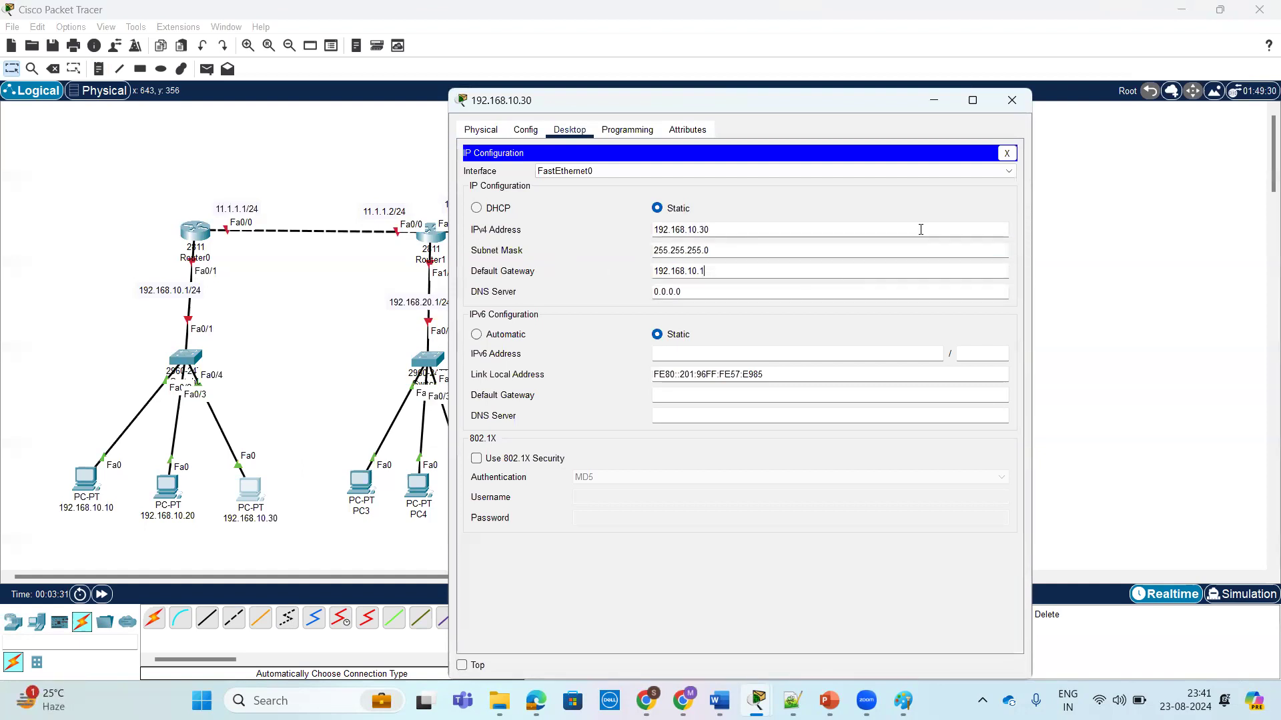
click(1012, 100)
Step: Configure PC3 with IPv4 address 192.168.20.10, subnet mask 255.255.255.0 and default gateway 192.168.20.1, copying the IPv4 address for reuse
click(354, 483)
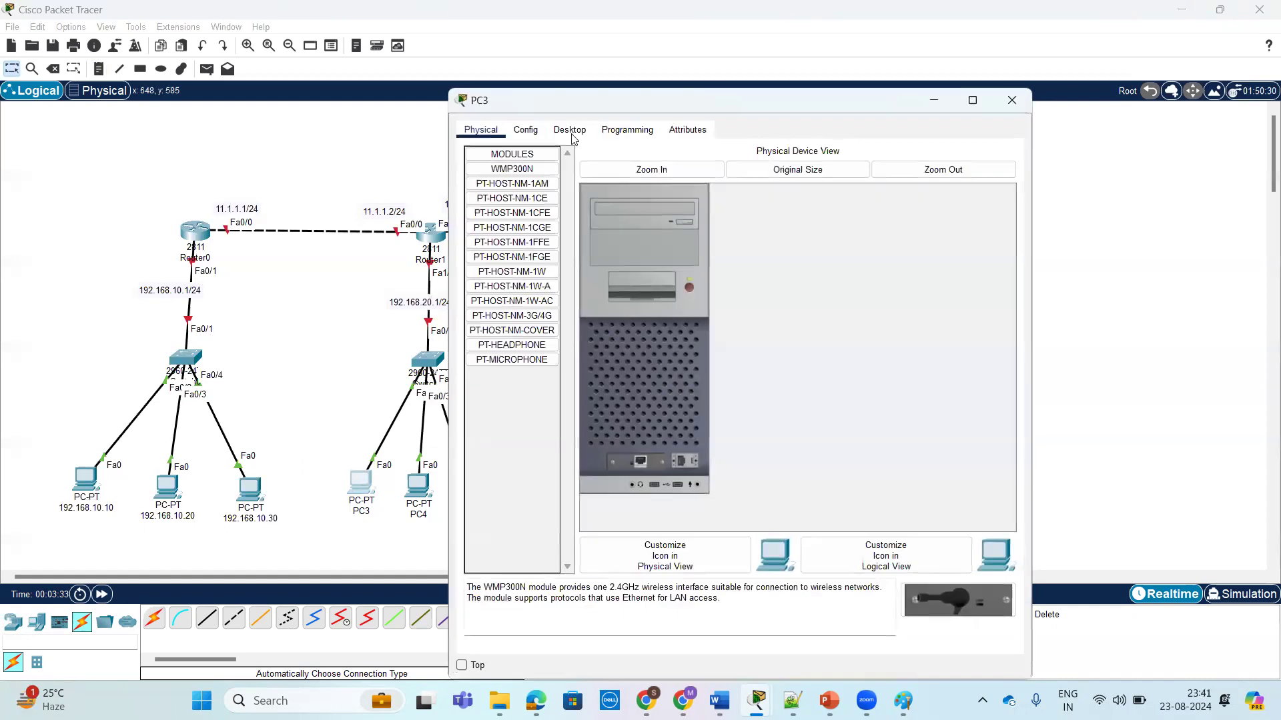
click(570, 130)
click(512, 188)
text(192.168.10.10)
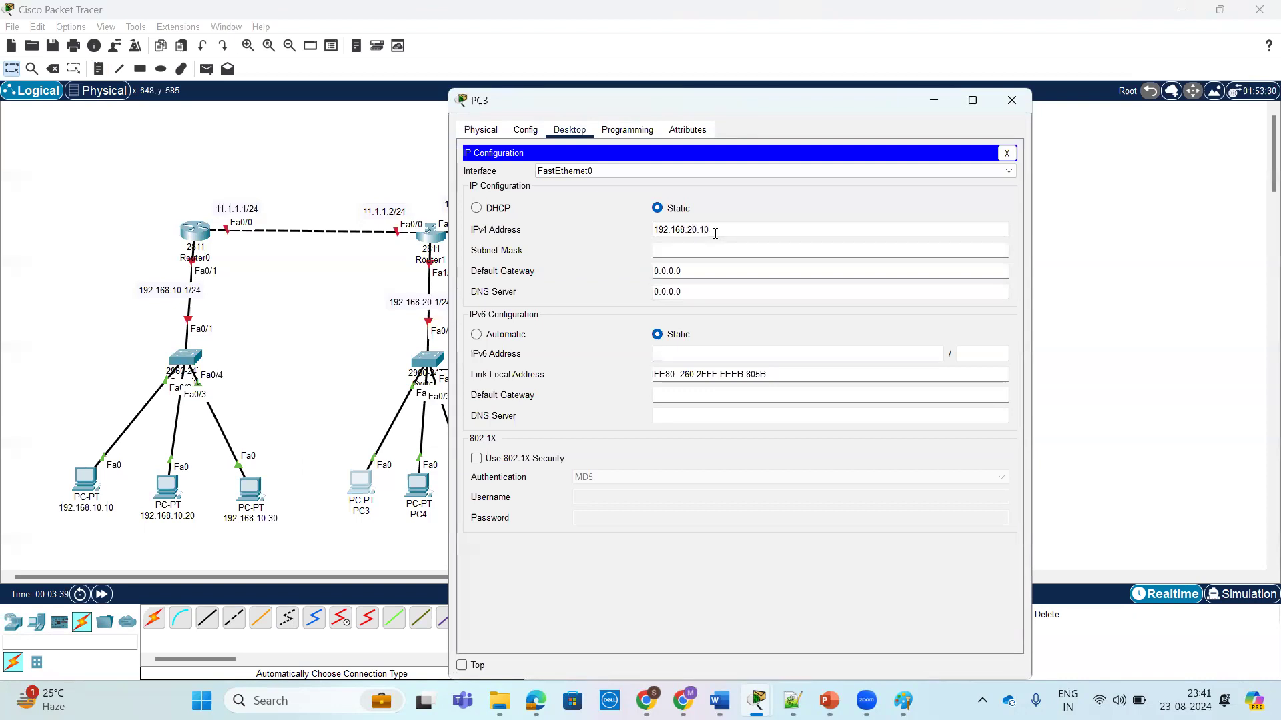
key(ctrl+a)
key(ctrl+c)
click(719, 257)
key(ctrl+a)
text(192.168.20.1)
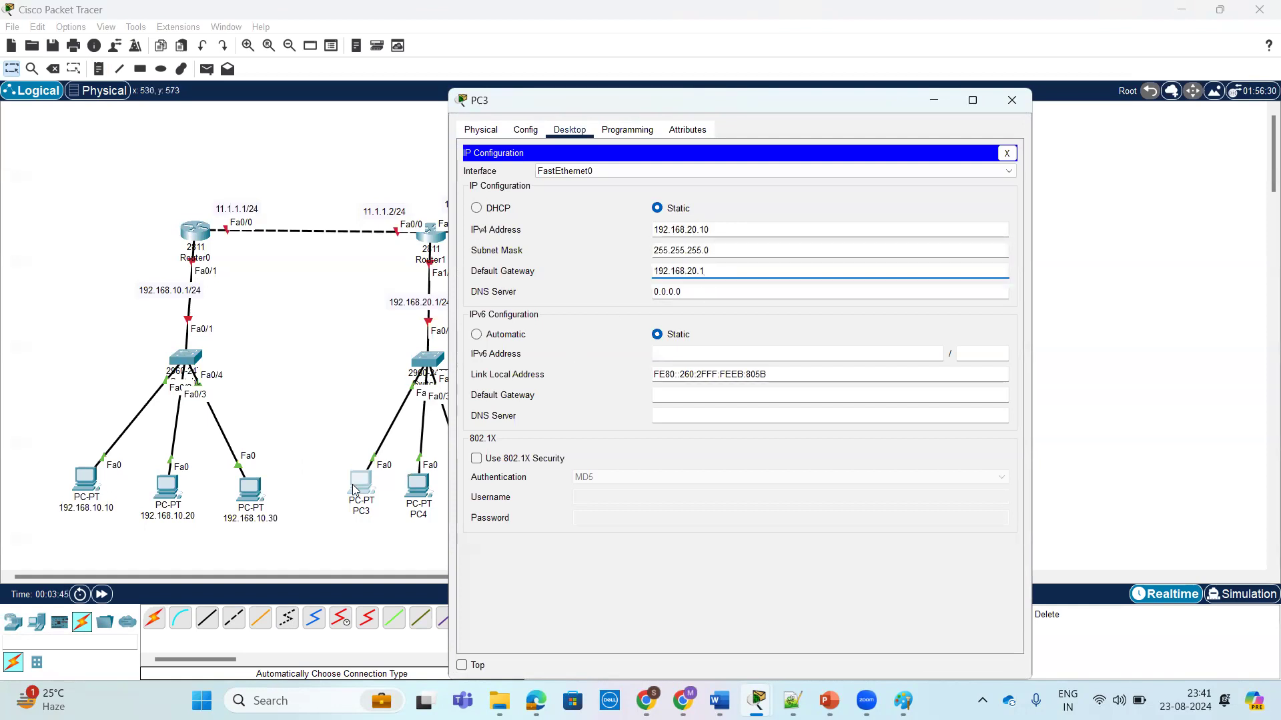
Step: Rename PC3 as 192.168.20.10
click(361, 526)
key(ctrl+a)
key(ctrl+v)
click(451, 545)
Step: Rename PC4 as 192.168.20.20 and PC5 as 192.168.20.30
click(425, 516)
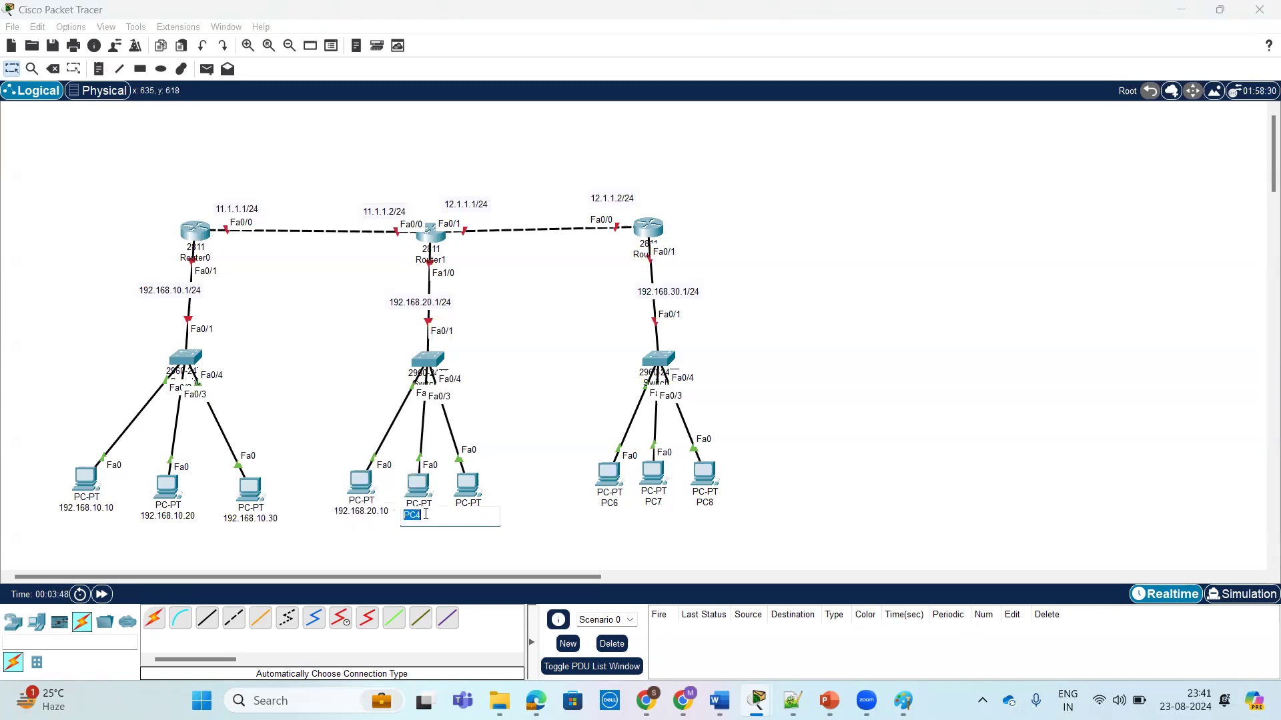
key(ctrl+v)
key(BackSpace)
key(BackSpace)
text(20)
click(531, 560)
click(475, 515)
key(ctrl+v)
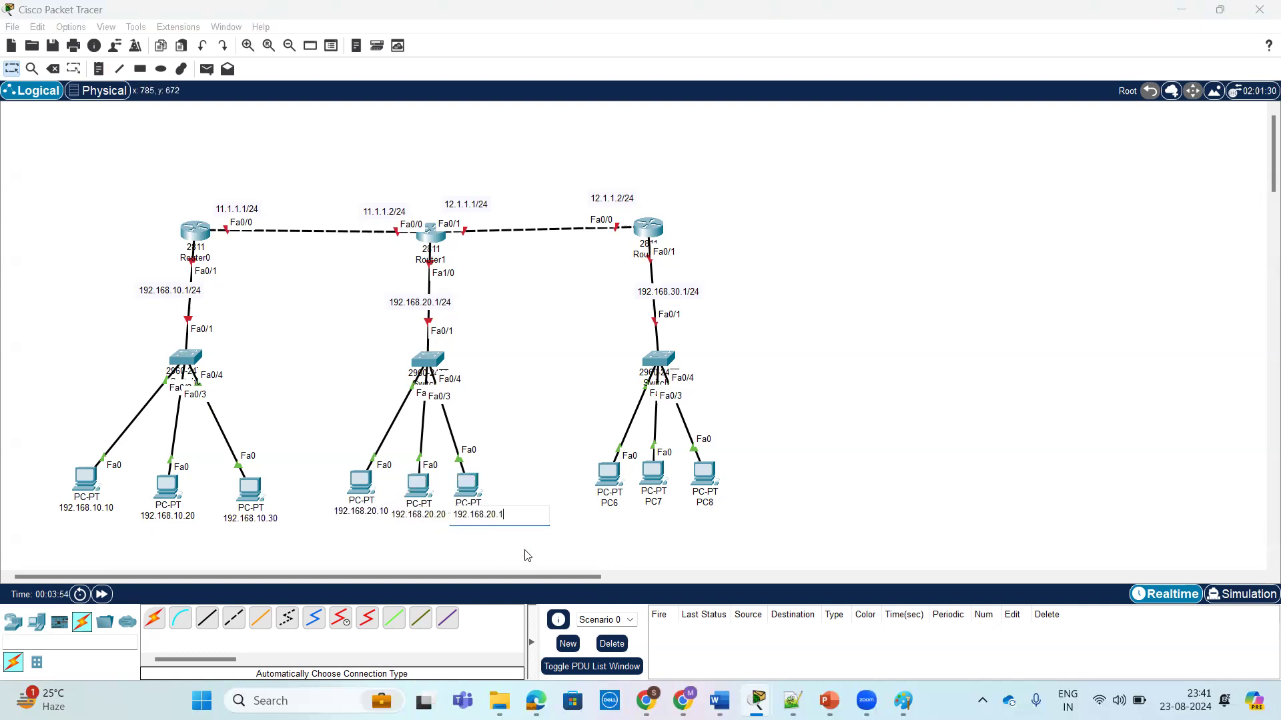
text(30)
click(528, 555)
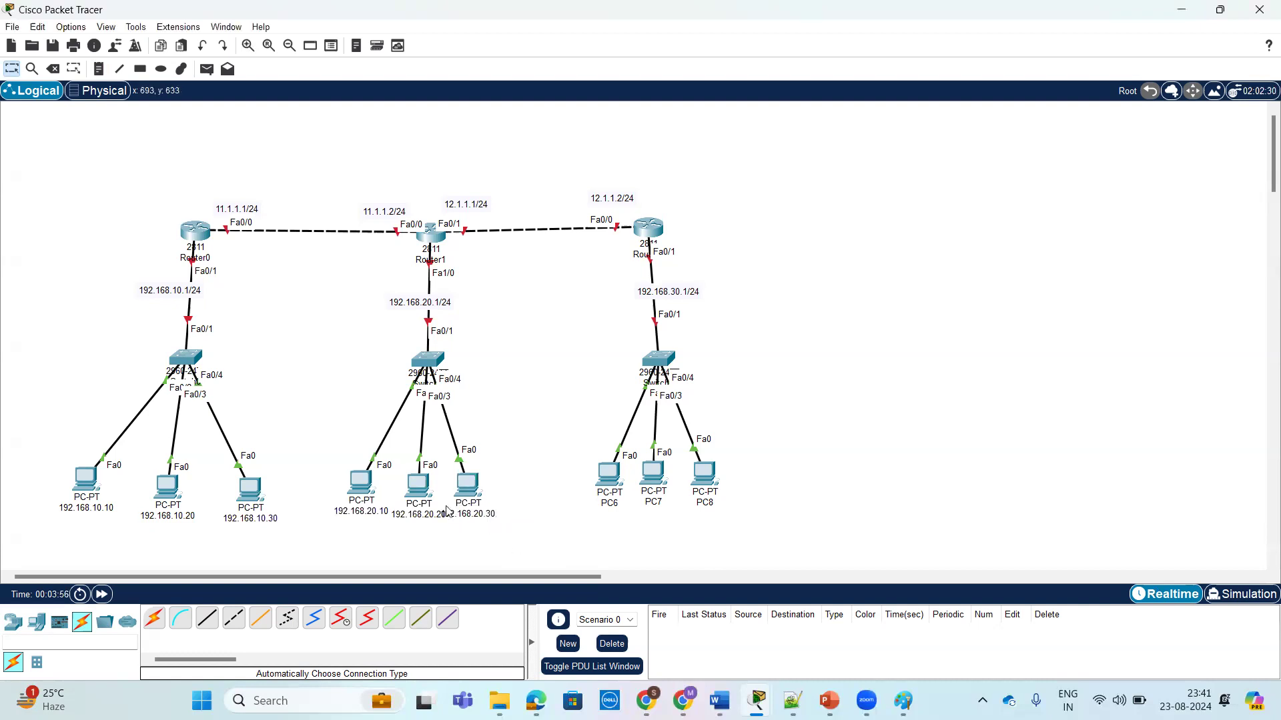
Step: Configure PC 192.168.20.20 with static IPv4 address 192.168.20.20, subnet mask 255.255.255.0 and default gateway 192.168.20.10
click(418, 485)
click(569, 130)
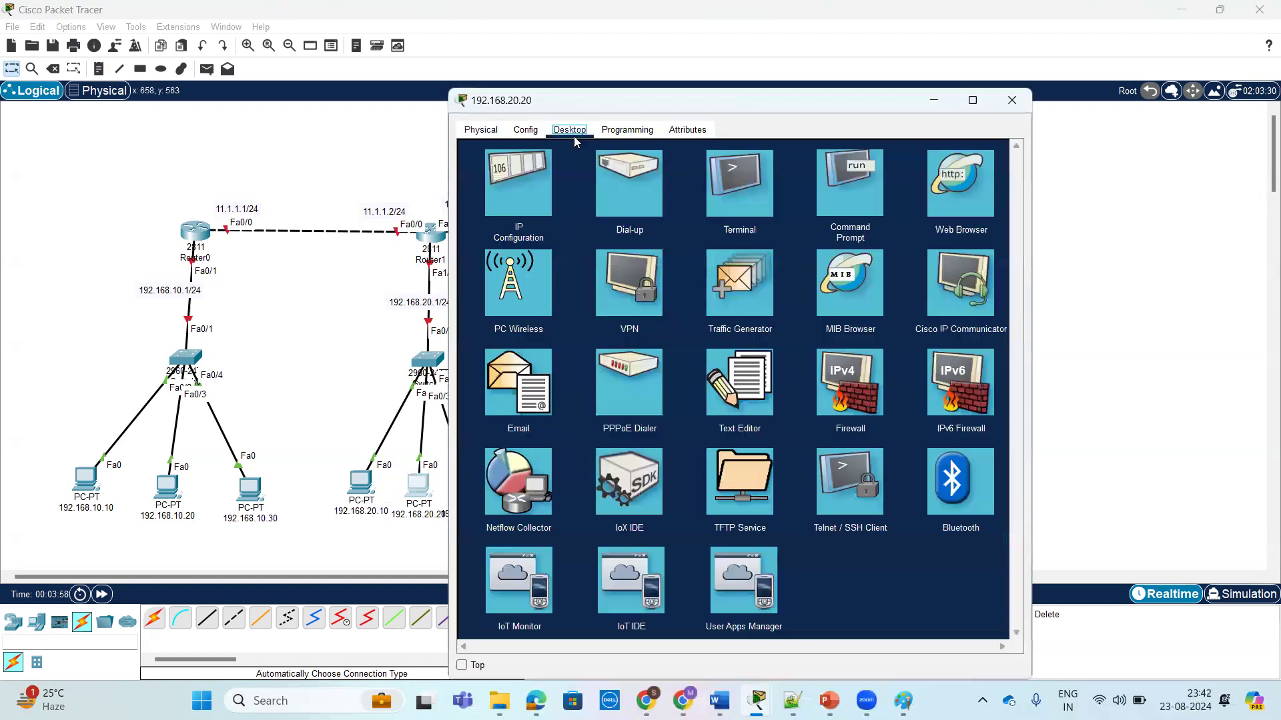
click(499, 197)
text(192.168.20.10)
key(BackSpace)
key(BackSpace)
text(20)
click(725, 250)
click(724, 272)
key(ctrl+a)
text(192.168.20.10)
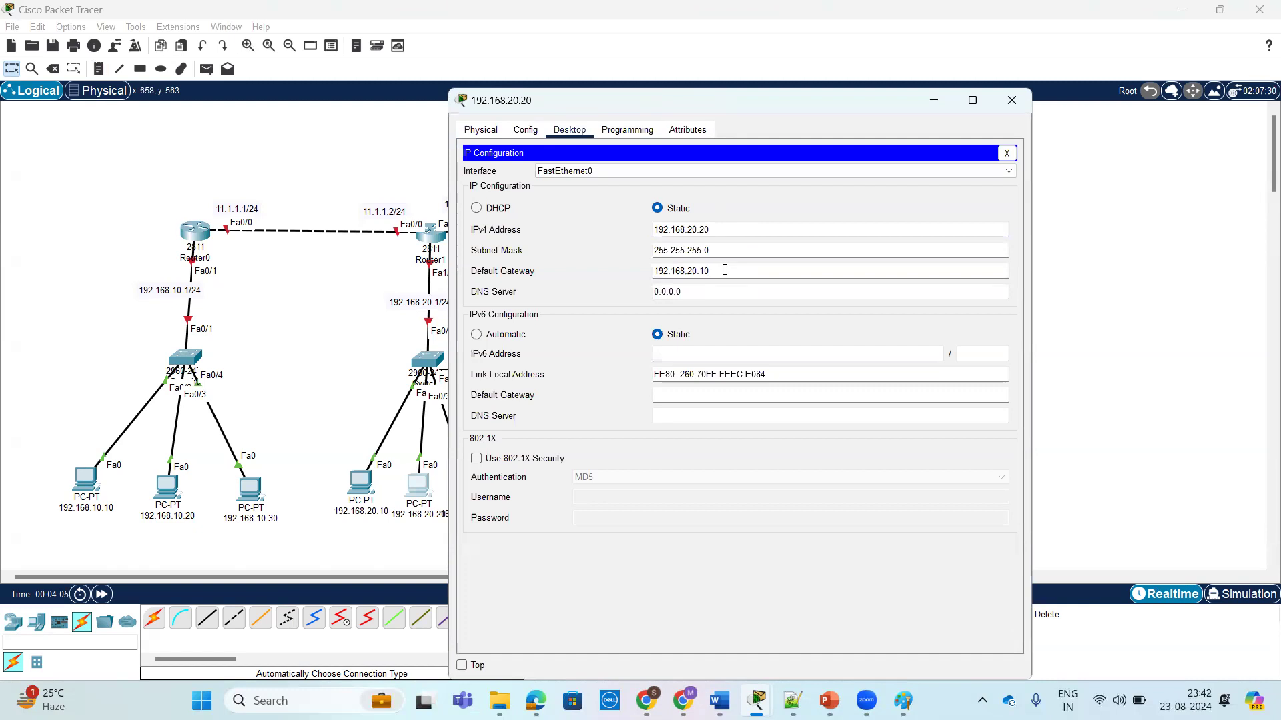
click(1012, 100)
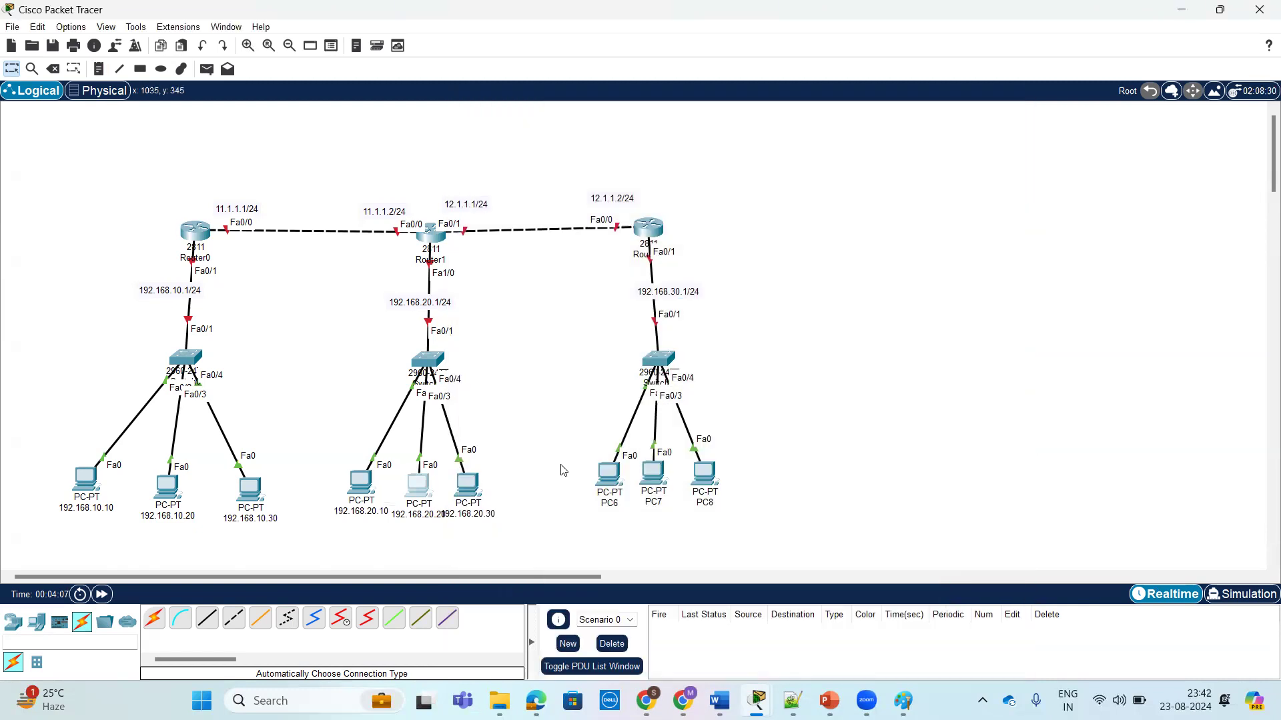
Step: Configure PC 192.168.20.30 with static IPv4 address 192.168.20.30, subnet mask 255.255.255.0 and default gateway 192.168.20.1
click(467, 485)
click(569, 129)
click(508, 210)
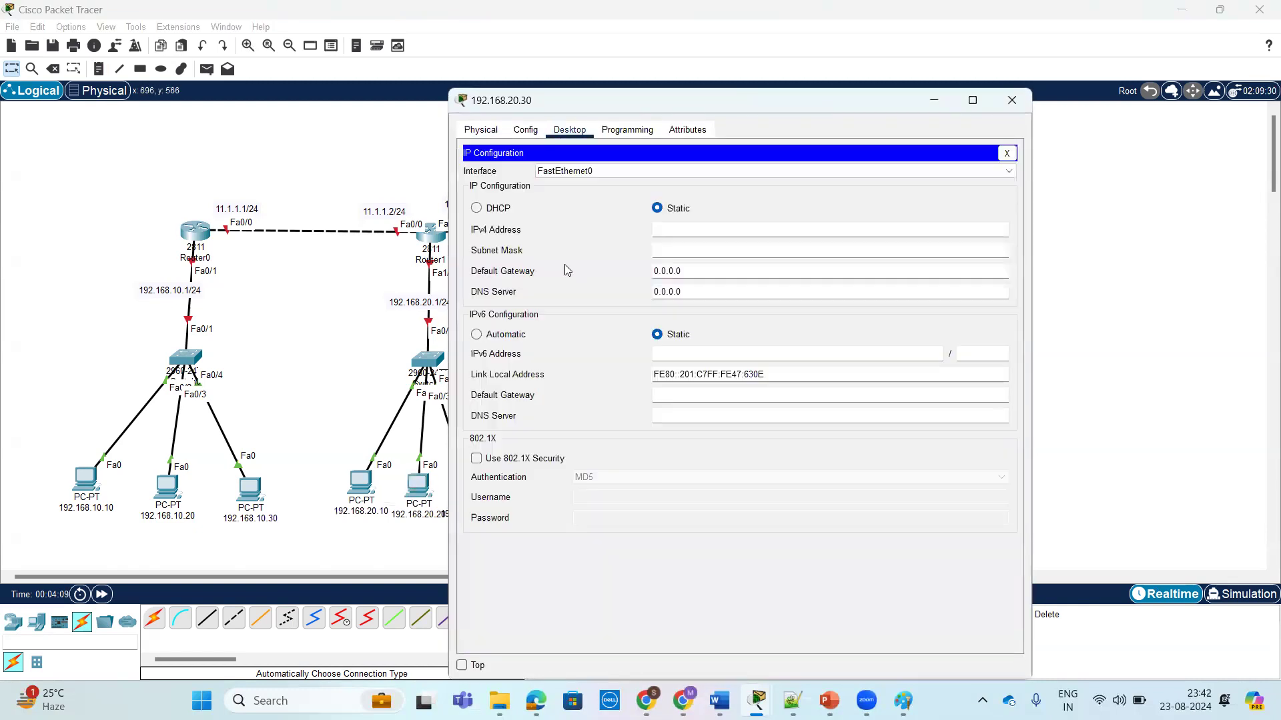
click(715, 230)
key(ctrl+v)
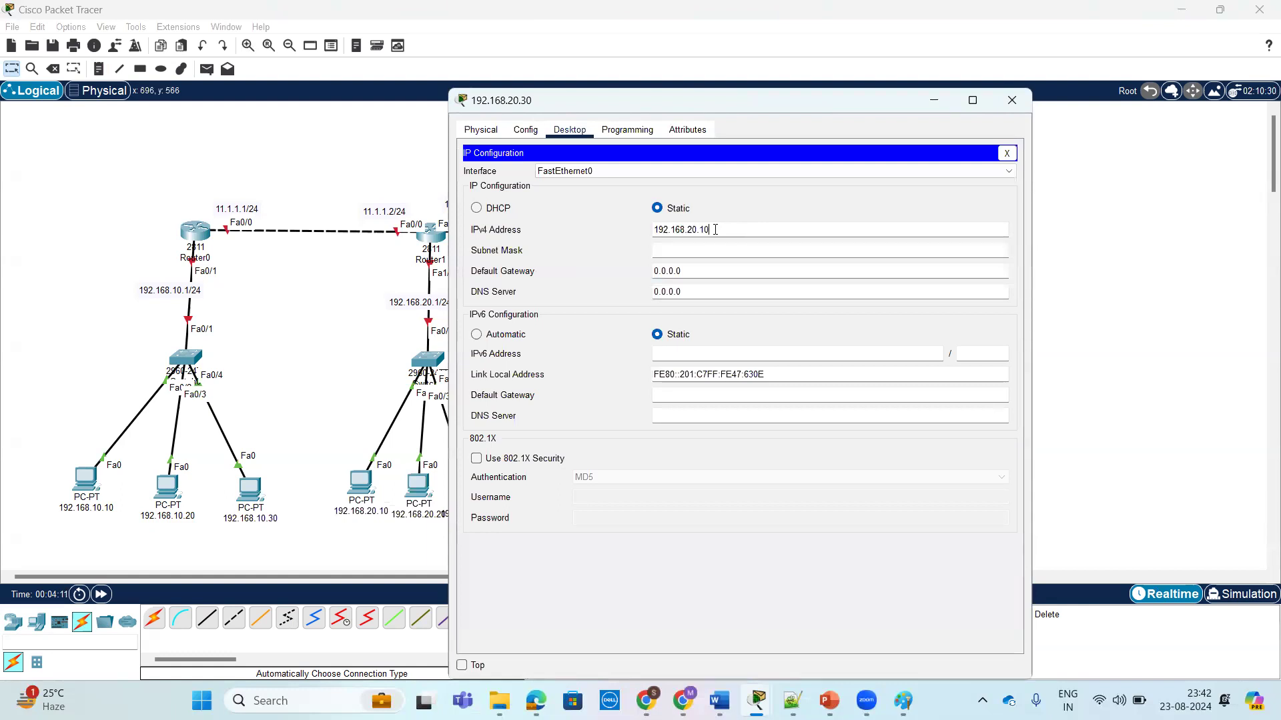
key(BackSpace)
key(BackSpace)
text(30)
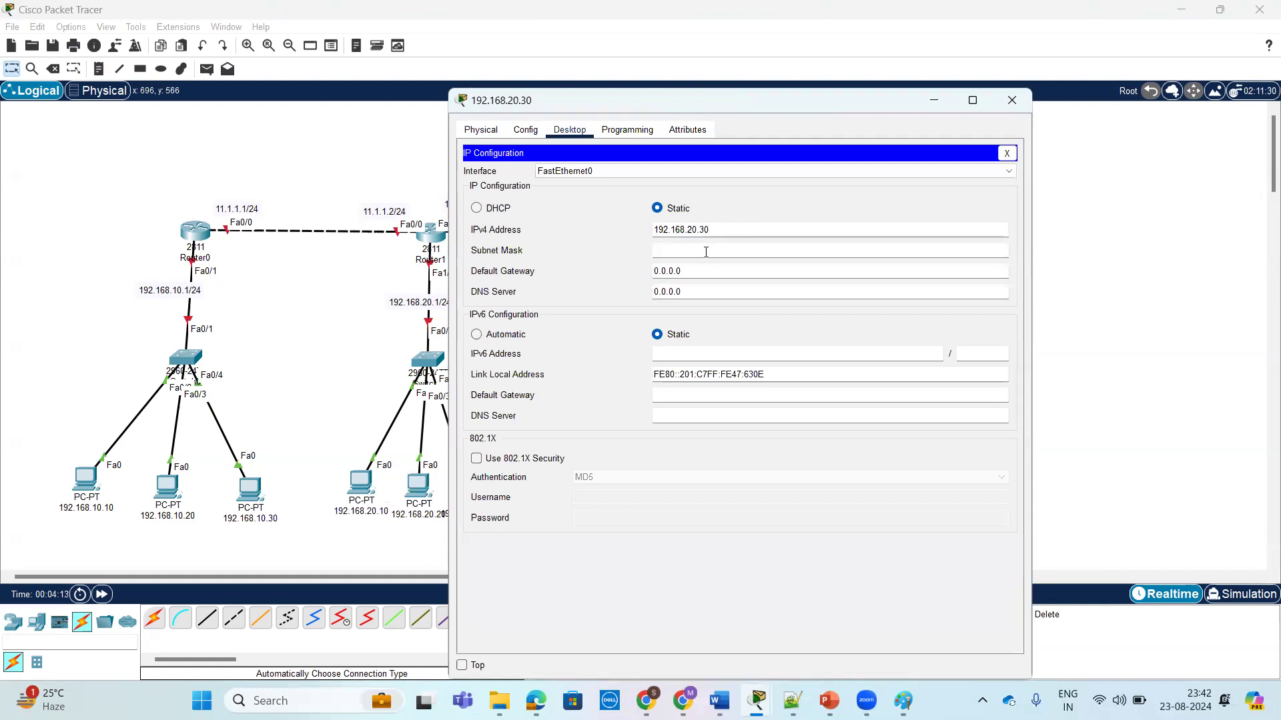
click(710, 246)
click(703, 272)
key(ctrl+v)
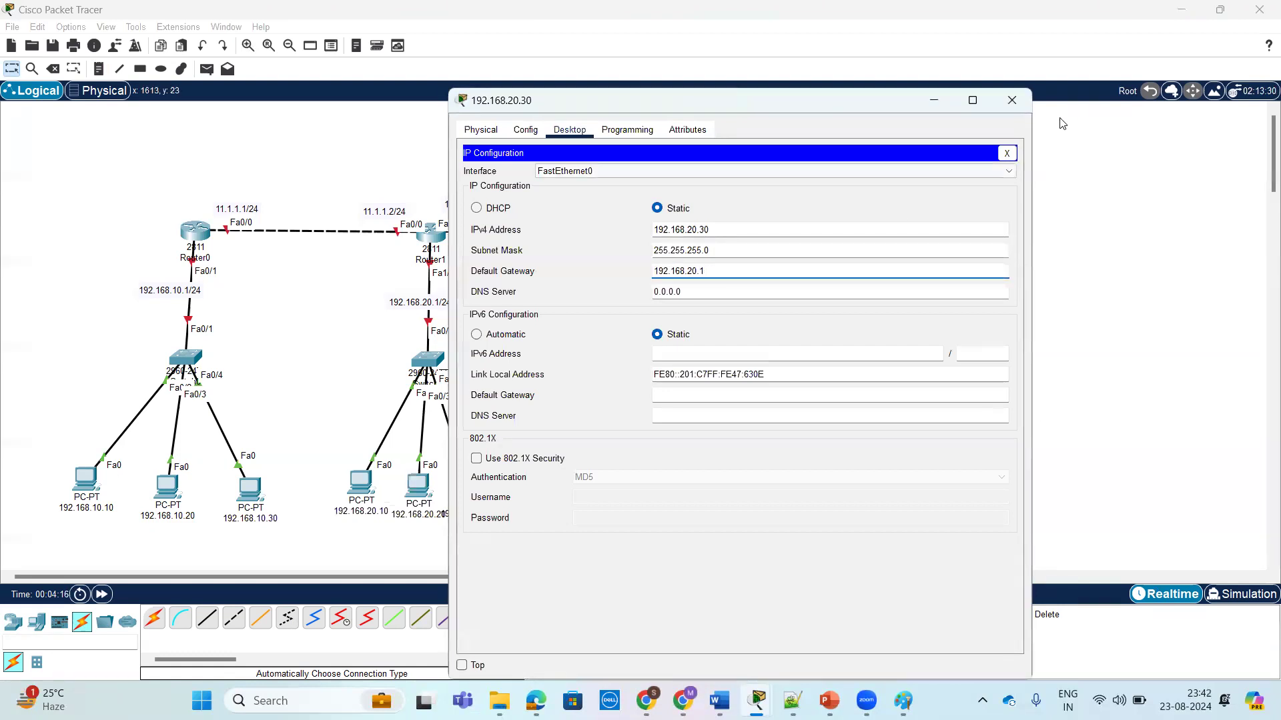
click(1011, 100)
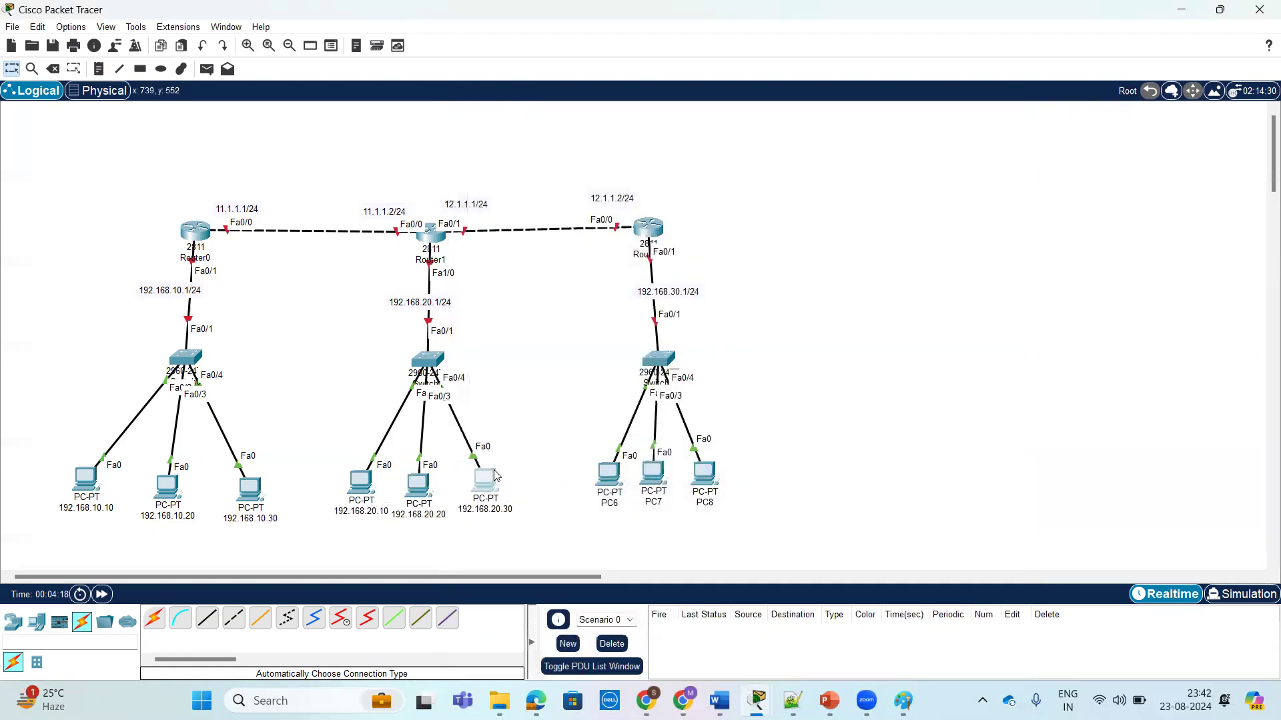
Step: Set PC6's static IPv4 address to 192.168.30.10 in its IP configuration
click(601, 473)
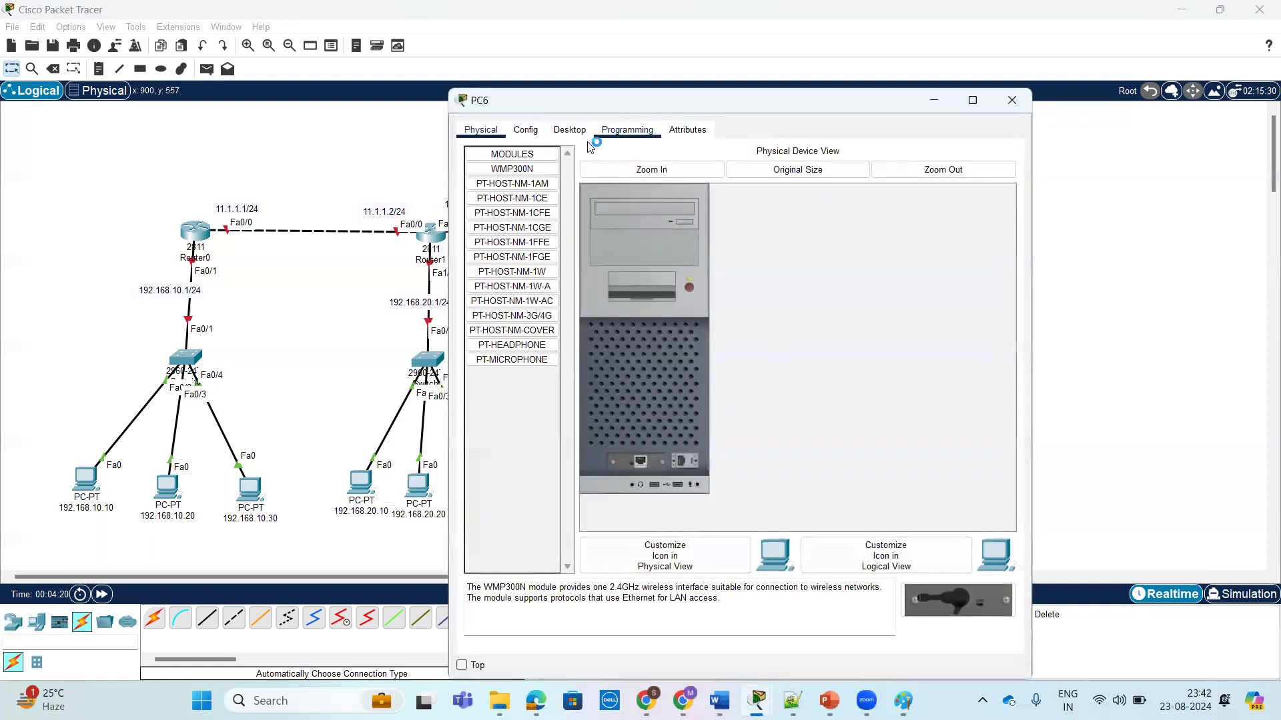
click(571, 131)
click(531, 201)
click(679, 230)
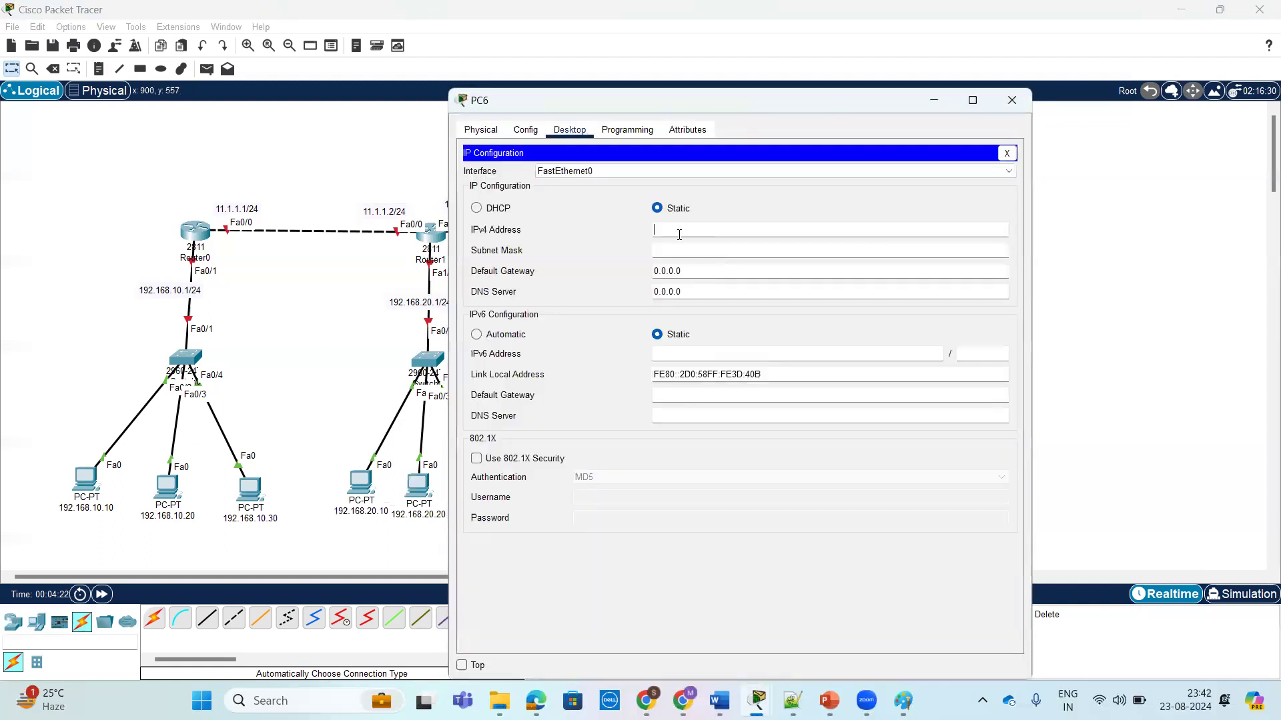
text(192.168.20.10)
key(BackSpace)
key(BackSpace)
key(BackSpace)
text(30.10)
Step: Copy PC6's IPv4 address, fill in subnet mask 255.255.255.0 and set the default gateway to 192.168.30.10
double_click(679, 235)
key(ctrl+c)
click(714, 251)
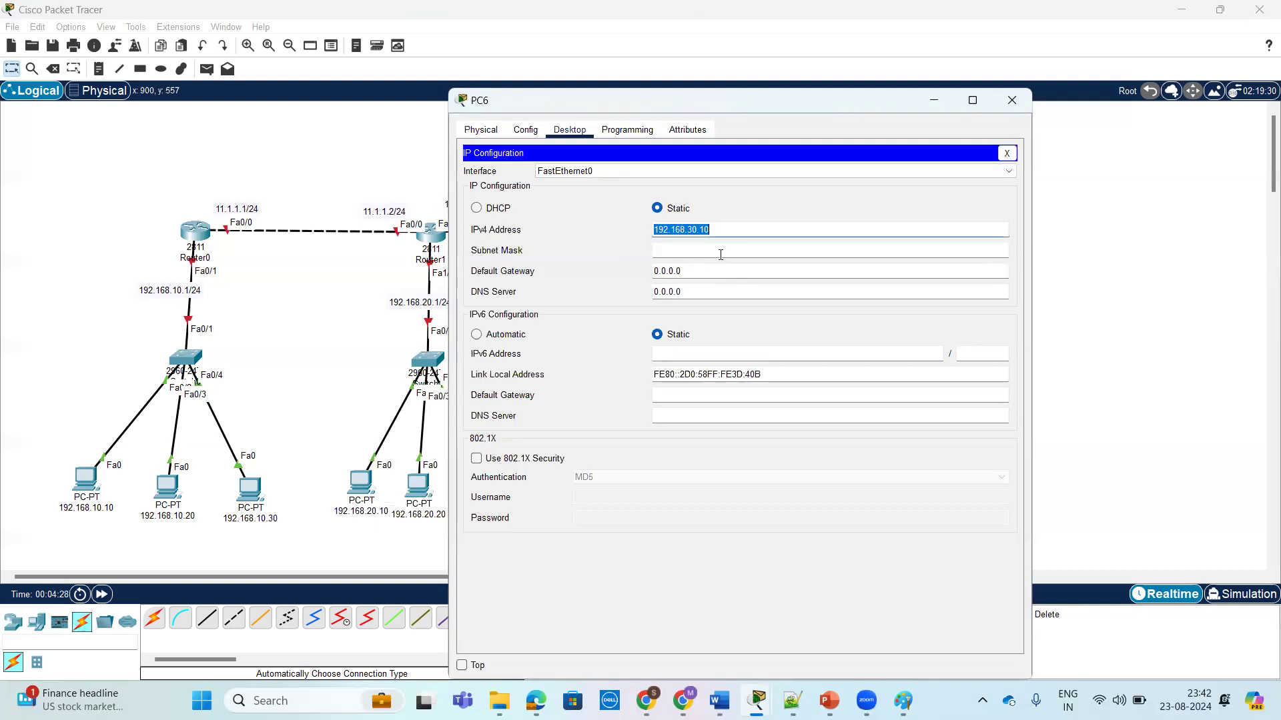
double_click(713, 267)
key(ctrl+v)
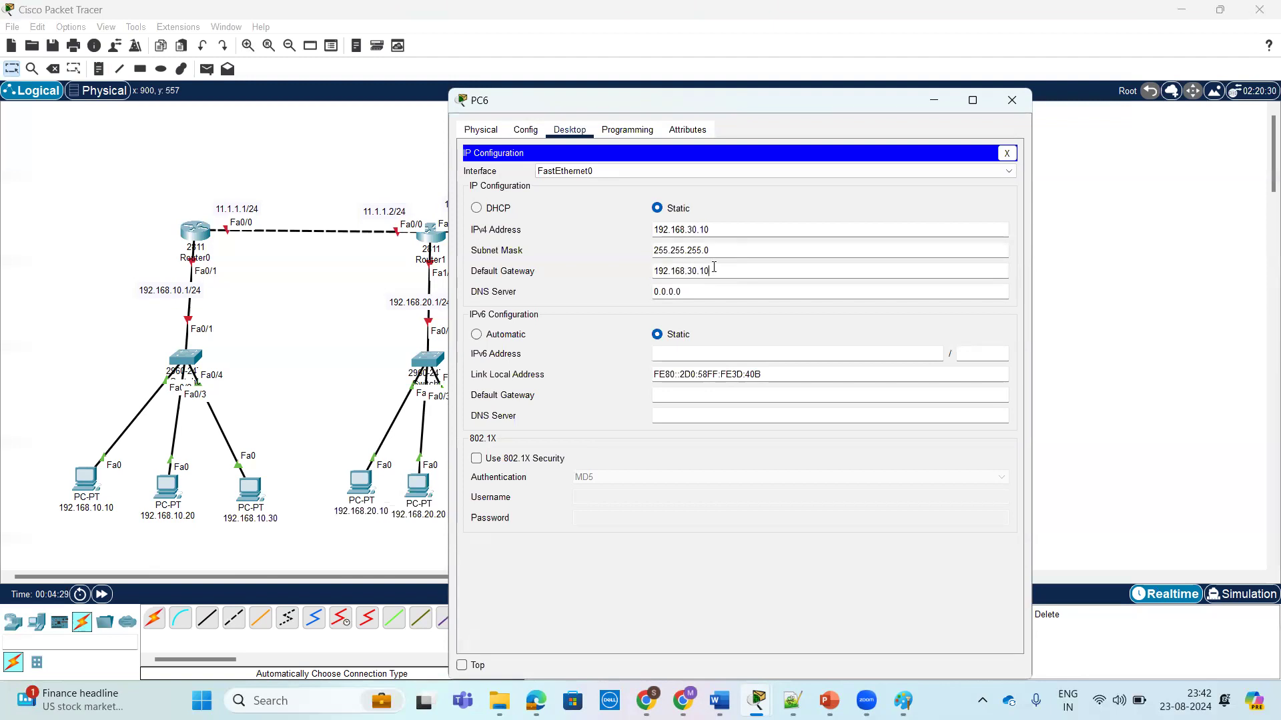
click(1024, 100)
Step: Rename PC6 as 192.168.30.10 and spread the third network's PCs by moving it outward and PC7 slightly down
click(615, 505)
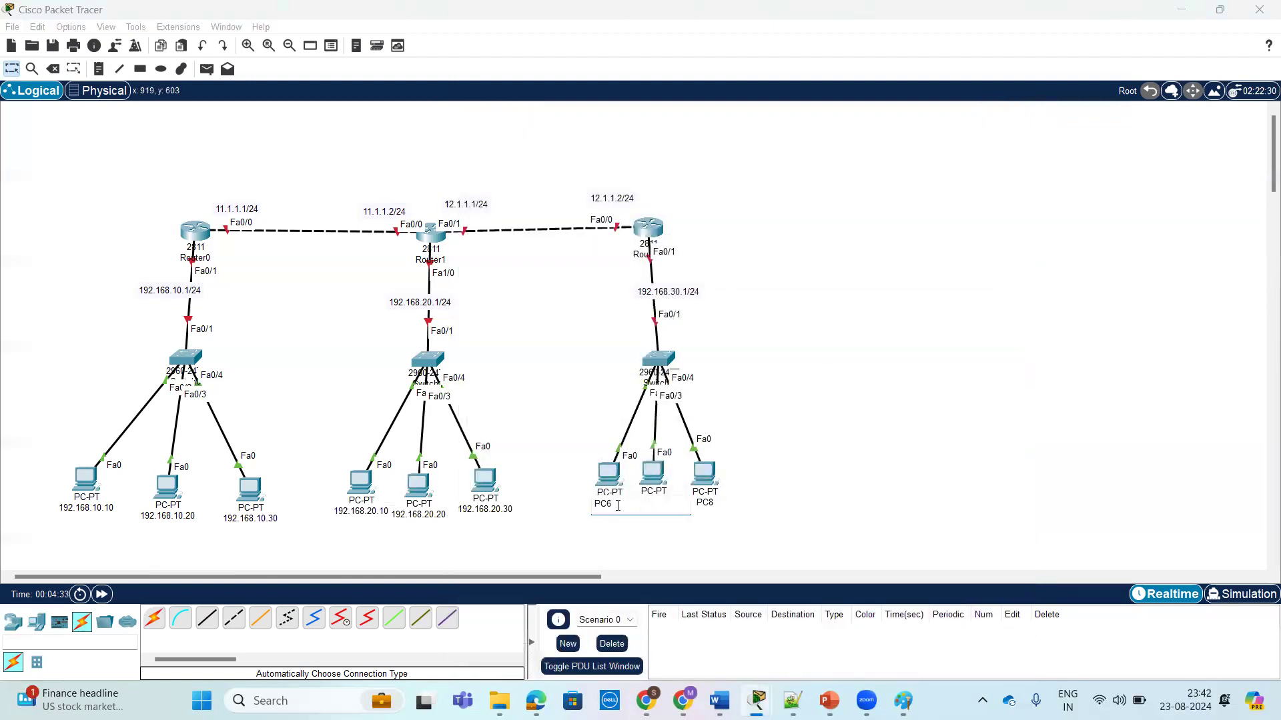
click(627, 575)
drag(639, 574, 54, 568)
drag(608, 475, 585, 460)
drag(653, 483, 649, 505)
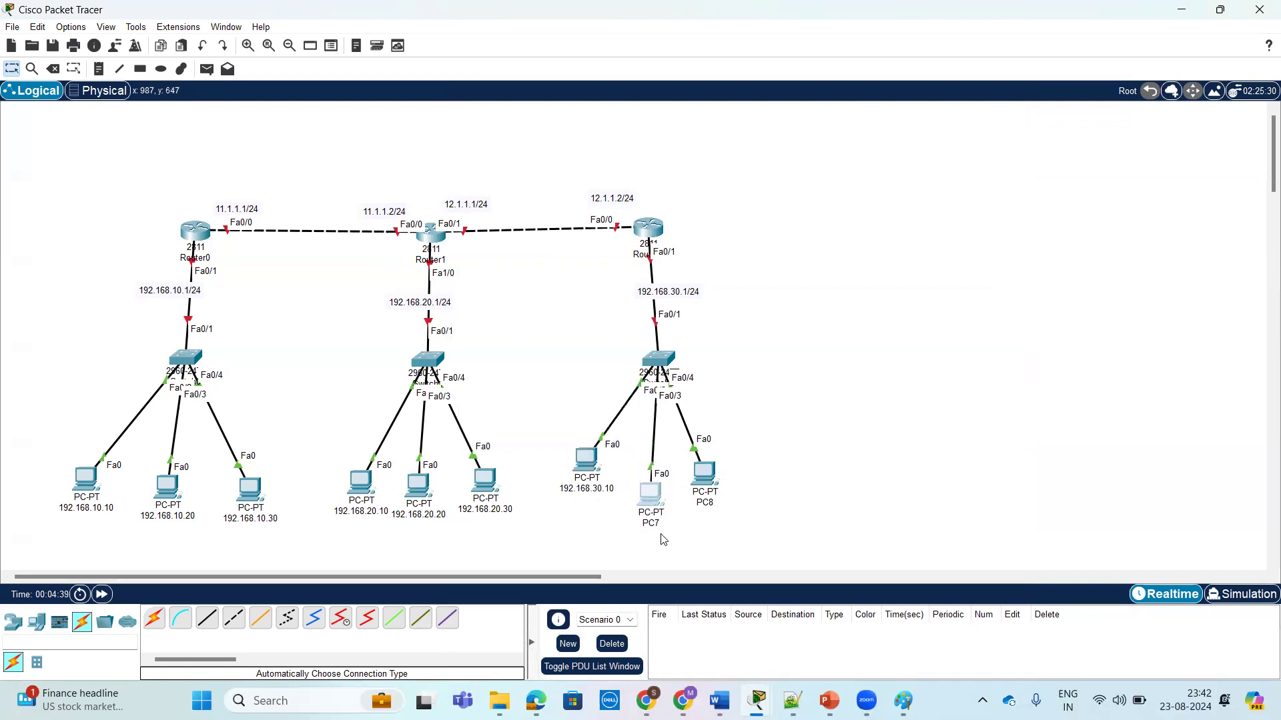
Step: Rename PC7 as 192.168.30.20
click(651, 523)
key(ctrl+v)
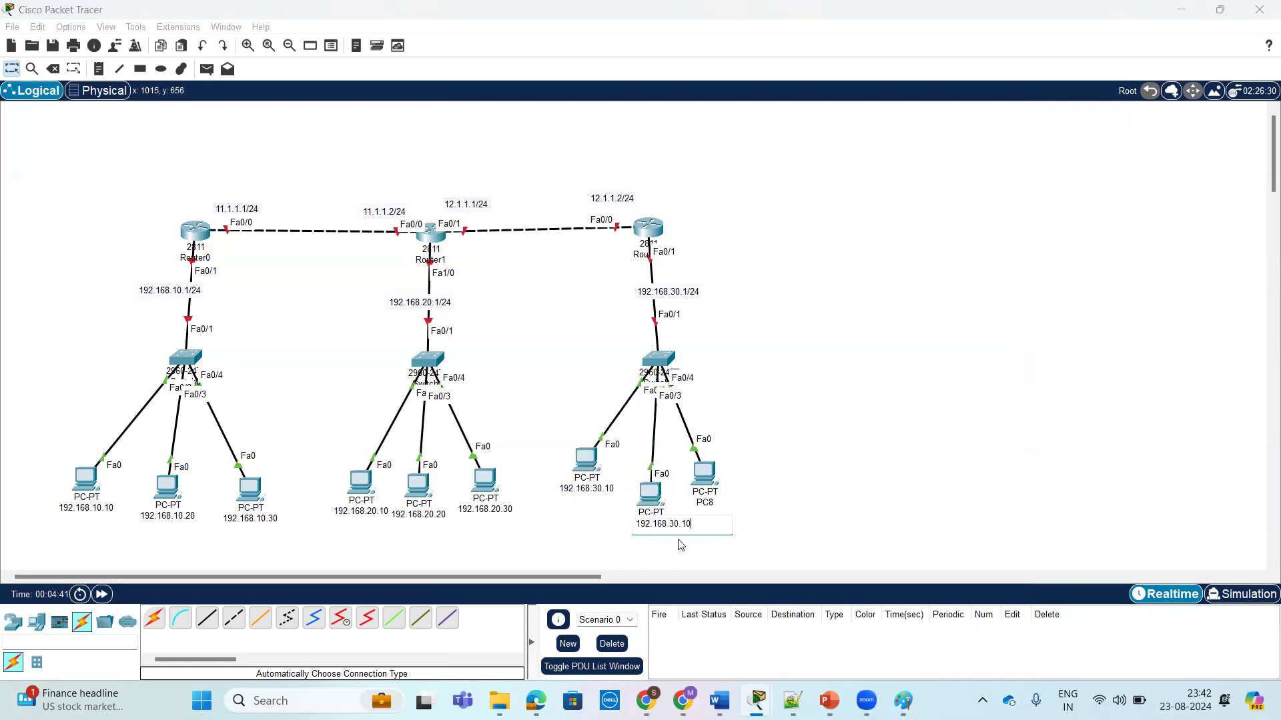
key(BackSpace)
text(20)
click(824, 519)
Step: Configure PC 192.168.30.20 with static IPv4 address 192.168.30.20, subnet mask 255.255.255.0 and default gateway 192.168.30.10
click(654, 493)
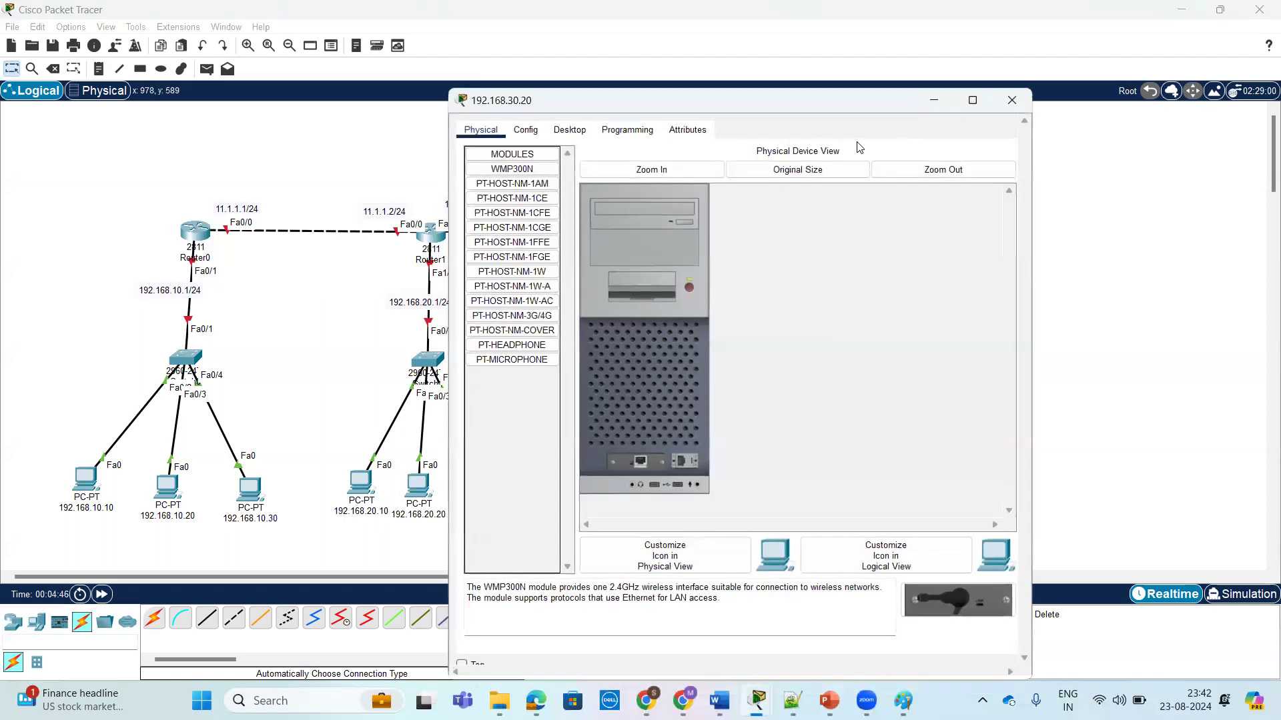
click(578, 132)
click(520, 212)
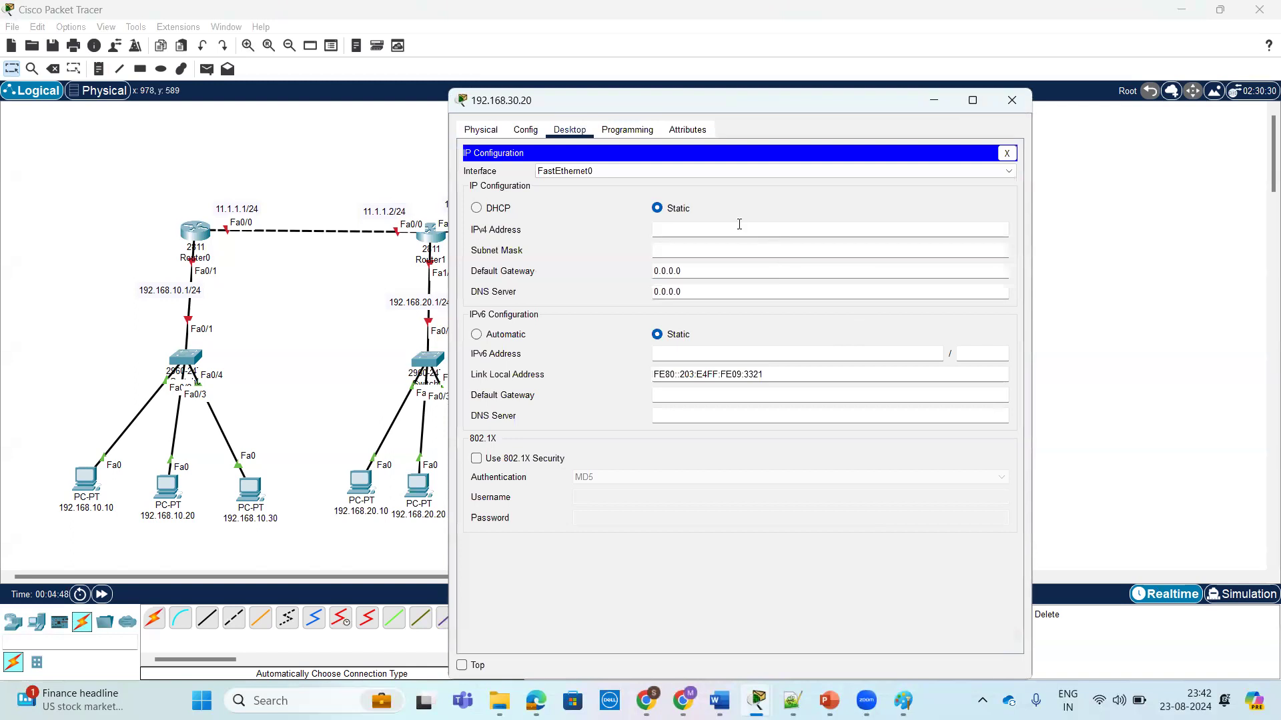
text(192.168.30.1020)
click(737, 251)
click(736, 270)
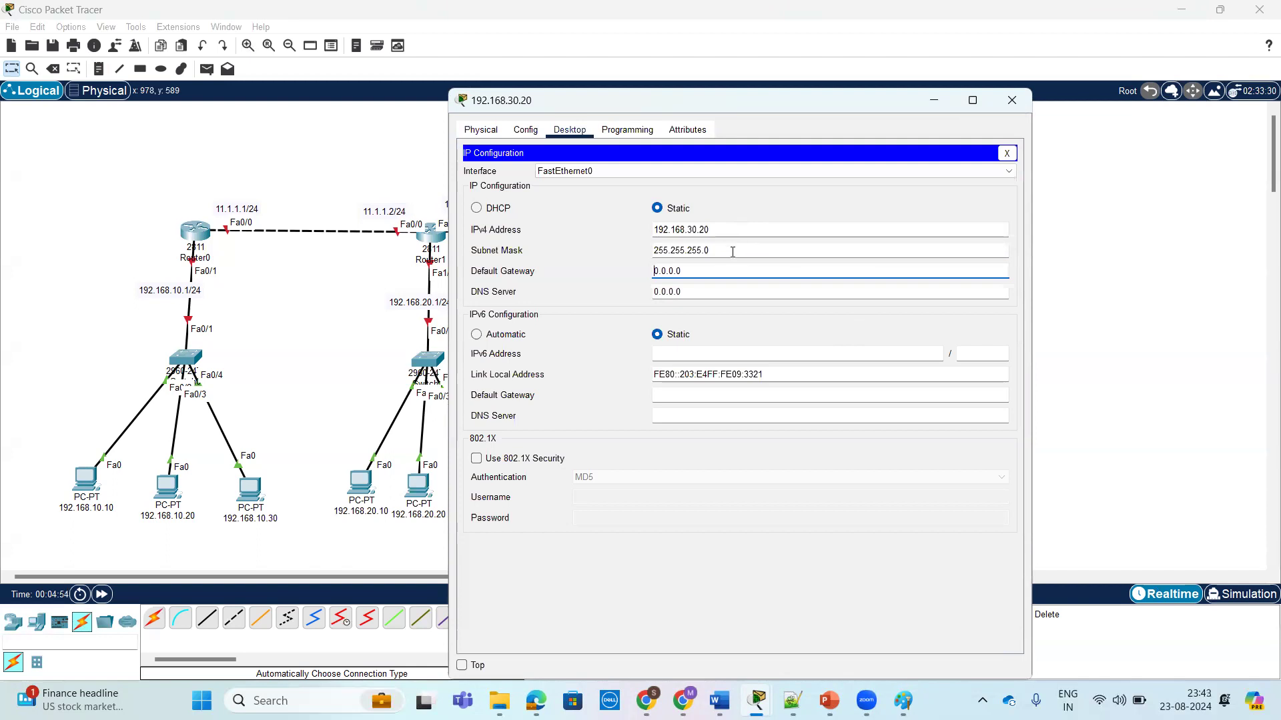
triple_click(718, 269)
text(192.168.30.10)
click(1012, 101)
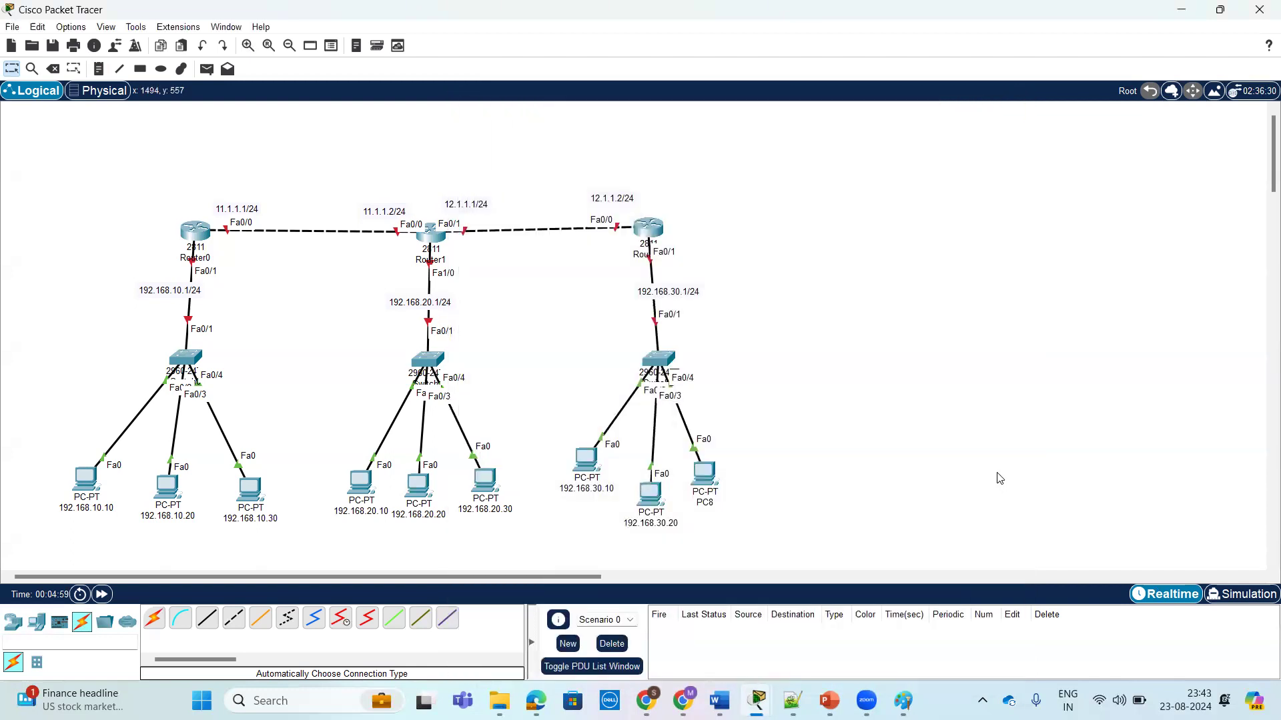
Step: Move PC8 slightly outward from the third network's middle PC and rename it as 192.168.30.30
drag(705, 473, 737, 464)
click(734, 495)
double_click(734, 495)
key(ctrl+v)
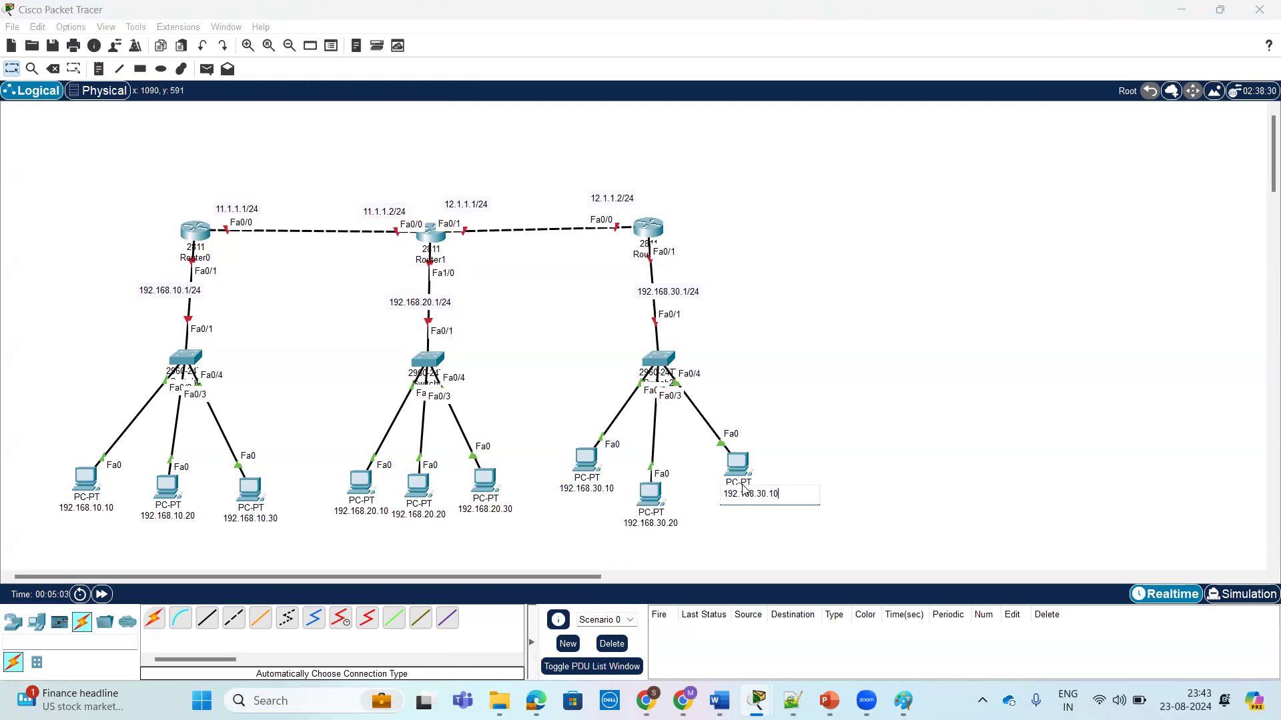
click(932, 446)
Step: Set the static IPv4 address of PC 192.168.30.30 to 192.168.30.30 in its IP configuration
click(734, 466)
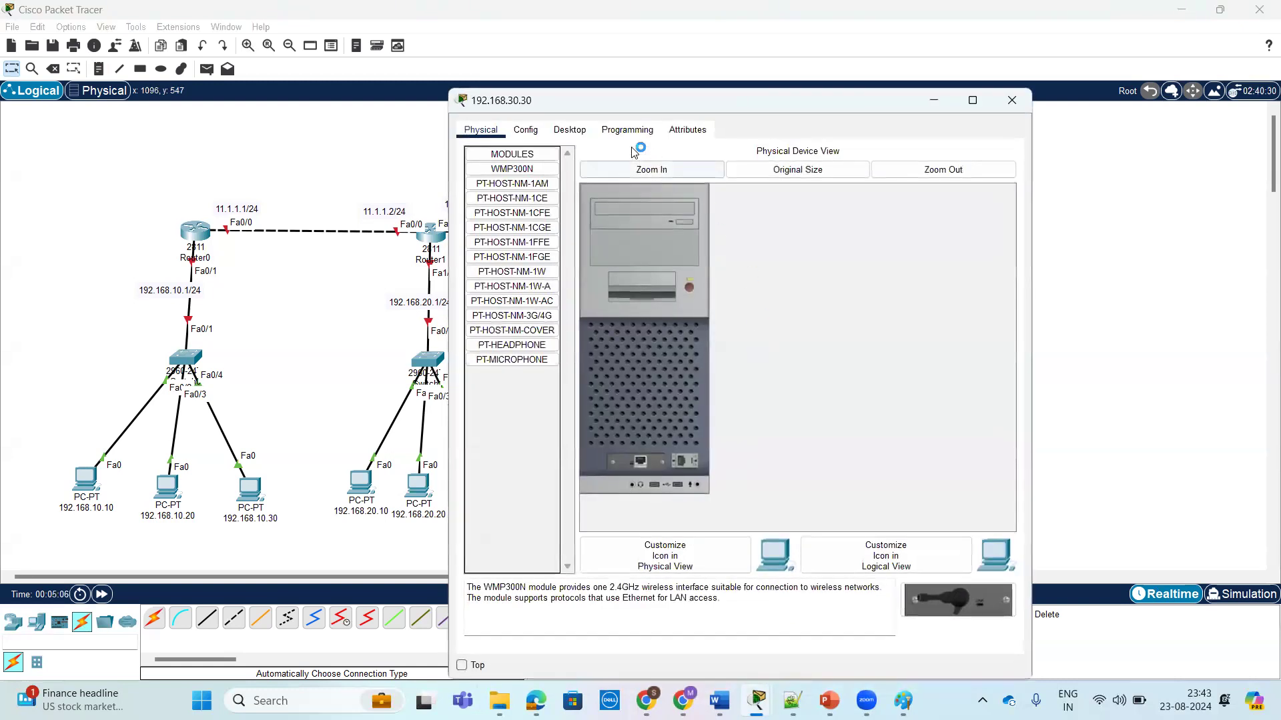
click(570, 129)
click(523, 195)
key(ctrl+v)
key(BackSpace)
key(BackSpace)
text(30)
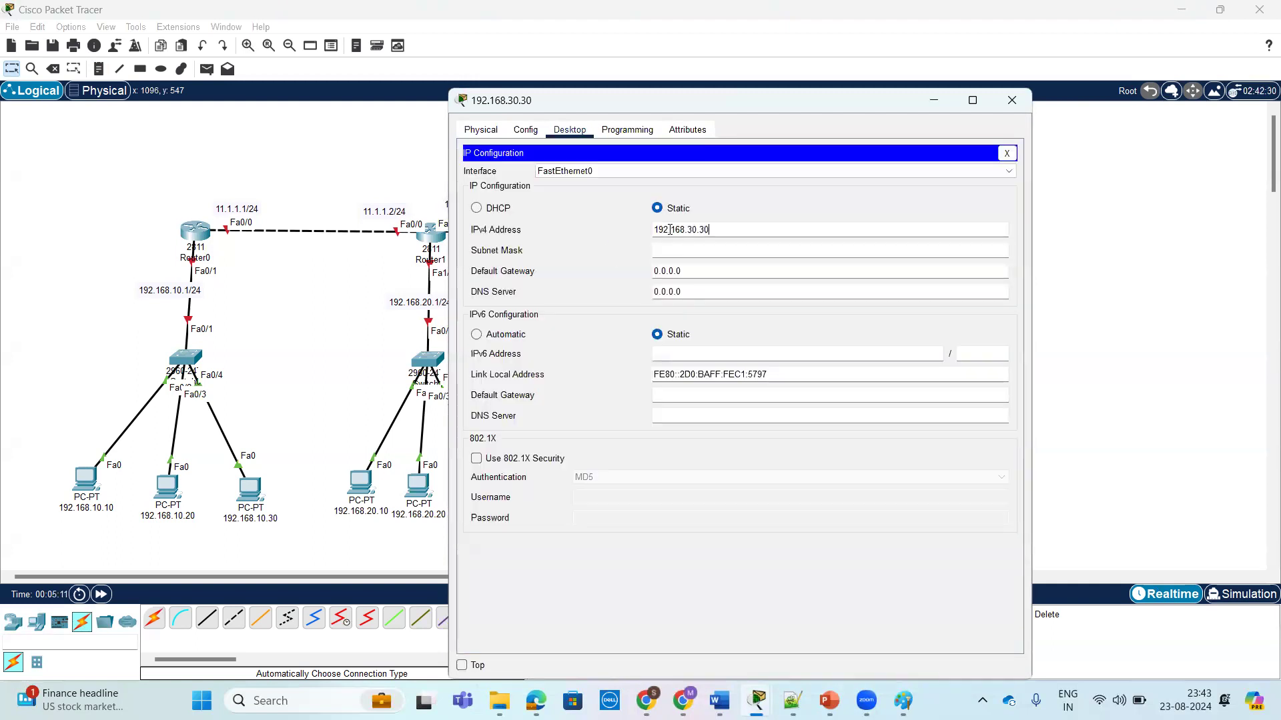
Step: Give PC 192.168.30.30 subnet mask 255.255.255.0 and default gateway 192.168.30.1, and close its configuration window
click(723, 252)
click(699, 271)
key(ctrl+a)
key(ctrl+v)
key(BackSpace)
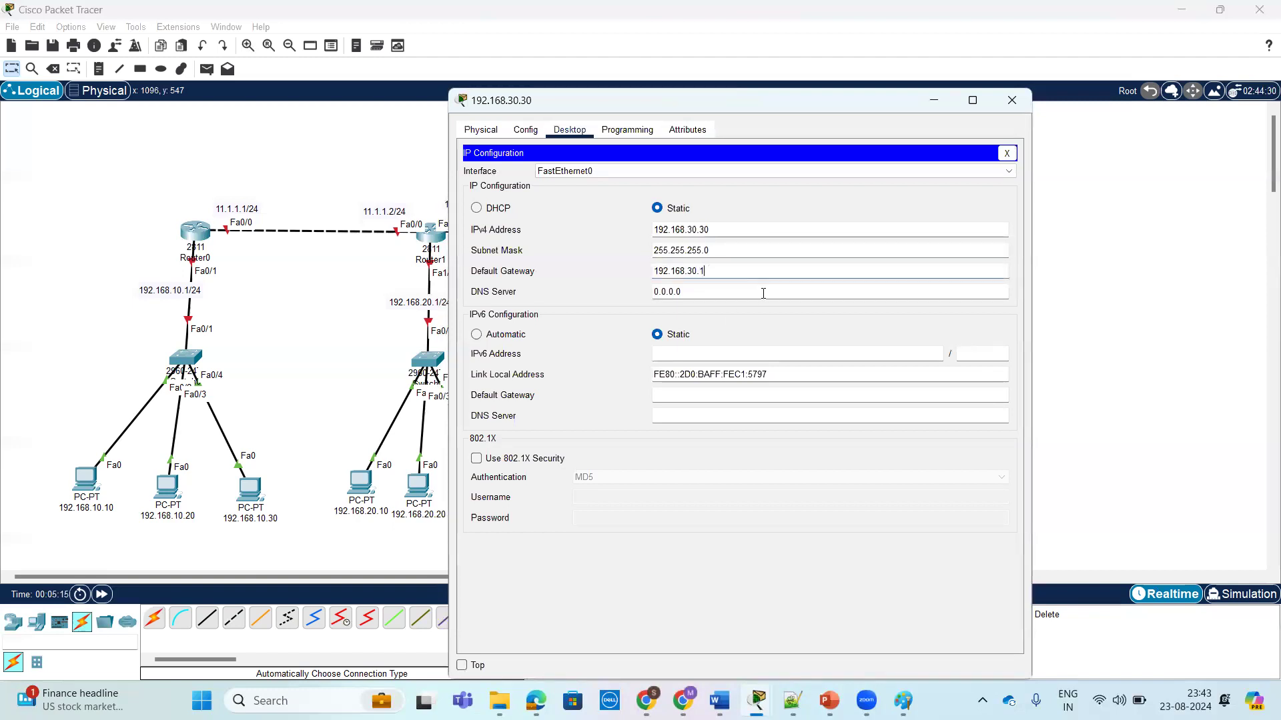
click(1010, 101)
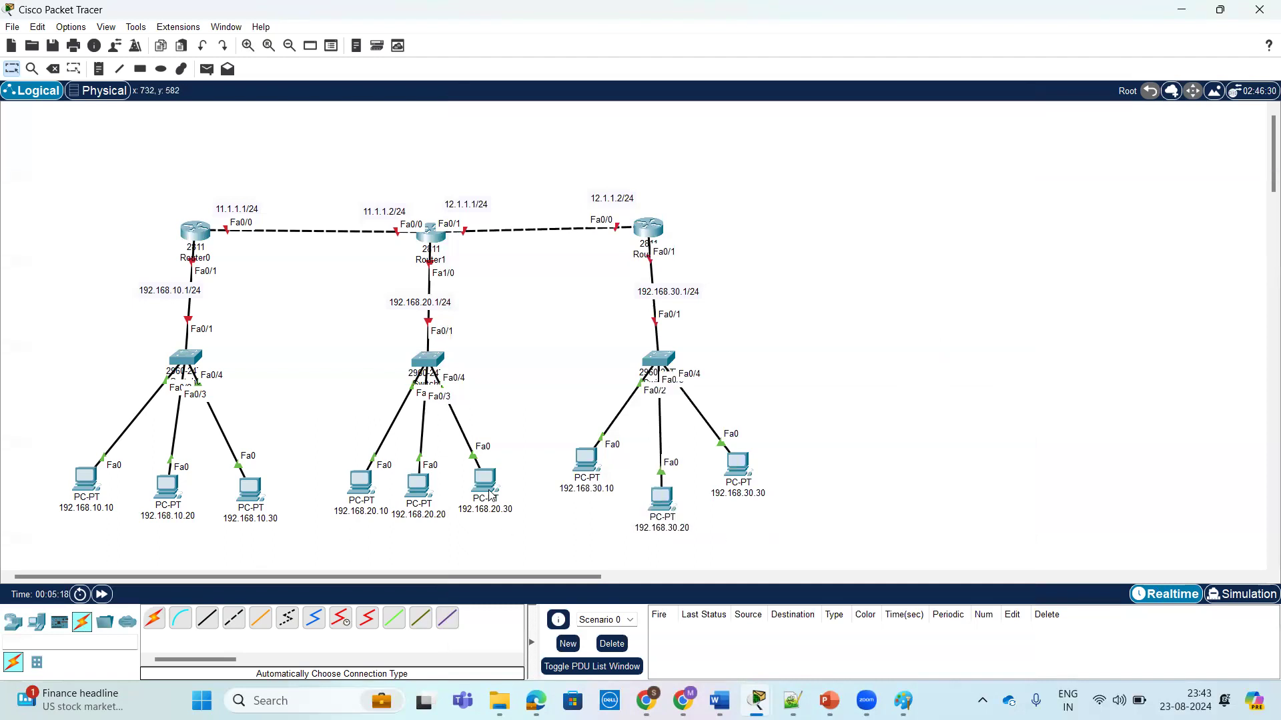
Step: Nudge PC 192.168.20.10 and Router0 slightly to tidy the topology layout
drag(359, 491, 354, 484)
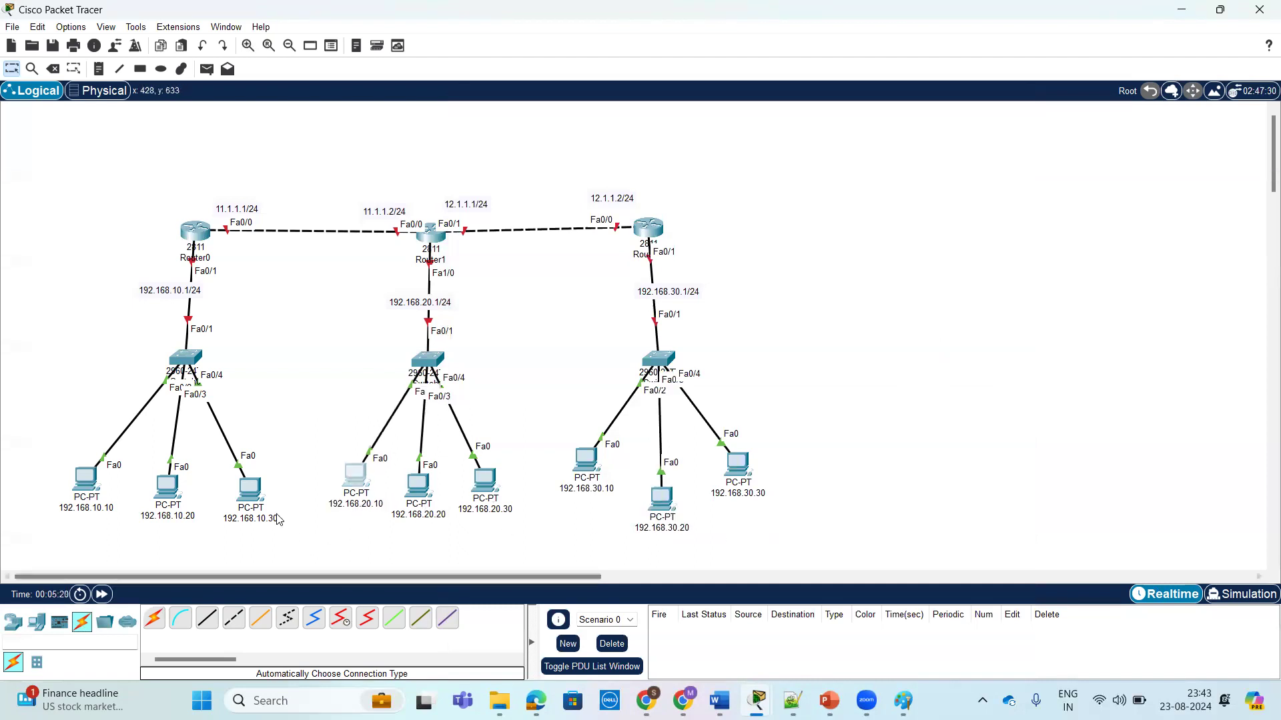
drag(195, 240, 189, 238)
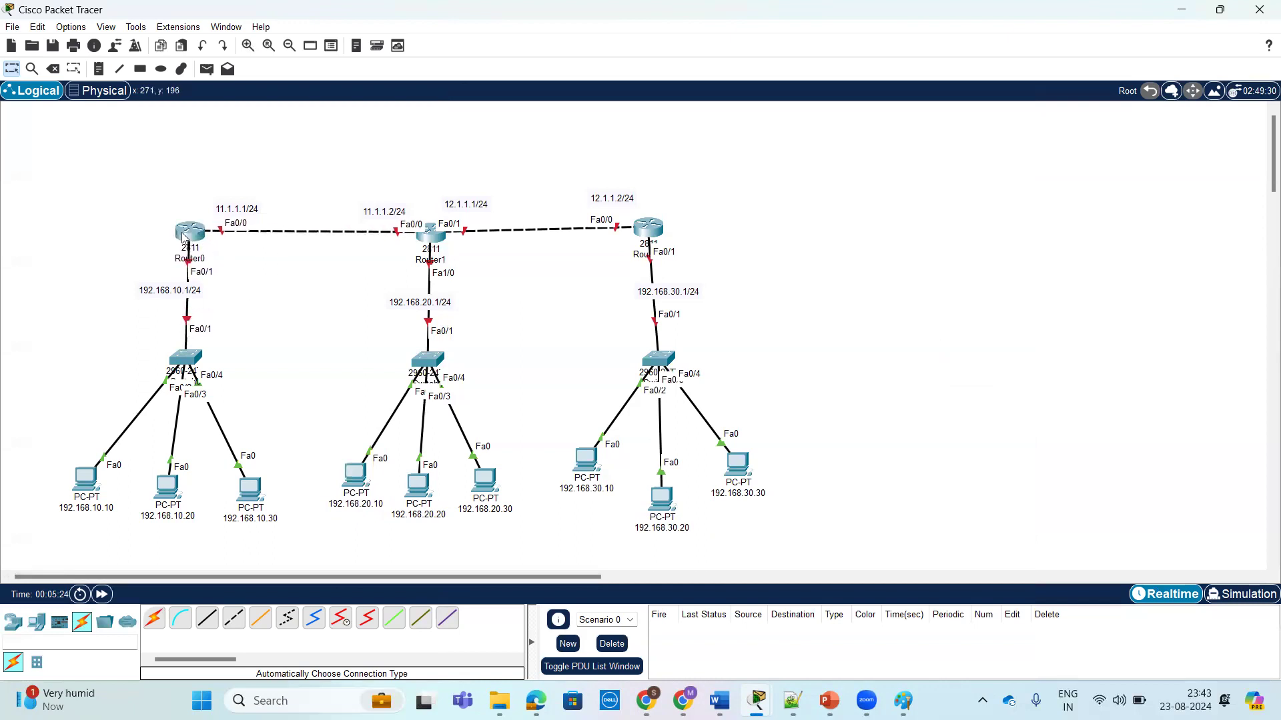
Step: Open Router0's command line, decline the initial configuration dialog and enter privileged mode with en
click(190, 239)
click(560, 130)
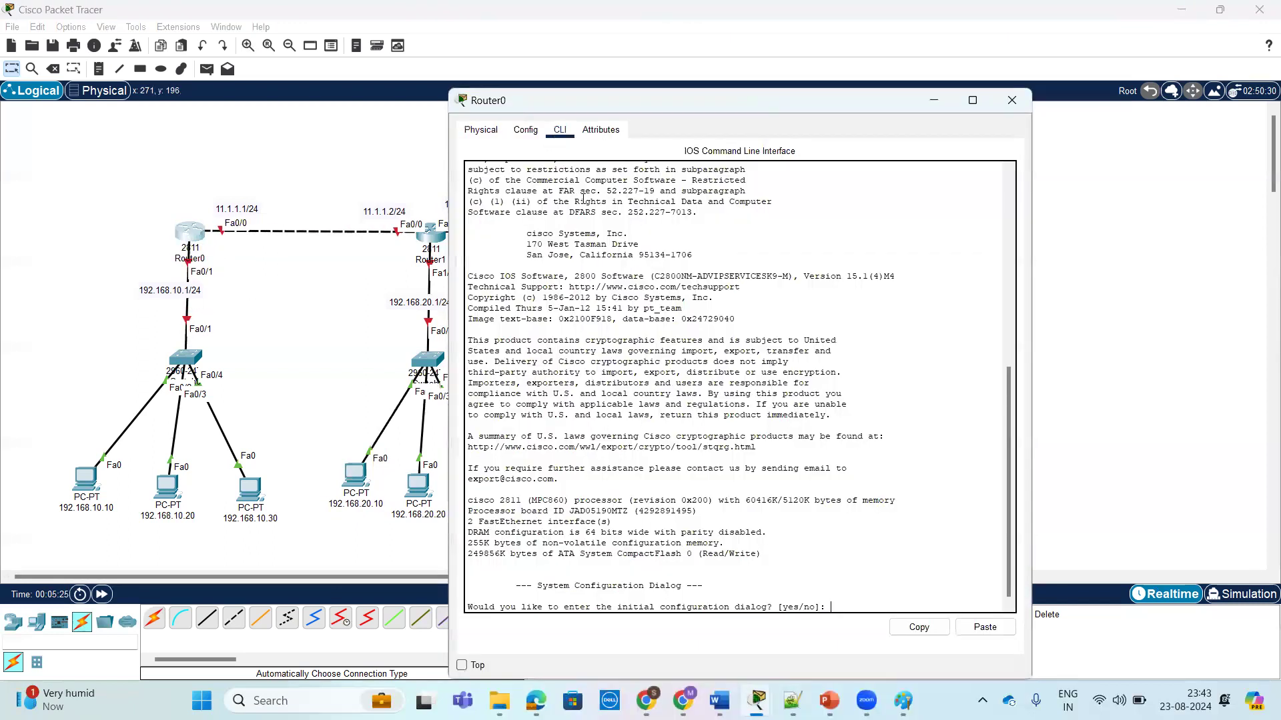
text(no)
key(Return)
key(Return)
key(Return)
text(en)
key(Return)
key(Return)
key(Return)
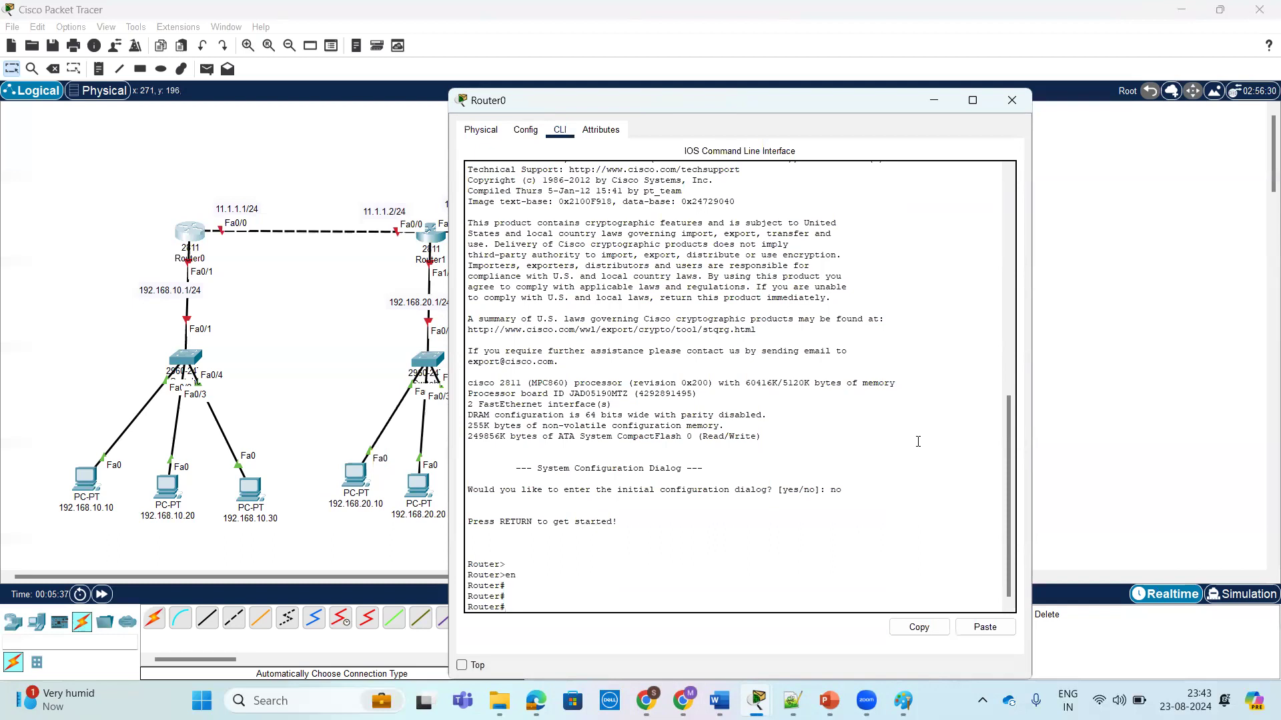
Step: Enter global configuration mode on Router0 with conf t
text(ty)
key(Return)
key(Return)
key(Return)
key(Return)
key(Return)
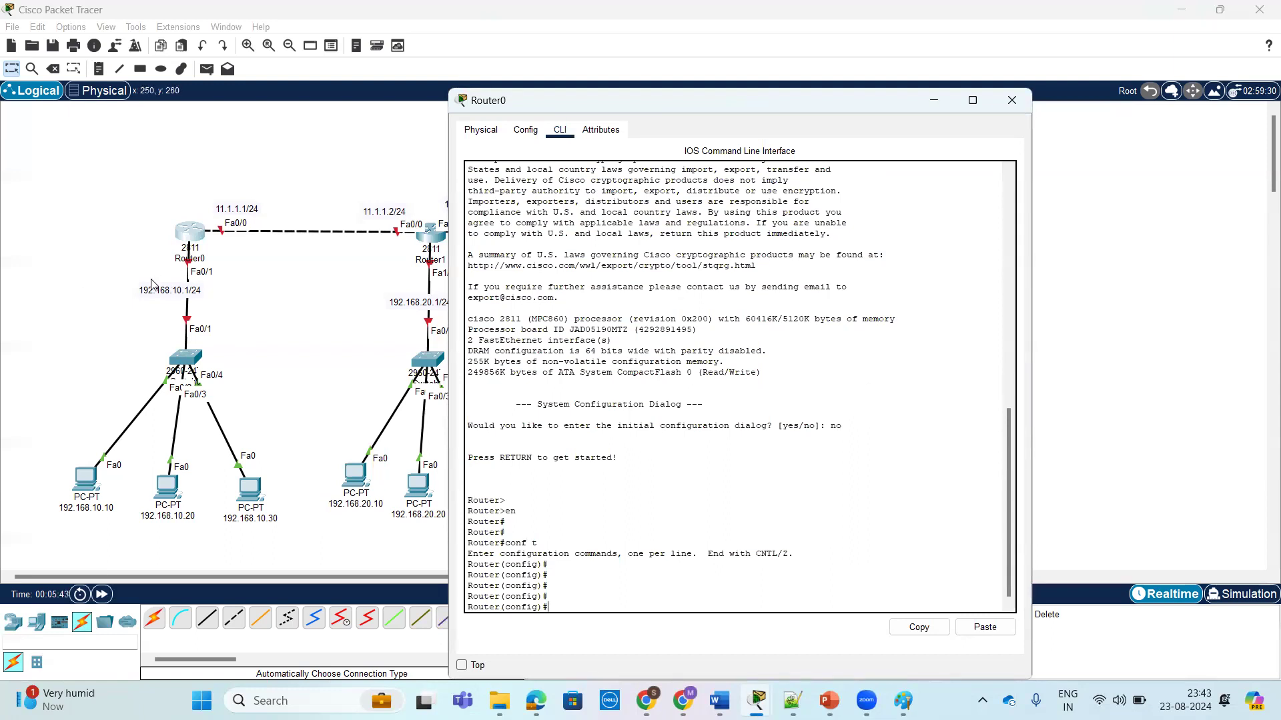
Step: Assign IP address 192.168.10.1 with mask 255.255.255.0 to Router0's fastEthernet 0/1 interface
text(int)
key(Tab)
text(f)
key(Tab)
text(0/1)
key(Return)
key(Return)
key(Return)
text(ip add)
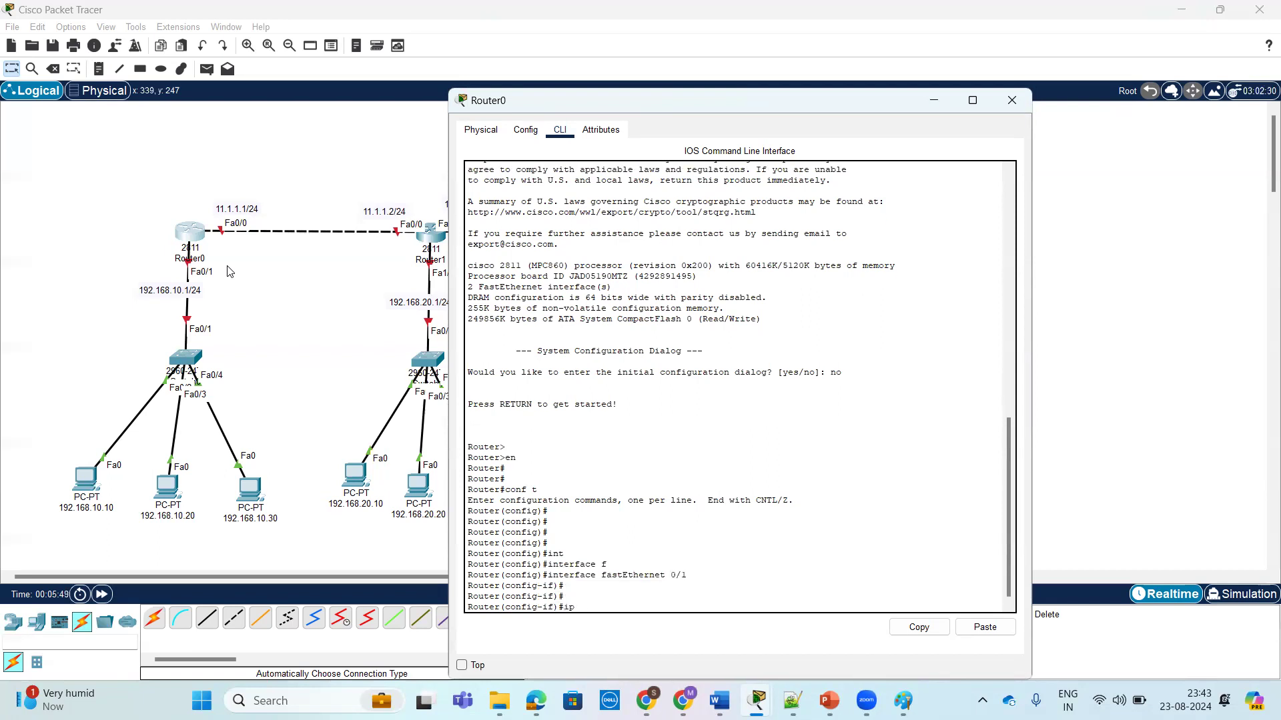
key(Tab)
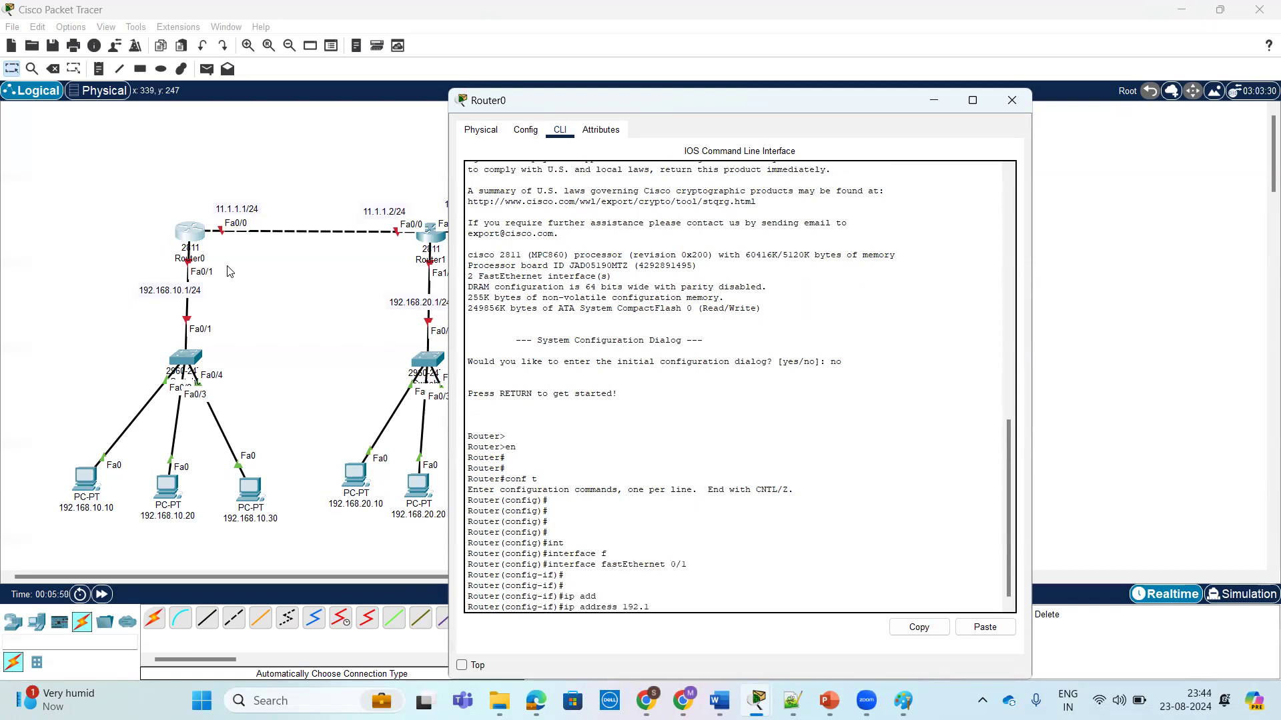
text(192.168.10.1 255)
key(Return)
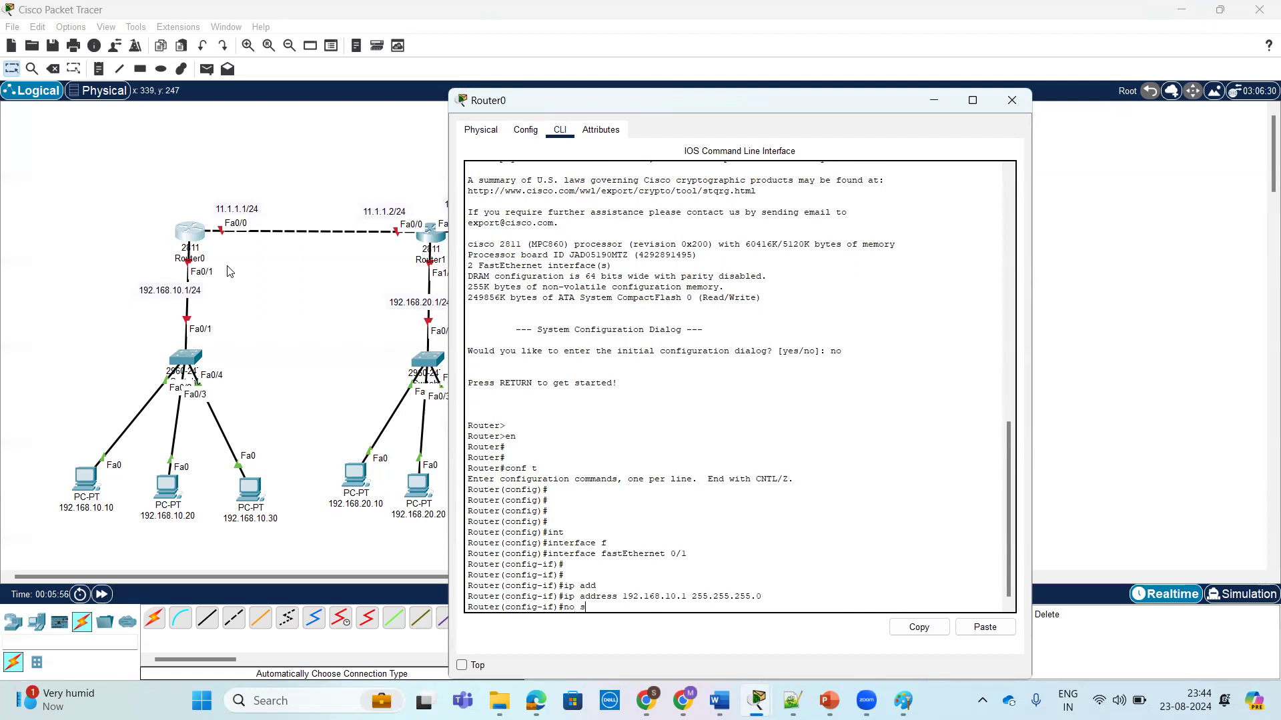
Step: Enable Router0's fastEthernet 0/1 with no shutdown and exit to global configuration mode
text(h)
key(Tab)
key(Return)
key(Return)
key(Return)
text(ex)
key(Return)
key(Return)
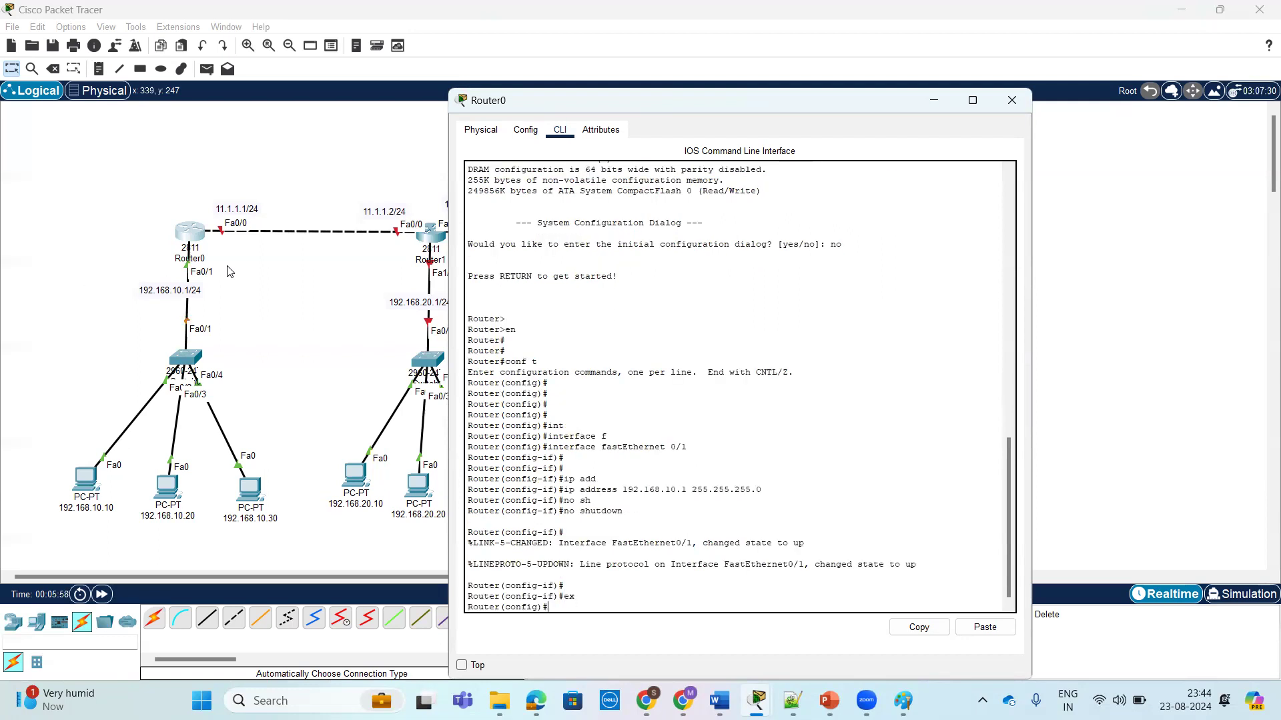
Step: Assign IP address 11.1.1.1 with mask 255.255.255.0 to Router0's fastEthernet 0/0 interface
text(in)
key(Tab)
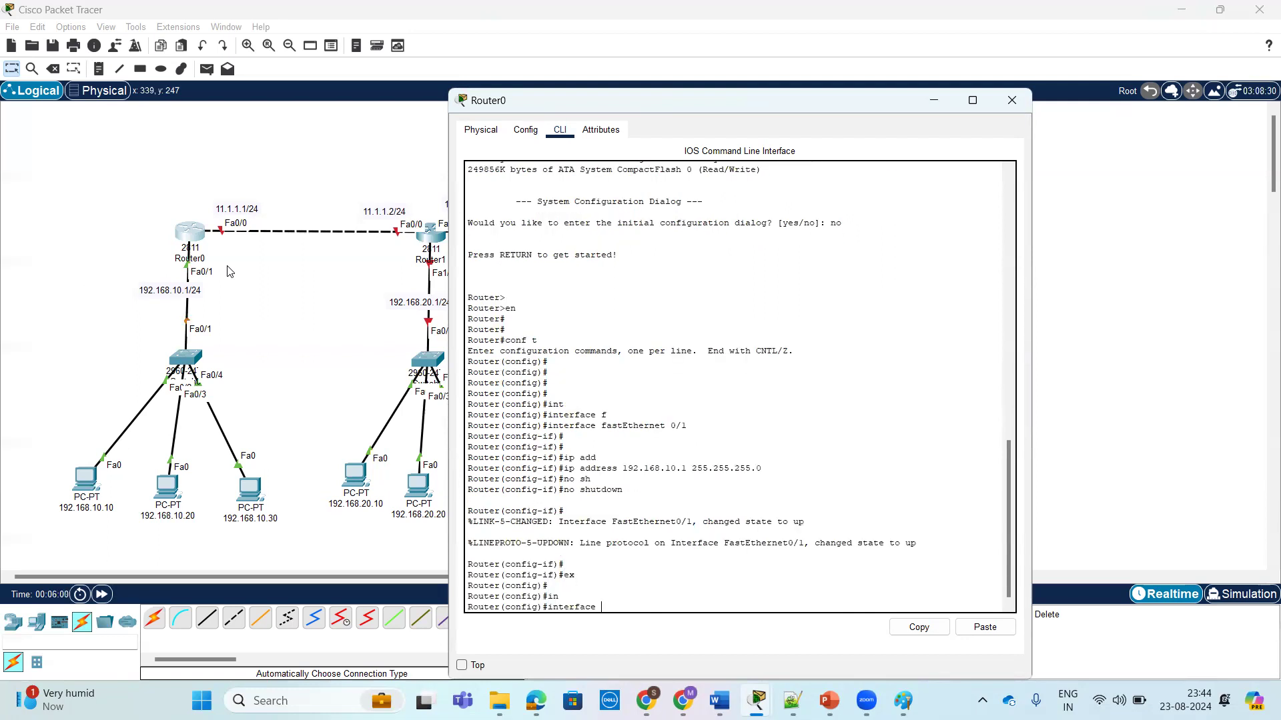
text(fastEthernet 0/0)
key(Tab)
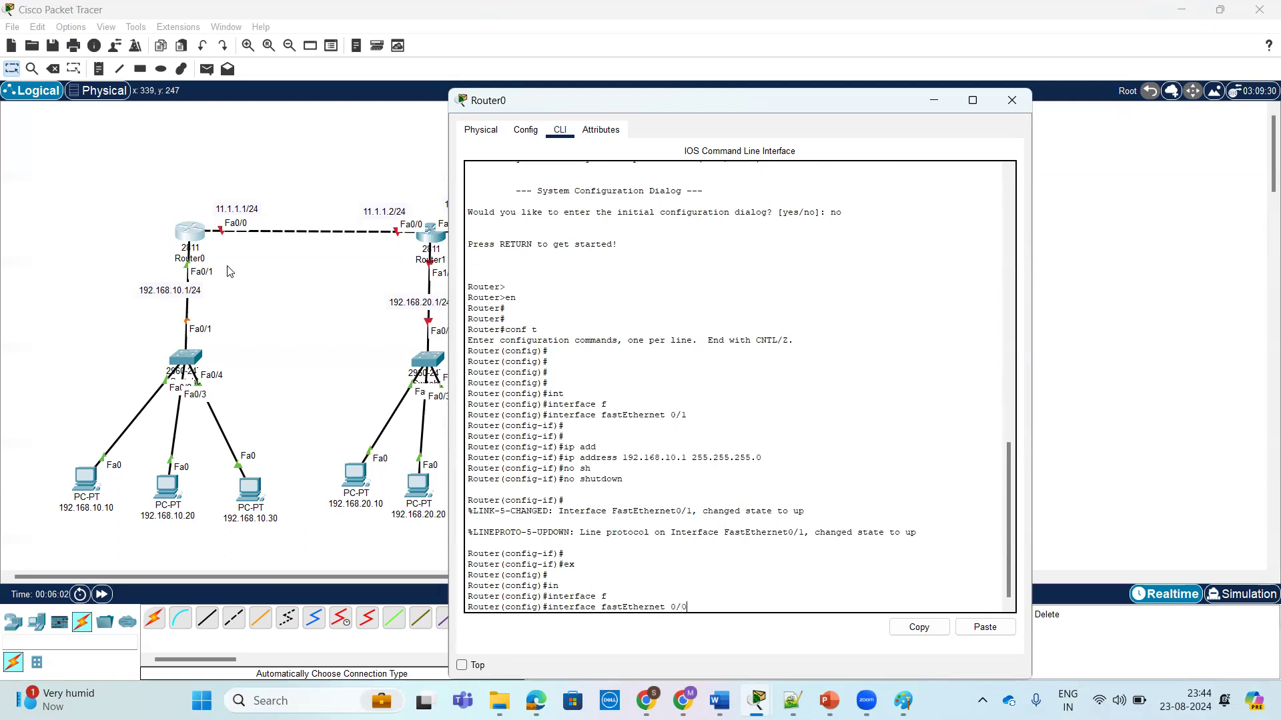
text(0/0)
key(Return)
text(ip ad)
key(Tab)
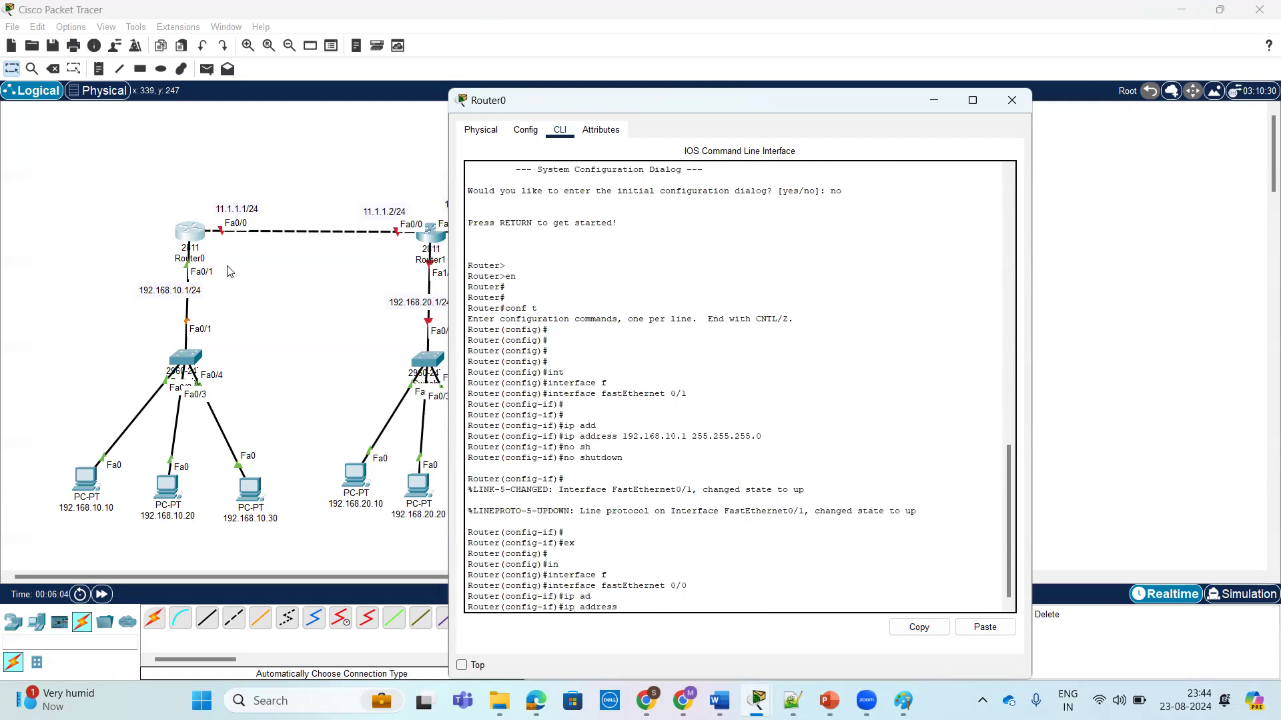
text(11.1.1.1 255.255.255.0)
key(Return)
Step: Enable Router0's fastEthernet 0/0 with no shutdown and exit to global configuration mode
text(no sh)
key(Tab)
key(Return)
key(Return)
key(Return)
text(ex)
key(Return)
key(Return)
key(Return)
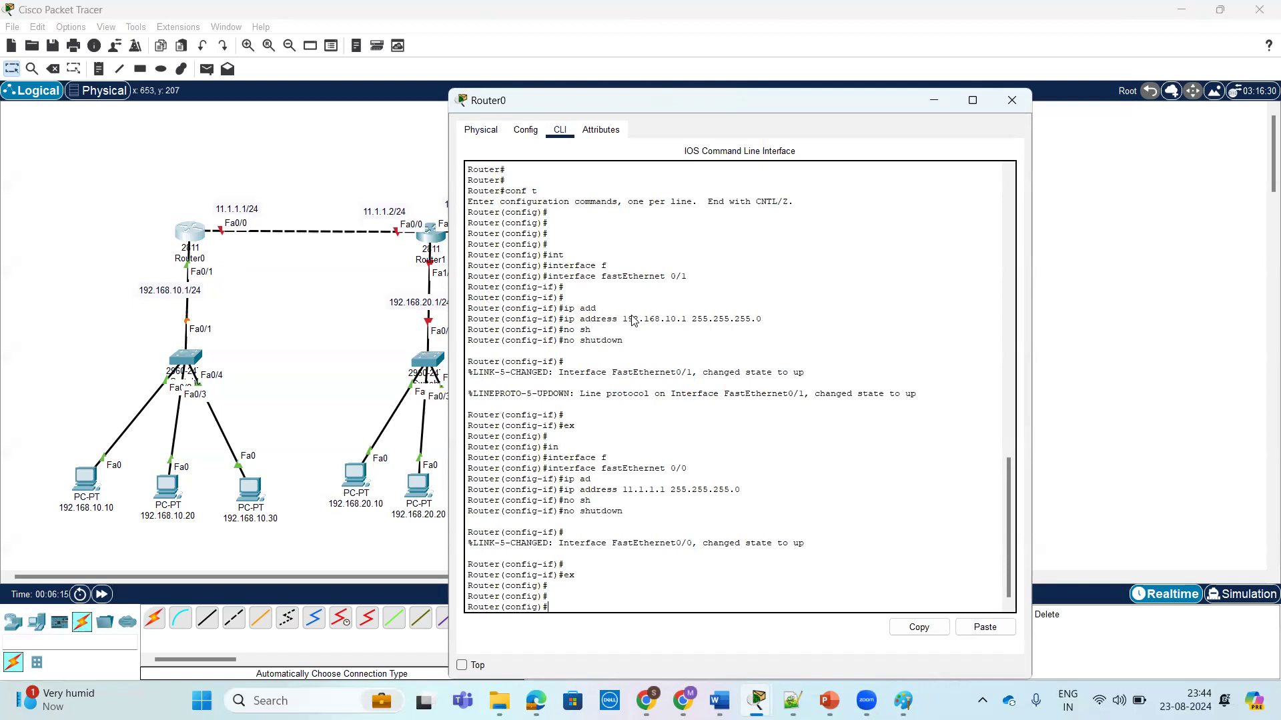
drag(624, 320, 762, 319)
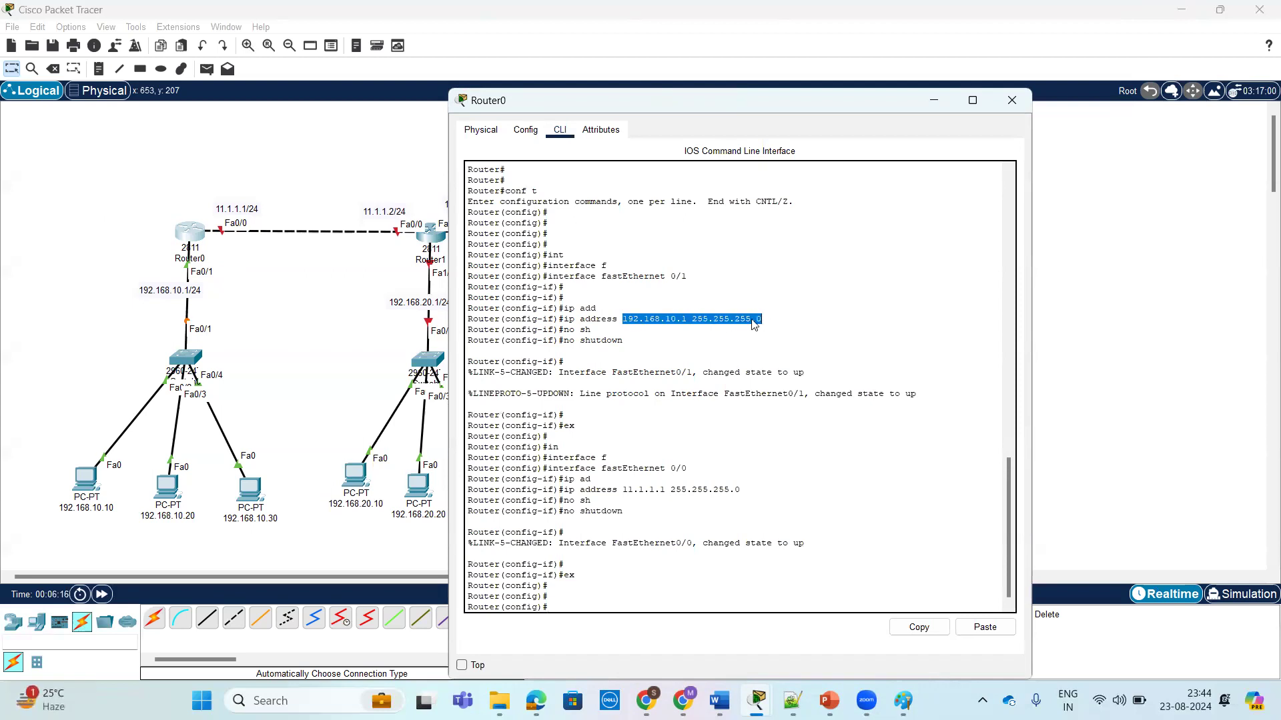
click(428, 244)
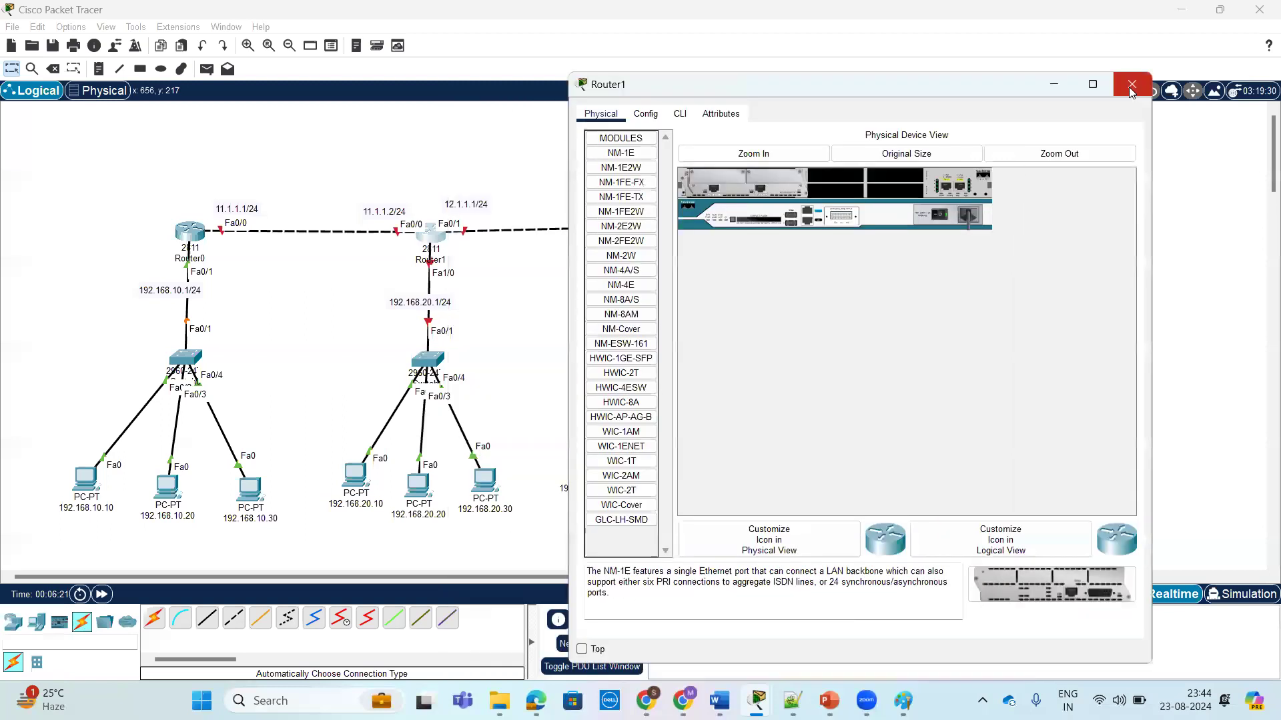
click(1129, 87)
Step: Rename the three routers, from the first network to the third, as R1, R2 and R3
click(189, 259)
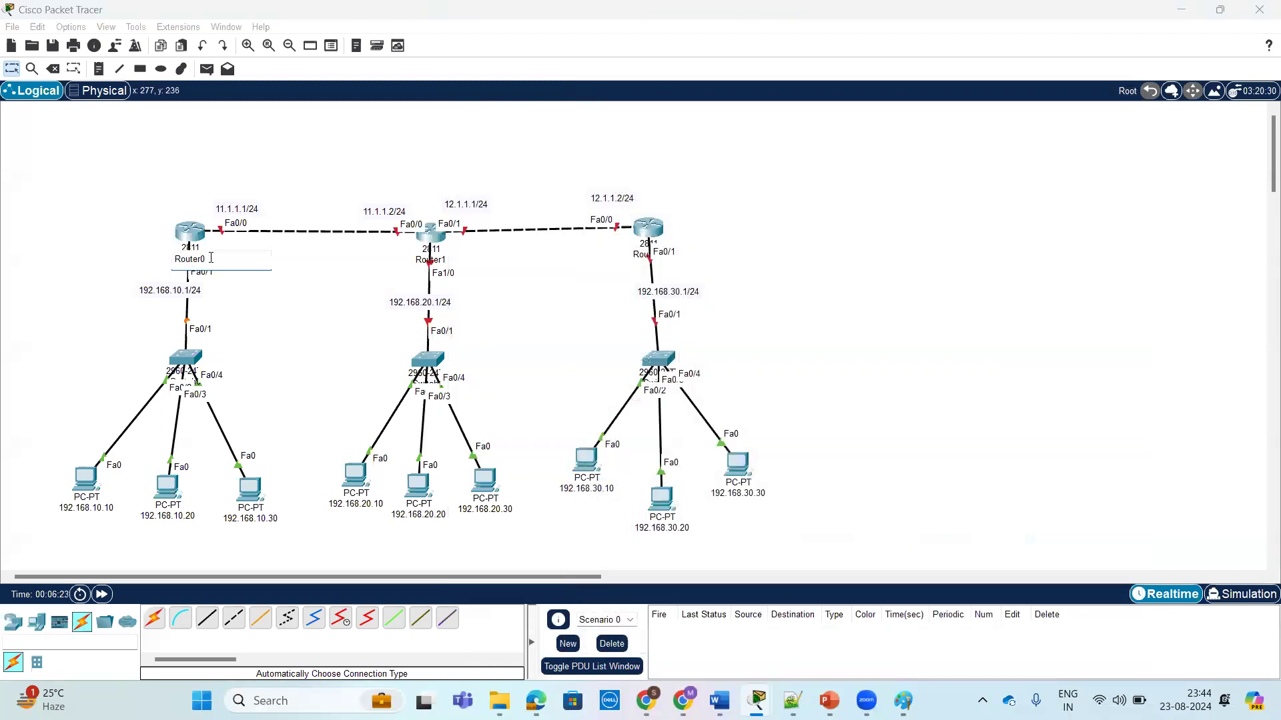
text(R1)
click(423, 264)
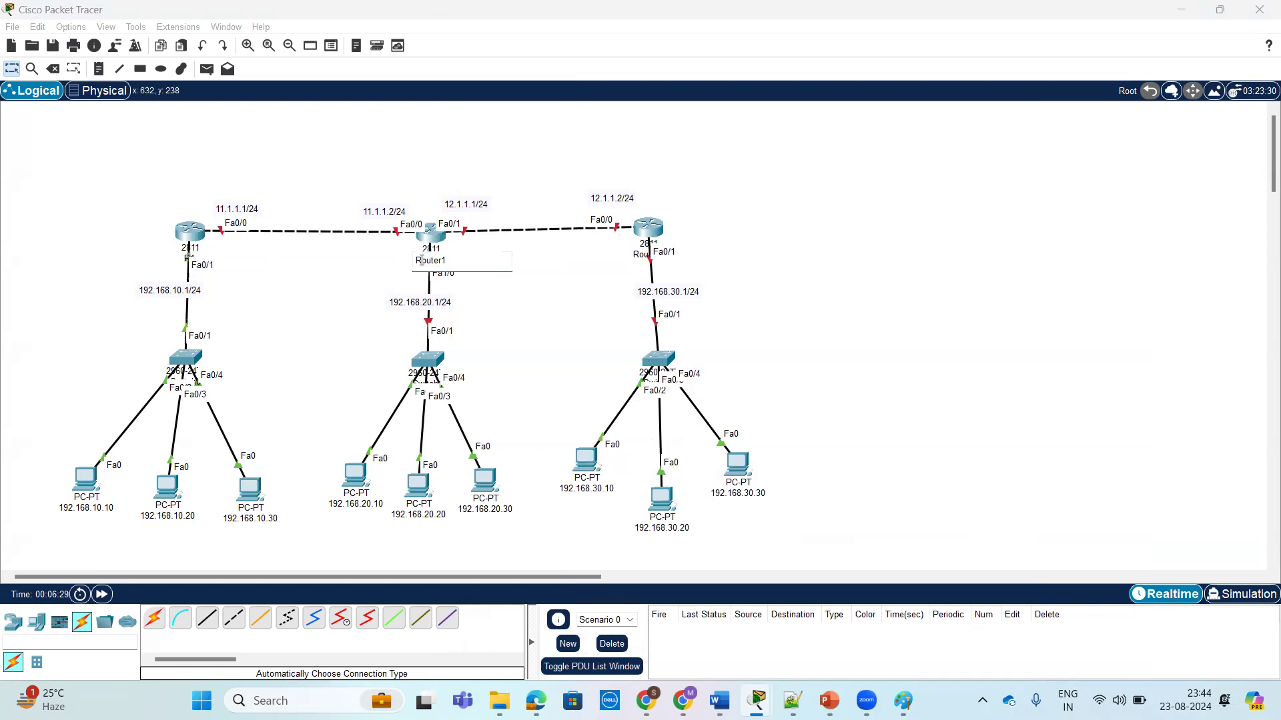
double_click(451, 265)
text(R2)
click(642, 255)
double_click(682, 255)
text(R3)
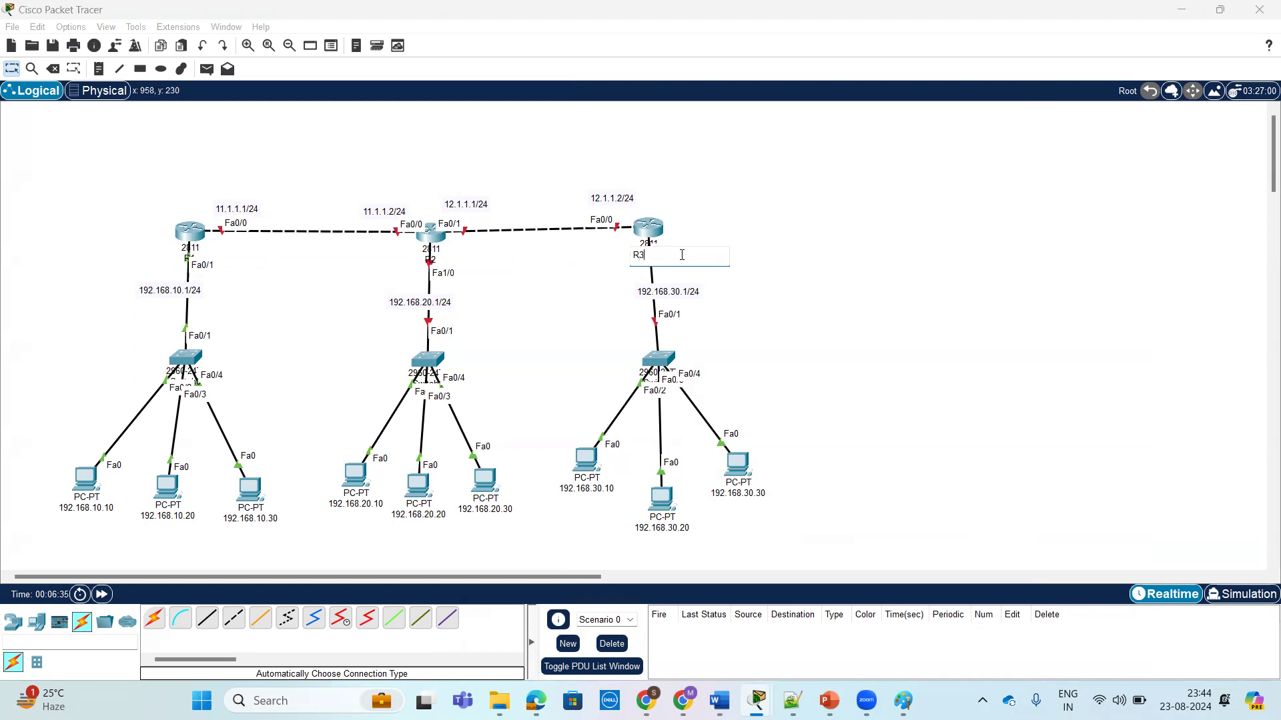
click(770, 224)
Step: Open R2's command line and move its window aside so the topology stays visible
click(419, 233)
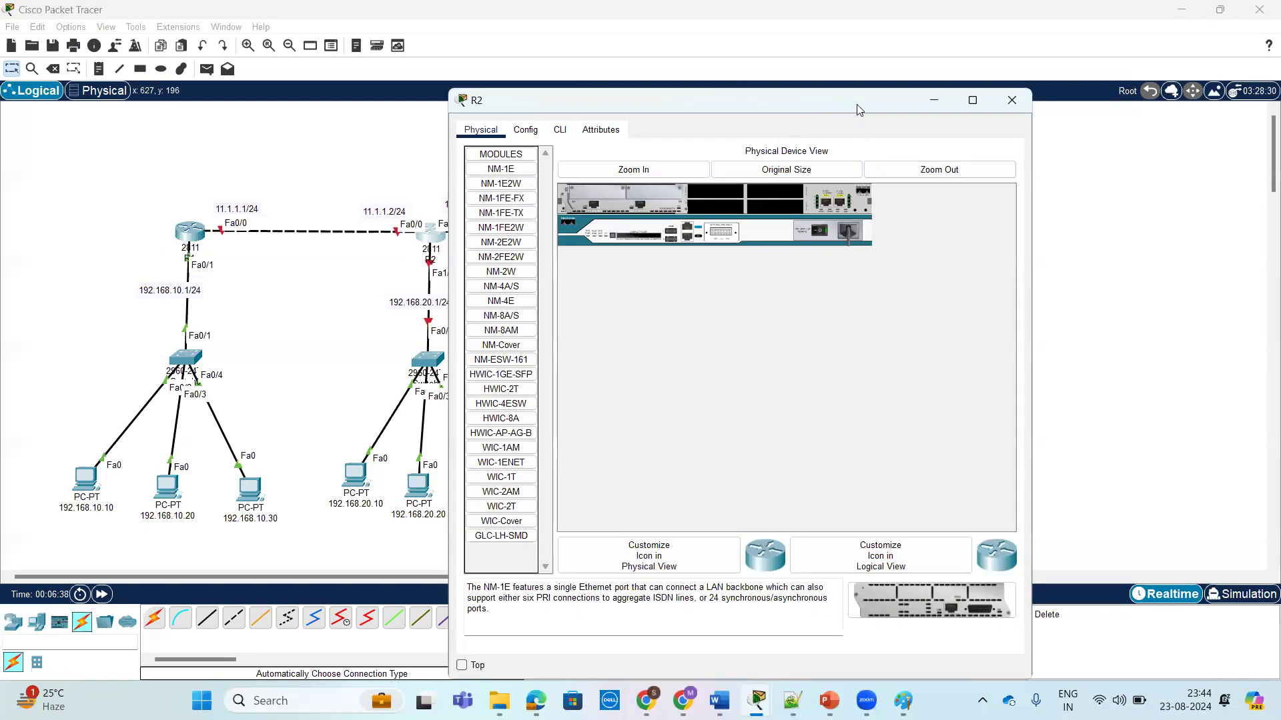
drag(858, 110, 1140, 126)
click(842, 146)
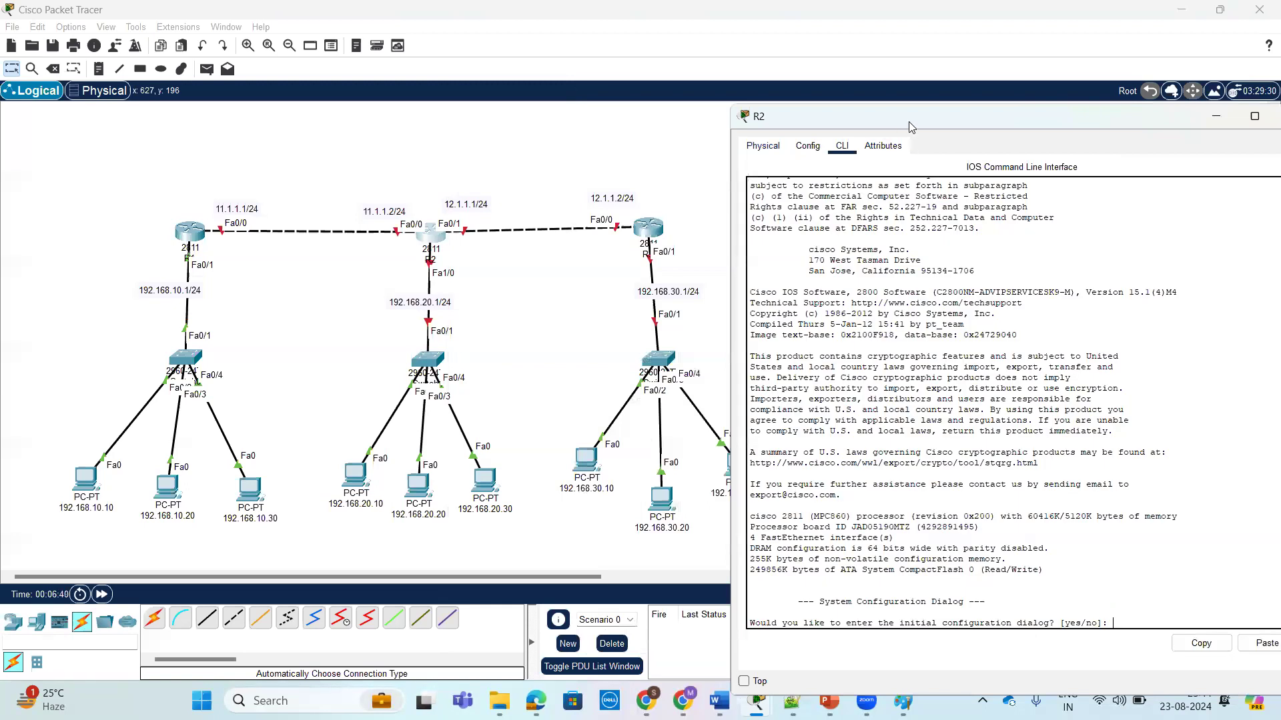
click(981, 316)
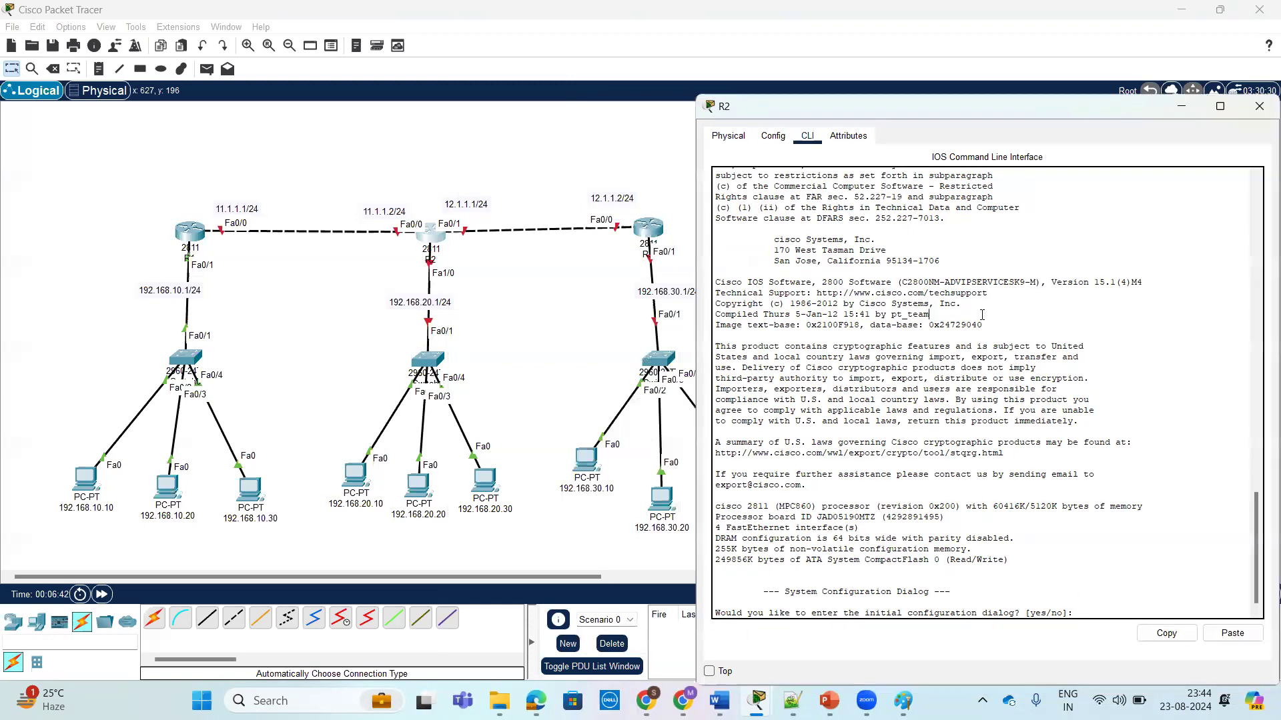
Step: Decline R2's initial configuration dialog with no and enter privileged mode with en
key(Return)
key(Return)
text(no)
key(Return)
key(Return)
key(Return)
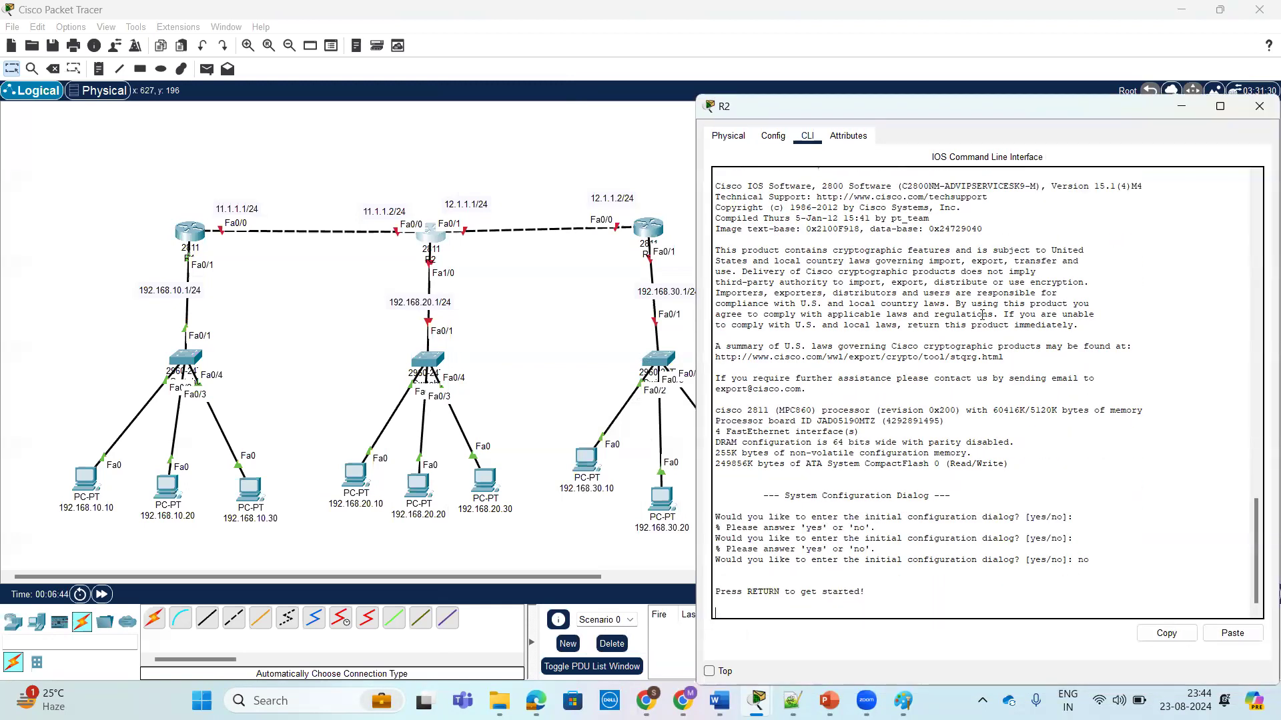
text(en)
key(Return)
key(Return)
key(Return)
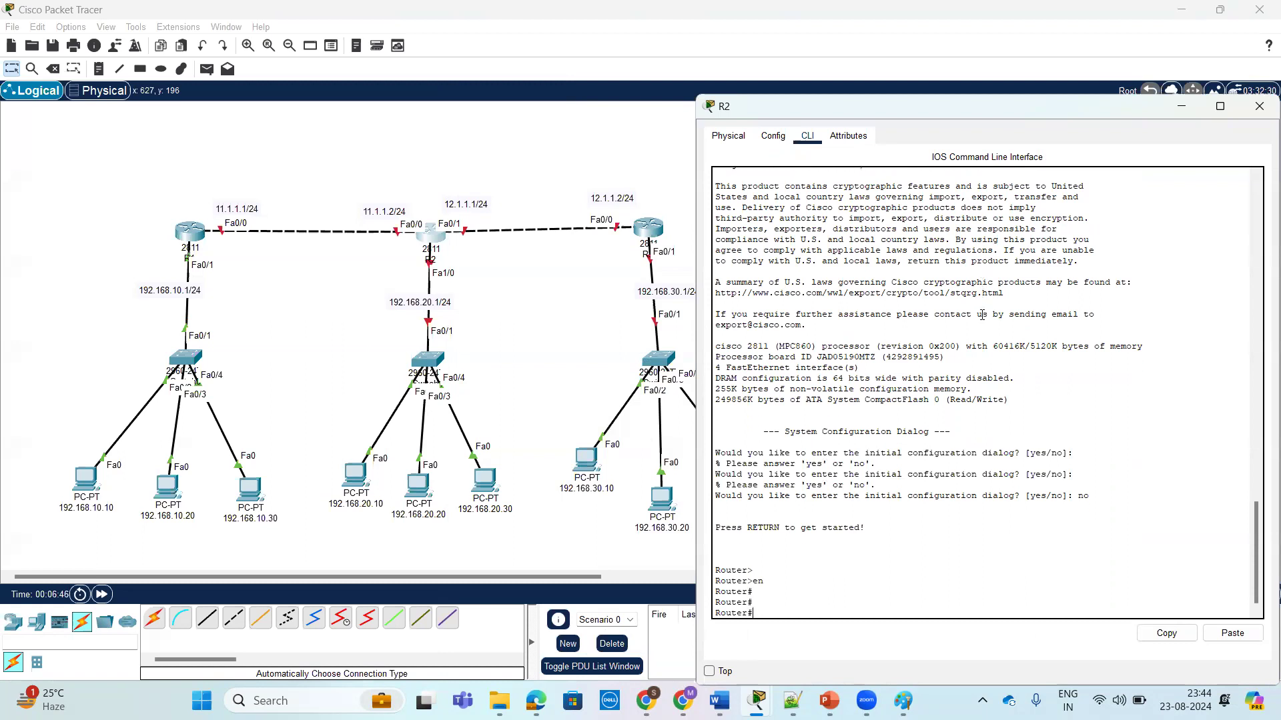
text(int)
key(Tab)
text(f)
key(Tab)
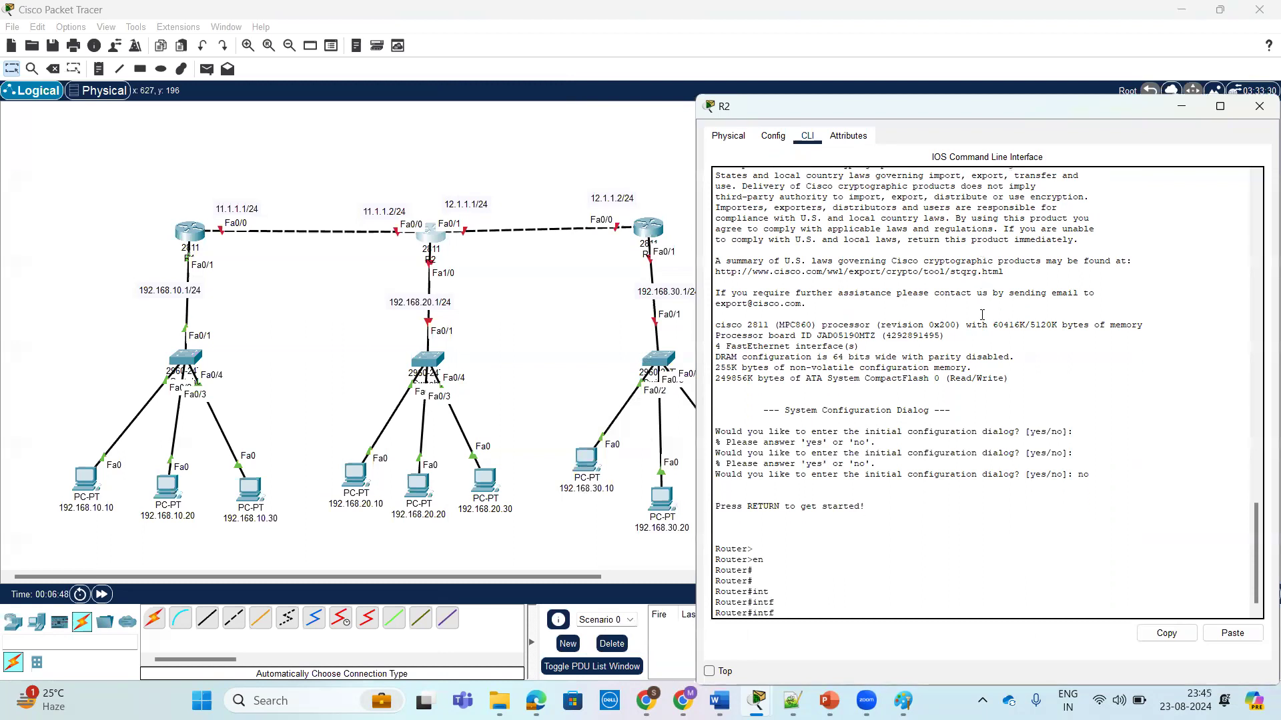
Step: Enter global configuration mode on R2 with conf t and select interface fastEthernet 1/0
text(conf t)
key(Return)
key(Return)
text(ig)#i)
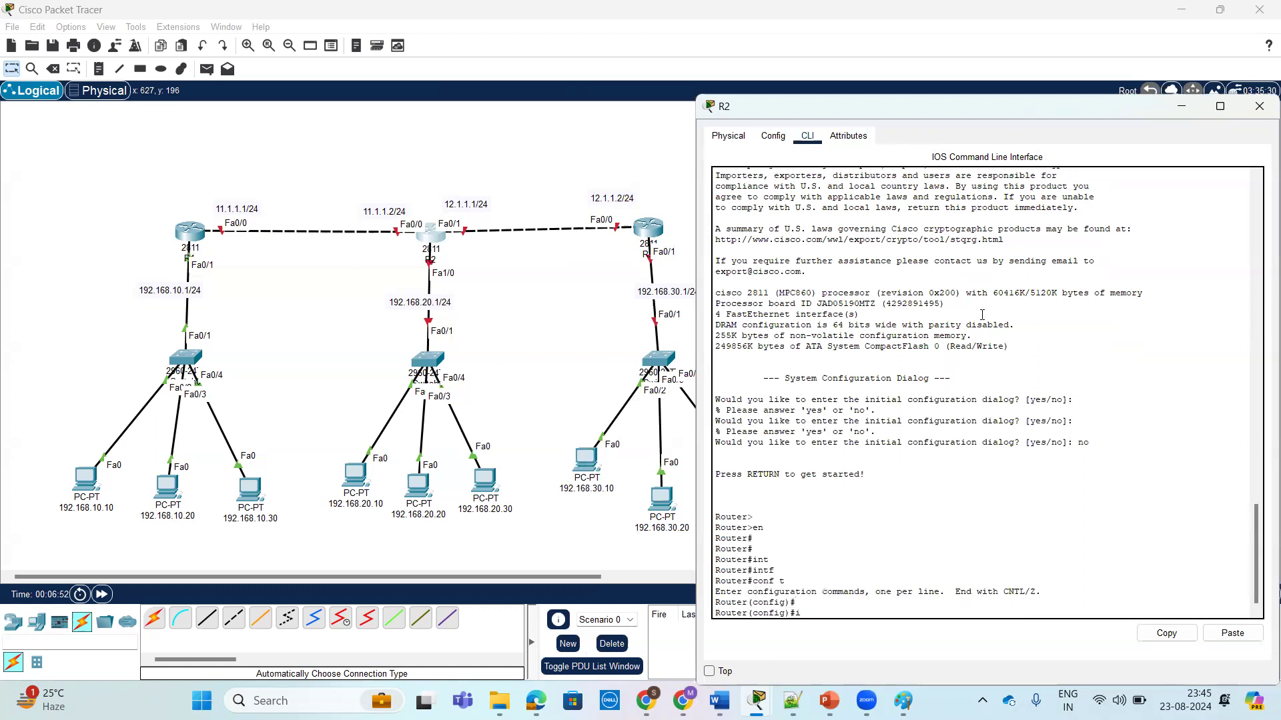
text(n)
key(Tab)
text(f)
key(Tab)
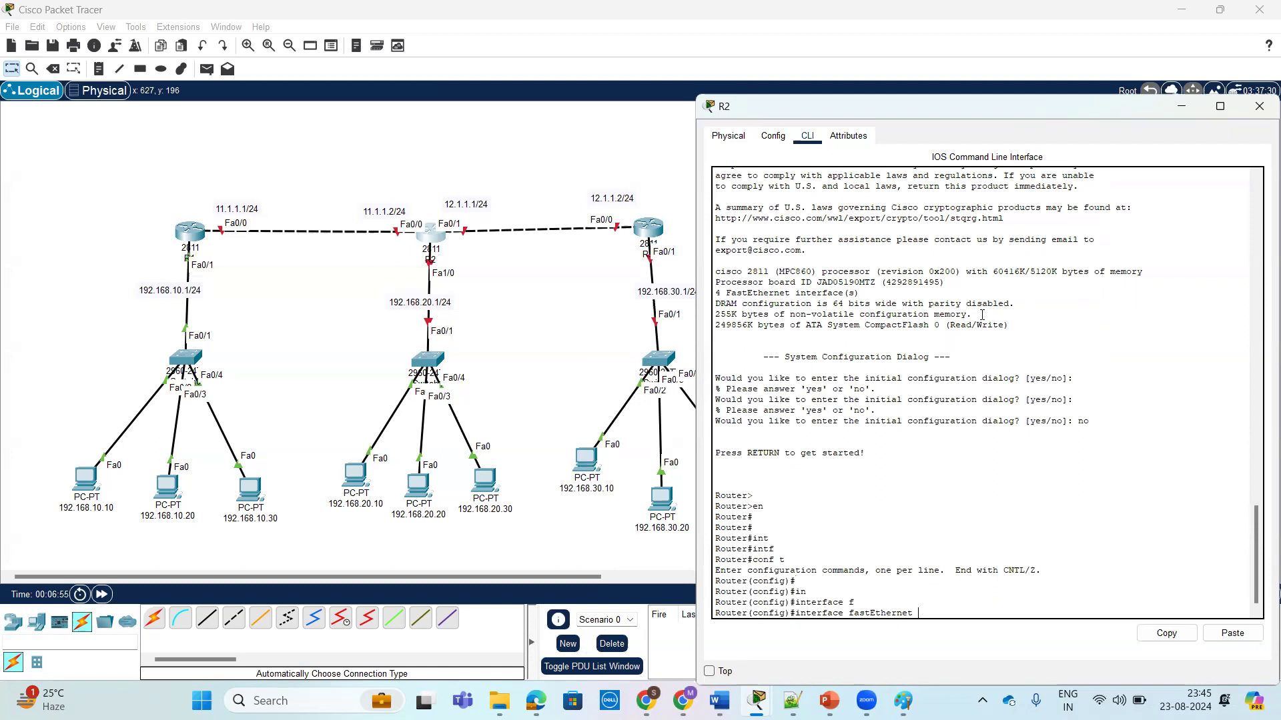
text(/0)
key(Return)
key(Return)
key(Return)
Step: Assign IP address 192.168.20.1 with mask 255.255.255.0 to R2's fastEthernet 1/0
text(ip ad)
key(Tab)
text(192.168.20.1 25)
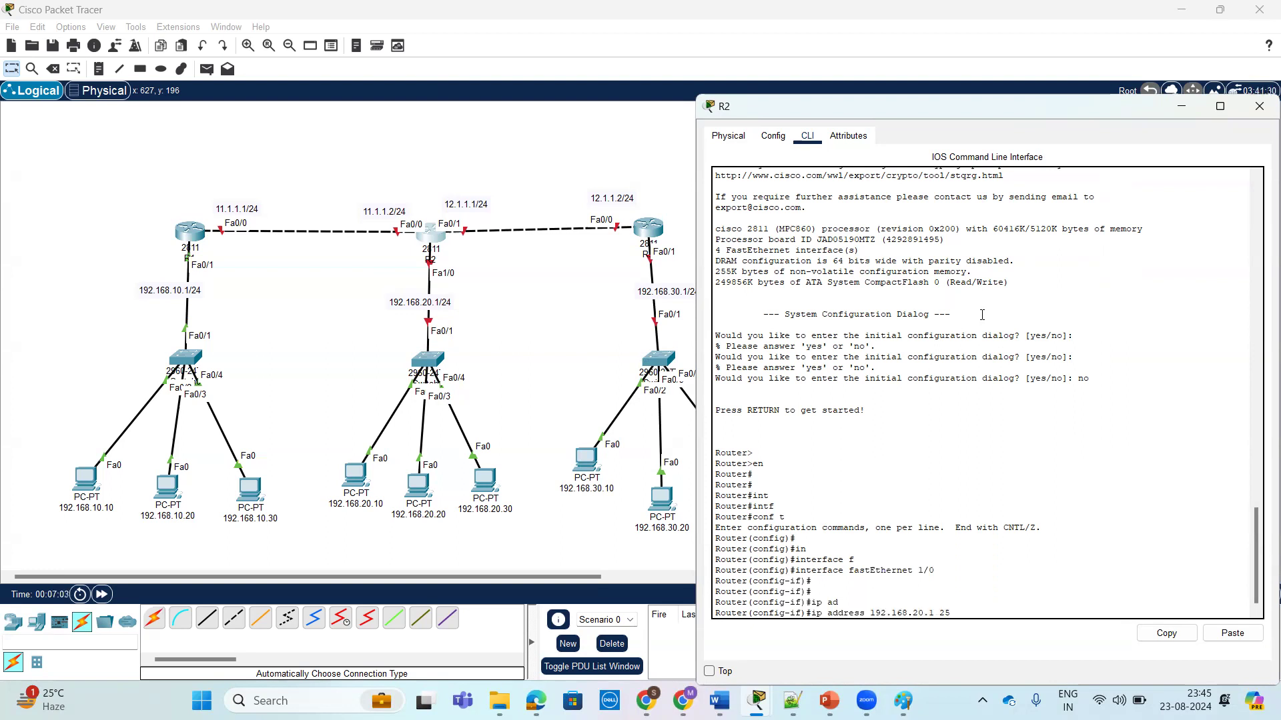
text(5.255.255.0)
key(Return)
Step: Enable R2's fastEthernet 1/0 with no shutdown and exit to global configuration mode
text(no sjh)
key(BackSpace)
key(BackSpace)
text(h)
key(Tab)
key(Return)
key(Return)
key(Return)
key(Return)
text(ex)
key(Return)
key(Return)
key(Return)
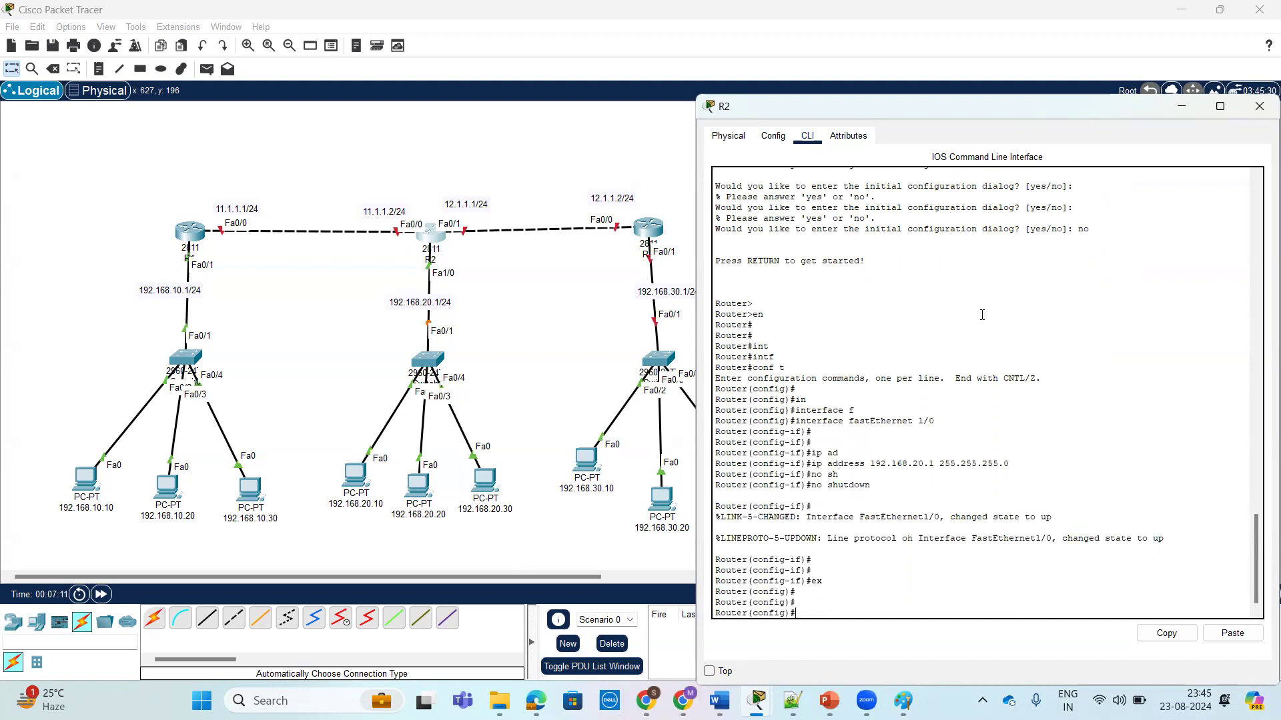
Step: Select R2's interface fastEthernet 0/0 and assign it IP address 11.1.1.2 with mask 255.255.255.0
text(int)
key(Tab)
text(f)
key(Tab)
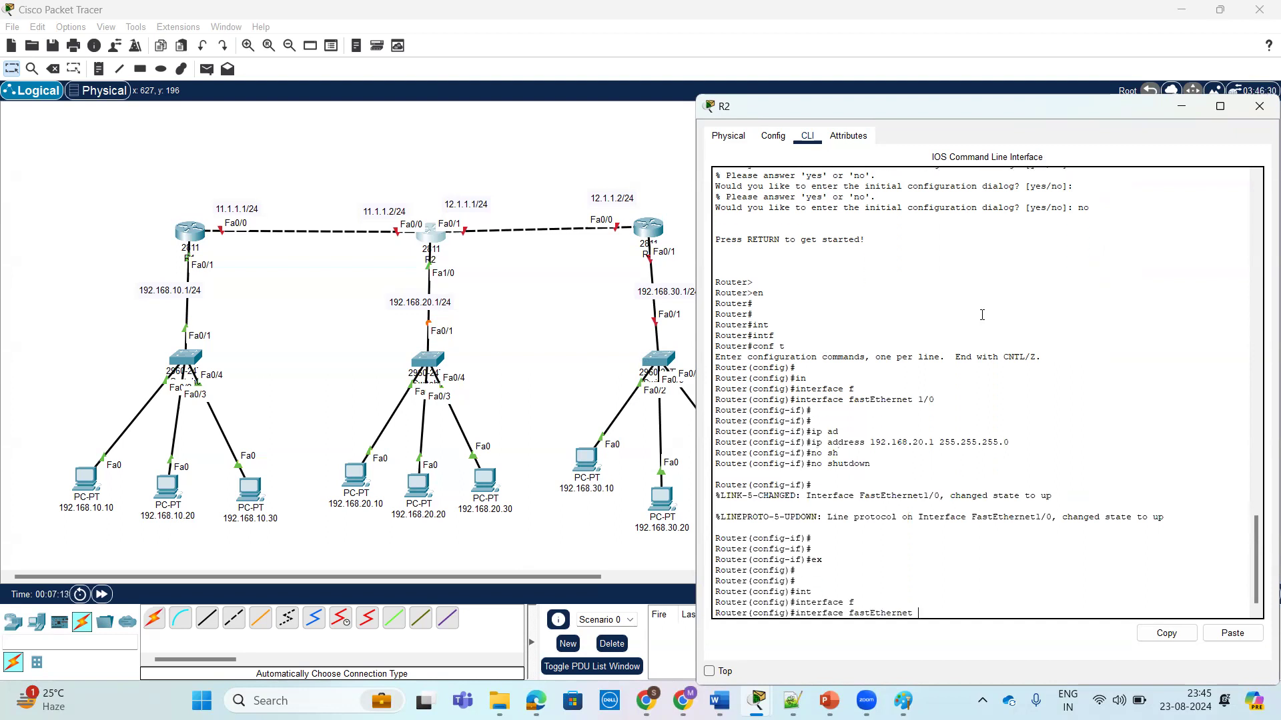
text(0/0)
key(Return)
text(ip ad)
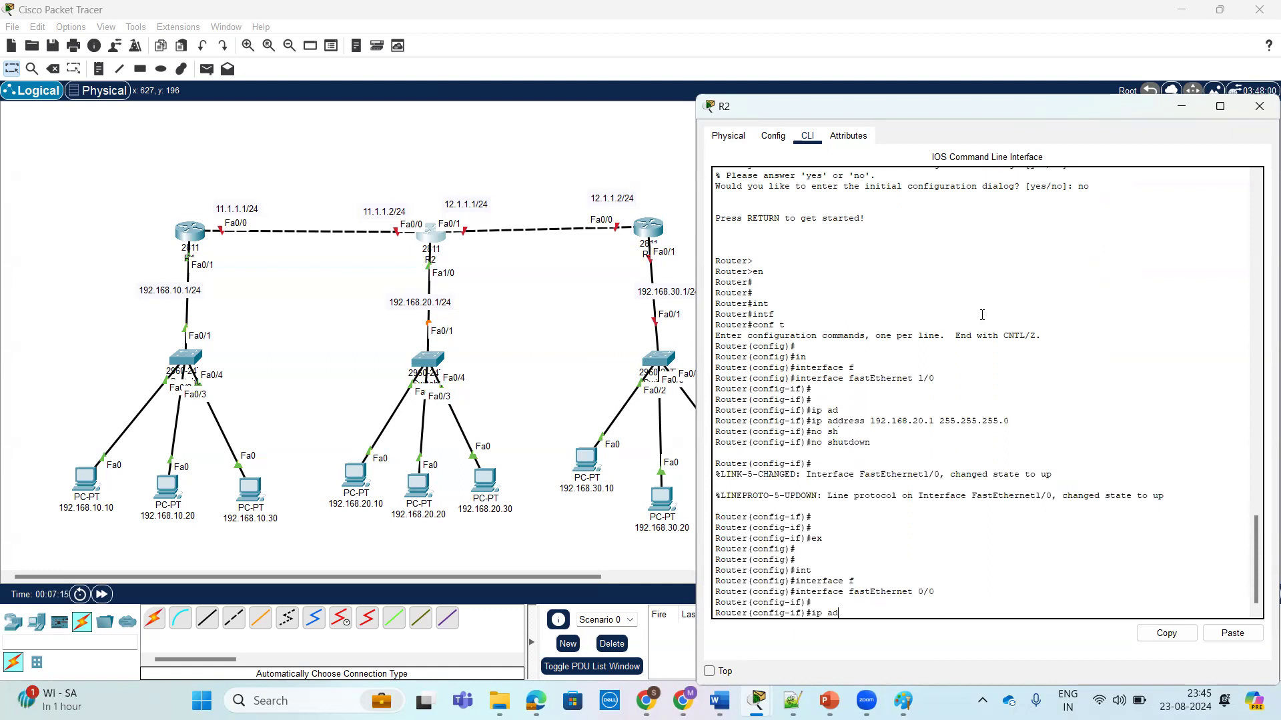
key(Tab)
text(11.1.1.2)
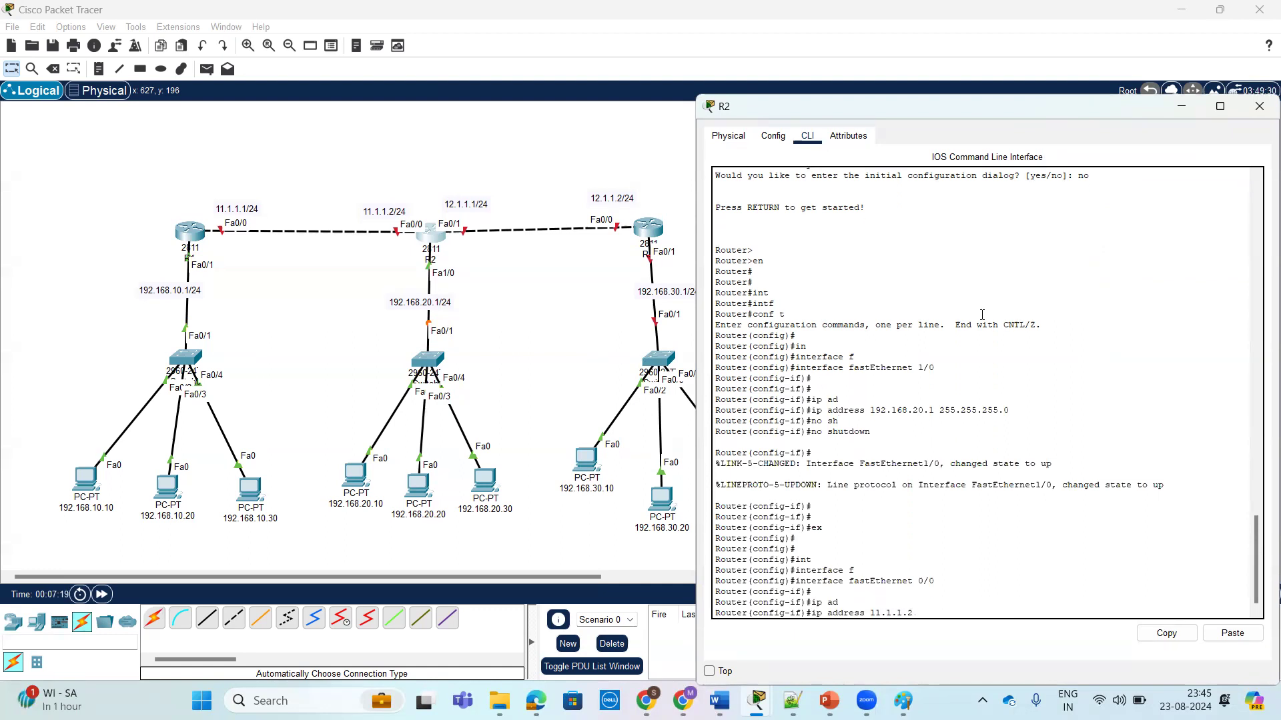
text( 255.255.255.0)
key(Return)
Step: Enable R2's fastEthernet 0/0 with no shutdown and exit to global configuration mode
text(no shutdown)
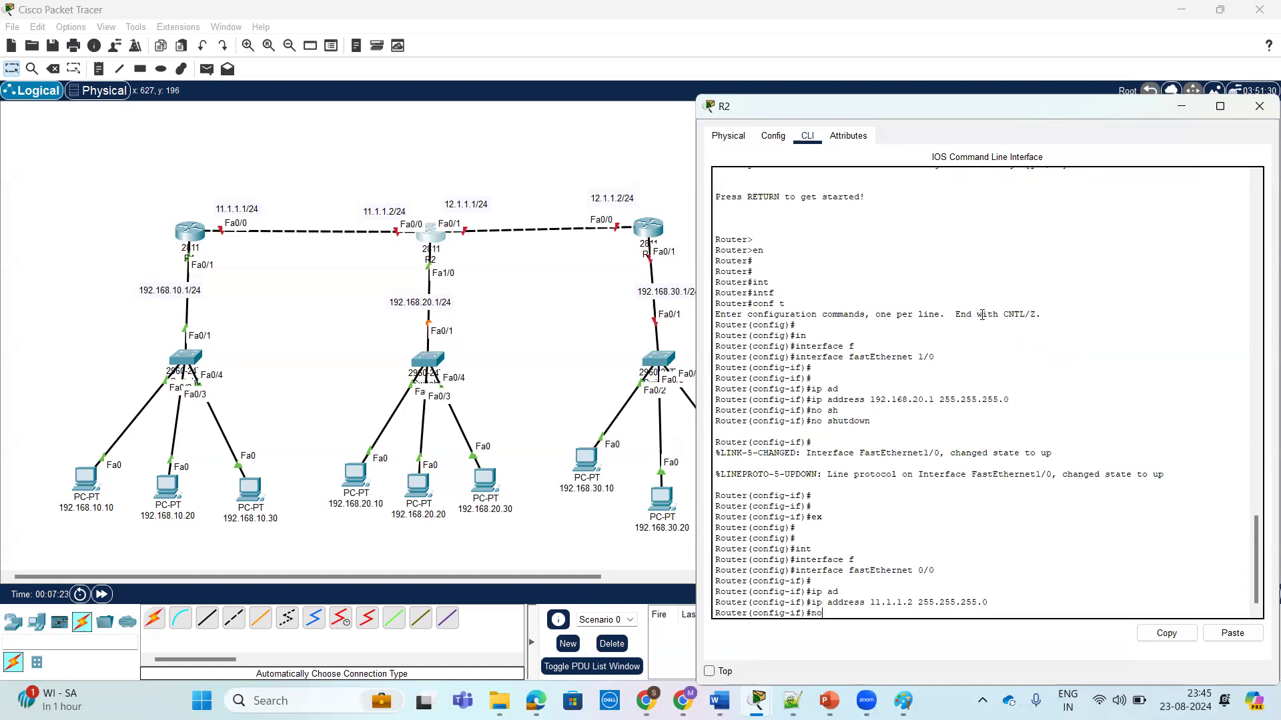
key(Tab)
key(Return)
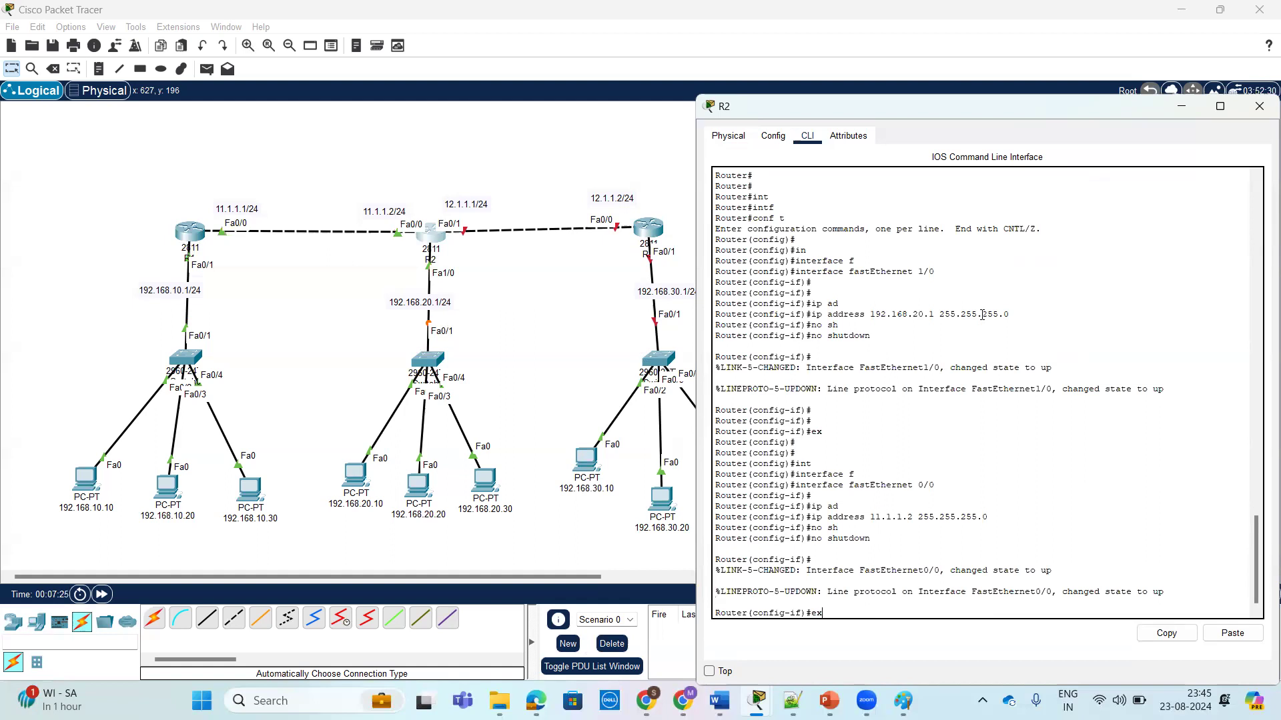
text(ex)
key(Return)
Step: Select R2's interface fastEthernet 0/1 and assign it IP address 12.1.1.1 with mask 255.255.255.0
text(int)
key(Tab)
text(f)
key(Tab)
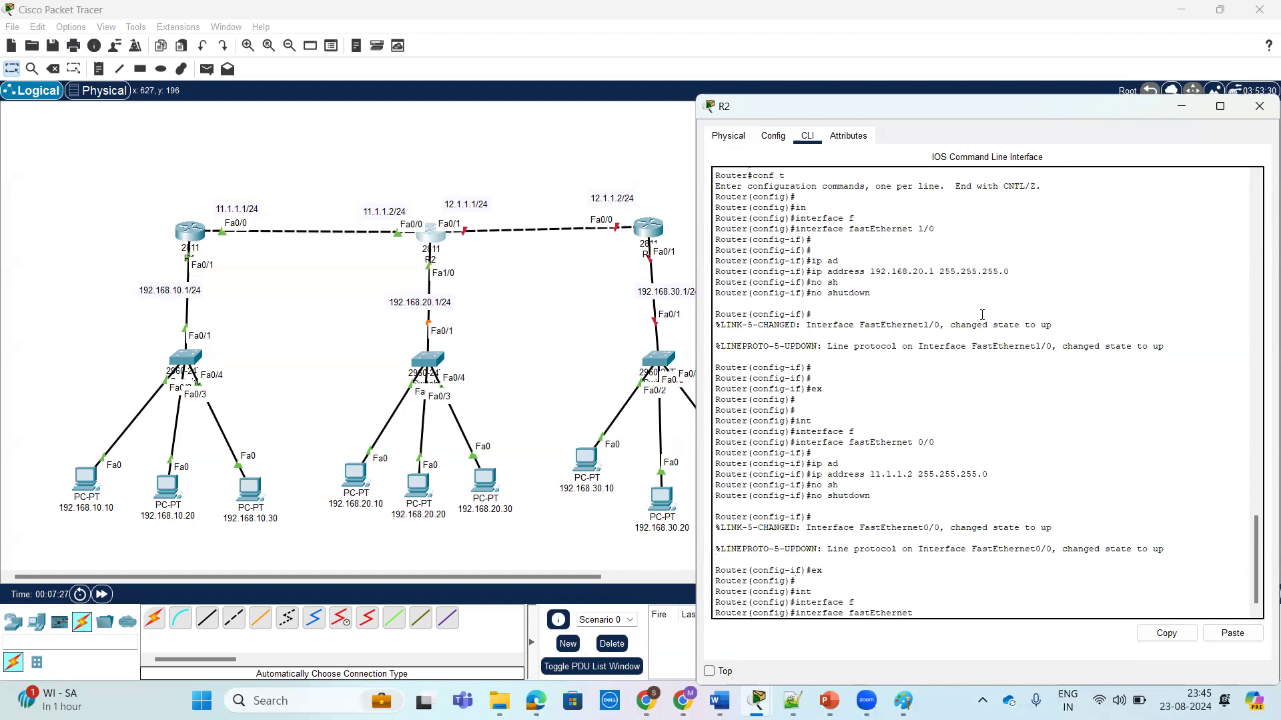
text(0/1)
key(Return)
key(Return)
text(ip ad)
key(Tab)
text(12.1)
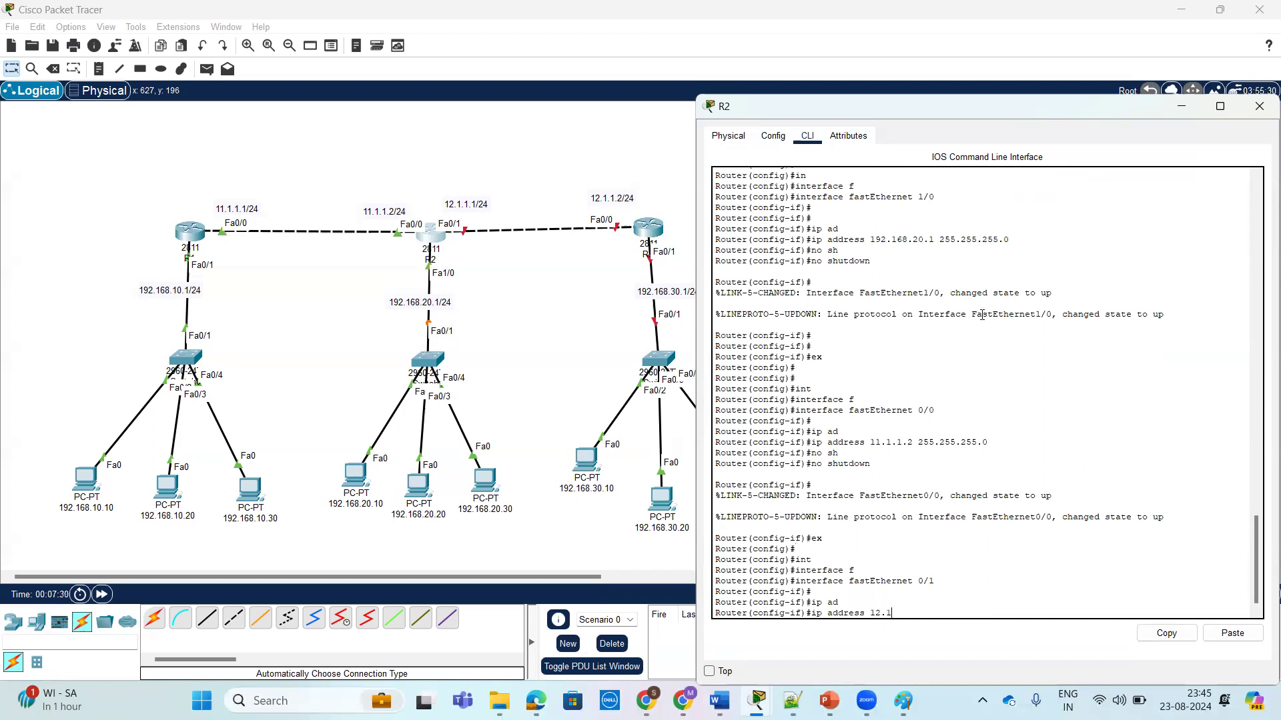
text(.1.1 255.255.255.0)
key(Return)
Step: Enable R2's fastEthernet 0/1 with no shutdown and exit to global configuration mode
text(no sh)
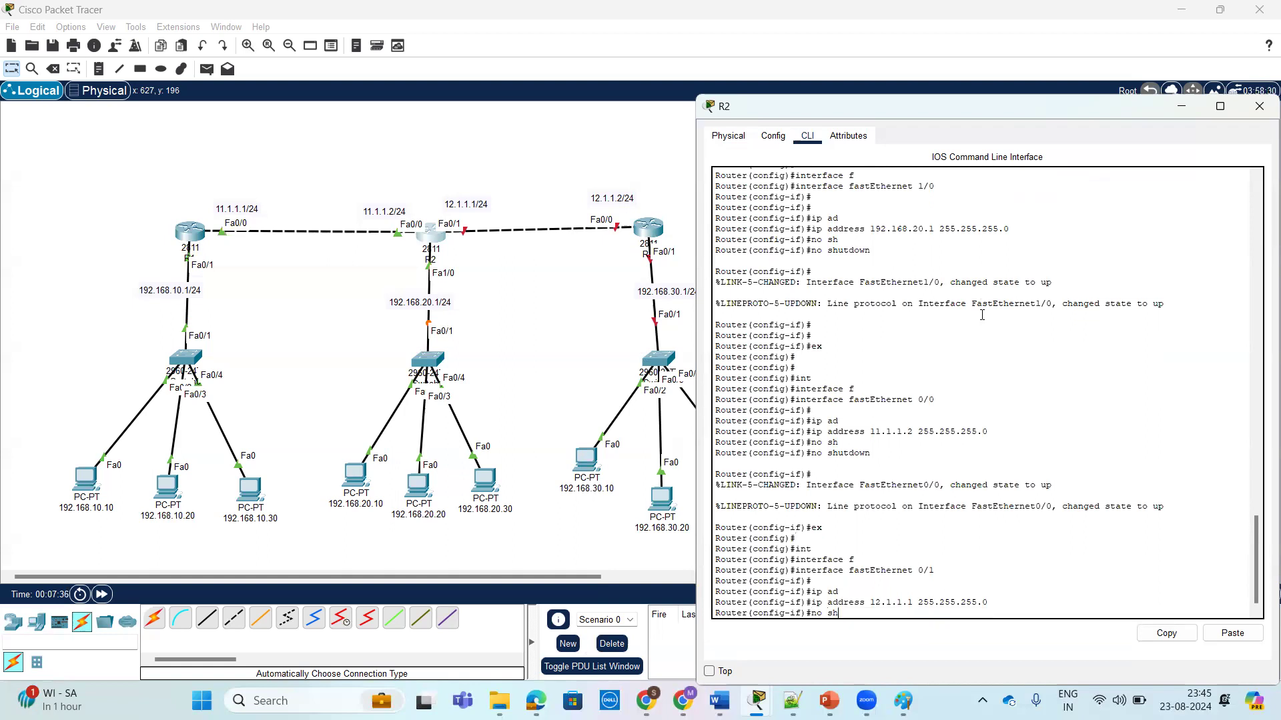
key(Tab)
key(Return)
text(ex)
key(Return)
key(Return)
key(Return)
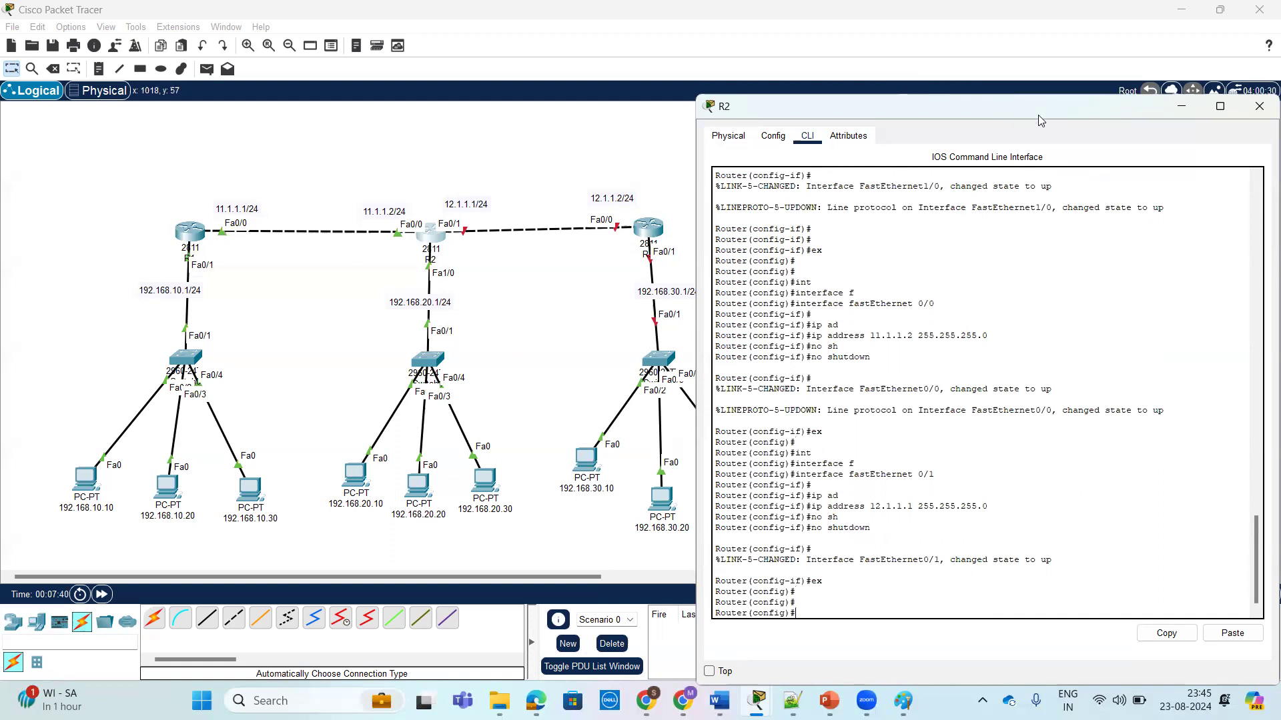
Step: Minimize R2's window and open R3's command line, with its window moved aside from the topology
click(1181, 106)
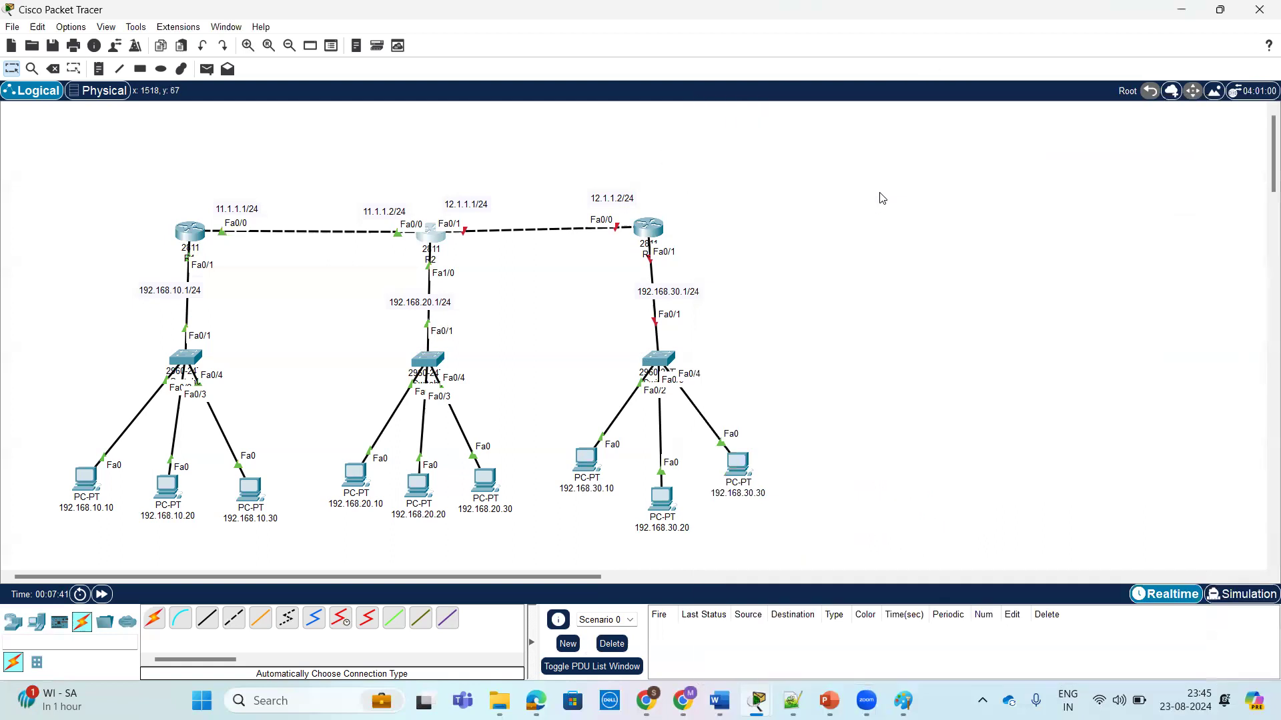
click(648, 231)
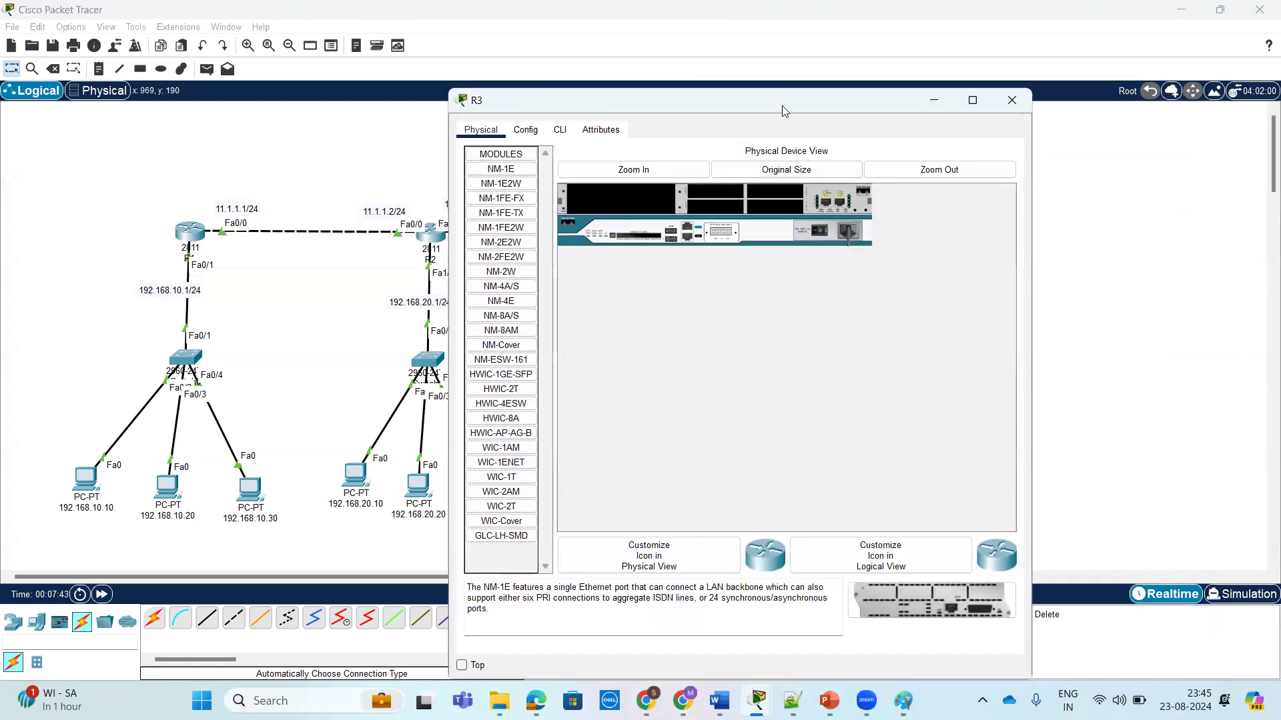
drag(782, 105, 999, 103)
click(779, 127)
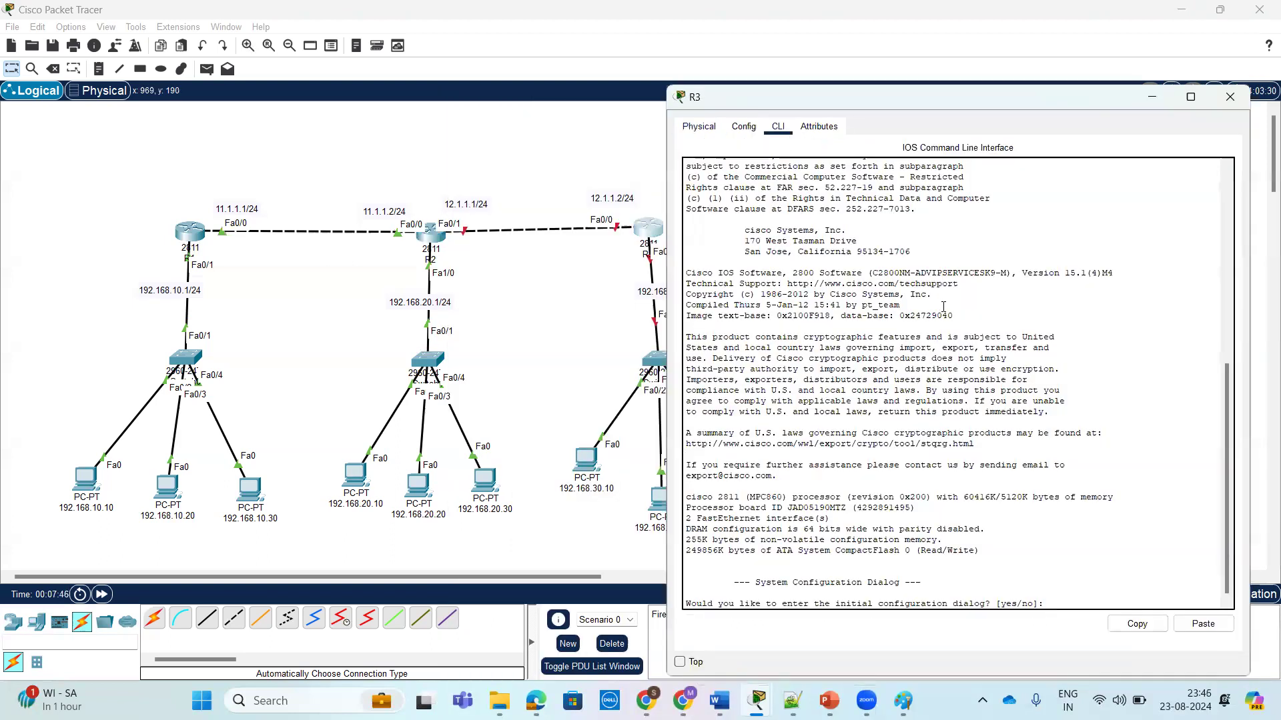
Step: Decline R3's initial configuration dialog with no and enter global configuration mode using en and conf t
text(no)
key(Return)
key(Return)
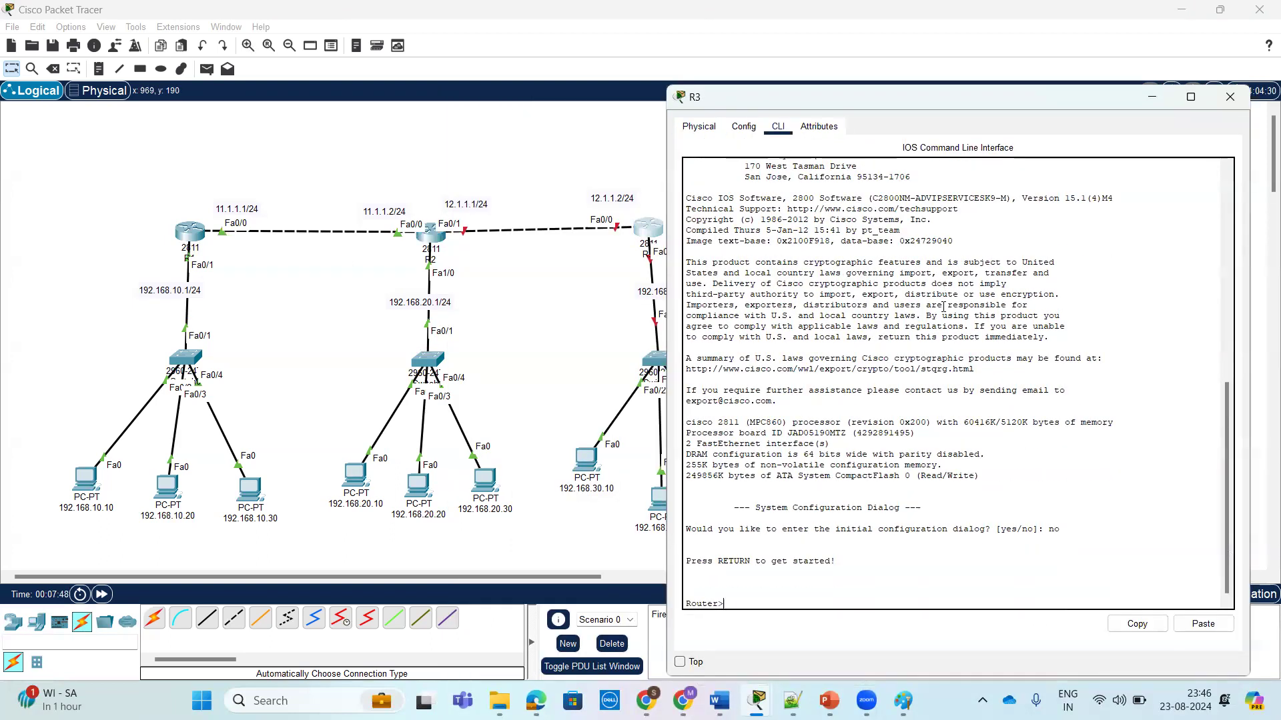
text(en)
key(Return)
key(Return)
text(conf t)
key(Return)
key(Return)
key(Return)
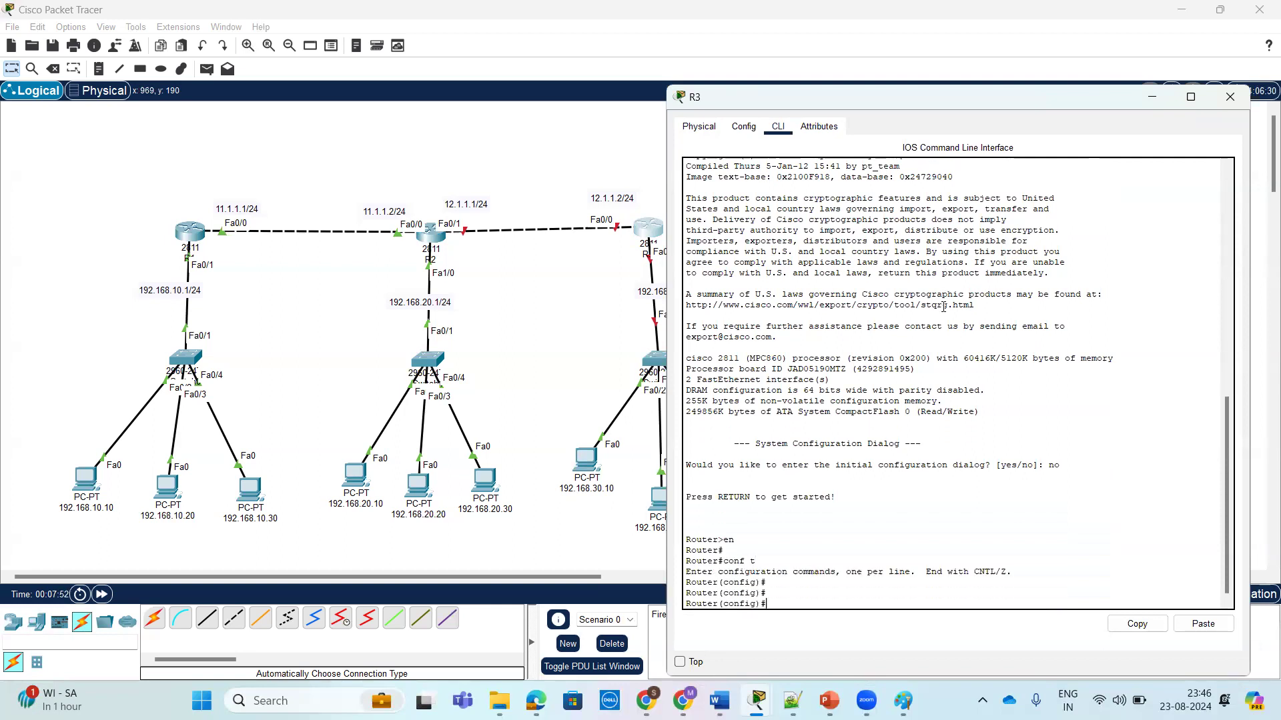
Step: Select R3's interface fastEthernet 0/1 for configuration and move its window further clear of the topology
text(in)
key(Tab)
text(t)
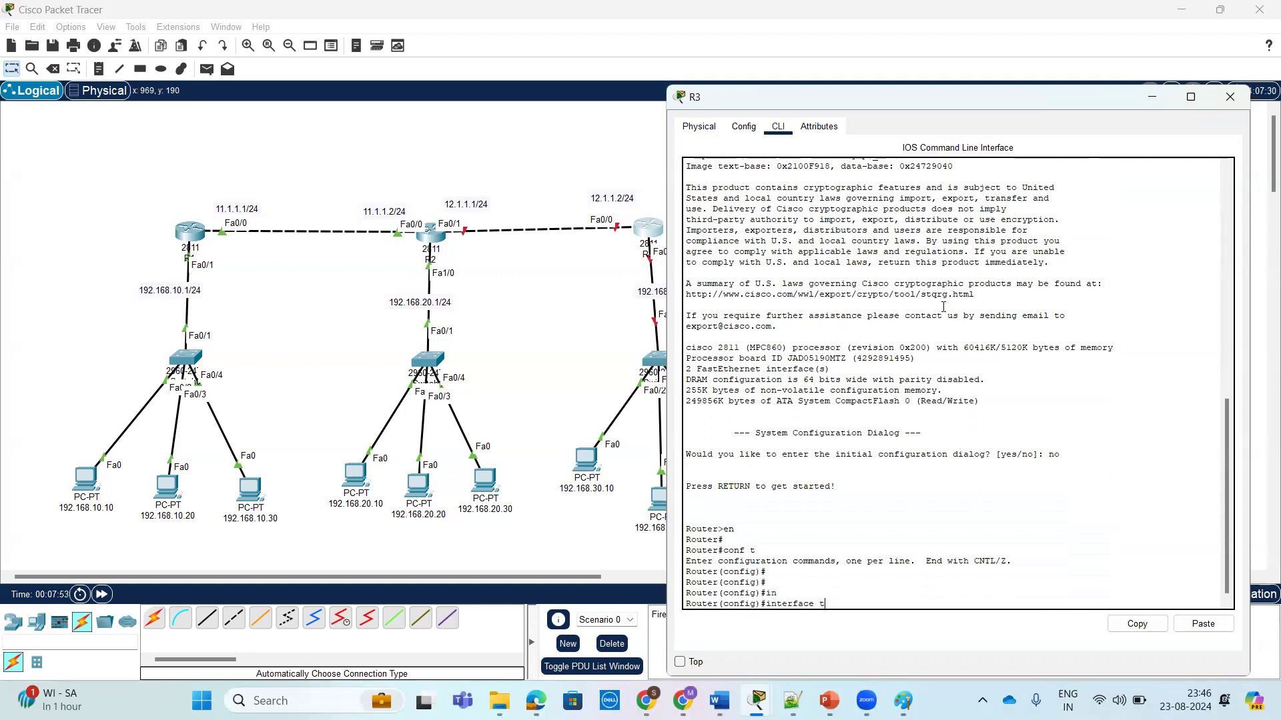
key(BackSpace)
text(f)
key(Tab)
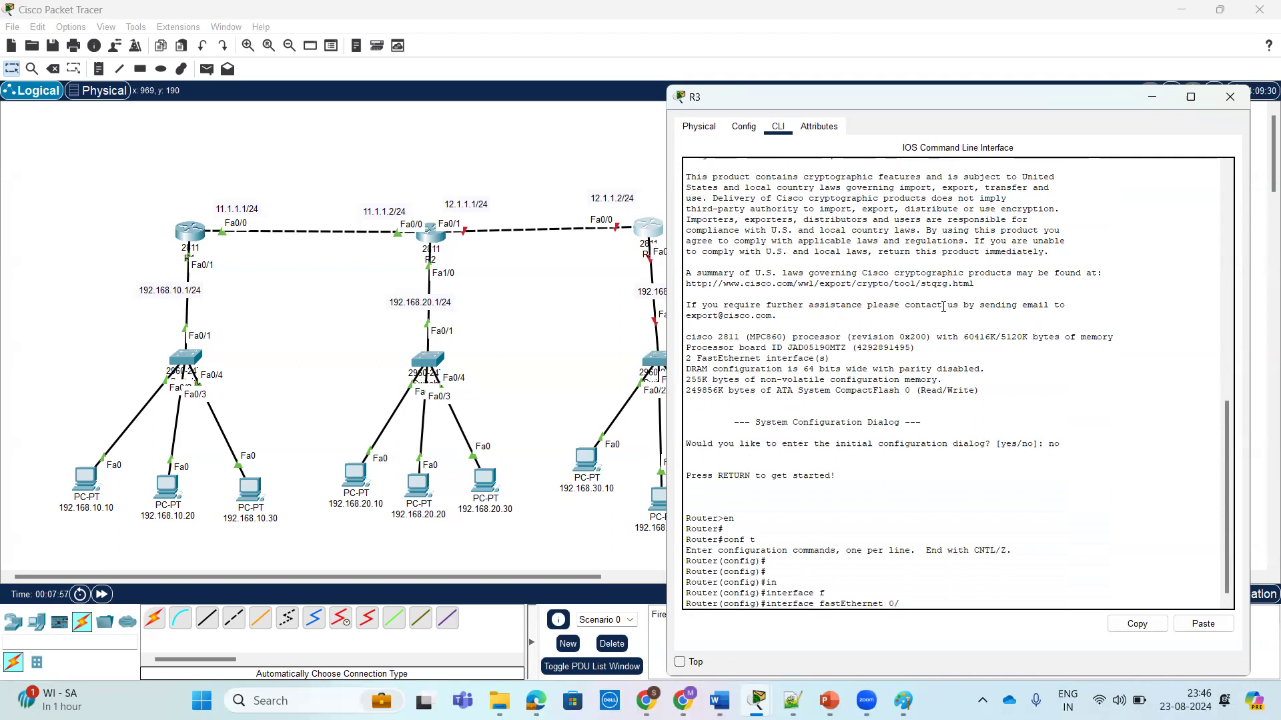
drag(924, 98, 948, 86)
text(1)
key(Return)
key(Return)
key(Return)
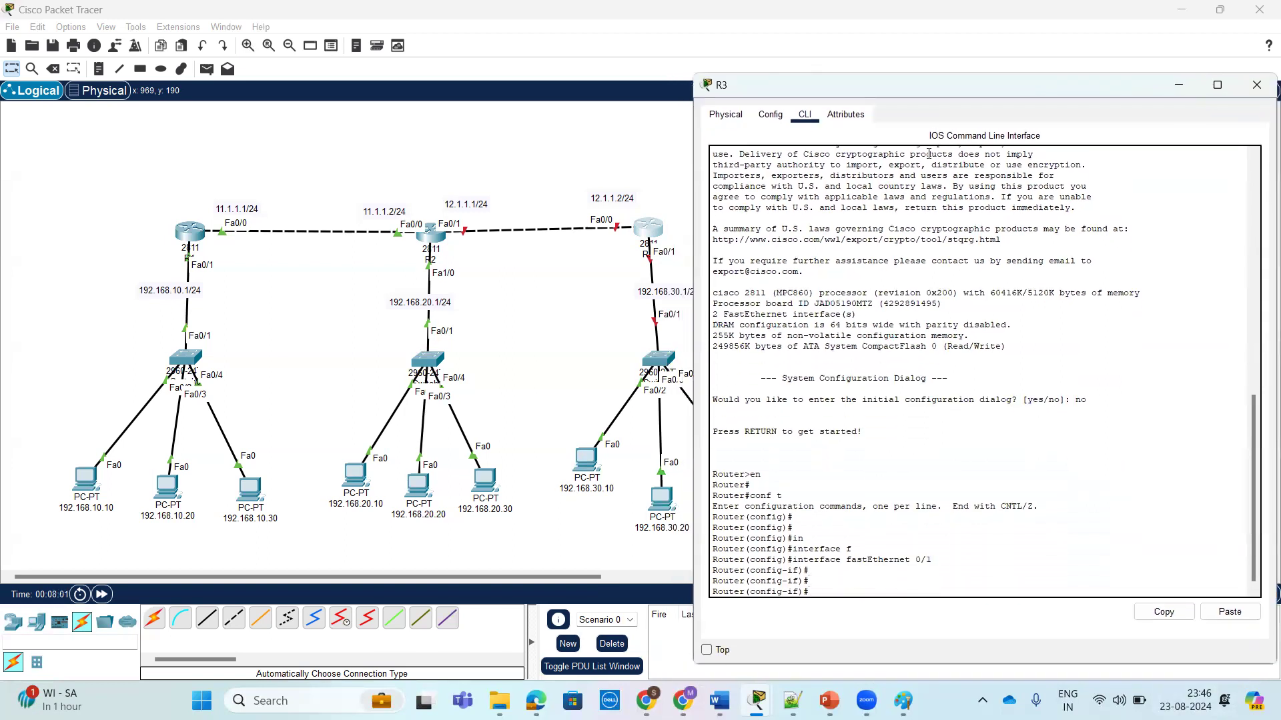
Step: Assign IP address 192.168.30.1 with mask 255.255.255.0 to R3's fastEthernet 0/1
text(ip ad)
key(Tab)
text(192.168.30.1 2555.)
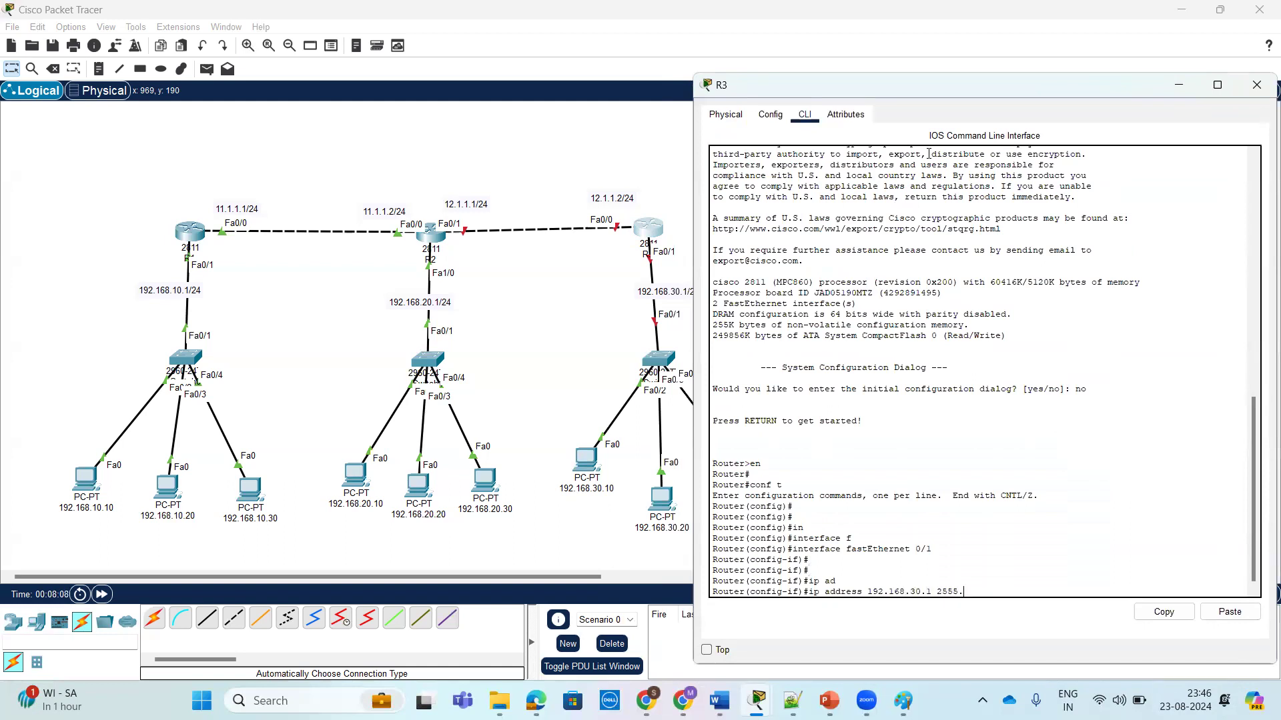
key(BackSpace)
key(BackSpace)
text(.255.255.0)
key(Return)
Step: Enable R3's fastEthernet 0/1 with no shutdown and exit to global configuration mode
text(no sh)
key(Tab)
key(Return)
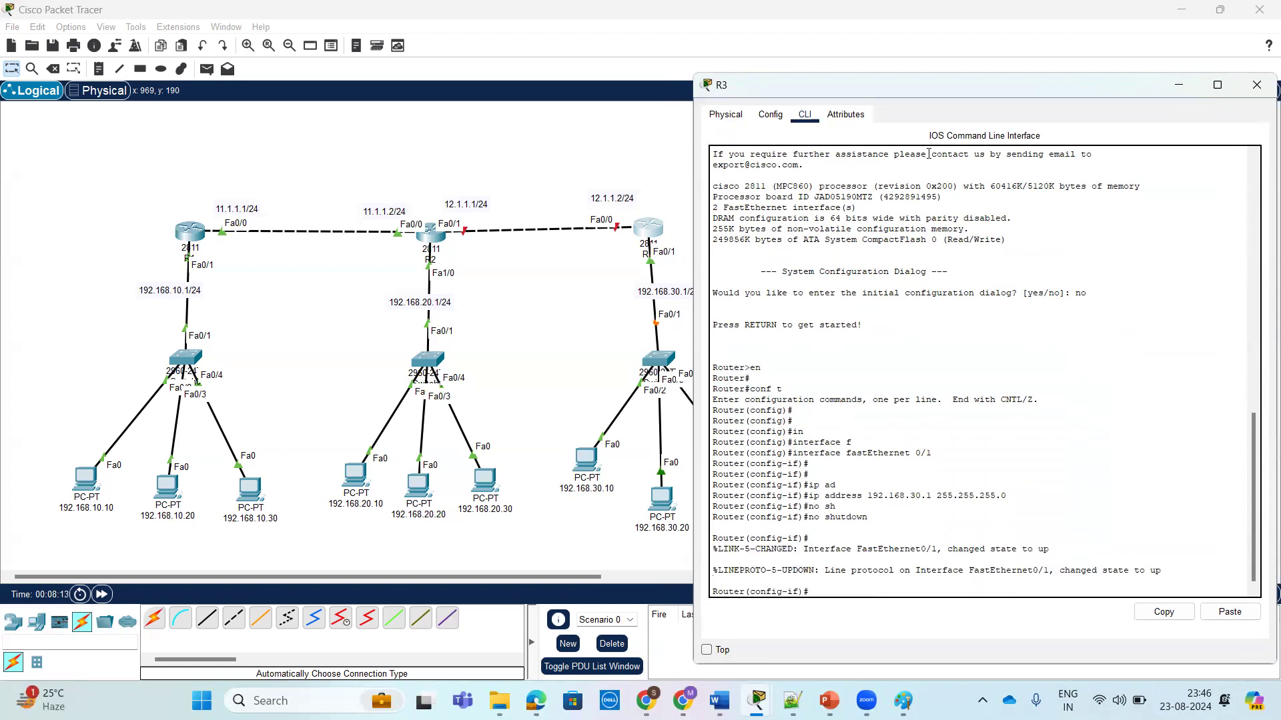
text(ex)
key(Return)
key(Return)
key(Return)
text(ip ad)
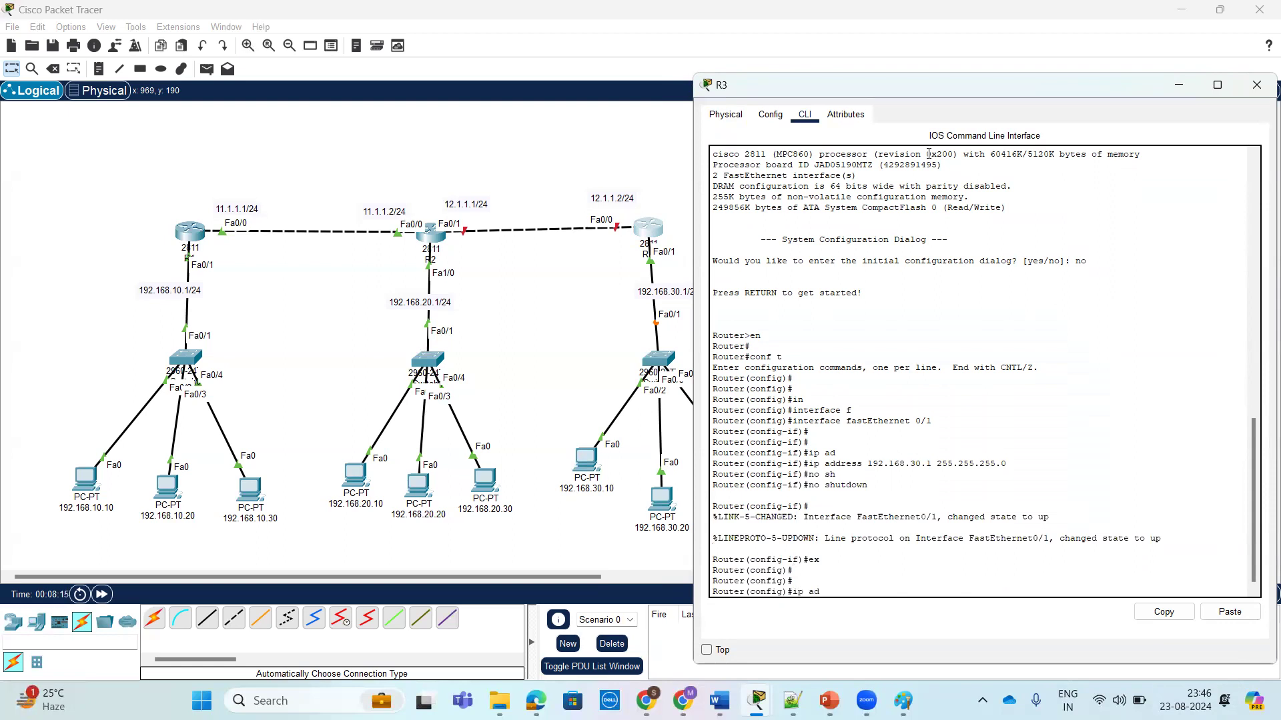
key(Tab)
key(BackSpace)
key(BackSpace)
key(BackSpace)
key(BackSpace)
Step: Select R3's interface fastEthernet 0/0 for configuration
text(in)
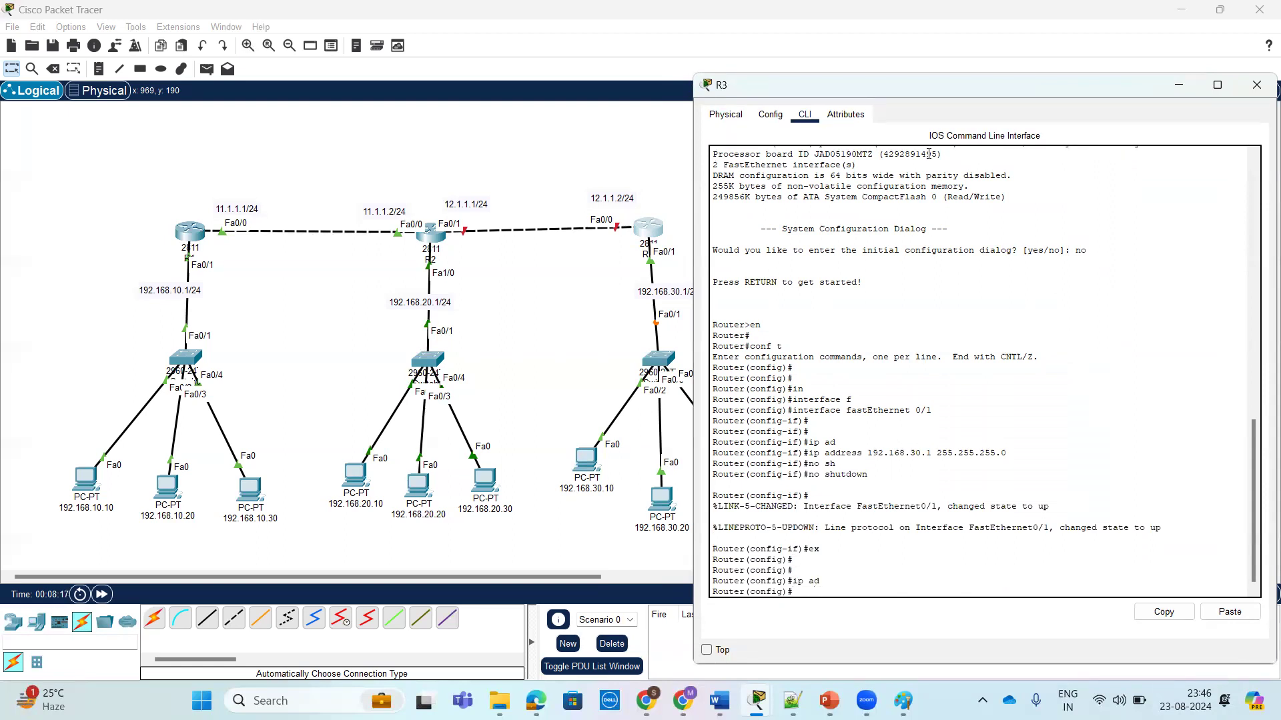
key(Tab)
text(f)
key(Tab)
text(0/0)
key(Return)
key(Return)
Step: Assign IP address 12.1.1.1 with mask 255.255.255.0 to R3's fastEthernet 0/0
text(ip ad)
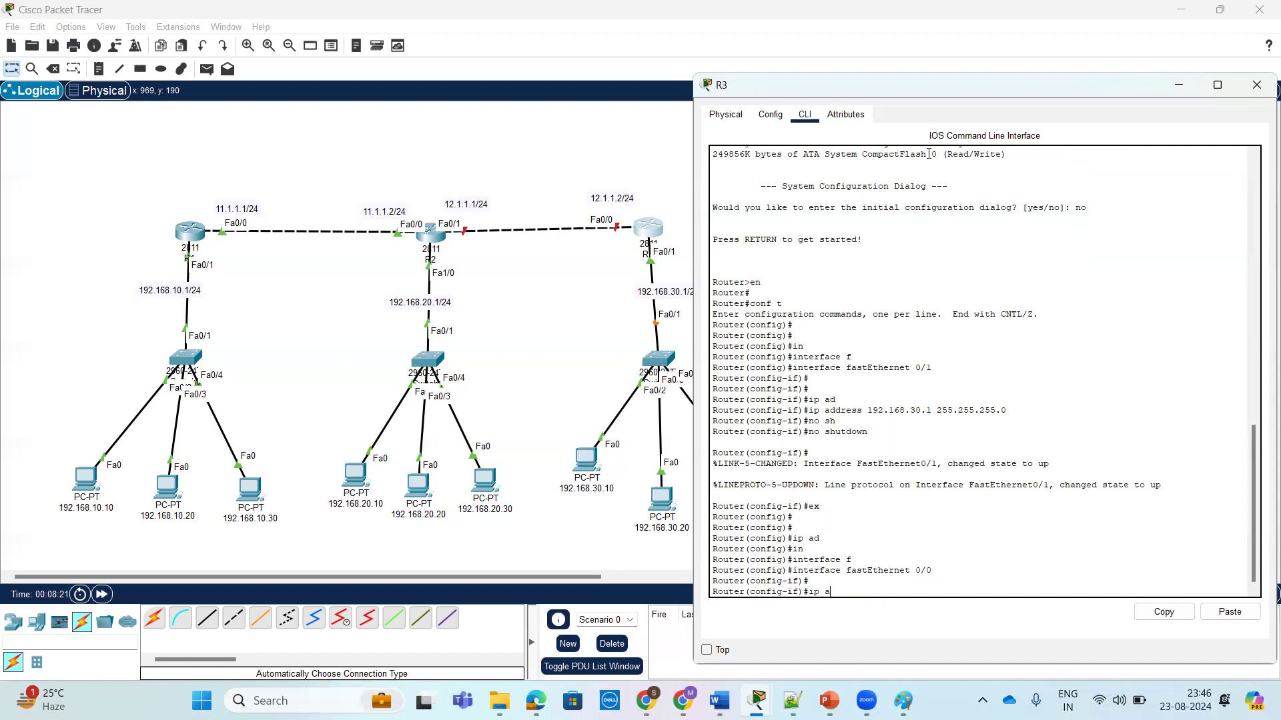
key(Tab)
text(12.1.1.1 255.)
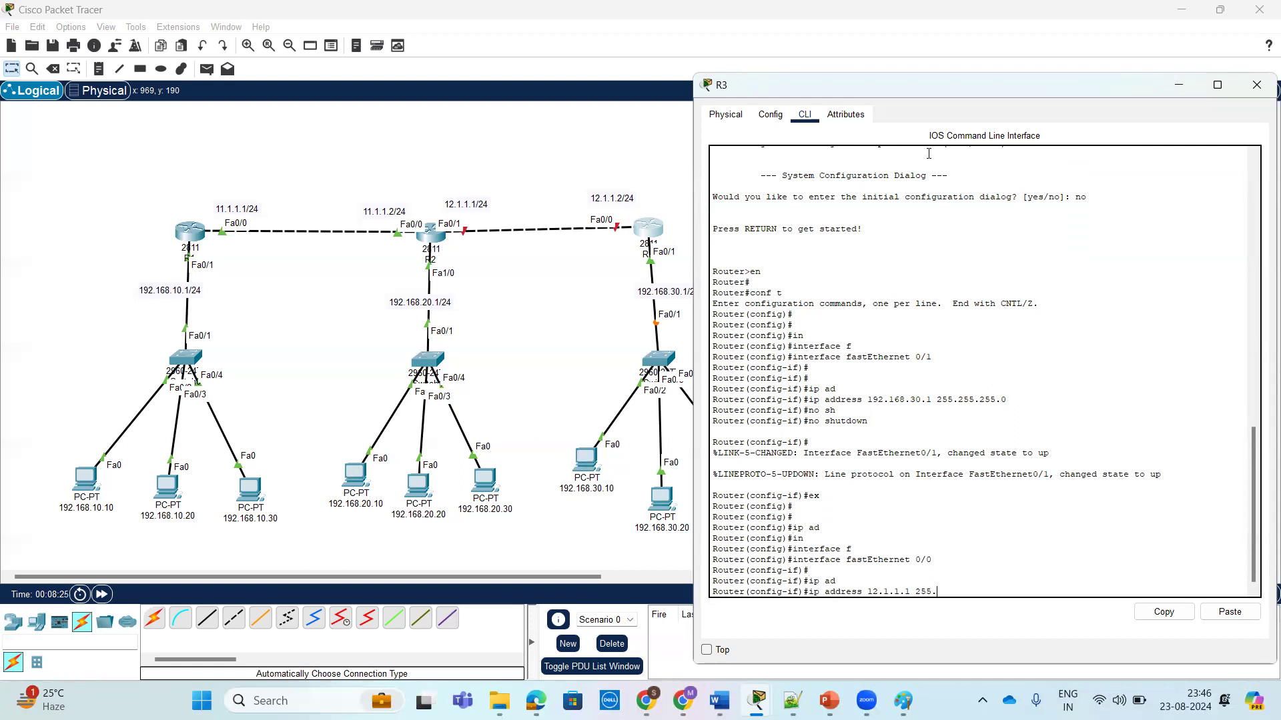
text(255.25)
text(5.0)
key(Return)
Step: Enable R3's fastEthernet 0/0 with no shutdown
text(no sh)
key(Tab)
key(Return)
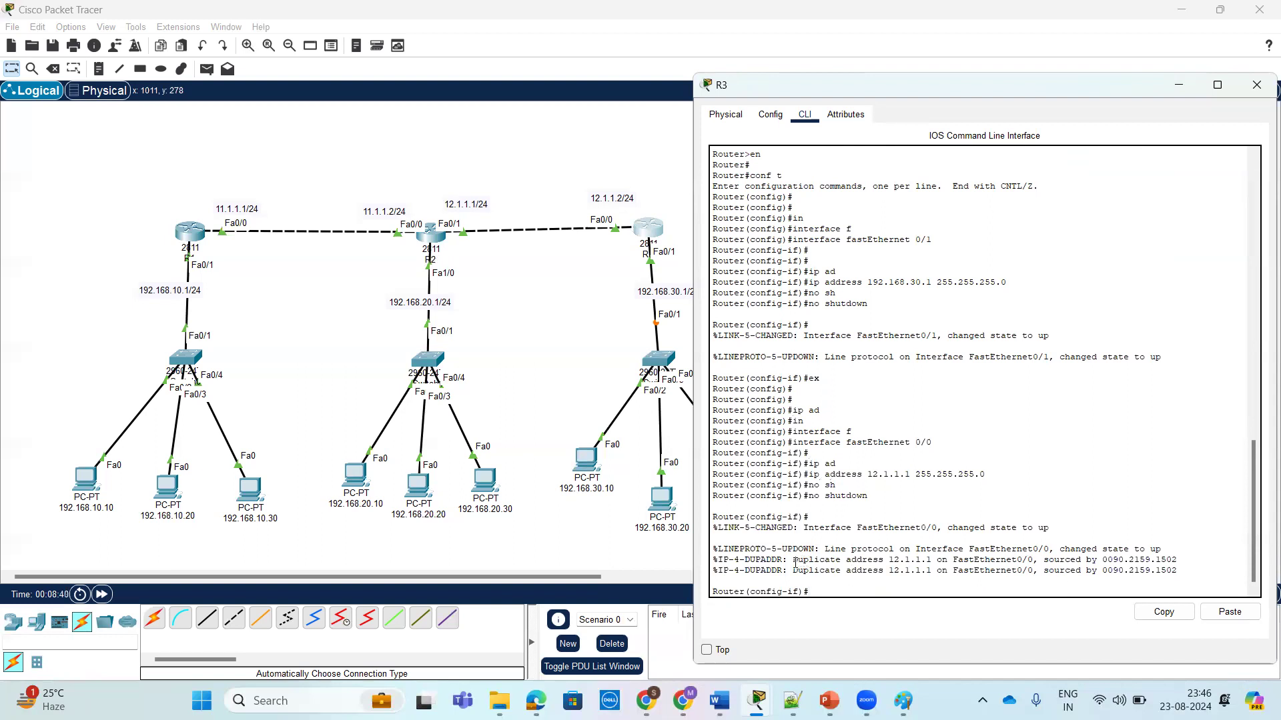
Step: Remove the address 12.1.1.1 255.255.255.0 from R3's fastEthernet 0/0 with no ip address
key(Up)
key(Up)
text(no)
key(Return)
key(Return)
key(Return)
Step: Assign IP address 12.1.1.2 with mask 255.255.255.0 to R3's fastEthernet 0/0 and return to privileged mode
key(Up)
key(Up)
key(Up)
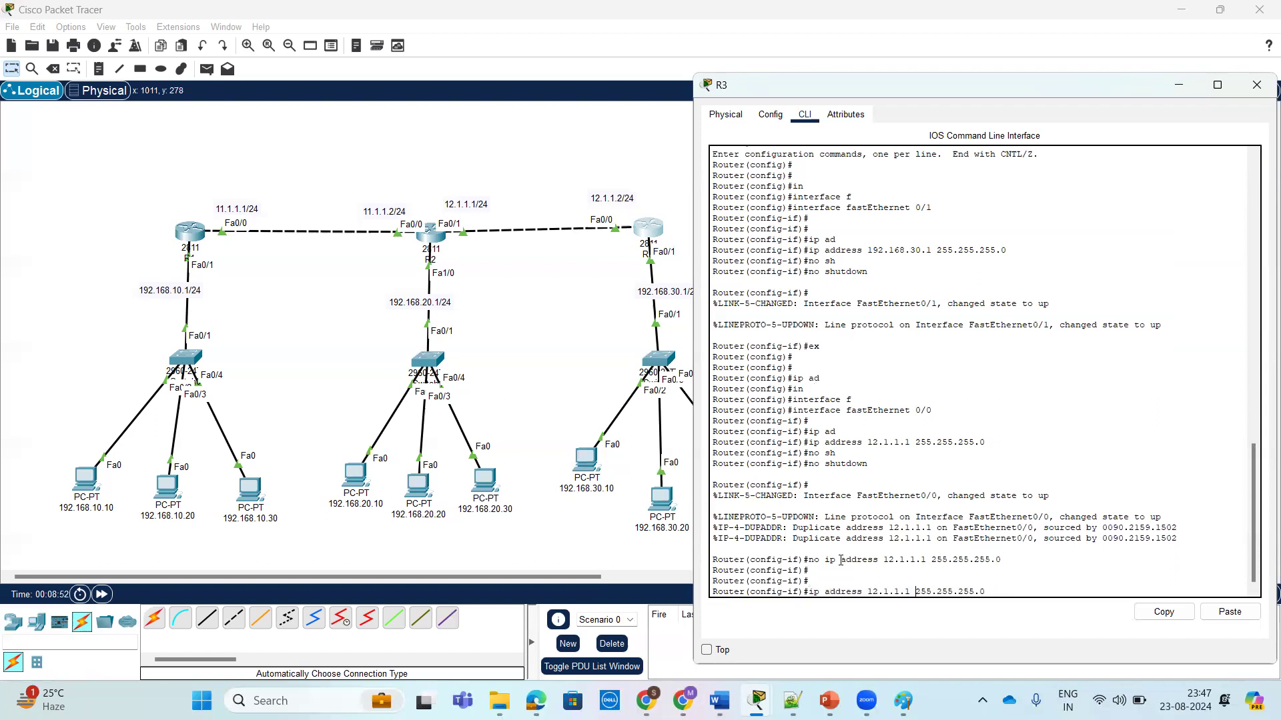
key(Left)
key(Left)
key(Left)
key(Left)
key(Left)
key(Left)
key(Left)
key(Left)
key(Left)
key(Left)
key(Left)
key(Left)
key(Left)
key(Left)
key(BackSpace)
text(2)
key(Return)
key(Return)
key(Return)
key(Return)
key(ctrl+z)
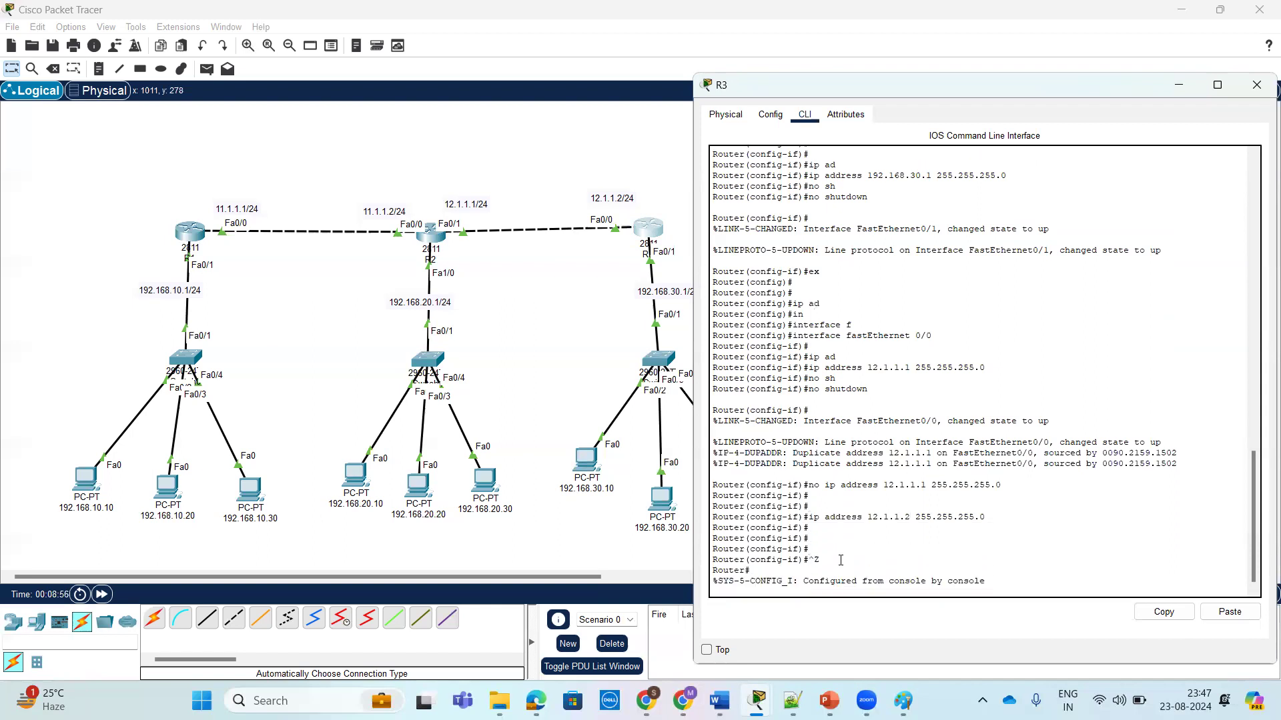
Step: Display R3's interface address and status summary with show ip int br
key(Return)
key(Return)
text(sh)
key(Tab)
text(inyt b)
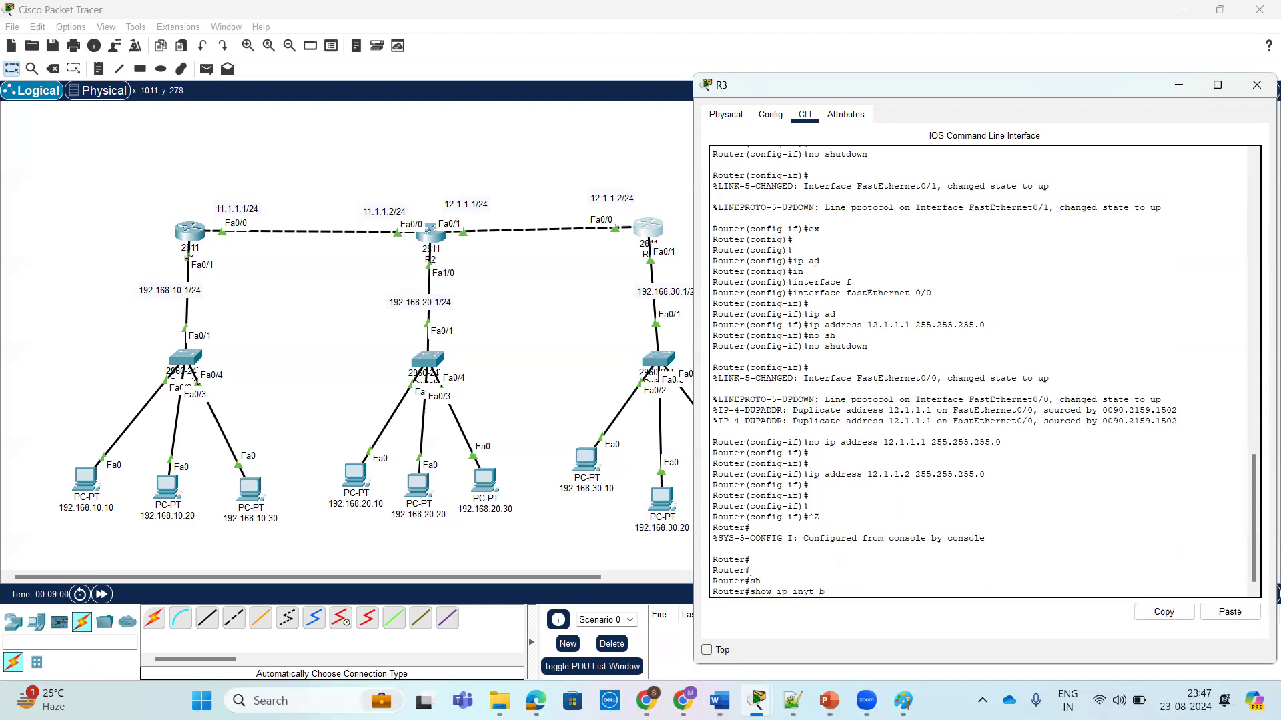
key(BackSpace)
text(t br)
key(Return)
key(Return)
key(Return)
key(Return)
key(Return)
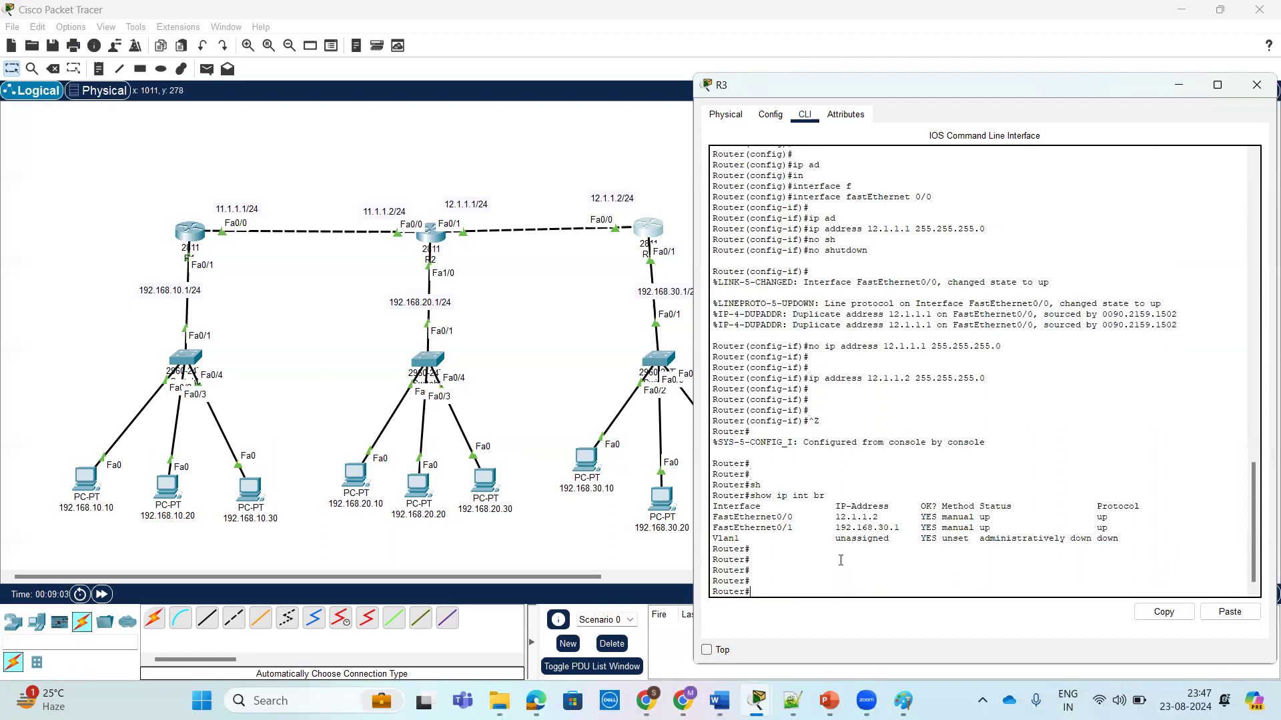
Step: Return R2 to privileged mode and display its interface summary with show ip int br
click(430, 233)
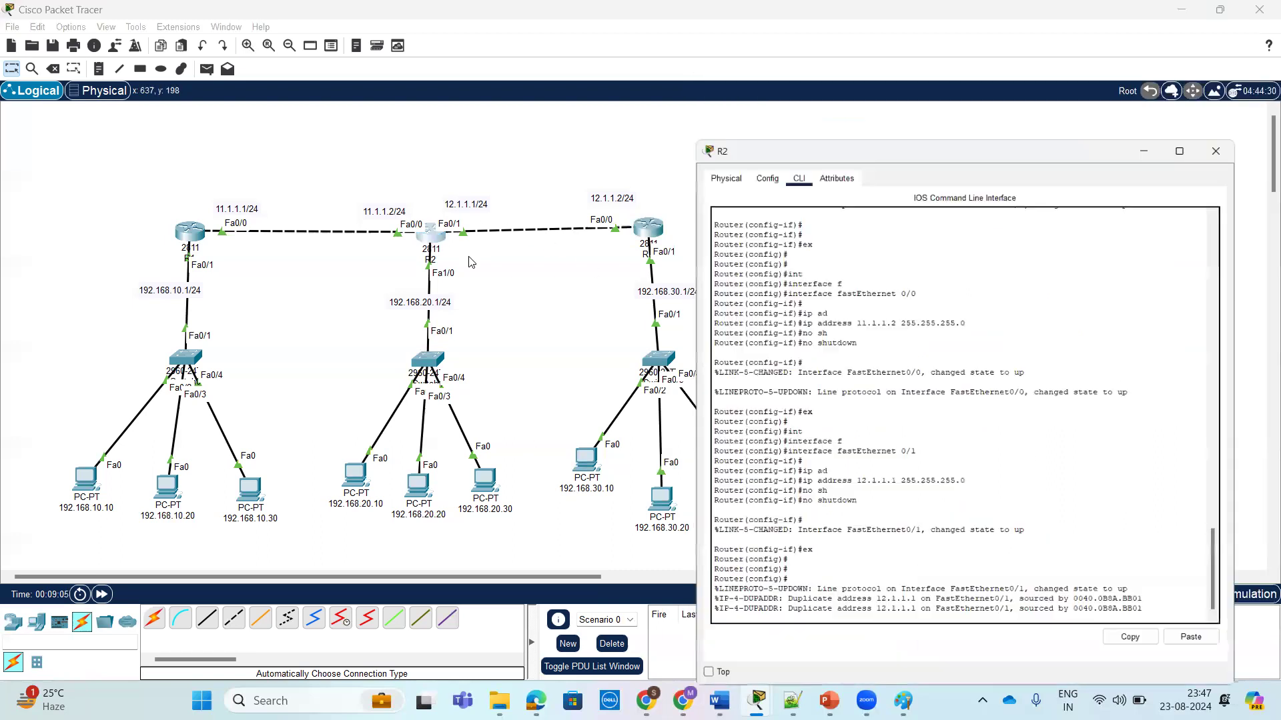
key(Return)
key(Return)
key(Return)
key(Return)
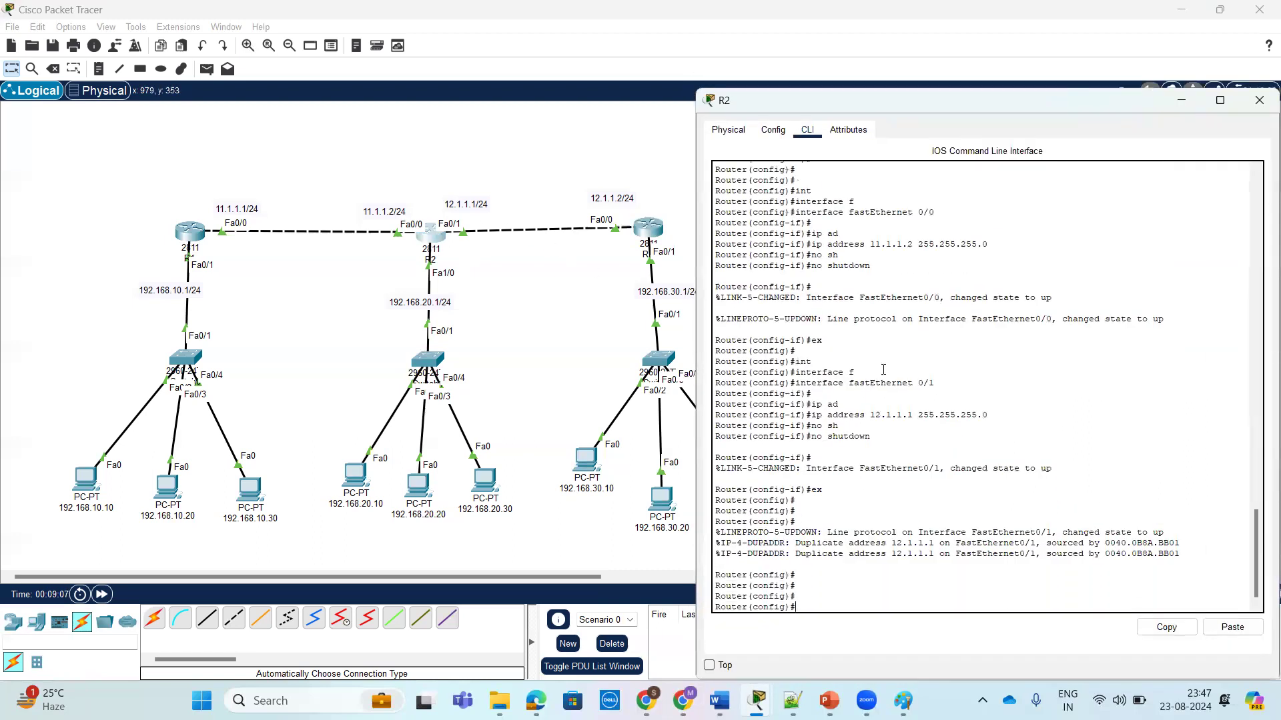
key(ctrl+z)
key(Return)
key(Return)
text(sh)
key(Tab)
text(ip int br)
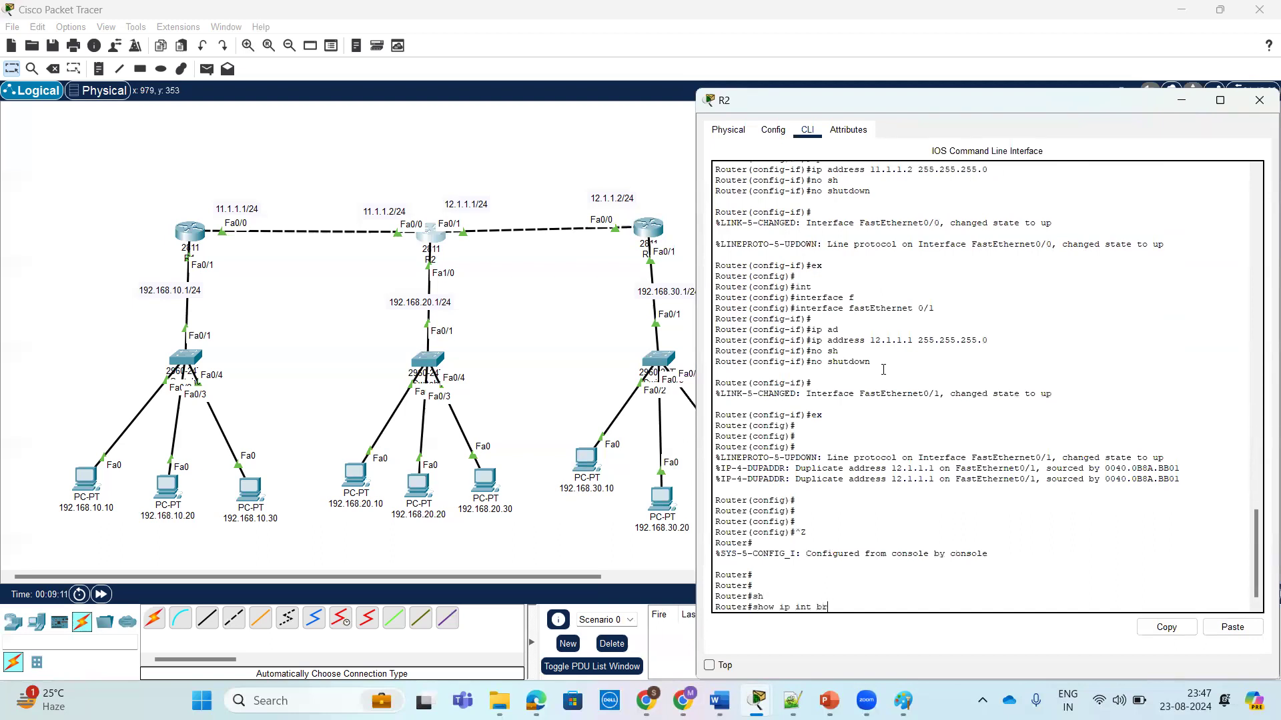
key(Return)
key(Return)
key(Return)
key(Return)
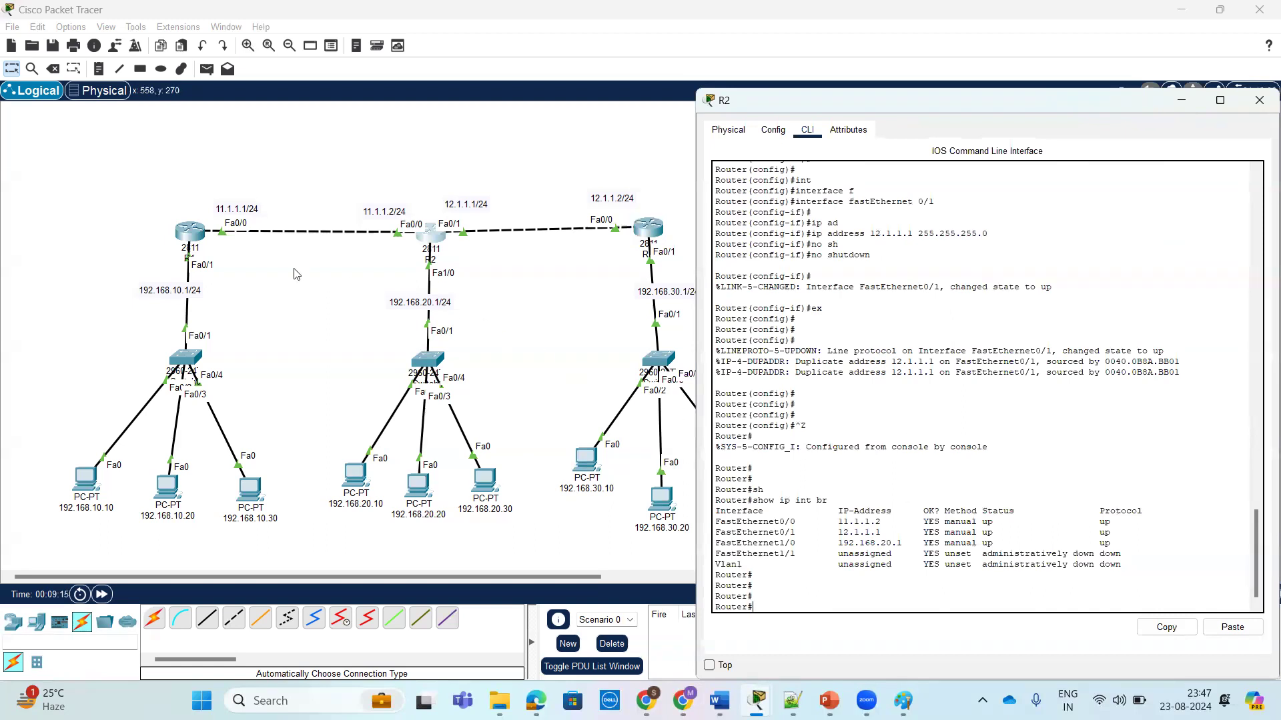
Step: Return R1 to privileged mode and display its interface summary with show ip int br
click(190, 231)
key(Return)
key(Return)
key(Return)
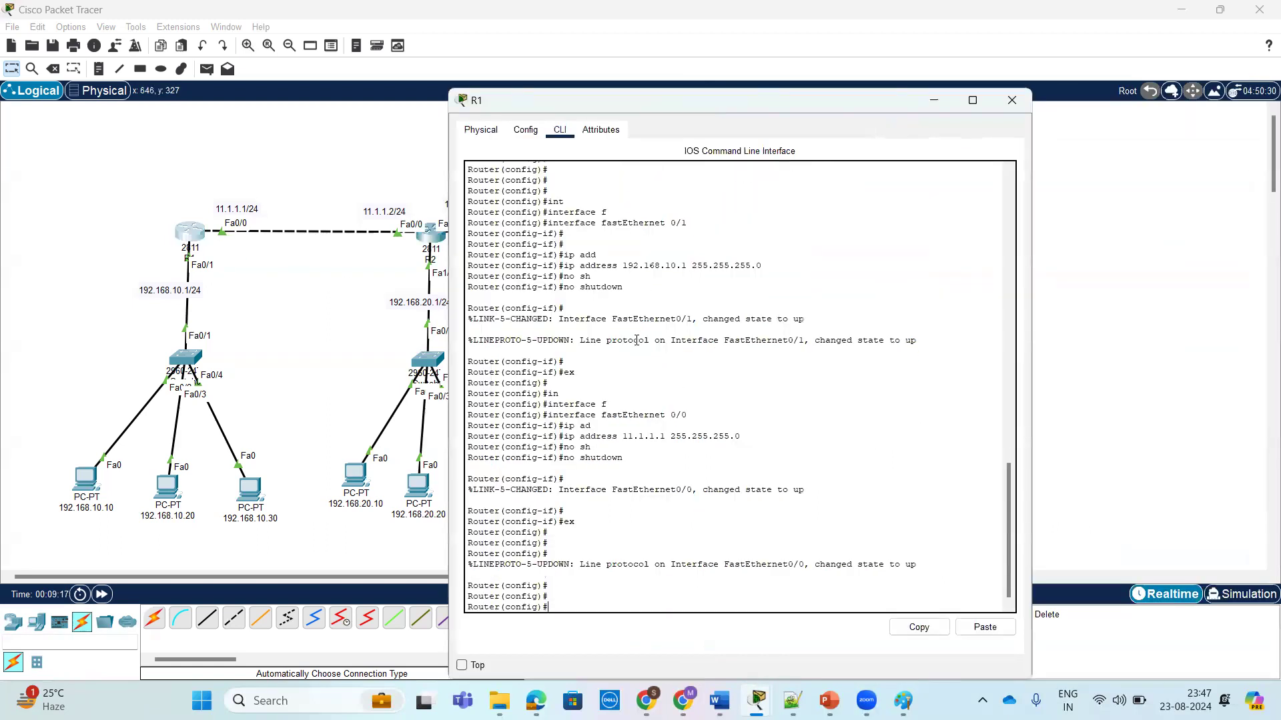
key(ctrl+z)
key(Return)
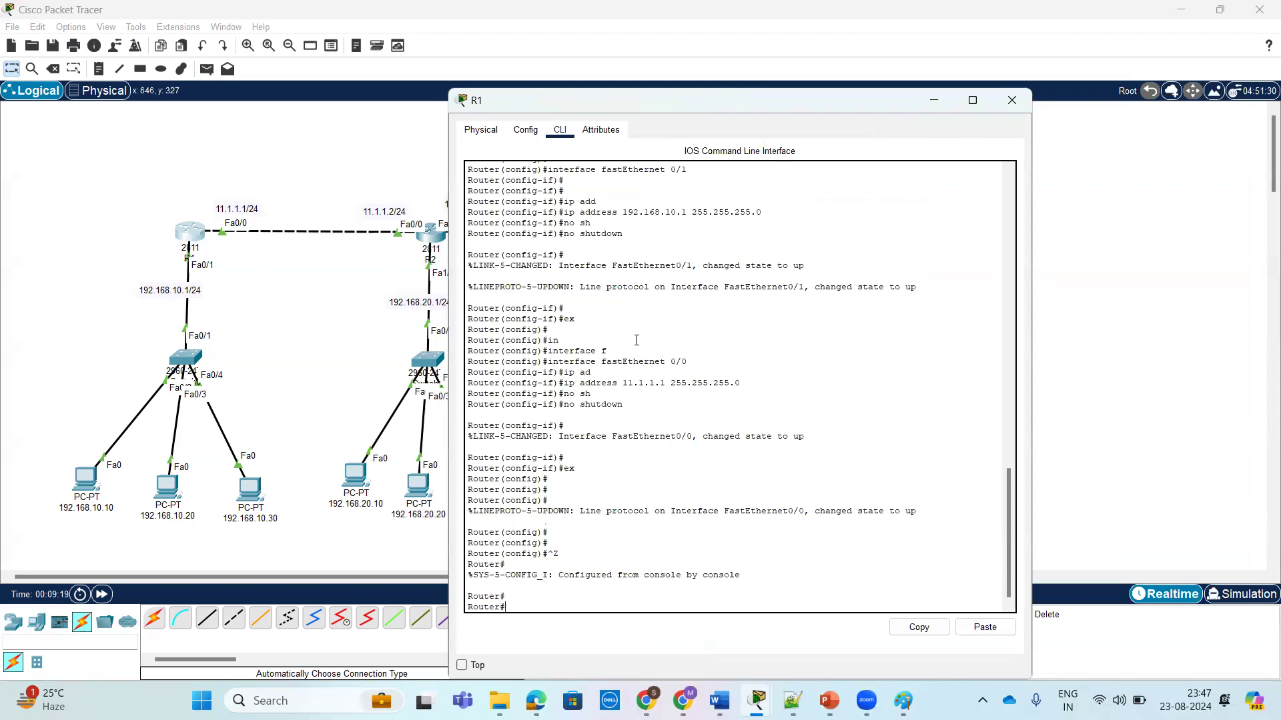
text(sh)
key(Tab)
text(ip i)
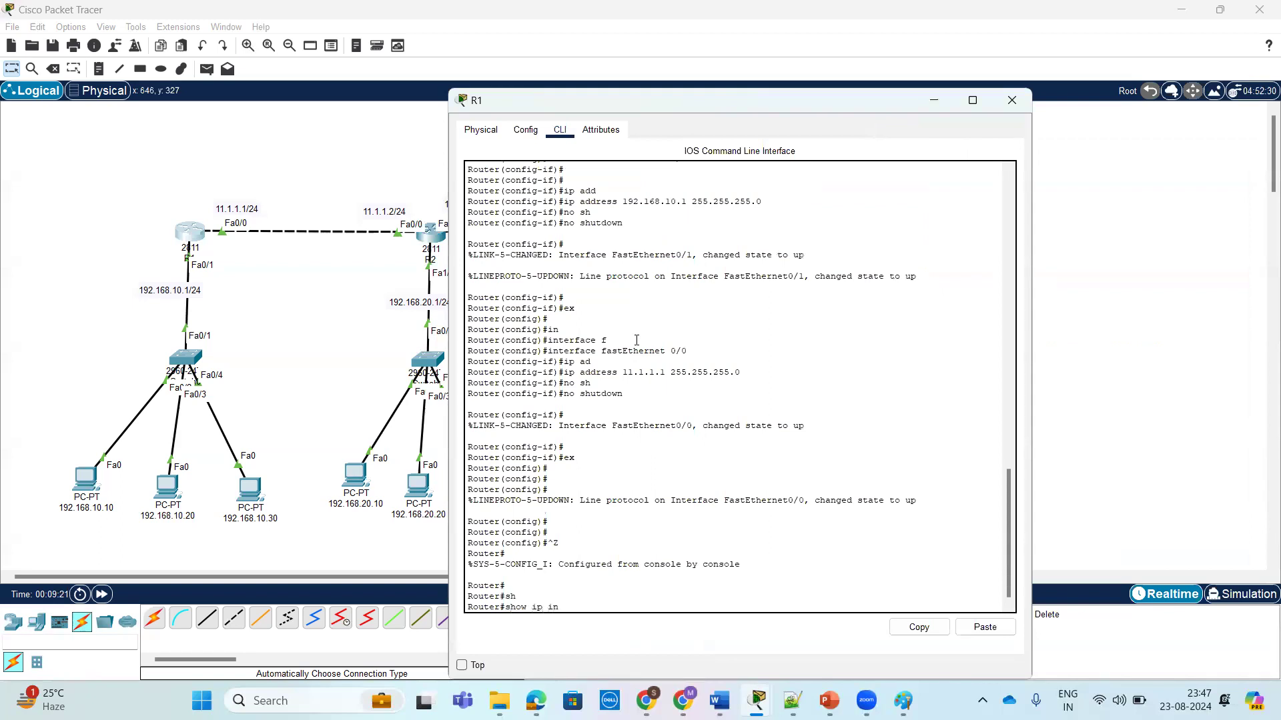
text(nt br)
key(Return)
key(Return)
key(Return)
key(Return)
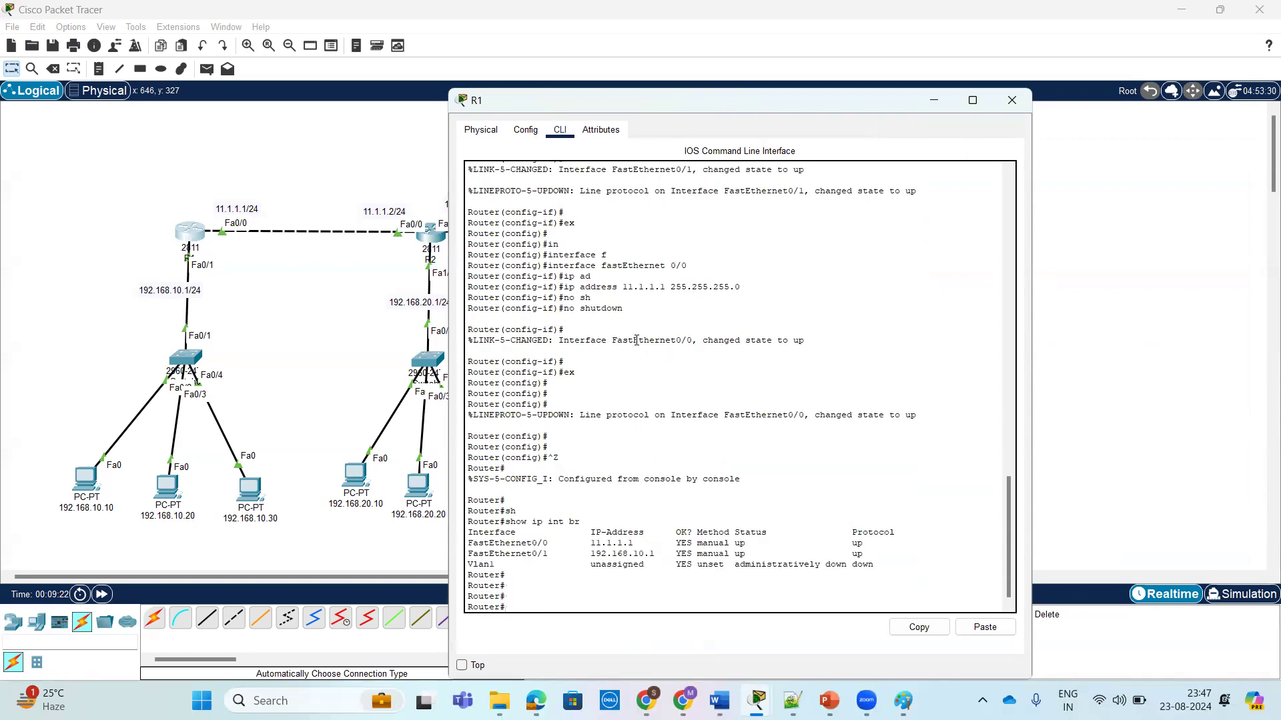
Step: Minimize R1's window and nudge PCs 192.168.10.10 and 192.168.10.30 slightly to tidy the first LAN's layout
click(933, 100)
drag(85, 486, 85, 478)
drag(246, 511, 242, 491)
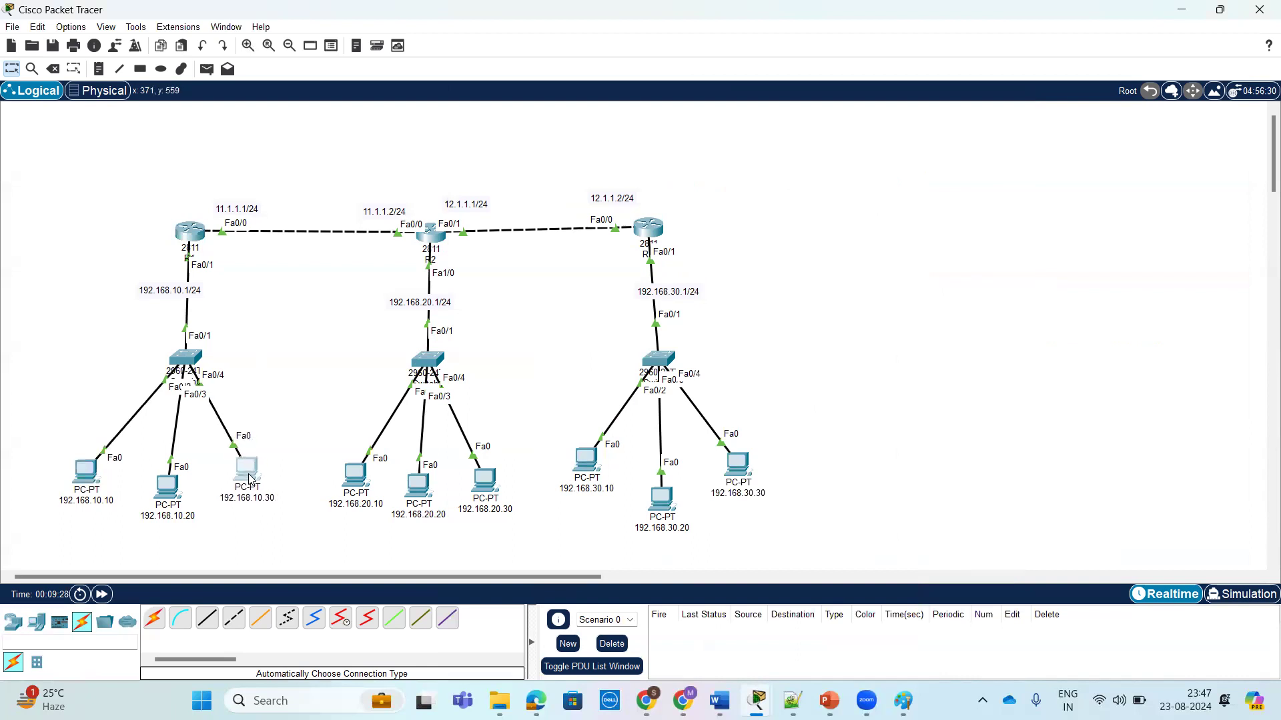
drag(83, 475, 90, 473)
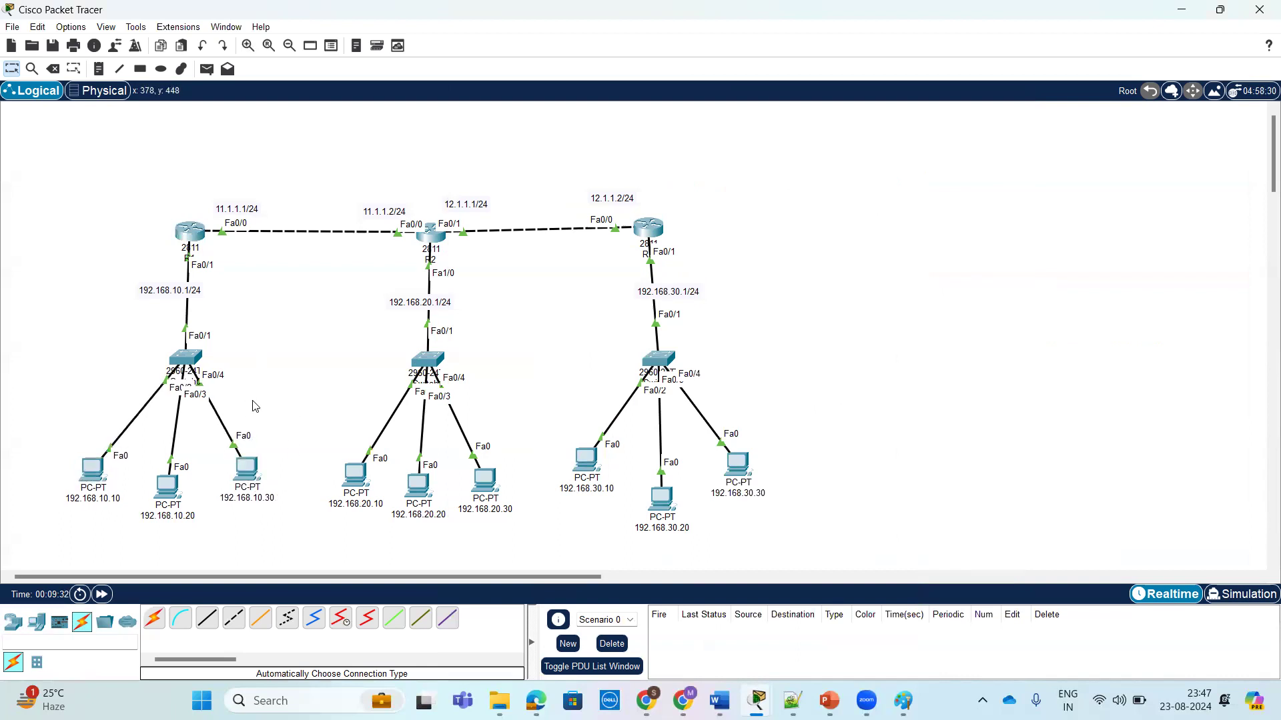
Step: Select the whole topology and move it up and to the left in the workspace
drag(42, 196, 835, 554)
drag(646, 233, 589, 186)
click(822, 217)
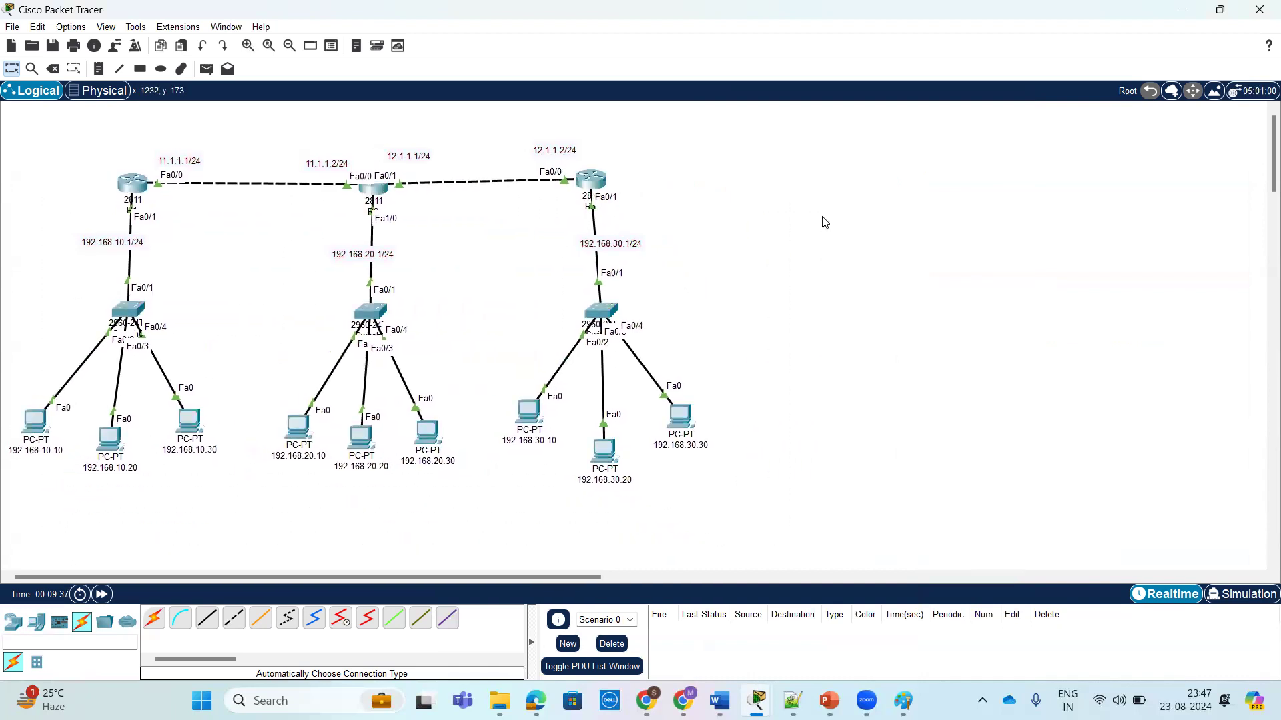
Step: Reopen R1's command line beside the topology and enter global configuration mode with conf t
click(132, 183)
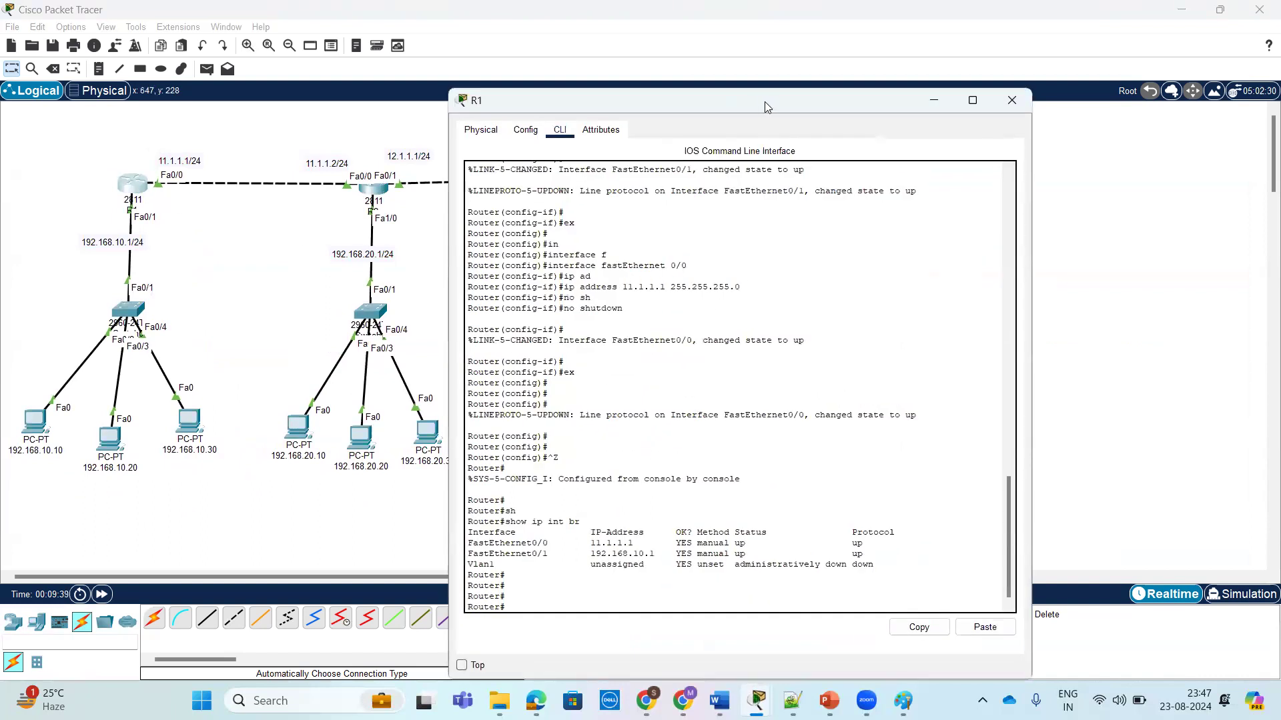
drag(764, 102, 944, 80)
key(Return)
key(Return)
key(Return)
text(conf t)
key(Return)
key(Return)
text(in)
key(Tab)
key(BackSpace)
key(BackSpace)
key(BackSpace)
key(BackSpace)
key(BackSpace)
key(BackSpace)
key(BackSpace)
key(BackSpace)
key(BackSpace)
key(BackSpace)
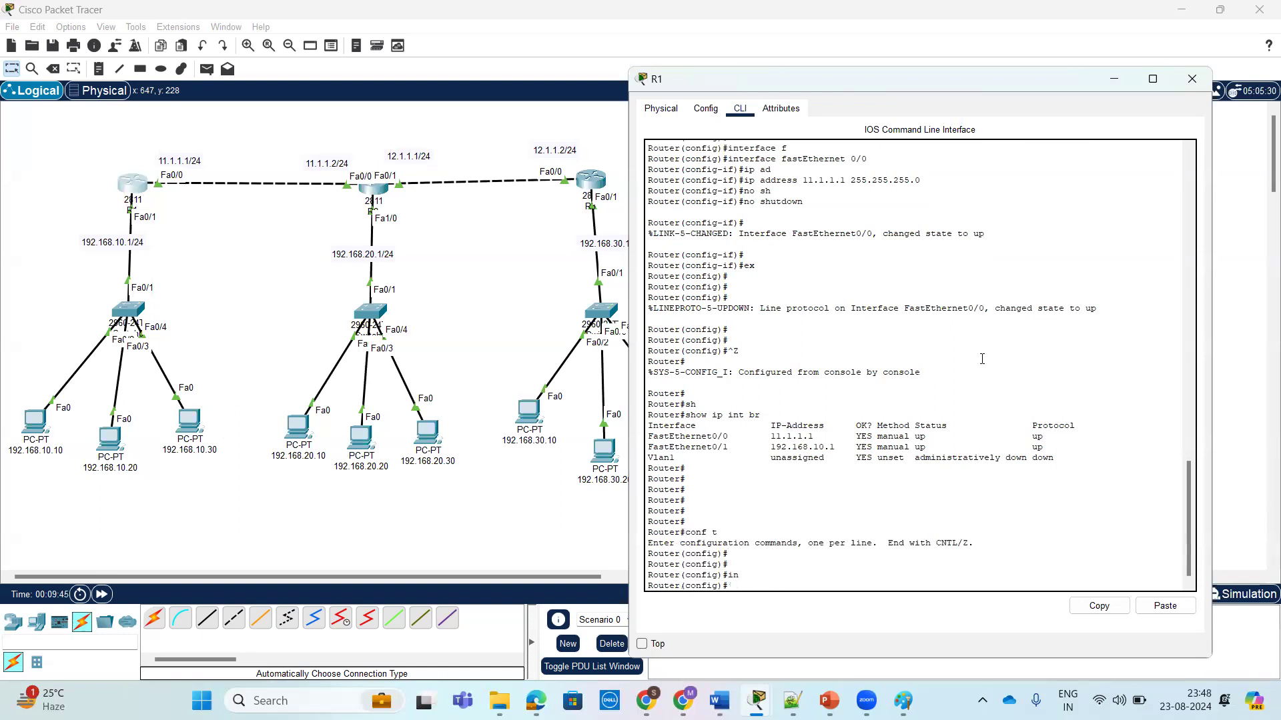
Step: Start OSPF process 10 on R1 with router ospf 10
key(Return)
key(Return)
key(Return)
key(Return)
text(rou)
key(Tab)
text(o)
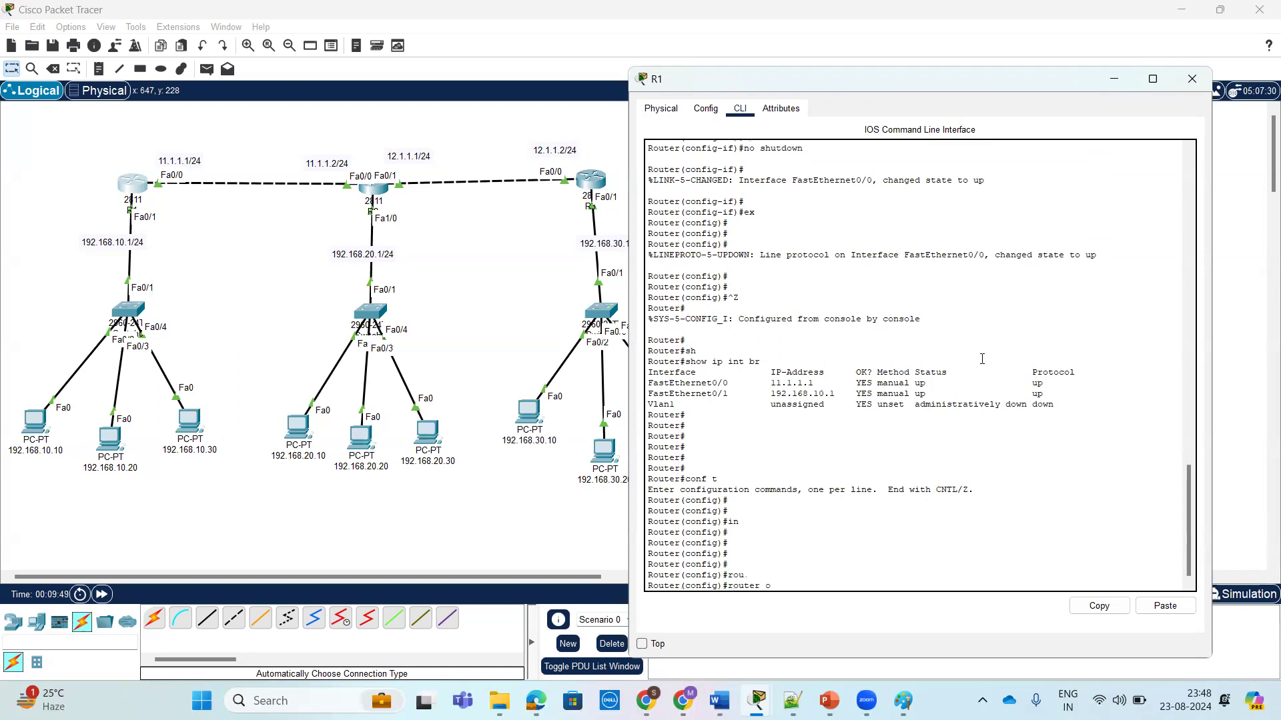
text(s)
key(Tab)
text(10)
key(Return)
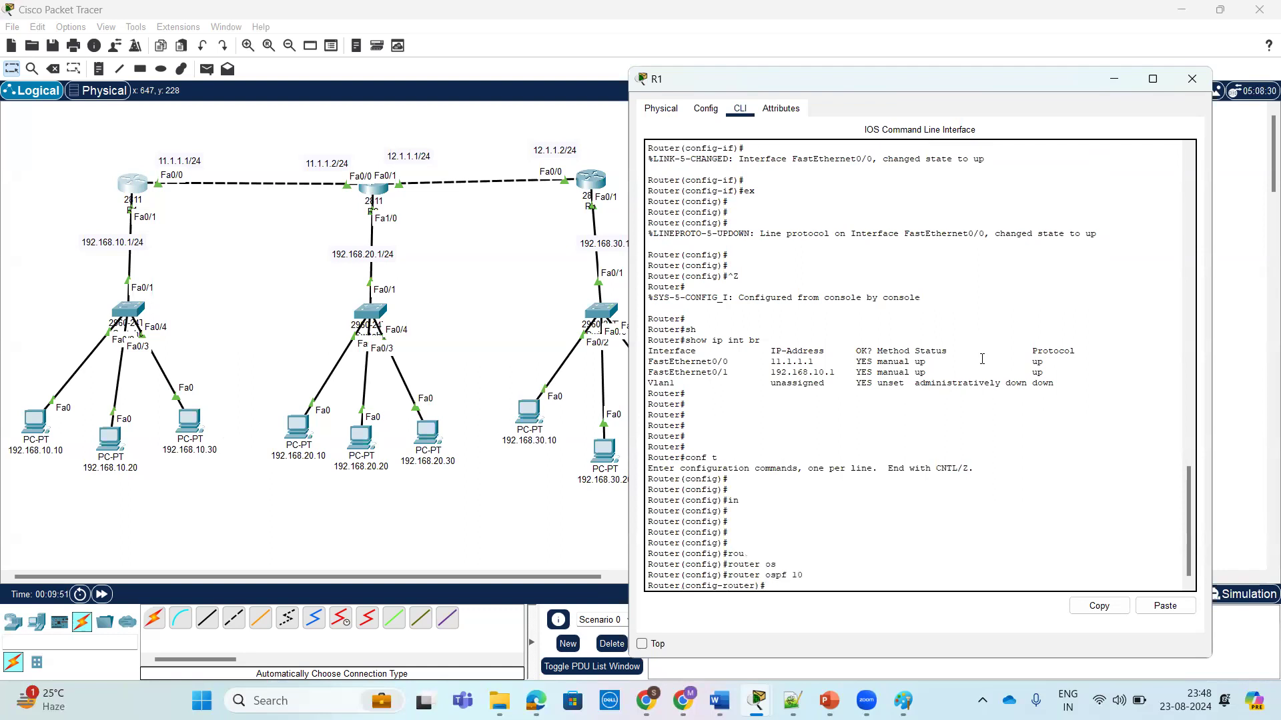
Step: Advertise network 11.1.1.0 with wildcard 0.0.0.255 in area 0 of R1's OSPF process
text(net)
key(Tab)
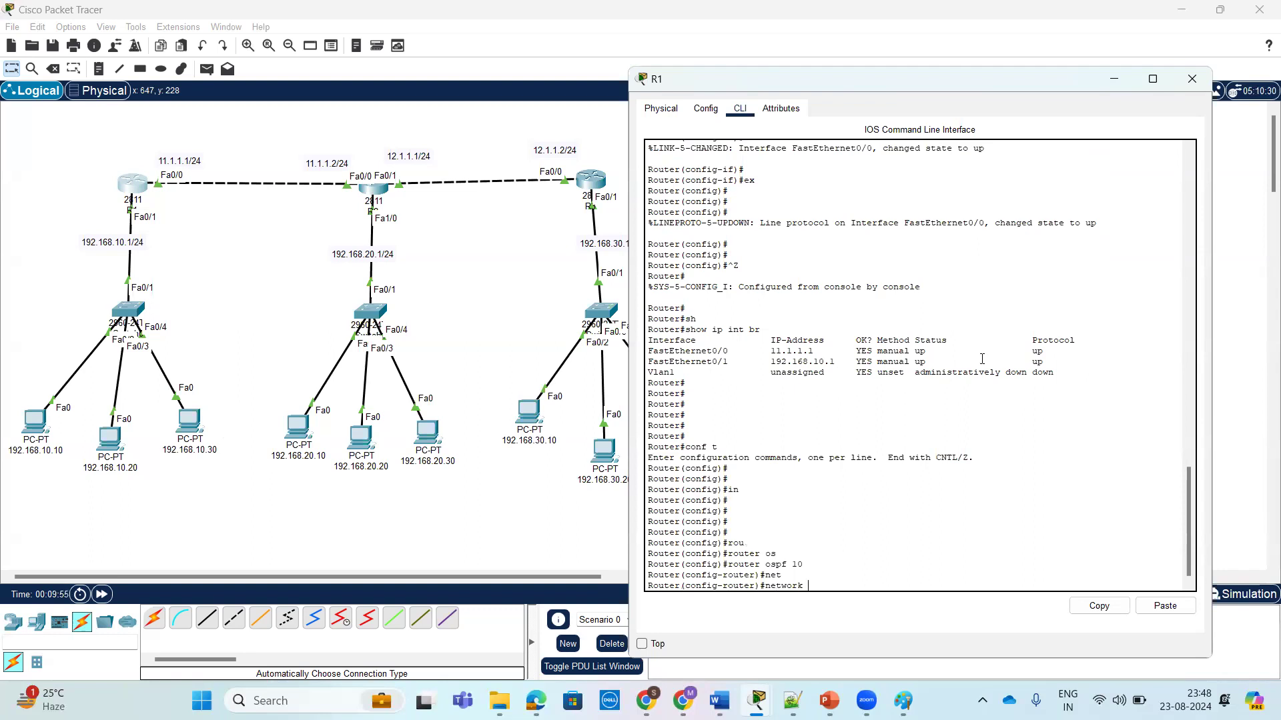
text(11.1.1.0 0.0.0.255 are)
key(Tab)
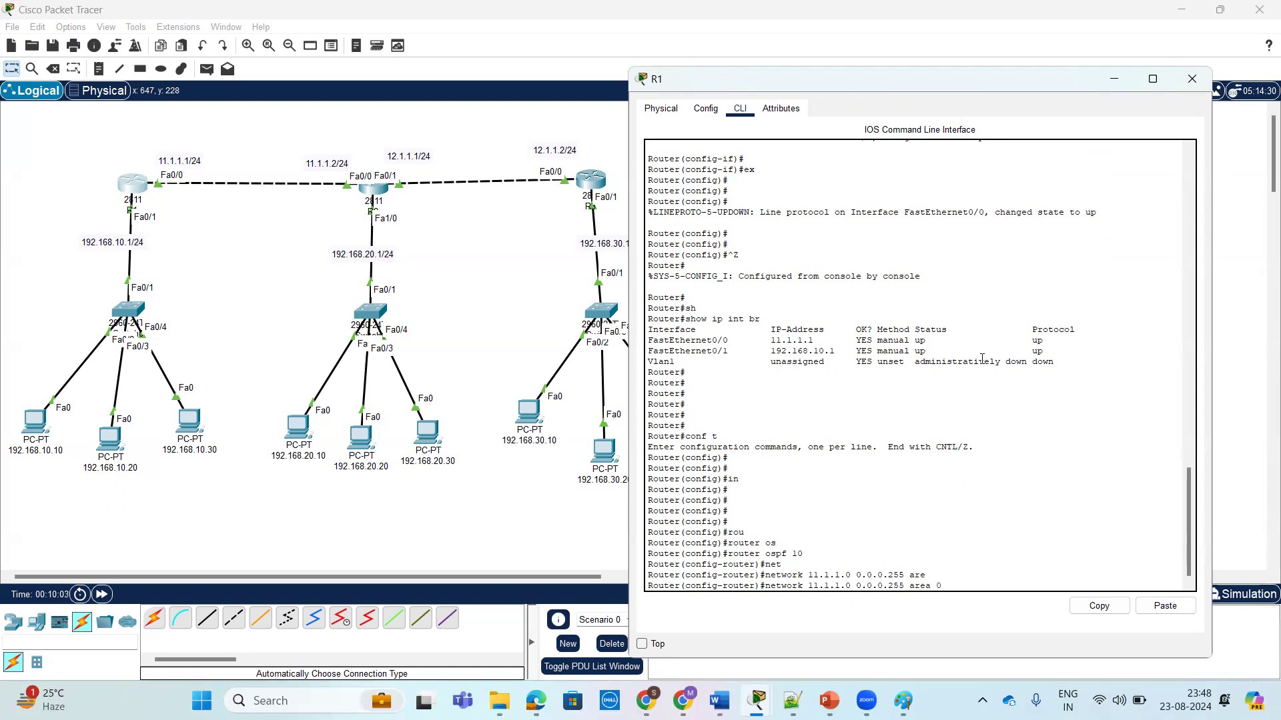
text(0)
key(Return)
key(Return)
key(Return)
Step: Advertise network 192.168.10.0 with wildcard 0.0.0.255 in area 0 of R1's OSPF process
text(net)
key(Tab)
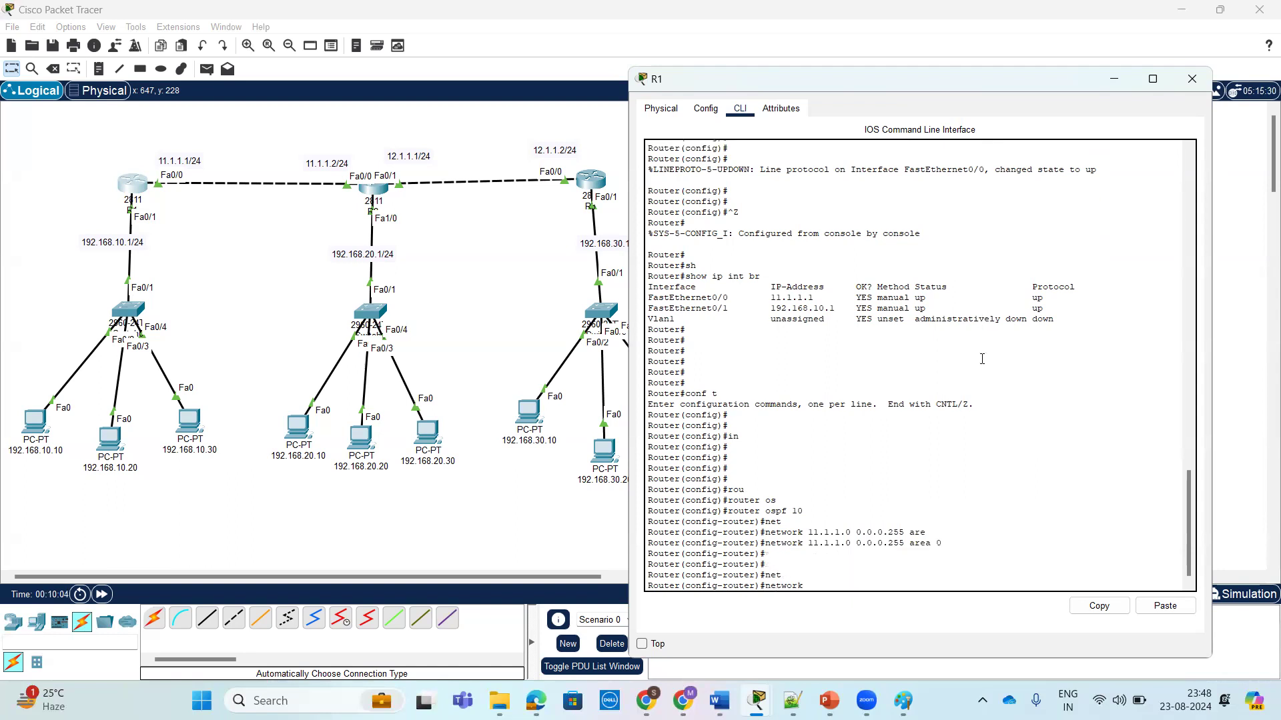
text(192.16)
text(0 0.0.0.255 are)
key(Tab)
text(0)
key(Return)
key(Return)
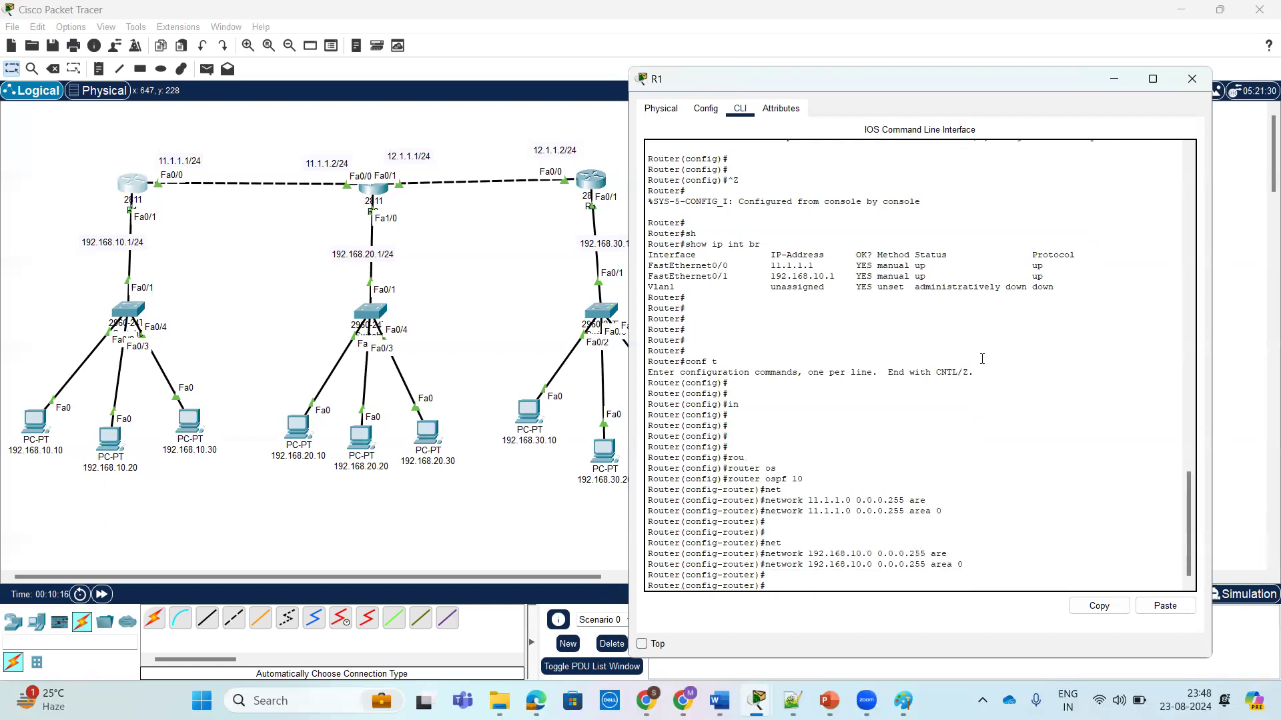
Step: Return R1 to privileged mode and save its configuration with wr
key(ctrl+z)
key(Return)
key(Return)
key(Return)
key(Return)
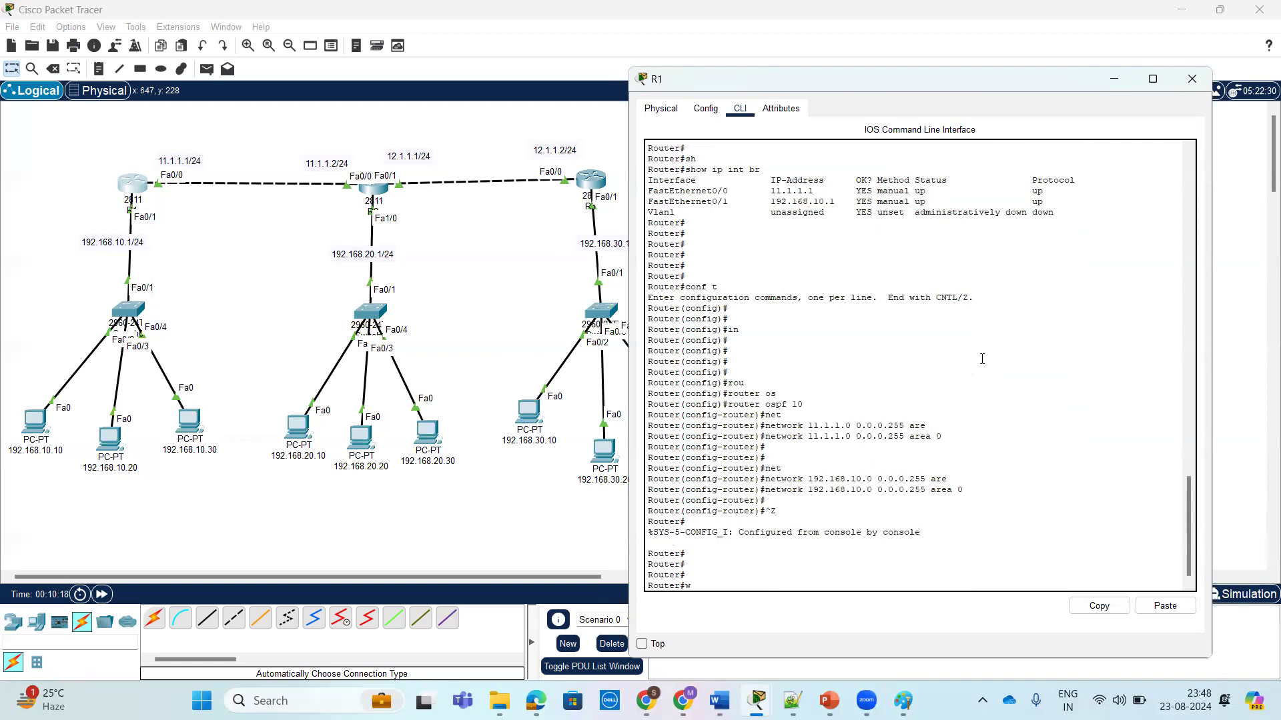
text(wr)
key(Return)
key(Return)
key(Return)
key(Return)
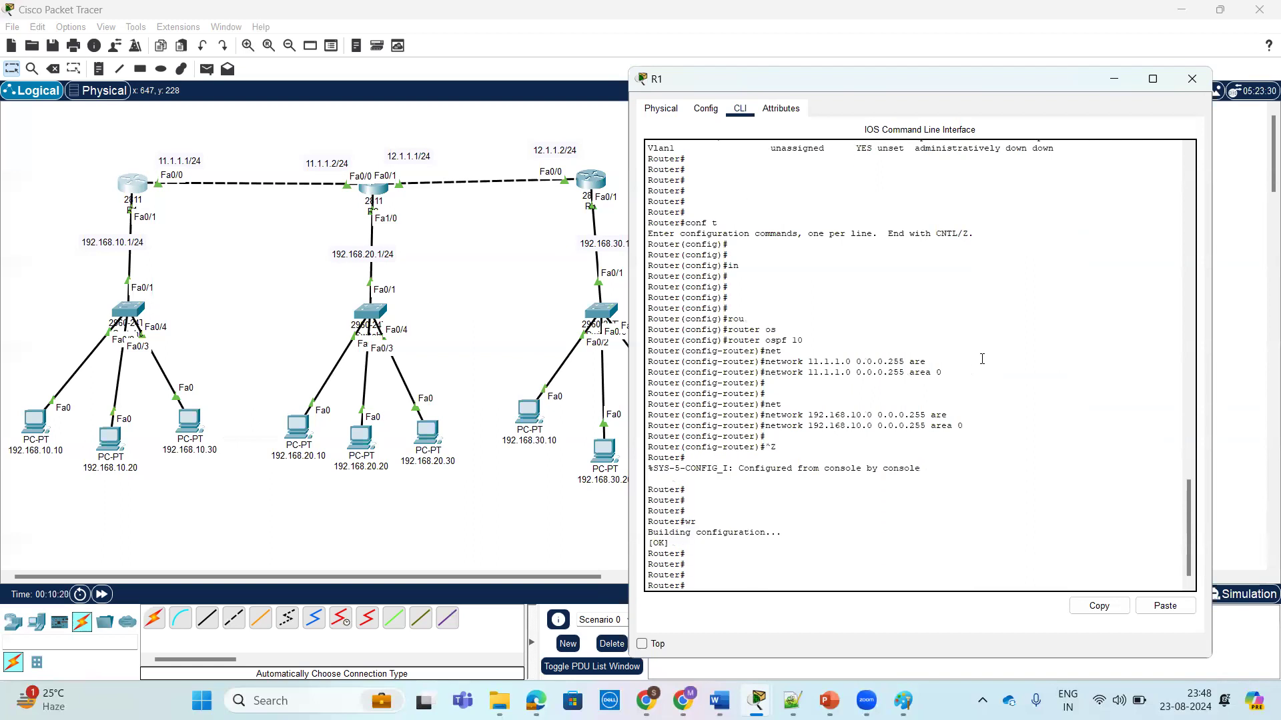
Step: Enter global configuration mode on R2 and start OSPF process 10 with router ospf 10
click(372, 189)
key(Return)
key(Return)
key(Return)
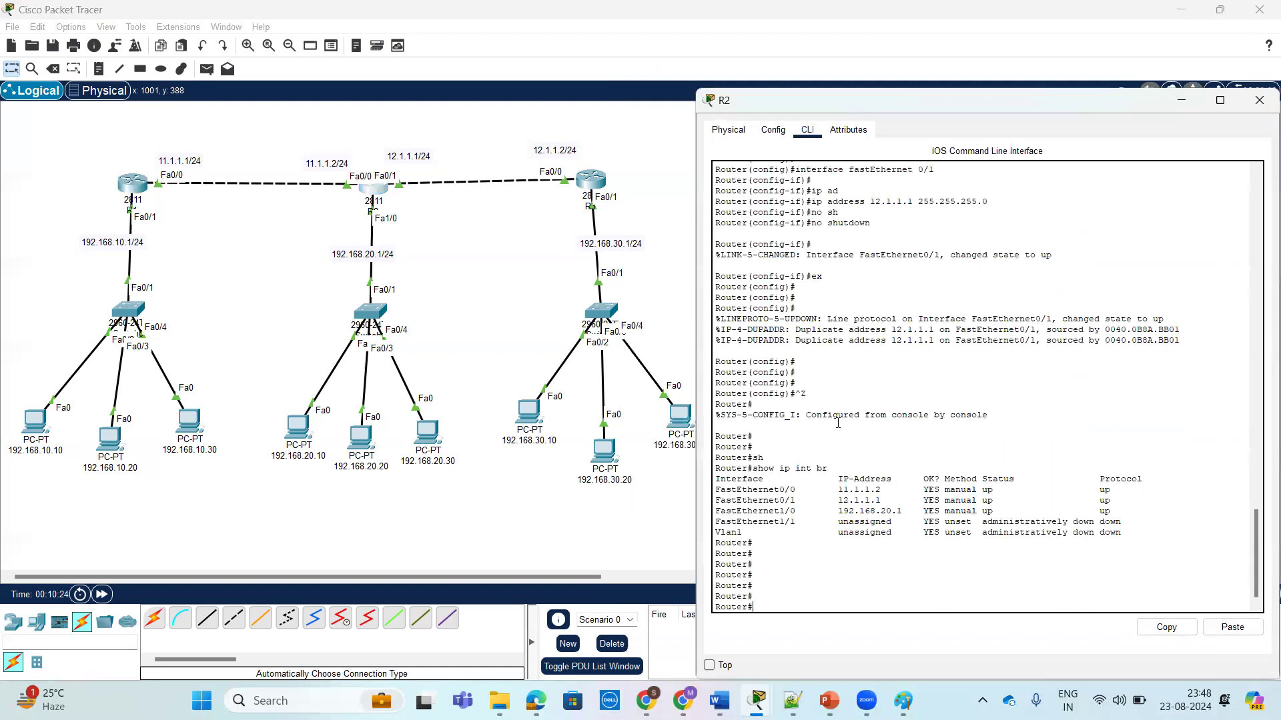
text(conf t)
key(Return)
key(Return)
text(router o)
key(Tab)
text(os)
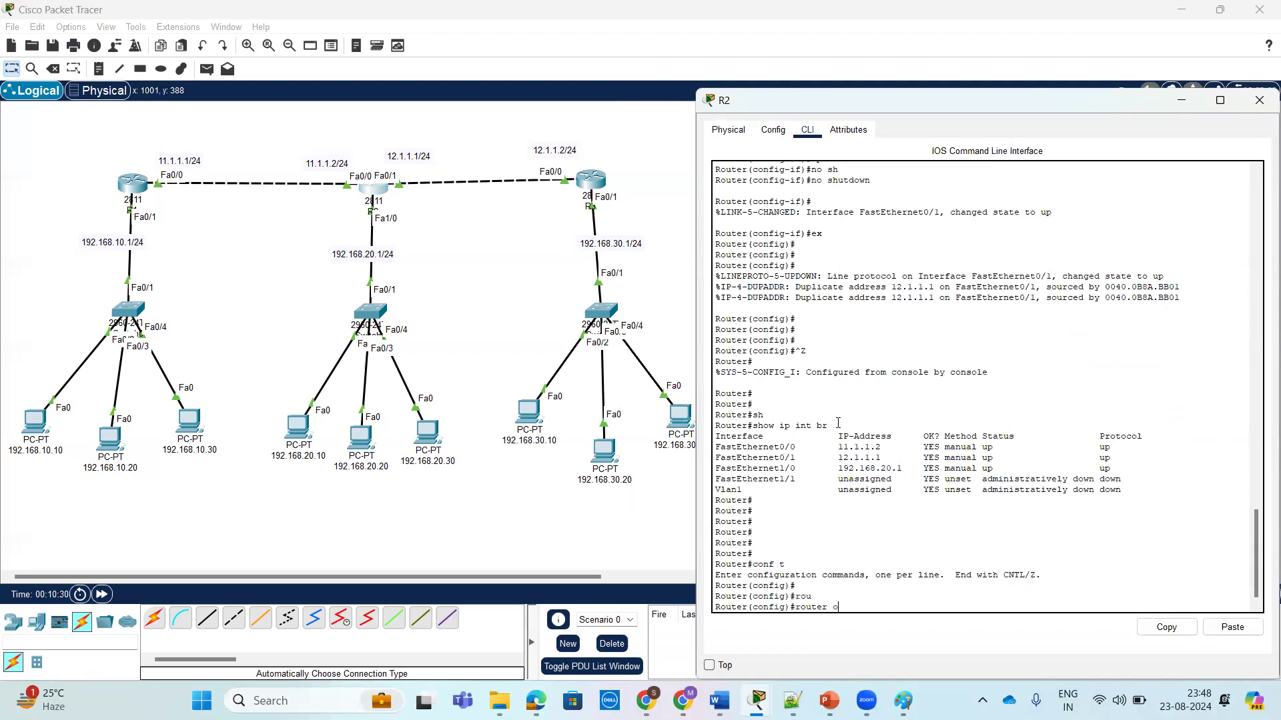
key(Tab)
text(10)
key(Return)
key(Return)
key(Return)
Step: Advertise network 11.1.1.0 with wildcard 0.0.0.255 in area 0 of R2's OSPF process
text(net)
key(Tab)
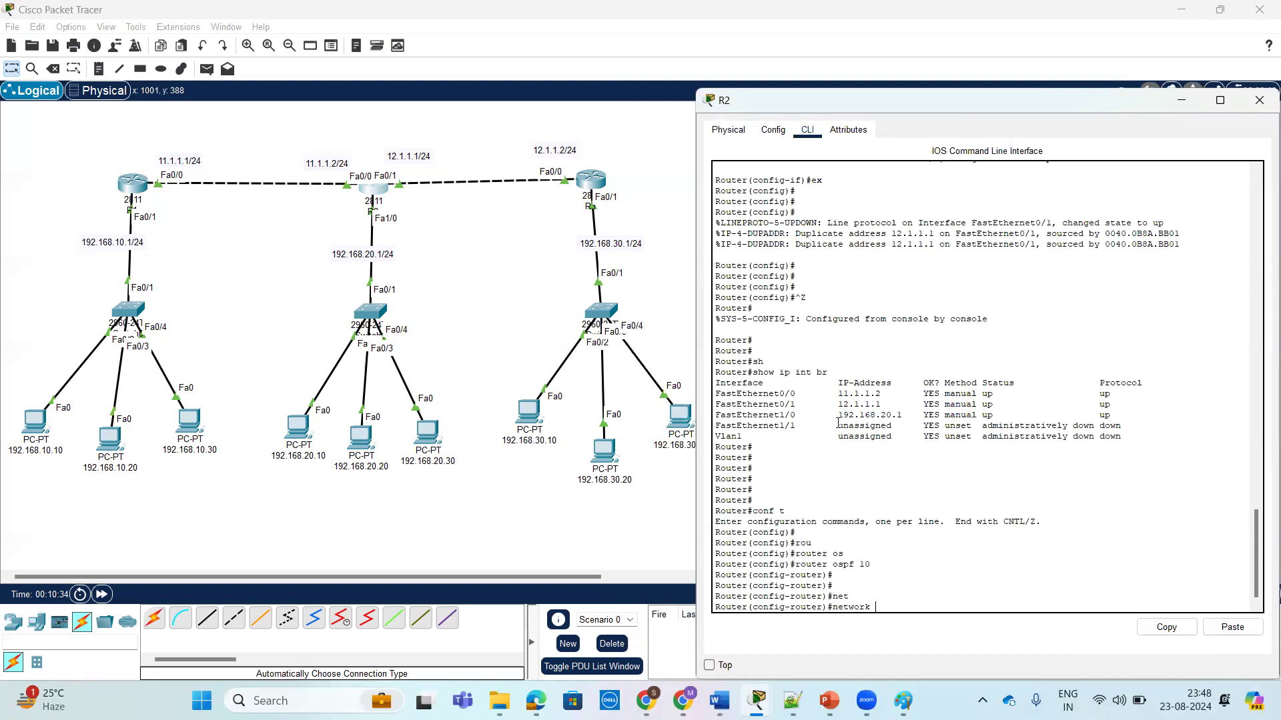
text(11.1.1.00.0.0.0)
key(BackSpace)
text(255 are)
key(Tab)
text(0)
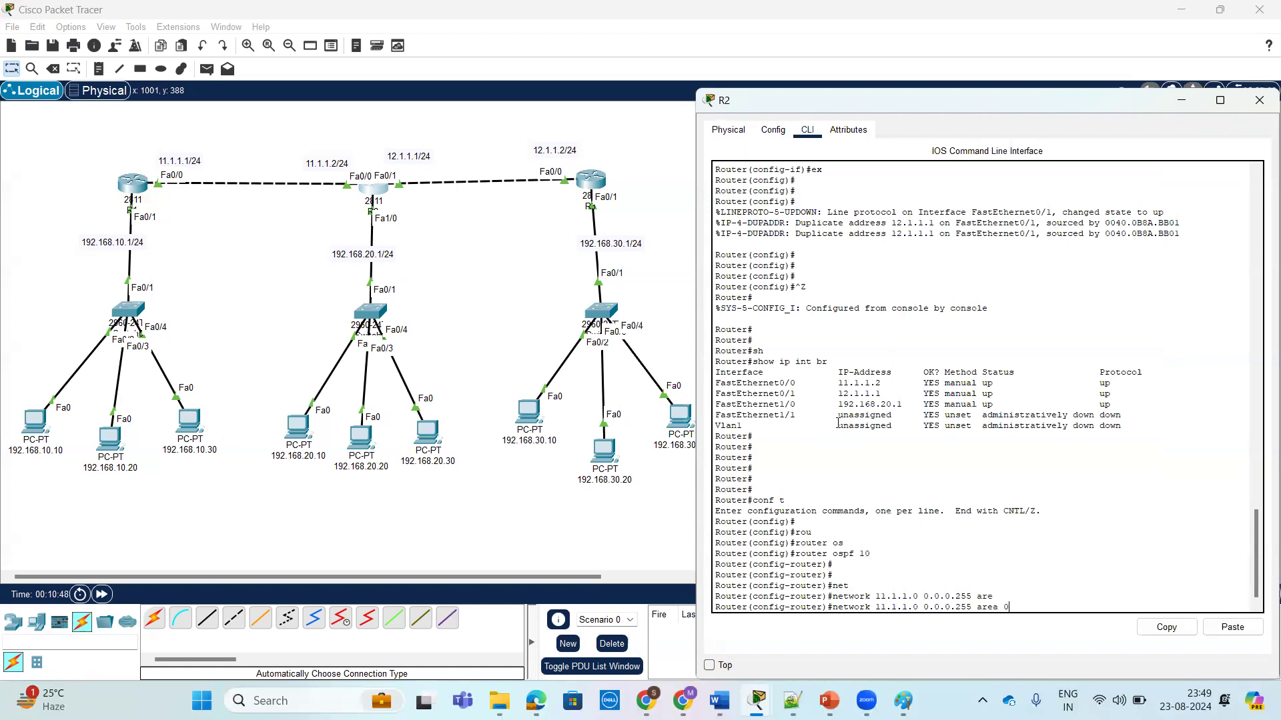
key(Return)
key(Return)
key(Return)
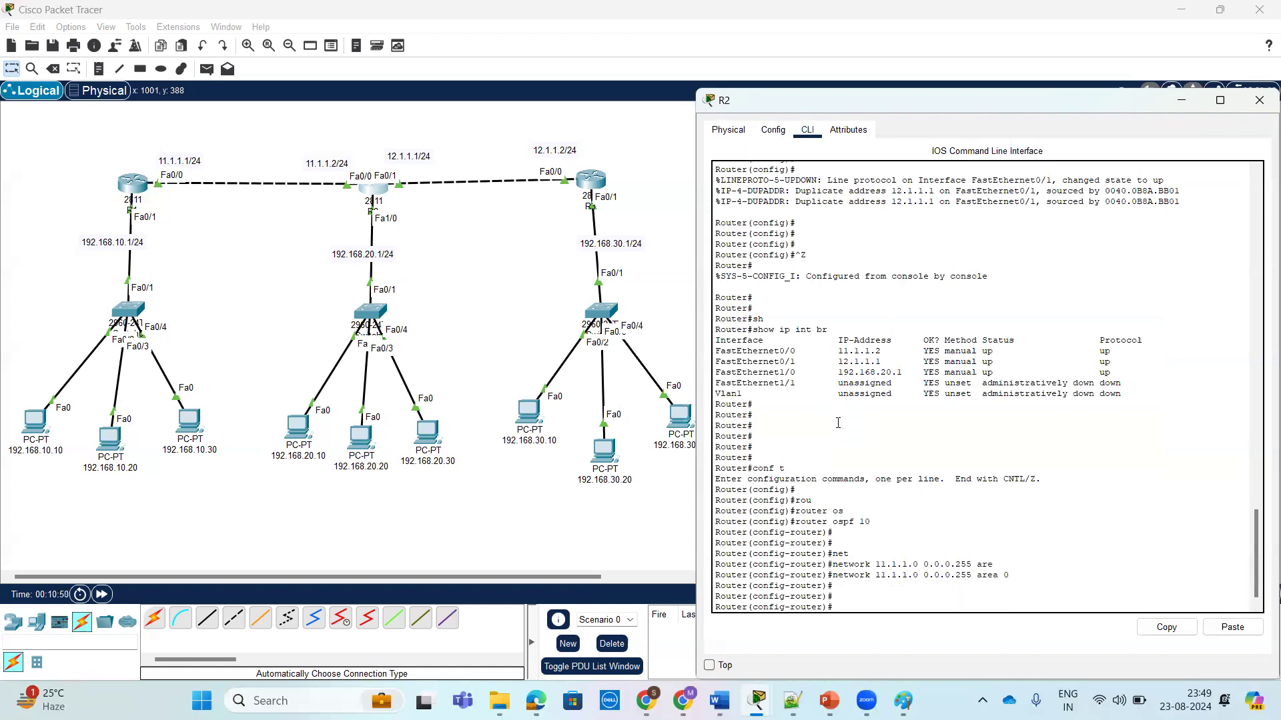
Step: Advertise network 12.1.1.0 with wildcard 0.0.0.255 in area 0 of R2's OSPF process
text(net)
key(Tab)
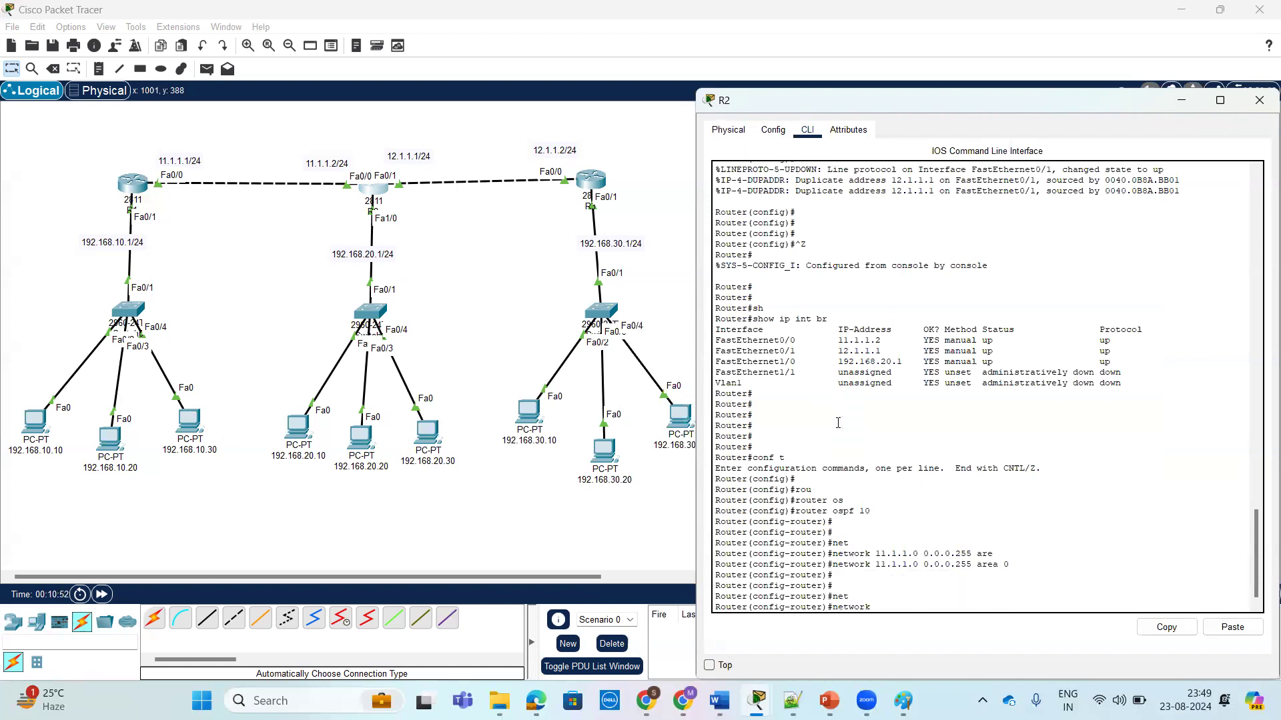
text(12.1.1.0 0.0.0.255)
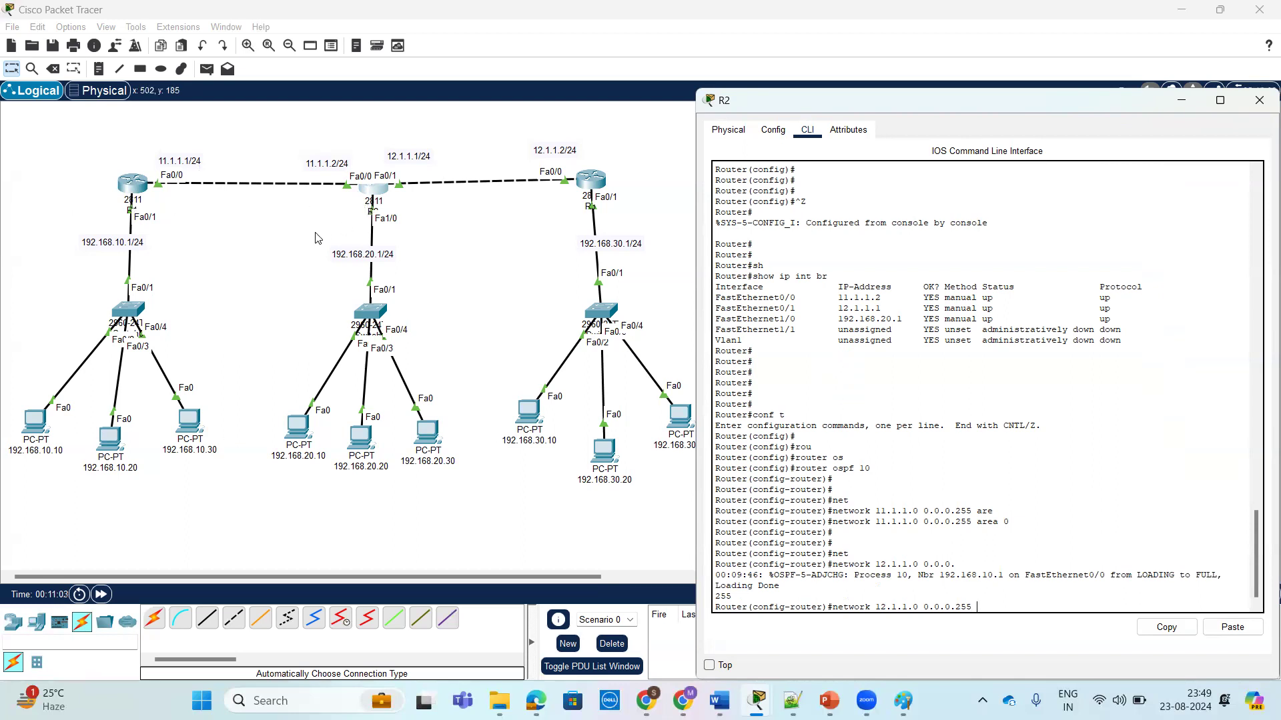
text(are)
key(Tab)
text(0)
key(Return)
key(Return)
key(Return)
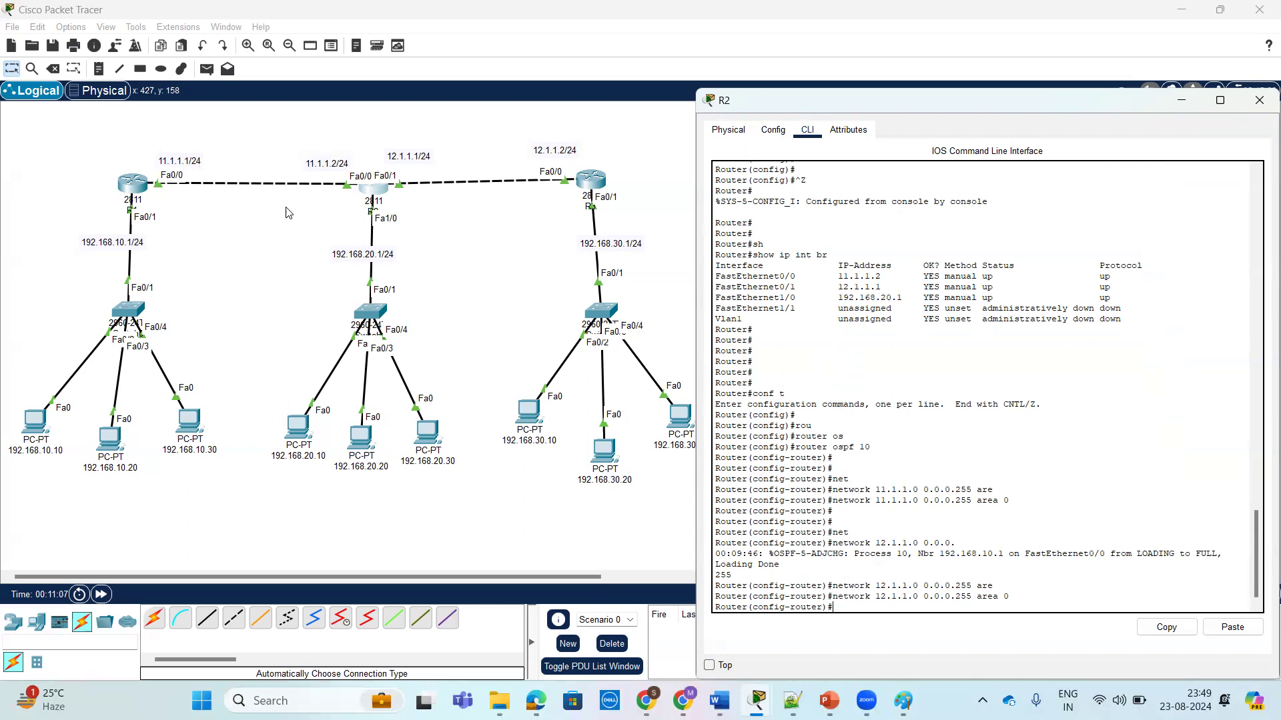
Step: Advertise network 192.168.20.0 with wildcard 0.0.0.255 in area 0 of R2's OSPF process
text(net)
key(Tab)
text(192.168.)
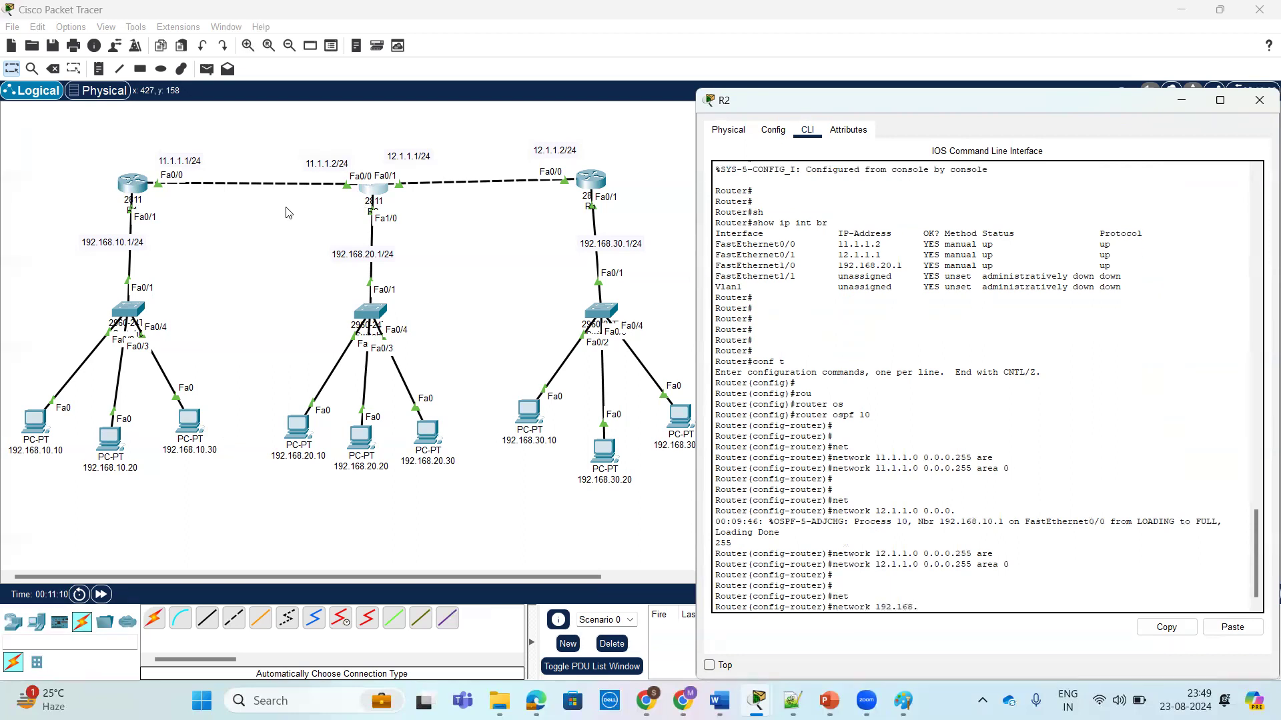
text(20.0 0.0.0.255 are)
key(Tab)
text(0)
key(Return)
key(Return)
key(Return)
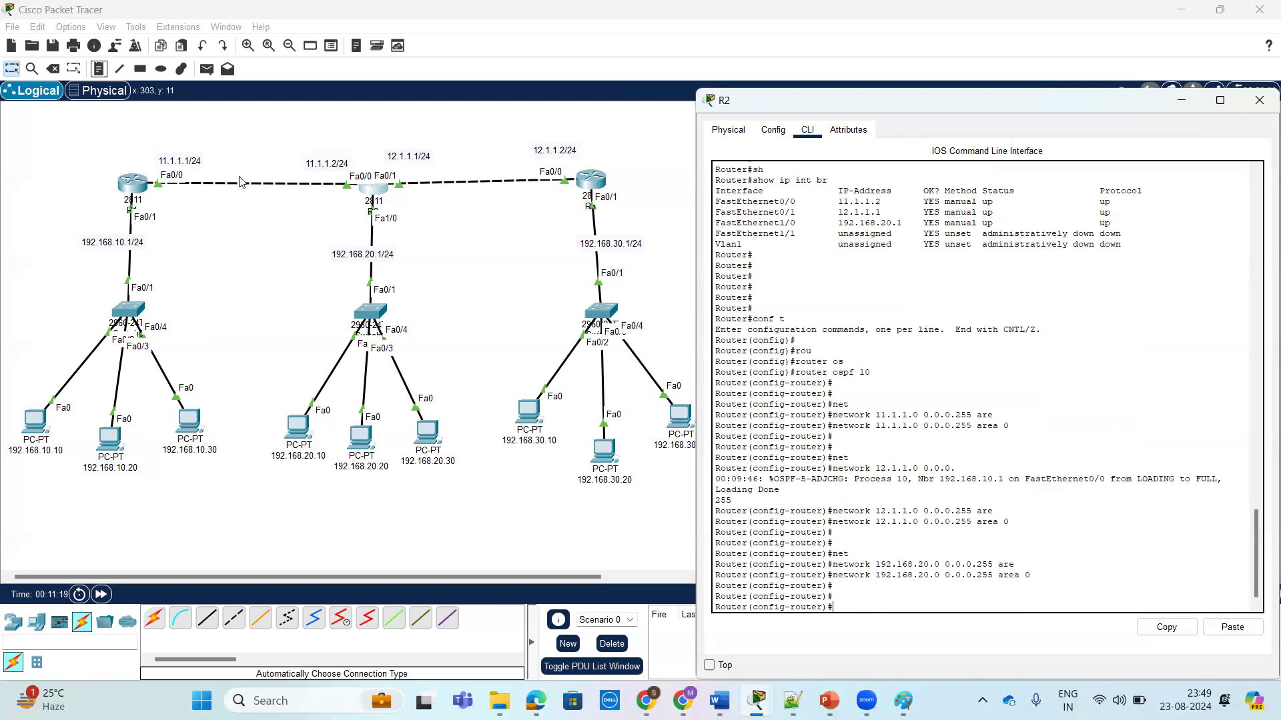
Step: Open the command line of R3 and enter global configuration mode with conf t
click(592, 181)
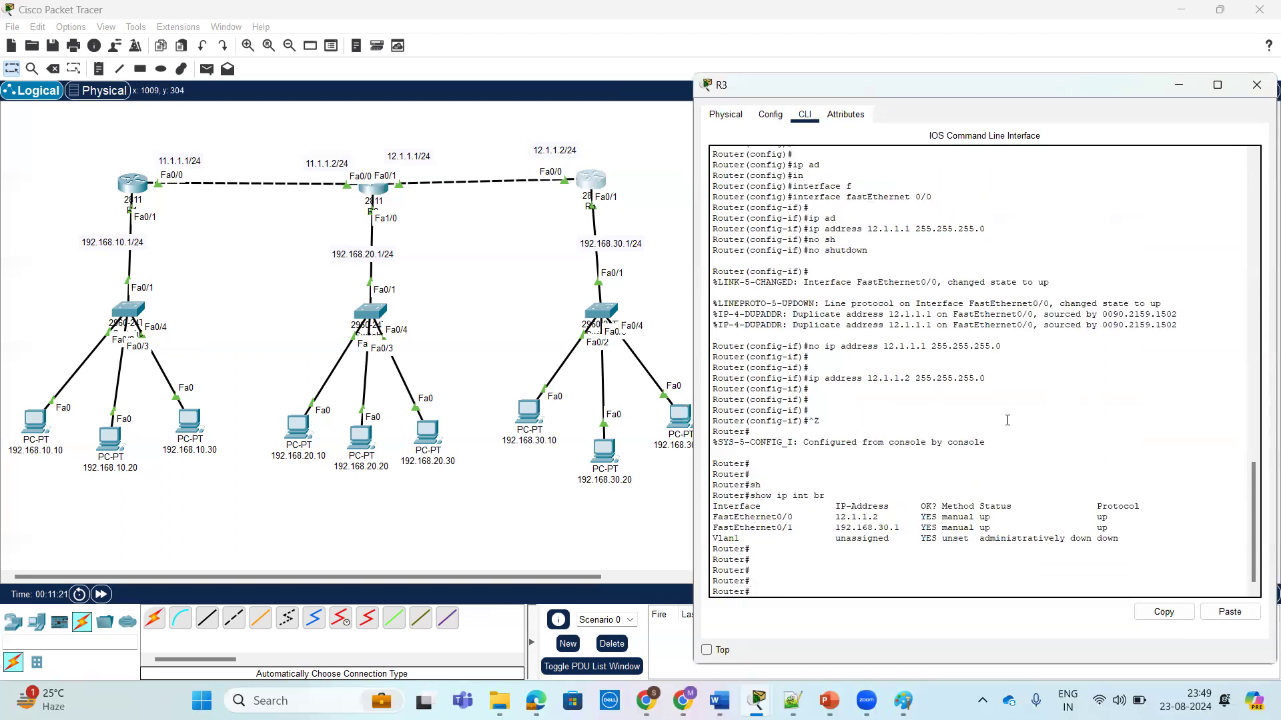
key(Return)
key(Return)
text(c)
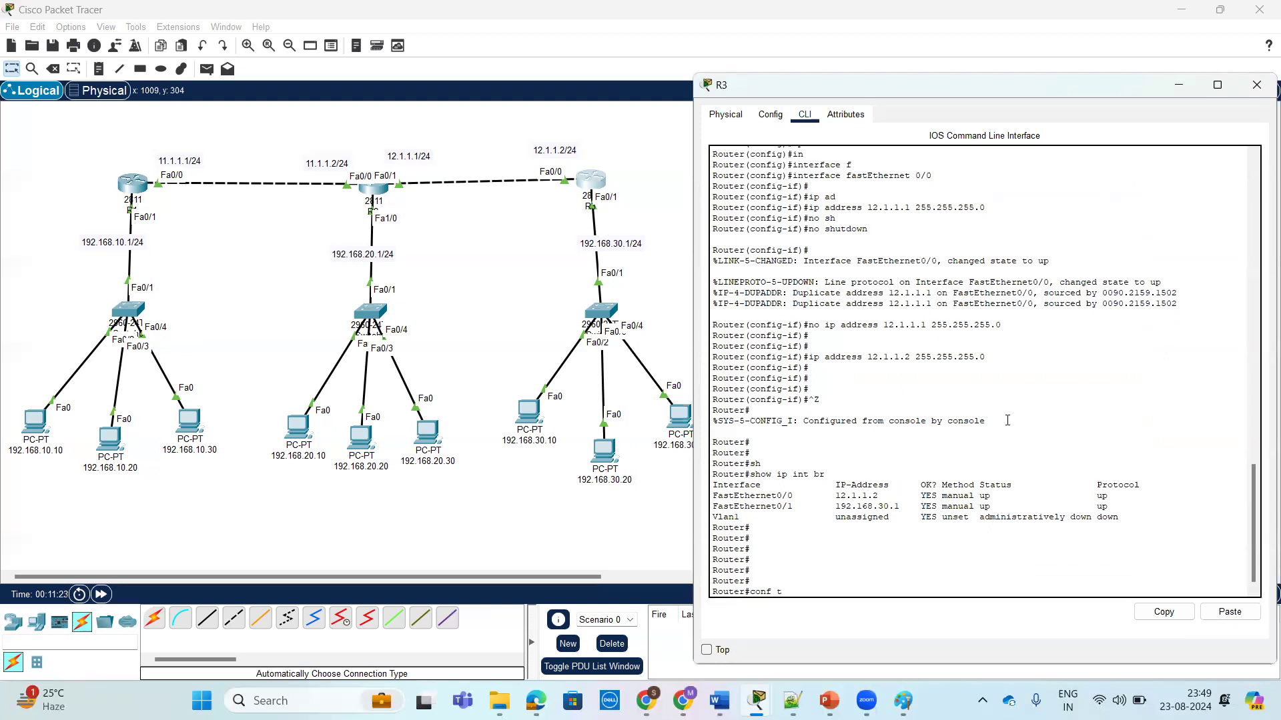
text(onf t)
key(Return)
key(Return)
text(in)
key(Tab)
text(f)
key(Tab)
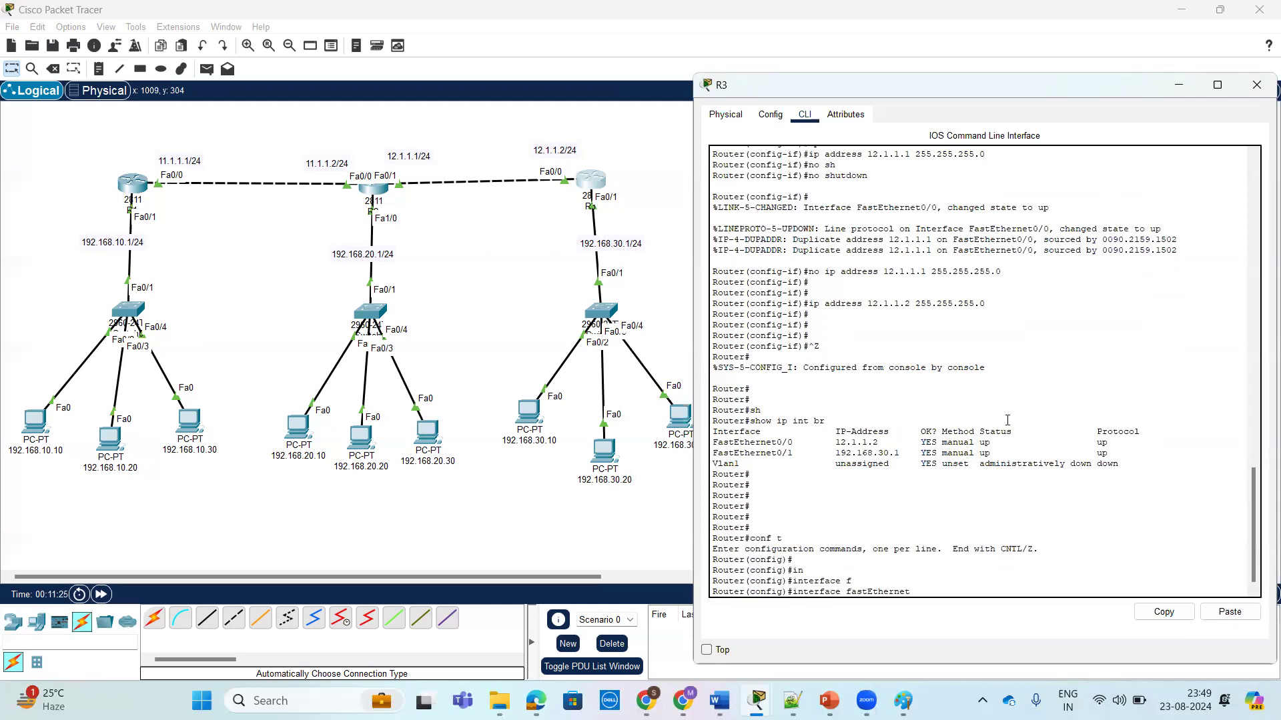
text(0)
key(BackSpace)
key(BackSpace)
key(BackSpace)
key(BackSpace)
key(BackSpace)
key(BackSpace)
key(BackSpace)
key(BackSpace)
key(BackSpace)
key(BackSpace)
key(BackSpace)
key(BackSpace)
key(BackSpace)
key(BackSpace)
key(BackSpace)
key(BackSpace)
key(BackSpace)
key(BackSpace)
key(BackSpace)
key(BackSpace)
key(Return)
key(Return)
Step: Start OSPF process 10 on R3 with router ospf 10
text(rou)
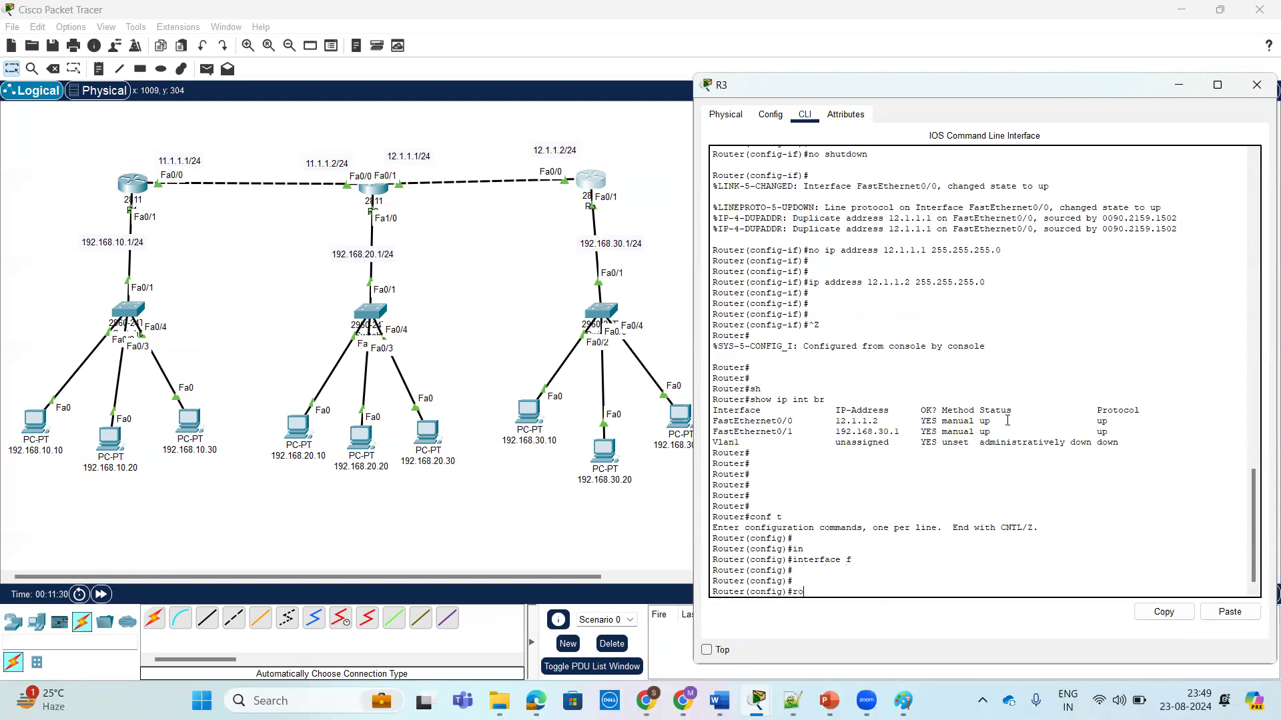
key(Tab)
text(os)
key(Tab)
text(1)
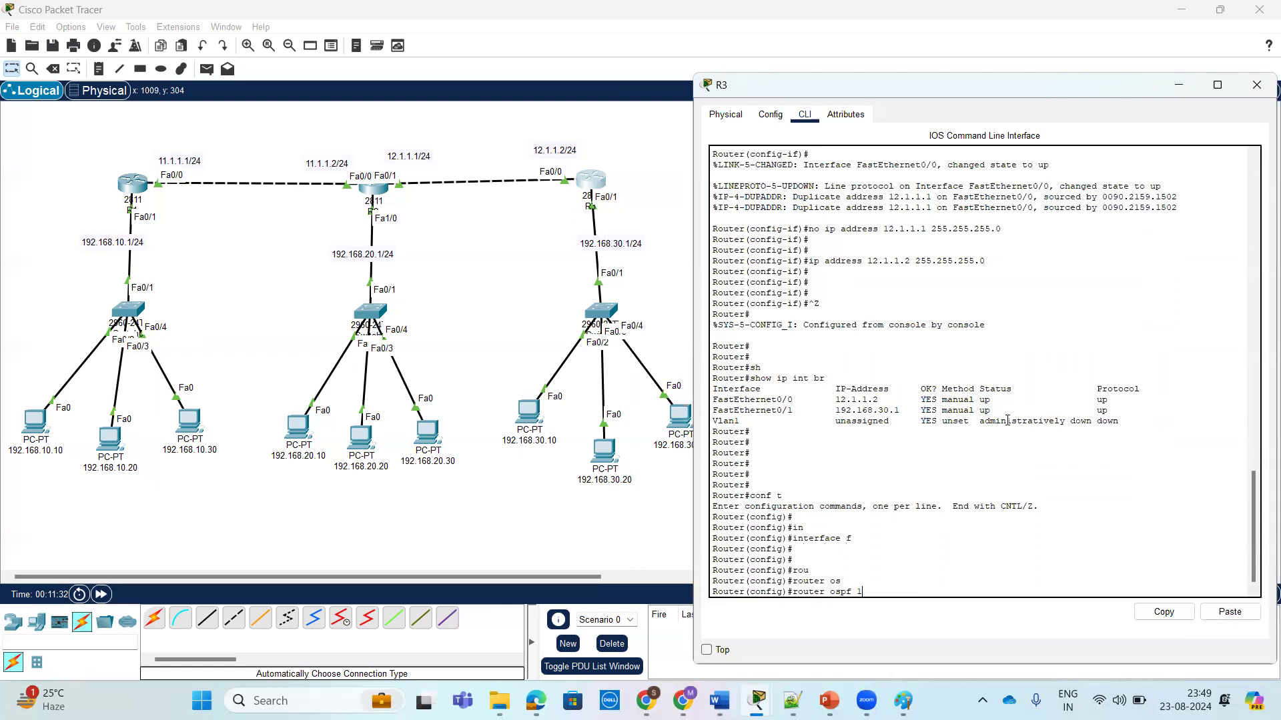
text(0)
key(Return)
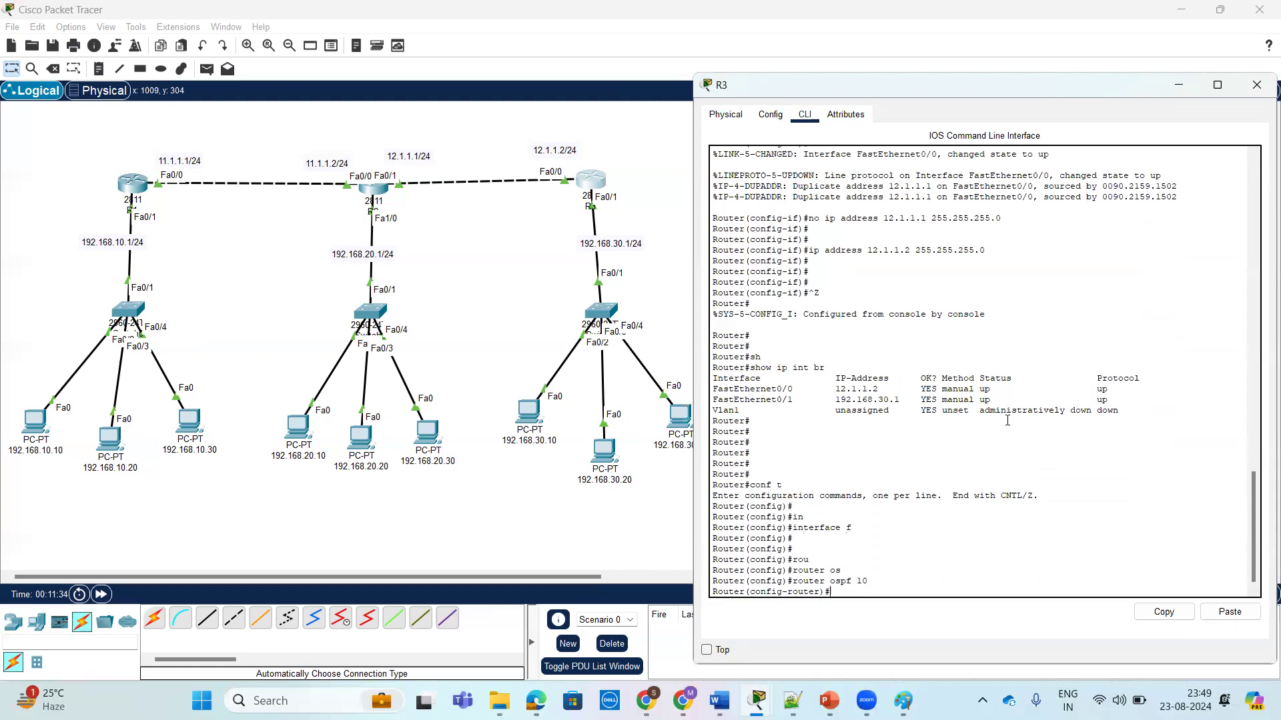
Step: Advertise network 12.1.1.0 with wildcard 0.0.0.255 in area 0 of R3's OSPF process
text(net)
key(Tab)
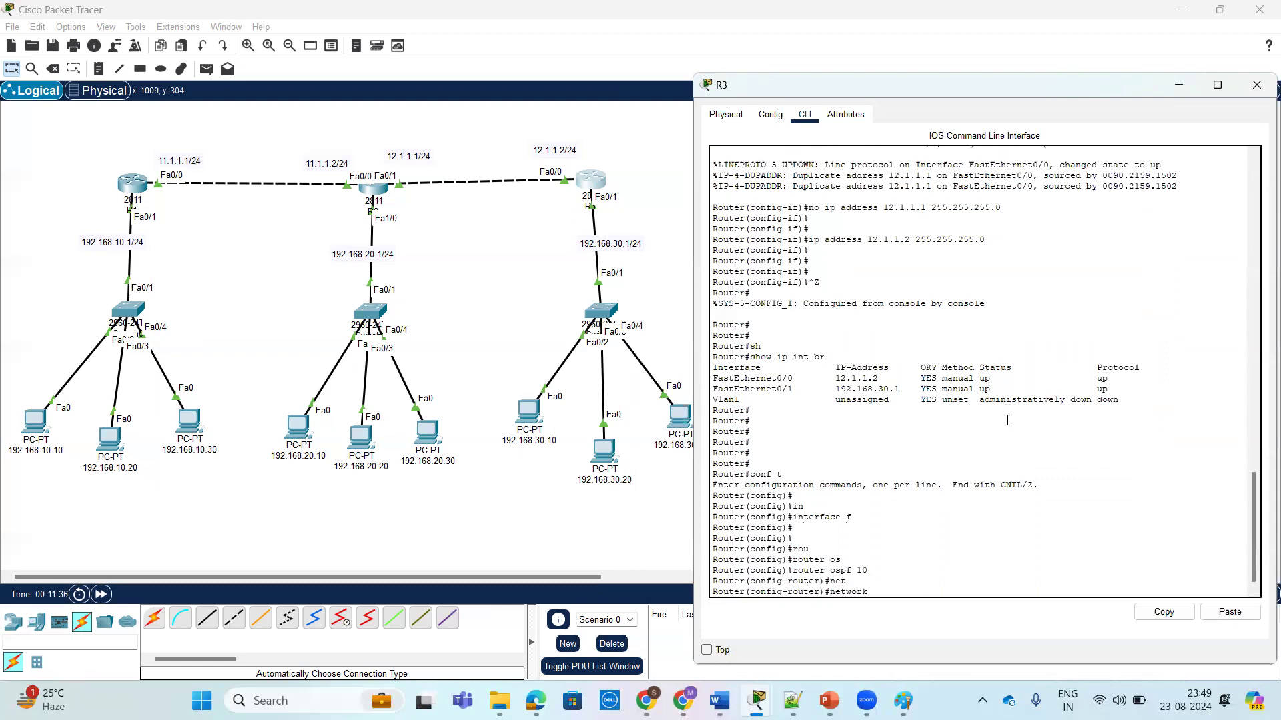
text(12.1.1.0 0.0.0.255 are)
key(Tab)
text(0)
key(Return)
key(Return)
key(Return)
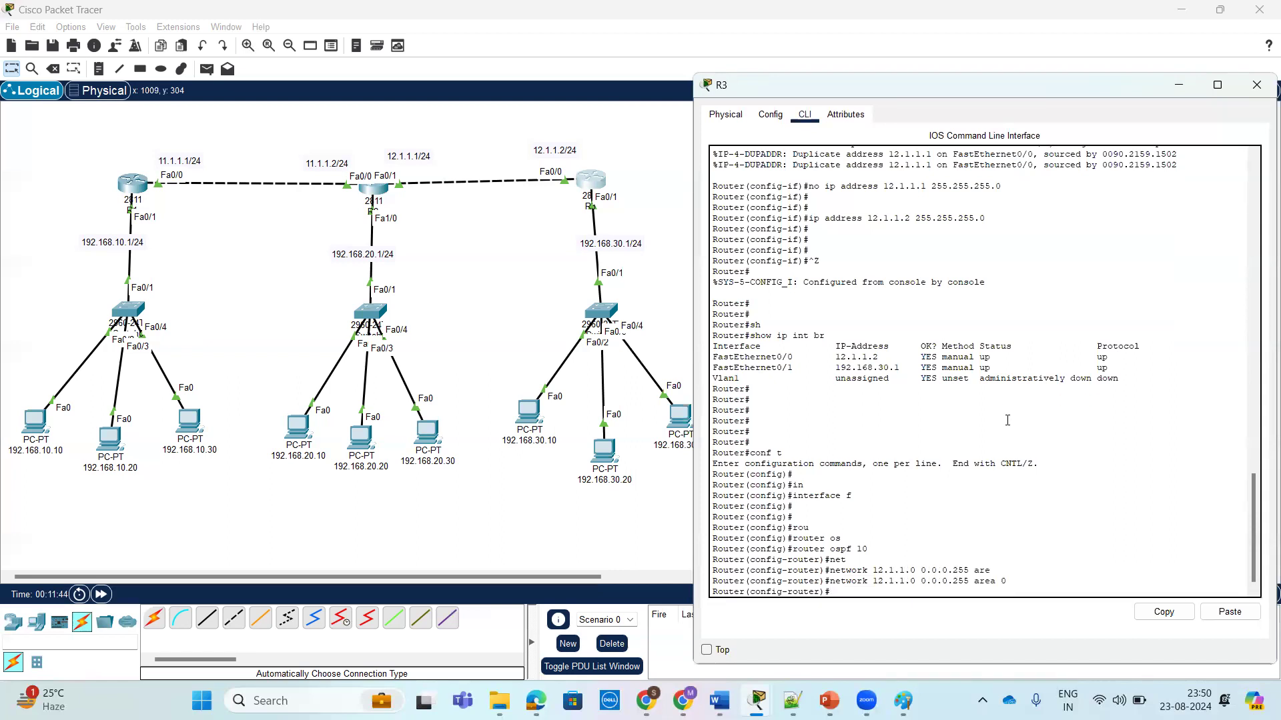
Step: Advertise network 192.168.30.0 with wildcard 0.0.0.255 in area 0 of R3's OSPF process
text(net)
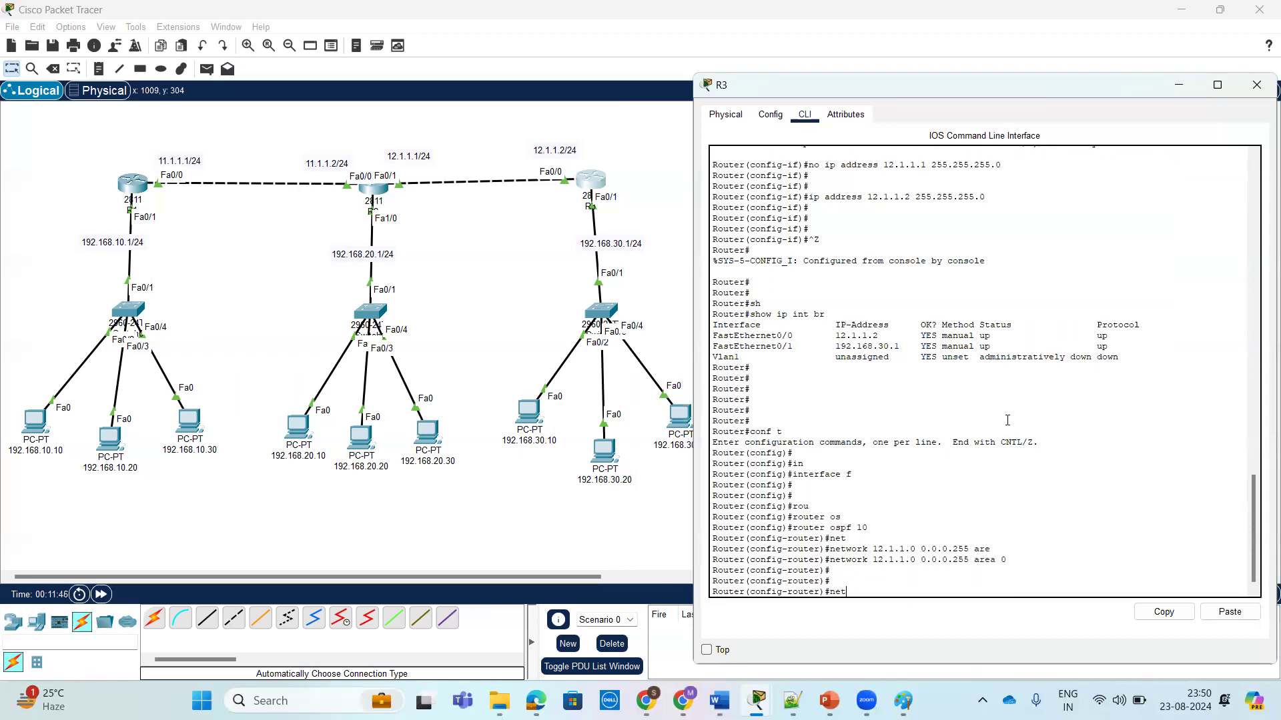
key(Tab)
text(192.16)
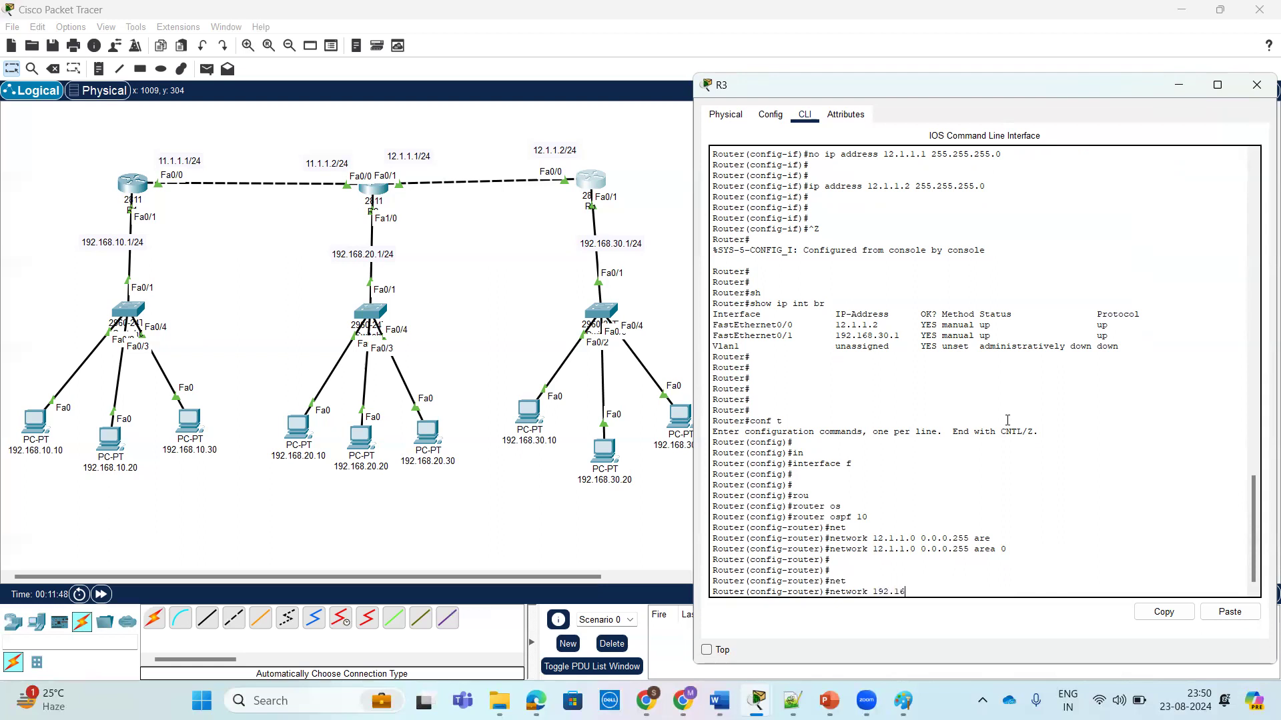
text(8.30.0 0.0.0.255 area 0)
key(Return)
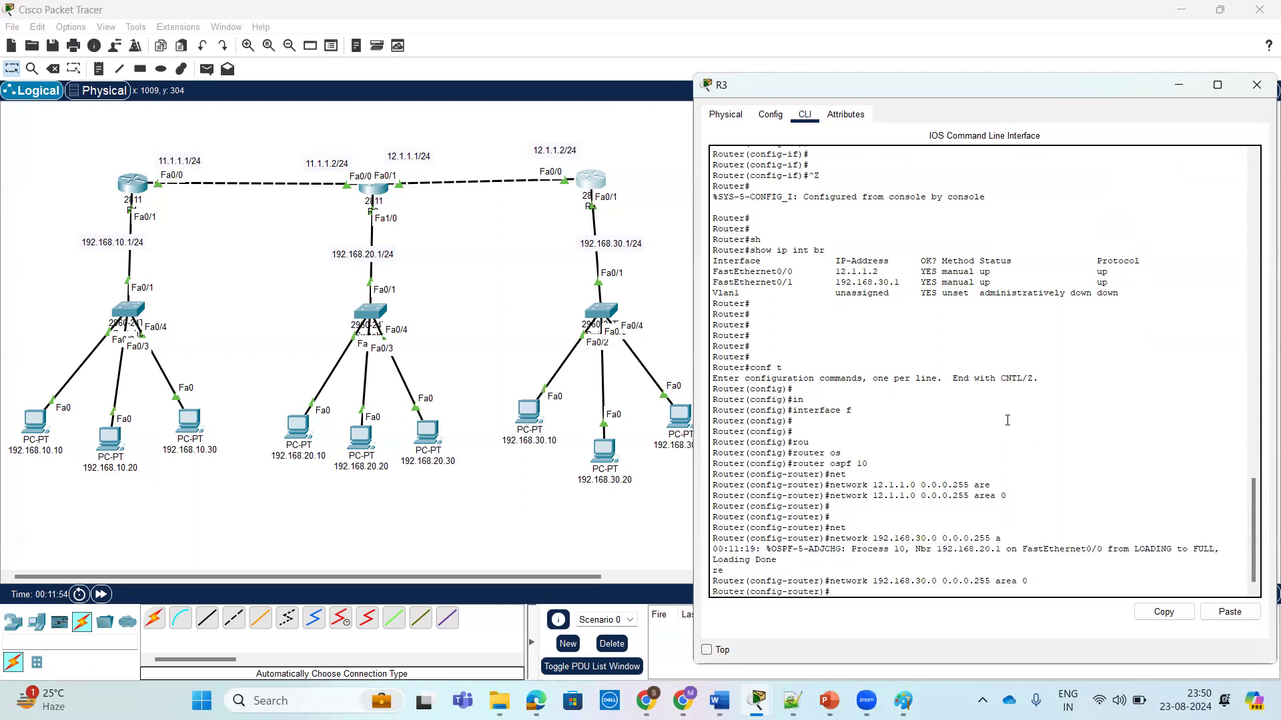
key(Return)
key(Return)
key(Return)
key(Return)
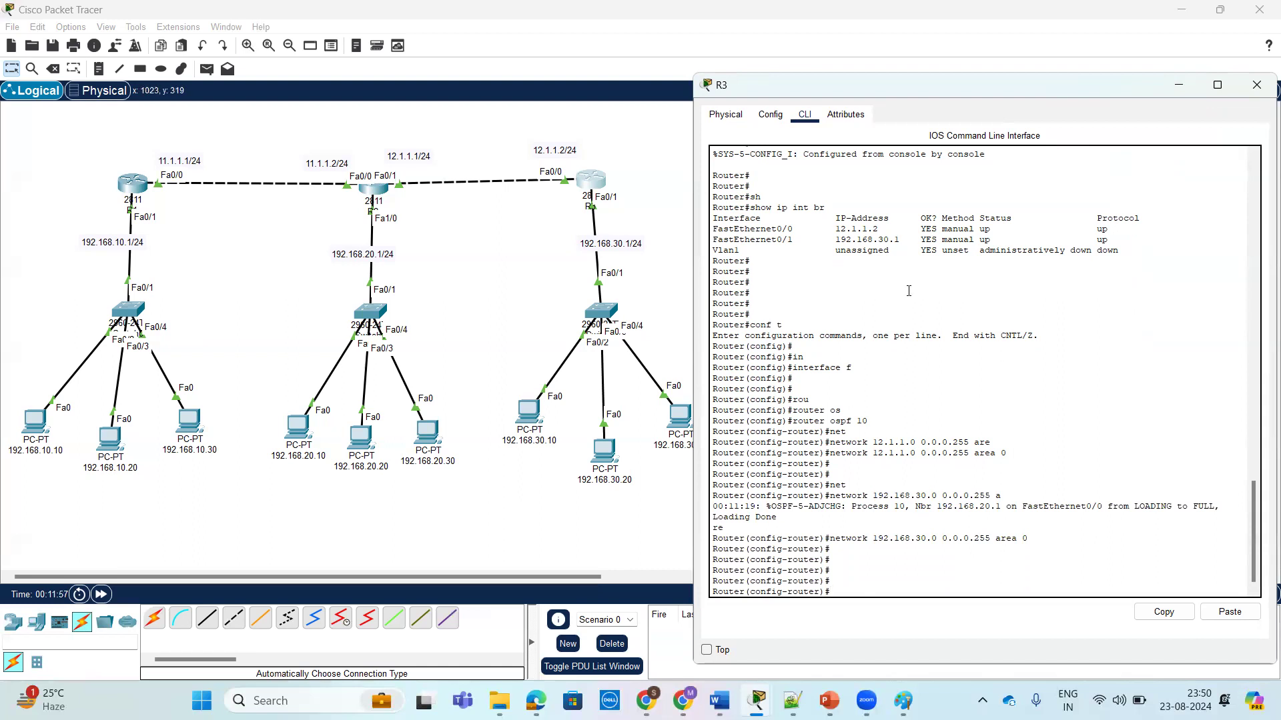
Step: Return R3 to privileged mode and list its OSPF-learned routes with show ip route ospf
key(ctrl+z)
key(Return)
key(Return)
key(Return)
text(s)
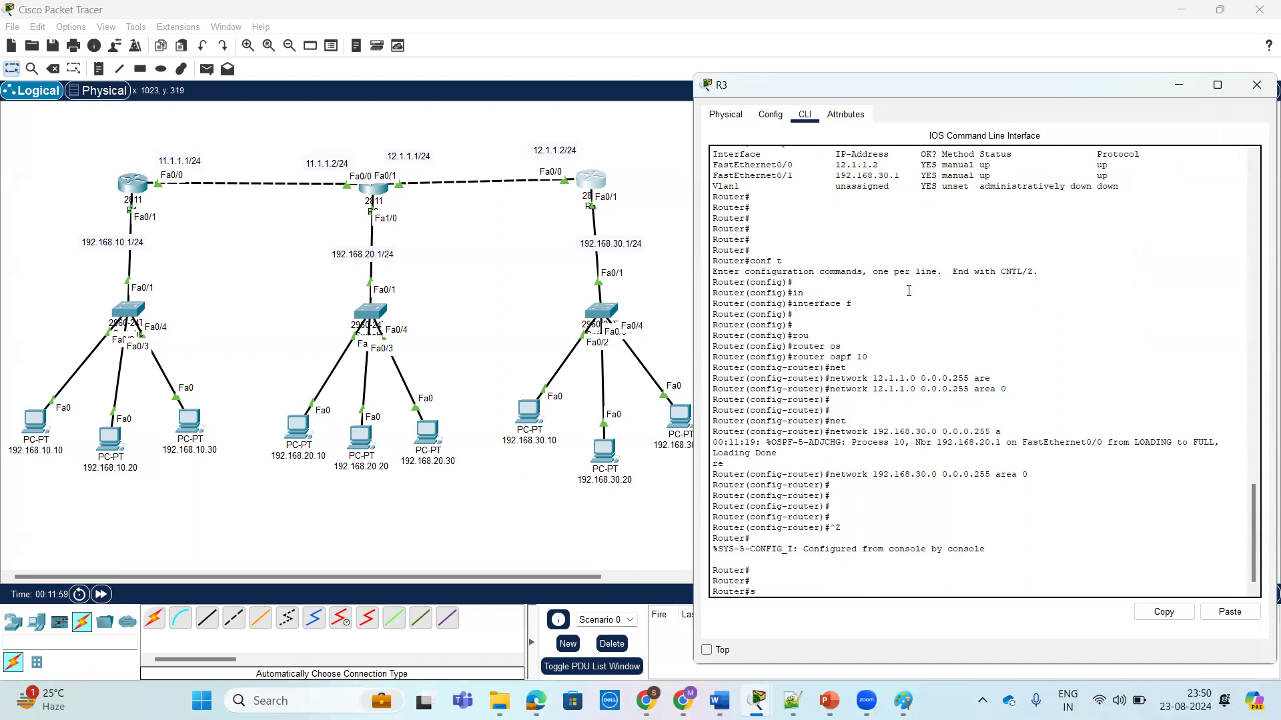
text(h)
key(Tab)
text(ip rou)
key(Tab)
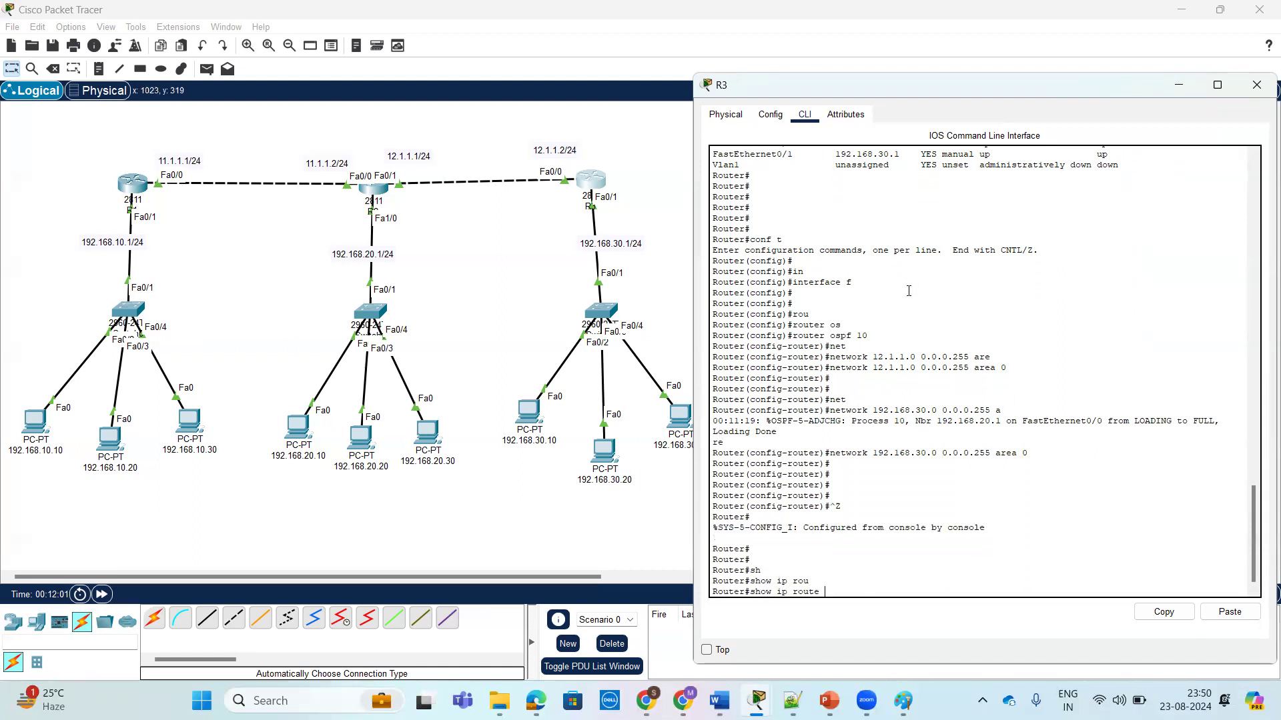
text(os)
key(Tab)
key(Return)
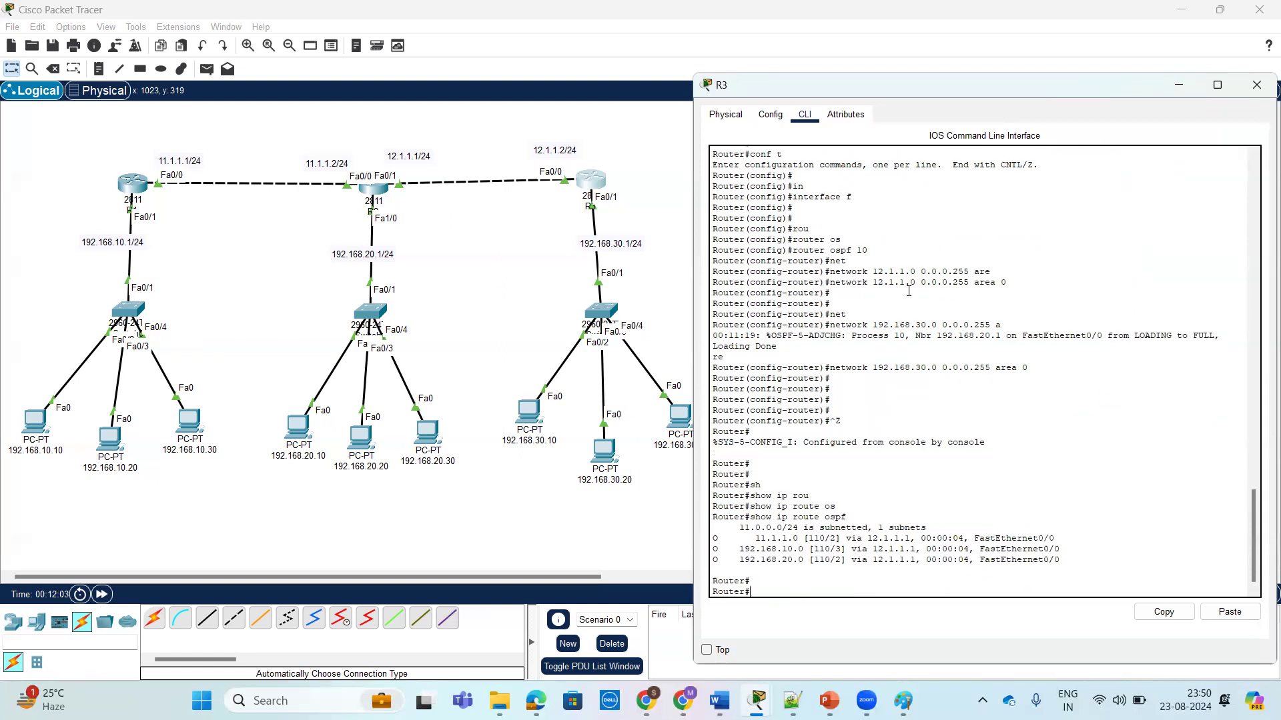
key(Return)
key(Return)
key(Return)
key(Return)
drag(781, 518, 793, 529)
click(780, 517)
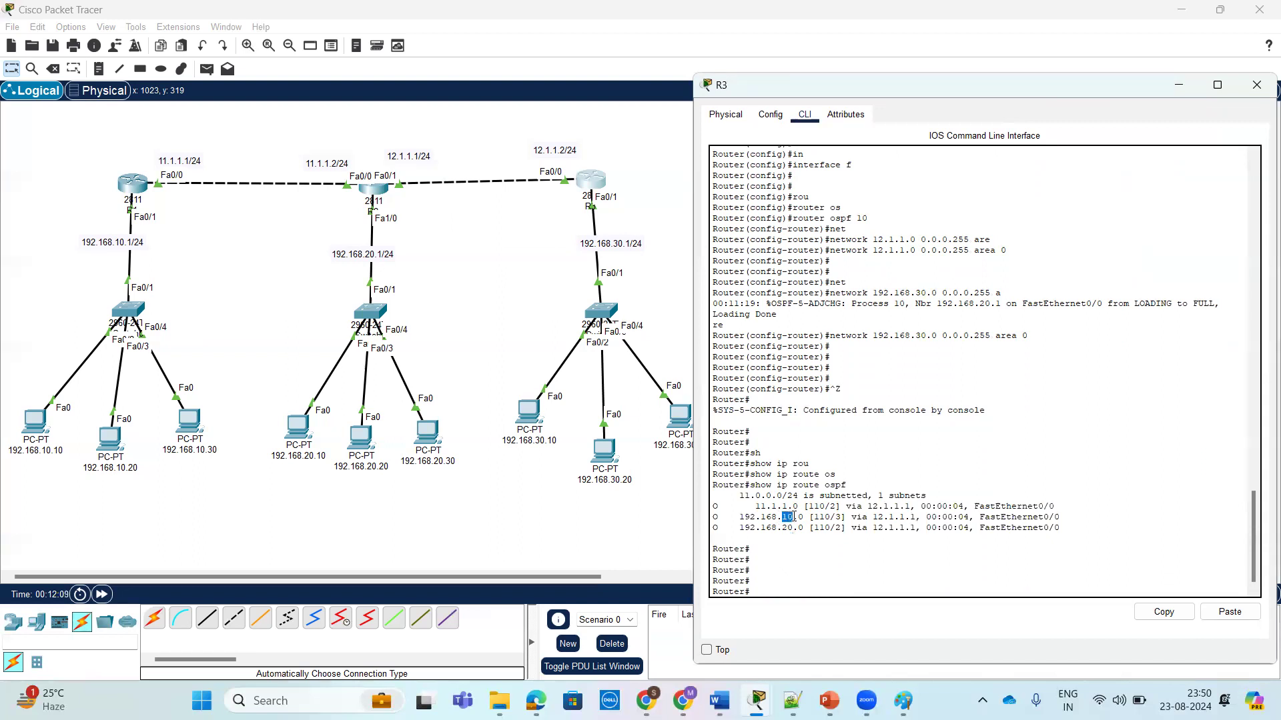
Step: Display the full routing table of R3 with show ip route and examine its LAN network entries
key(Return)
key(Return)
key(Return)
text(sh)
key(Tab)
text(ip rou)
key(Tab)
key(Return)
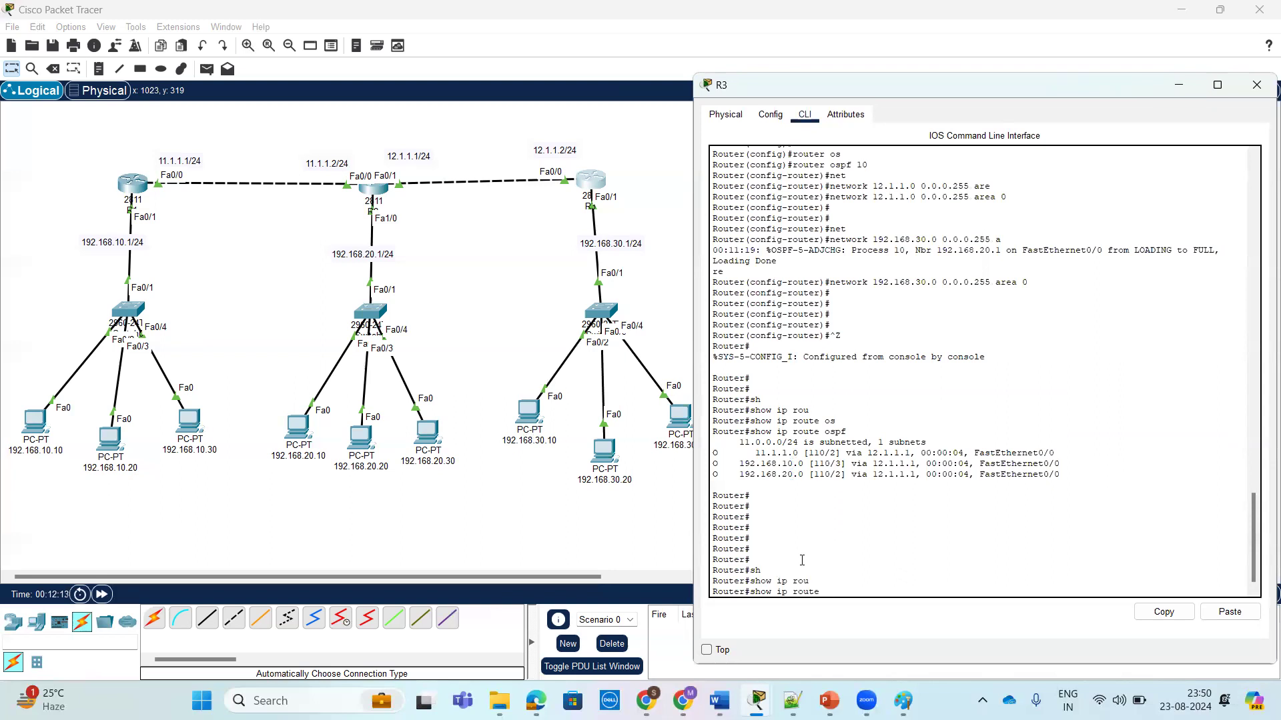
key(Return)
key(Return)
key(Return)
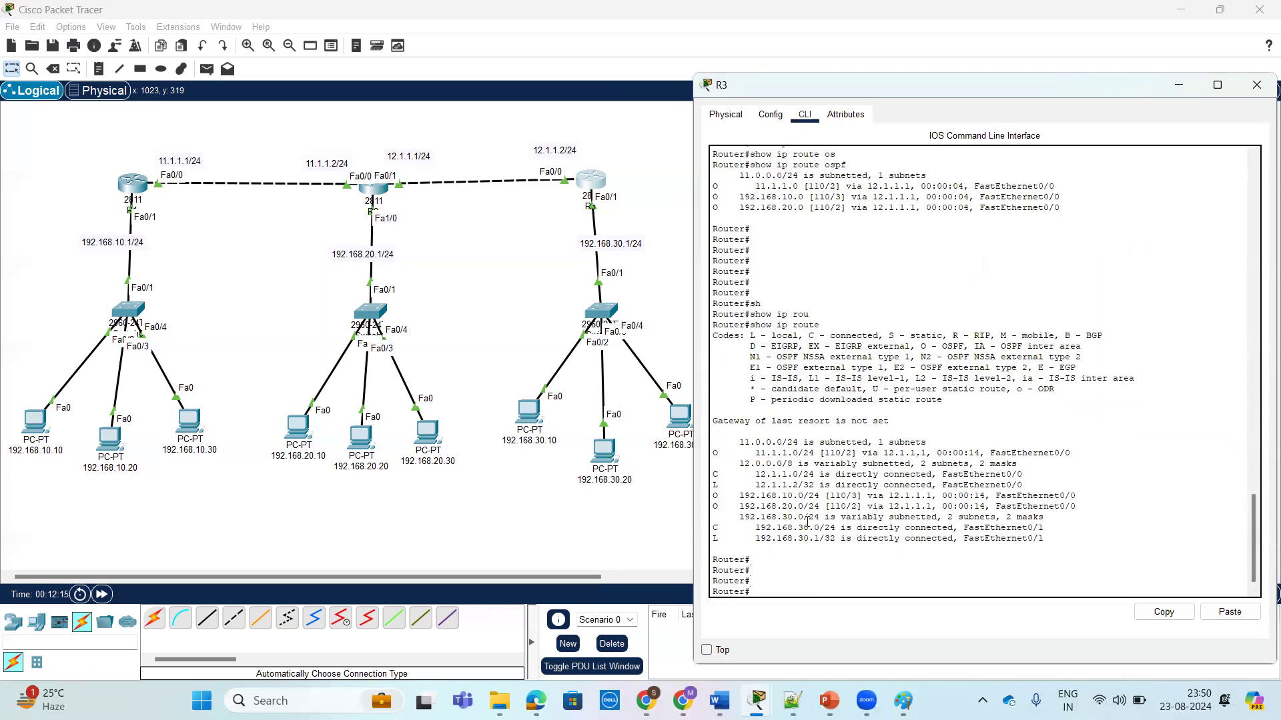
drag(782, 496, 809, 538)
Step: Return R2 to privileged mode and list its OSPF-learned routes with show ip route ospf
click(375, 193)
key(Return)
key(Return)
key(Return)
key(ctrl+z)
key(Return)
key(Return)
key(Return)
text(sh)
key(Tab)
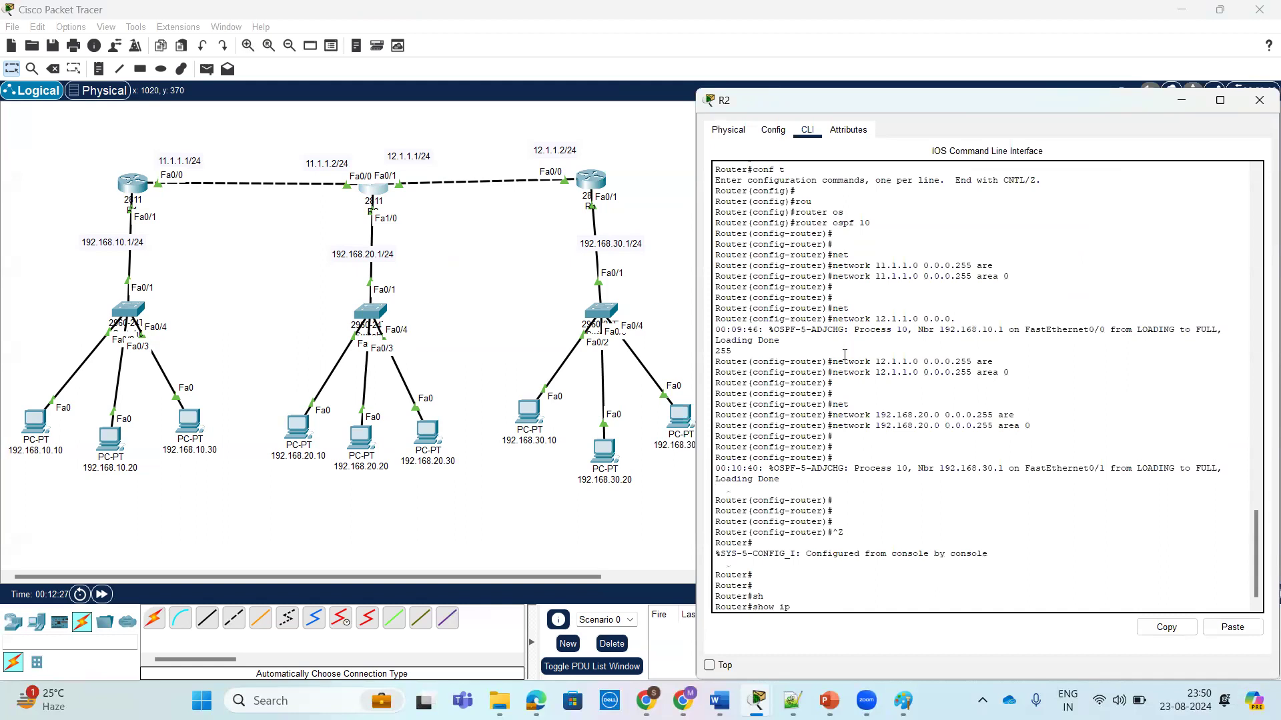
text(ip rou)
key(Tab)
text(os)
key(Tab)
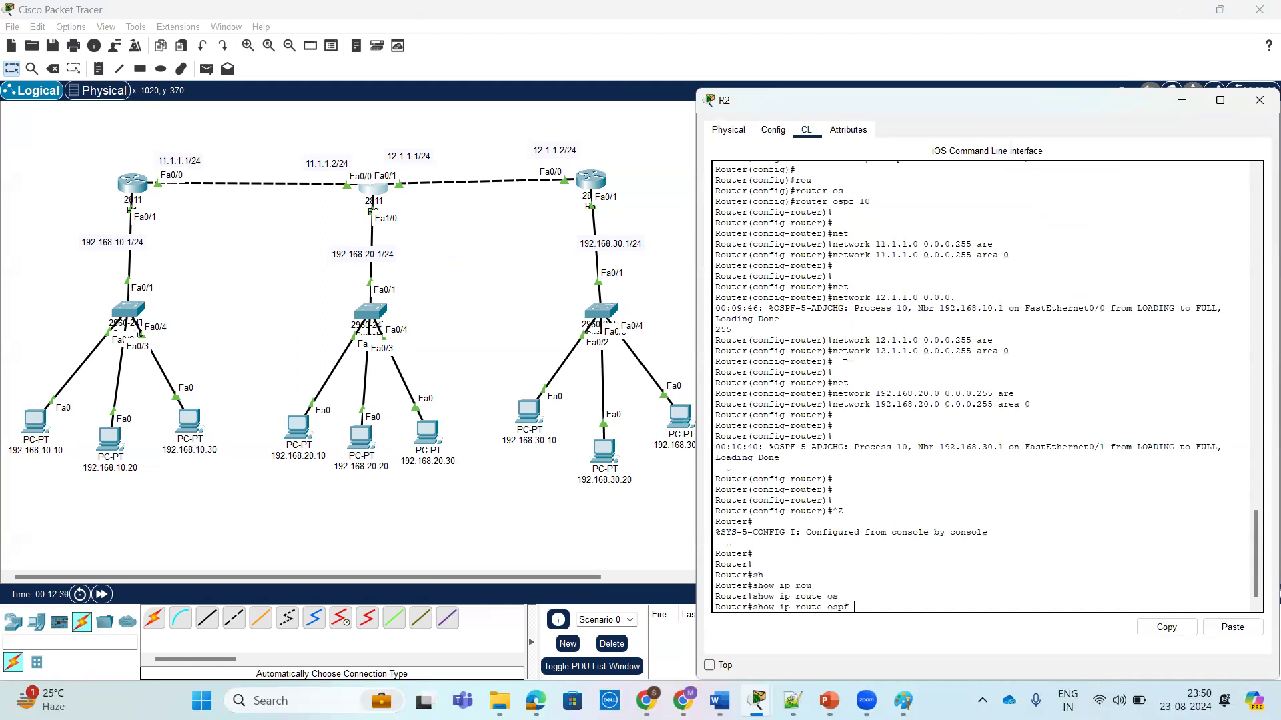
key(Return)
key(Return)
key(Return)
key(Return)
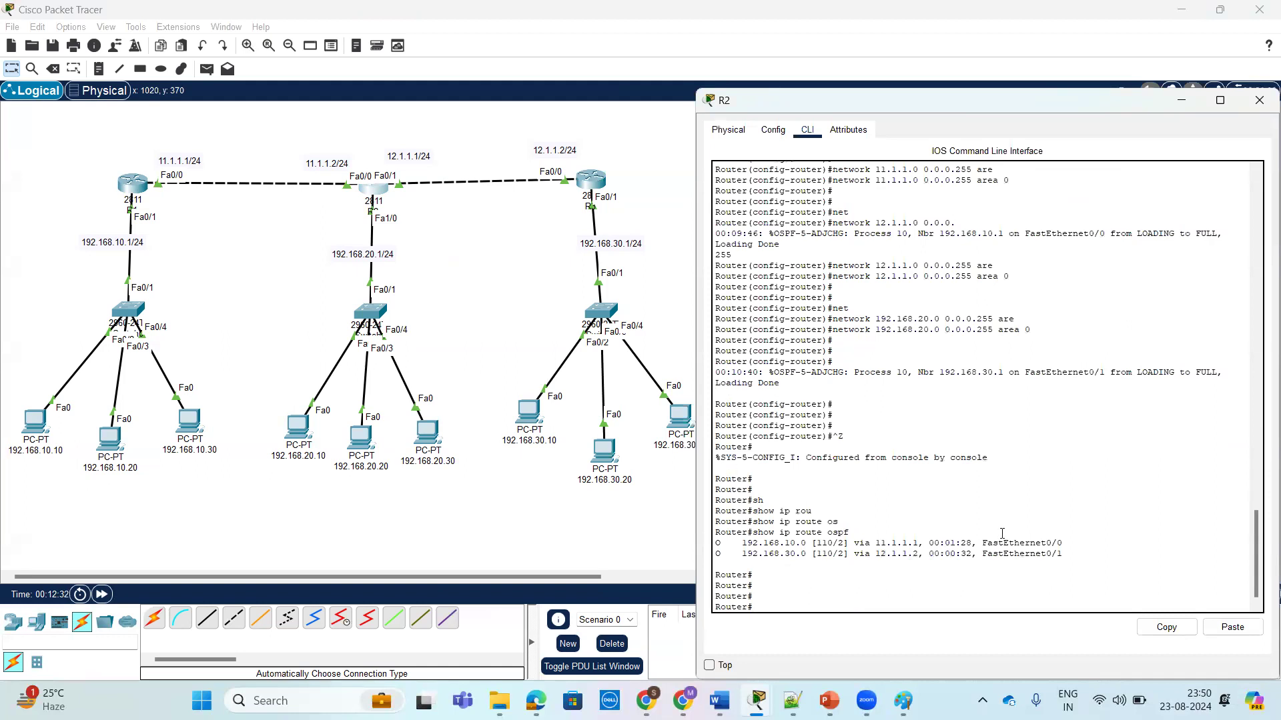
Step: Open the command line of R1 and list its OSPF-learned routes with show ip route ospf
click(133, 193)
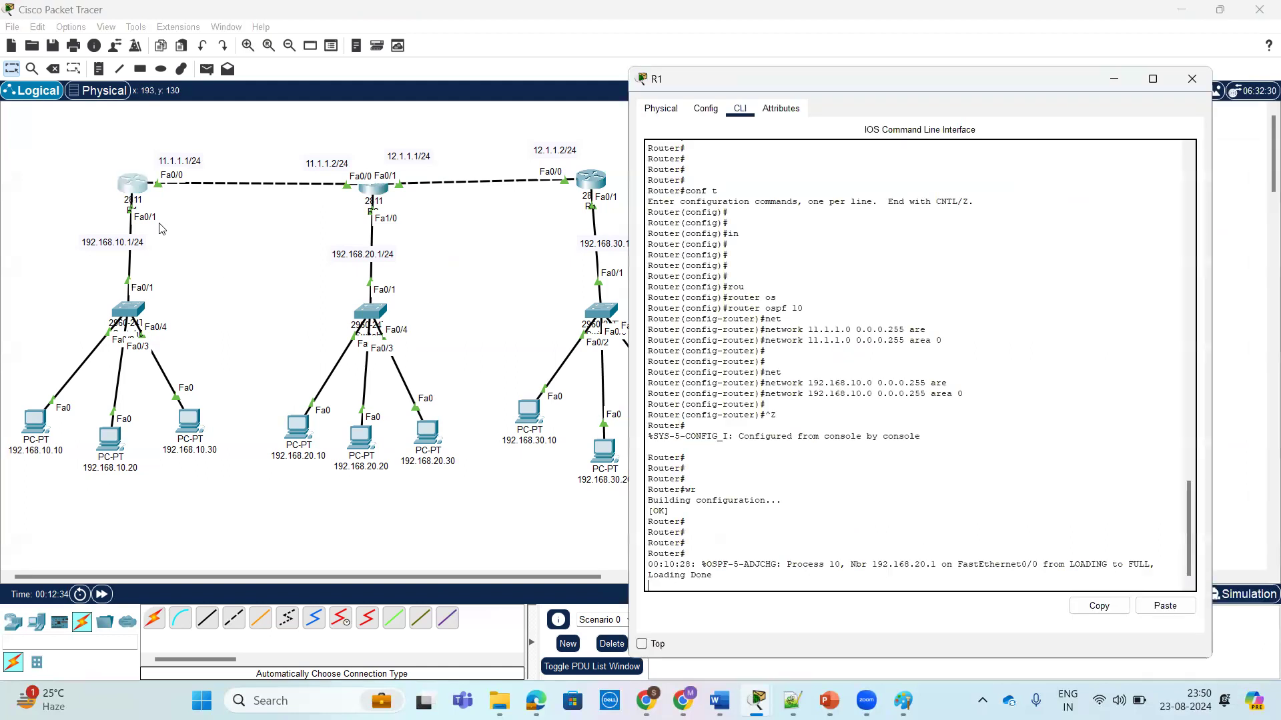
key(Return)
key(Return)
key(Return)
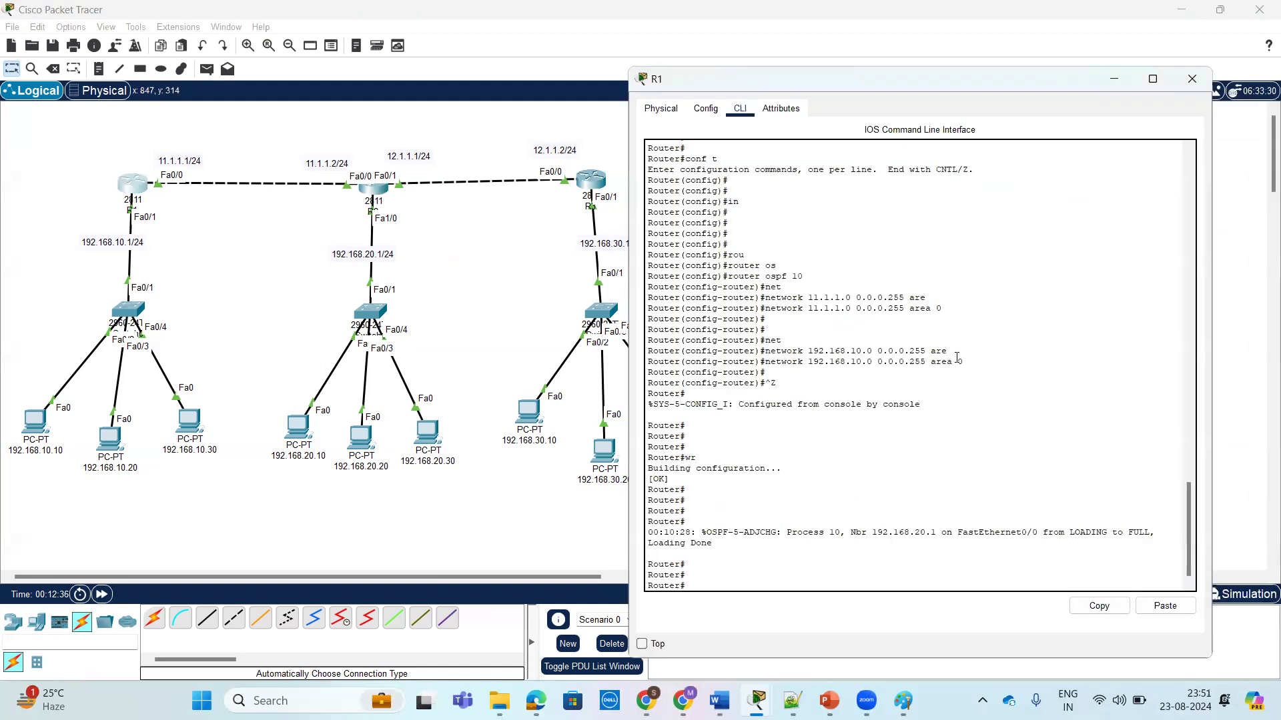
text(sh)
key(Tab)
text(ip rou)
key(Tab)
text(os)
key(Tab)
key(Return)
key(Return)
key(Return)
key(Return)
key(Return)
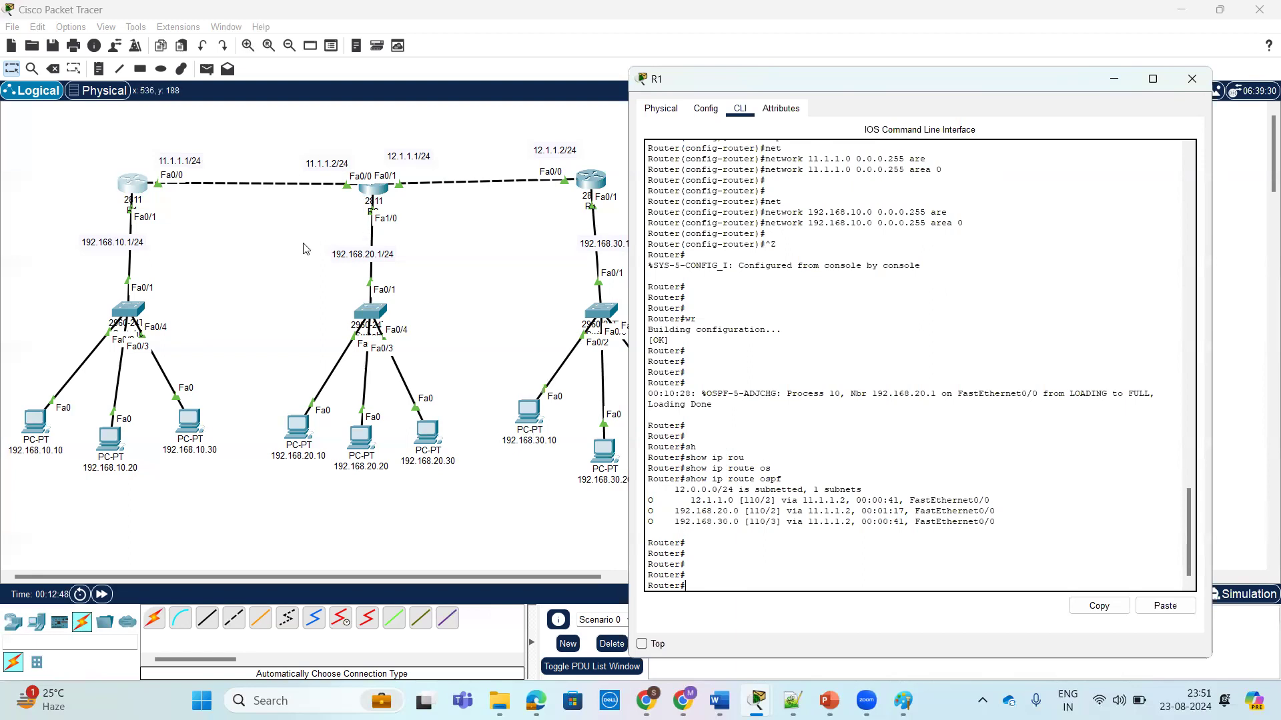
Step: Display the full routing table of R1 with show ip route and examine the 192.168.20.0 and 192.168.30.0 entries
click(35, 430)
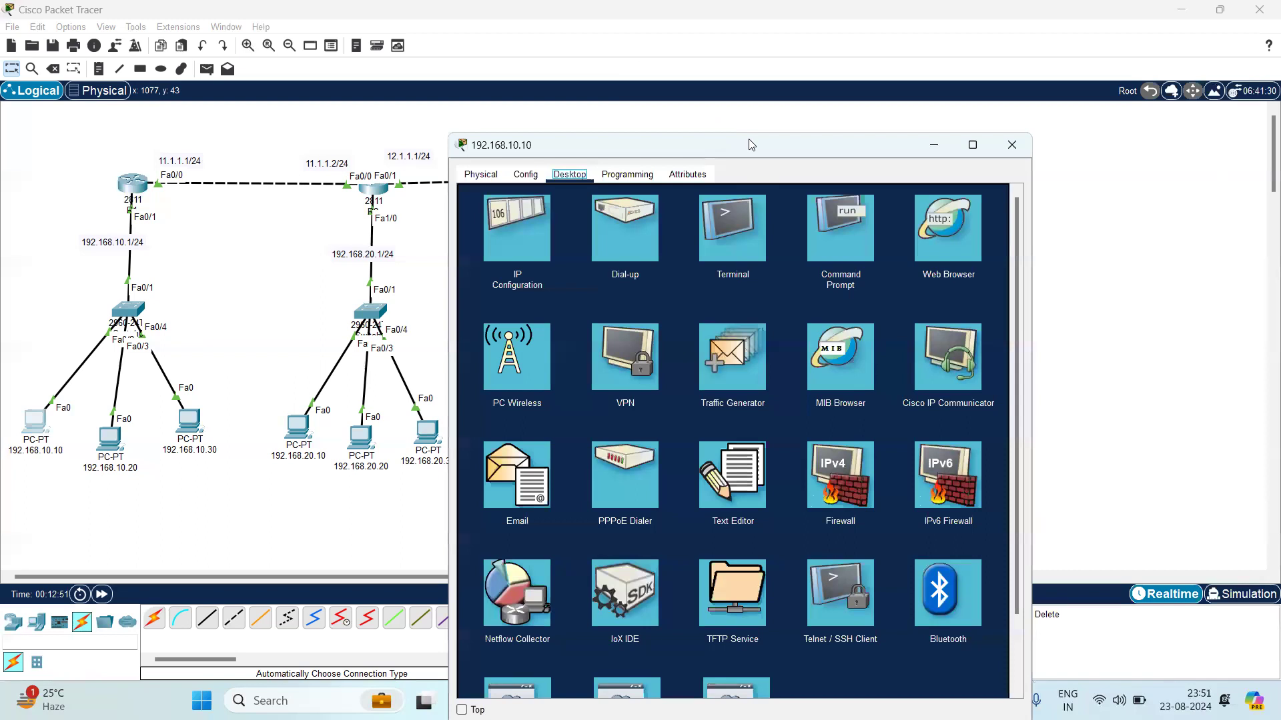
drag(752, 144, 932, 104)
click(133, 184)
key(Return)
key(Return)
key(Return)
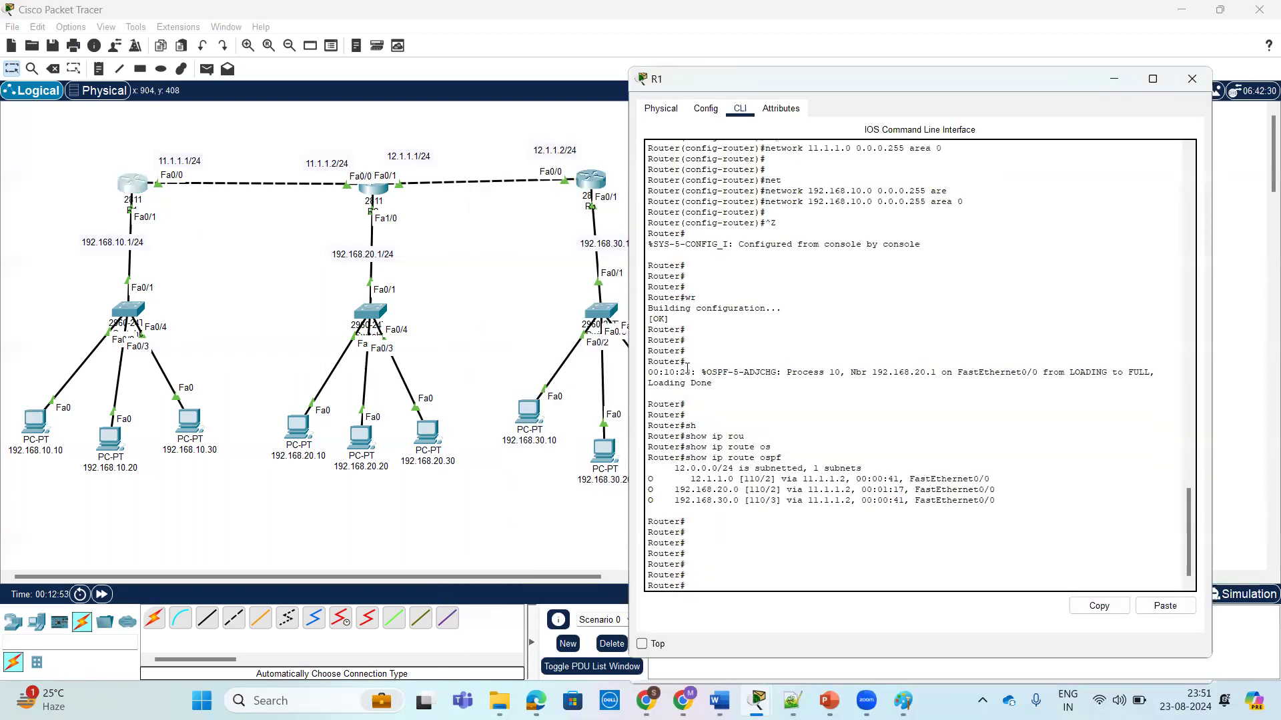
text(sh)
key(Tab)
text(ip rou)
key(Tab)
key(Return)
key(Return)
key(Return)
key(Return)
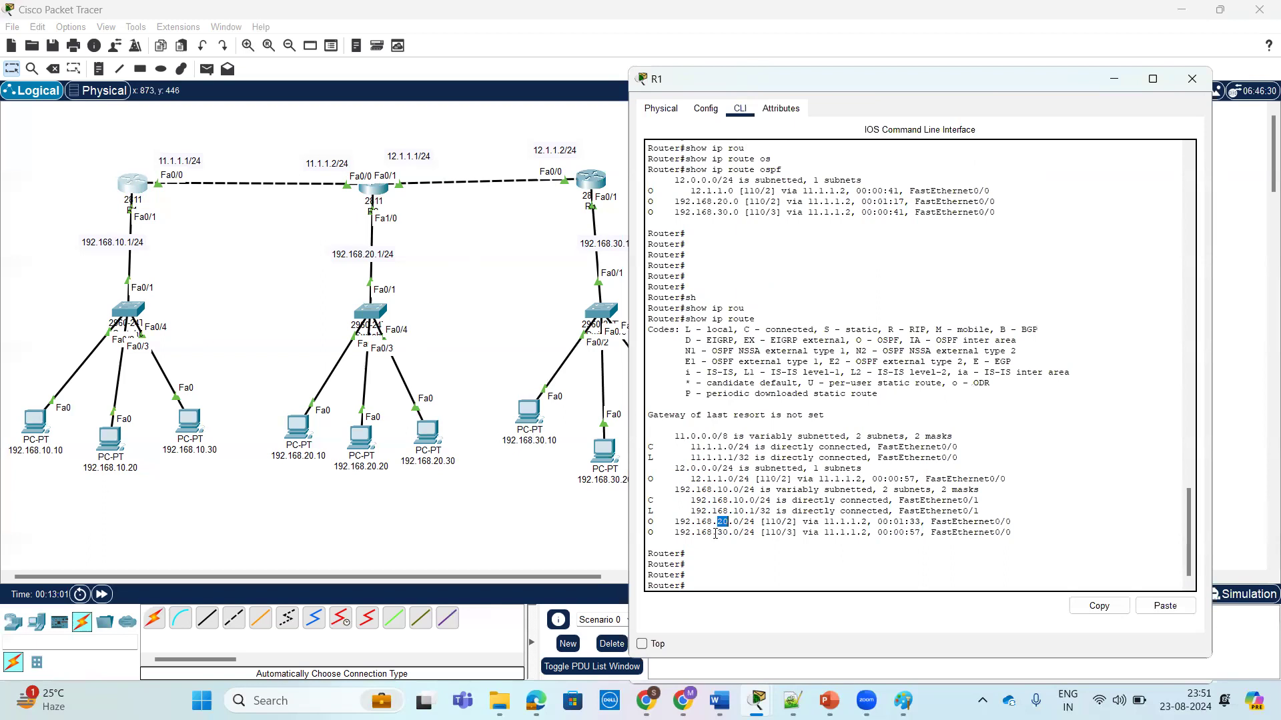
drag(717, 532, 731, 532)
drag(647, 522, 1013, 535)
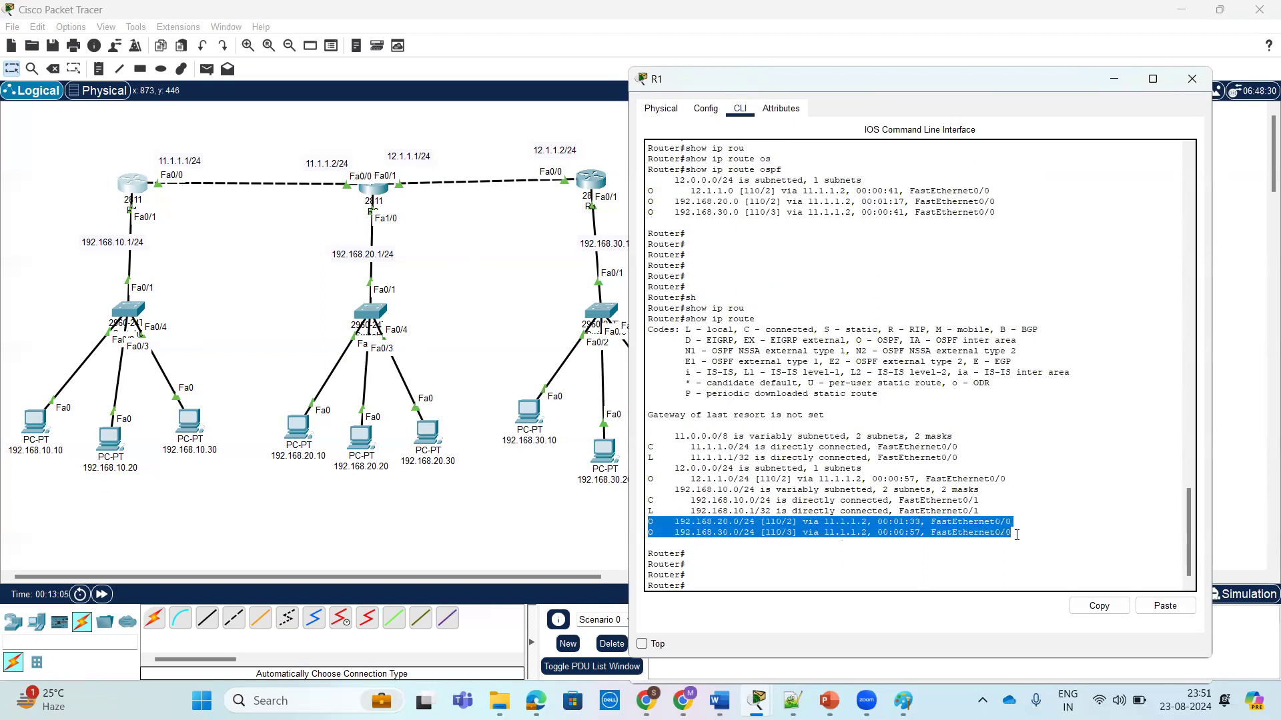
Step: Open the Command Prompt on PC 192.168.10.10 and ping 192.168.20.10
click(33, 422)
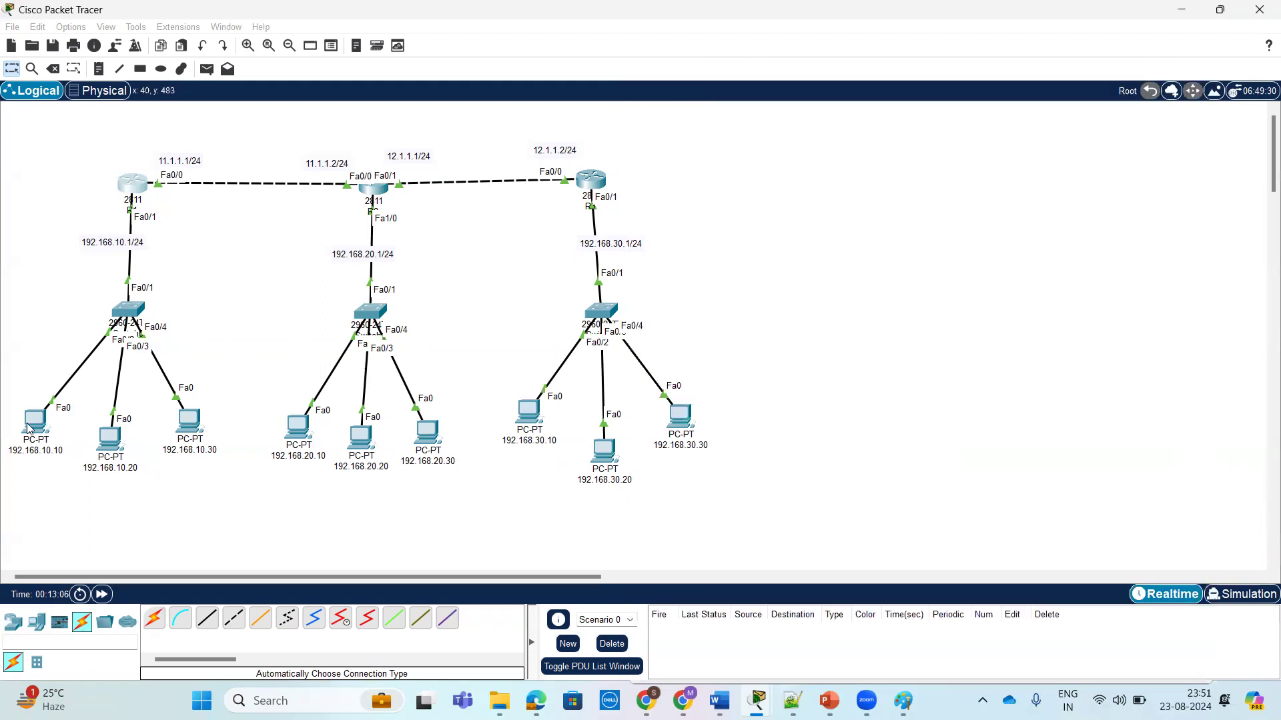
click(1005, 210)
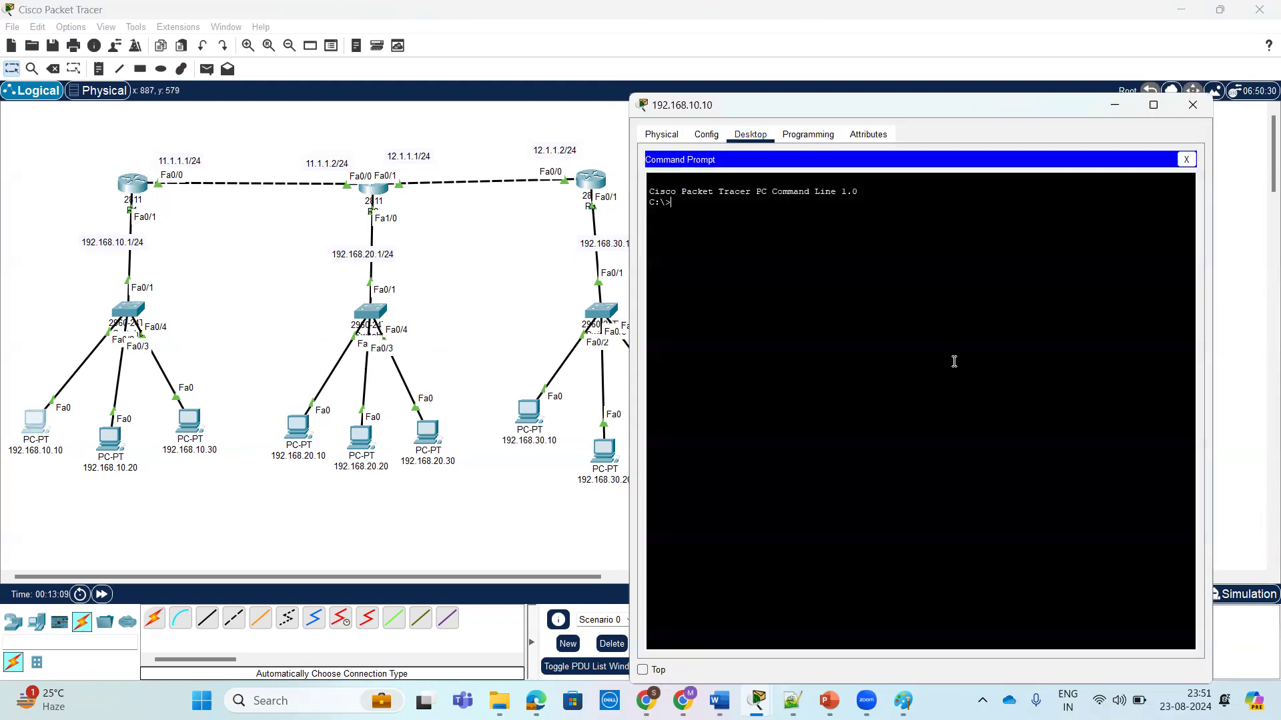
text(ping 192.168.20.10)
key(Return)
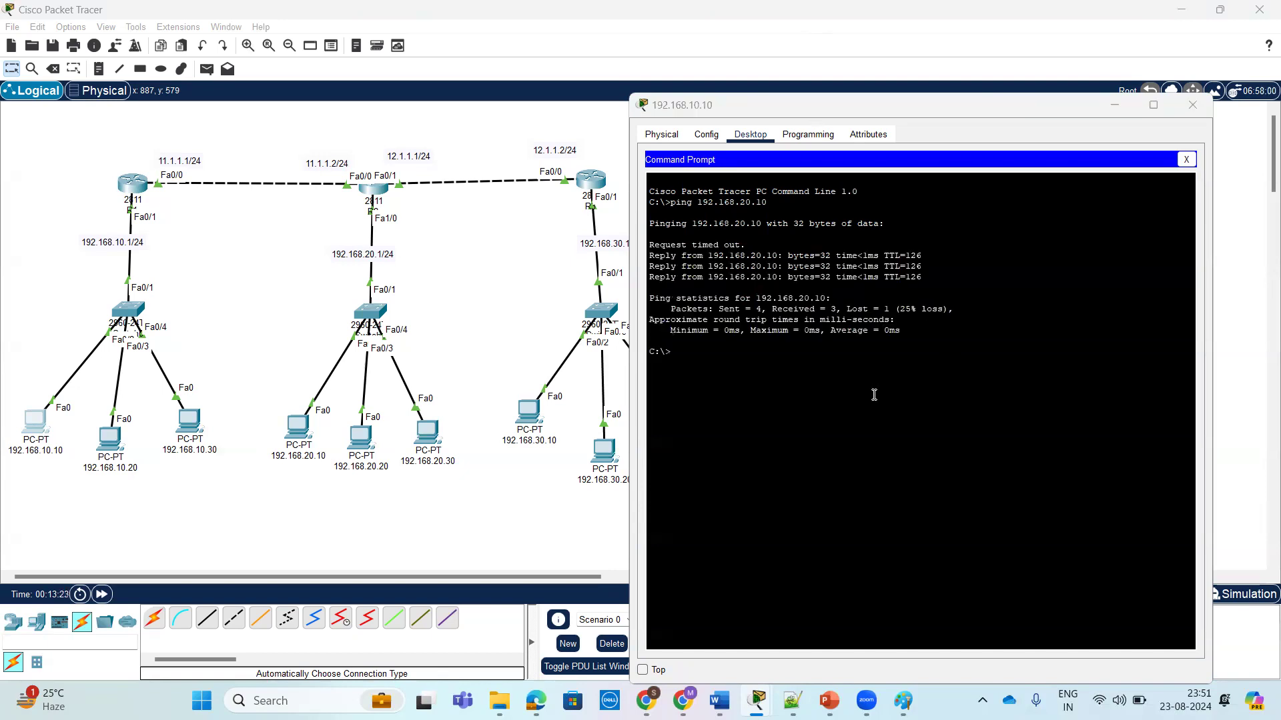
Step: Ping 192.168.30.10 and 192.168.30.20 from PC 192.168.10.10 to test reachability of R3's LAN
key(Return)
key(Return)
text(ping 192.168.20.10)
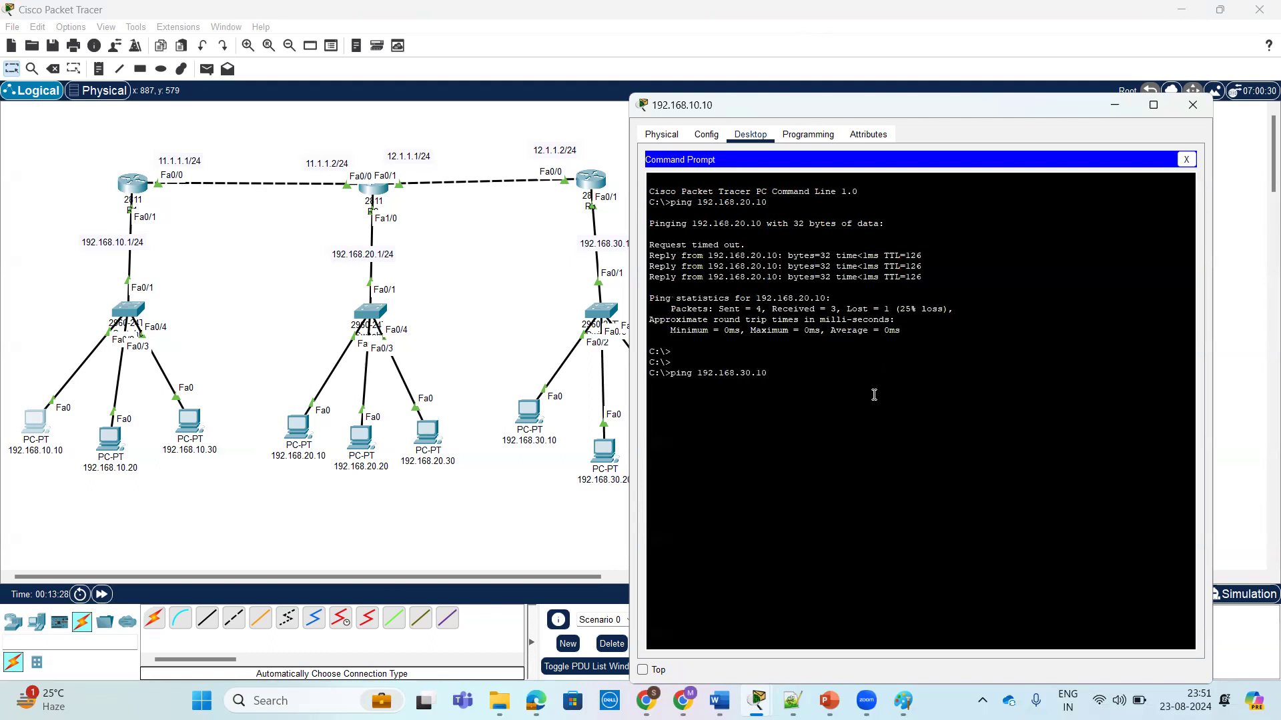
key(Return)
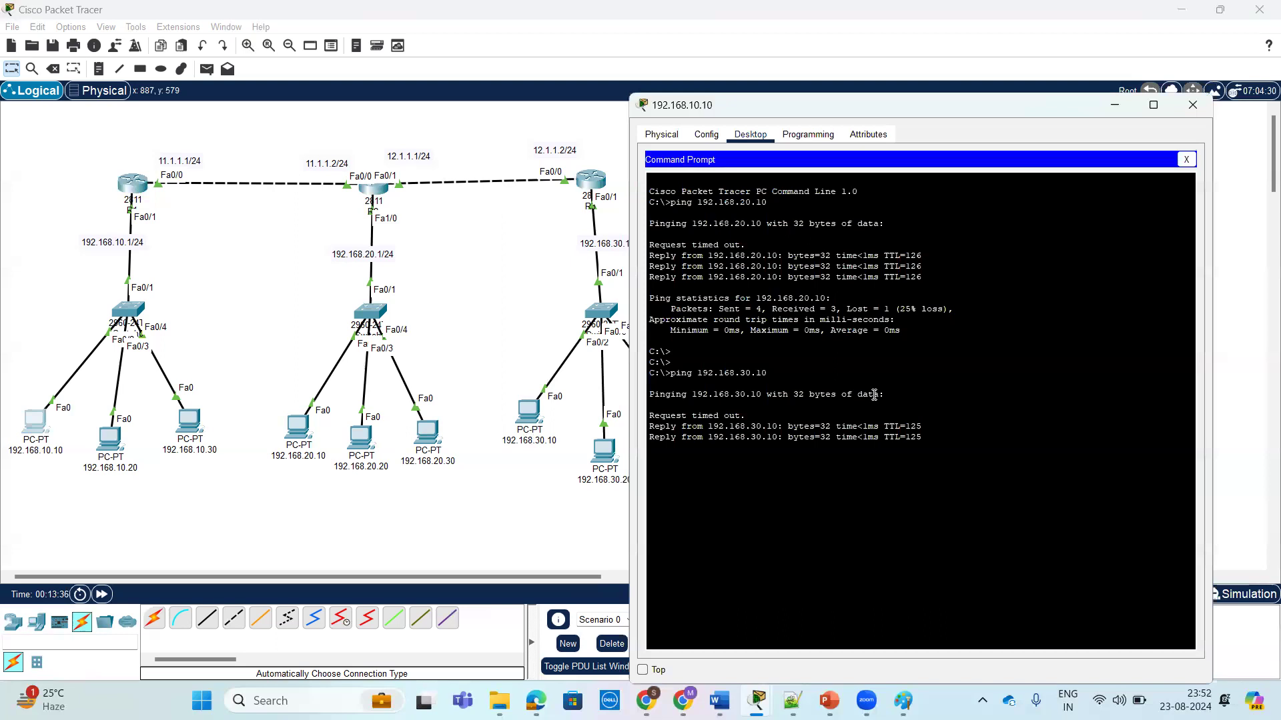
text(ping 192.168.30.20)
key(Return)
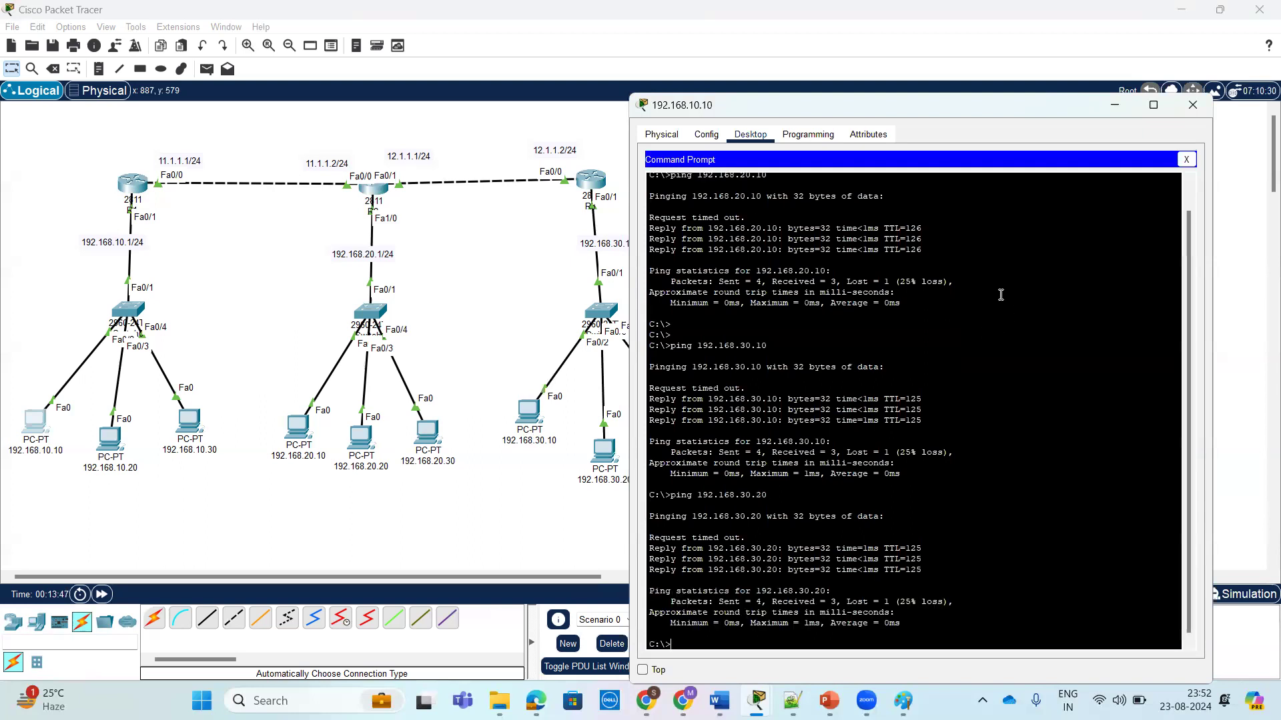
Step: Ping 192.168.20.10 again from the Command Prompt of PC 192.168.10.10
key(Return)
key(Return)
key(Return)
key(Return)
text(ping 192.168.30)
key(BackSpace)
key(BackSpace)
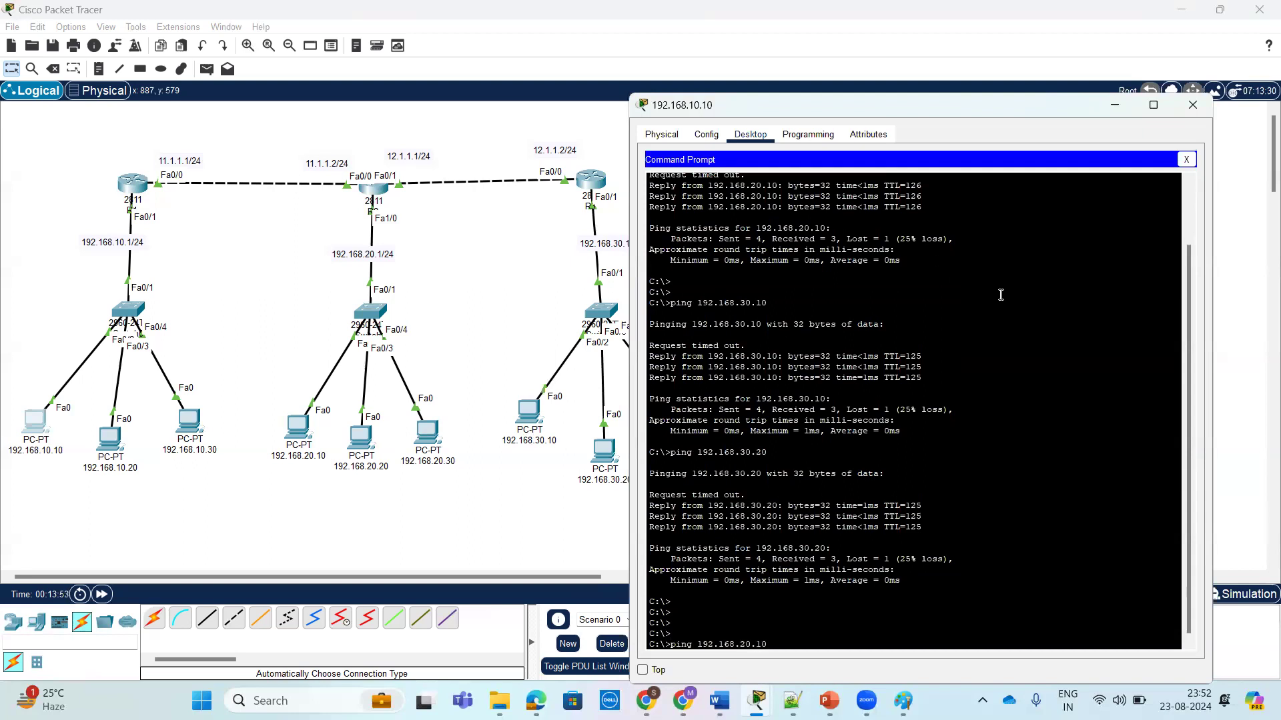
key(Return)
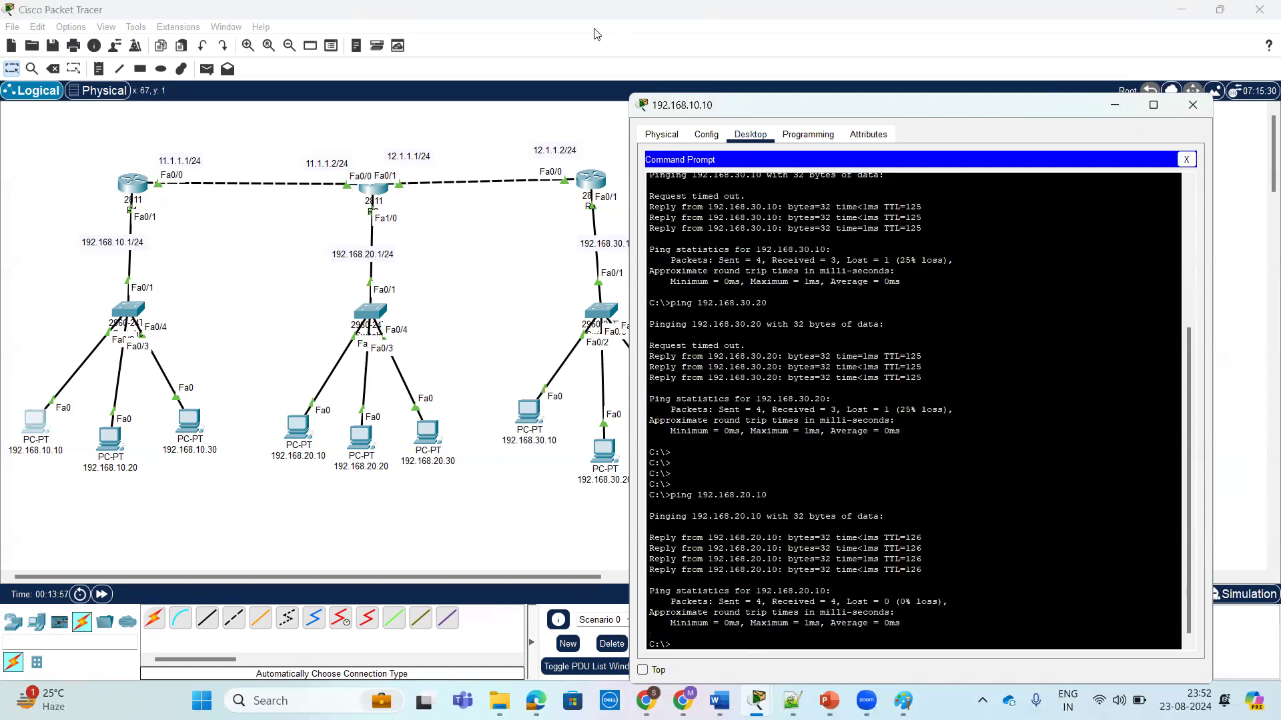
mouse_move(194, 320)
mouse_down()
mouse_move(133, 202)
mouse_move(57, 369)
mouse_move(167, 482)
mouse_move(205, 300)
mouse_move(194, 297)
mouse_up()
mouse_move(107, 467)
mouse_down()
mouse_move(237, 539)
mouse_move(332, 485)
mouse_move(308, 492)
mouse_move(333, 499)
mouse_up()
key(ctrl+z)
key(ctrl+z)
key(ctrl+z)
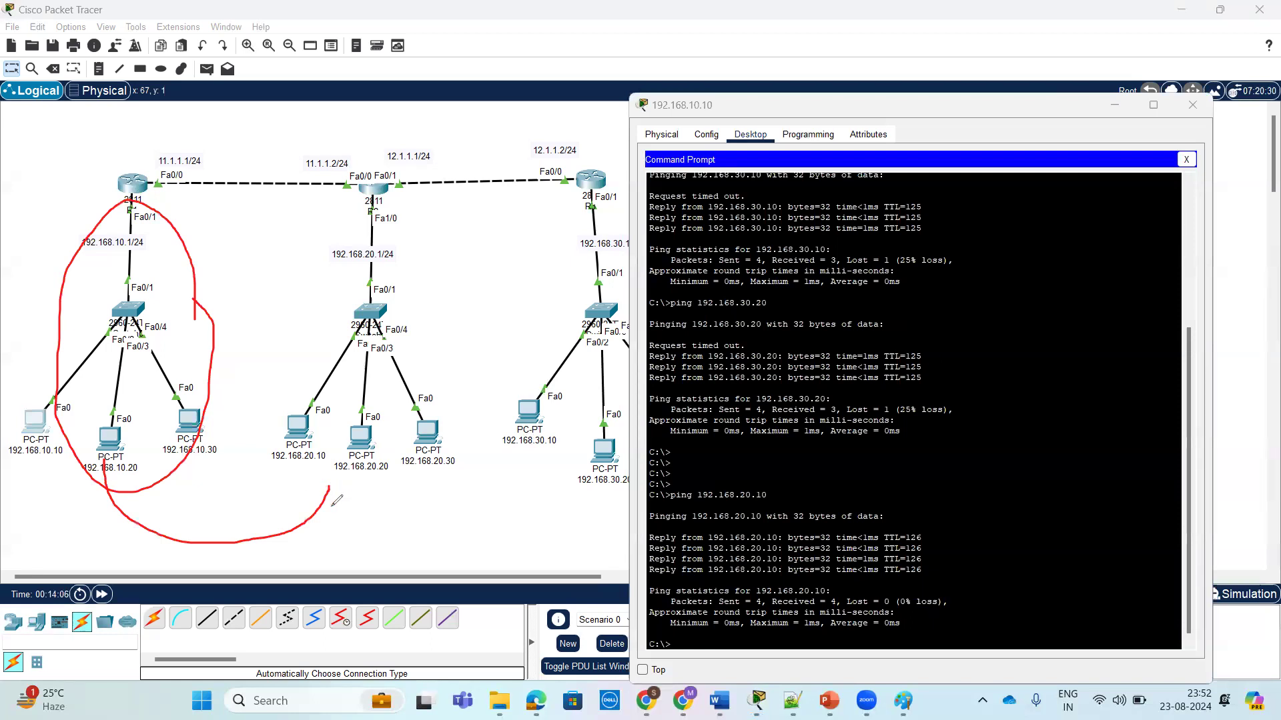
mouse_move(81, 419)
mouse_down()
mouse_move(60, 377)
mouse_move(24, 463)
mouse_move(74, 414)
mouse_up()
mouse_move(50, 460)
mouse_down()
mouse_move(59, 497)
mouse_move(150, 553)
mouse_move(240, 533)
mouse_move(303, 466)
mouse_move(287, 490)
mouse_up()
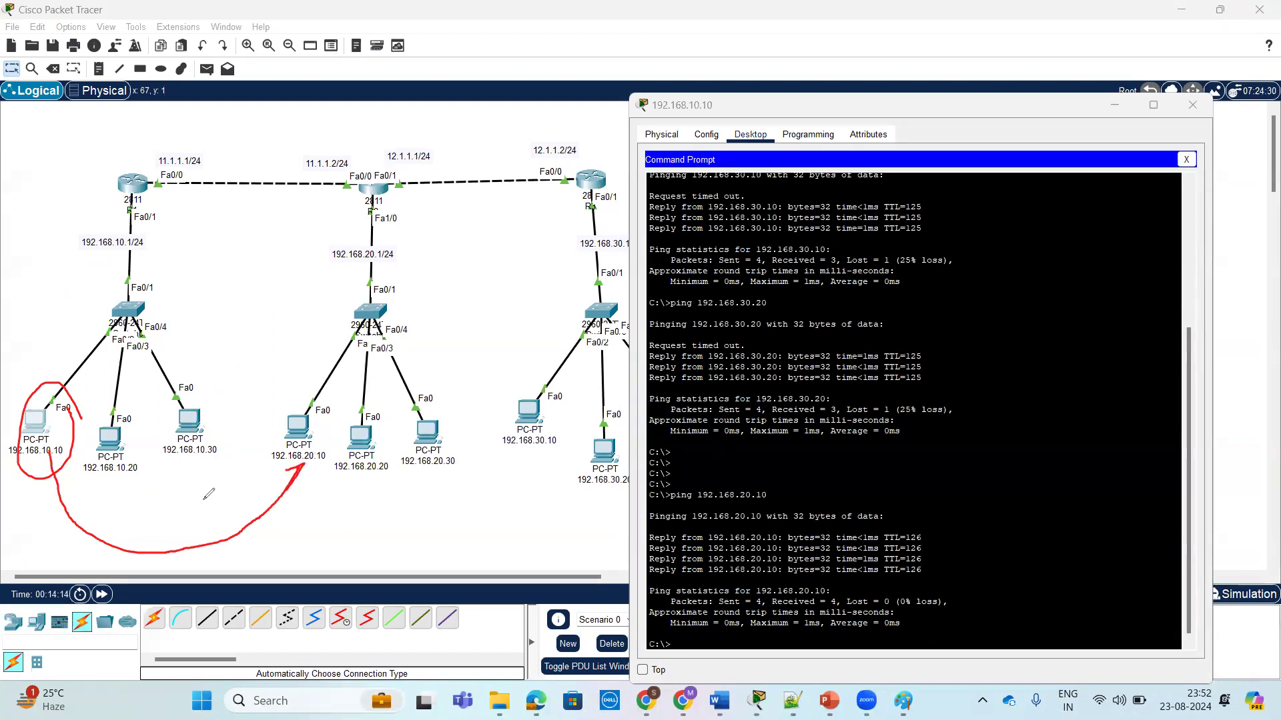
mouse_move(143, 448)
mouse_down()
mouse_move(106, 421)
mouse_move(99, 490)
mouse_move(138, 444)
mouse_move(115, 483)
mouse_move(267, 535)
mouse_move(354, 475)
mouse_move(342, 490)
mouse_move(358, 486)
mouse_move(382, 509)
mouse_up()
mouse_move(189, 440)
mouse_down()
mouse_move(432, 529)
mouse_move(435, 472)
mouse_move(427, 492)
mouse_move(441, 492)
mouse_up()
mouse_move(293, 479)
mouse_down()
mouse_move(283, 485)
mouse_move(304, 495)
mouse_move(287, 506)
mouse_move(360, 517)
mouse_move(349, 534)
mouse_up()
drag(432, 500, 431, 527)
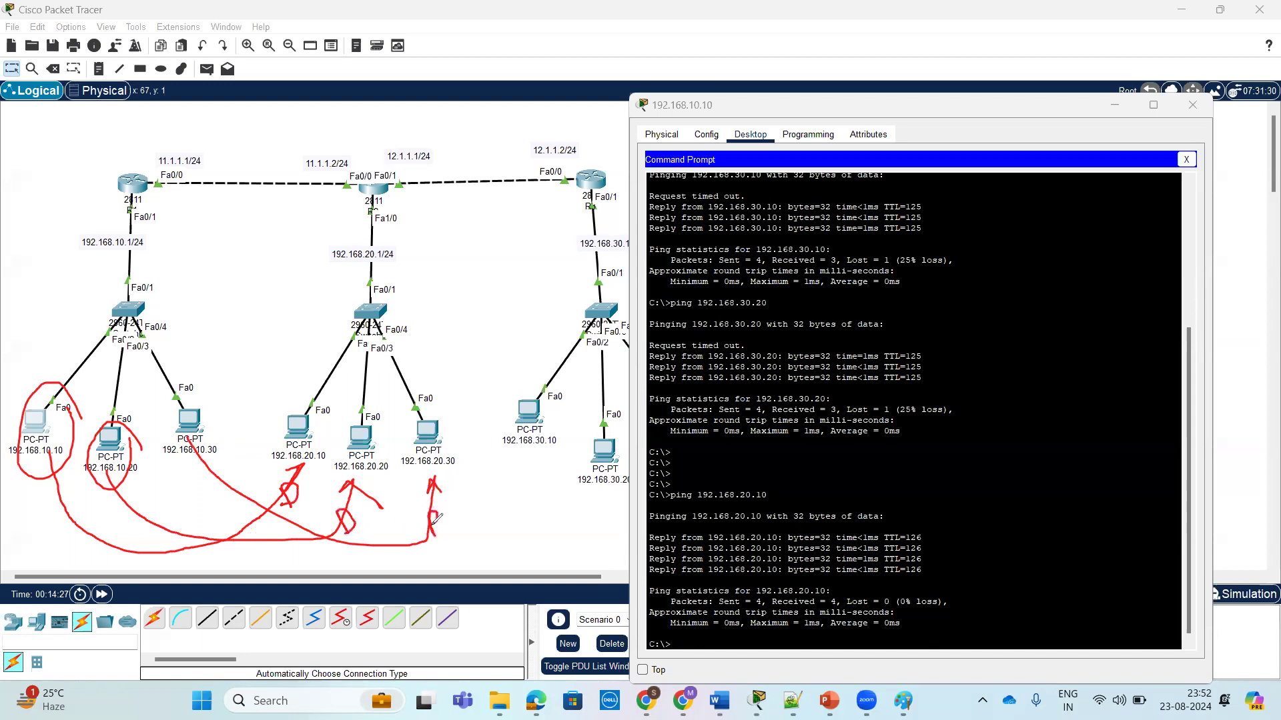
mouse_move(634, 326)
mouse_down()
mouse_move(625, 222)
mouse_move(509, 365)
mouse_move(643, 419)
mouse_move(611, 322)
mouse_up()
mouse_move(595, 366)
mouse_down()
mouse_move(601, 403)
mouse_move(517, 507)
mouse_move(457, 448)
mouse_move(453, 472)
mouse_move(476, 455)
mouse_move(511, 495)
mouse_move(518, 479)
mouse_up()
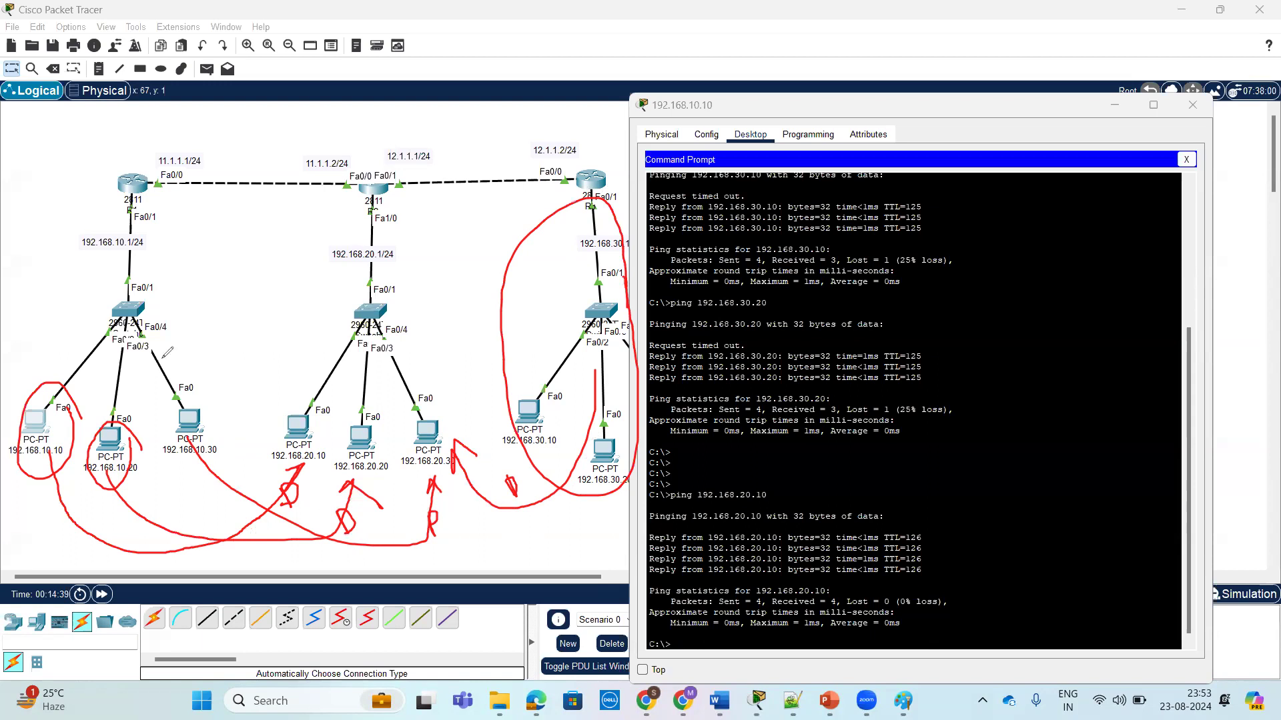
mouse_move(575, 383)
mouse_down()
mouse_move(351, 93)
mouse_move(148, 175)
mouse_move(123, 294)
mouse_move(145, 303)
mouse_move(128, 280)
mouse_up()
mouse_move(146, 193)
mouse_down()
mouse_move(388, 132)
mouse_move(568, 214)
mouse_move(580, 322)
mouse_move(610, 271)
mouse_move(470, 115)
mouse_move(181, 137)
mouse_move(131, 263)
mouse_move(129, 311)
mouse_move(133, 263)
mouse_move(201, 144)
mouse_move(446, 133)
mouse_move(560, 248)
mouse_move(575, 293)
mouse_up()
mouse_move(155, 125)
mouse_down()
mouse_move(121, 166)
mouse_move(154, 138)
mouse_up()
drag(154, 125, 167, 118)
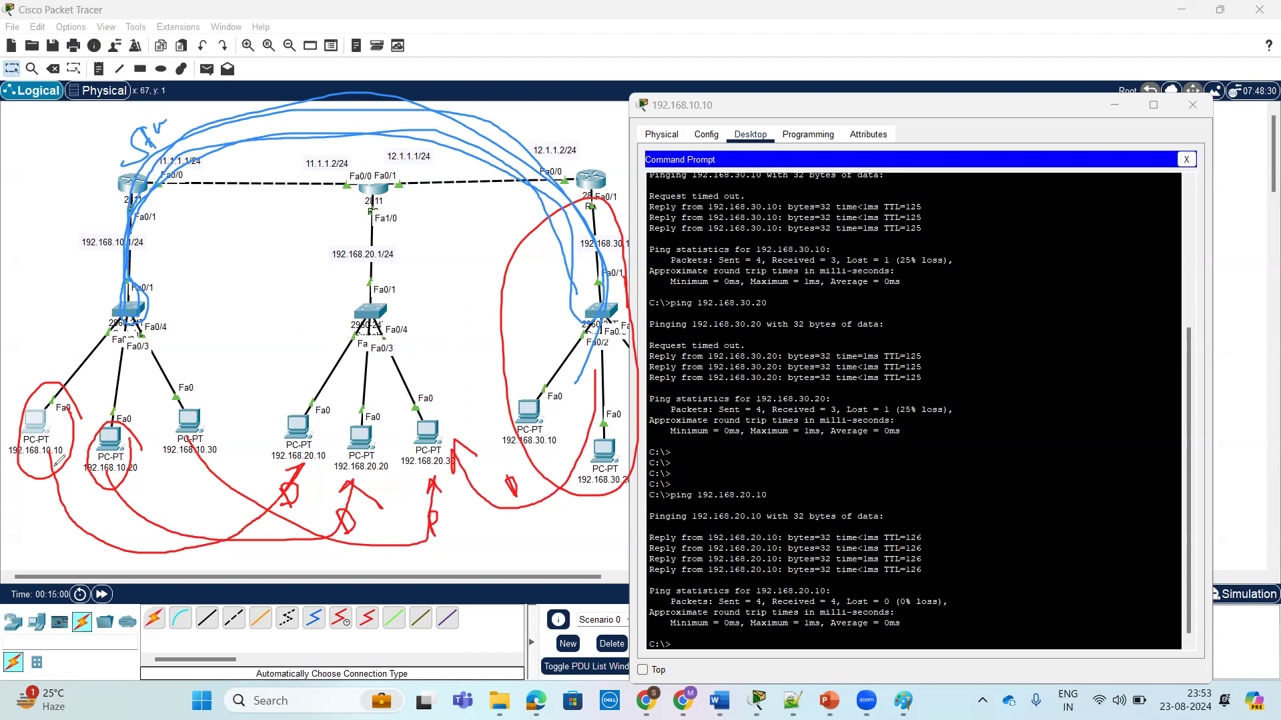
mouse_move(58, 465)
mouse_down()
mouse_move(110, 540)
mouse_move(238, 521)
mouse_move(286, 481)
mouse_up()
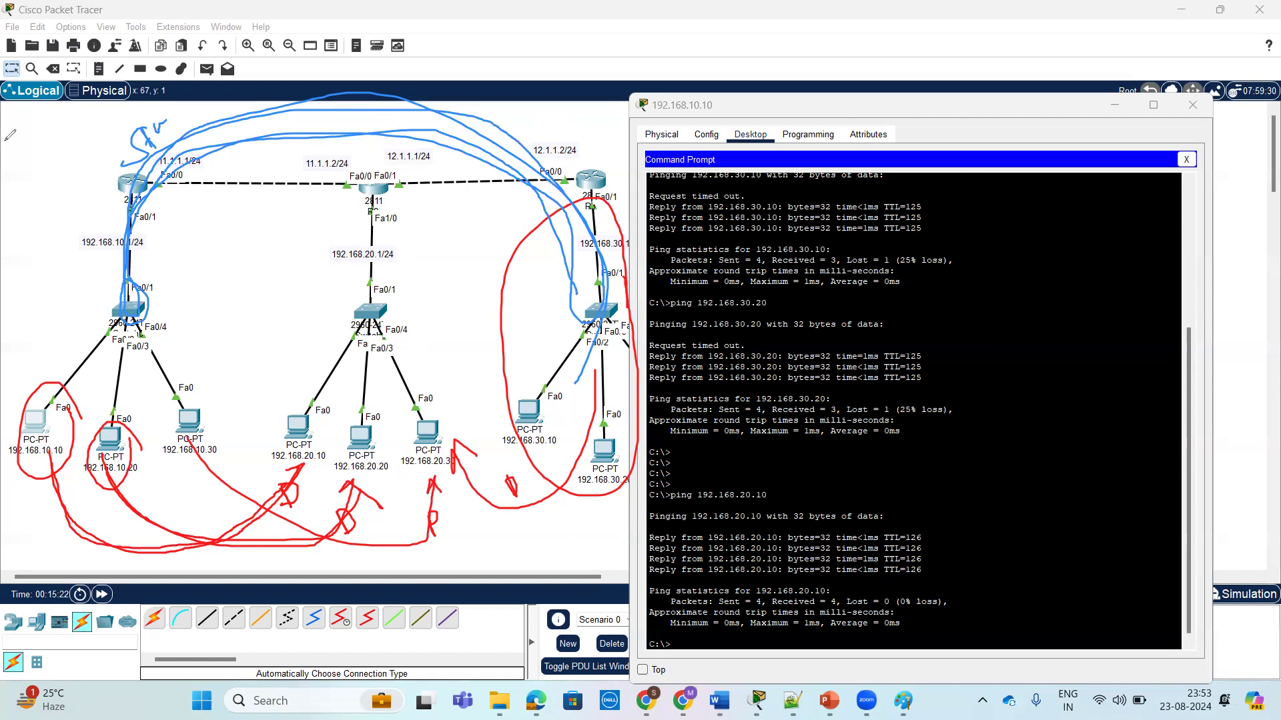
Step: Close the window of PC 192.168.10.10 to reveal the whole topology
click(1192, 104)
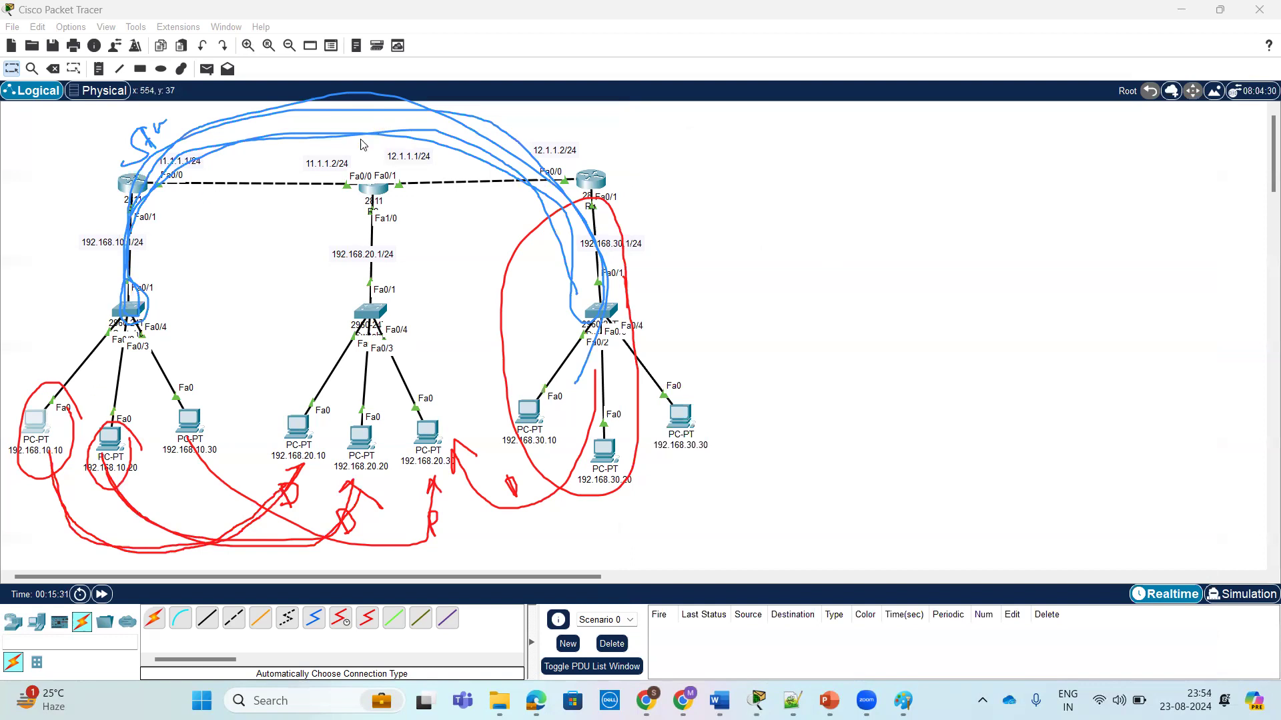
drag(404, 119, 602, 80)
mouse_move(150, 500)
mouse_down()
mouse_move(132, 530)
mouse_move(148, 510)
mouse_move(88, 552)
mouse_move(82, 531)
mouse_move(103, 538)
mouse_up()
drag(396, 538, 408, 512)
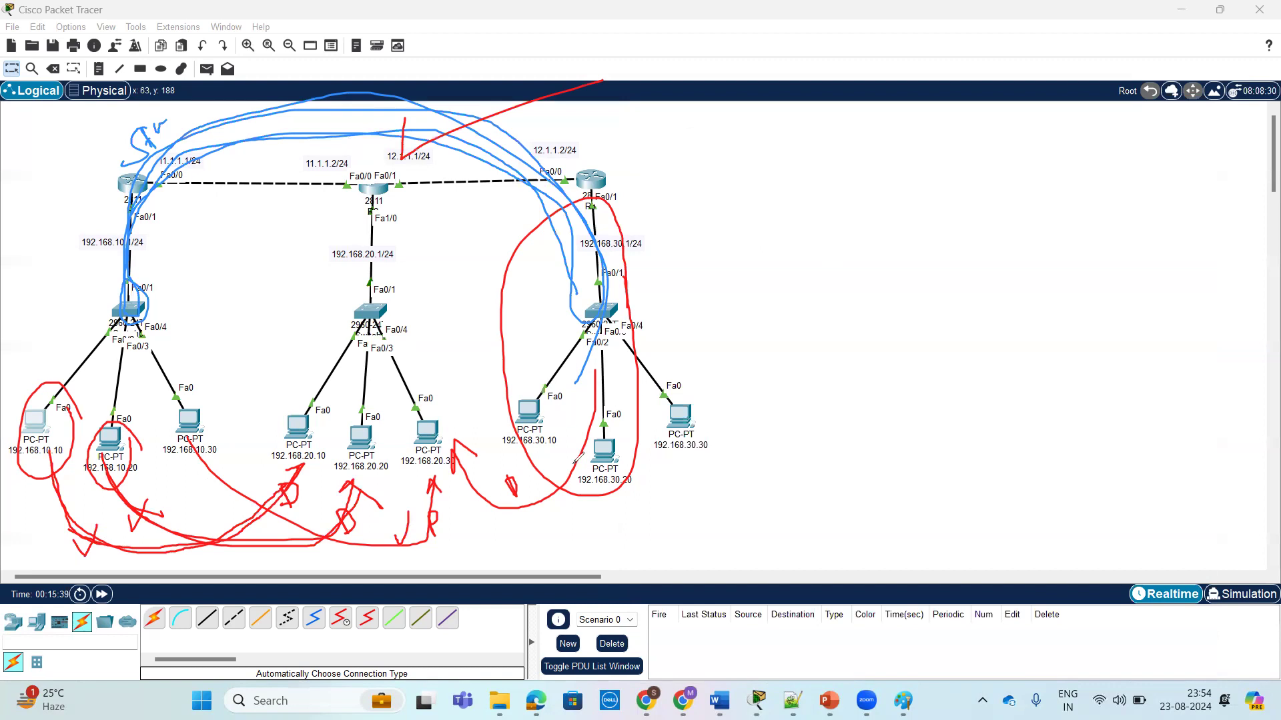
drag(575, 441, 562, 535)
drag(540, 472, 630, 505)
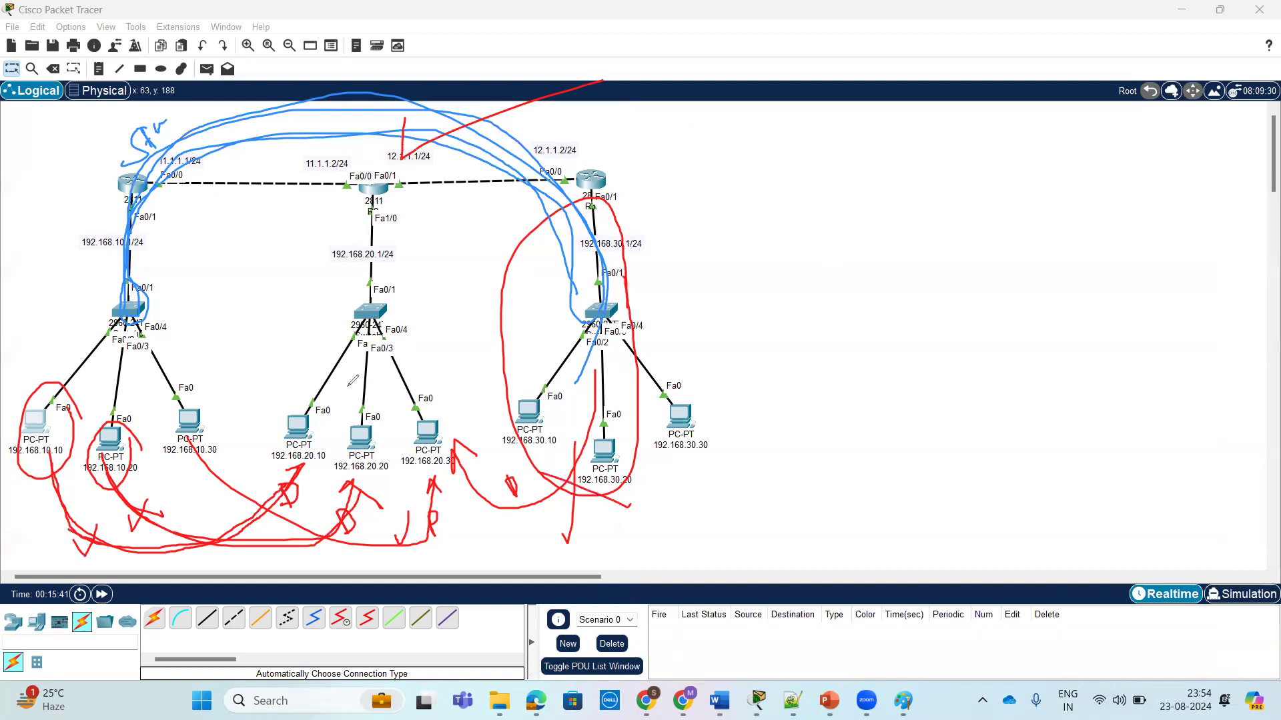
mouse_move(447, 421)
mouse_down()
mouse_move(321, 399)
mouse_move(313, 467)
mouse_move(420, 462)
mouse_move(446, 420)
mouse_move(441, 462)
mouse_move(478, 445)
mouse_up()
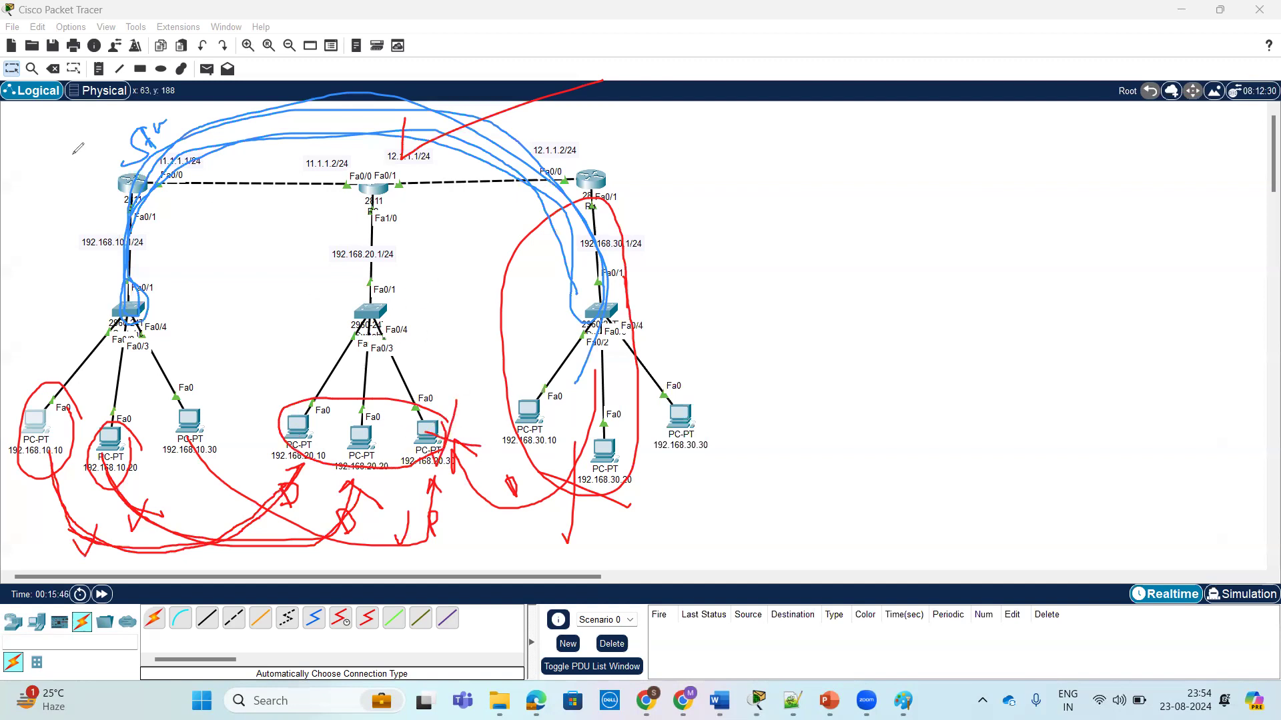
mouse_move(676, 239)
mouse_down()
mouse_move(675, 271)
mouse_move(684, 230)
mouse_move(724, 251)
mouse_move(727, 215)
mouse_move(754, 230)
mouse_up()
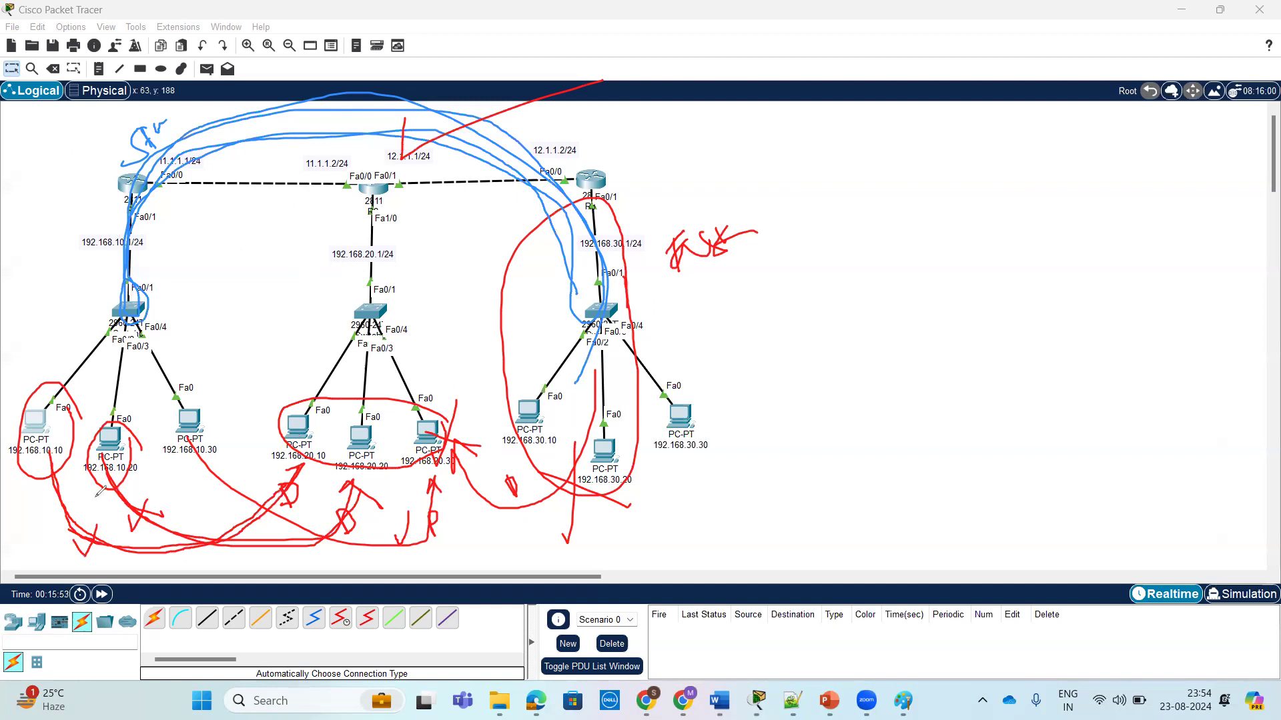
mouse_move(162, 551)
mouse_down()
mouse_move(611, 577)
mouse_move(794, 494)
mouse_move(826, 515)
mouse_move(837, 500)
mouse_move(830, 541)
mouse_move(843, 530)
mouse_move(826, 553)
mouse_up()
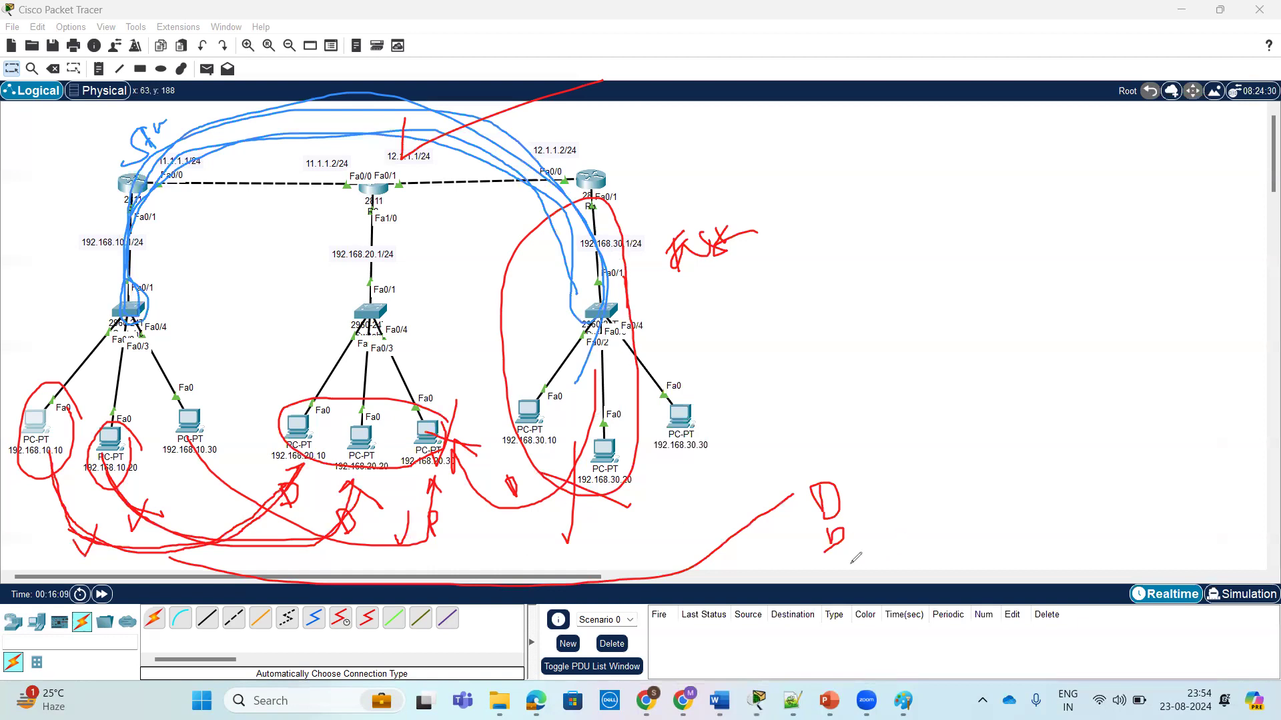
drag(842, 574, 841, 576)
mouse_move(839, 552)
mouse_down()
mouse_move(851, 555)
mouse_move(840, 578)
mouse_up()
mouse_move(834, 457)
mouse_down()
mouse_move(797, 492)
mouse_move(837, 583)
mouse_move(851, 468)
mouse_up()
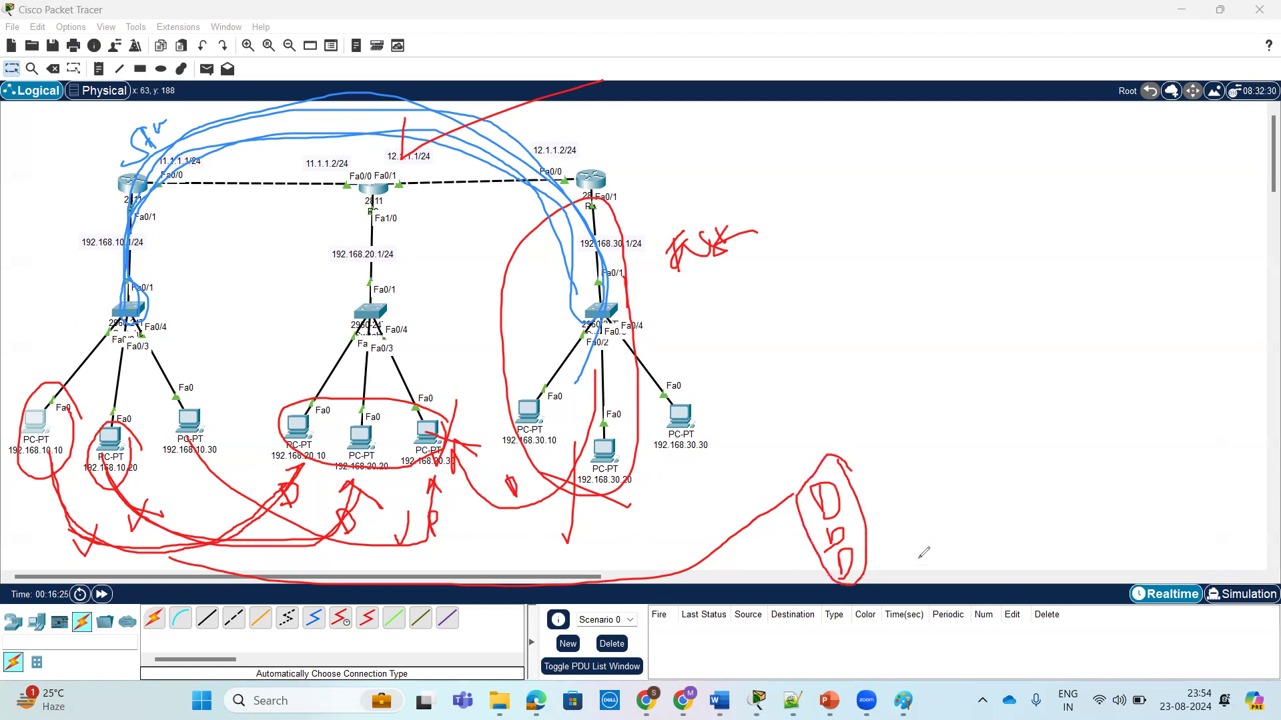
drag(922, 550, 918, 511)
Step: Open the command line of R1 to review its routing table
click(135, 183)
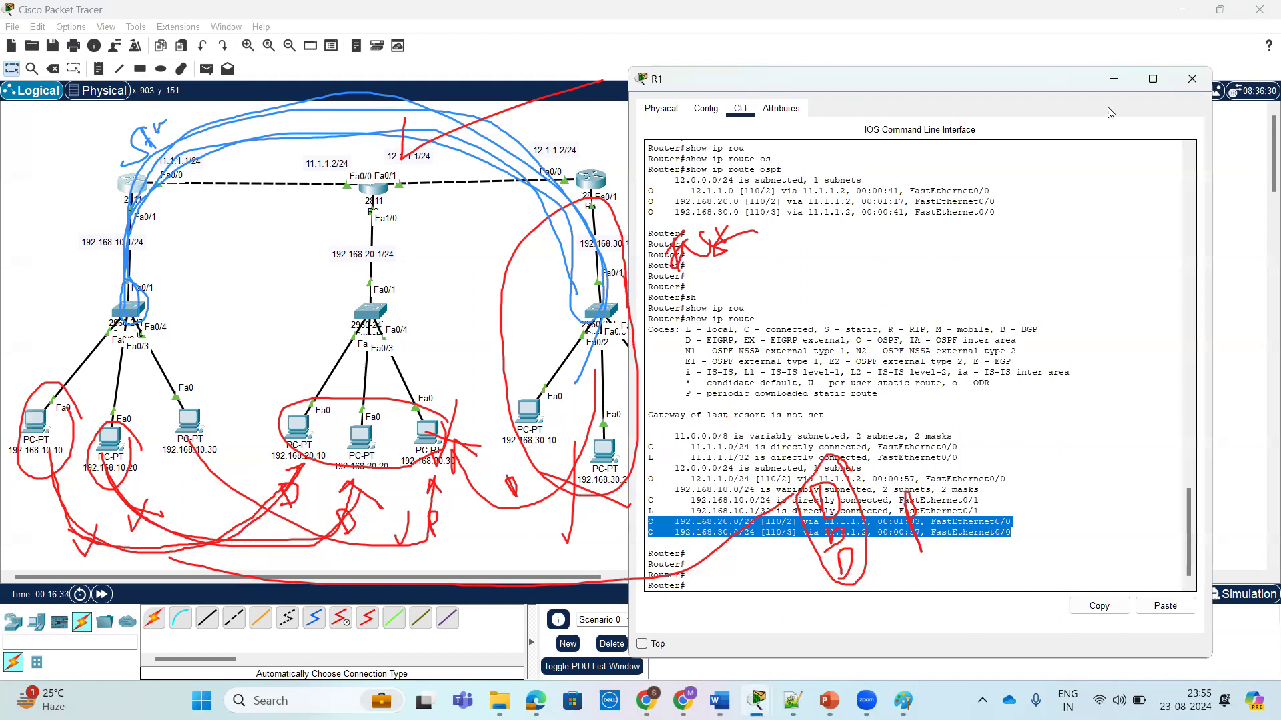
Step: Close router R1's window and open the command line of router R2
click(1192, 79)
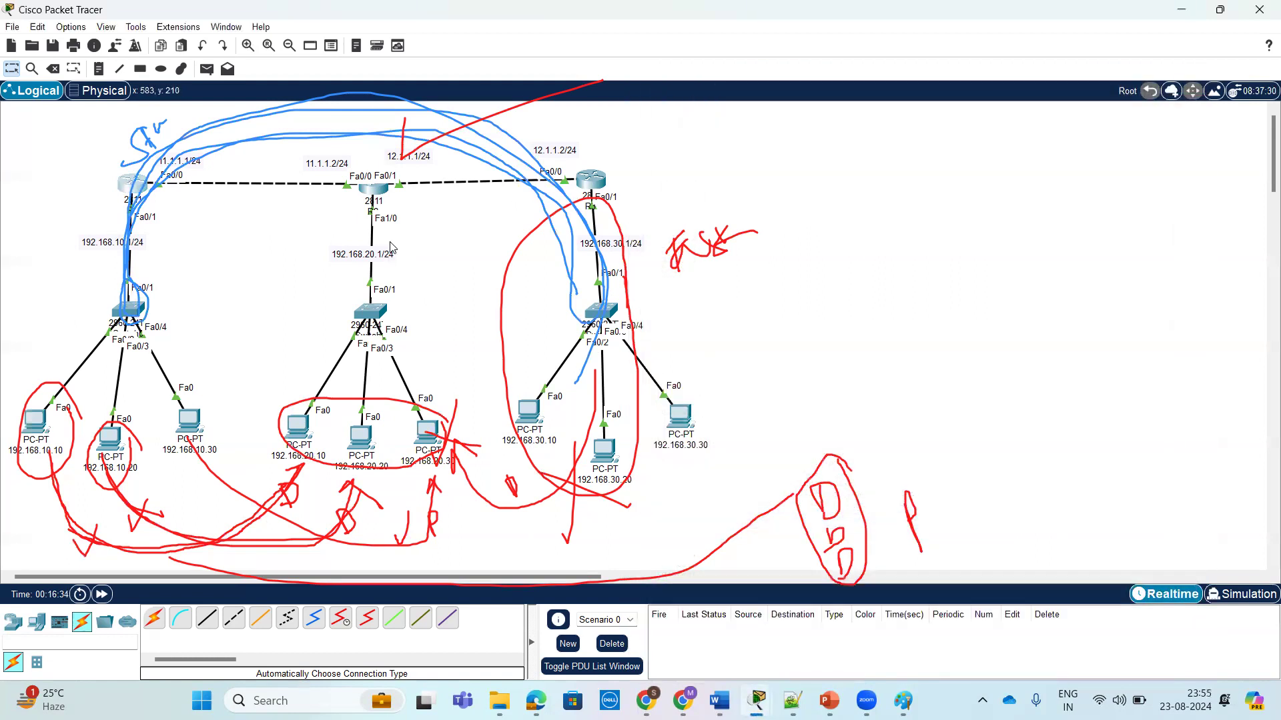
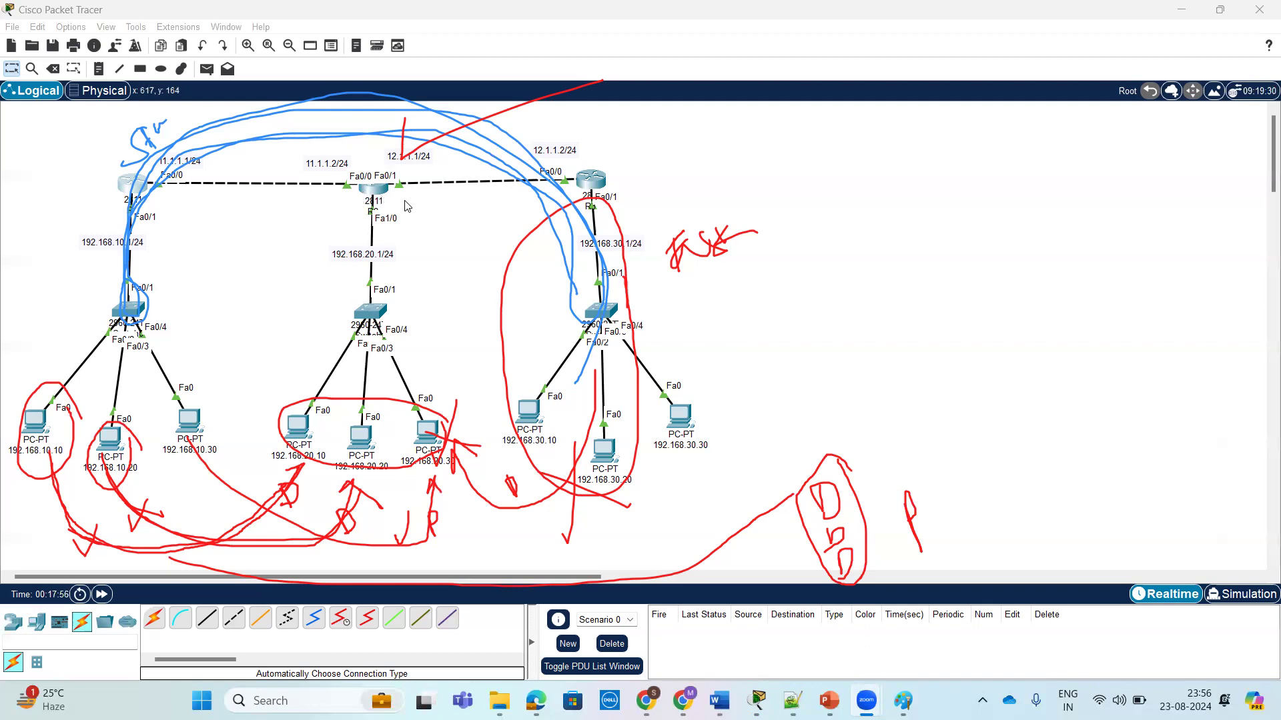
click(378, 193)
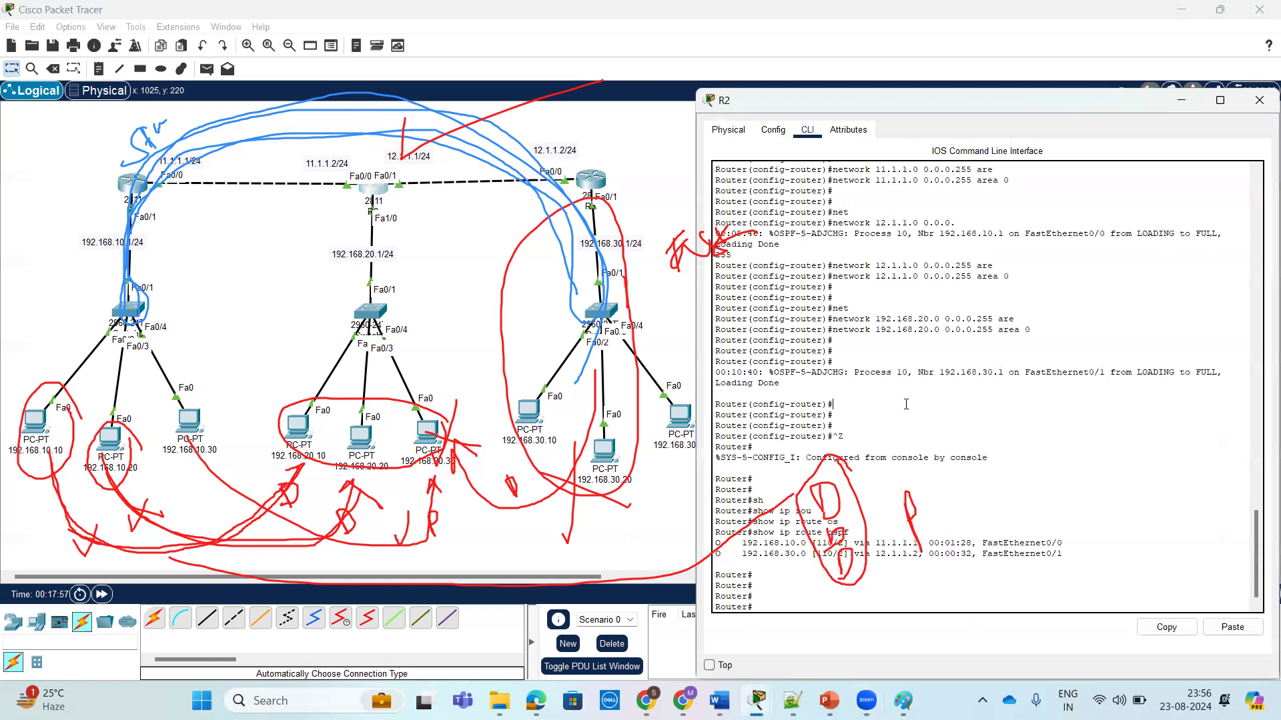
key(Return)
key(Return)
key(Return)
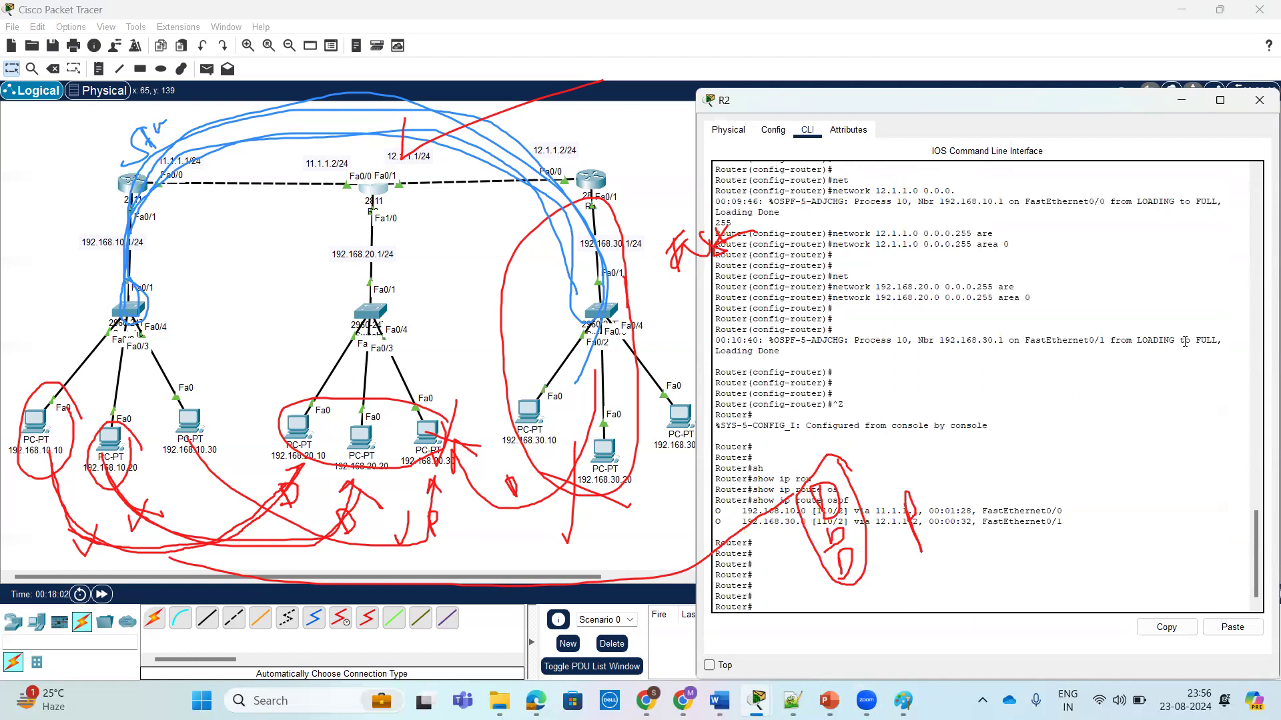
key(Escape)
key(Return)
key(Return)
key(Return)
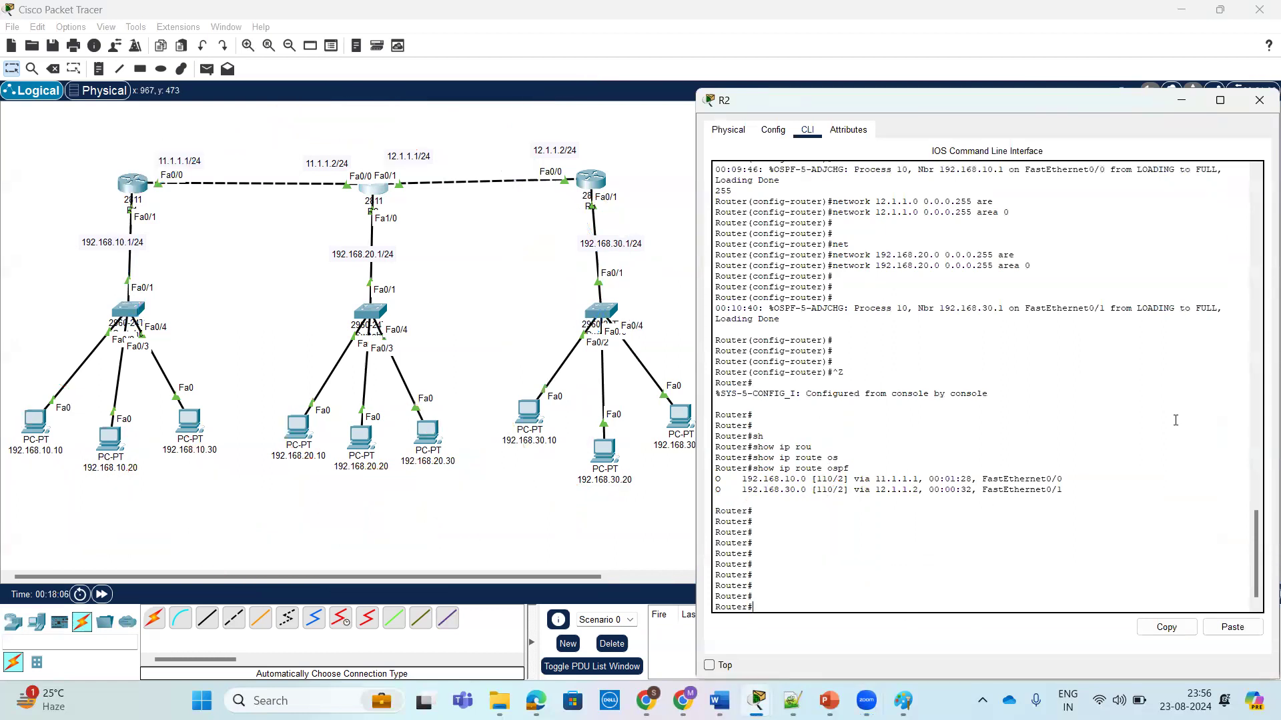
Step: Enter global configuration mode on router R2 with conf t
text(conf t)
key(Return)
key(Return)
key(Return)
key(Return)
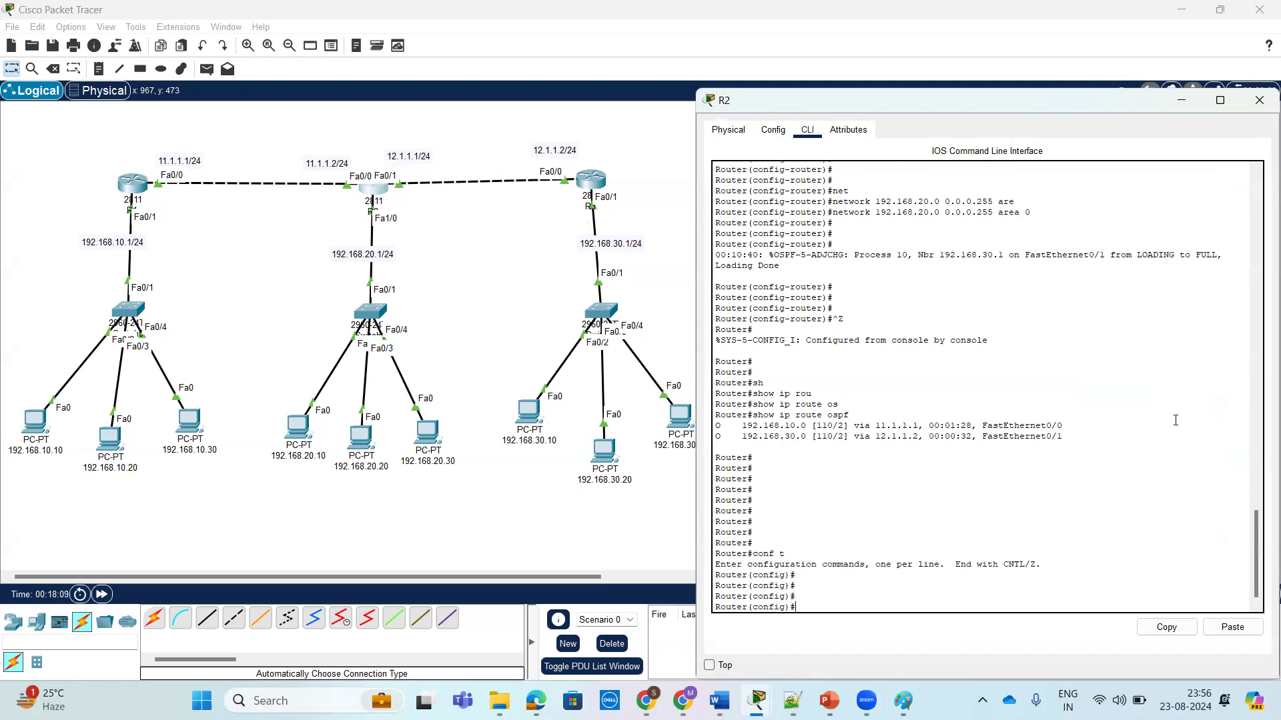
Step: Begin an access-list command on R2 and display the help for its number ranges
text(ac)
key(Tab)
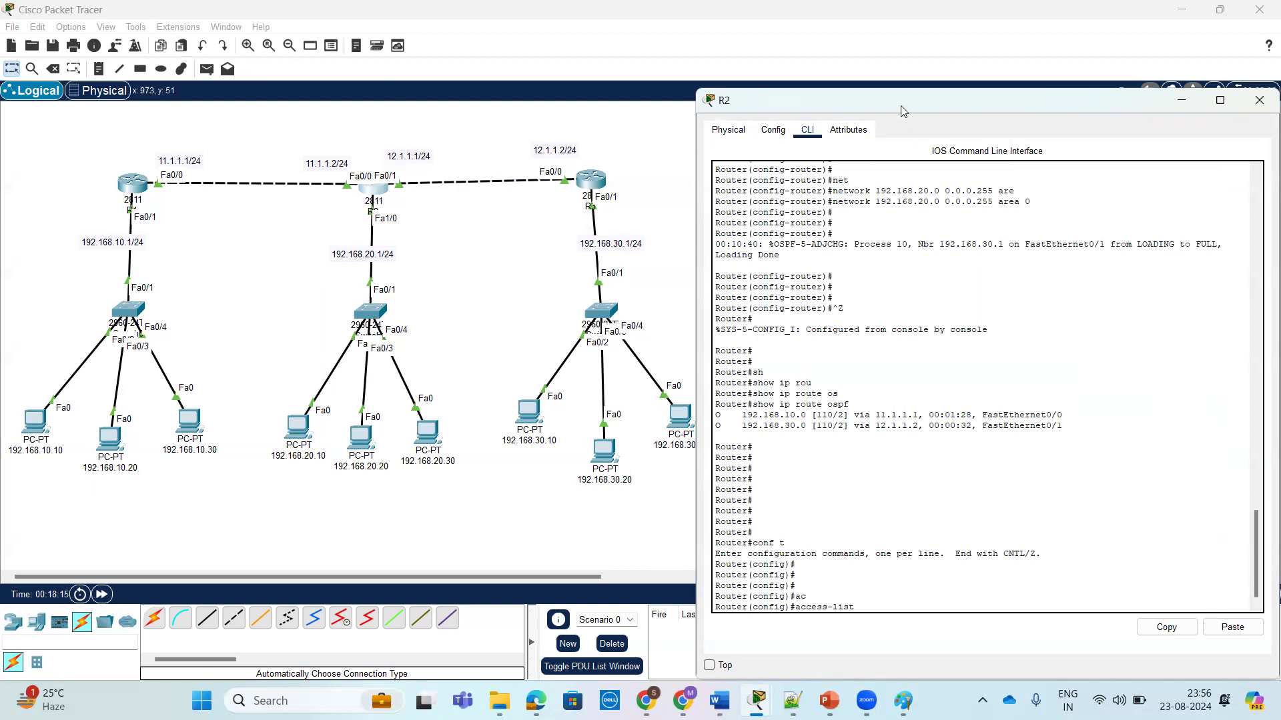
drag(901, 110, 879, 73)
text(?)
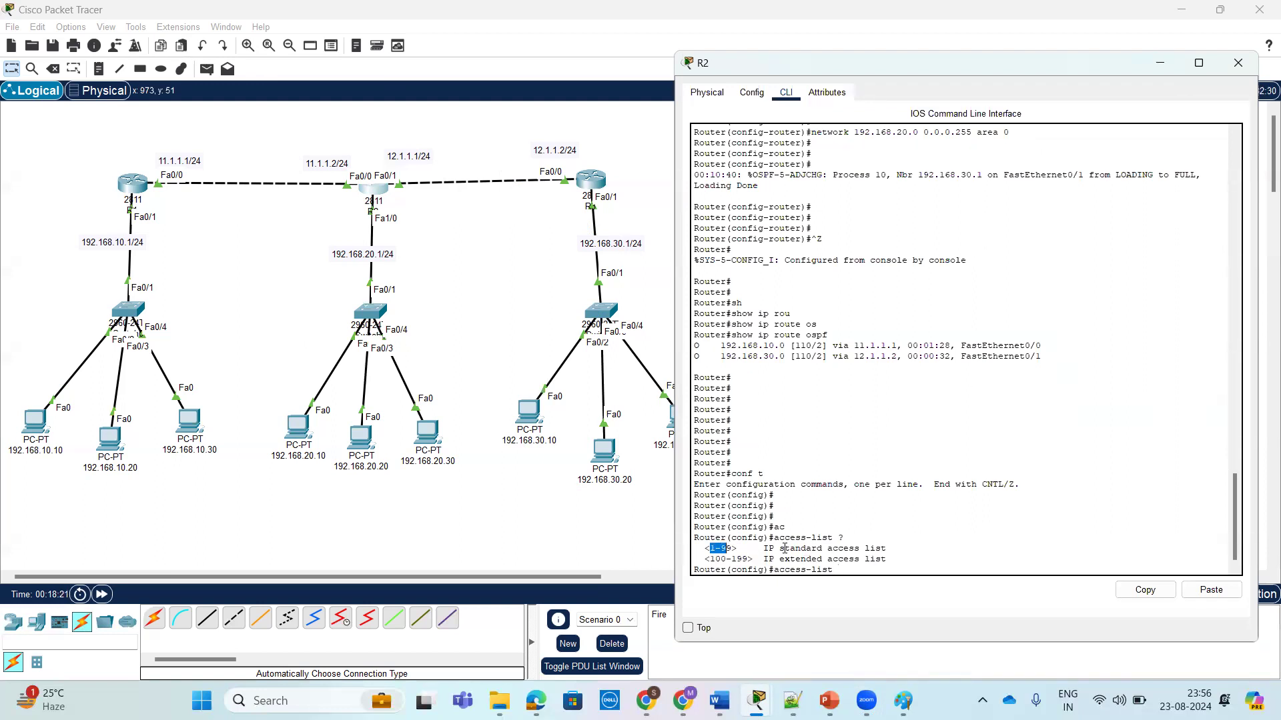
drag(803, 549, 906, 559)
drag(709, 559, 752, 559)
key(Tab)
drag(709, 549, 752, 549)
drag(886, 549, 689, 533)
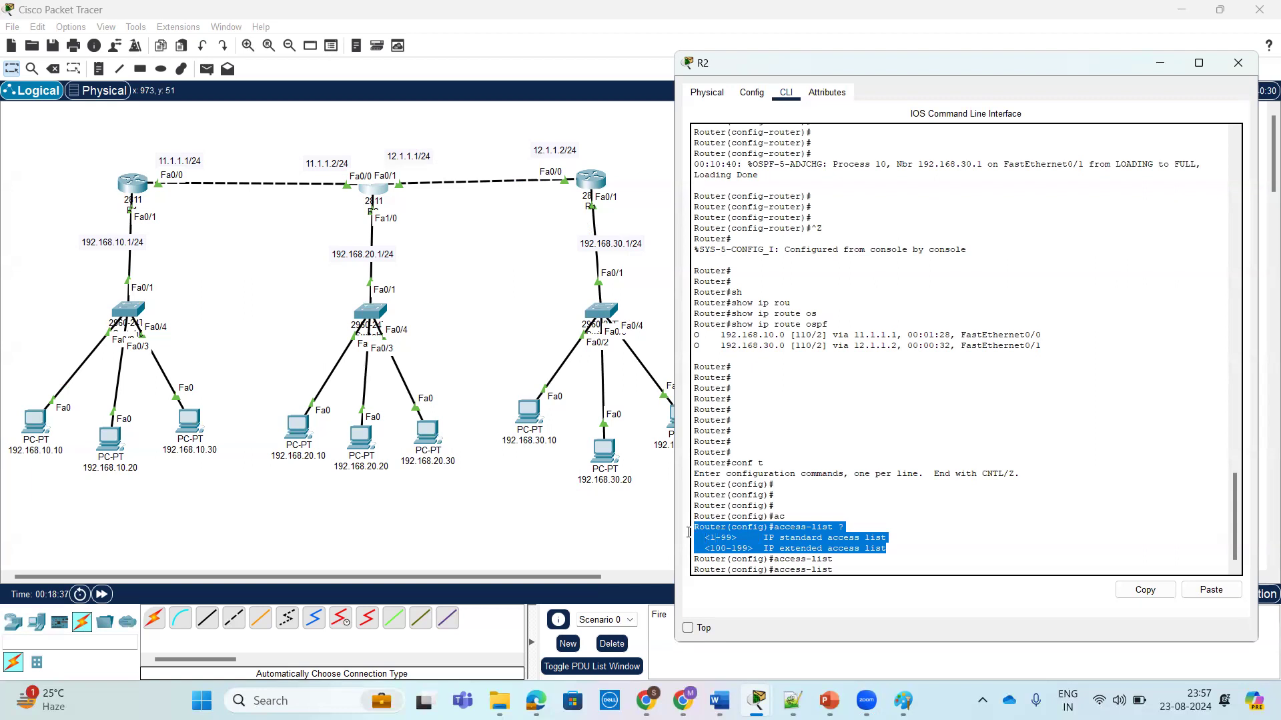
key(Tab)
key(Tab)
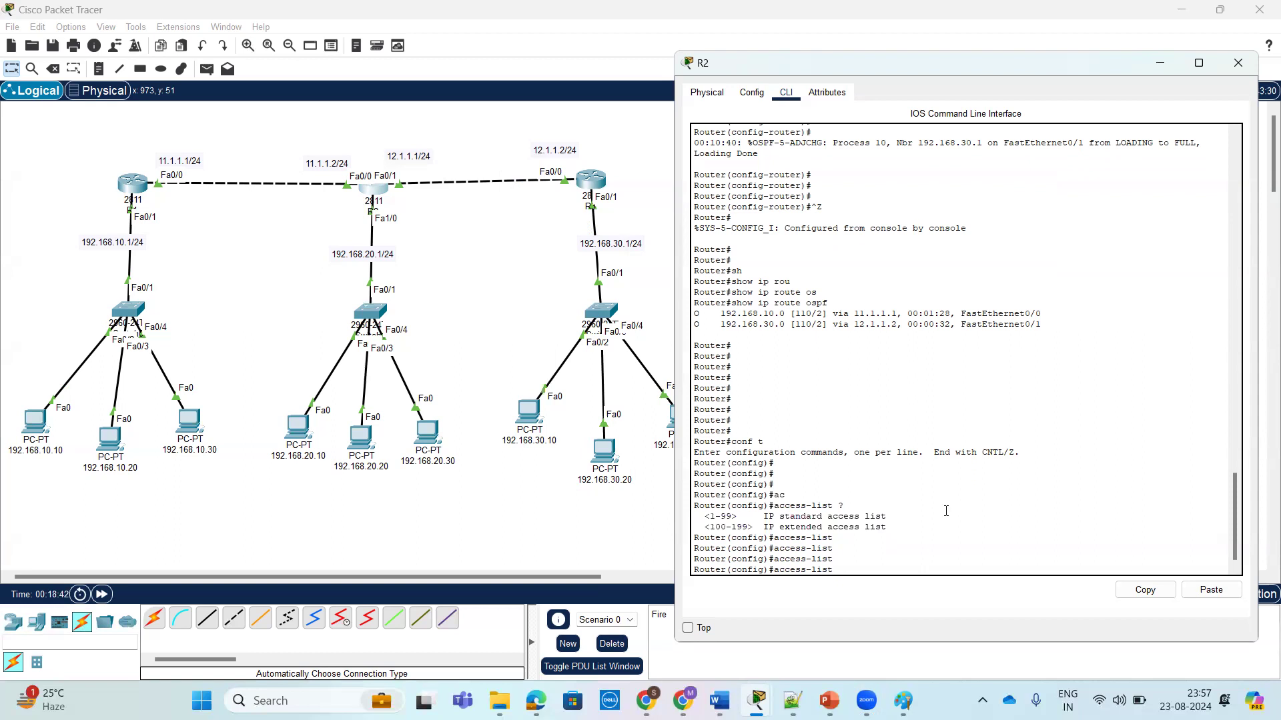
Step: Choose list number 20 from the standard range and display the help for its available actions
drag(710, 517, 876, 516)
click(917, 552)
key(Tab)
key(Tab)
text(20)
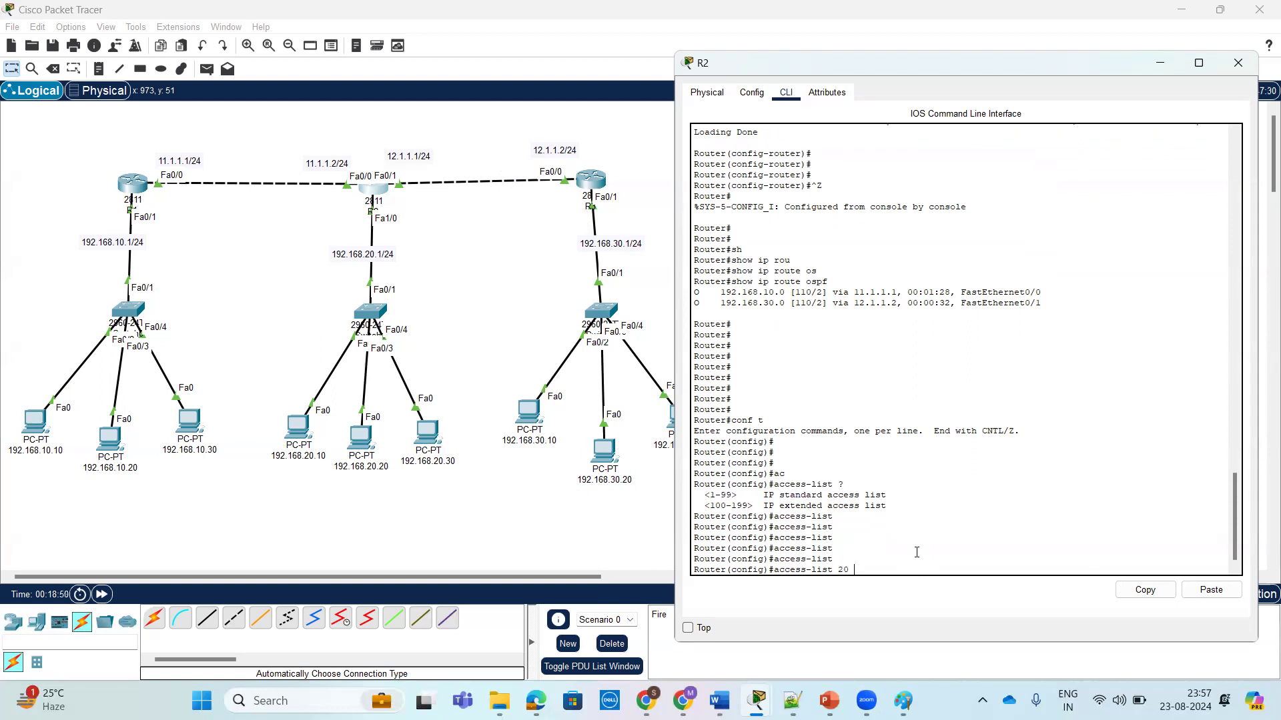
text(9)
text(22)
key(BackSpace)
text(0 ?)
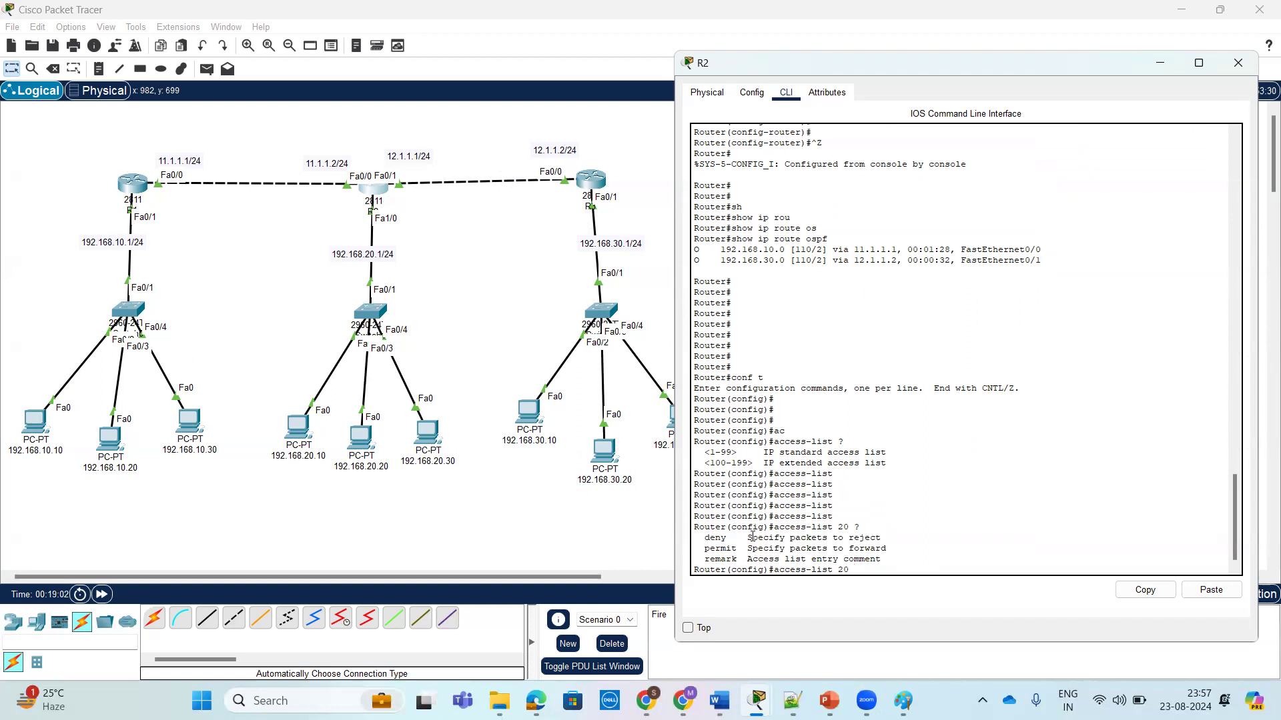
drag(852, 538, 885, 538)
click(958, 547)
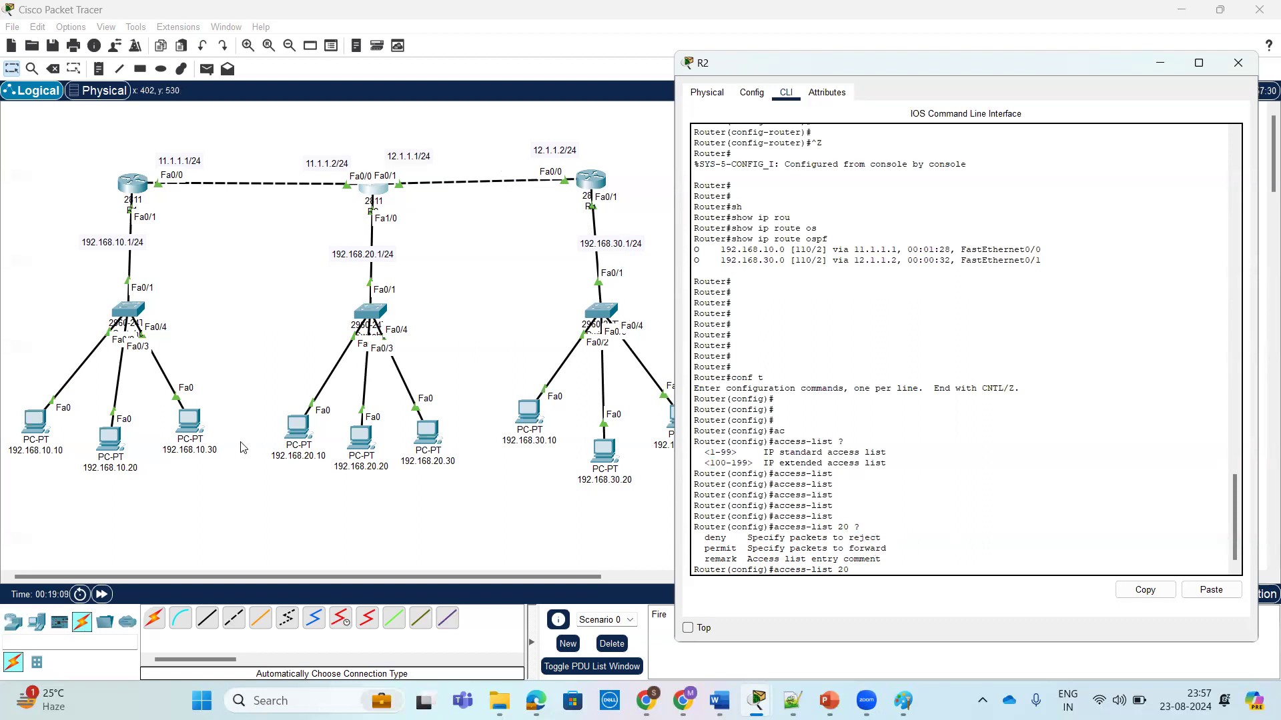
Step: Sketch a crossed-out arrow from PC 192.168.10.10 to PC 192.168.20.10 on the topology
click(48, 364)
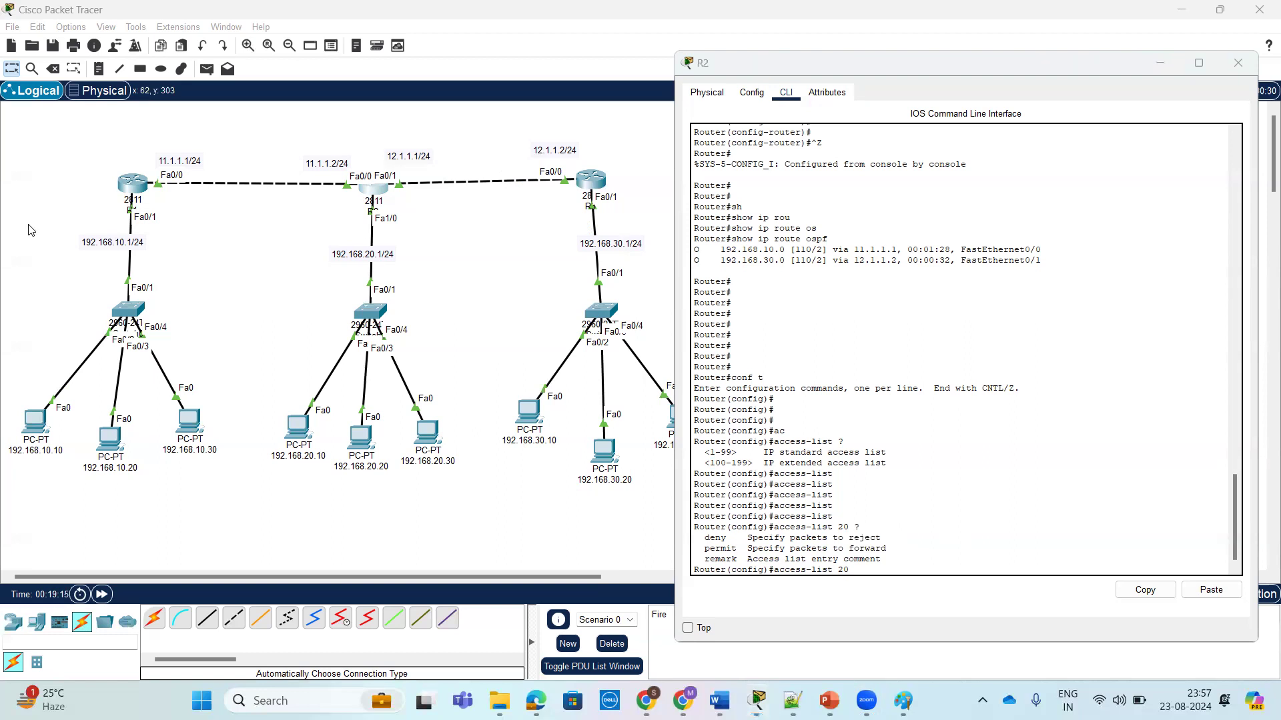
mouse_move(44, 437)
mouse_down()
mouse_move(200, 519)
mouse_move(279, 467)
mouse_move(263, 465)
mouse_move(279, 483)
mouse_move(227, 534)
mouse_move(244, 523)
mouse_up()
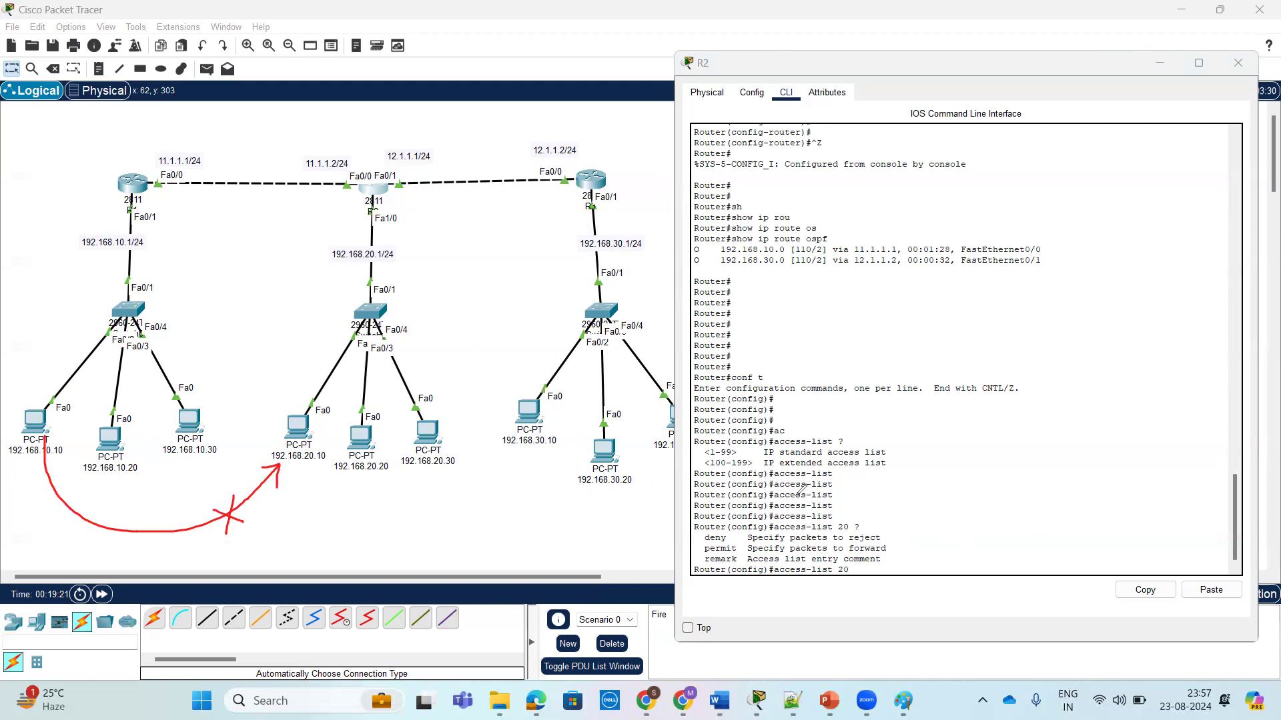
key(Tab)
key(Tab)
key(Tab)
key(Tab)
key(Tab)
key(Tab)
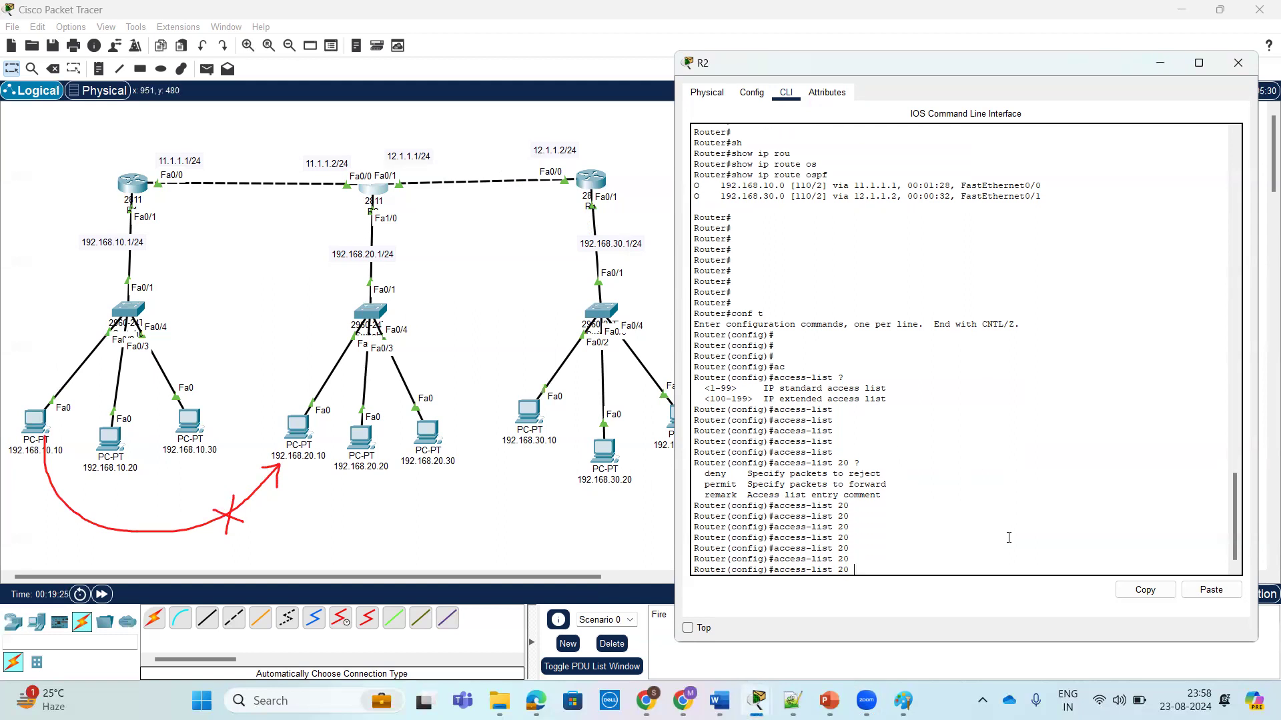
Step: Extend the access-list 20 command with deny and source address 192.168.10.10, checking the help for each argument
text(?)
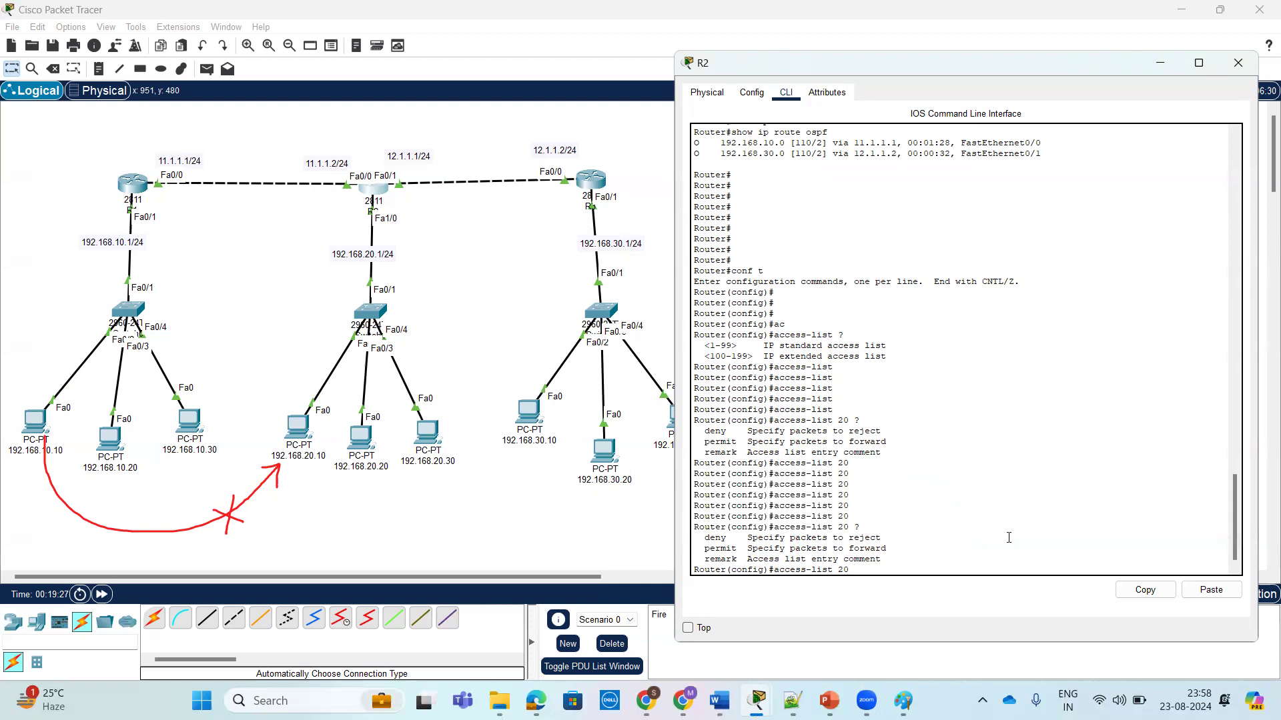
text(d)
key(Tab)
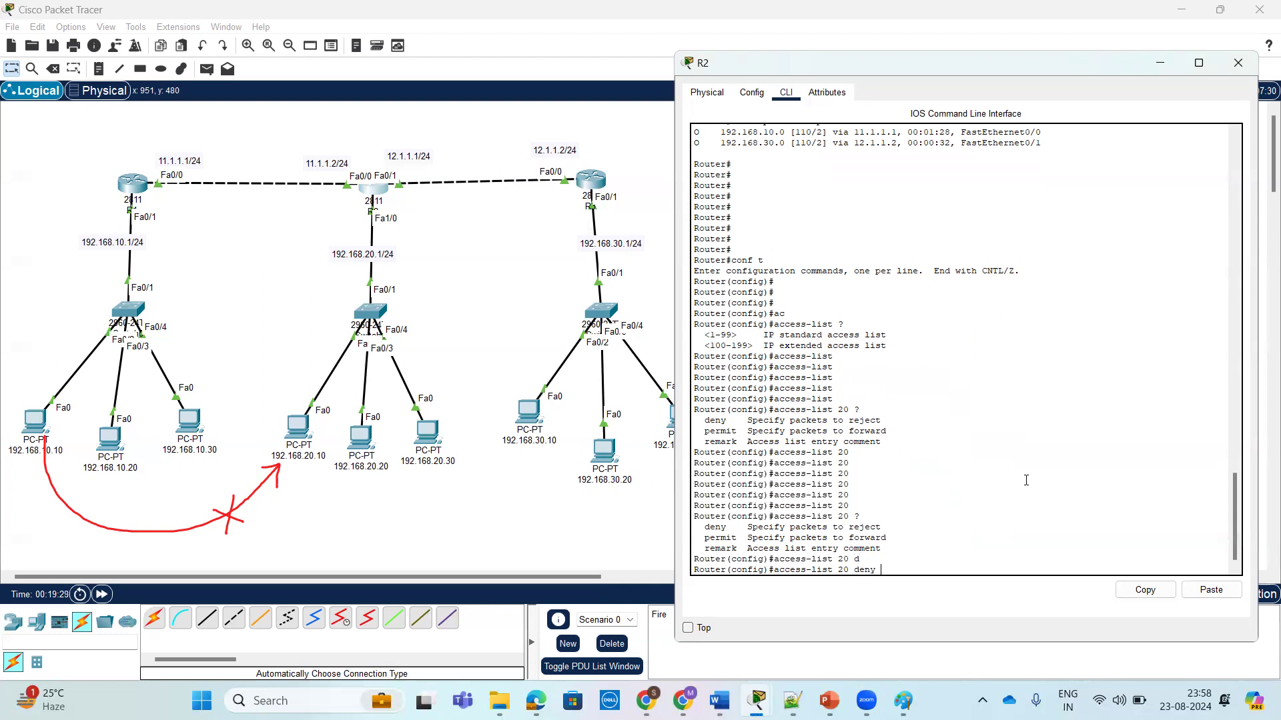
text(?)
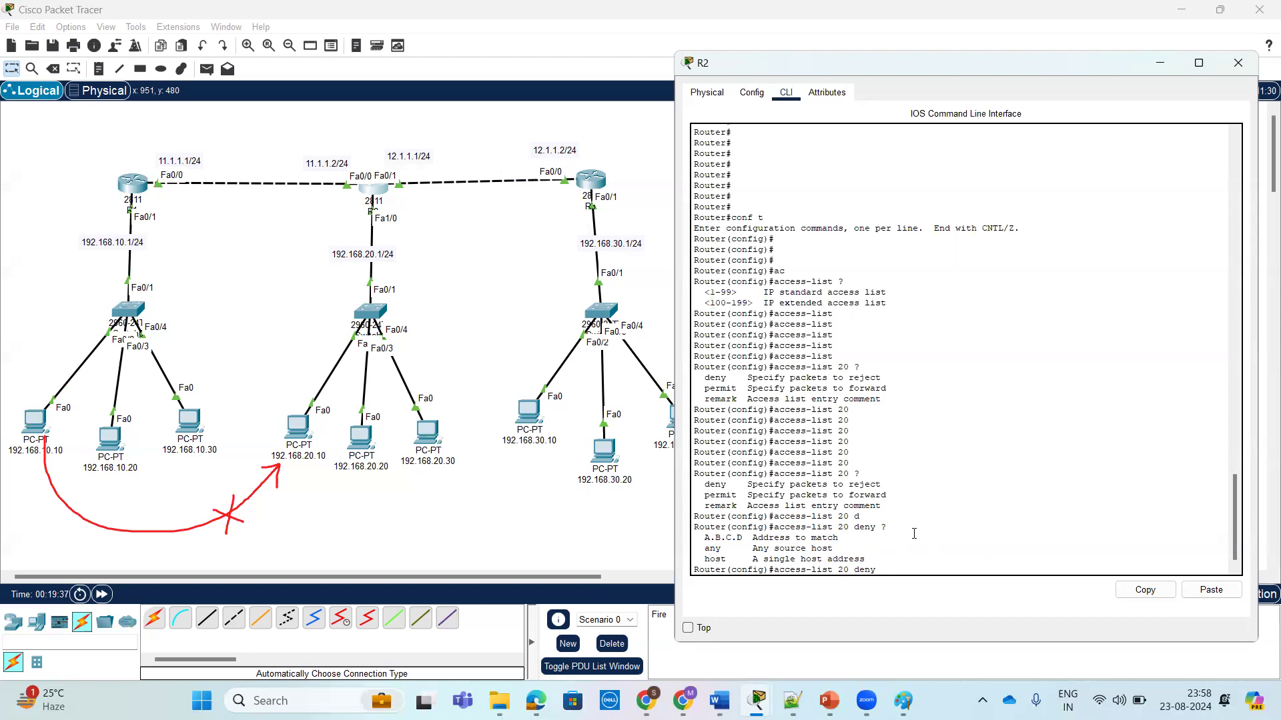
text(92.168)
text(.10.)
text(?)
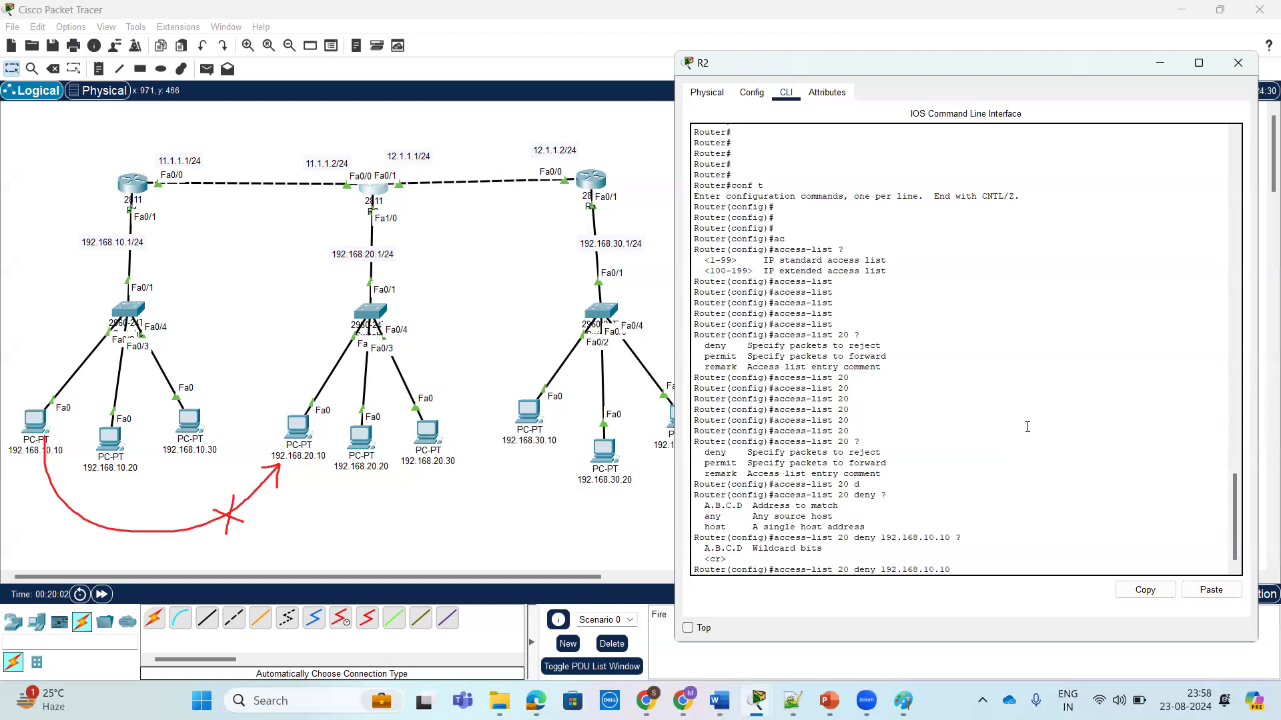
Step: Add wildcard mask 0.0.0.0 to the 192.168.10.10 deny entry and check for further arguments
drag(882, 570, 953, 570)
click(979, 564)
drag(880, 569, 954, 570)
click(990, 563)
text(0.0.0)
text( ?)
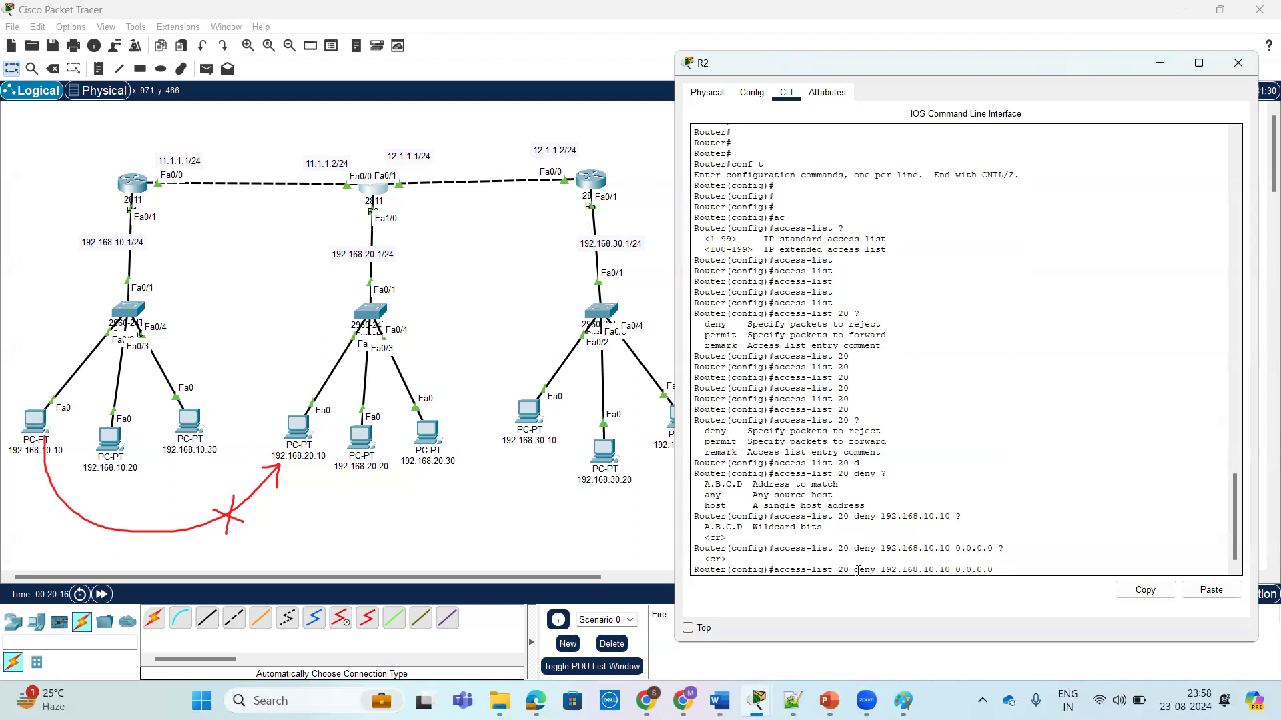
Step: Copy the access-list 20 deny 192.168.10.10 0.0.0.0 command and paste it as a note below the PCs of the 192.168.10 network
drag(780, 571, 995, 567)
click(1126, 592)
click(68, 499)
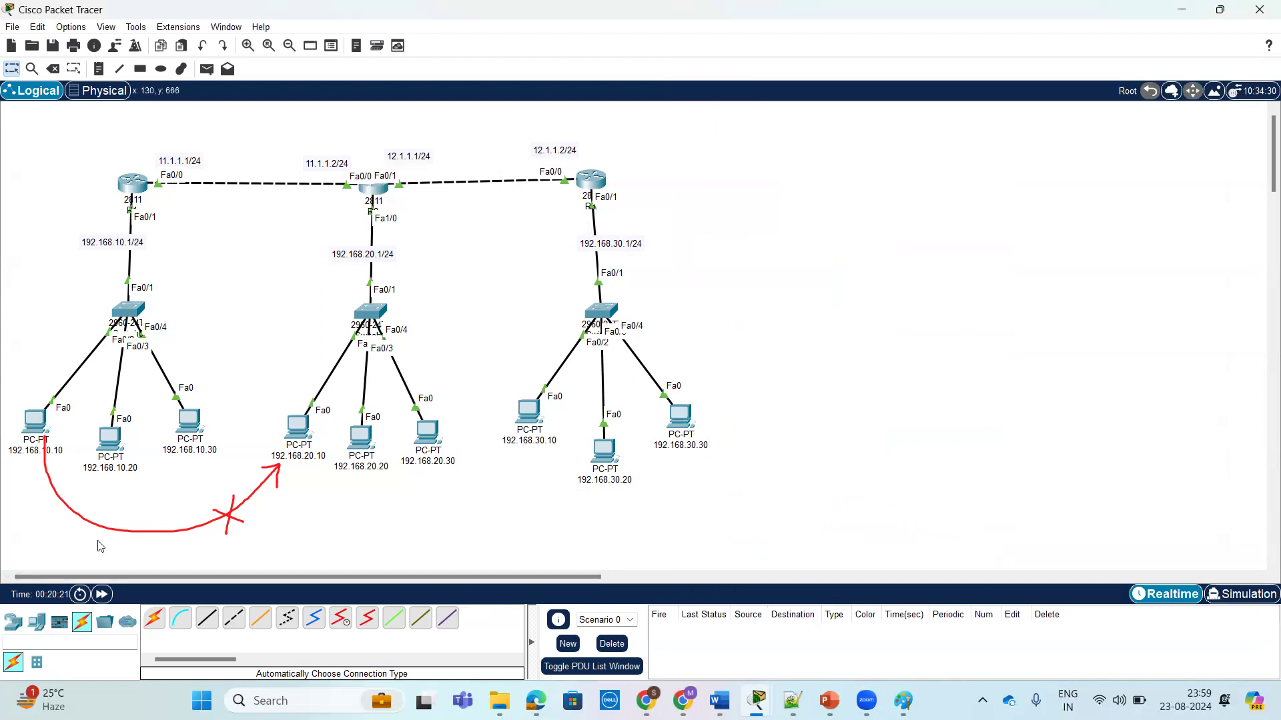
click(99, 69)
click(106, 497)
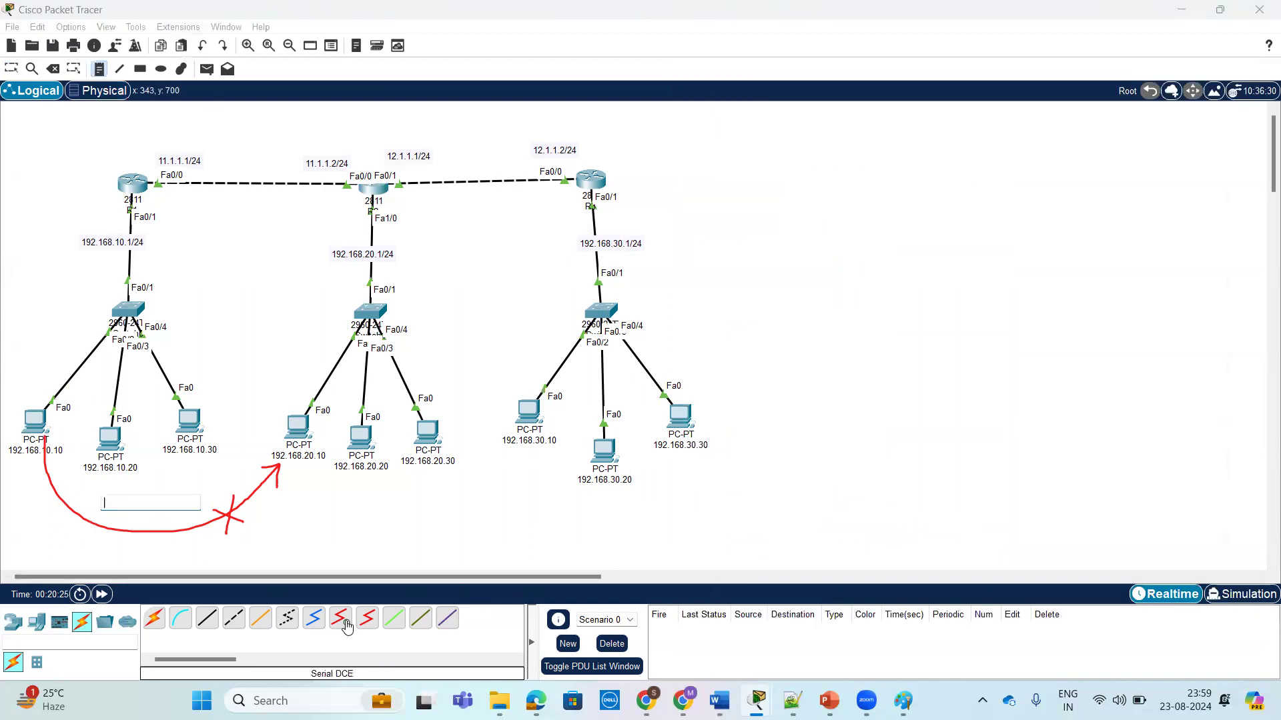
key(ctrl+v)
click(362, 495)
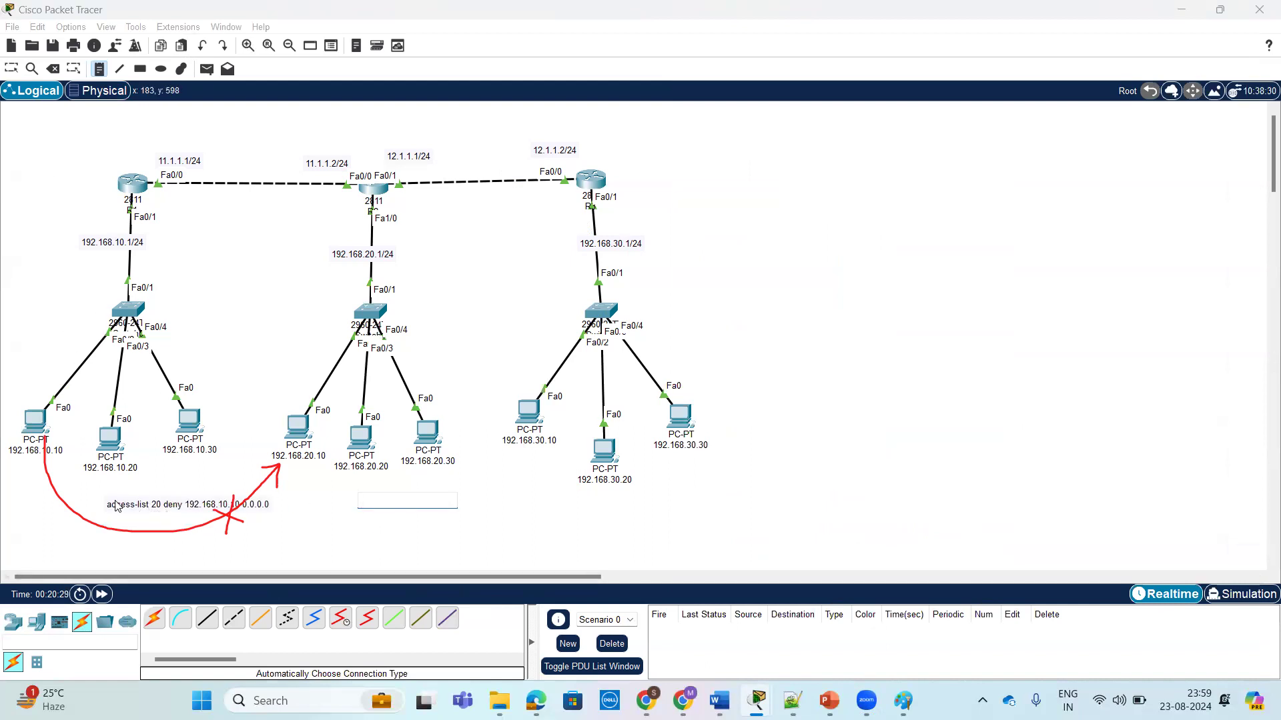
key(Escape)
Step: Reopen R2's command line and submit the pending deny entry for 192.168.10.10
click(372, 186)
key(Return)
key(Return)
key(Return)
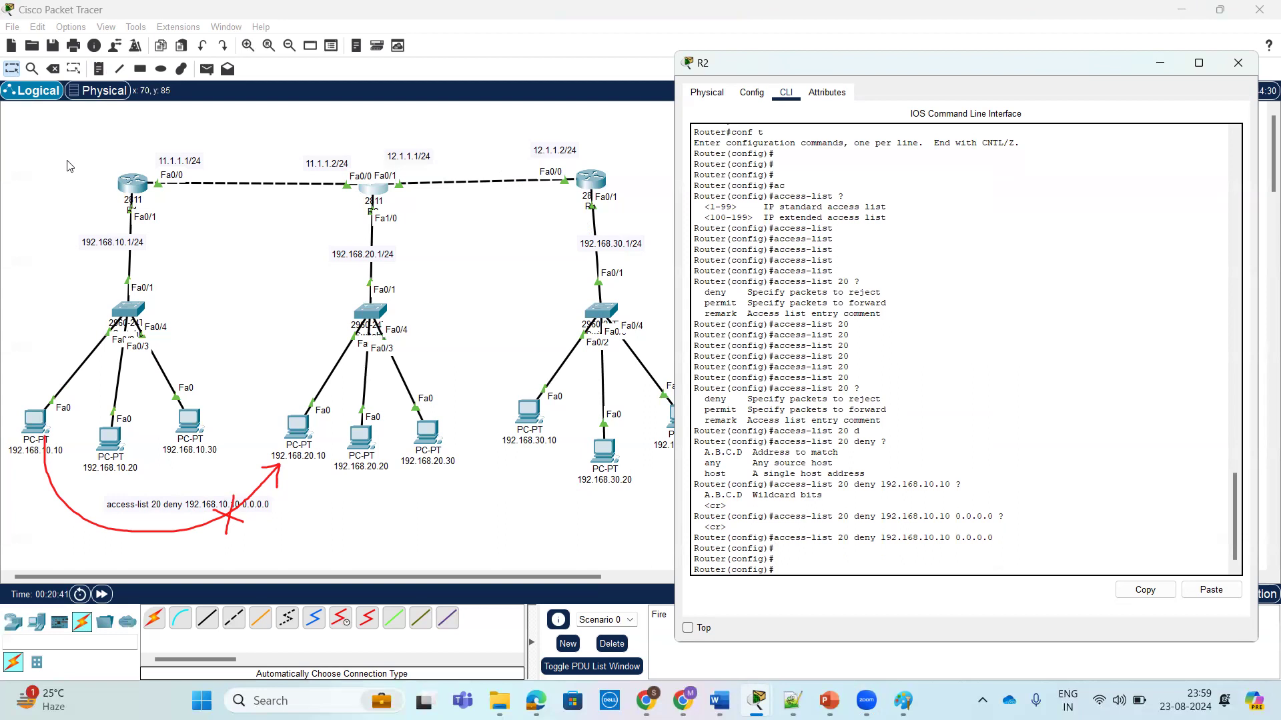
Step: Sketch an arrow from PC 192.168.10.20 to PC 192.168.20.20 and start another access-list 20 deny entry on R2, listing its source options
mouse_move(102, 448)
mouse_down()
mouse_move(105, 499)
mouse_move(138, 548)
mouse_move(187, 559)
mouse_move(312, 521)
mouse_move(359, 477)
mouse_move(353, 495)
mouse_up()
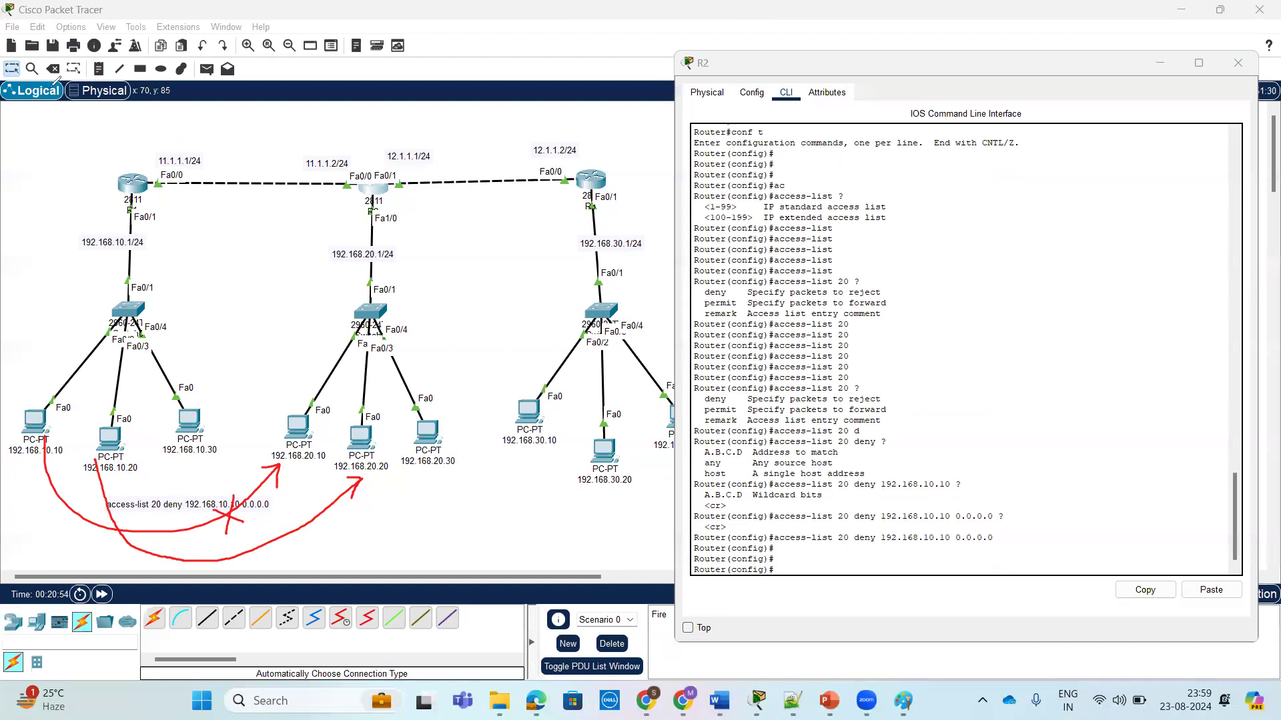
click(910, 566)
text(ac)
key(Tab)
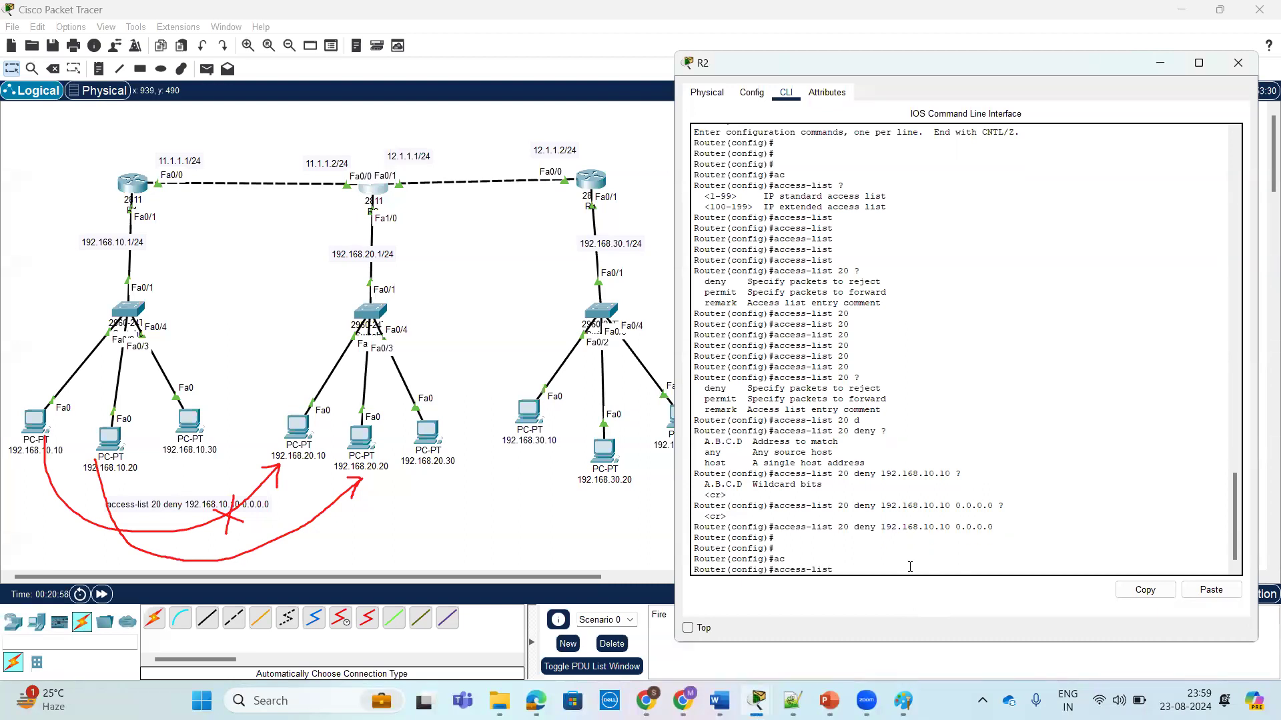
text(20 de)
key(Tab)
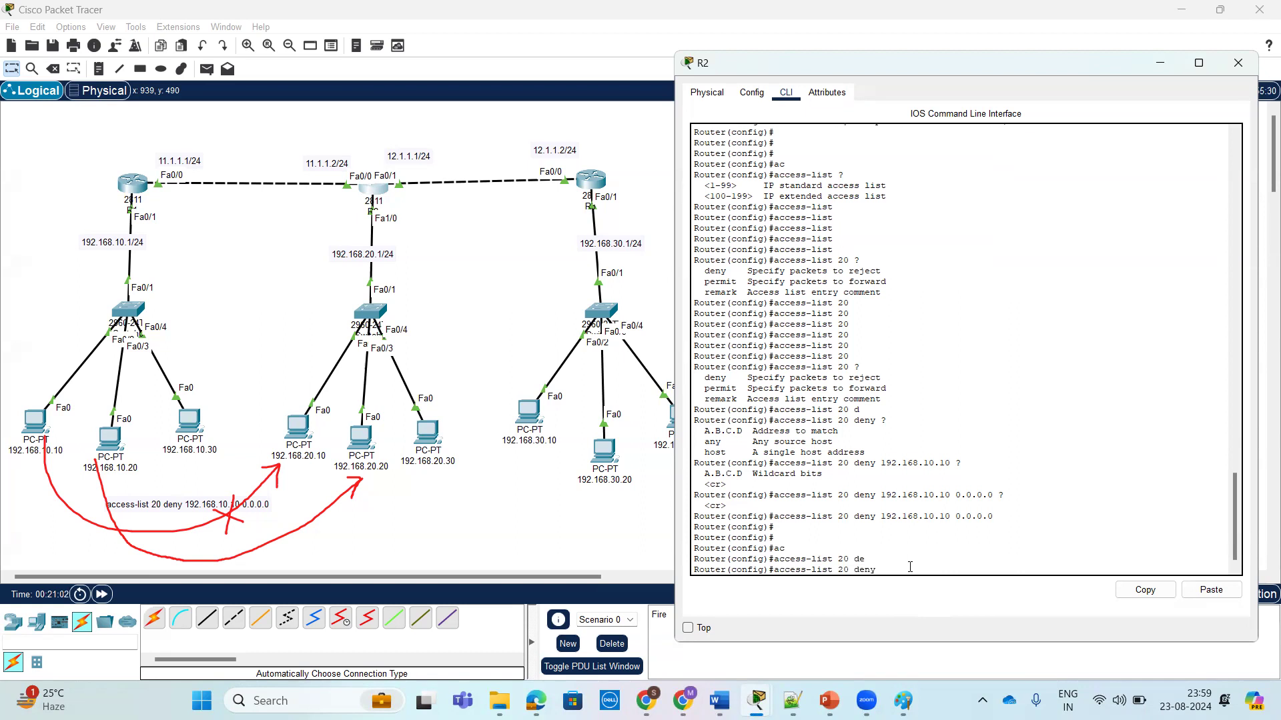
text(?)
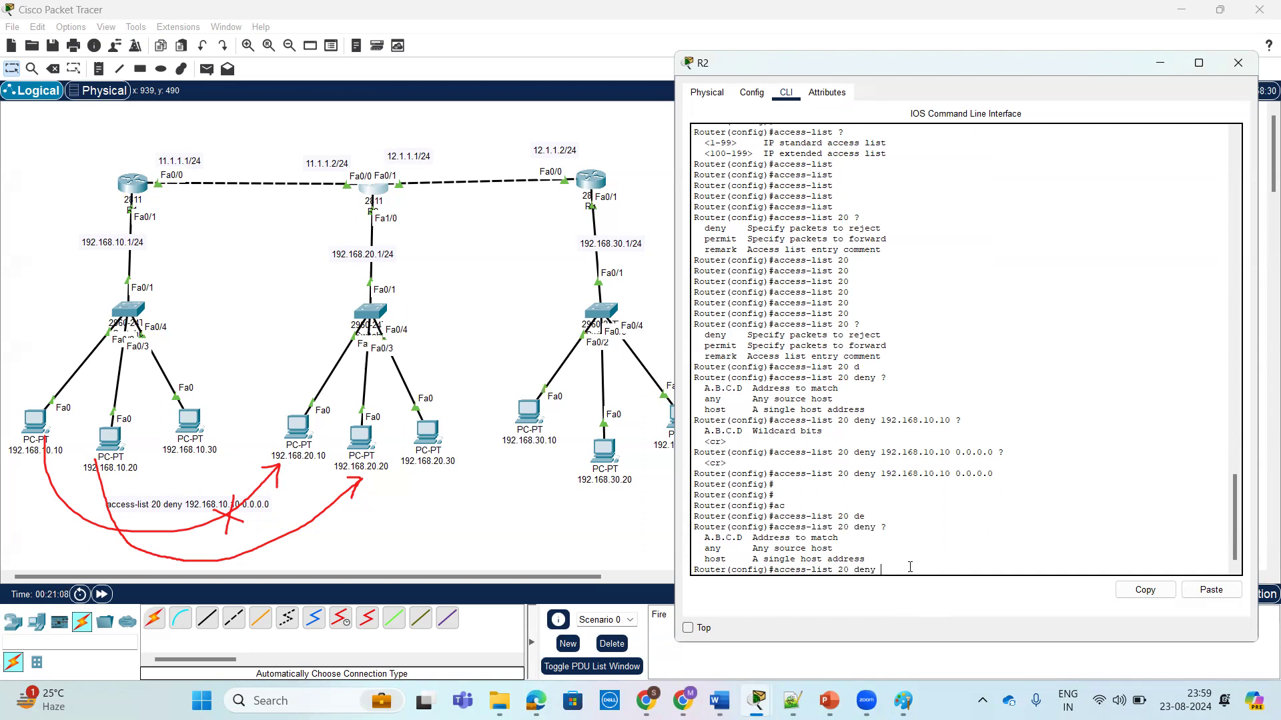
Step: Complete the deny entry with host 192.168.10.20, check for further arguments, and submit it
text(h)
key(Tab)
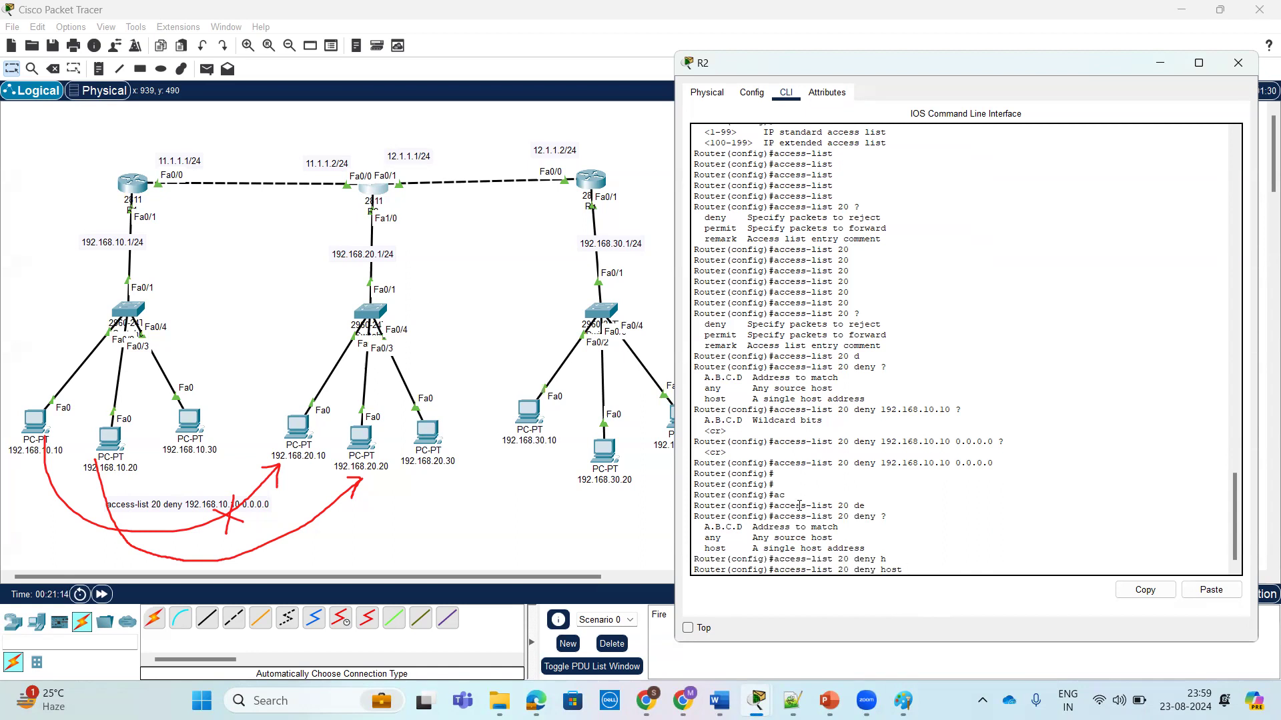
text(192.168)
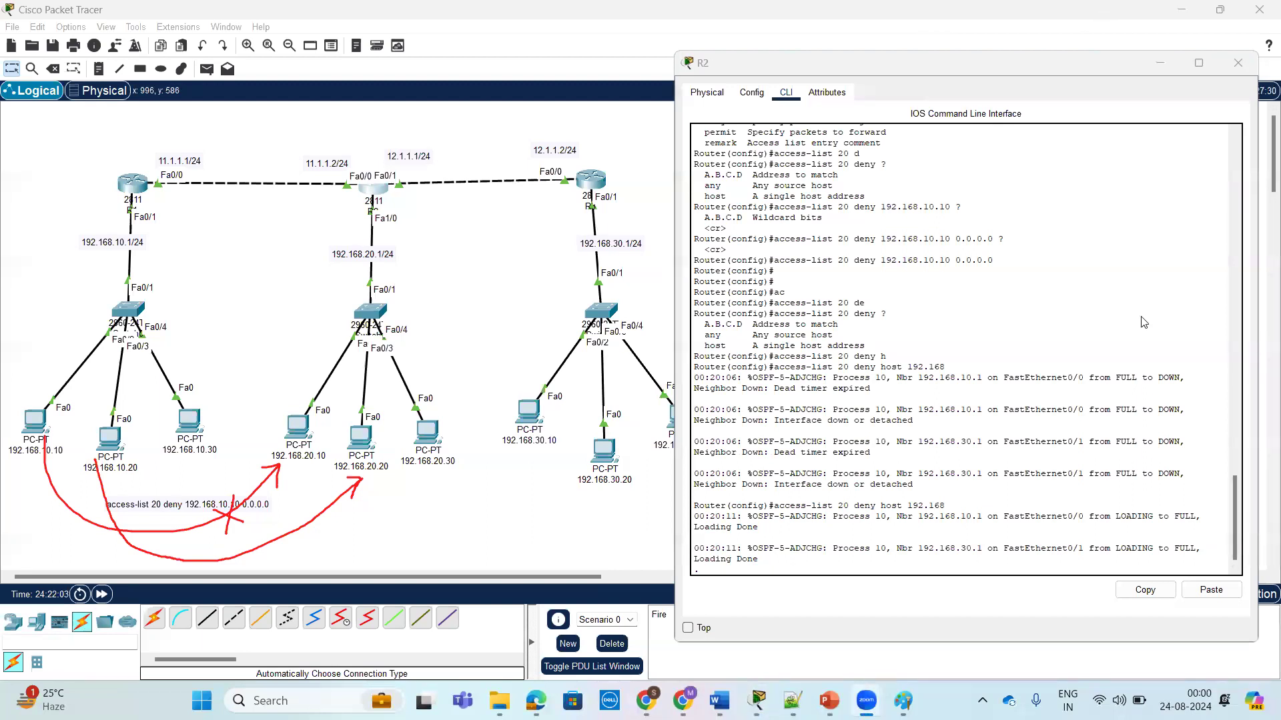
click(1144, 320)
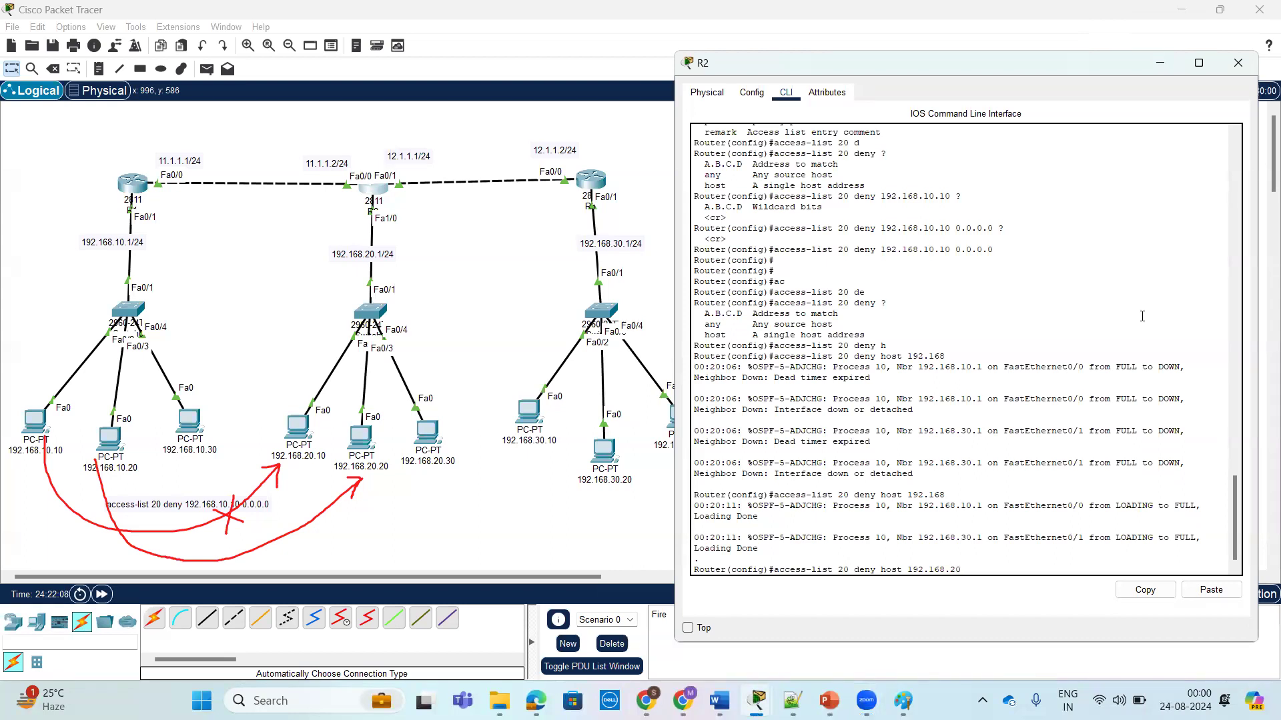
text(10.20 ?)
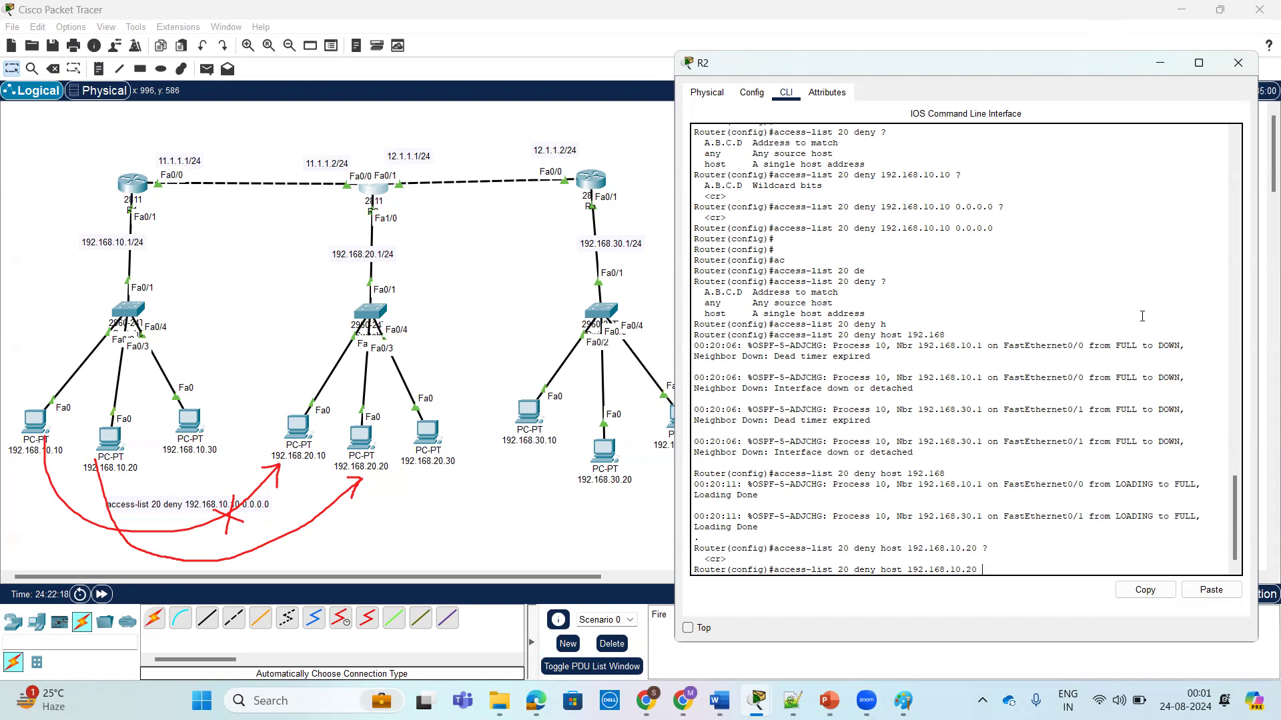
key(Return)
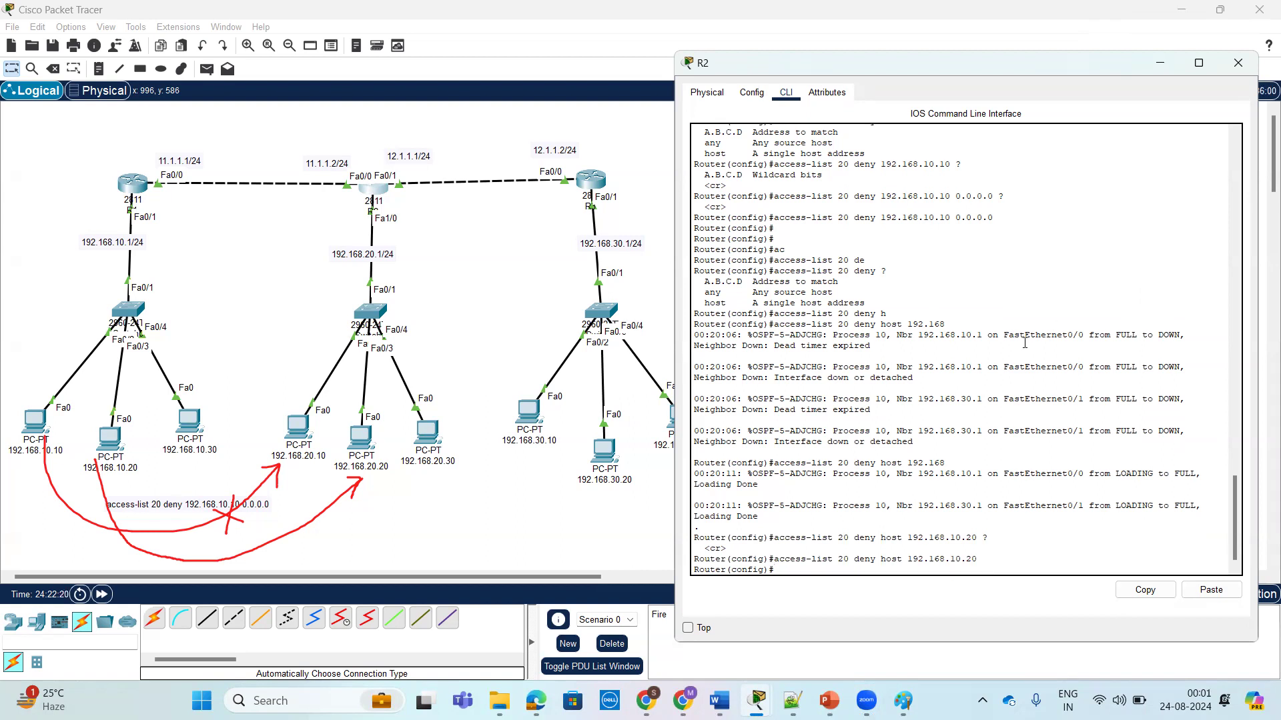
key(Return)
key(Return)
key(Return)
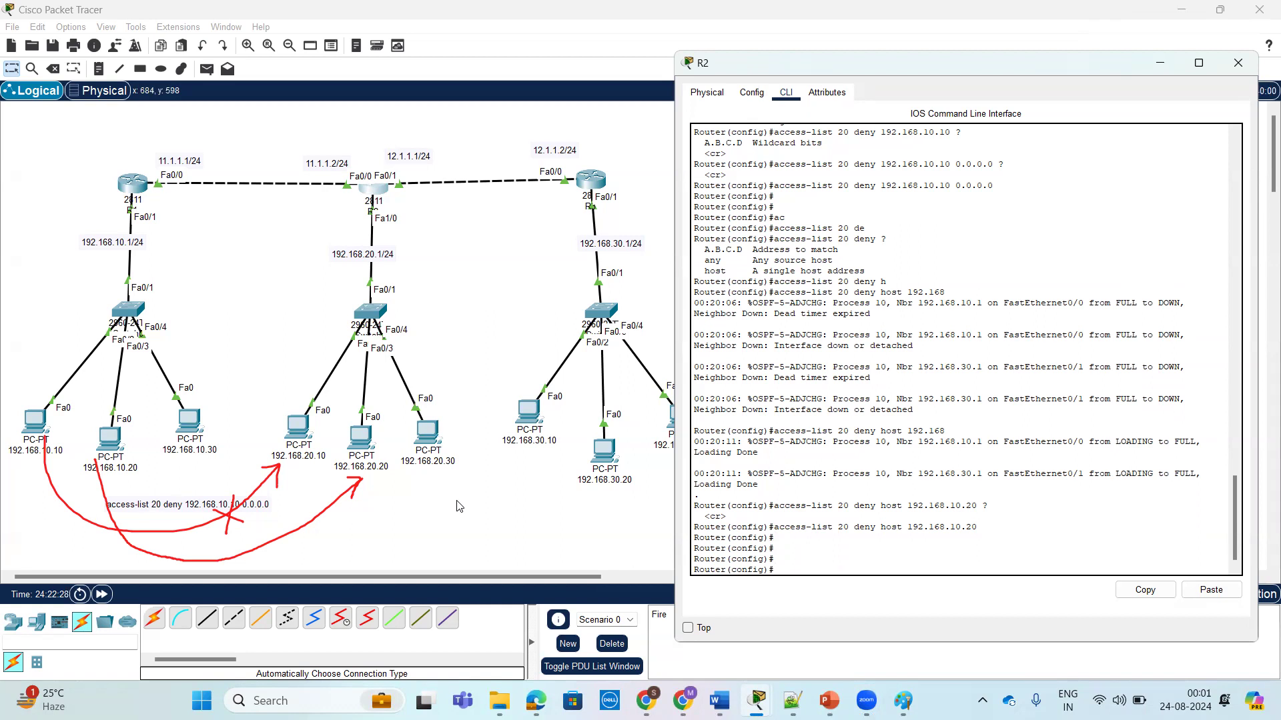
Step: Circle PC 192.168.10.30 and the 192.168.20.x PCs on the topology, and cross out the arrow from PC 192.168.10.20
key(Return)
key(Return)
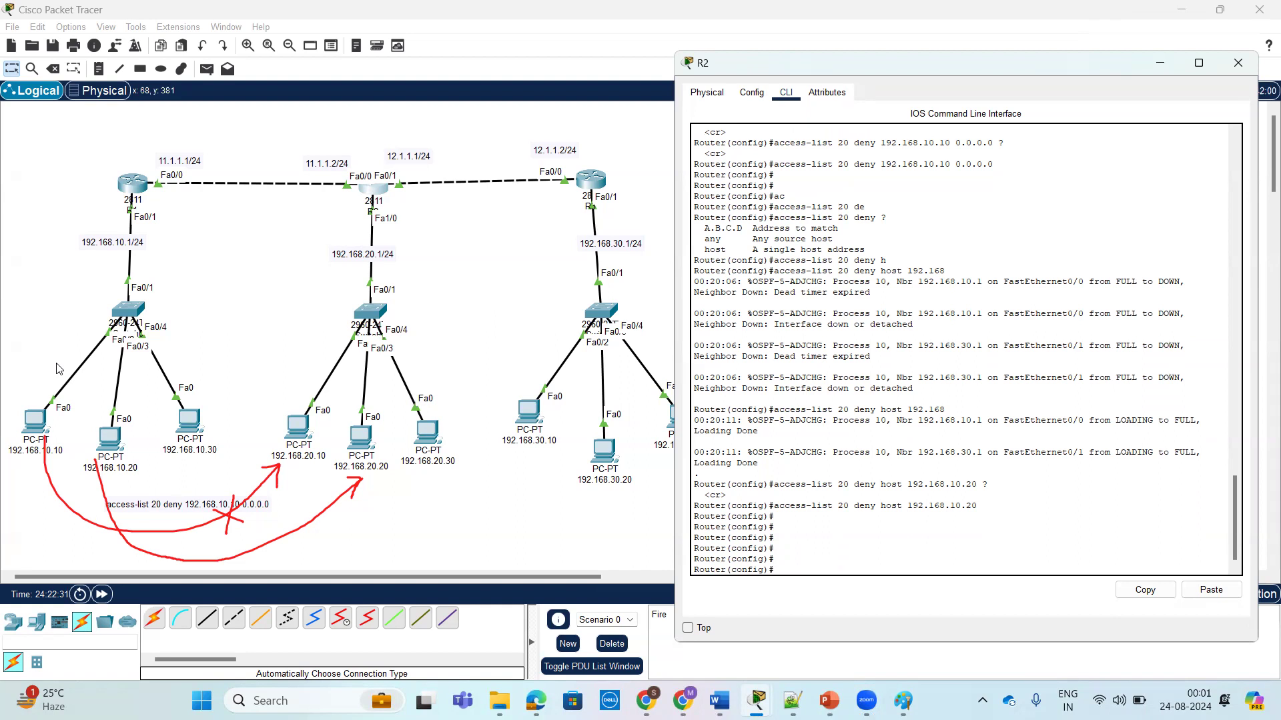
mouse_move(277, 505)
mouse_down()
mouse_move(456, 444)
mouse_move(397, 299)
mouse_move(256, 453)
mouse_move(321, 513)
mouse_up()
mouse_move(211, 445)
mouse_down()
mouse_move(210, 395)
mouse_move(185, 470)
mouse_move(207, 445)
mouse_up()
mouse_move(275, 528)
mouse_down()
mouse_move(265, 564)
mouse_move(320, 555)
mouse_up()
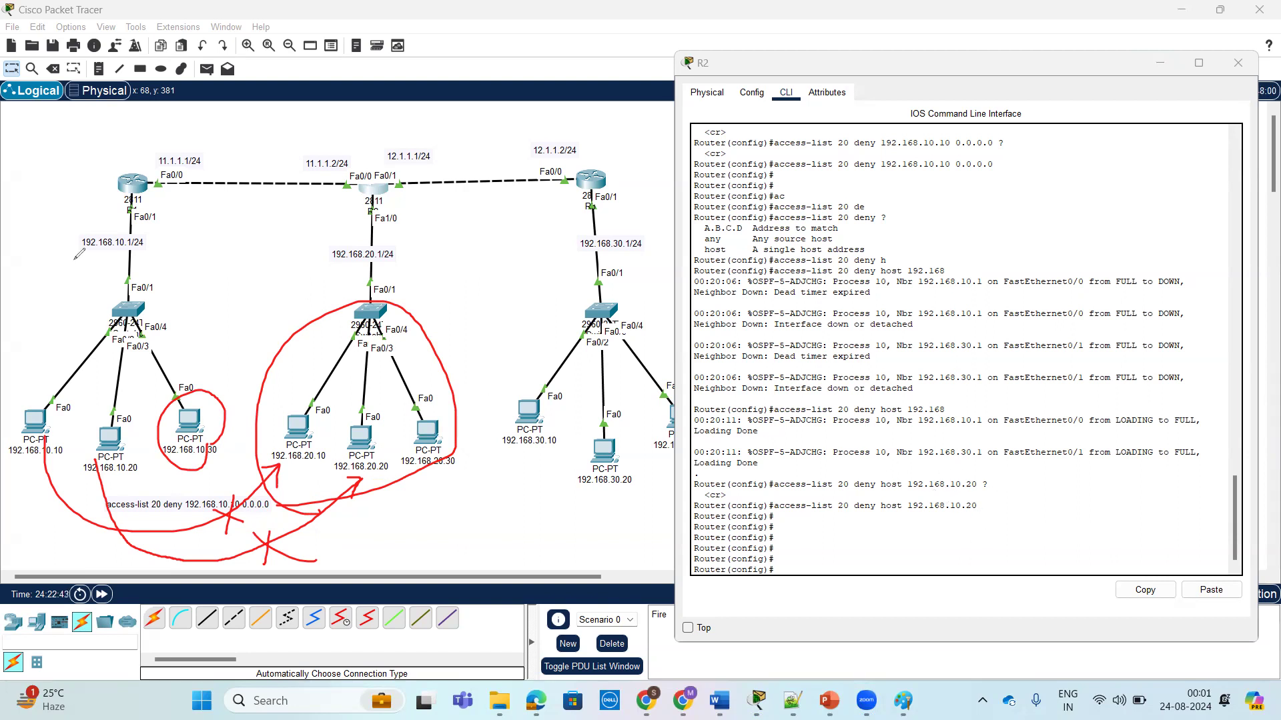
Step: Circle PCs 192.168.20.10 and 192.168.20.20, and mark the source and destination sides on the topology
mouse_move(384, 416)
mouse_down()
mouse_move(344, 435)
mouse_move(364, 485)
mouse_move(385, 432)
mouse_move(377, 421)
mouse_up()
mouse_move(304, 475)
mouse_down()
mouse_move(321, 419)
mouse_move(287, 460)
mouse_move(317, 460)
mouse_up()
mouse_move(59, 357)
mouse_down()
mouse_move(72, 369)
mouse_move(68, 345)
mouse_up()
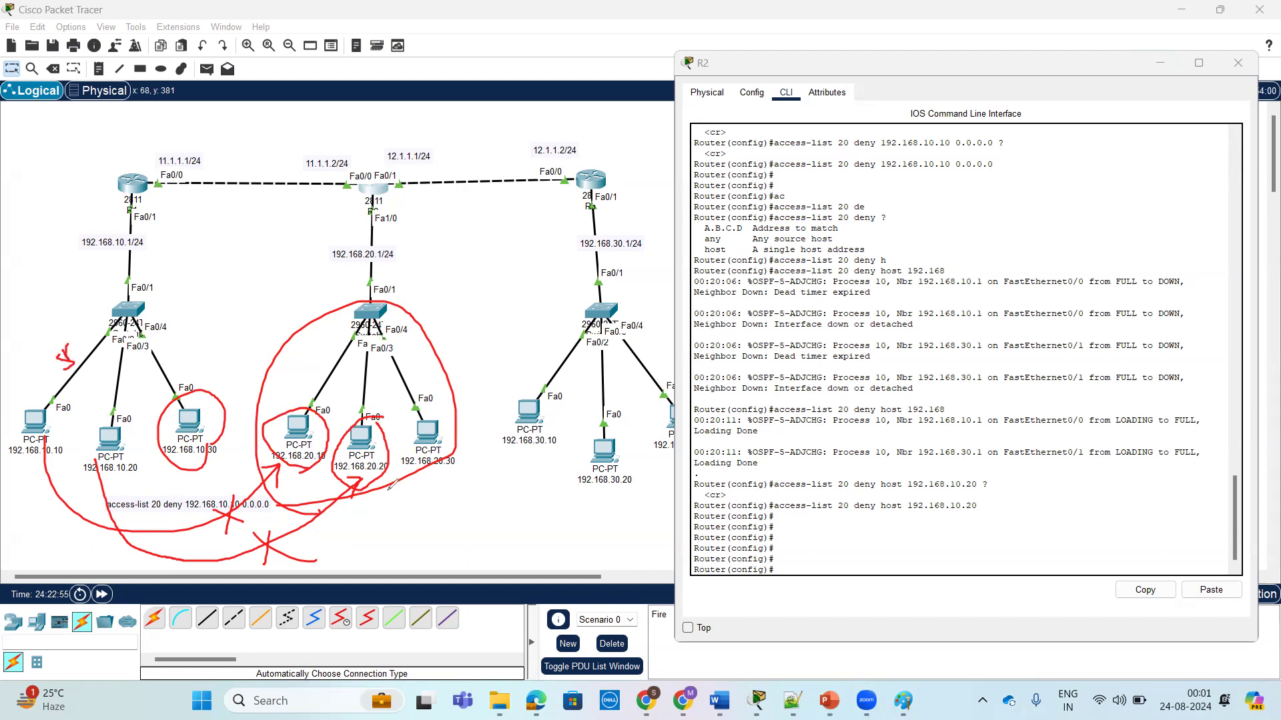
mouse_move(433, 328)
mouse_down()
mouse_move(427, 288)
mouse_move(437, 325)
mouse_move(455, 307)
mouse_up()
Step: Switch to the ACL notes in Paint, underline the Standard ACL and Extended ACL headings, and tick the extended ACL's filtering targets
key(alt+Tab)
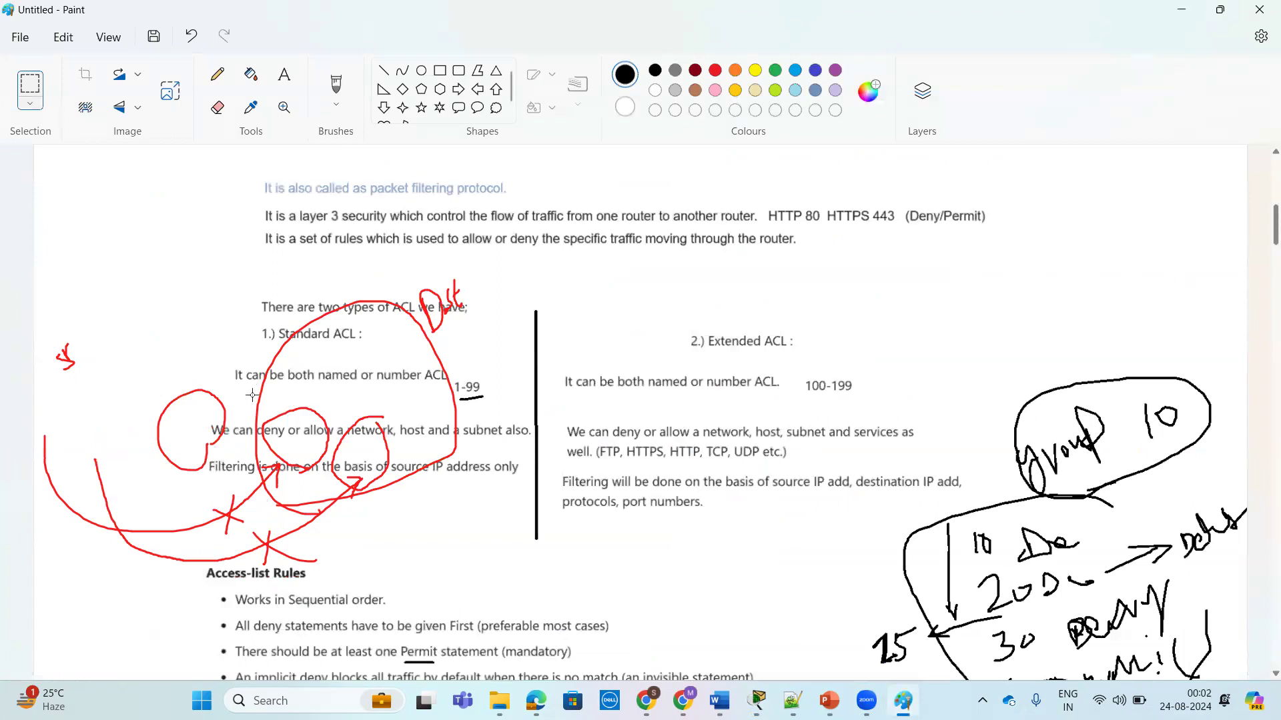
click(117, 451)
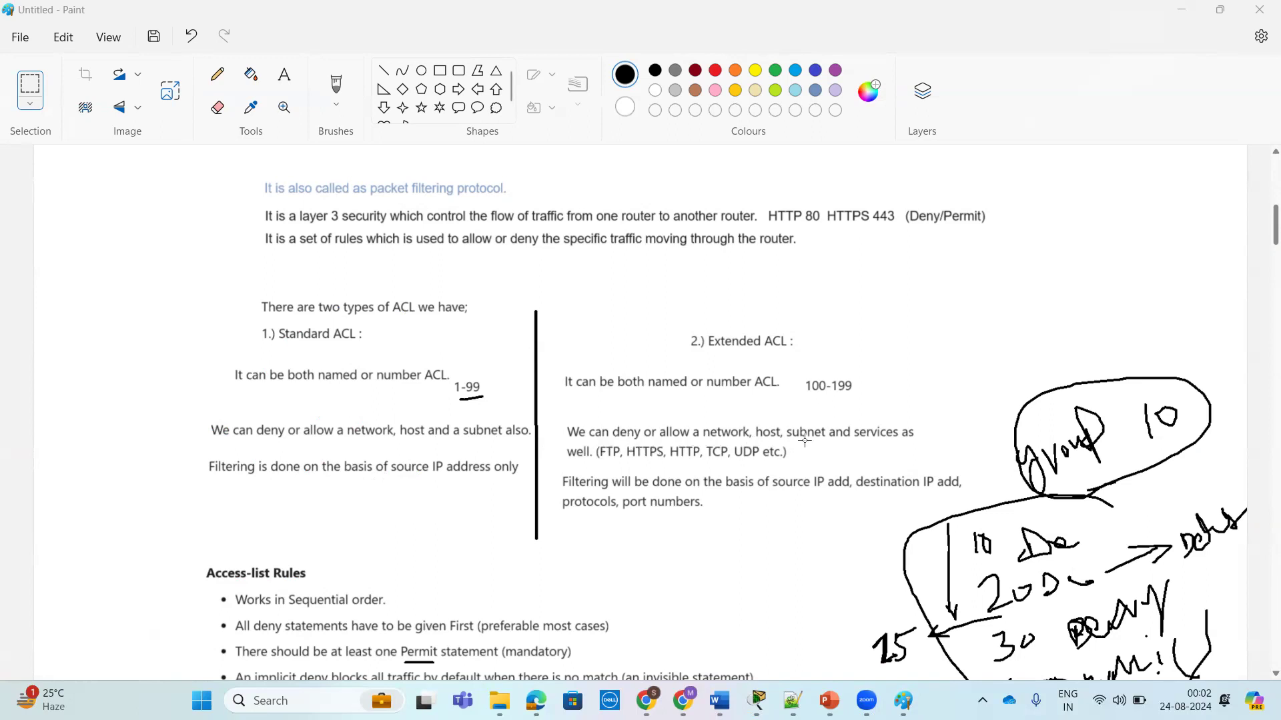
drag(769, 419, 812, 400)
drag(705, 355, 804, 347)
drag(286, 346, 359, 341)
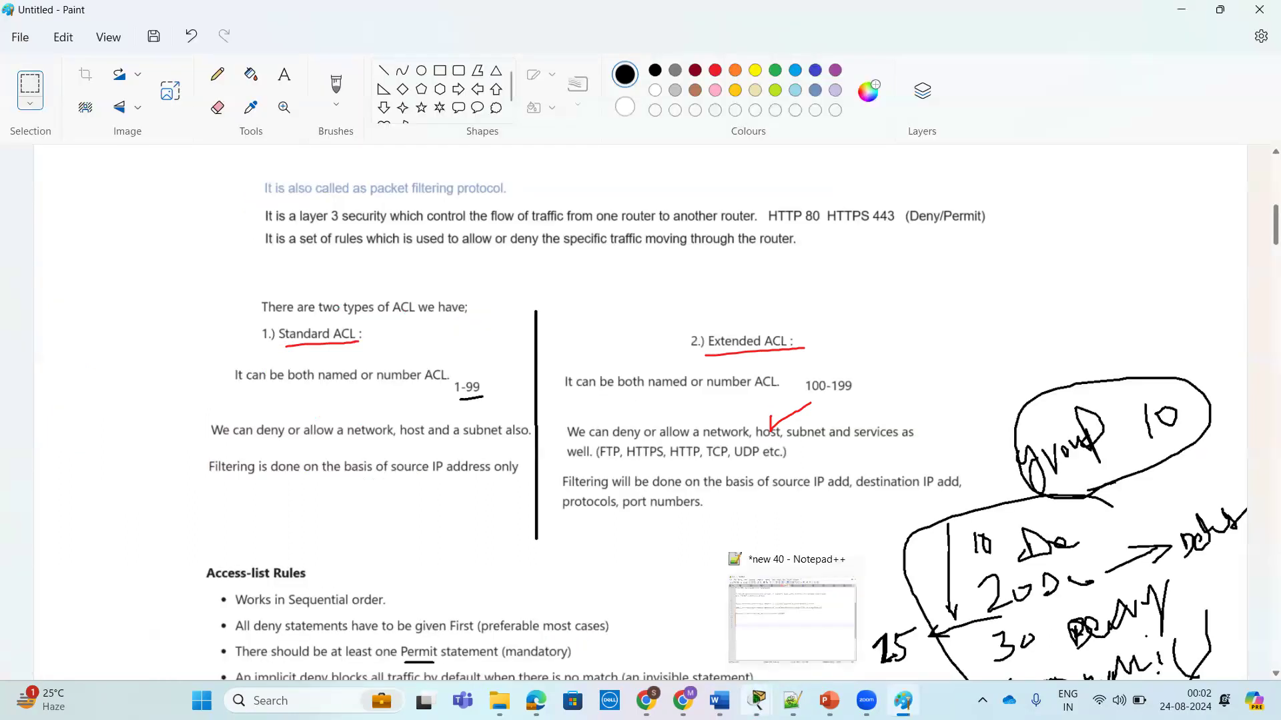
Step: Return to Packet Tracer and copy the access-list 20 deny host 192.168.10.20 command from R2's command line
mouse_move(758, 701)
click(726, 637)
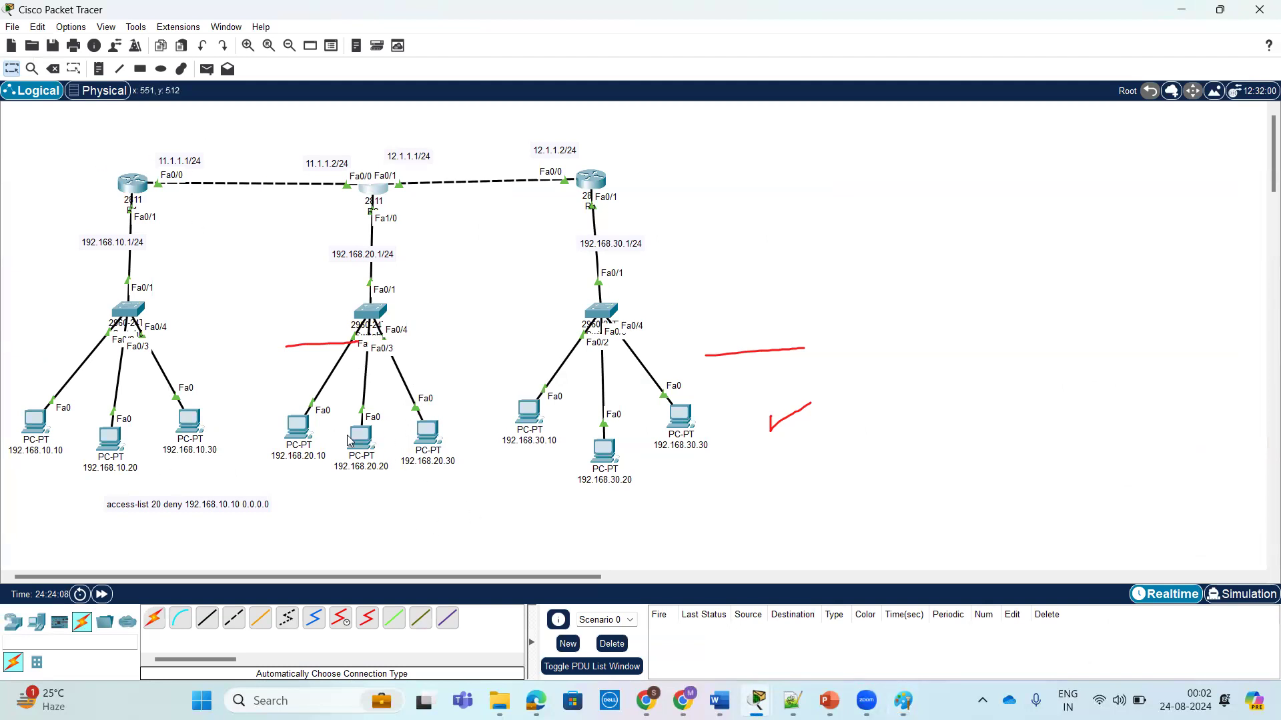
click(374, 198)
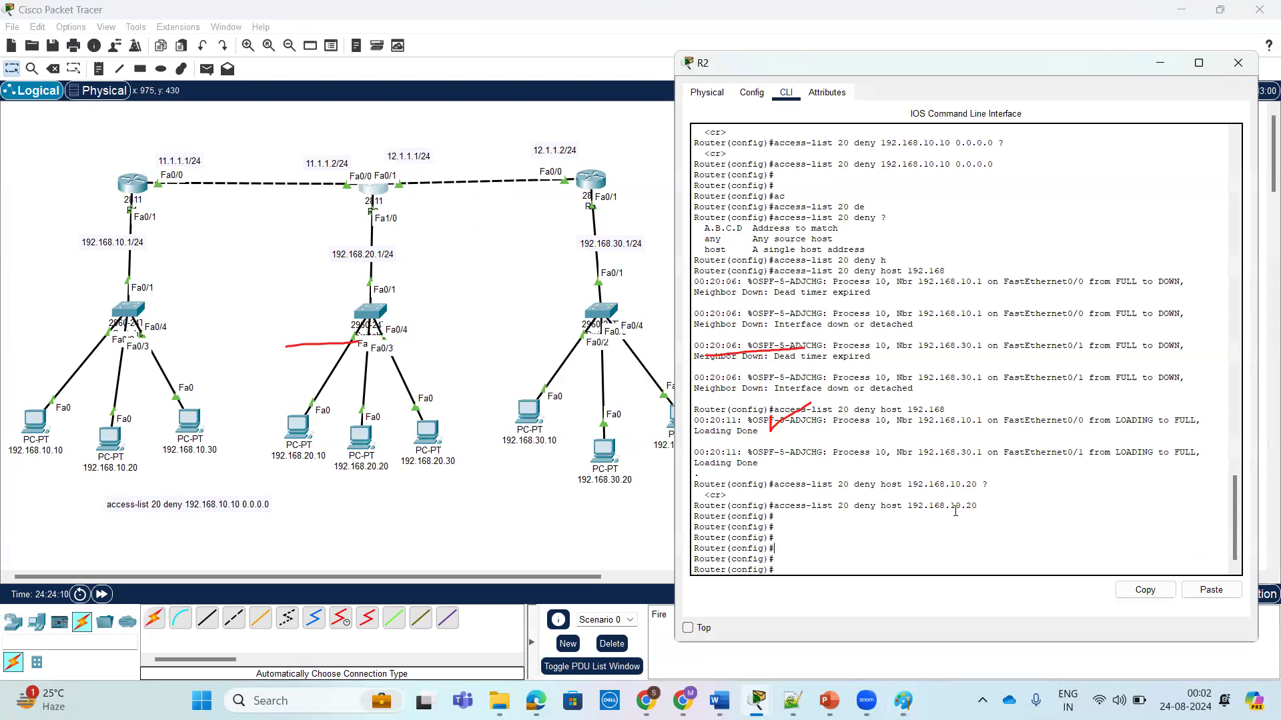
drag(987, 505, 880, 505)
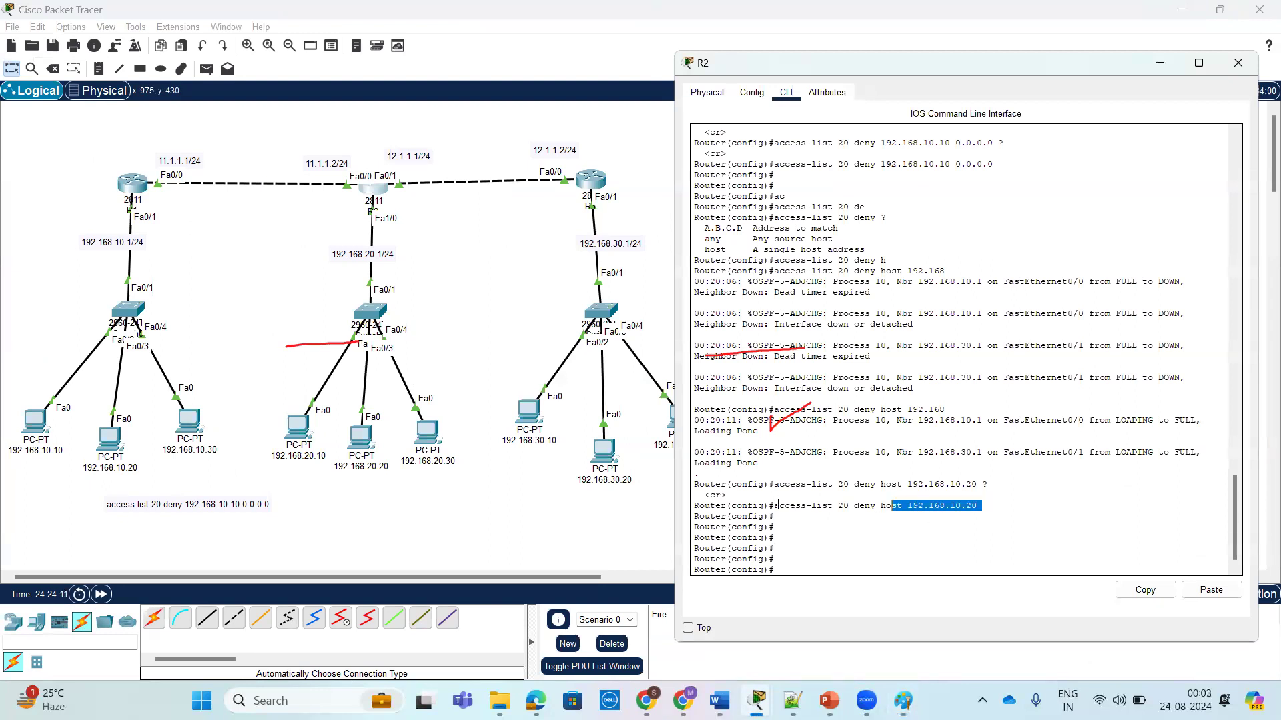
click(1145, 590)
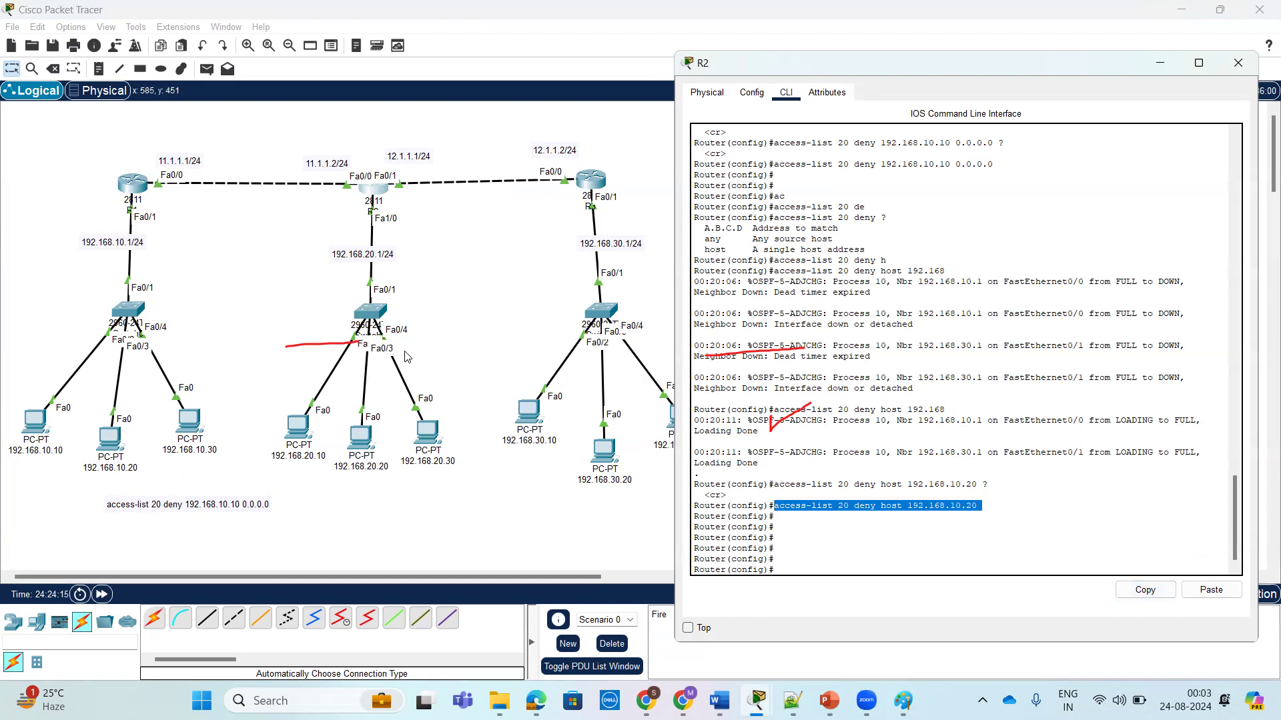
Step: Paste the copied deny host command as a note below the existing access-list note on the topology
click(115, 525)
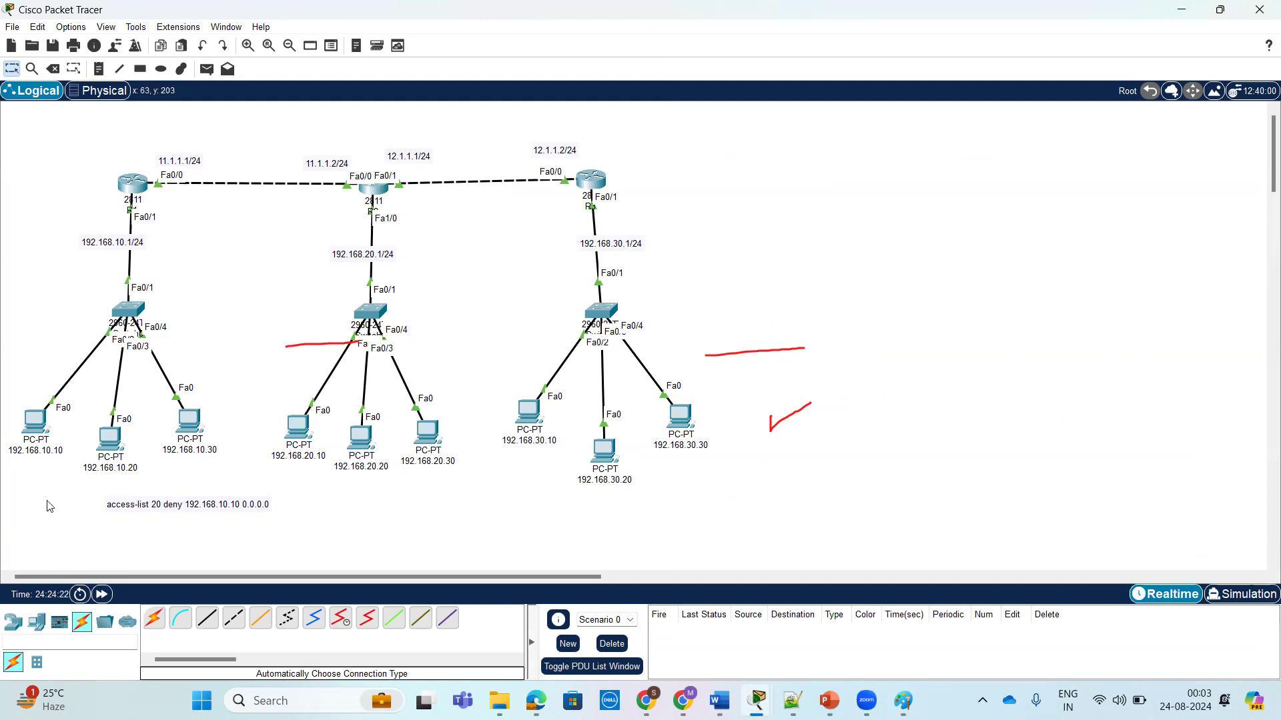
click(99, 68)
click(110, 524)
key(ctrl+v)
click(357, 515)
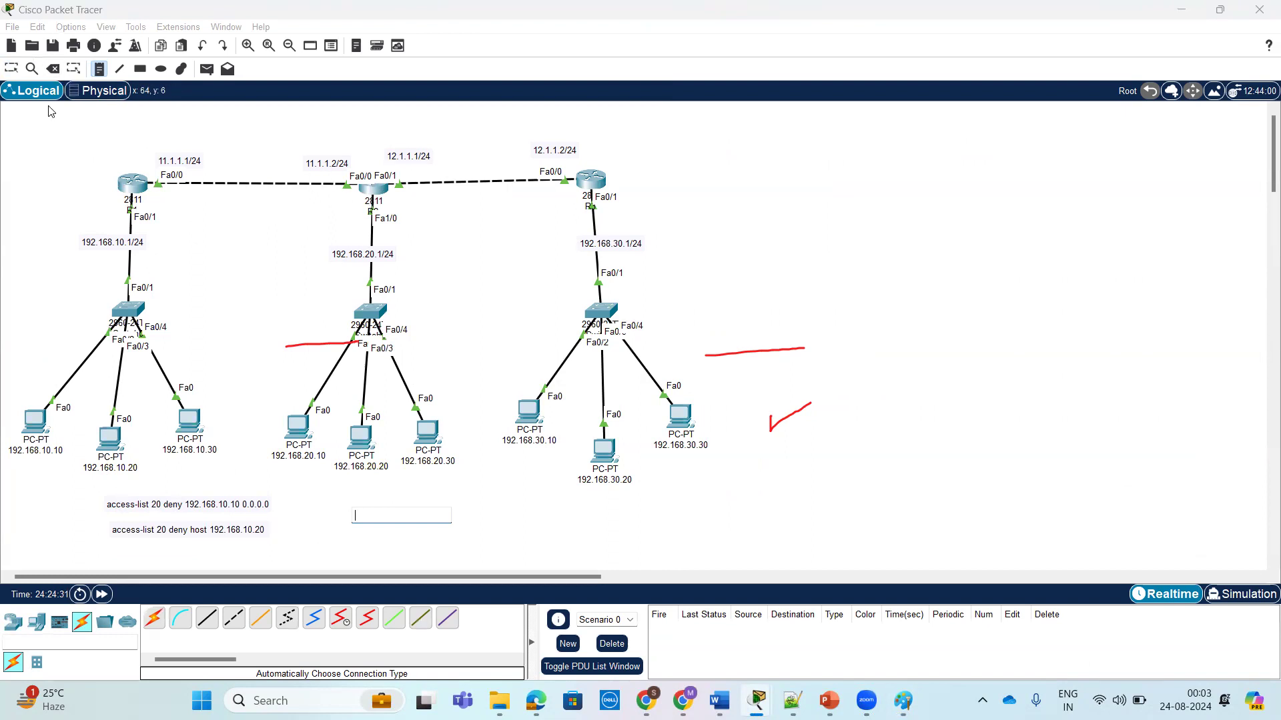
click(12, 69)
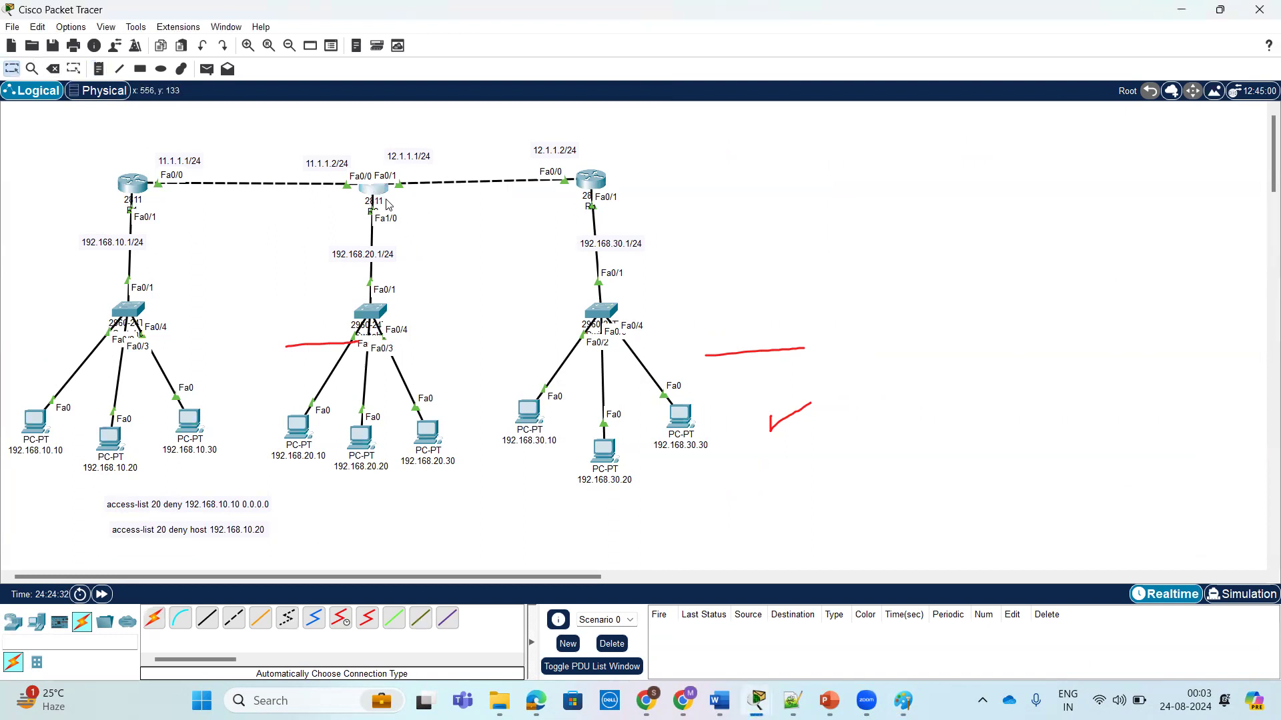
Step: Reopen R2's command line, circle the 192.168.30.1/24 and 192.168.20.1/24 networks, and sketch a crossed-out path between them
click(387, 205)
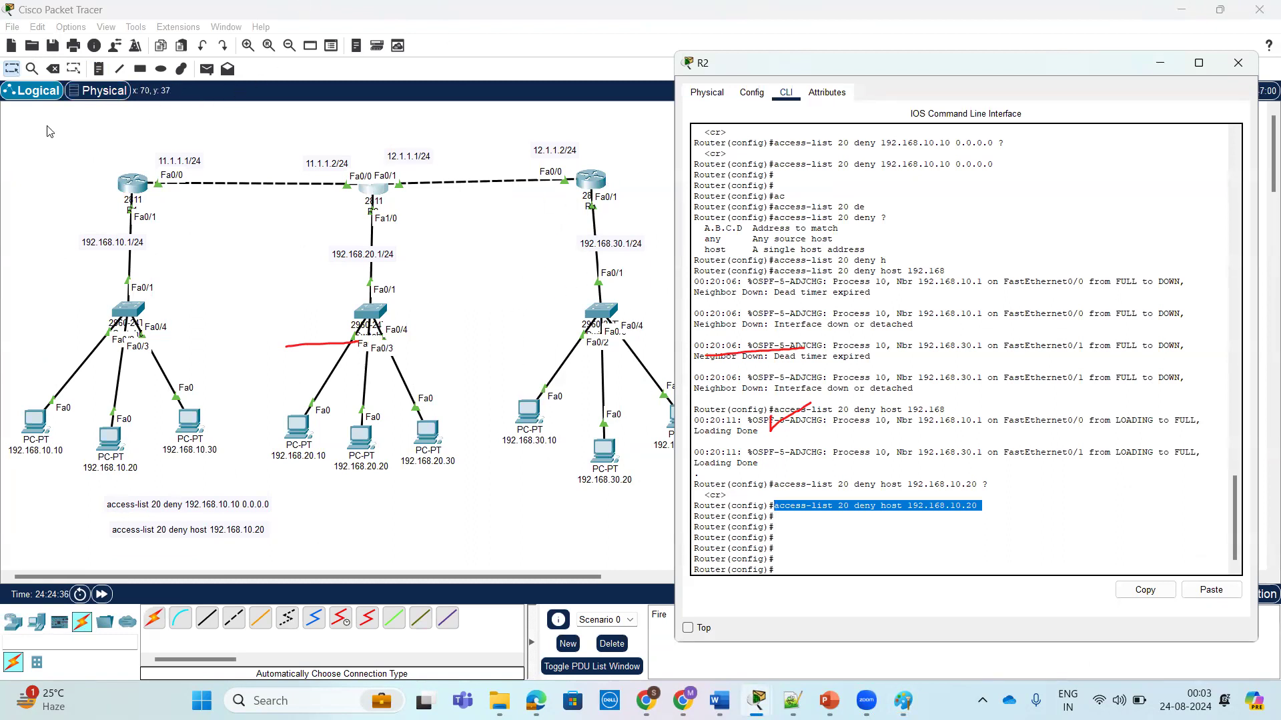
click(667, 285)
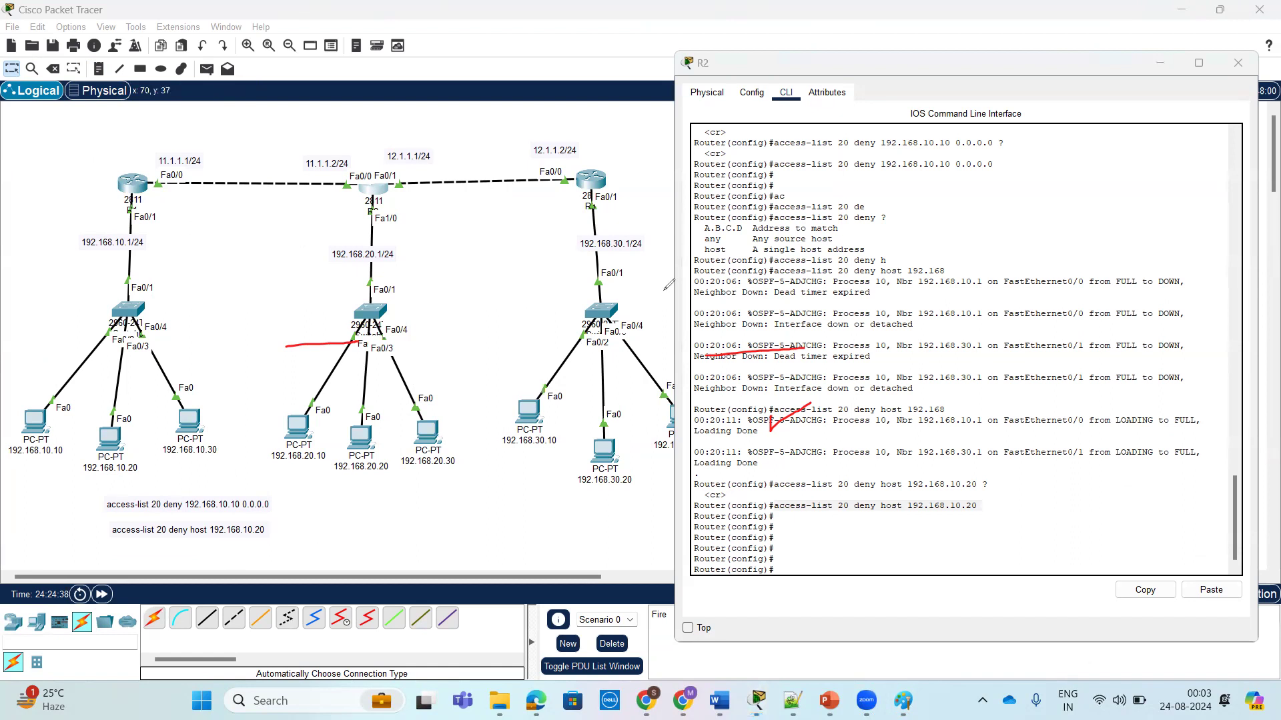
mouse_move(669, 241)
mouse_down()
mouse_move(597, 279)
mouse_move(671, 235)
mouse_move(629, 413)
mouse_move(459, 531)
mouse_move(261, 363)
mouse_move(369, 234)
mouse_move(432, 298)
mouse_move(408, 311)
mouse_move(350, 309)
mouse_move(279, 267)
mouse_up()
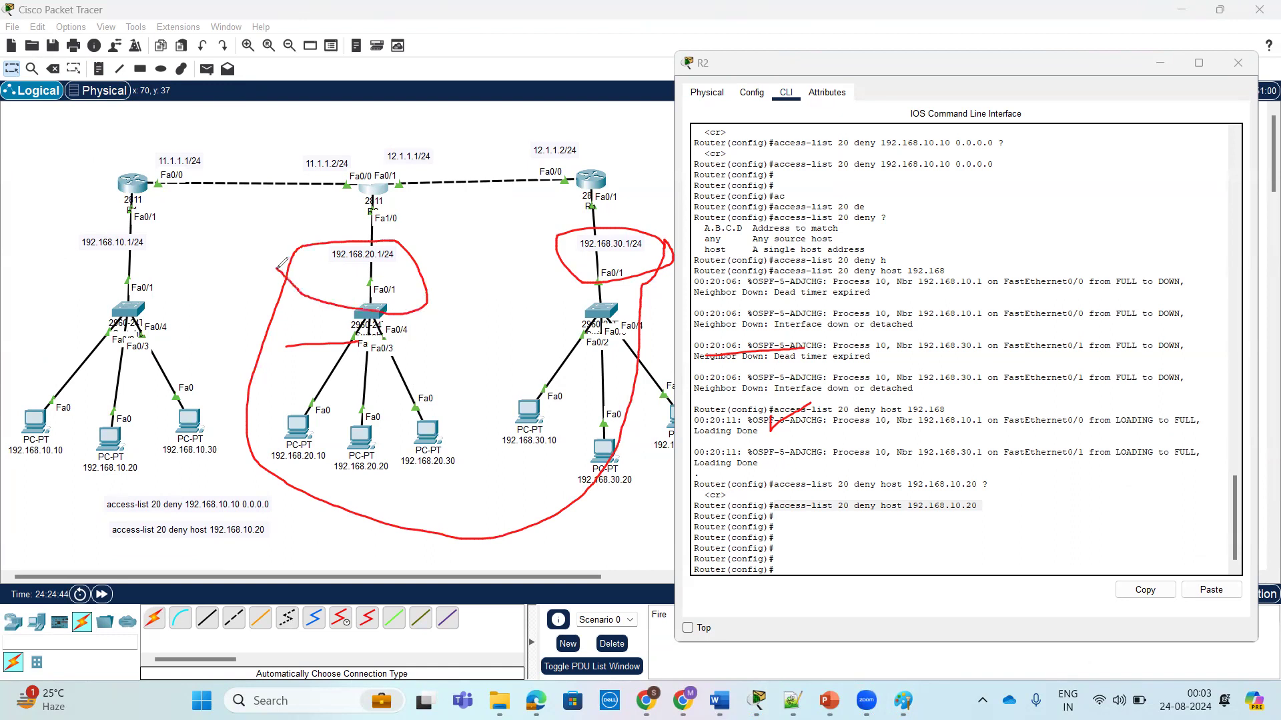
mouse_move(518, 502)
mouse_down()
mouse_move(509, 551)
mouse_move(566, 557)
mouse_up()
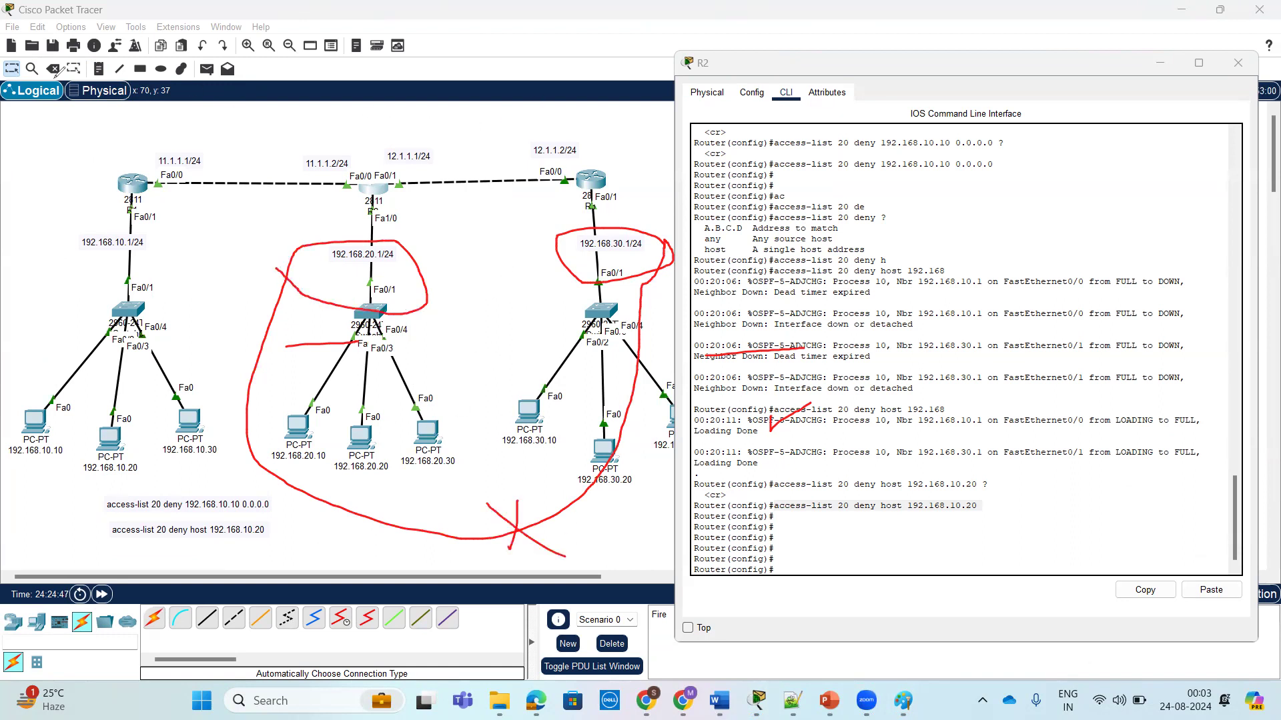
Step: Start another access-list 20 deny entry on R2 and list its source options
click(834, 524)
key(Return)
key(Return)
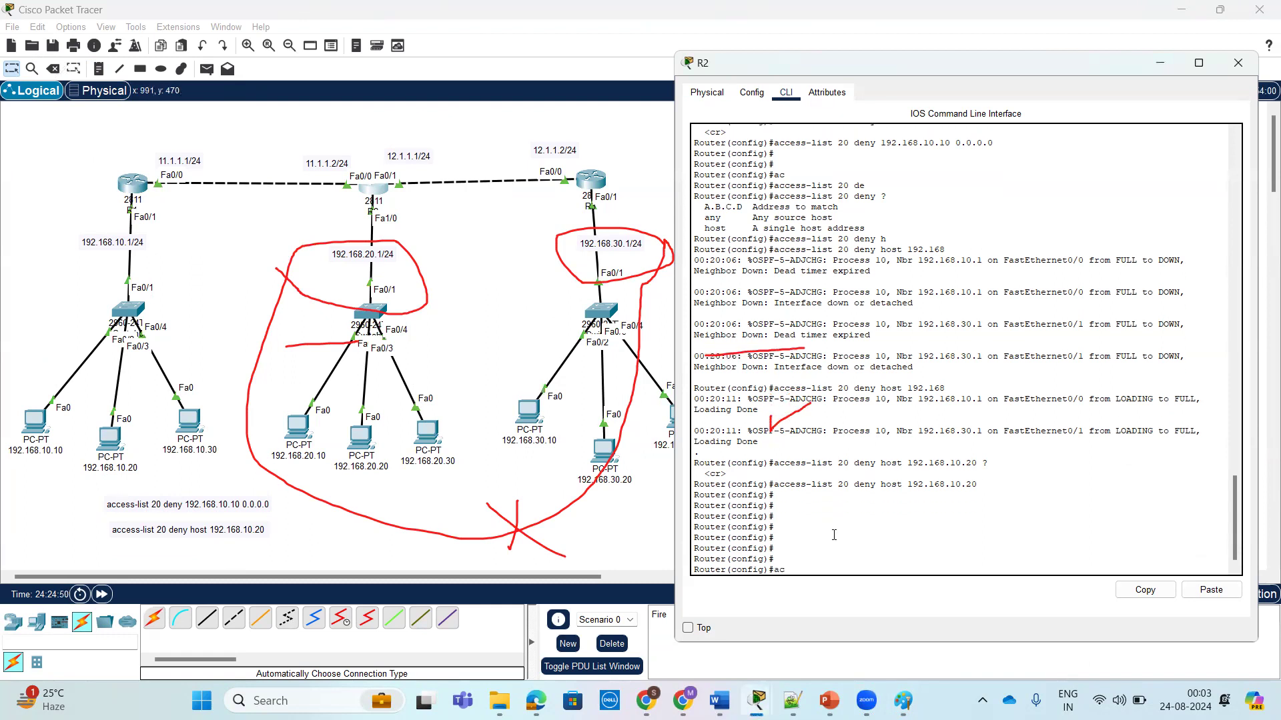
text(ac)
key(Tab)
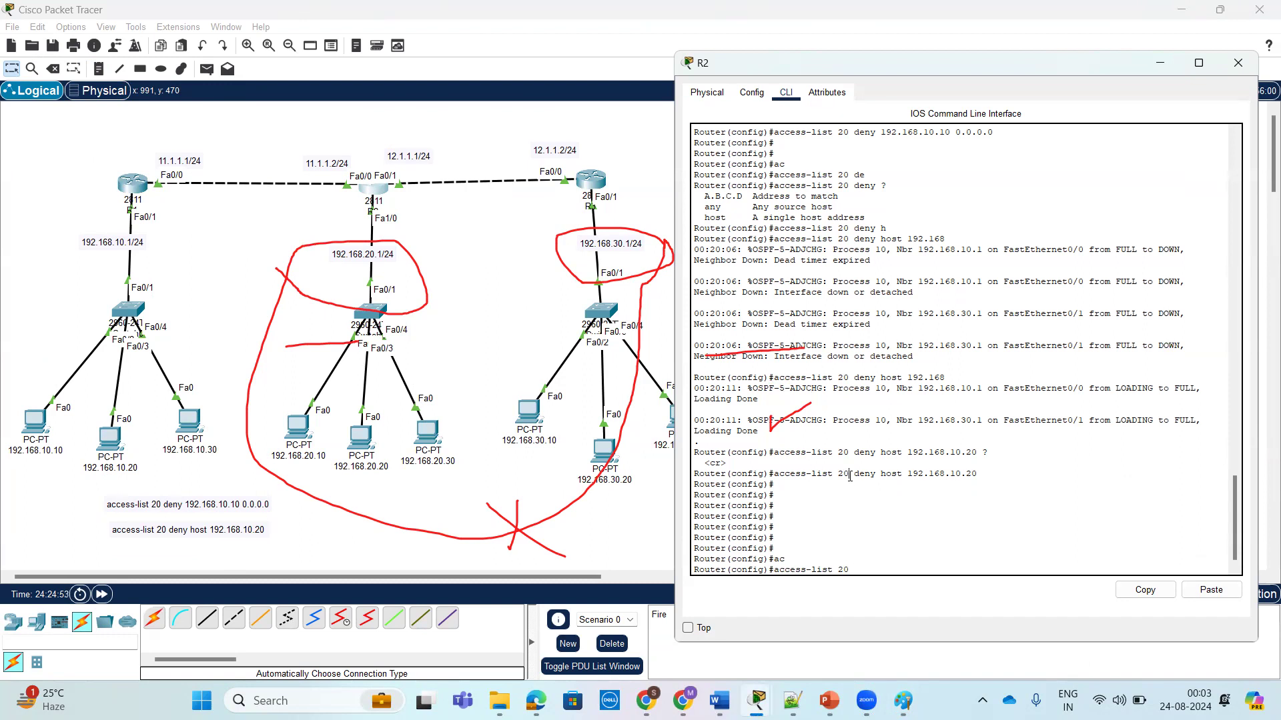
click(905, 550)
key(Tab)
key(Tab)
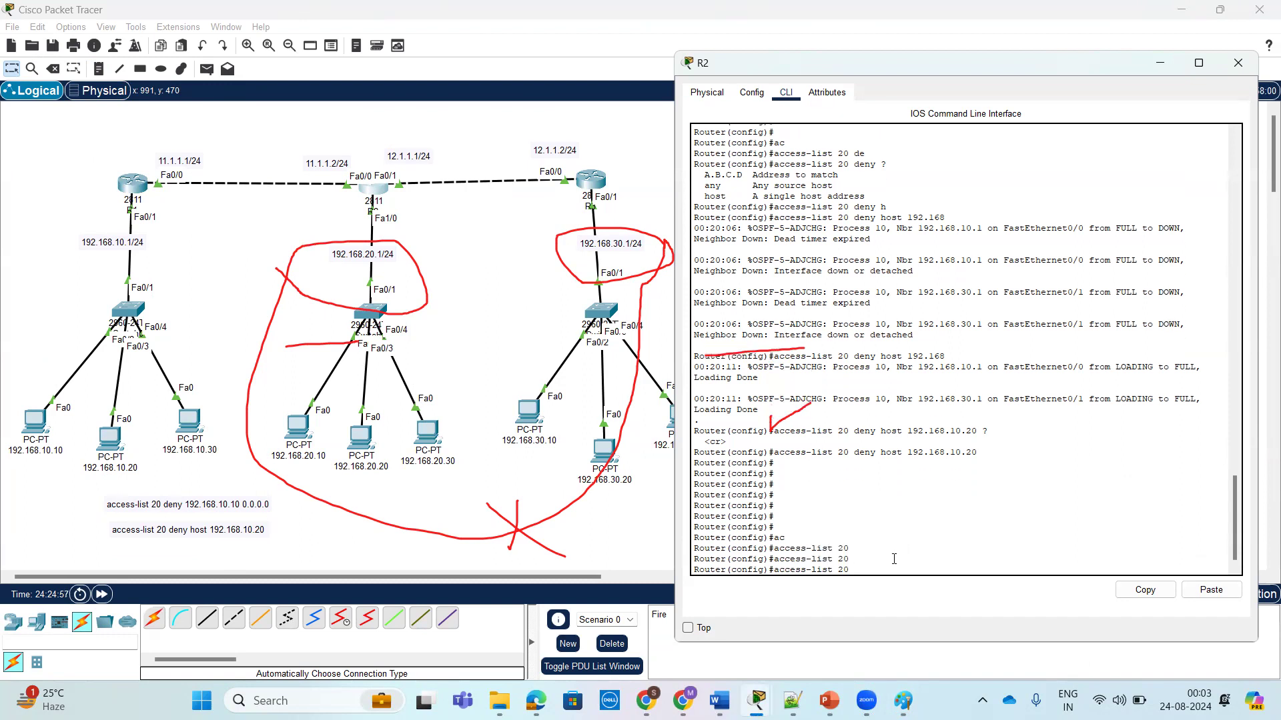
text(d)
key(Tab)
text(?)
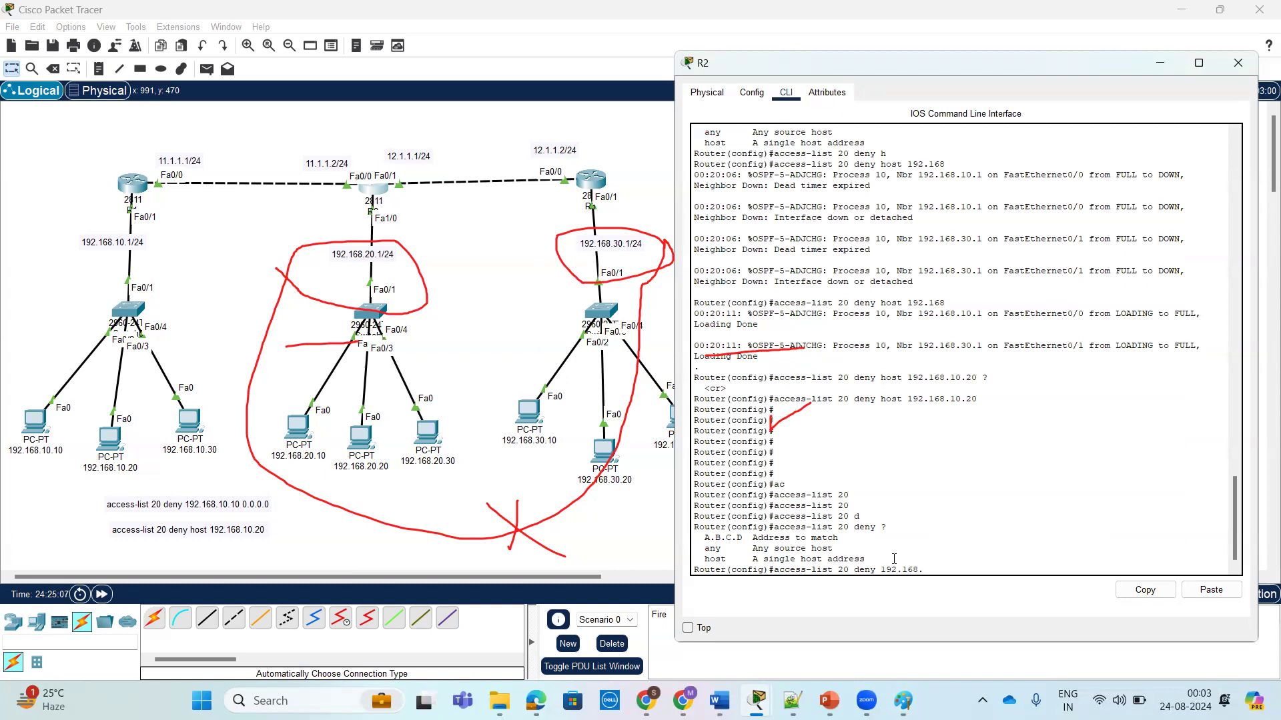
Step: Complete the deny entry with network 192.168.30.0 and wildcard mask 0.0.0.255, checking the available arguments, and submit it
text(?)
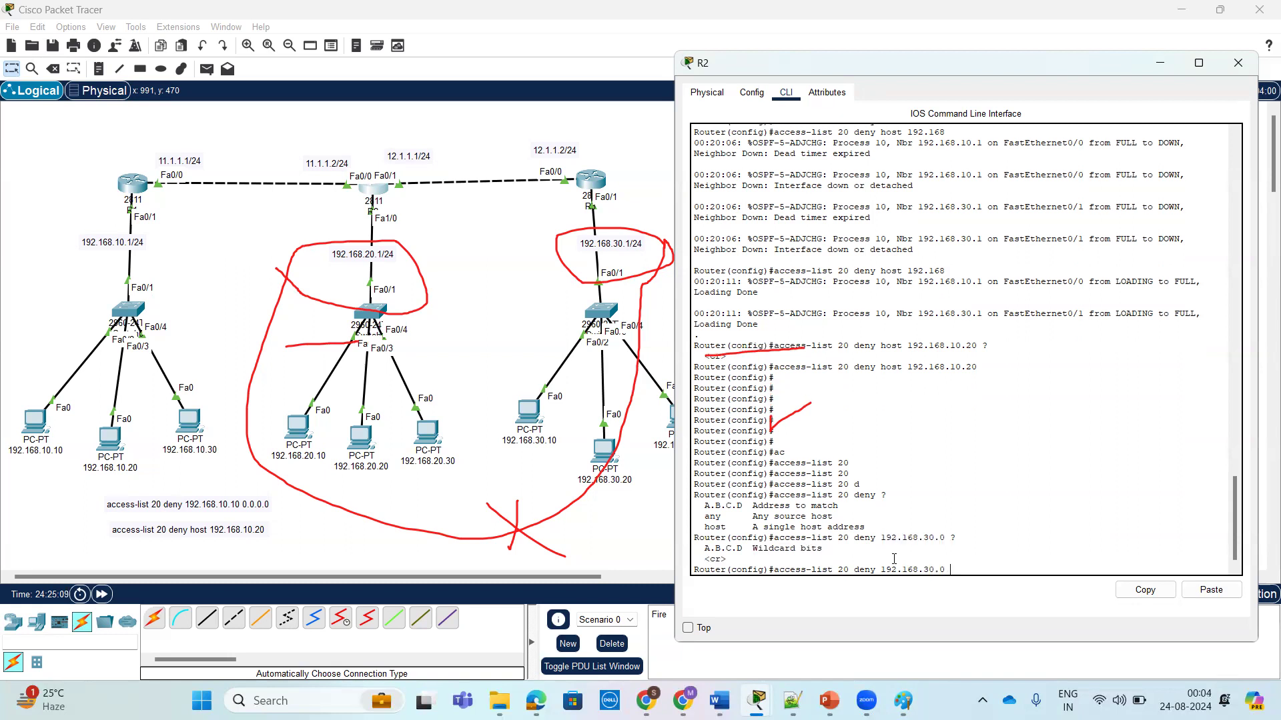
text(0.0.0.2)
drag(1002, 565, 774, 567)
click(1052, 556)
key(Tab)
key(Tab)
key(Tab)
key(Return)
key(Return)
key(Return)
key(Return)
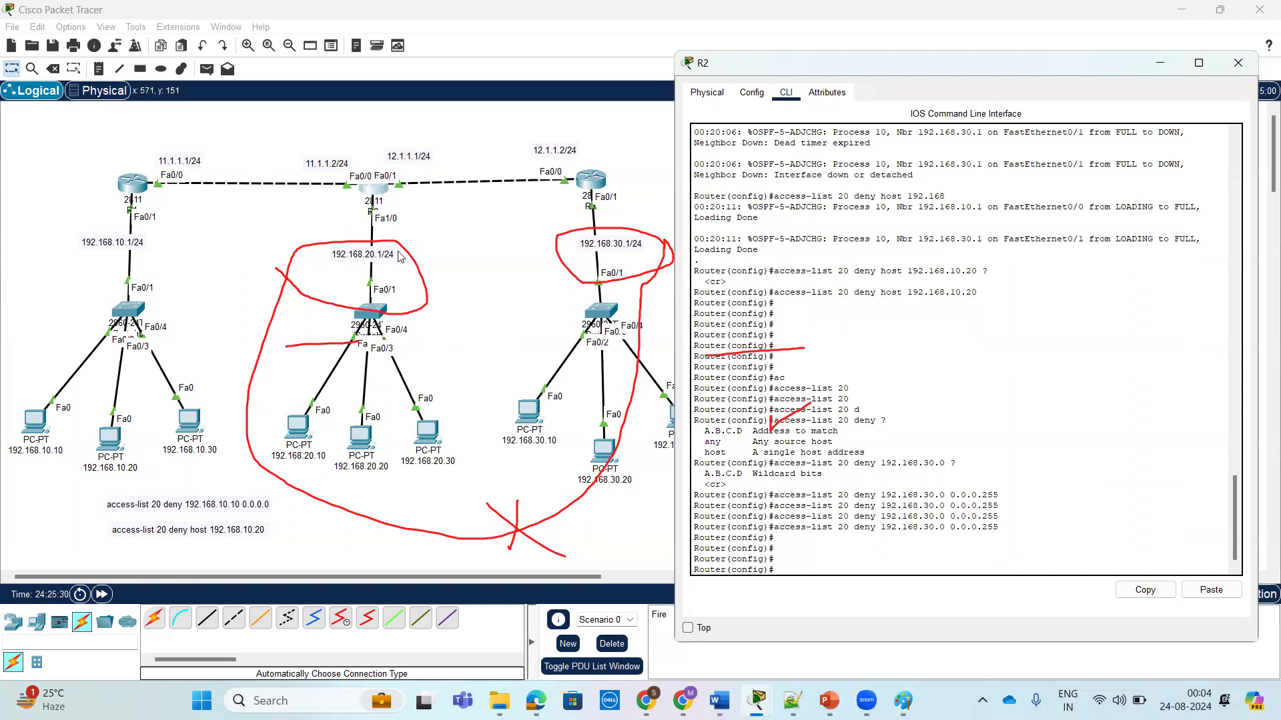
Step: Leave R2's configuration mode and re-enter global configuration with conf t
key(ctrl+z)
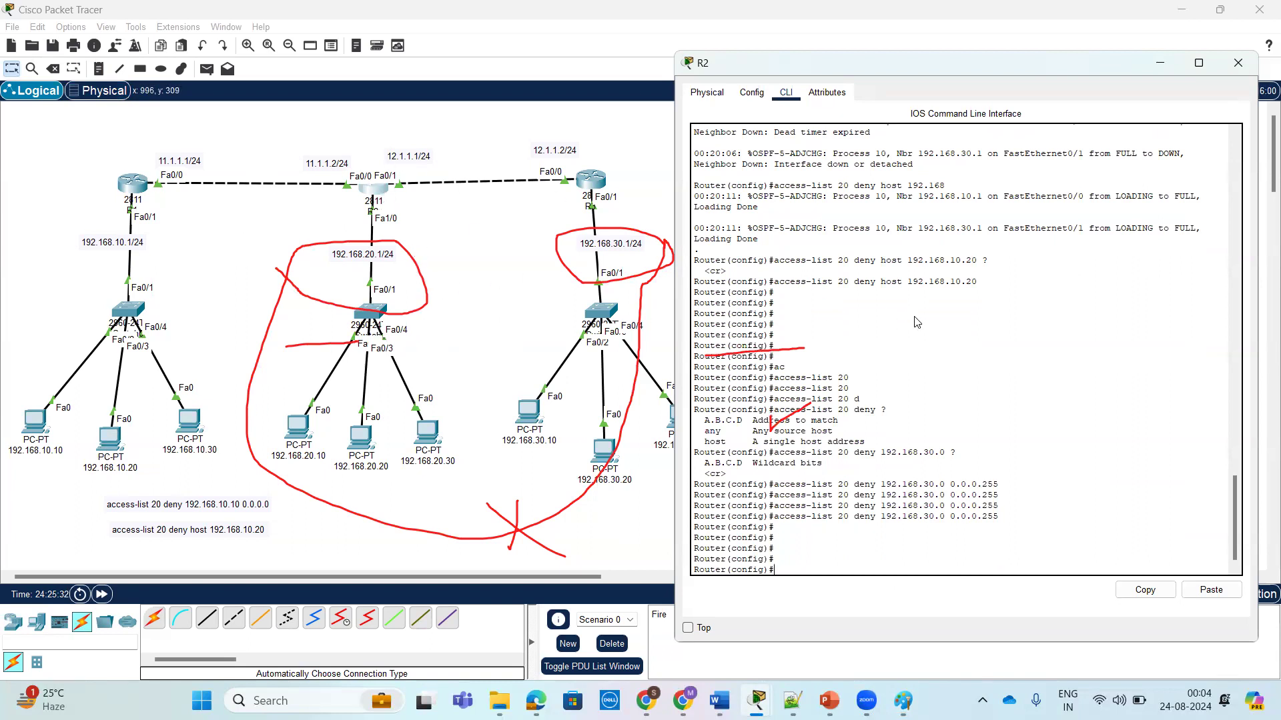
key(Return)
key(Return)
key(Return)
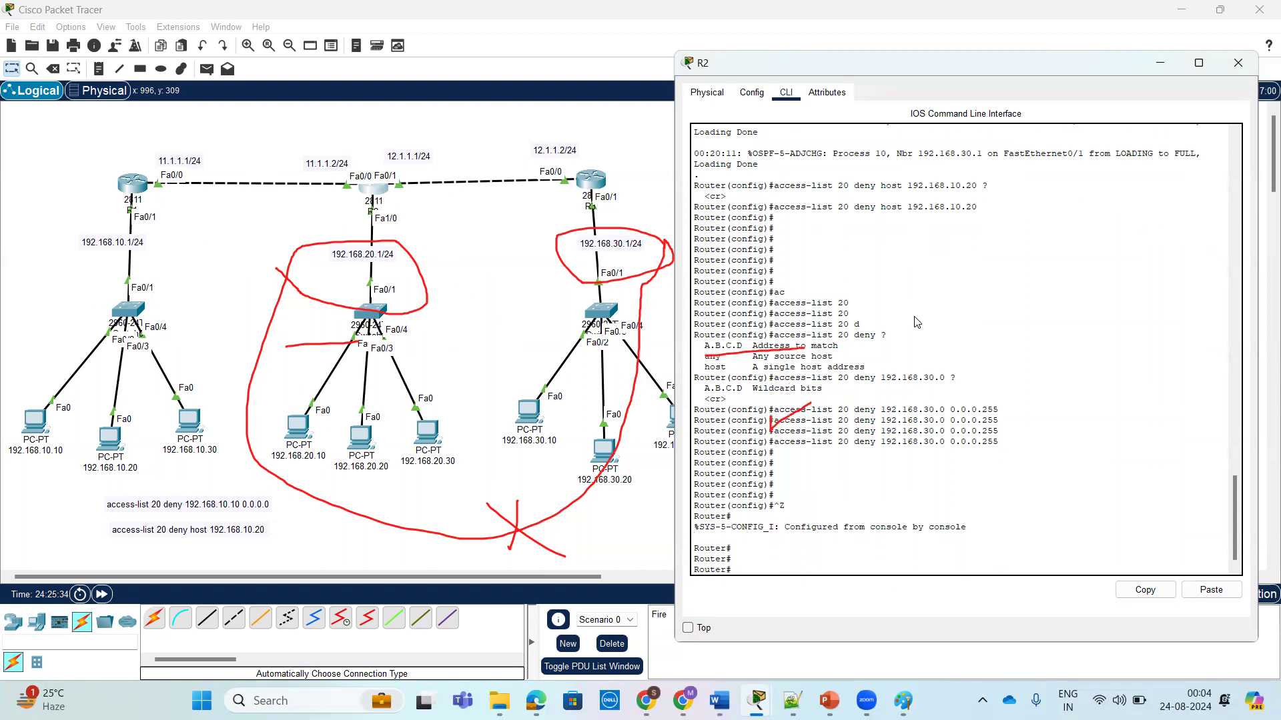
text(conf t)
key(Return)
key(Return)
key(Return)
key(Return)
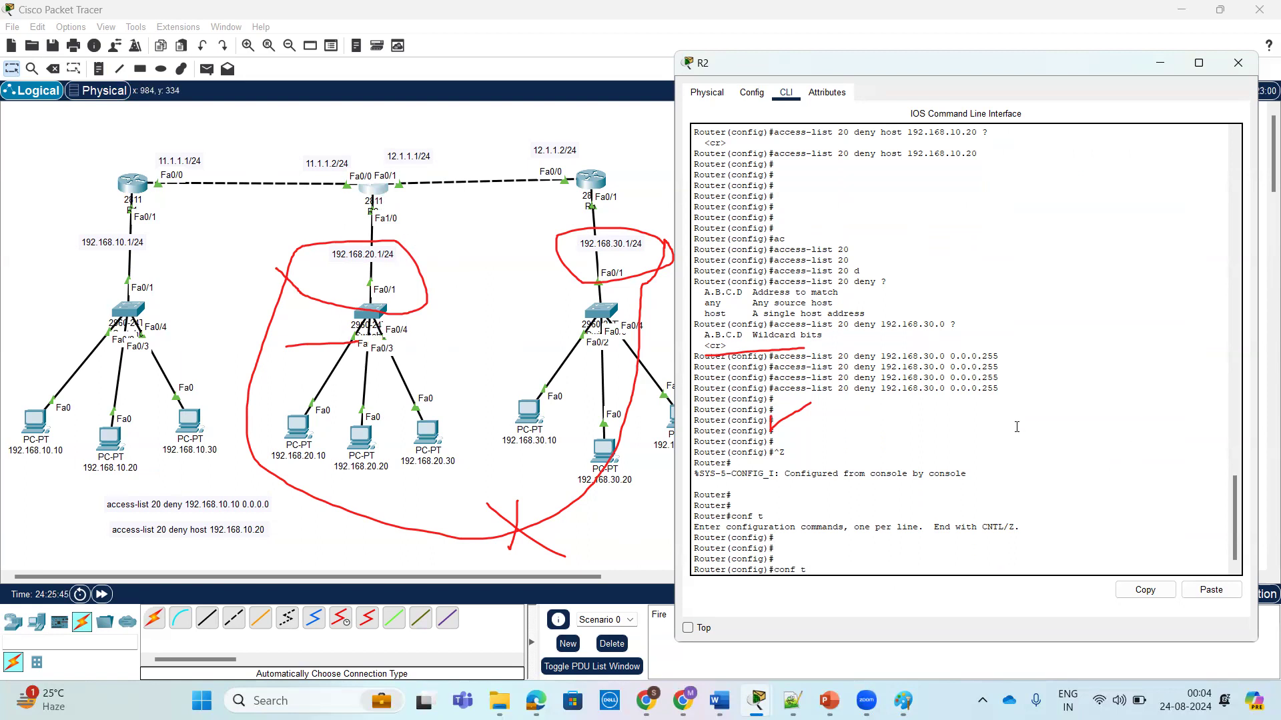
key(Return)
key(Return)
key(Return)
Step: Begin an interface fastEthernet command at R2's global configuration prompt
text(int)
key(Tab)
text(f)
key(Tab)
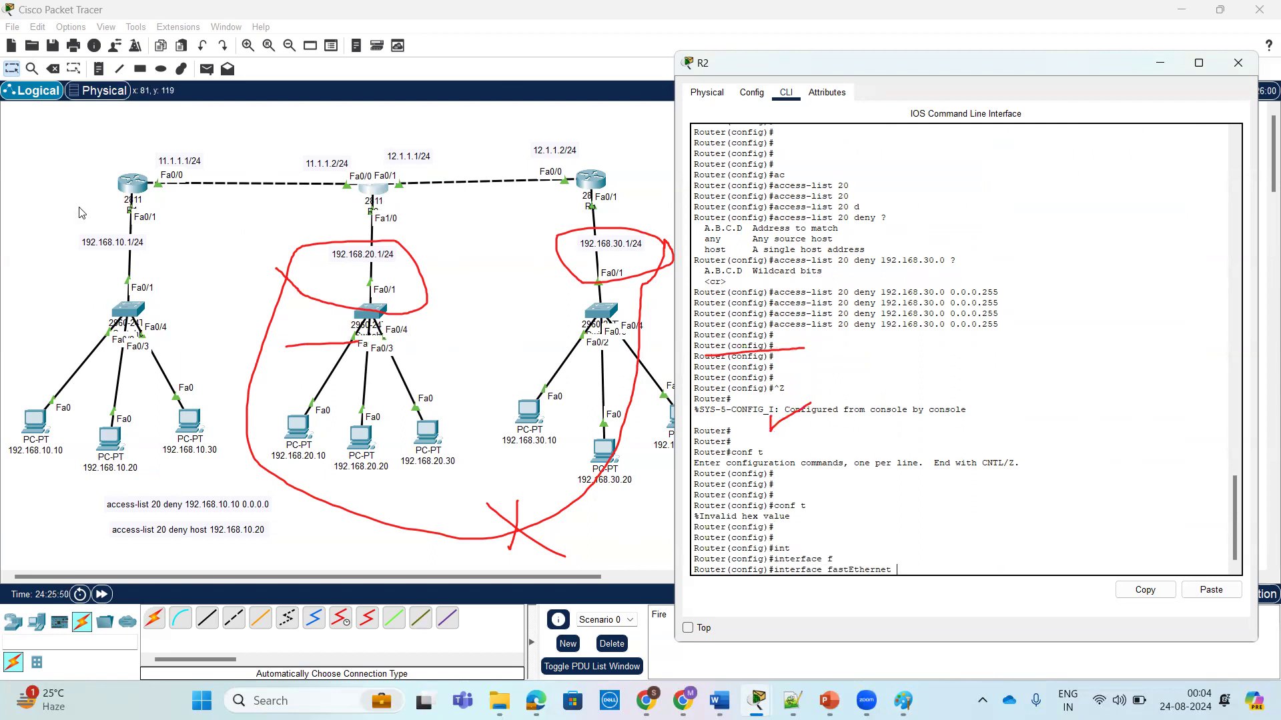
Step: Sketch the traffic paths from the 192.168.10.x and 192.168.30.x PCs to R2 and label in and out directions
mouse_move(188, 383)
mouse_down()
mouse_move(385, 212)
mouse_move(388, 222)
mouse_up()
drag(590, 404, 621, 236)
drag(554, 142, 372, 212)
click(419, 209)
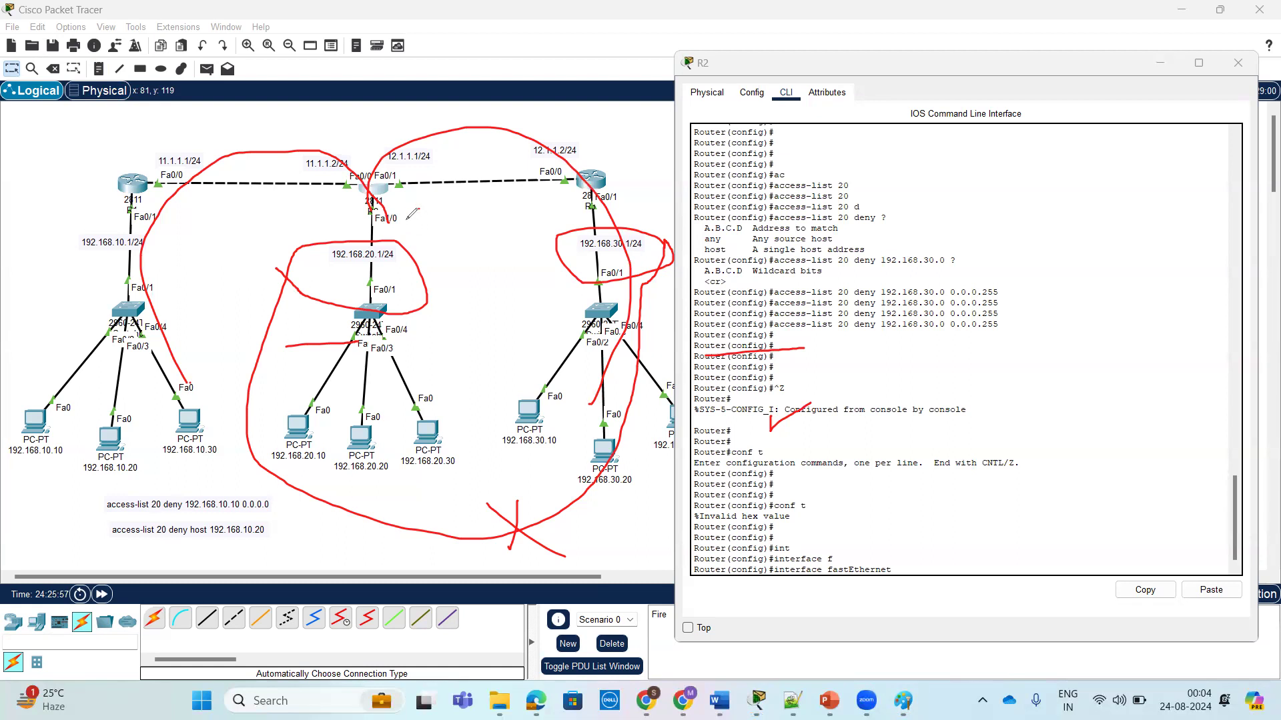
mouse_move(439, 326)
mouse_down()
mouse_move(437, 213)
mouse_move(451, 235)
mouse_move(445, 275)
mouse_move(475, 258)
mouse_move(486, 269)
mouse_move(483, 245)
mouse_up()
mouse_move(520, 124)
mouse_down()
mouse_move(535, 145)
mouse_move(549, 126)
mouse_up()
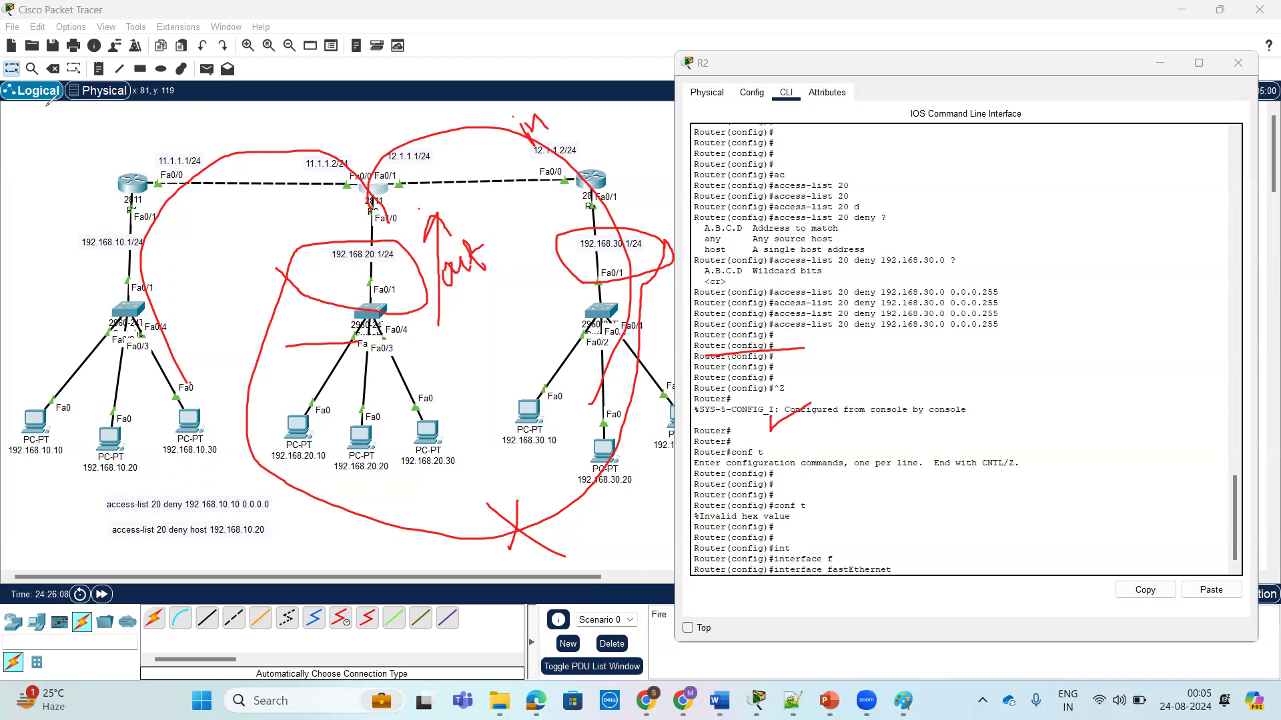
Step: Draw labelled in and out direction arrows beside R2's Fa0/0 and Fa0/1 links
mouse_move(441, 166)
mouse_down()
mouse_move(457, 183)
mouse_move(487, 170)
mouse_up()
click(442, 161)
mouse_move(396, 170)
mouse_down()
mouse_move(430, 172)
mouse_move(411, 177)
mouse_move(451, 198)
mouse_move(506, 197)
mouse_move(495, 205)
mouse_move(518, 214)
mouse_move(536, 200)
mouse_up()
mouse_move(280, 199)
mouse_down()
mouse_move(337, 200)
mouse_move(300, 208)
mouse_move(313, 193)
mouse_move(307, 223)
mouse_move(338, 222)
mouse_move(343, 208)
mouse_up()
mouse_move(277, 169)
mouse_down()
mouse_move(332, 181)
mouse_move(360, 145)
mouse_move(389, 148)
mouse_up()
click(333, 136)
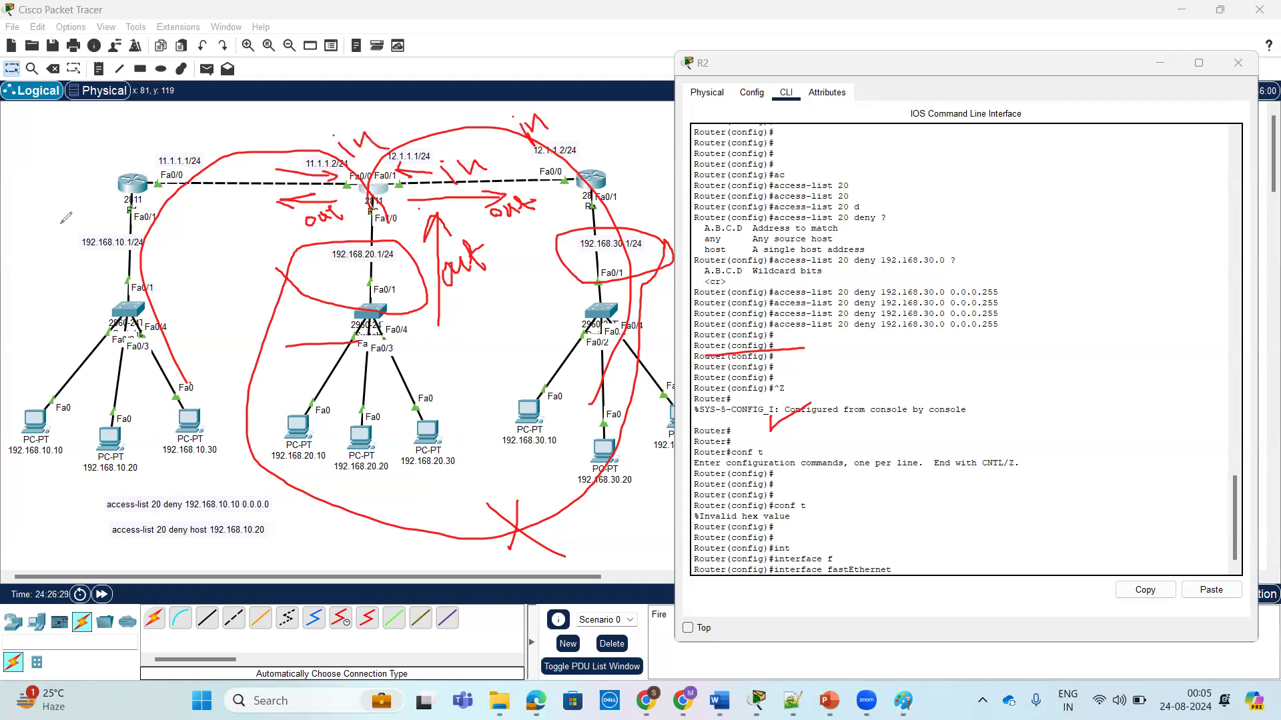
Step: Clear the topology sketches and enter configuration of interface fastEthernet 0/0 on R2
click(1004, 543)
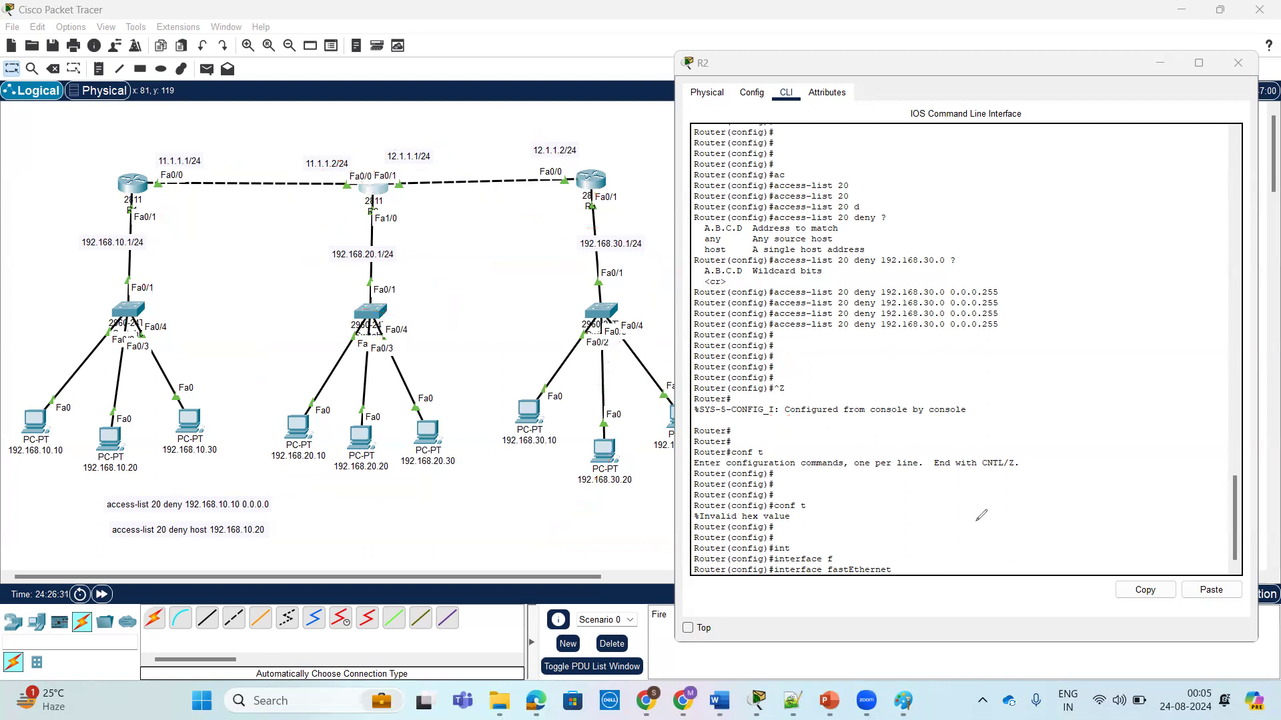
click(913, 412)
key(Tab)
key(Tab)
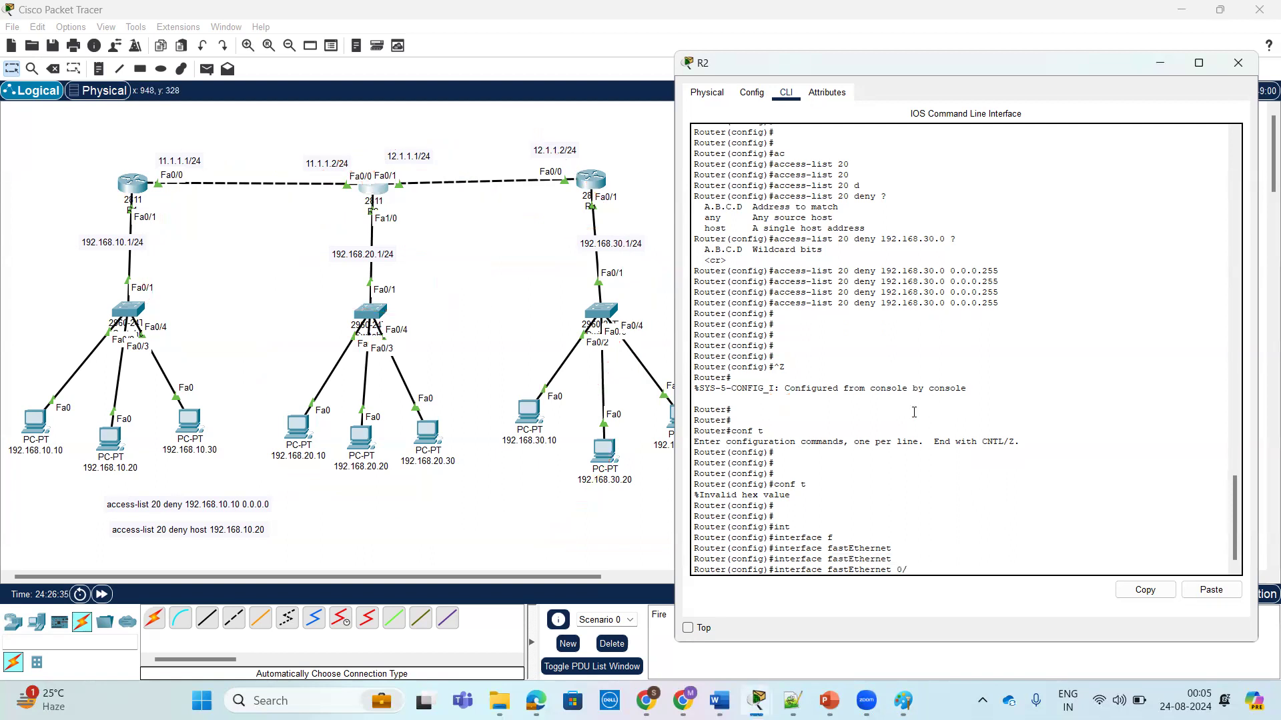
key(Return)
key(Return)
key(Return)
key(Return)
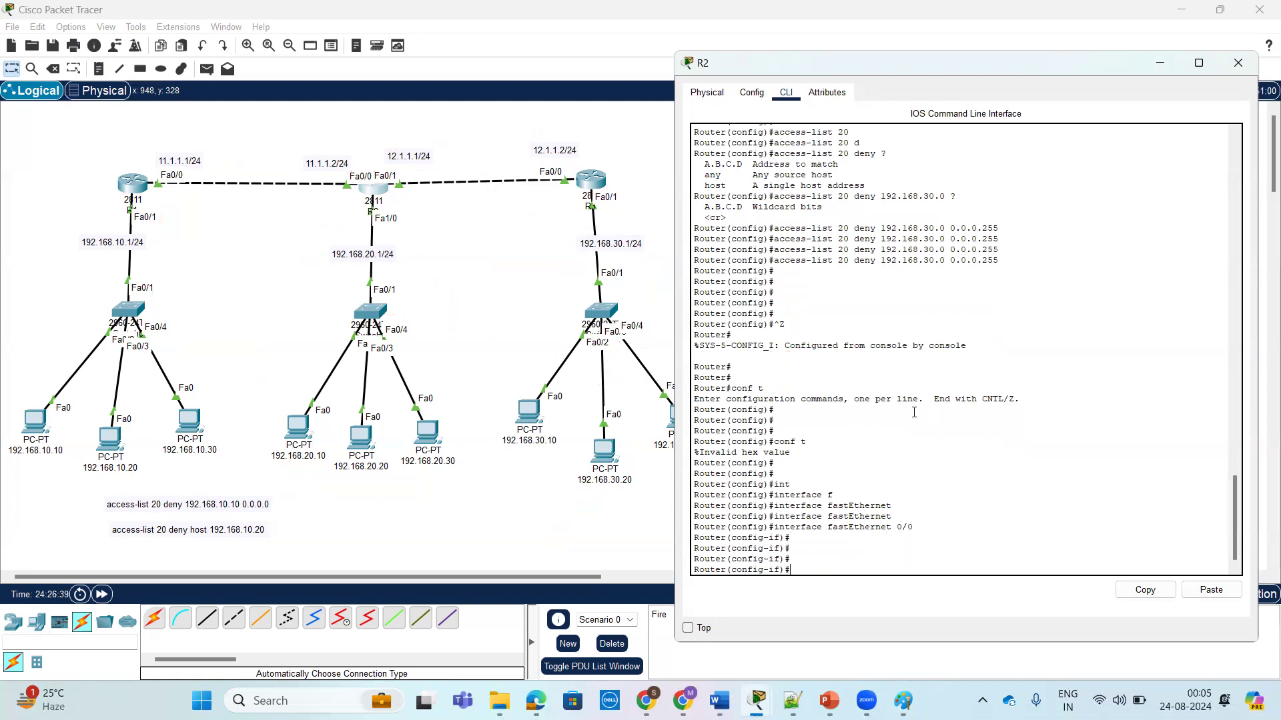
Step: Compose ip access-group 20 out for R2's fastEthernet 0/0, consulting the command help for its arguments, without running it
text(ip acc)
key(Tab)
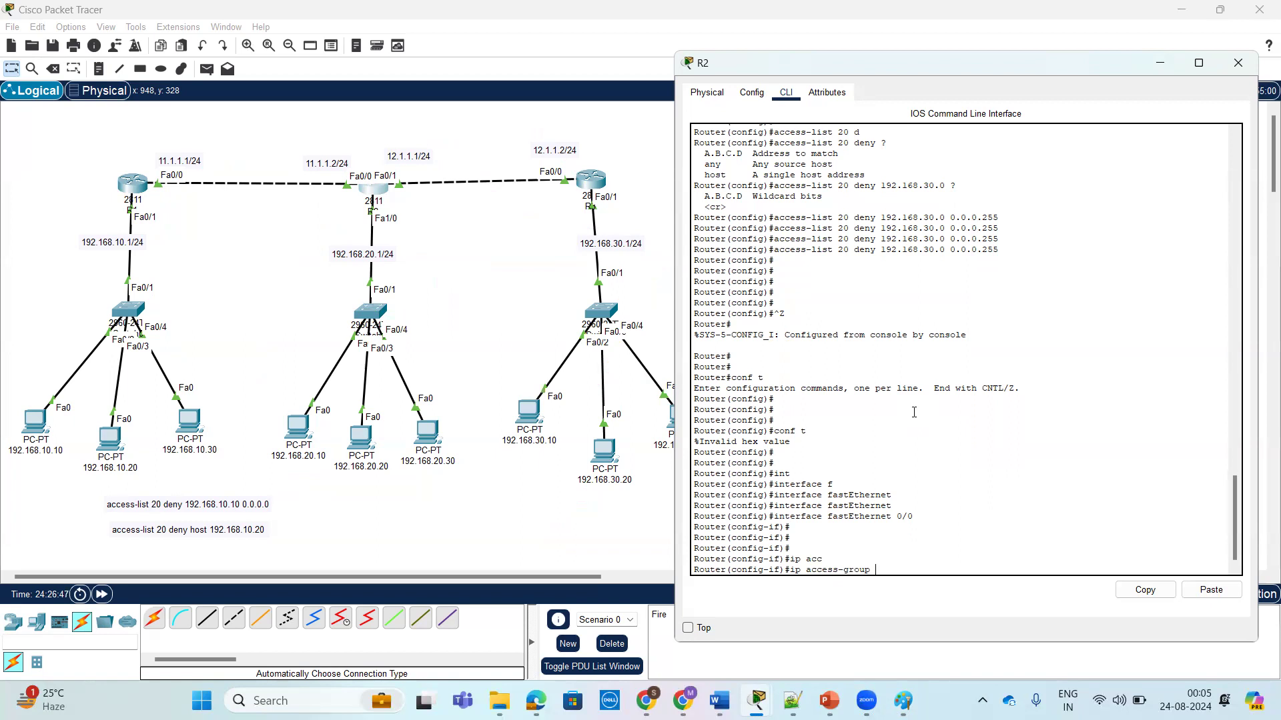
text(?)
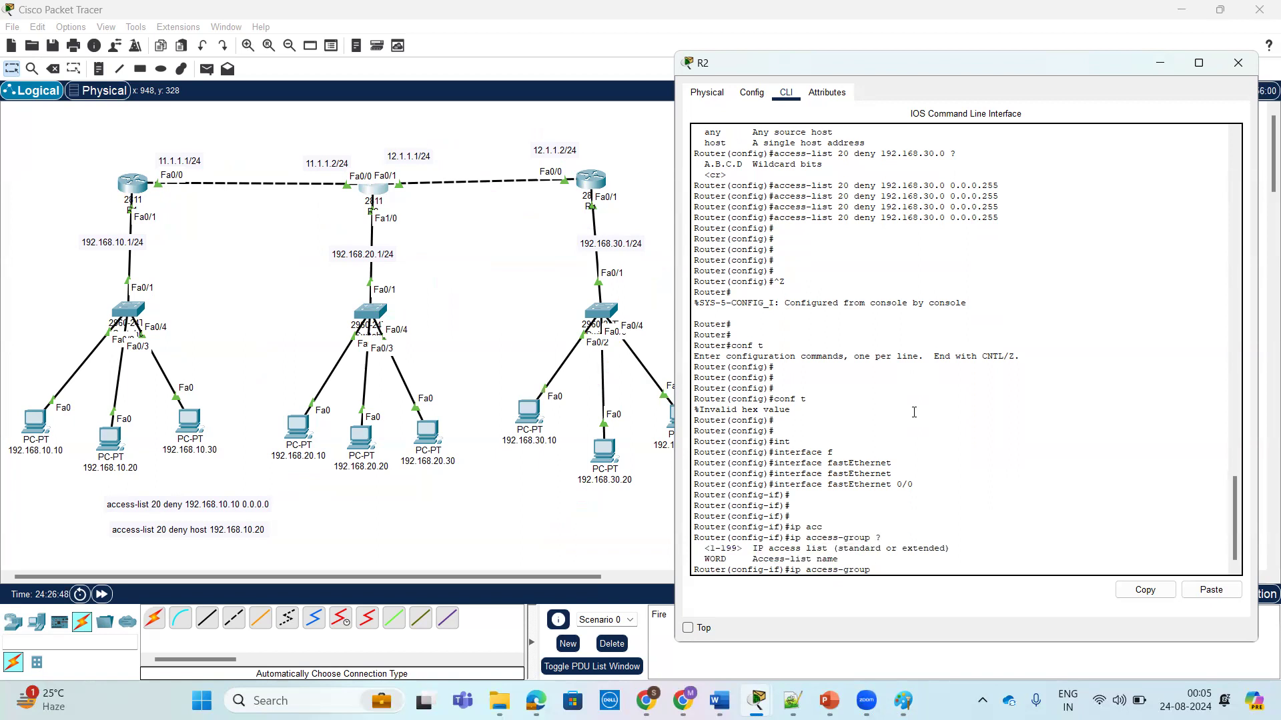
text(20 ?)
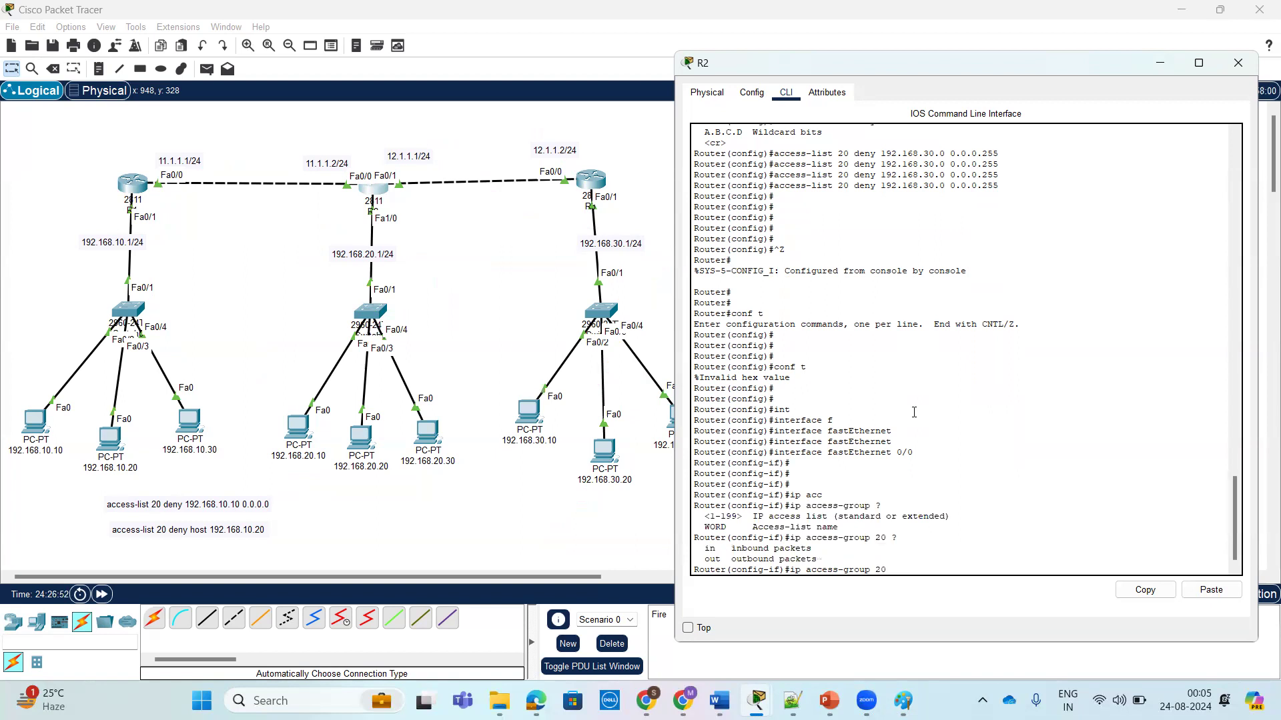
text(o)
key(Tab)
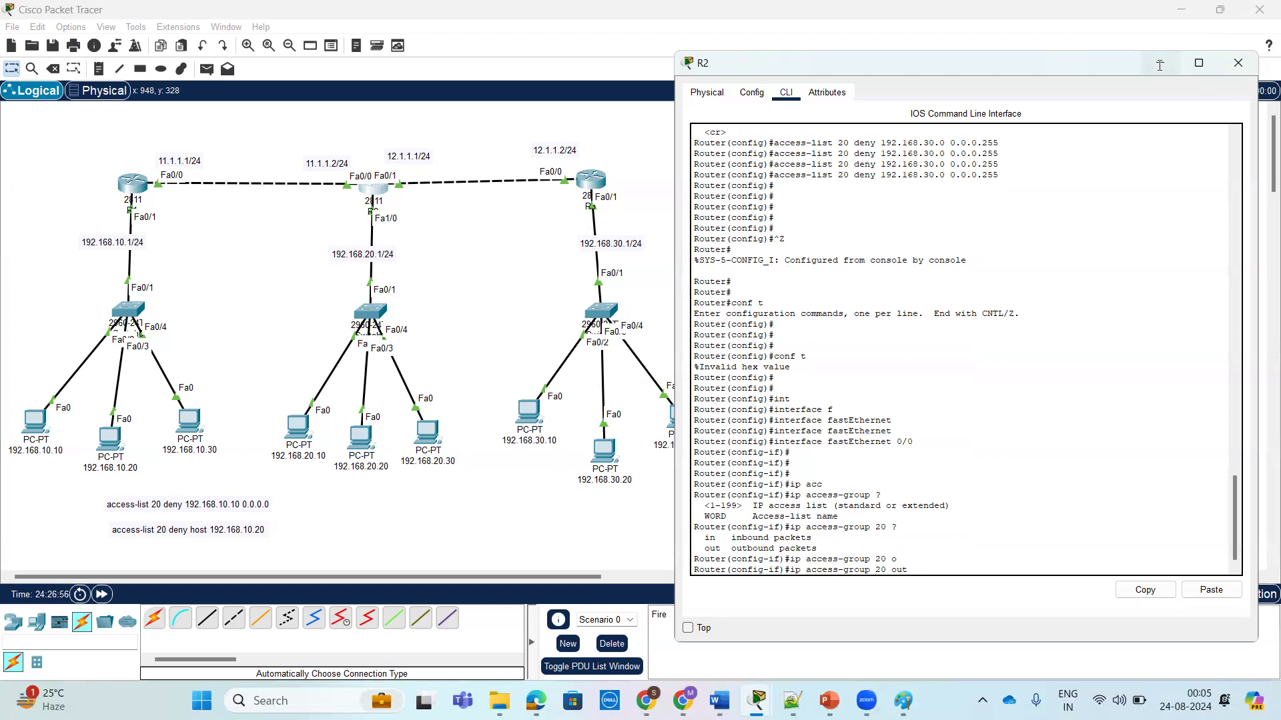
Step: Start a continuous ping to 192.168.20.10 from the command prompt of PC 192.168.10.10
click(41, 424)
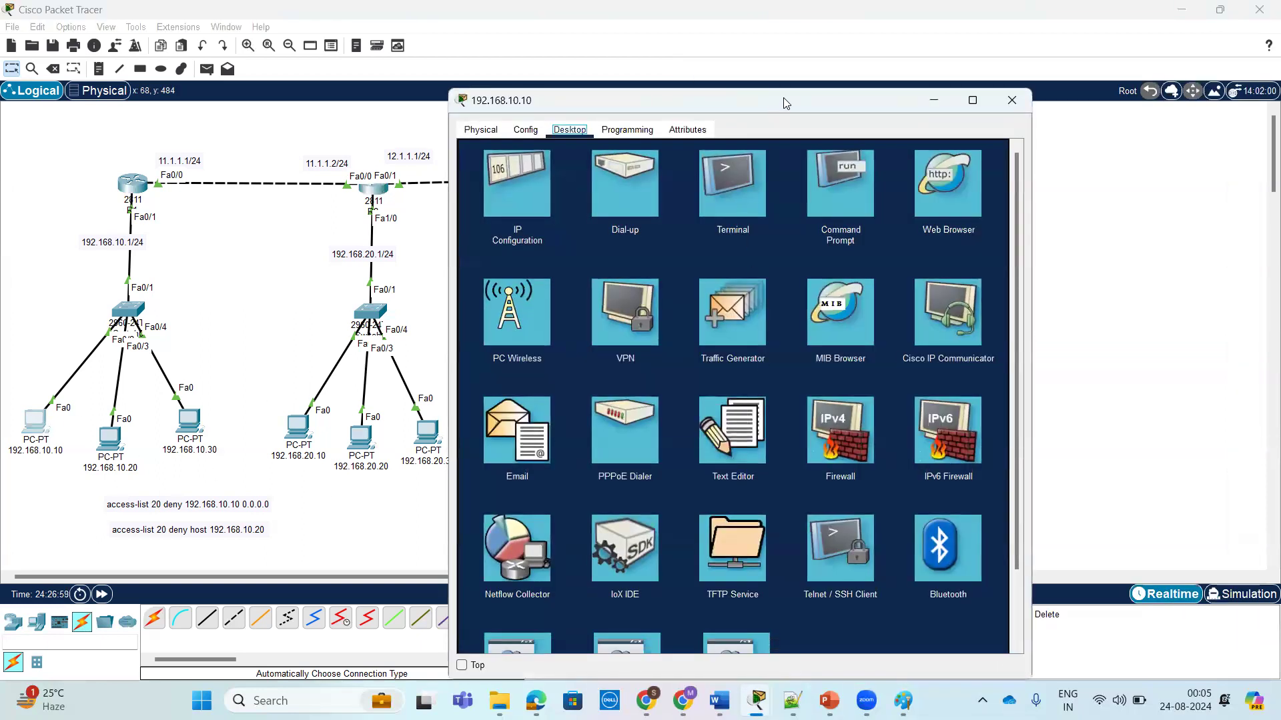
drag(783, 98, 958, 51)
click(1010, 152)
key(Return)
key(Return)
key(Return)
key(Return)
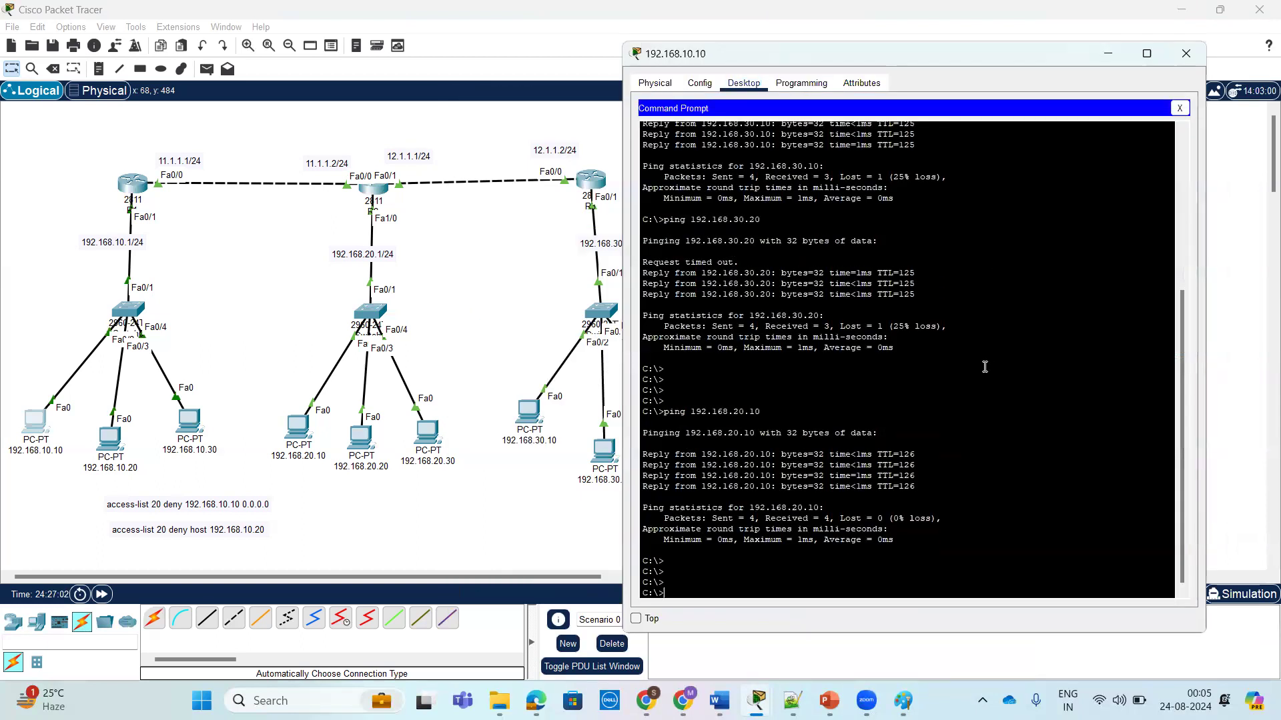
key(Up)
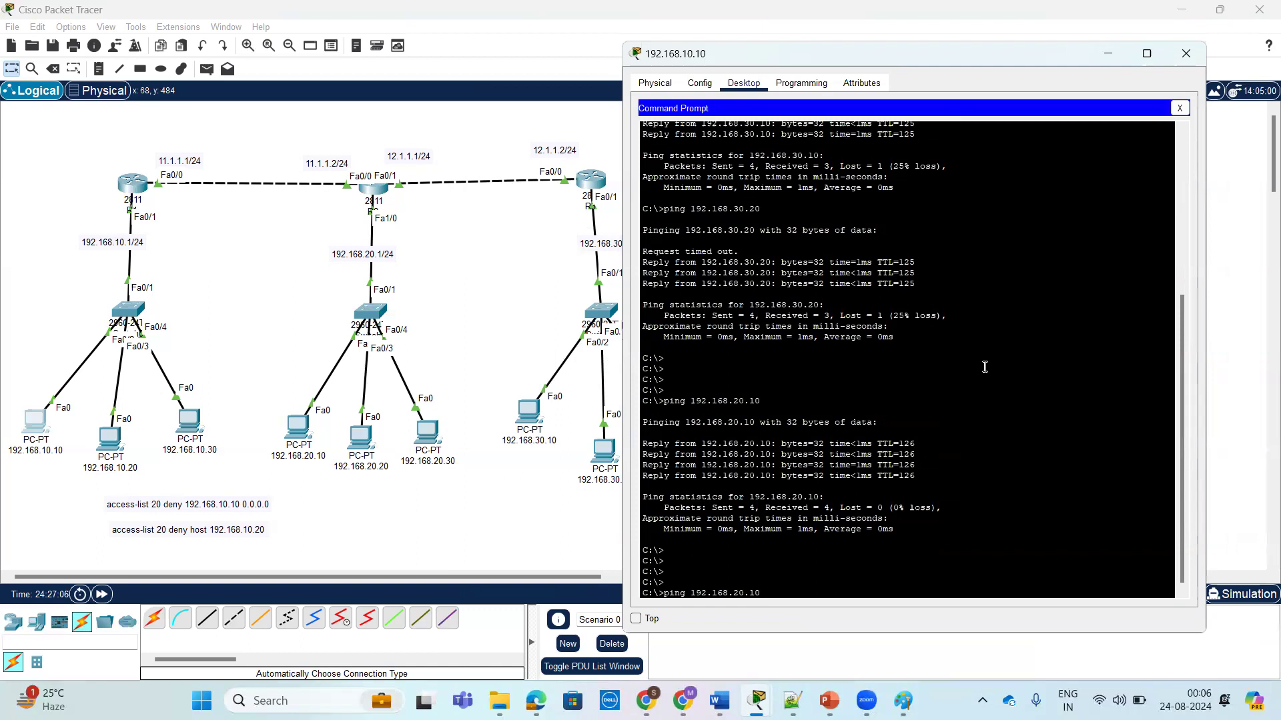
text(-t)
key(Return)
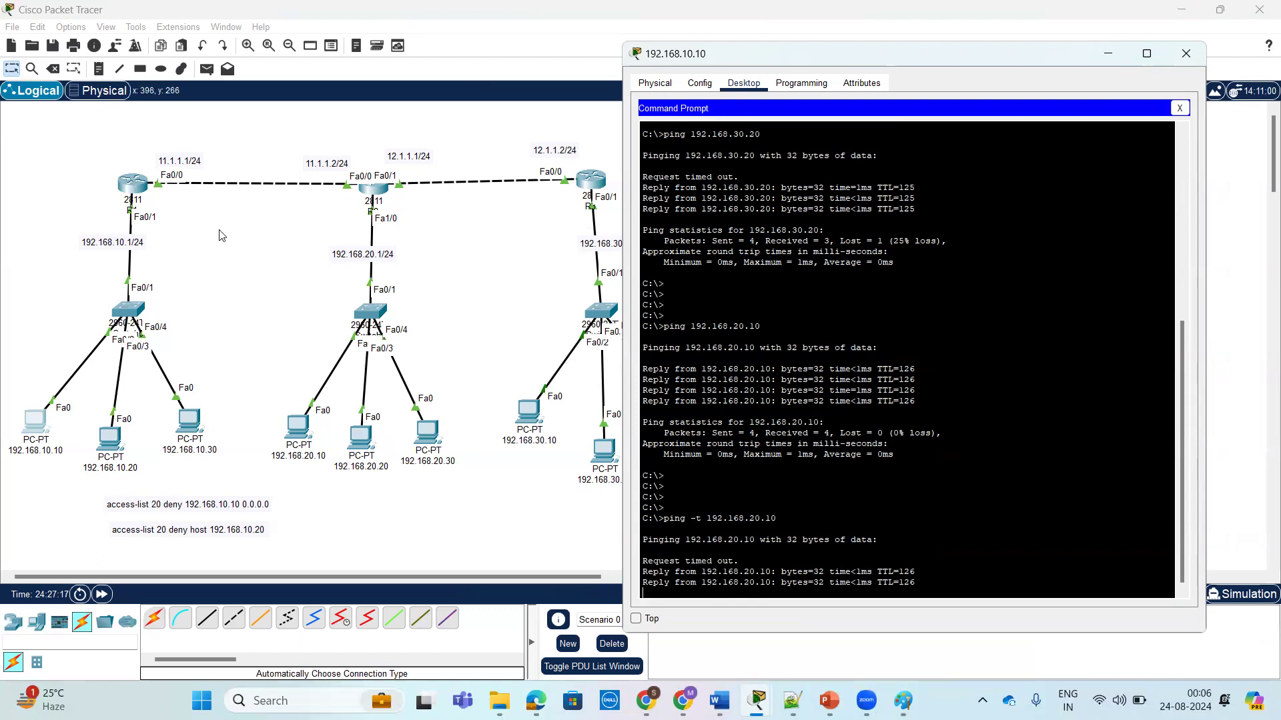
Step: Start a continuous ping to 192.168.20.20 from the command prompt of PC 192.168.10.20
click(110, 441)
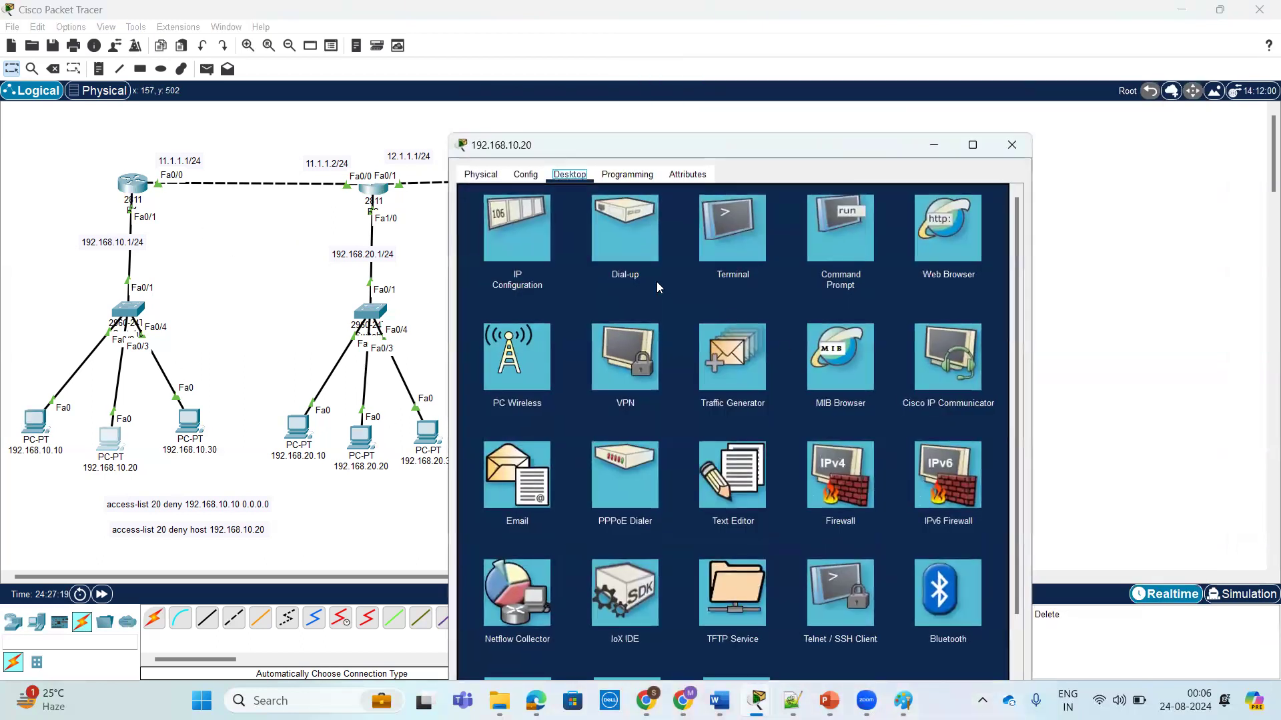
drag(826, 146, 1000, 98)
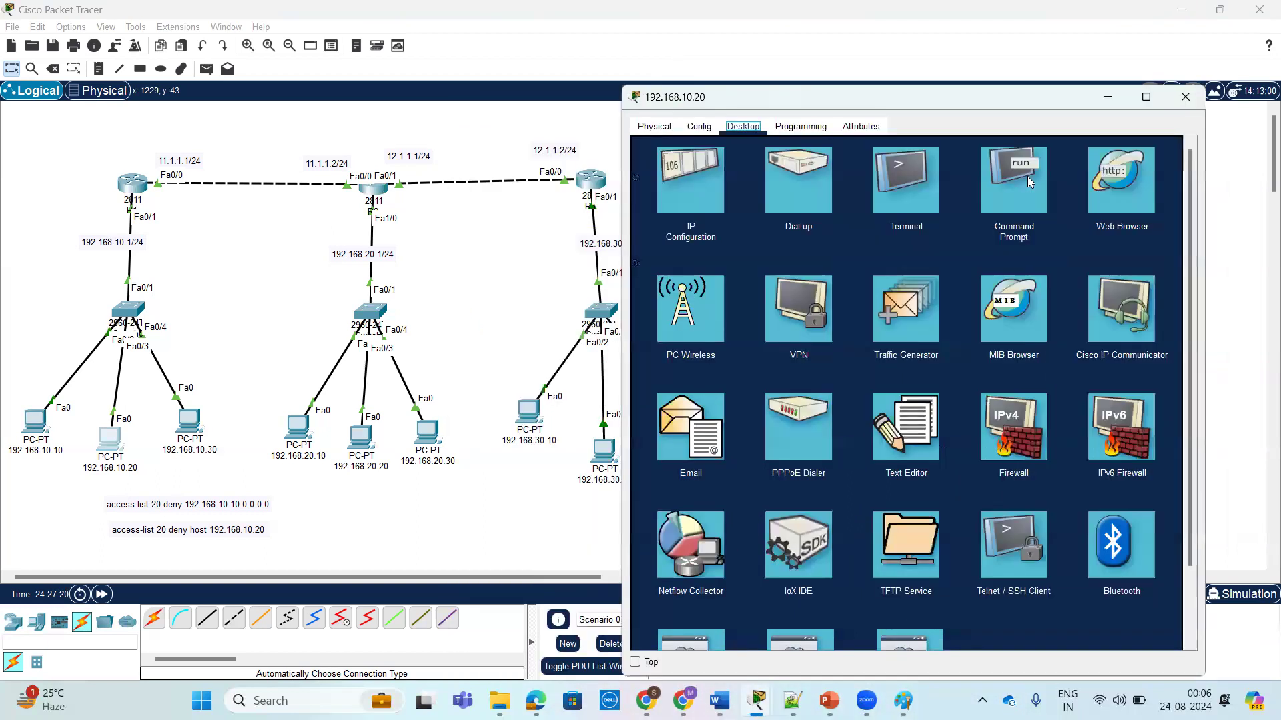
click(1027, 176)
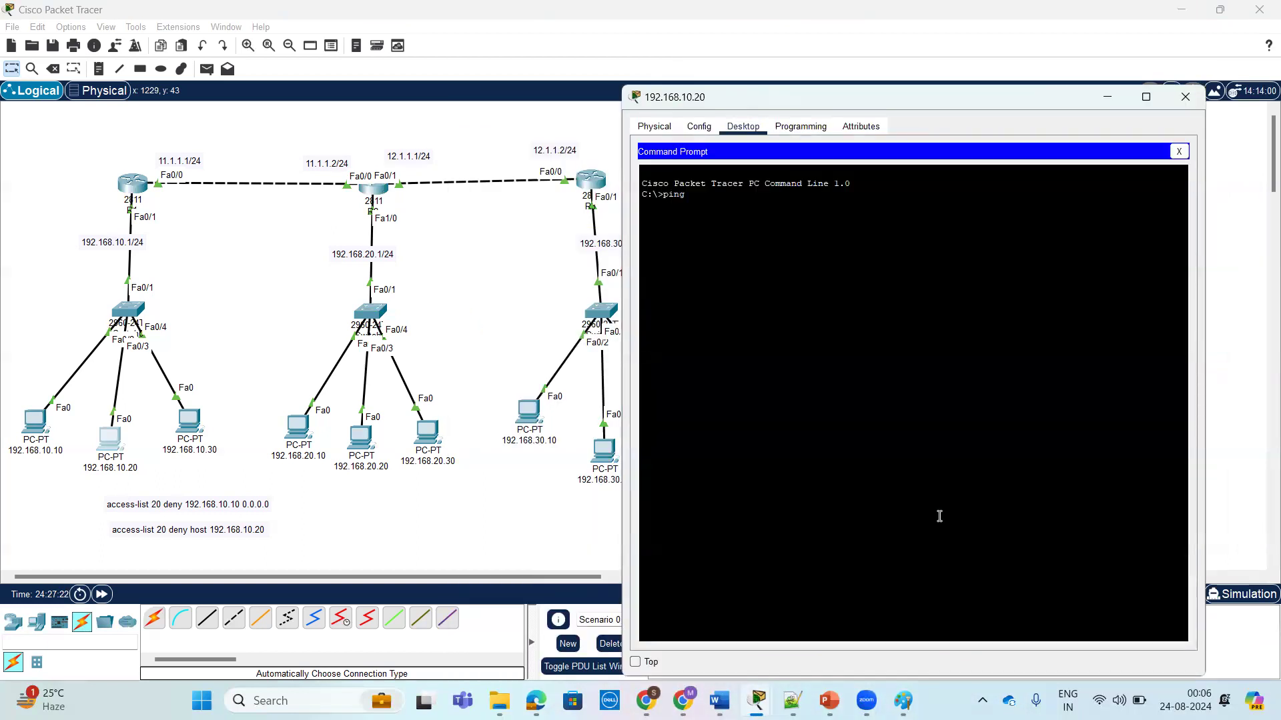
text(ping -t 192.168.20.)
key(BackSpace)
key(BackSpace)
text(0.20)
key(Return)
Step: Start a continuous ping to 192.168.20.10 from PC 192.168.10.30 and minimise that PC's window
click(185, 418)
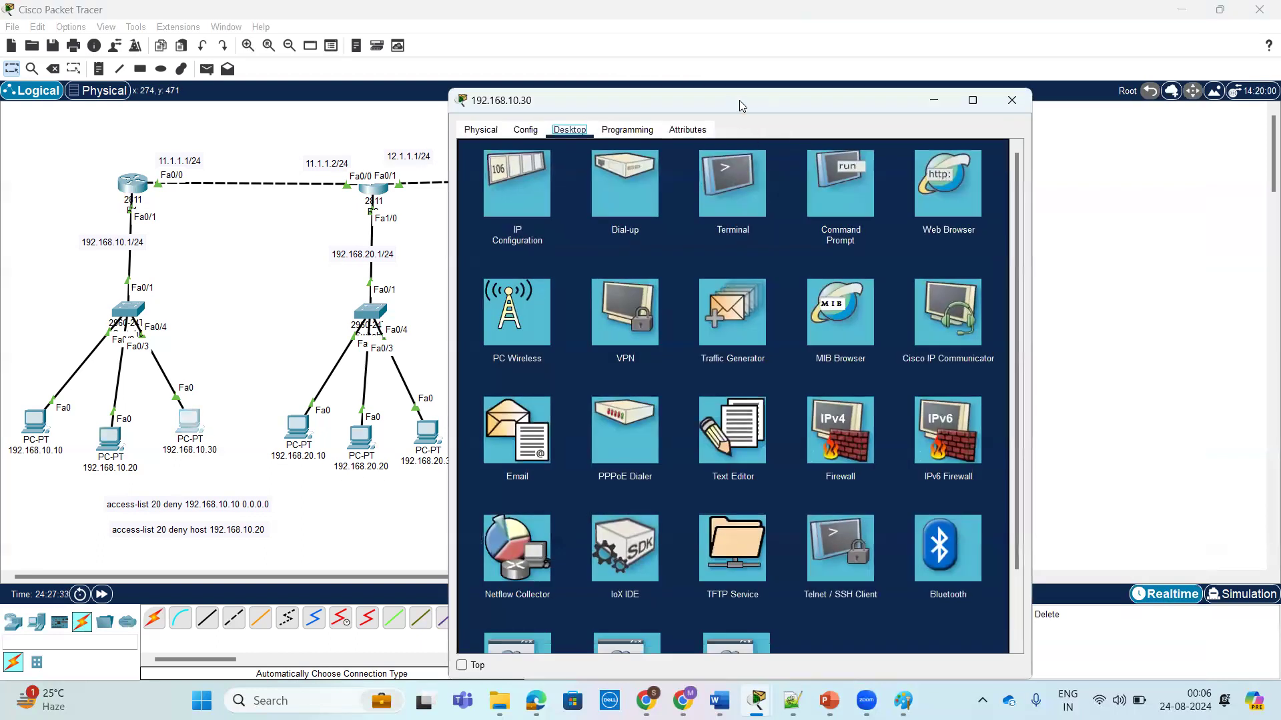
drag(739, 100, 937, 61)
click(1019, 160)
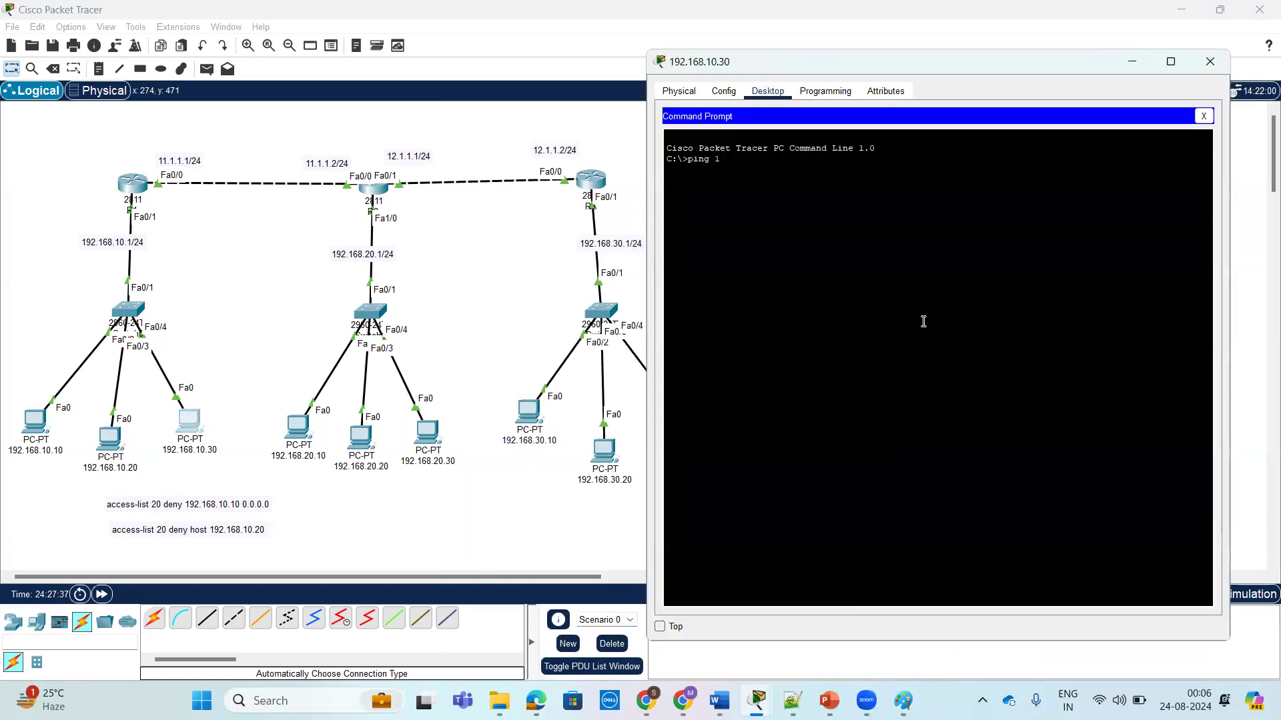
text(ping -t 192.168.20)
key(Return)
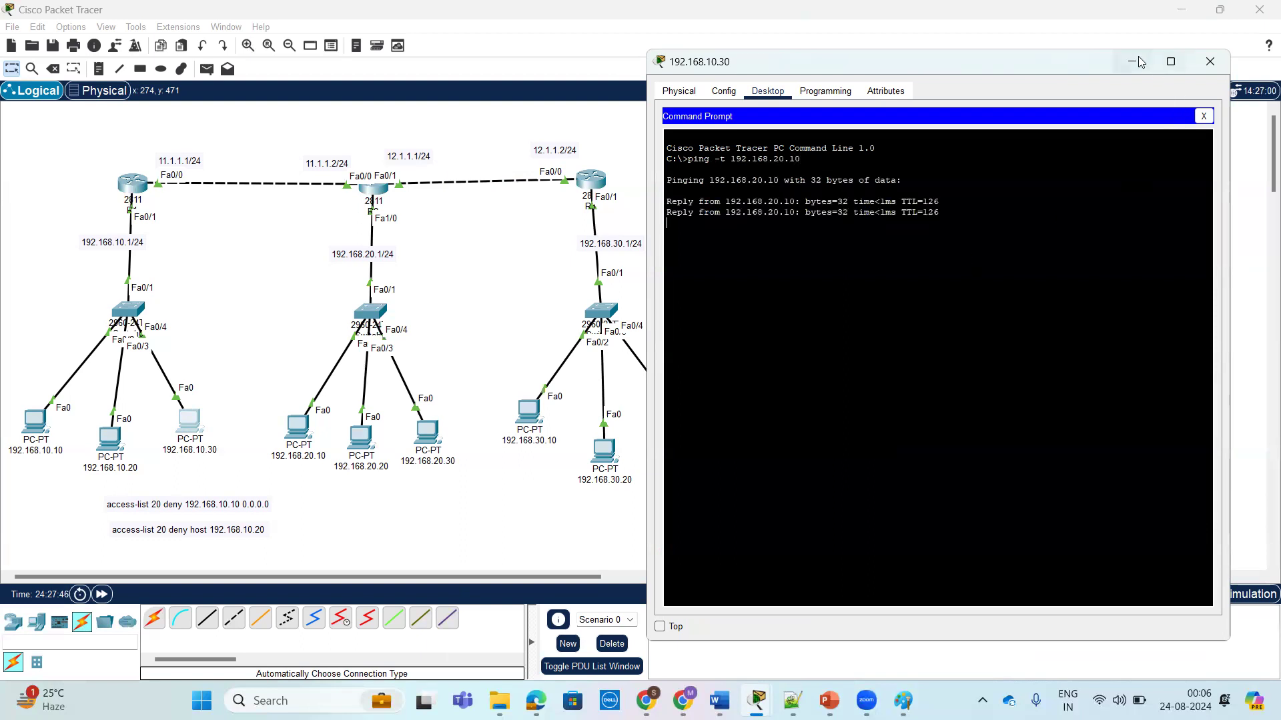
click(1133, 61)
Step: Start a continuous ping to 192.168.20.10 from the command prompt of PC 192.168.30.10
click(522, 417)
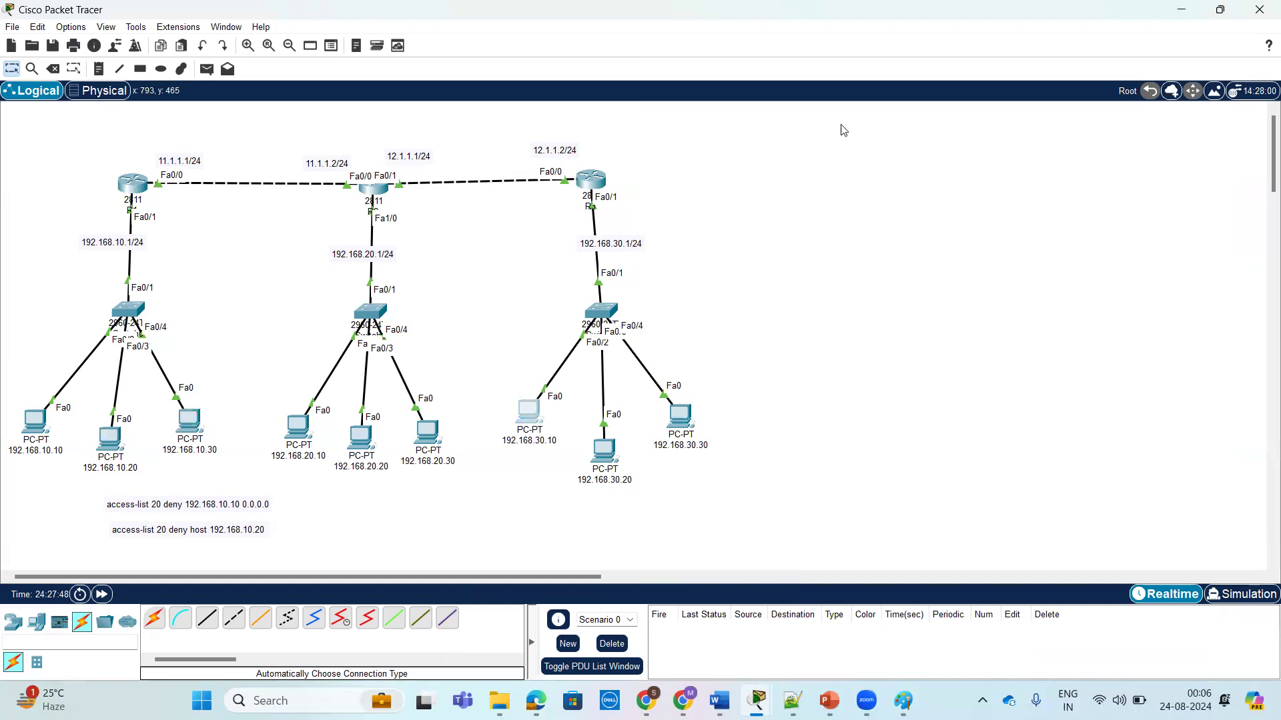
drag(767, 146, 1025, 105)
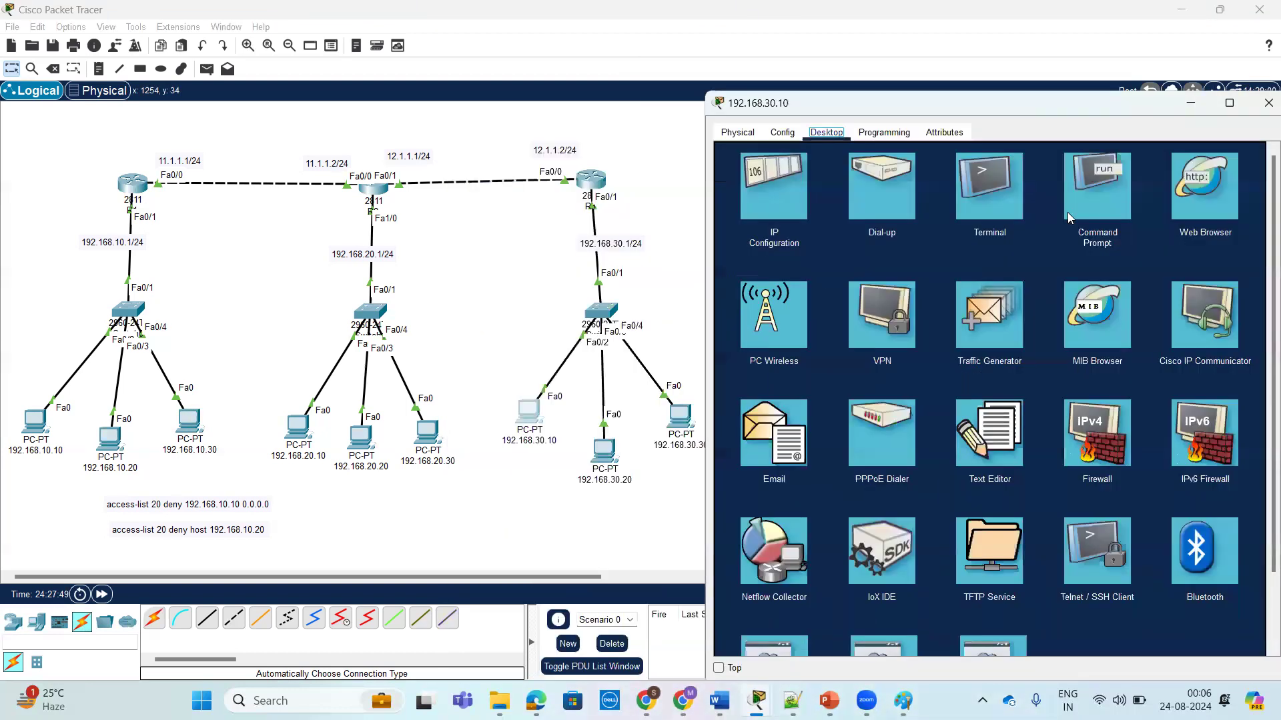
click(1098, 187)
text(ping -)
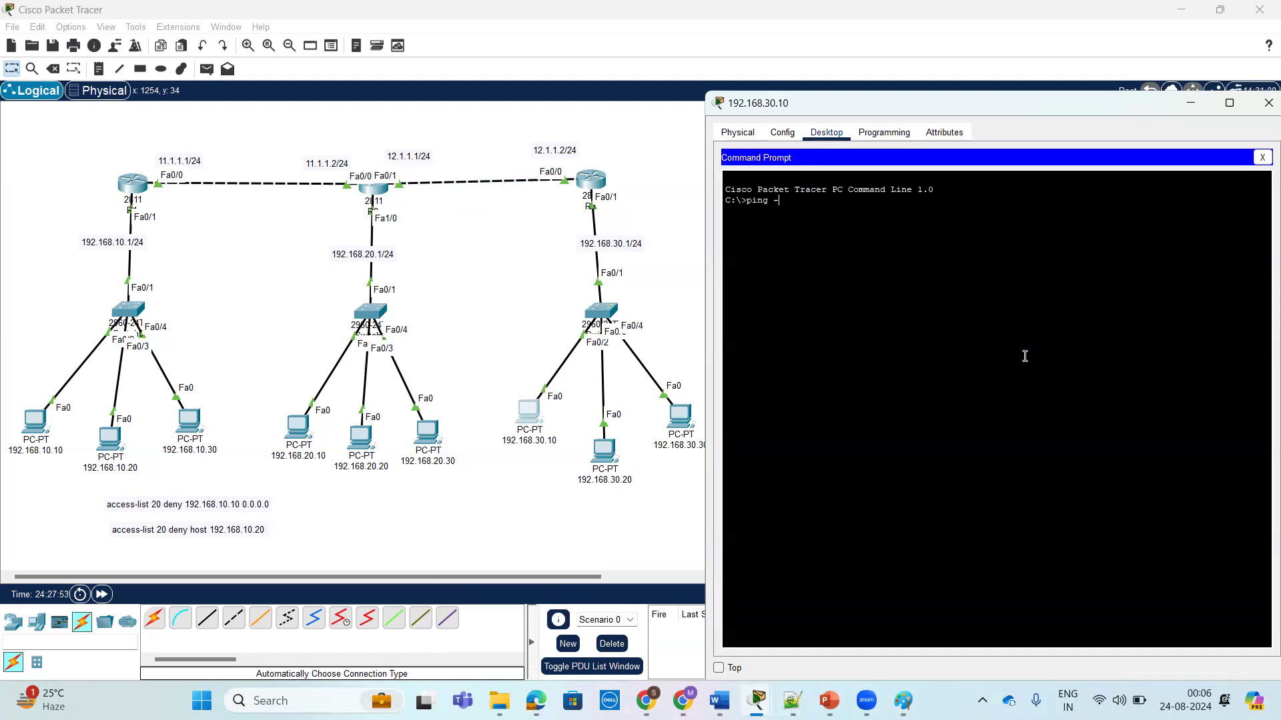
text(t 192.168.20.10)
key(Return)
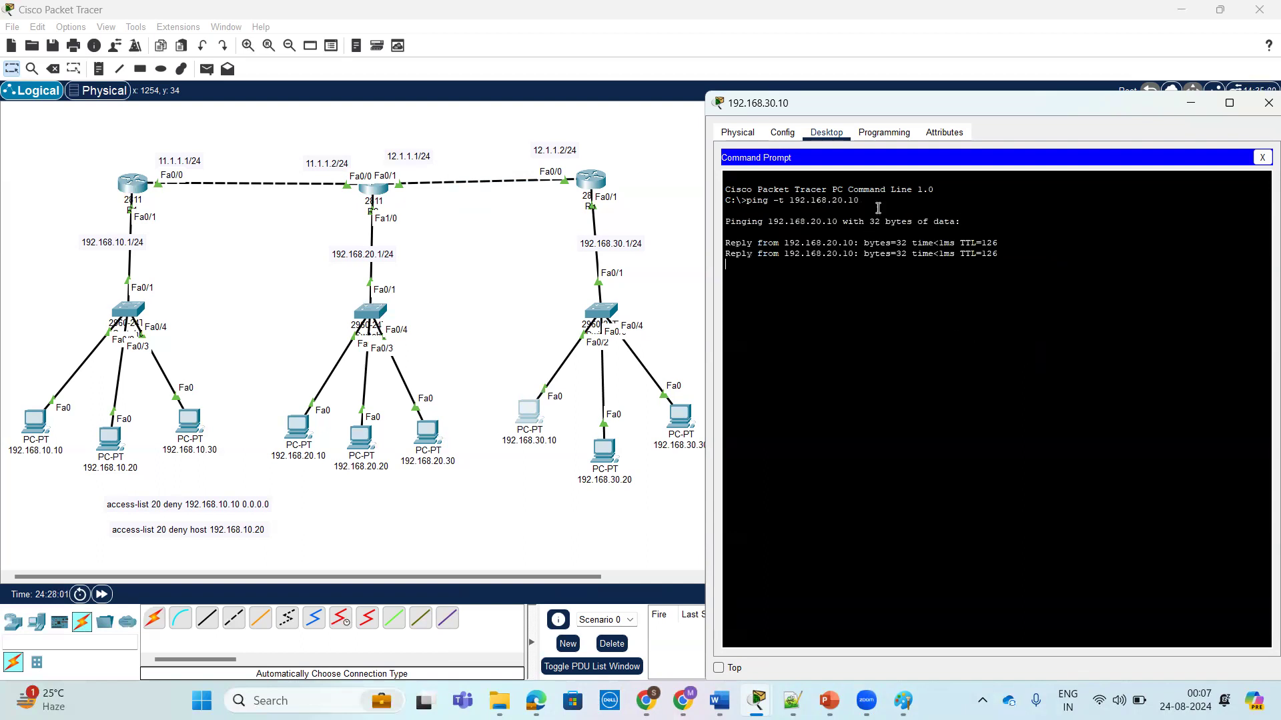
Step: Open PC 192.168.30.20 and sketch 192.168.30.10's paths, ticking the one to 192.168.10.x and crossing out the one to 192.168.20.x
click(603, 450)
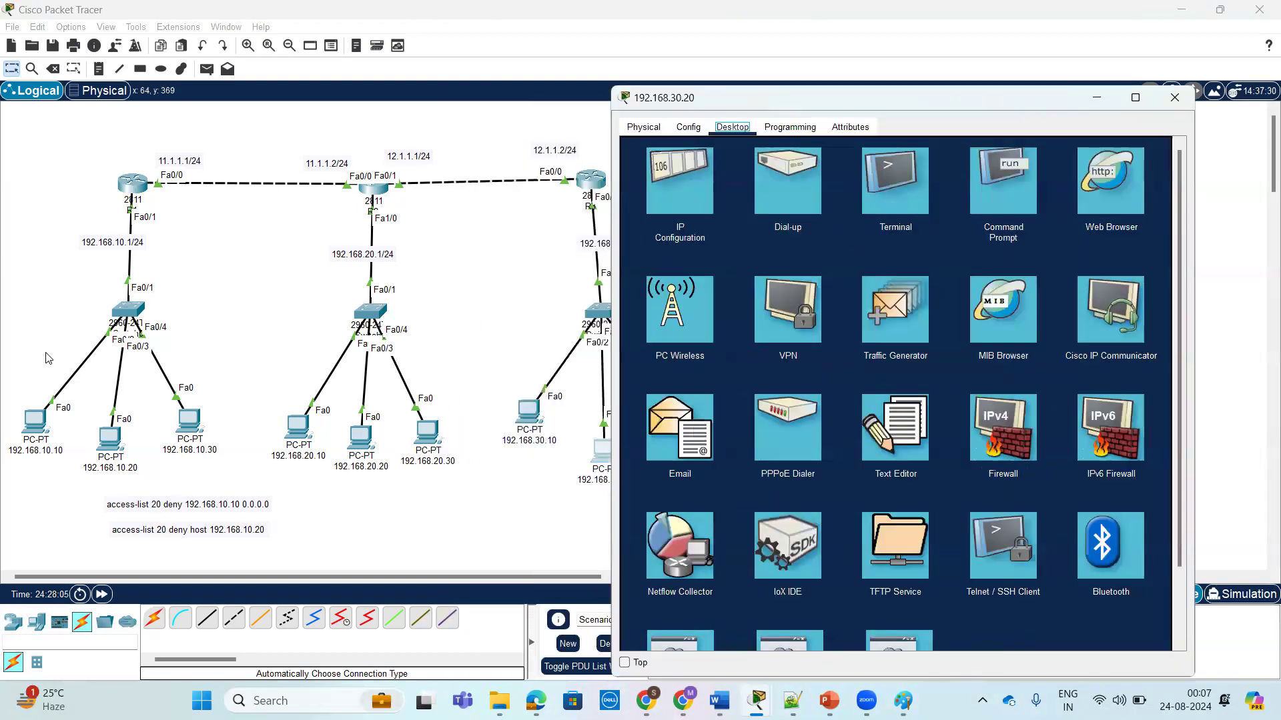
mouse_move(527, 404)
mouse_down()
mouse_move(590, 407)
mouse_move(527, 133)
mouse_move(124, 171)
mouse_move(111, 260)
mouse_up()
mouse_move(475, 100)
mouse_down()
mouse_move(472, 124)
mouse_move(543, 73)
mouse_up()
mouse_move(548, 405)
mouse_down()
mouse_move(567, 354)
mouse_move(404, 274)
mouse_move(379, 408)
mouse_move(403, 370)
mouse_up()
mouse_move(468, 269)
mouse_down()
mouse_move(500, 211)
mouse_move(534, 260)
mouse_up()
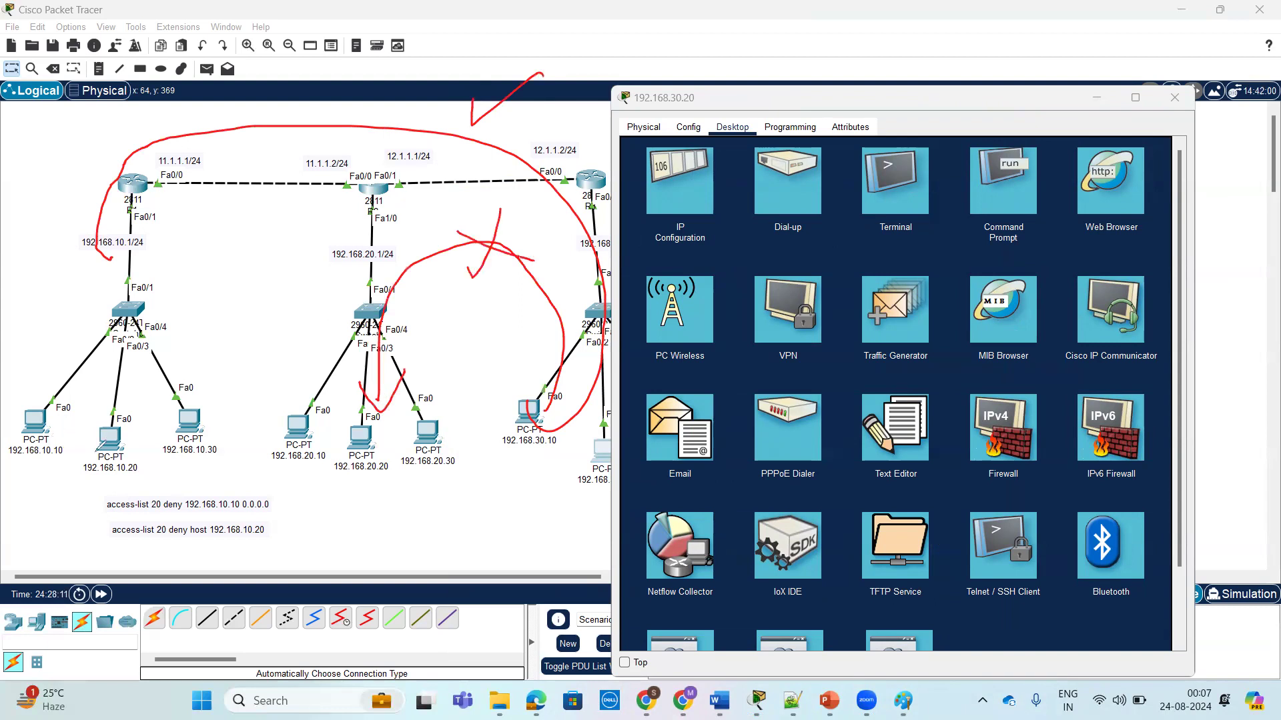
Step: Sketch arrows from the 192.168.10.x PCs toward 192.168.20.x, crossing out those from 192.168.10.10 and 192.168.10.20
mouse_move(52, 436)
mouse_down()
mouse_move(311, 483)
mouse_move(303, 507)
mouse_move(280, 513)
mouse_move(291, 527)
mouse_up()
mouse_move(123, 444)
mouse_down()
mouse_move(401, 500)
mouse_move(388, 518)
mouse_move(424, 517)
mouse_up()
mouse_move(363, 554)
mouse_down()
mouse_move(381, 597)
mouse_move(378, 582)
mouse_up()
mouse_move(190, 441)
mouse_down()
mouse_move(308, 485)
mouse_move(470, 473)
mouse_move(485, 486)
mouse_move(471, 481)
mouse_up()
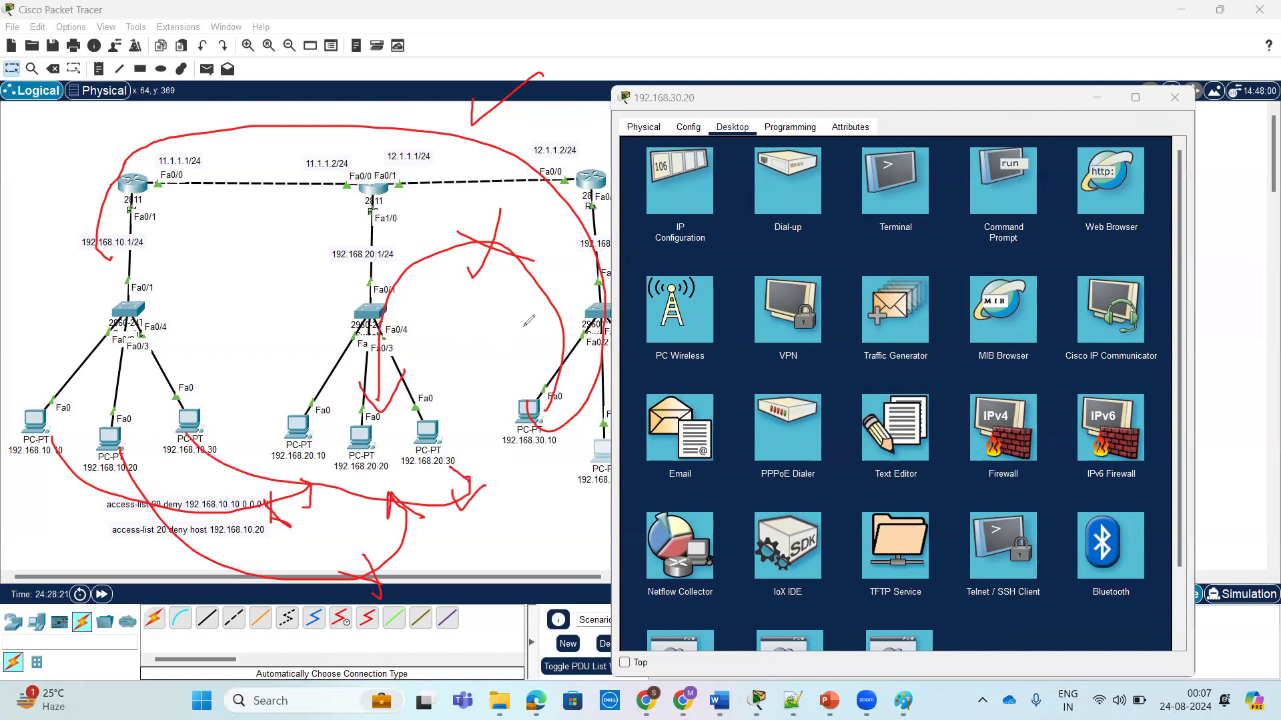
Step: Start a continuous ping to 192.168.10.10 from PC 192.168.30.20 and close that PC's window
click(1005, 197)
text(ping 192.168.10.10)
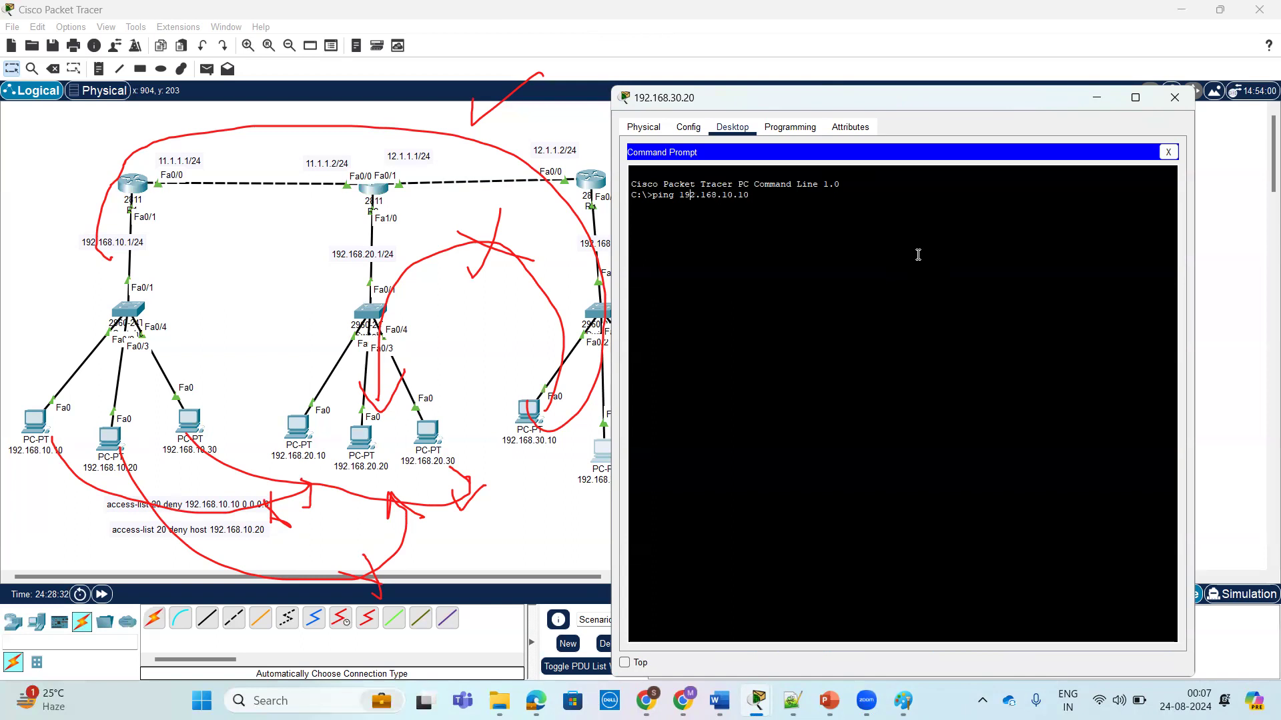
text(-t)
key(Return)
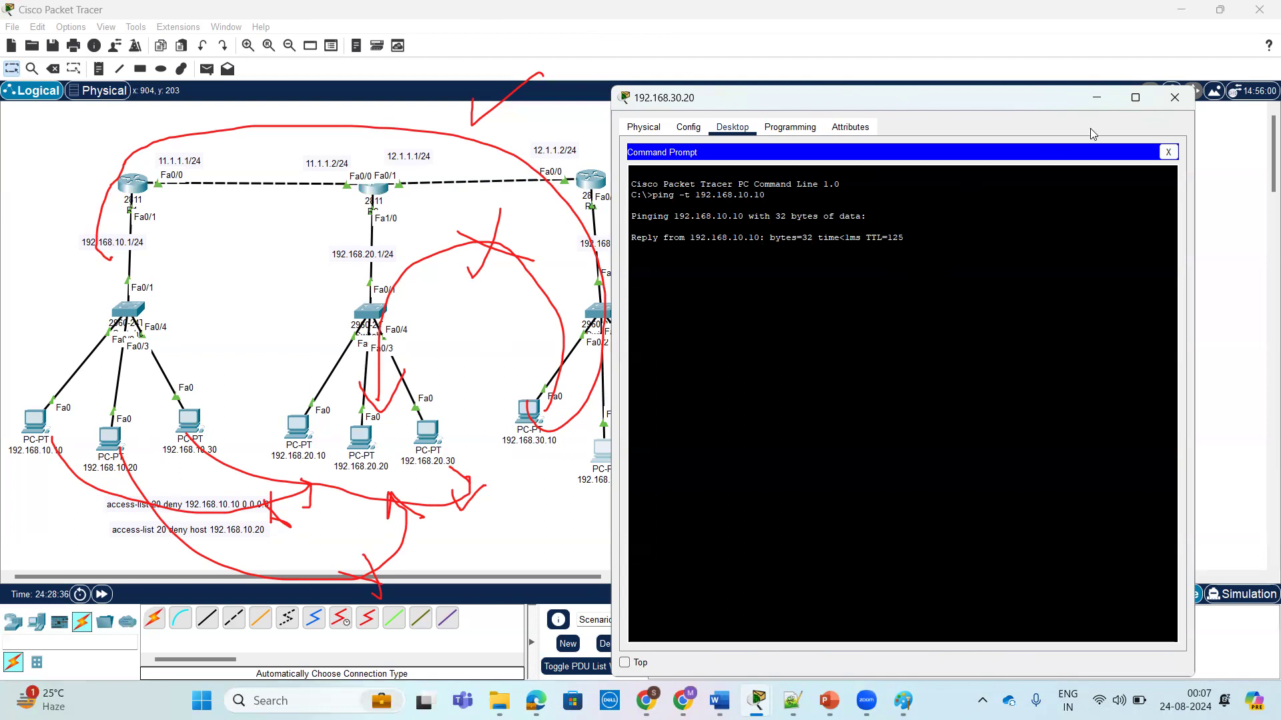
click(1175, 97)
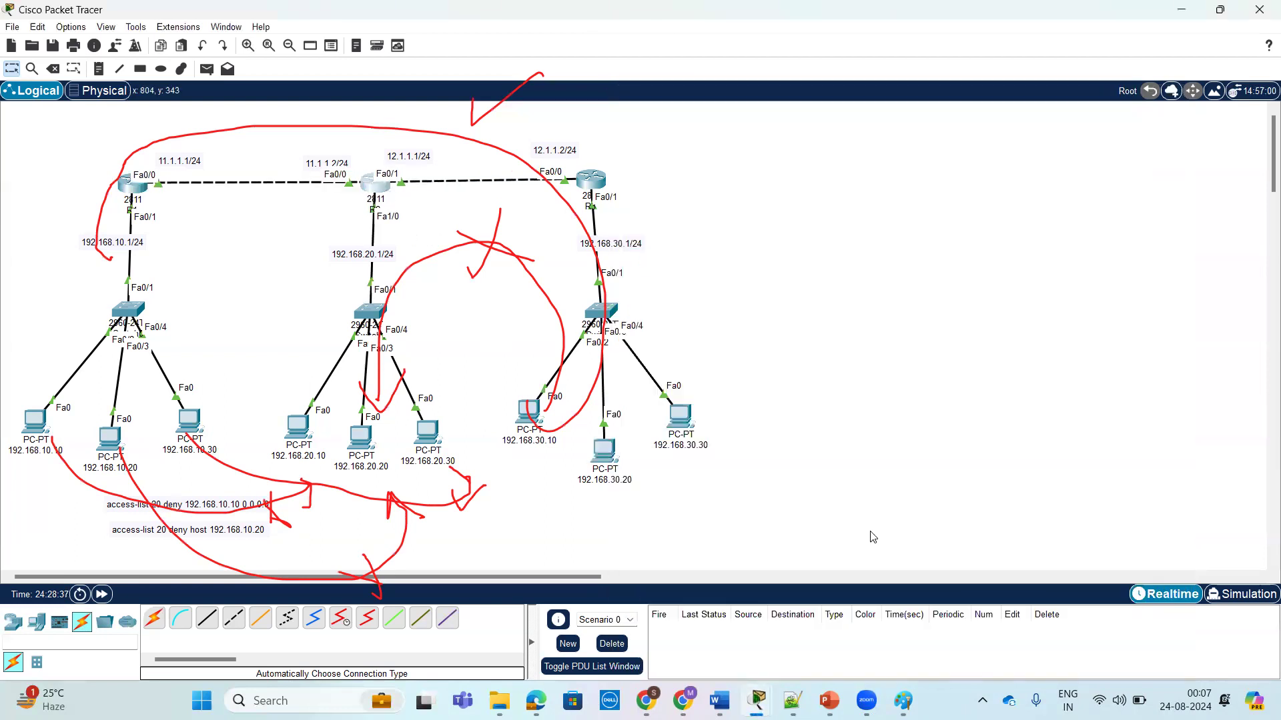
Step: Apply access list 20 outbound on R2's fastEthernet 0/0 and save the configuration with do wr
click(377, 187)
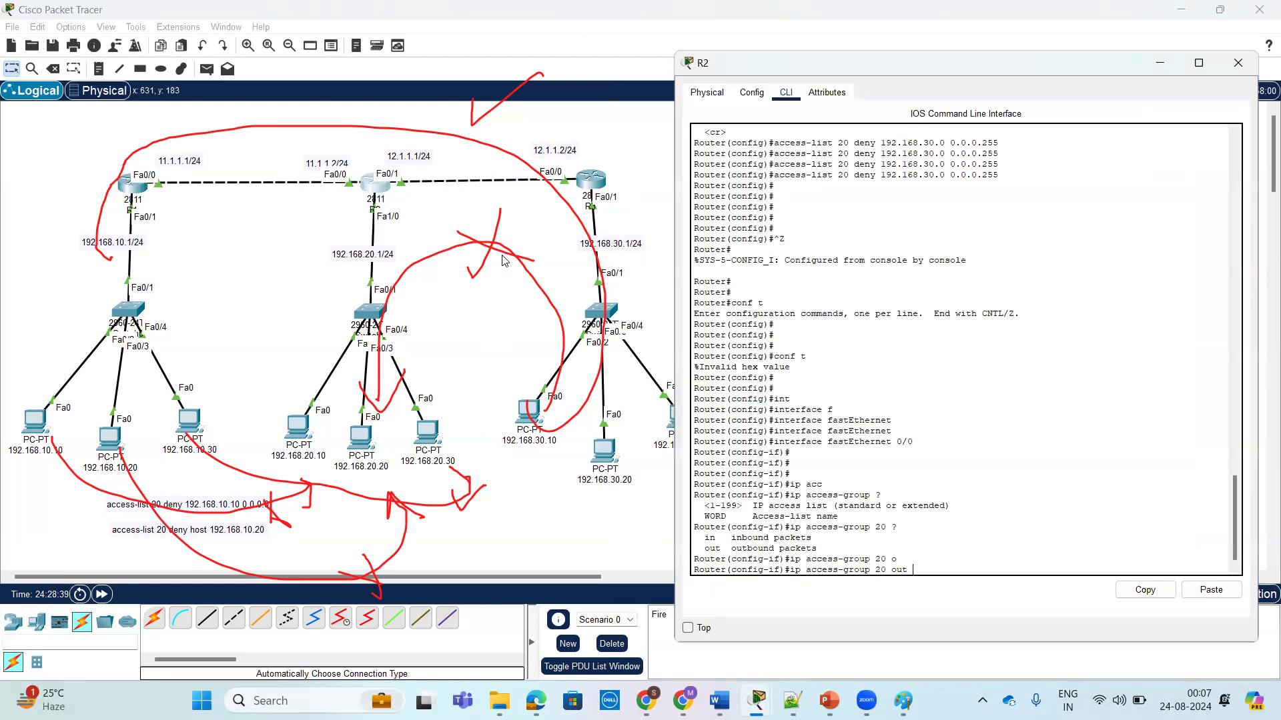
key(Return)
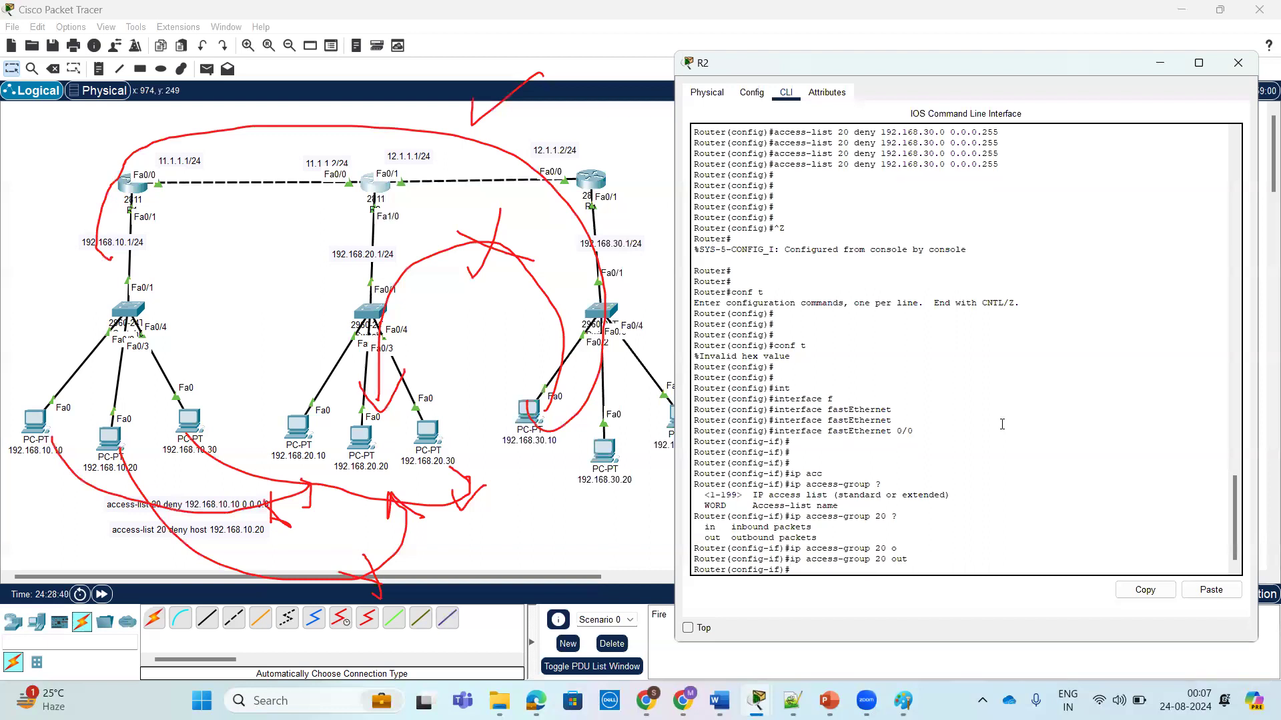
key(Return)
key(Return)
key(Return)
text(do wr)
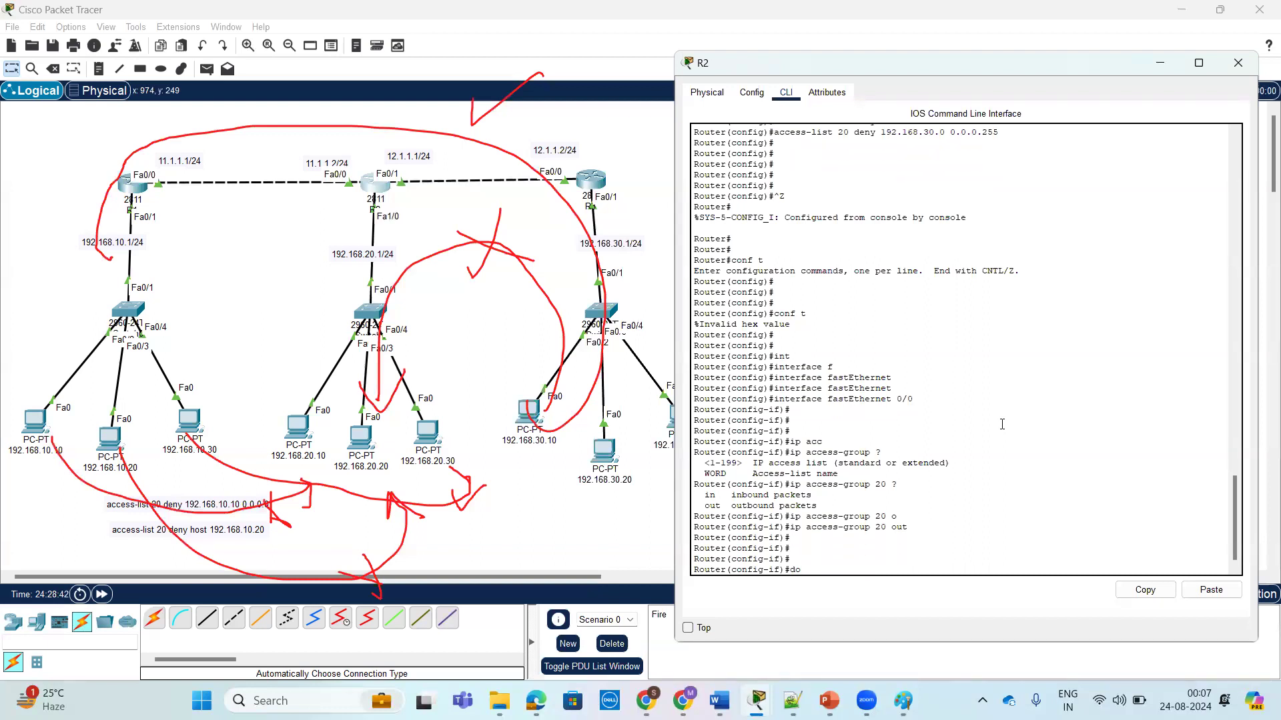
key(Return)
key(Return)
key(Return)
key(Return)
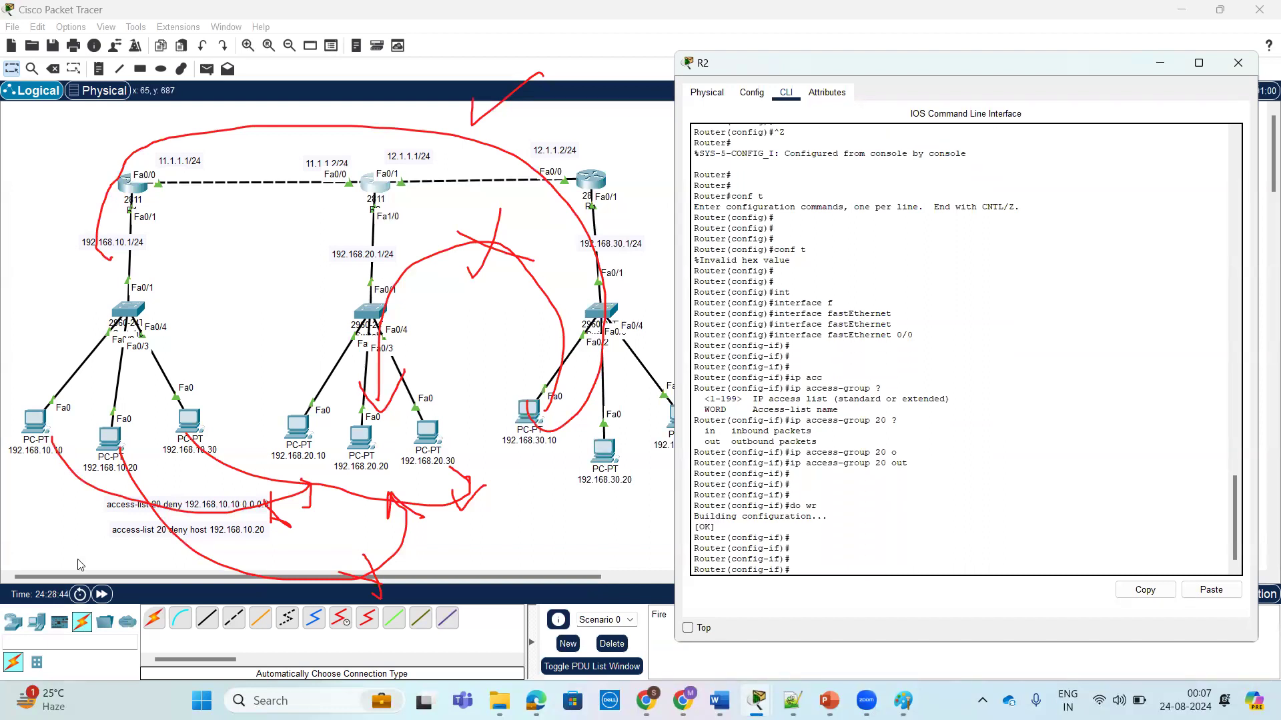
Step: Check the running pings on PCs 192.168.10.10, 192.168.10.20, 192.168.10.30, 192.168.30.10 and 192.168.30.20
click(78, 565)
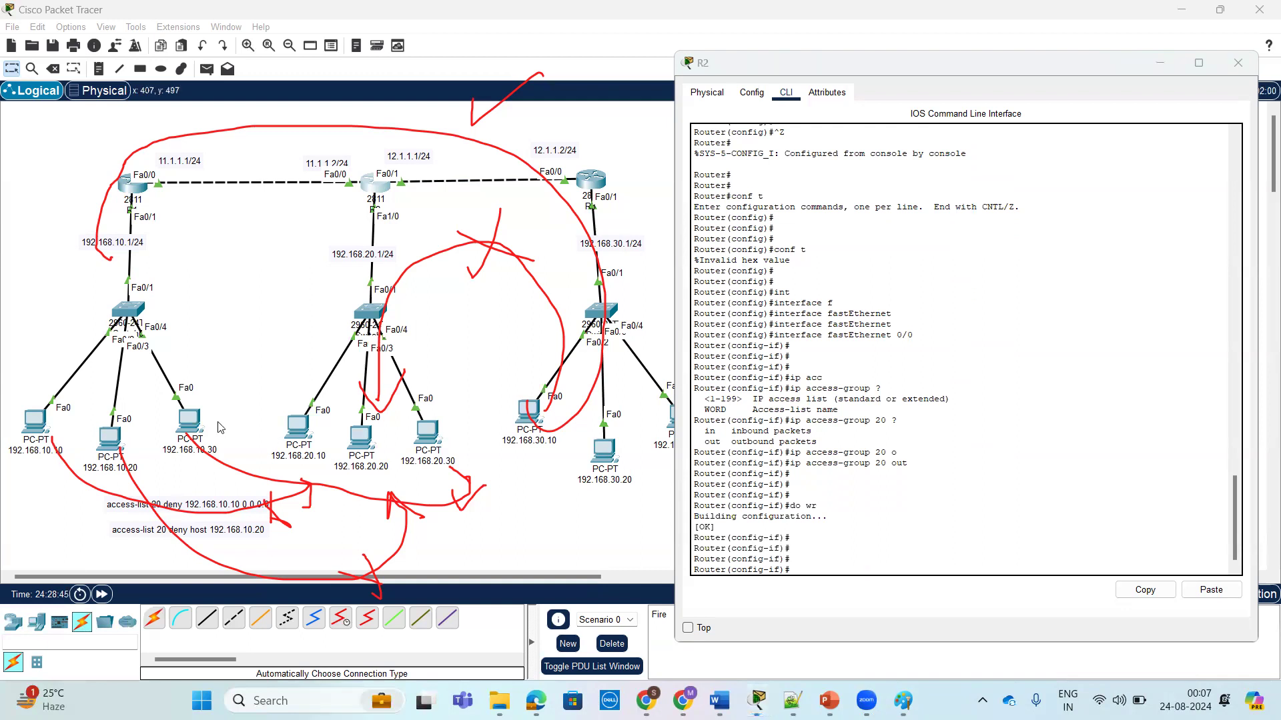
click(48, 426)
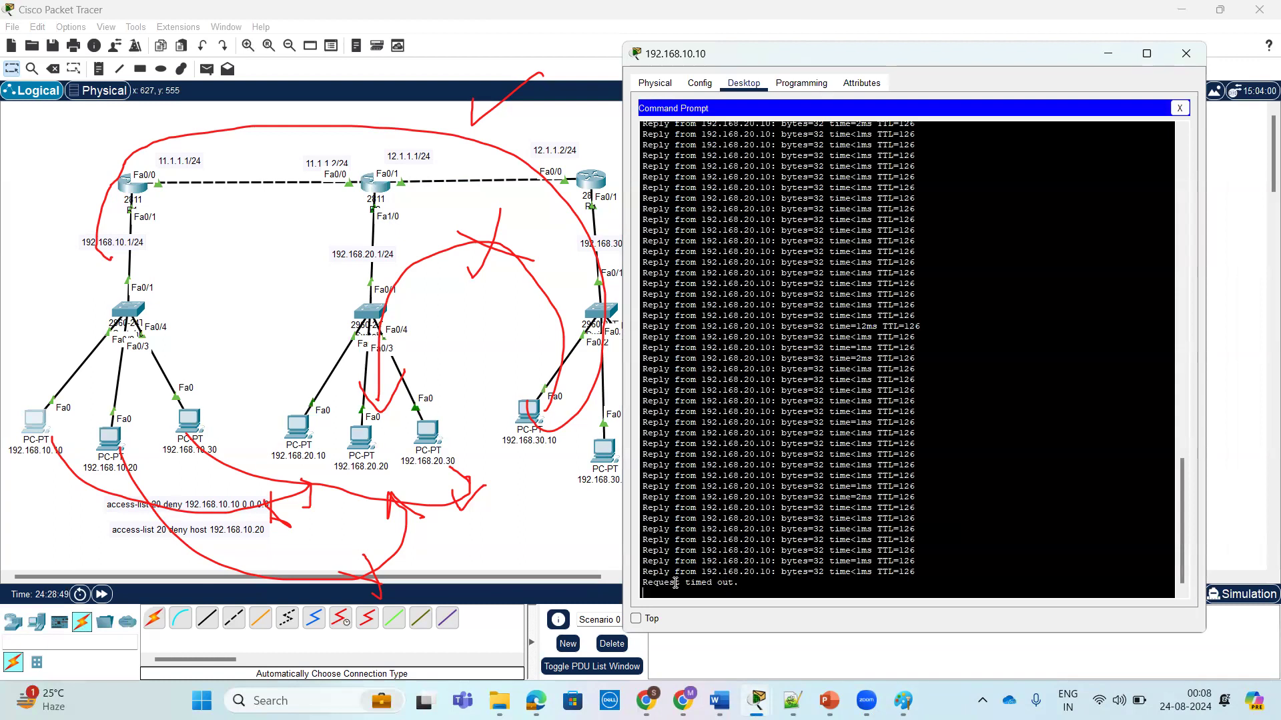
click(110, 439)
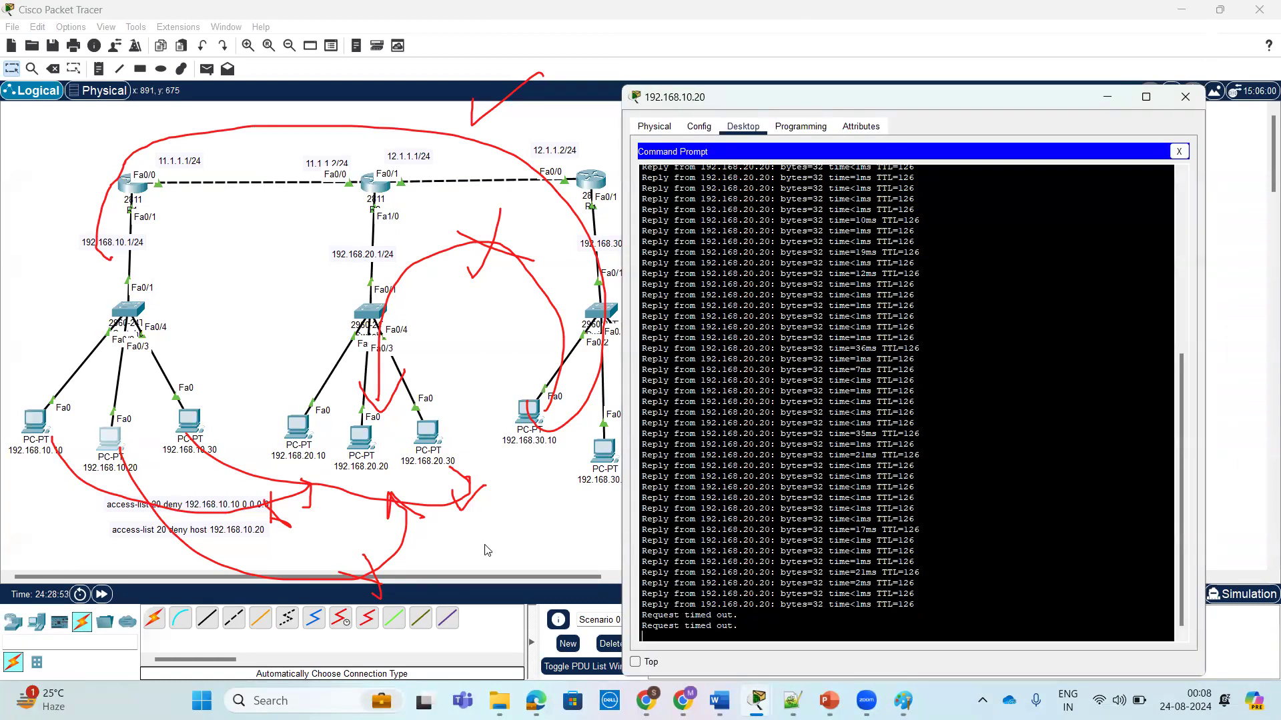
click(197, 427)
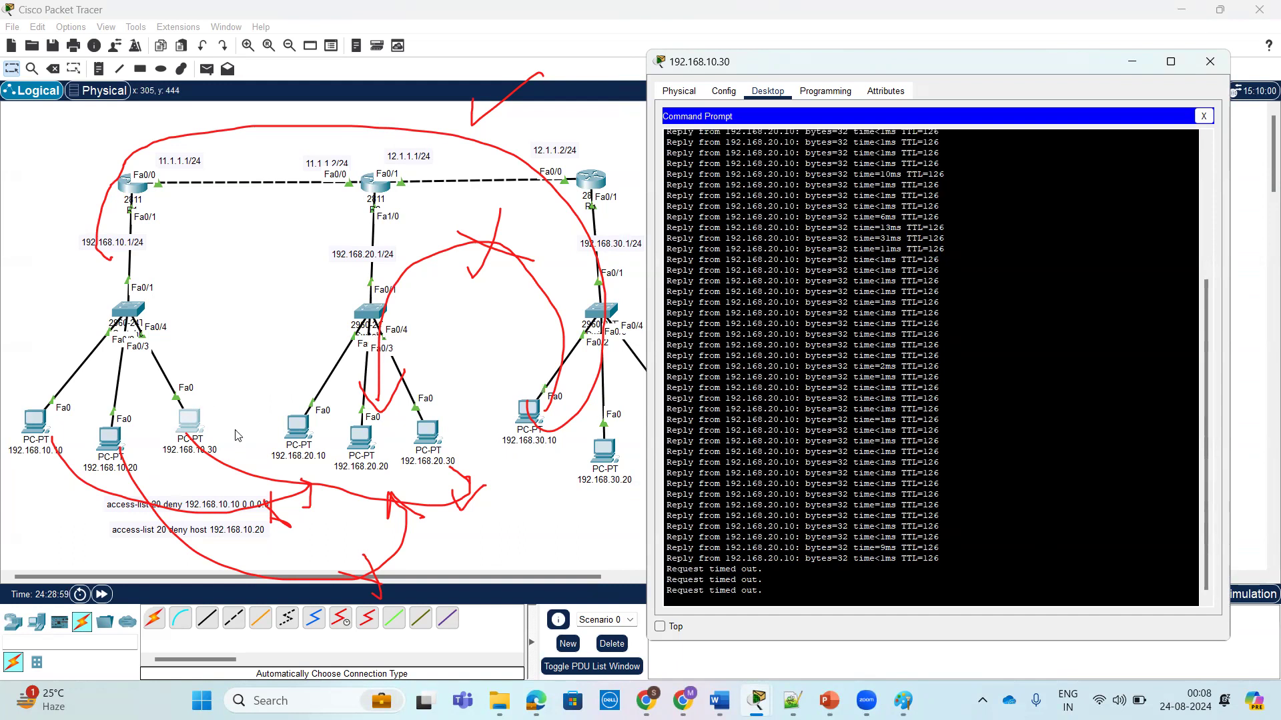
click(528, 419)
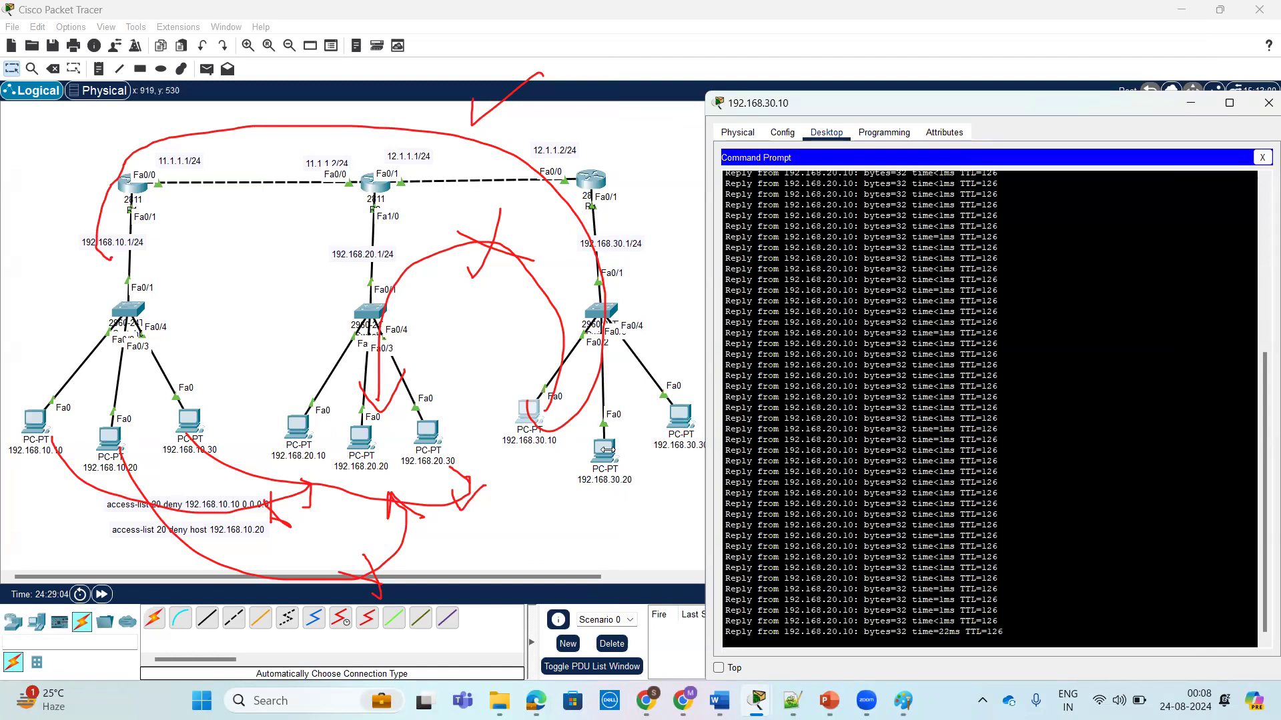
click(603, 450)
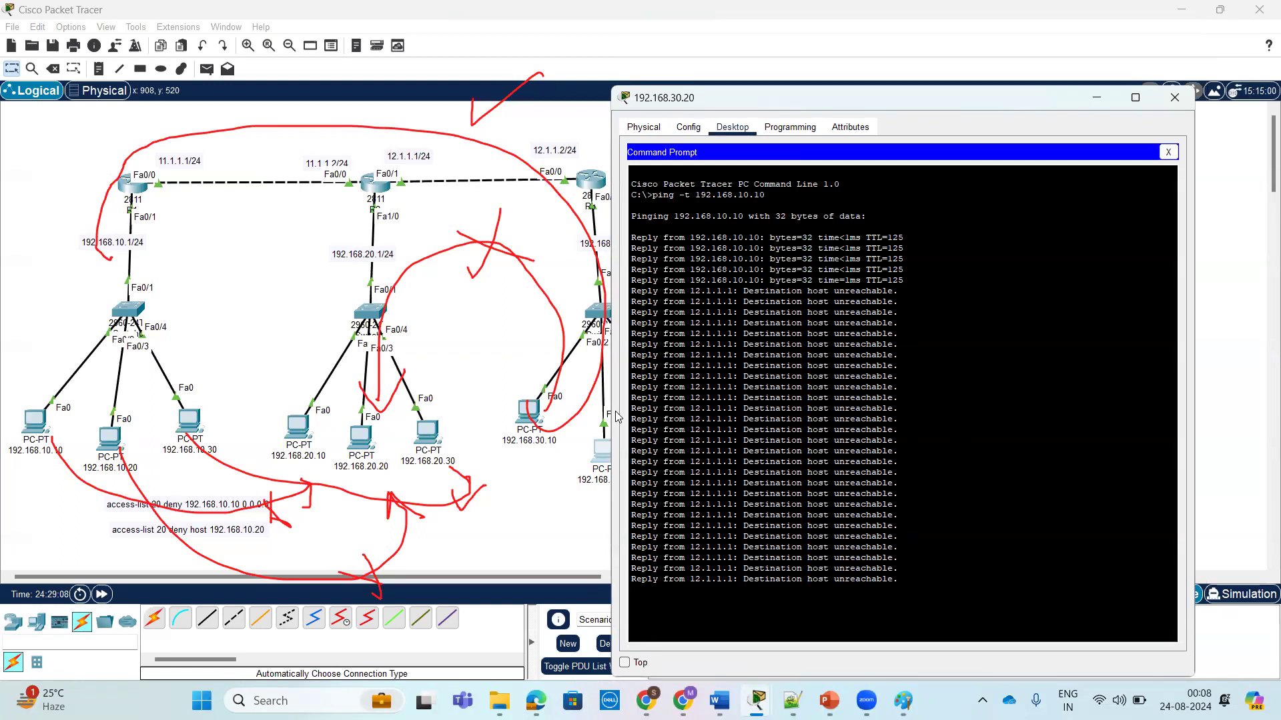
click(529, 413)
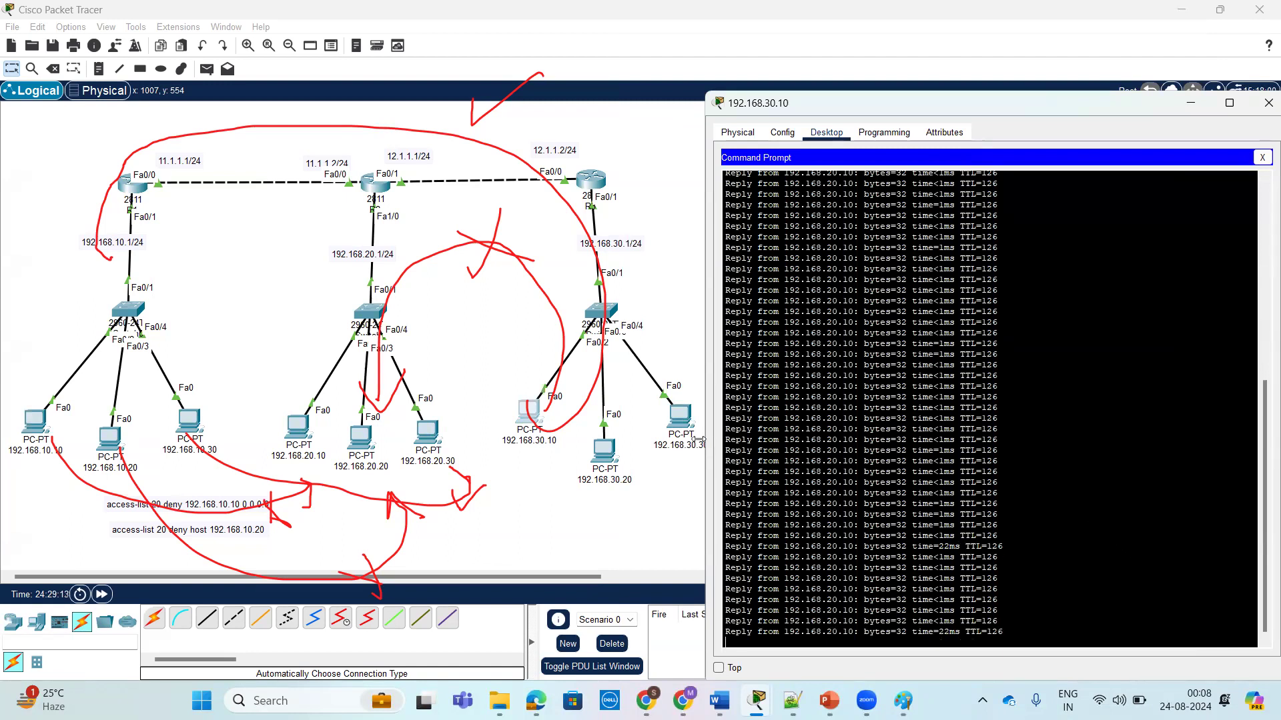
Step: Start a continuous ping to 192.168.10.20 from the command prompt of PC 192.168.30.30 and minimize that PC's window
click(674, 421)
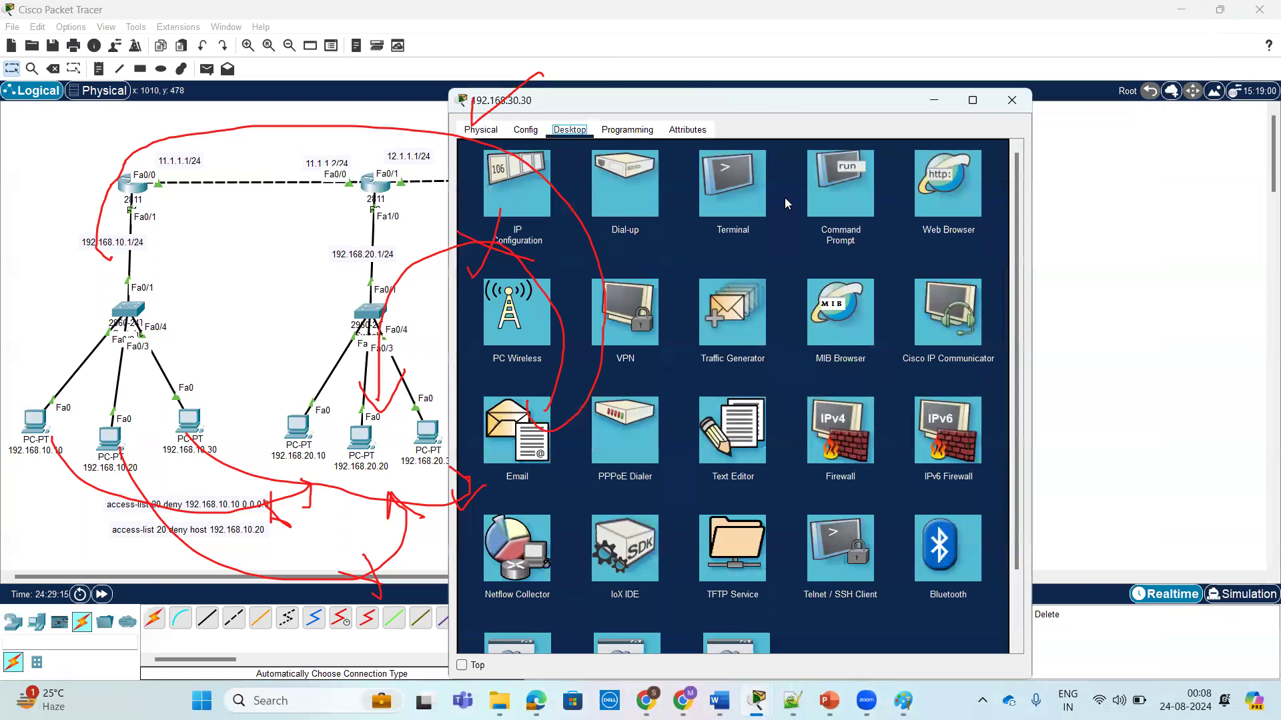
click(820, 212)
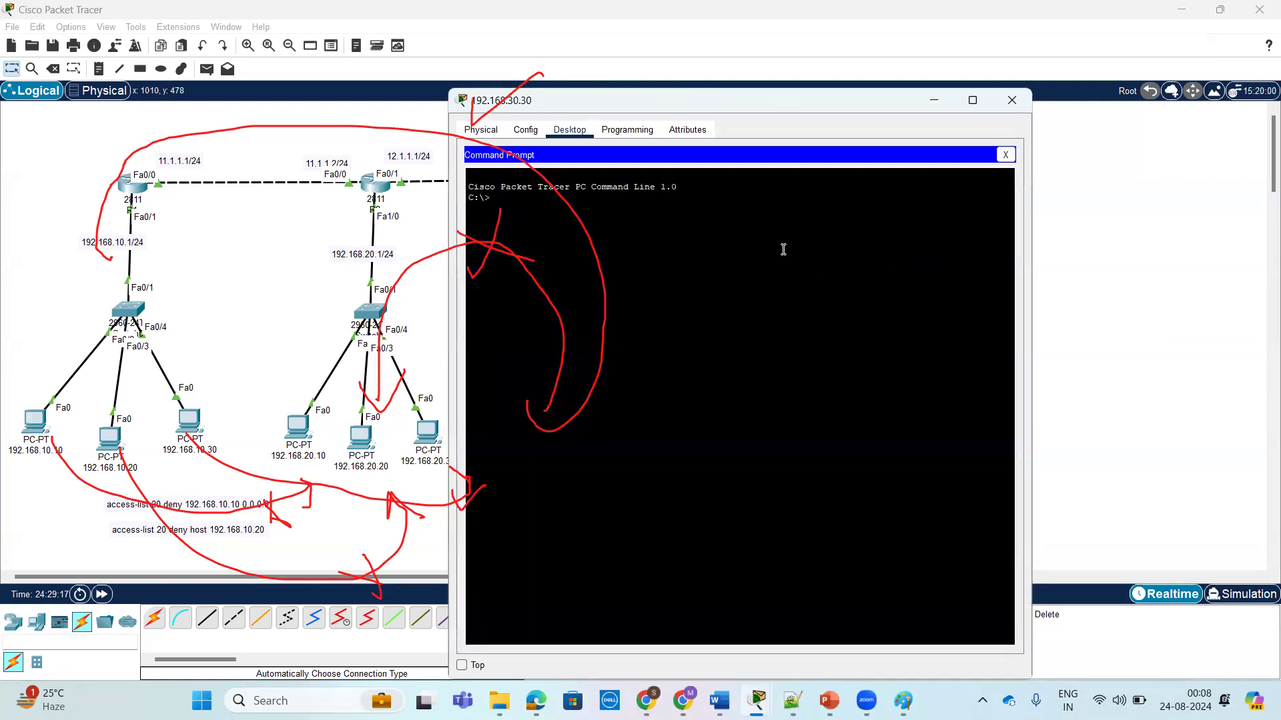
text(ping 192.168.10.20 -t)
key(Return)
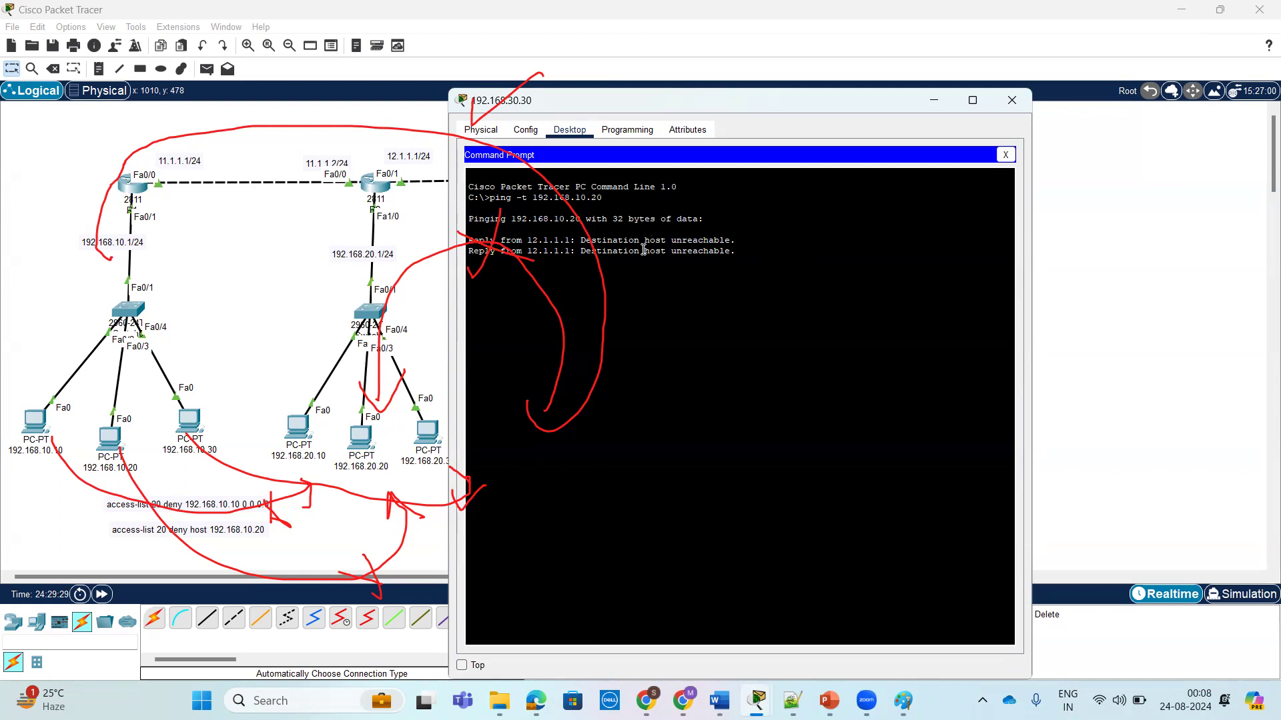
click(934, 100)
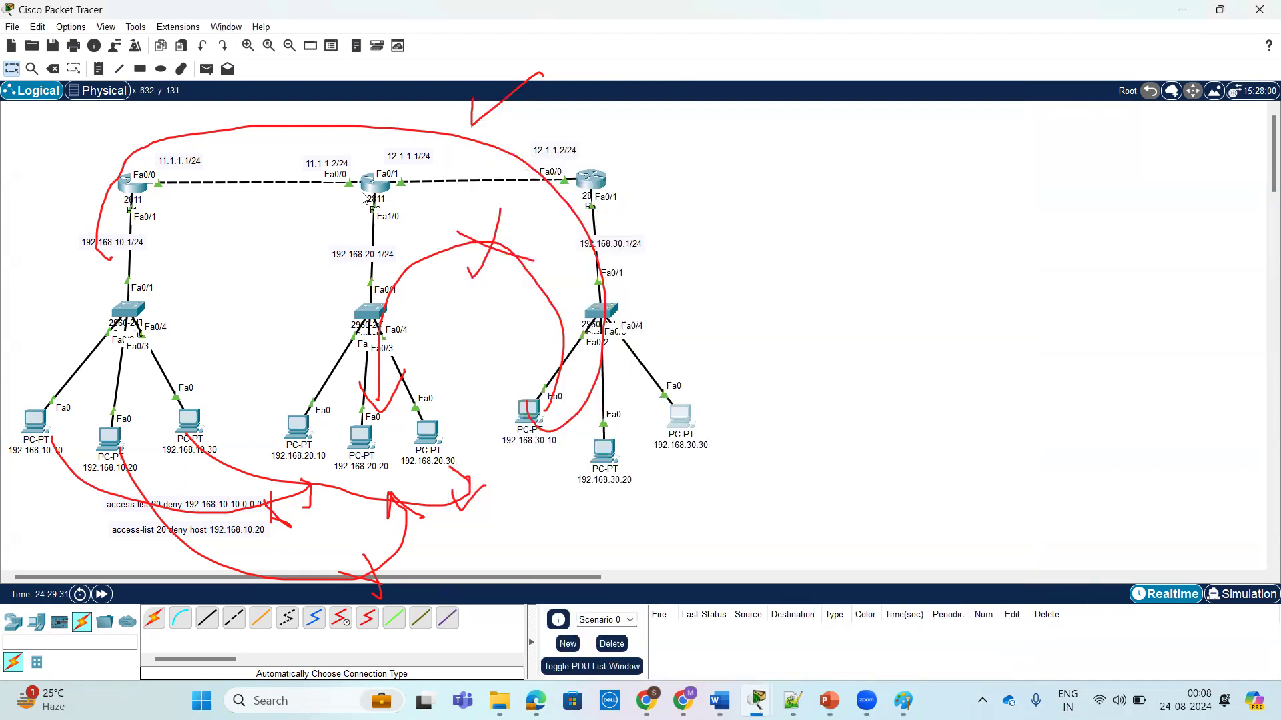
Step: Display the access lists on R2 with do sh acc
click(365, 190)
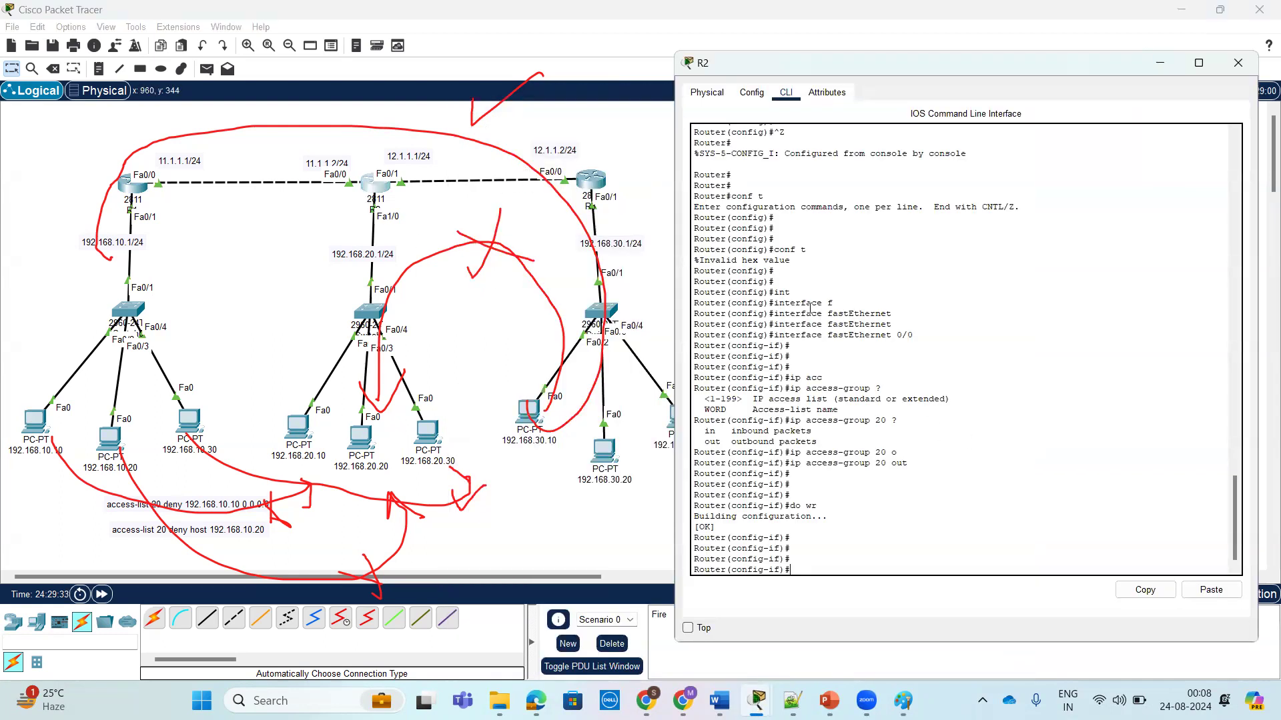
scroll(846, 271, up, 5)
scroll(845, 340, down, 5)
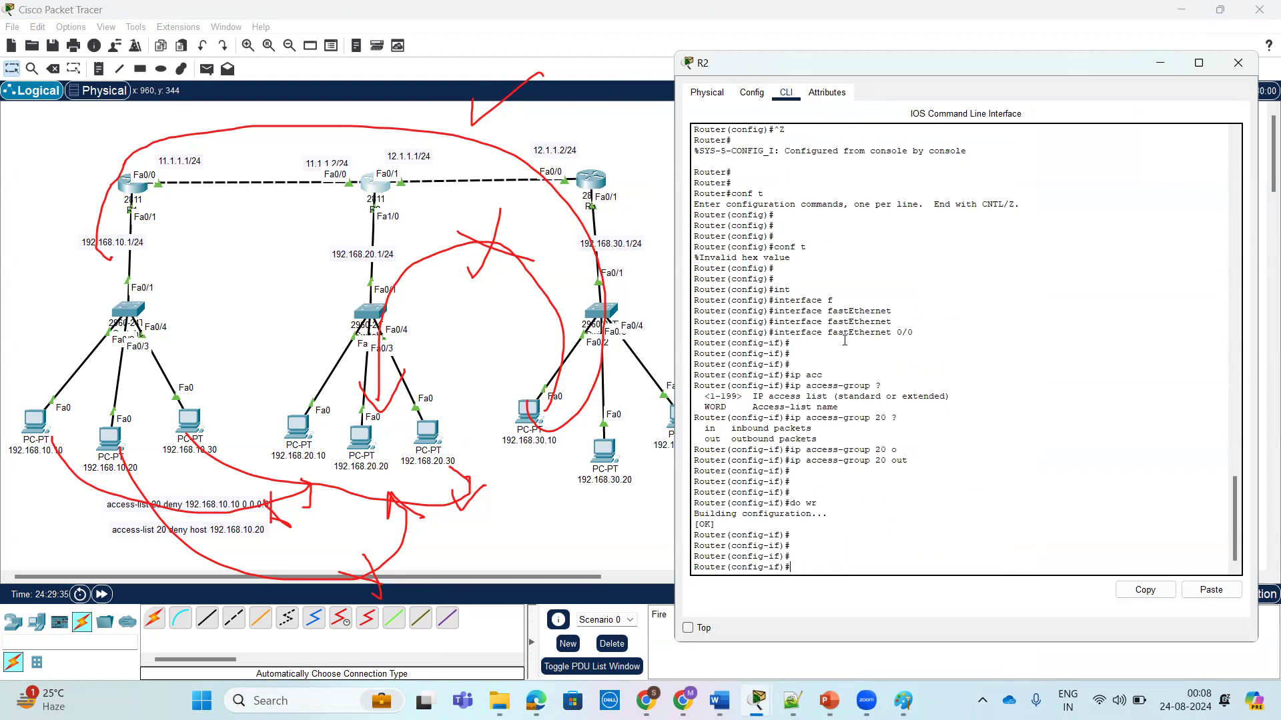
text(do sh)
key(Tab)
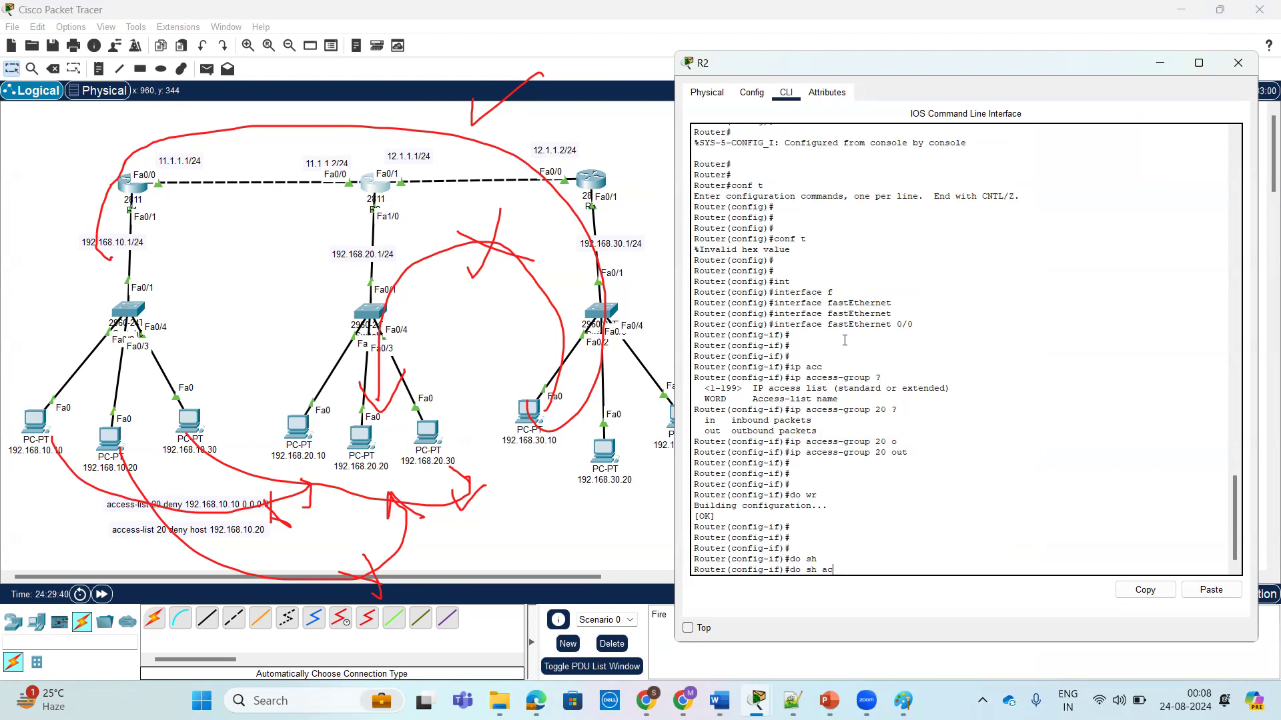
text(acc)
key(Return)
key(Return)
key(Return)
key(Return)
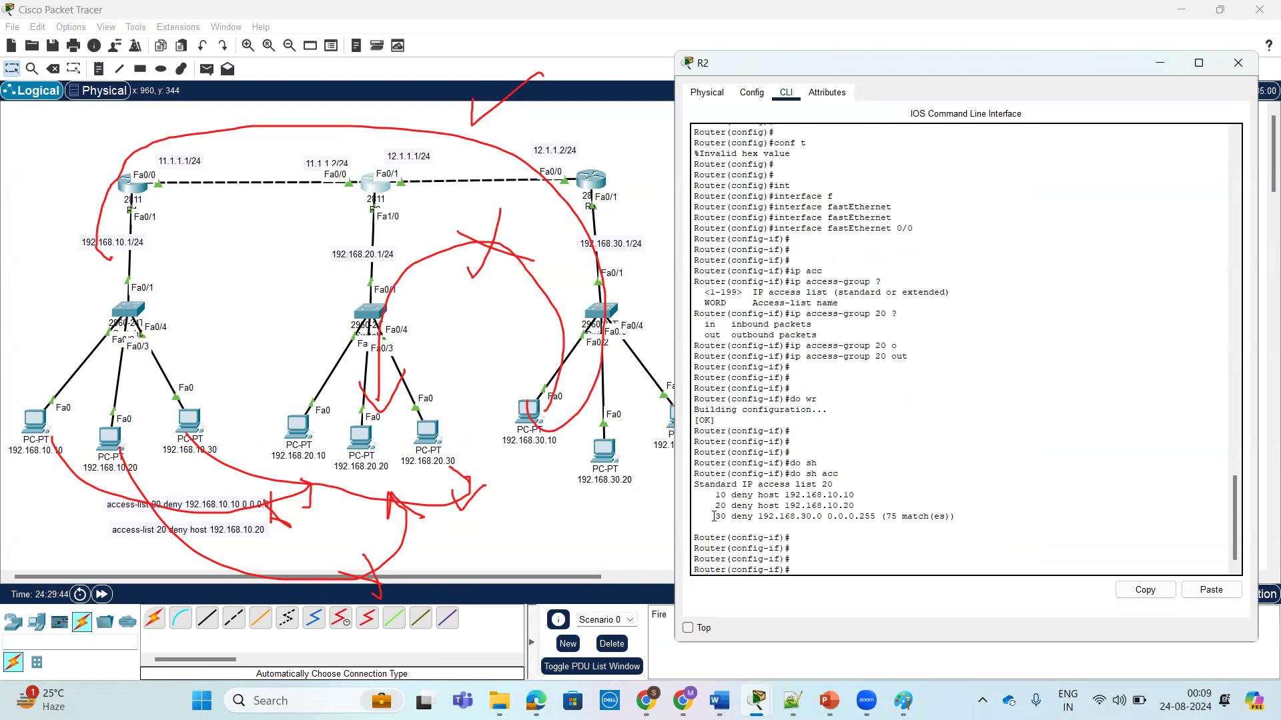
Step: Highlight the match count of the deny 192.168.30.0 0.0.0.255 entry in R2's access list 20
mouse_move(943, 516)
mouse_down()
mouse_move(956, 516)
mouse_move(934, 516)
mouse_up()
click(887, 516)
drag(729, 517, 752, 518)
drag(881, 517, 956, 518)
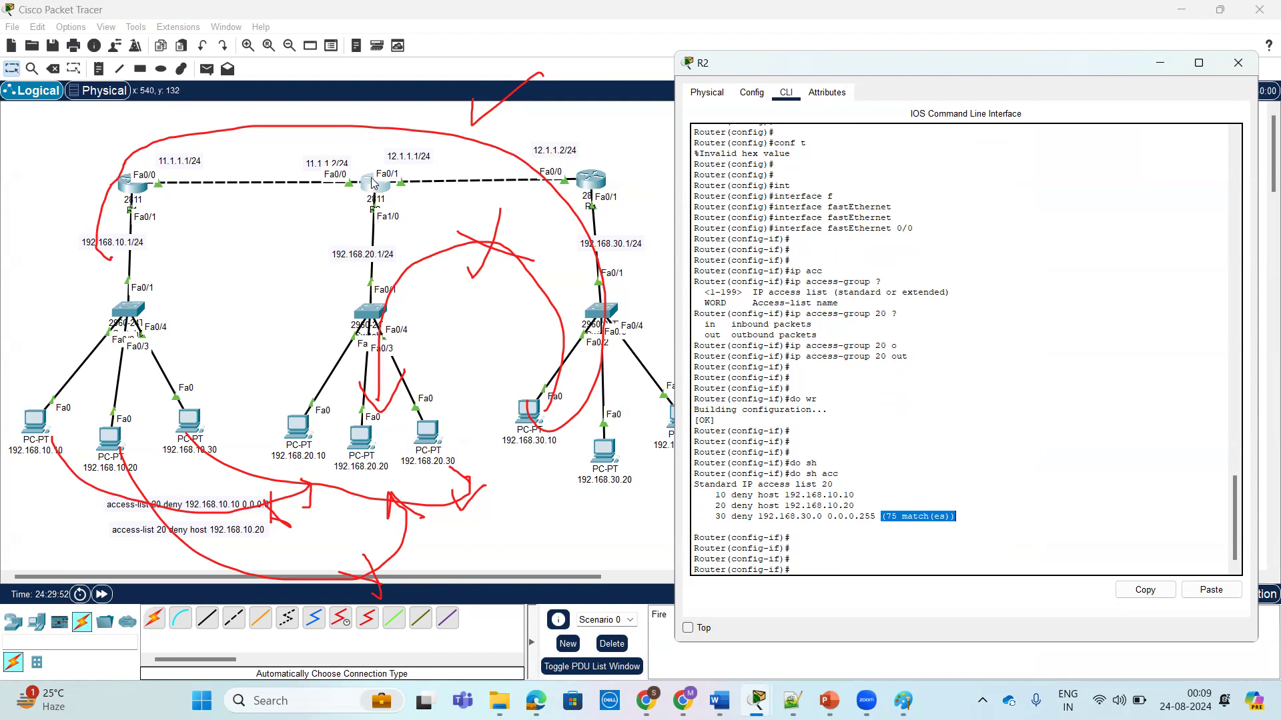
Step: Leave interface configuration mode on R2 to return to global configuration mode
click(991, 409)
key(Return)
key(Return)
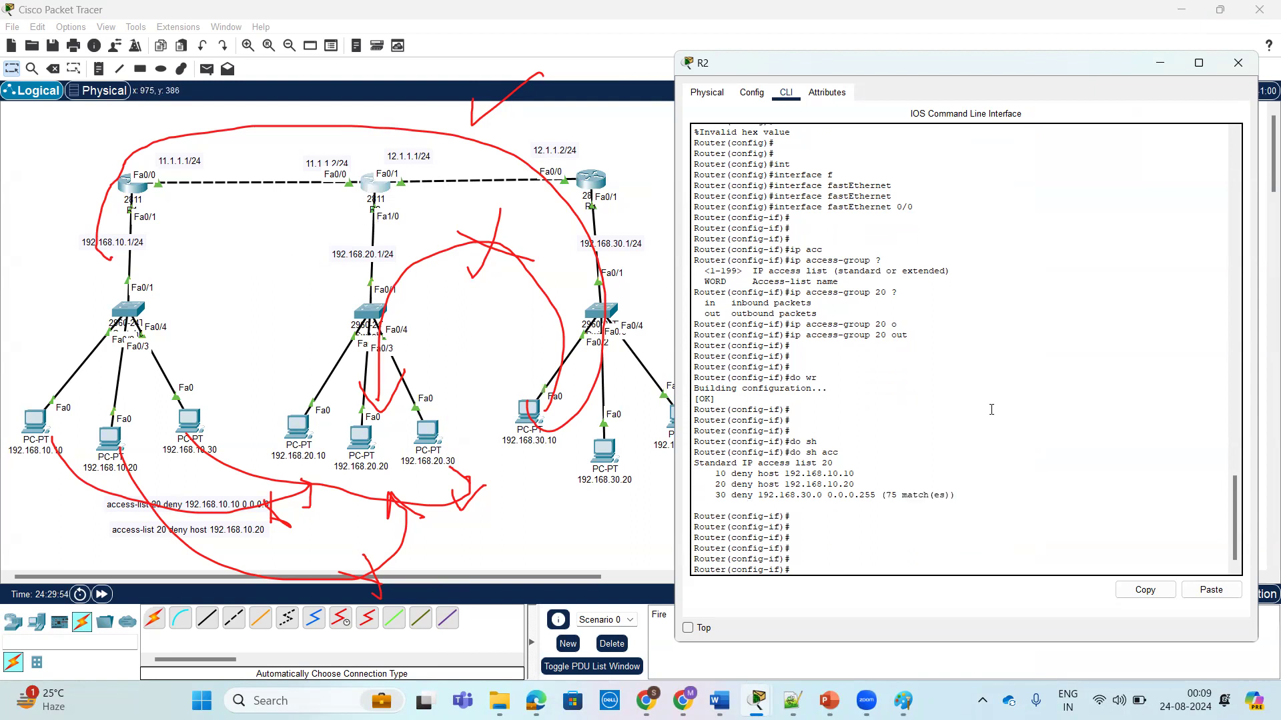
text(ex)
key(Return)
key(Return)
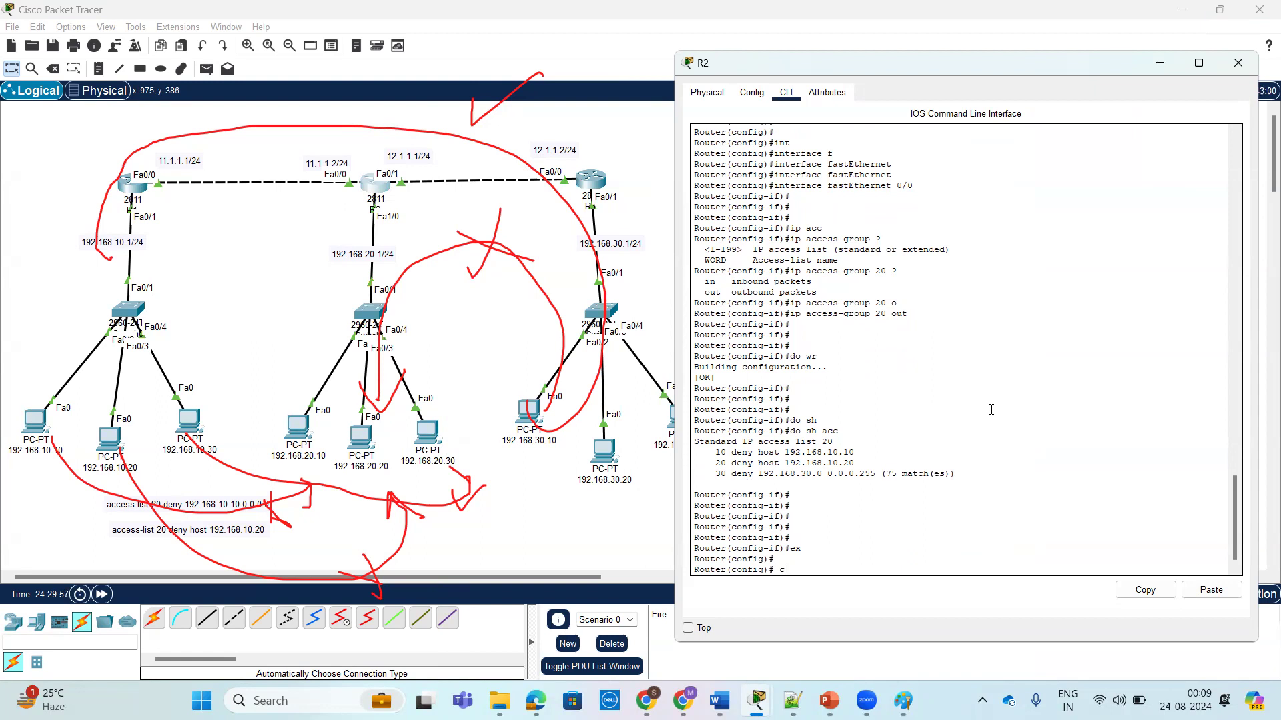
Step: Add a permit any entry to access list 20 on R2, checking the available source options with the command help
text(ac)
key(Tab)
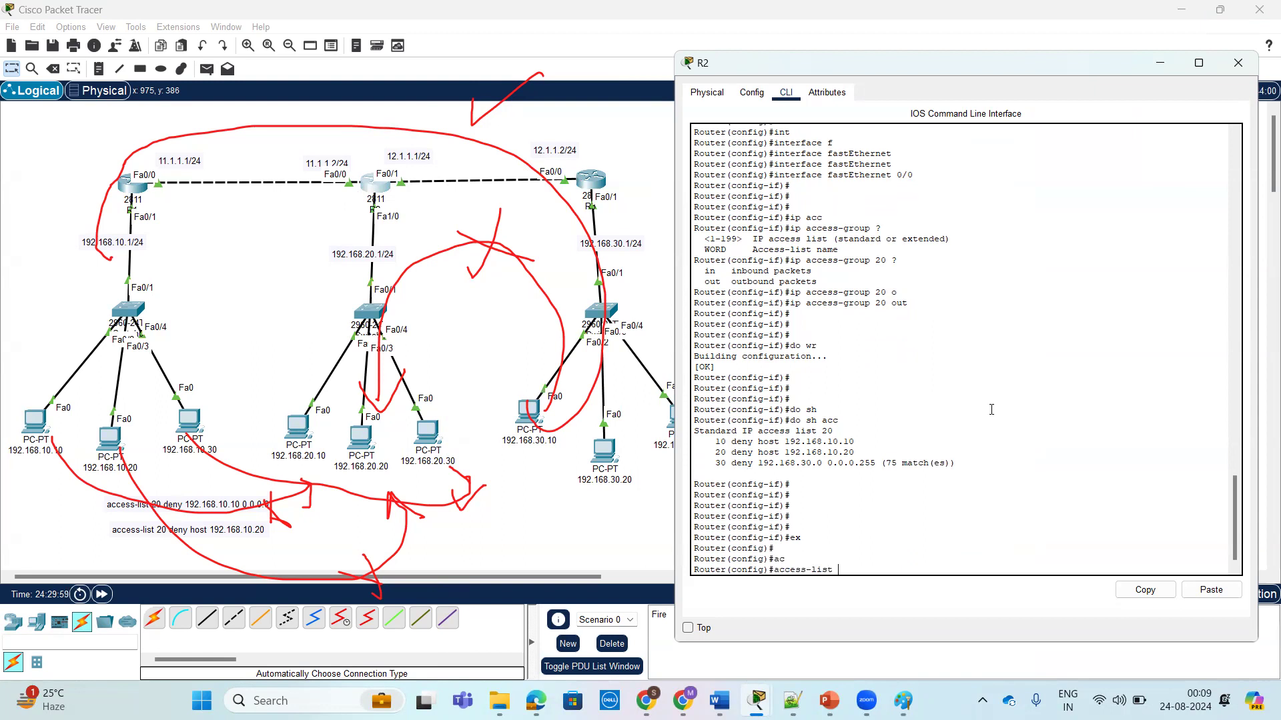
text(20 p)
text(er)
key(Tab)
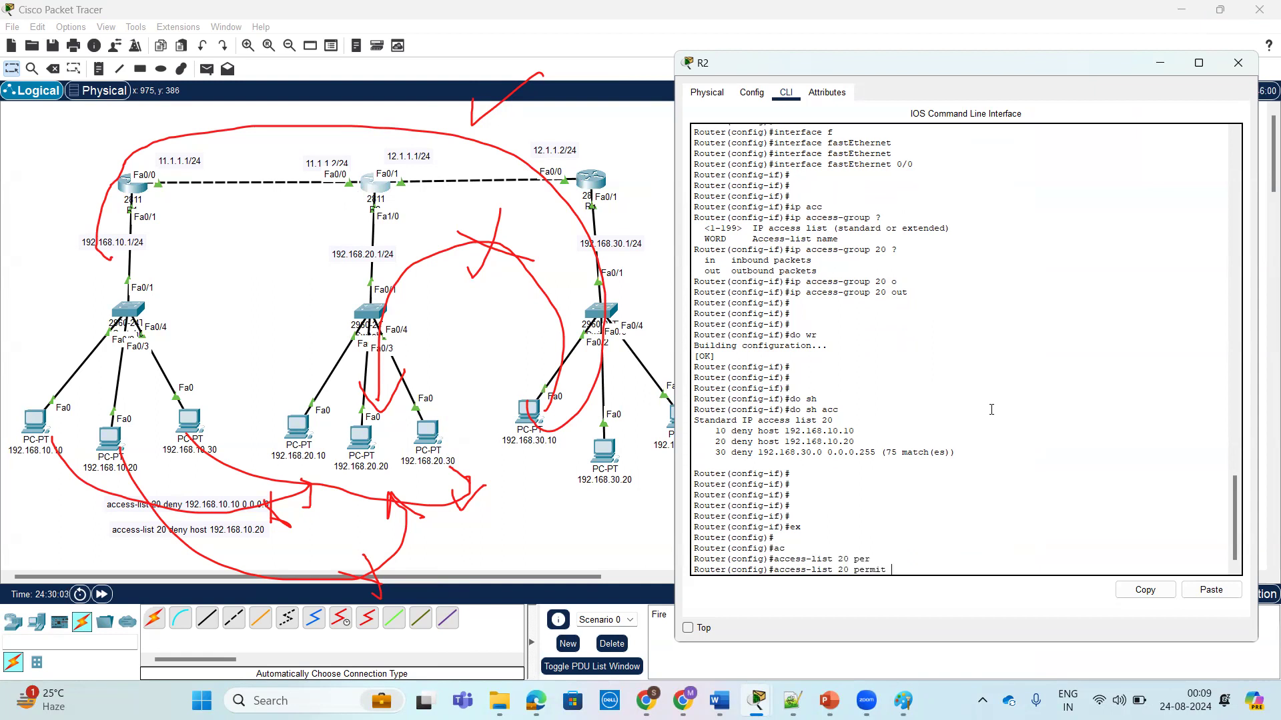
text(?)
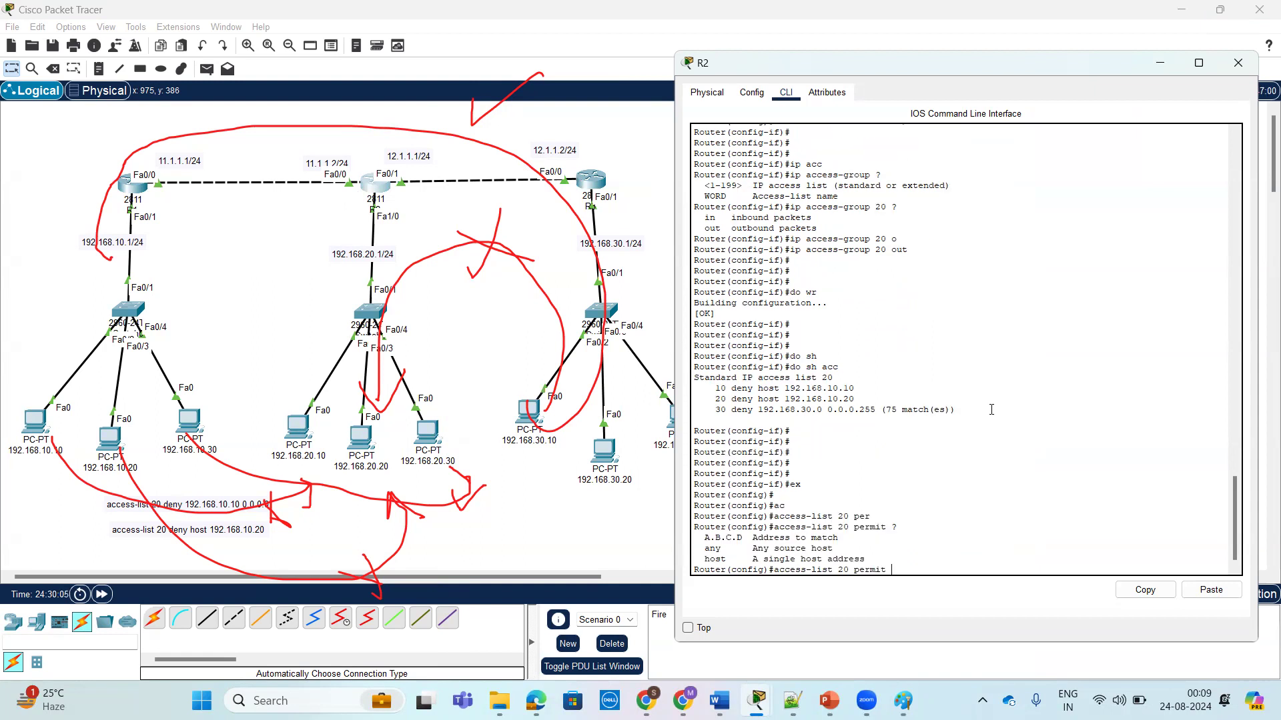
text(an)
key(Tab)
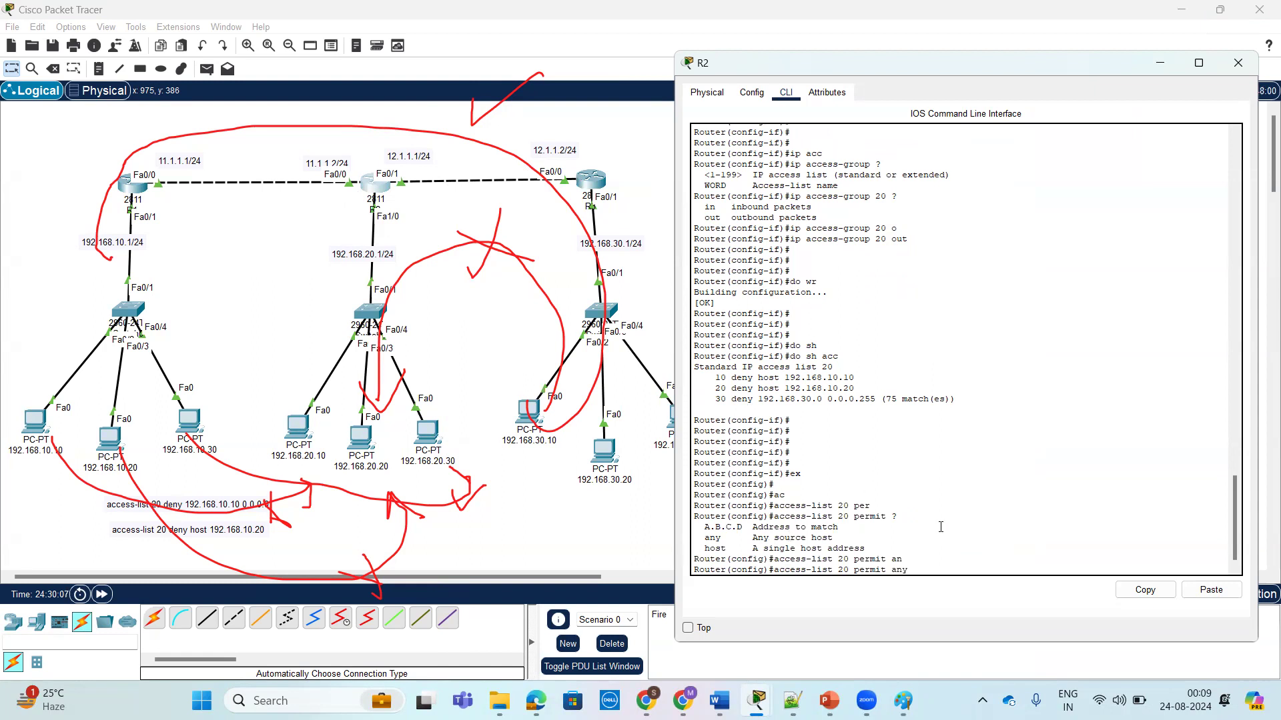
text(?)
key(Return)
key(Return)
key(Return)
key(Return)
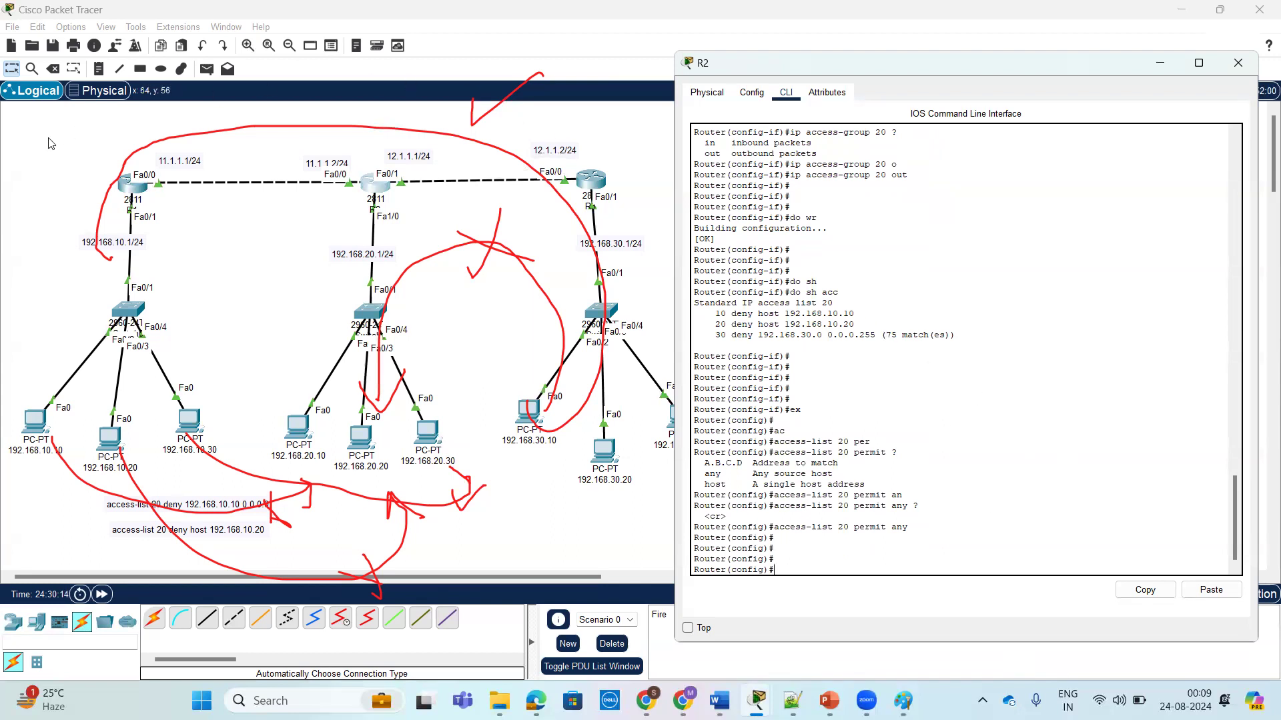
Step: Sketch a downward arrow beside R2's access list 20 entries and underline the deny keyword of the 192.168.30.0 entry
drag(961, 287, 967, 335)
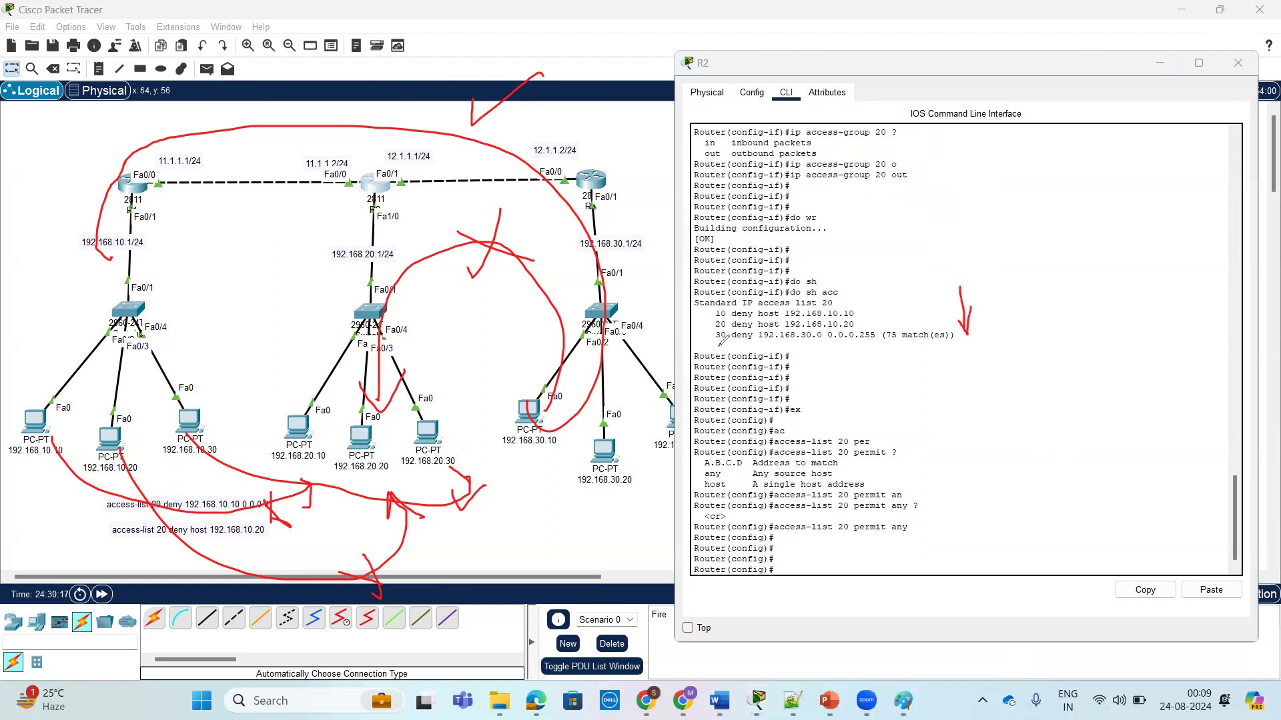
drag(970, 342, 970, 356)
drag(969, 342, 979, 350)
drag(732, 340, 763, 341)
Step: Check the running pings on PCs 192.168.10.10, 192.168.10.20 and 192.168.10.30
click(49, 428)
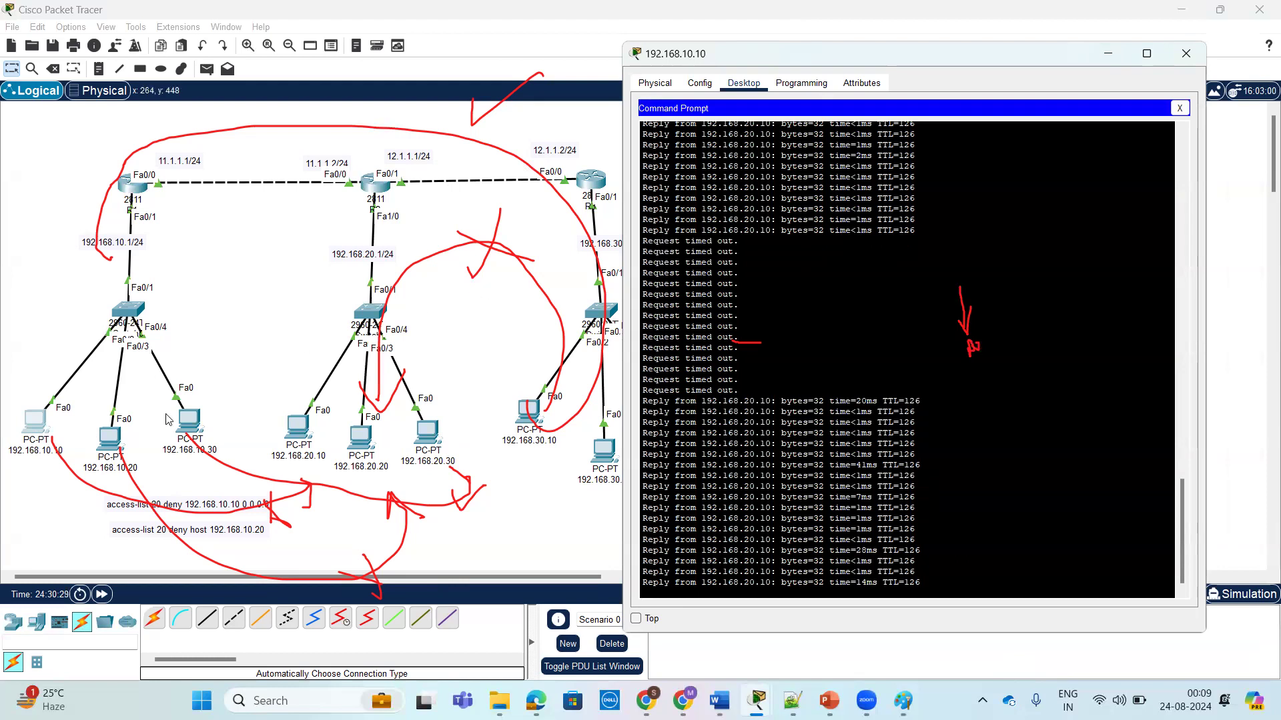
click(109, 438)
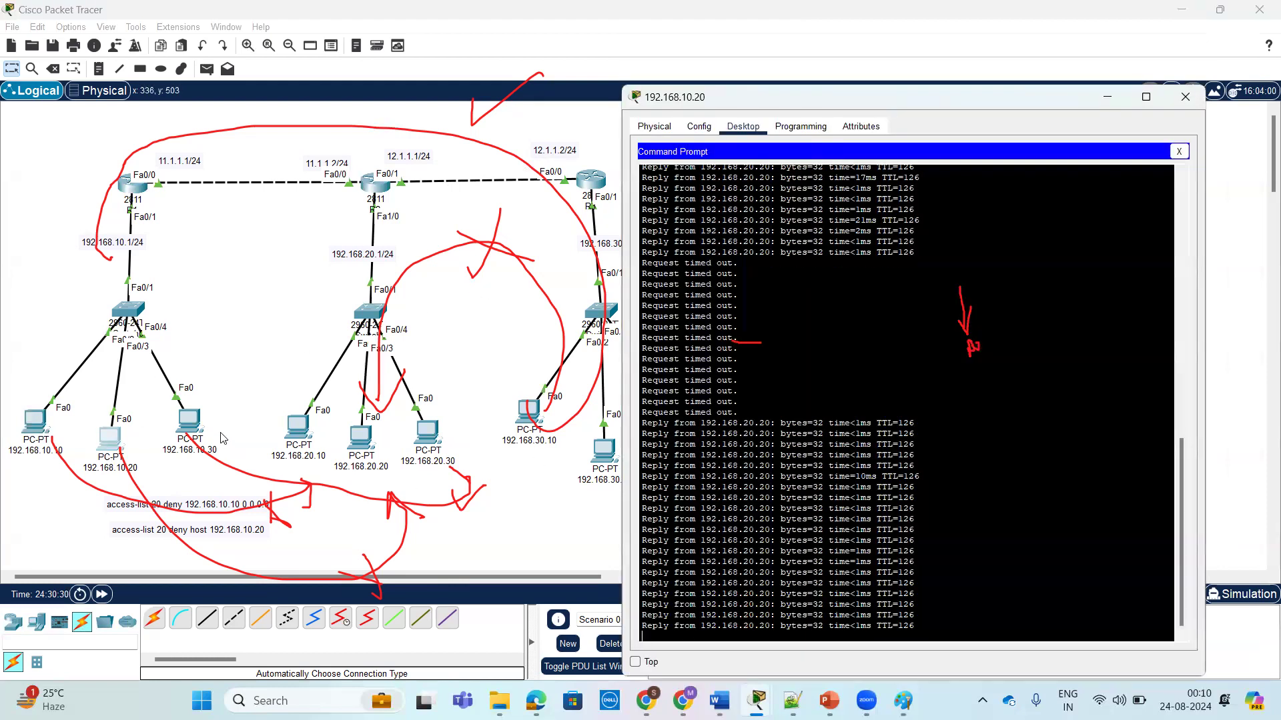
click(190, 421)
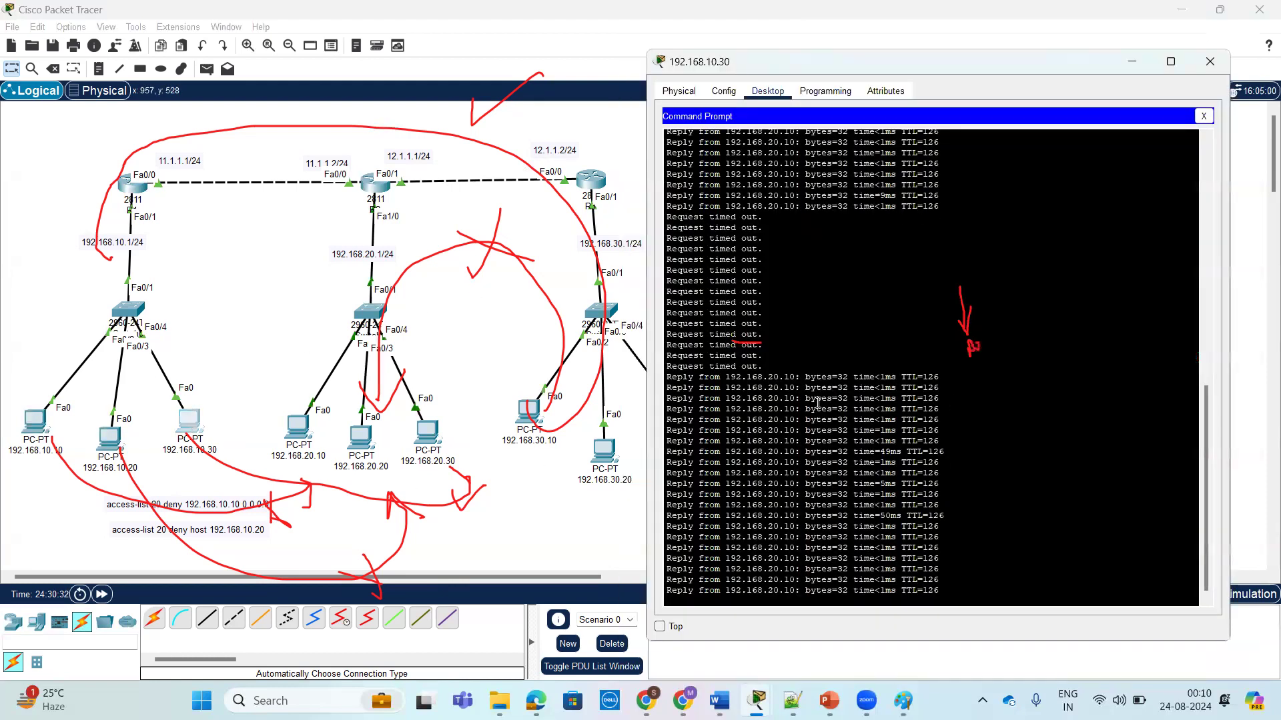
Step: Ping 192.168.10.10 from the command prompt of PC 192.168.20.10 and close that PC's window
click(293, 430)
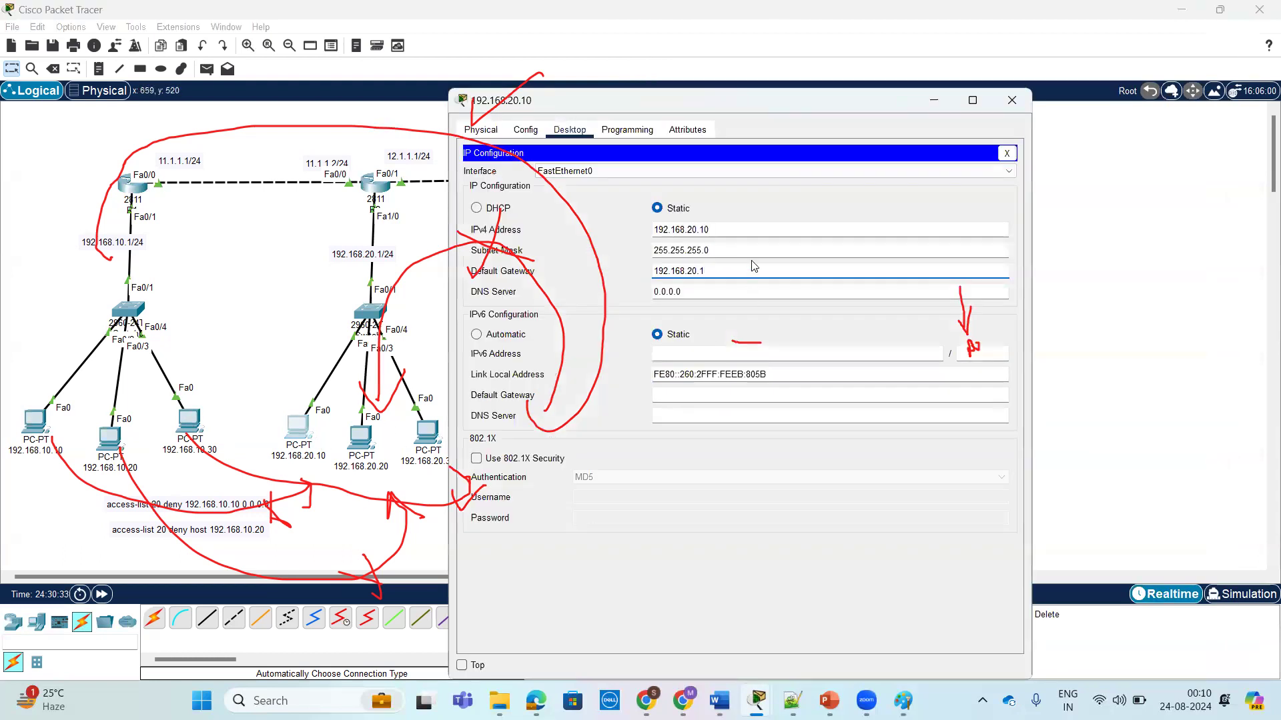
click(1006, 154)
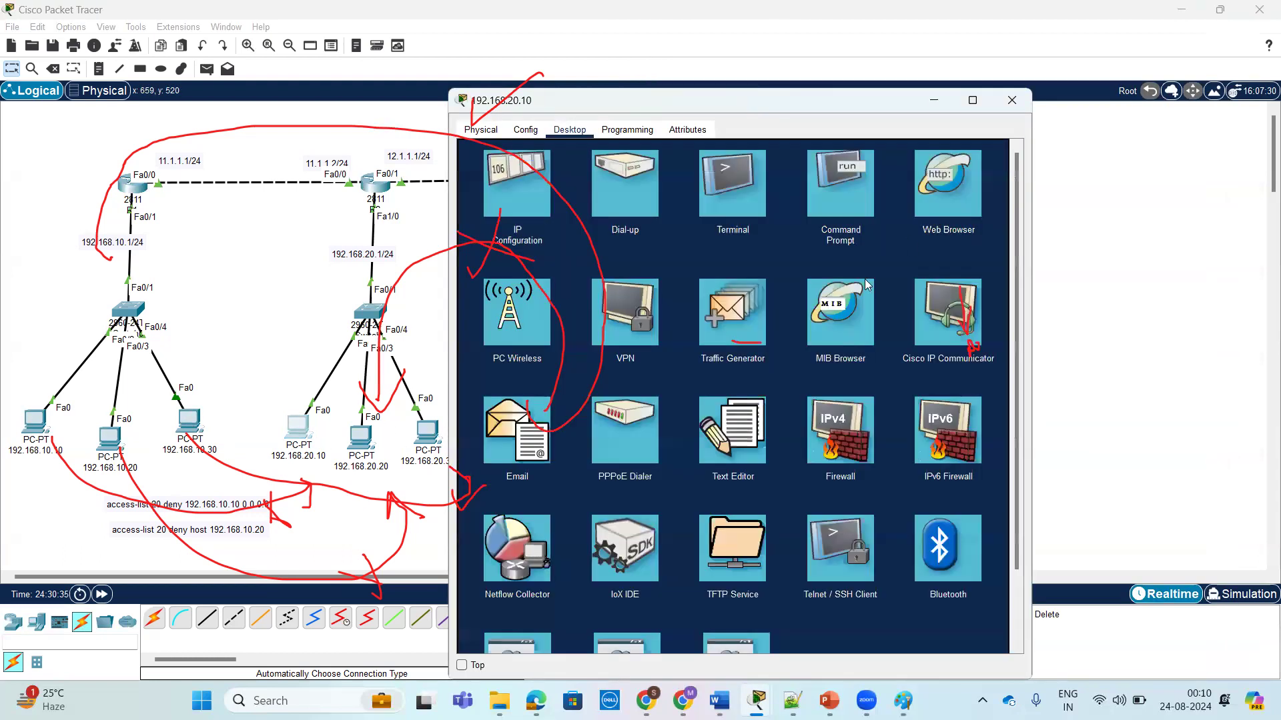
click(860, 223)
text(ping 192.168.)
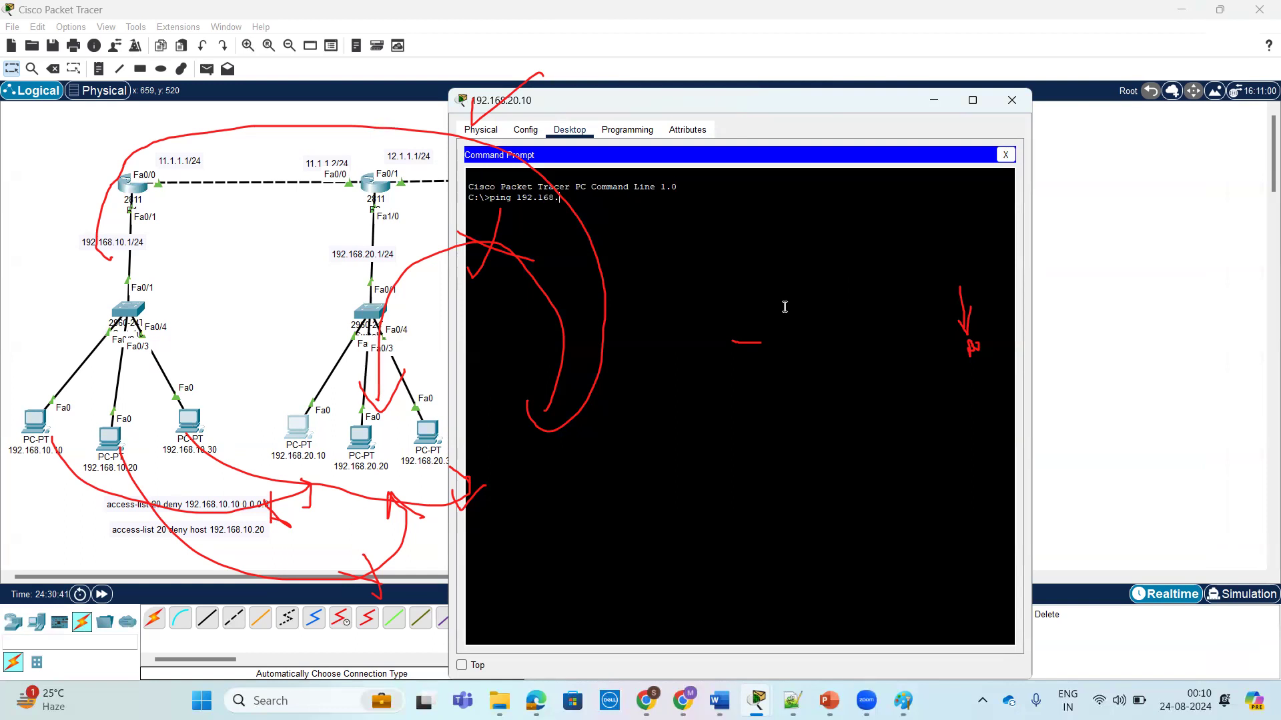
text(20)
key(Return)
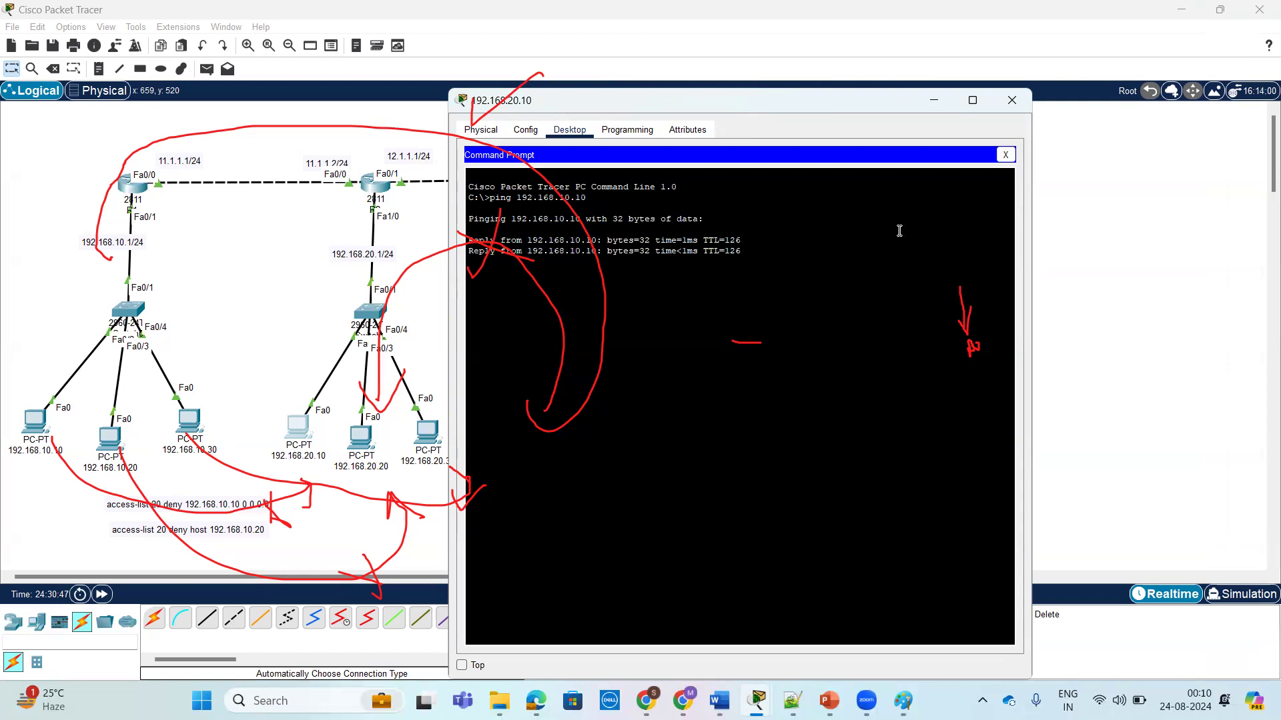
click(1012, 101)
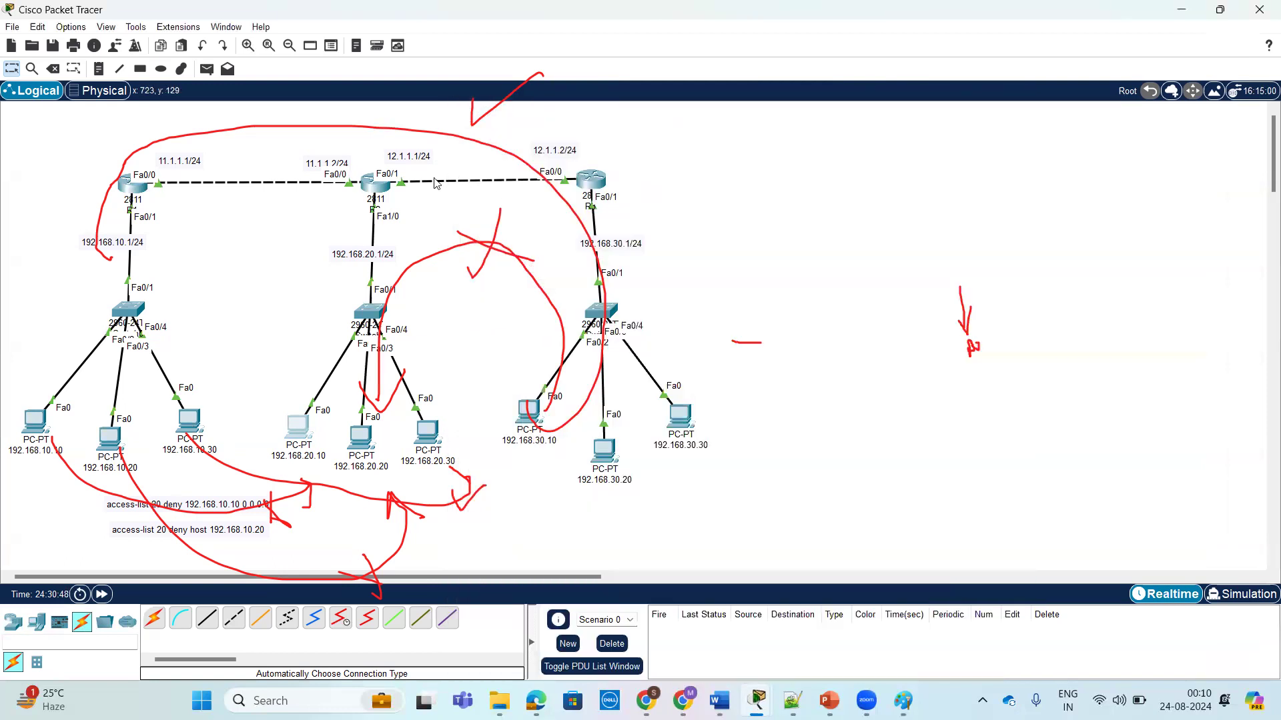
Step: Display R2's access lists again with do sh acc and highlight the permit any entry
click(375, 185)
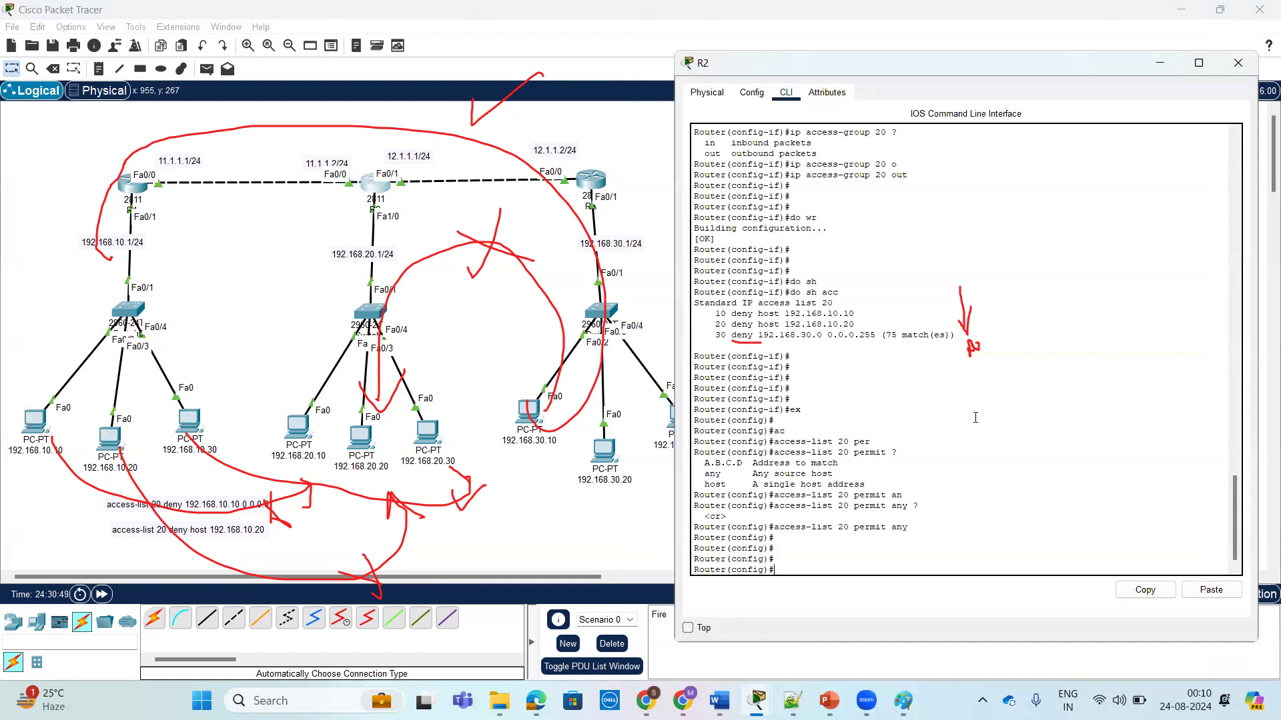
key(Return)
key(Return)
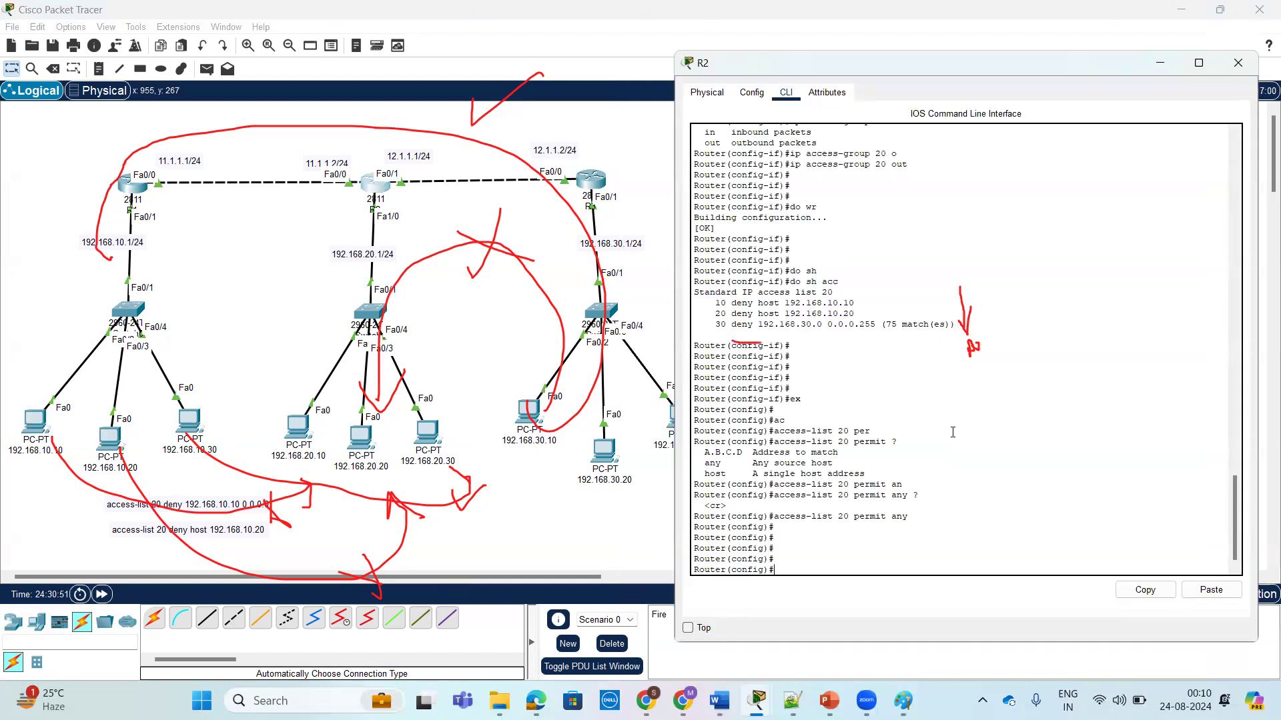
text(sh)
key(Tab)
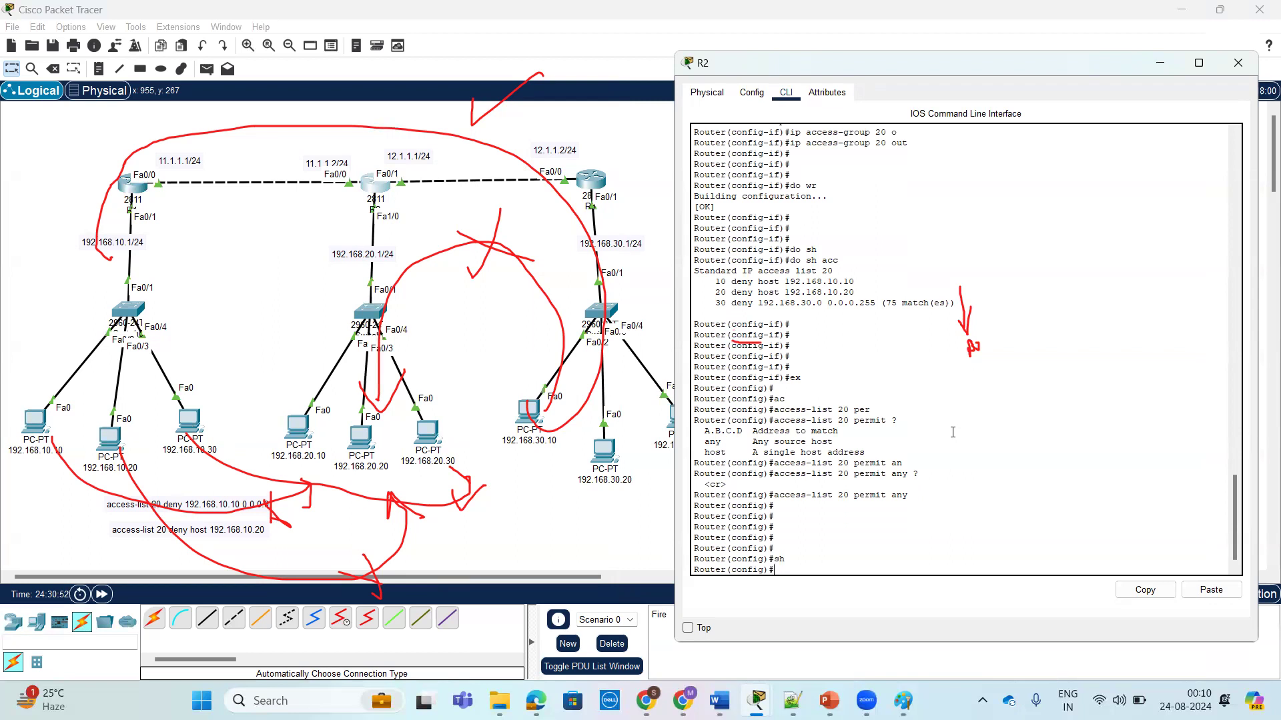
text(do sh)
key(Tab)
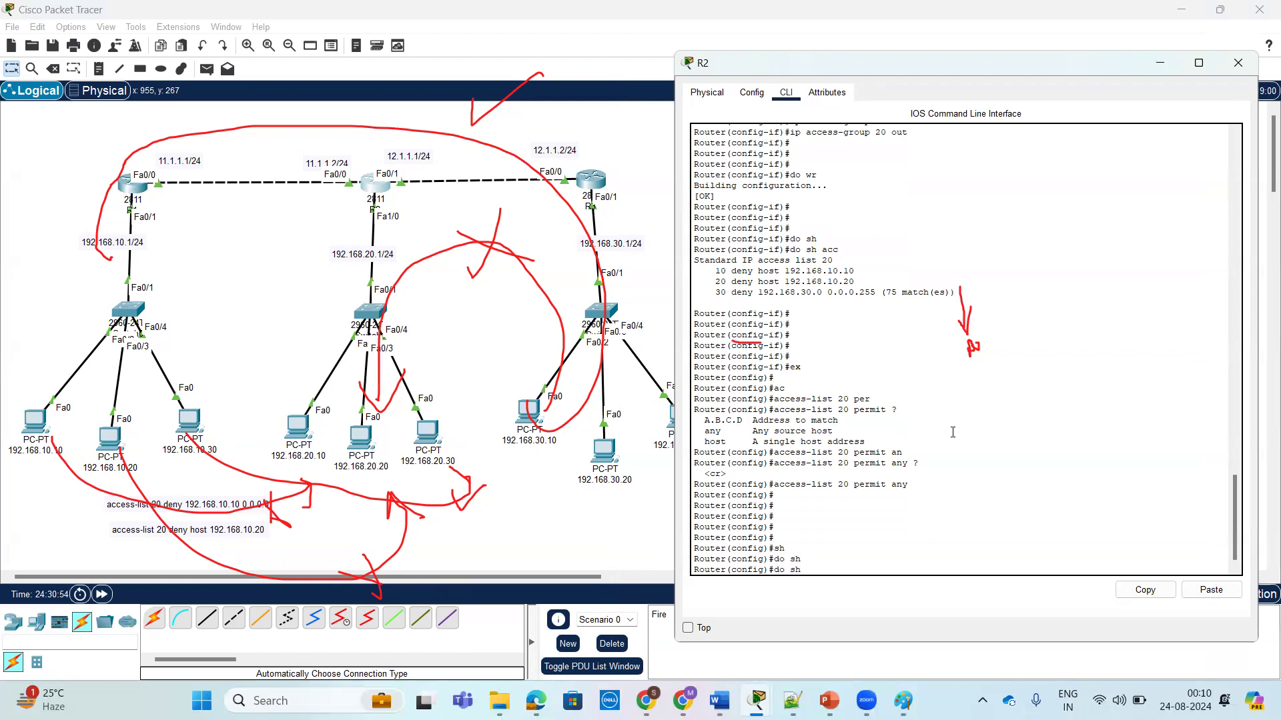
text(acc)
key(Return)
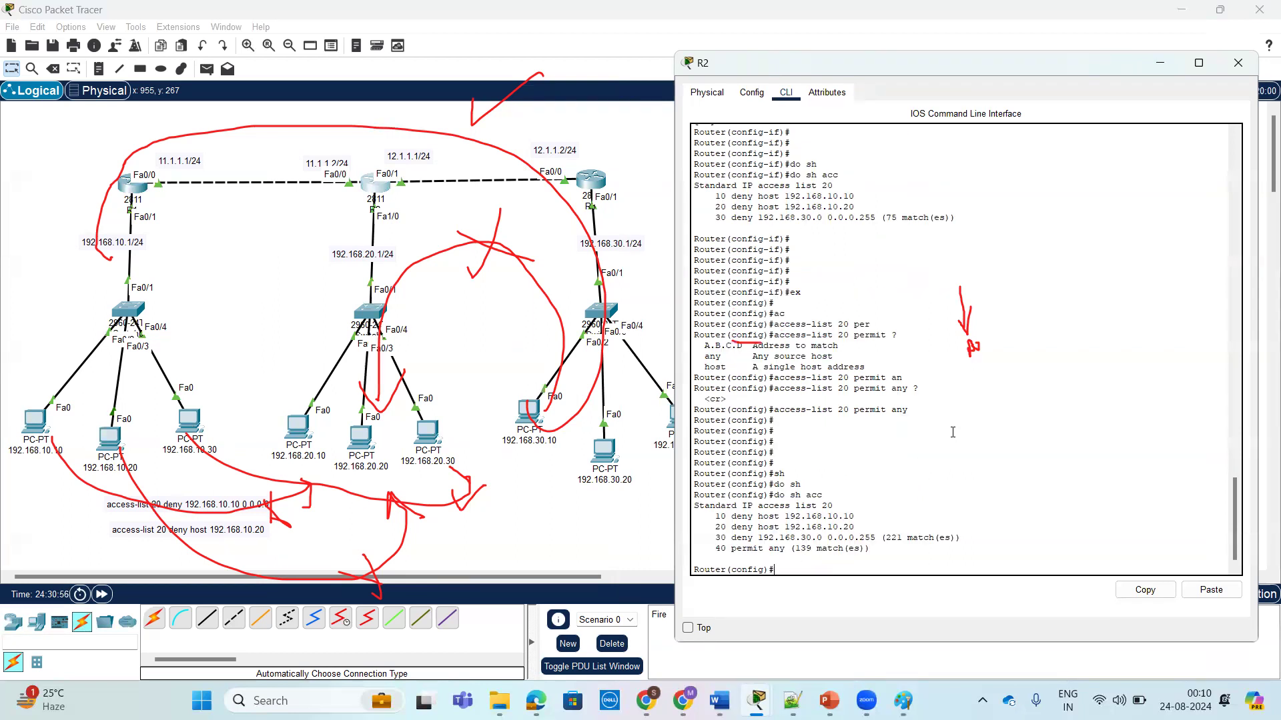
key(Return)
key(Return)
key(Return)
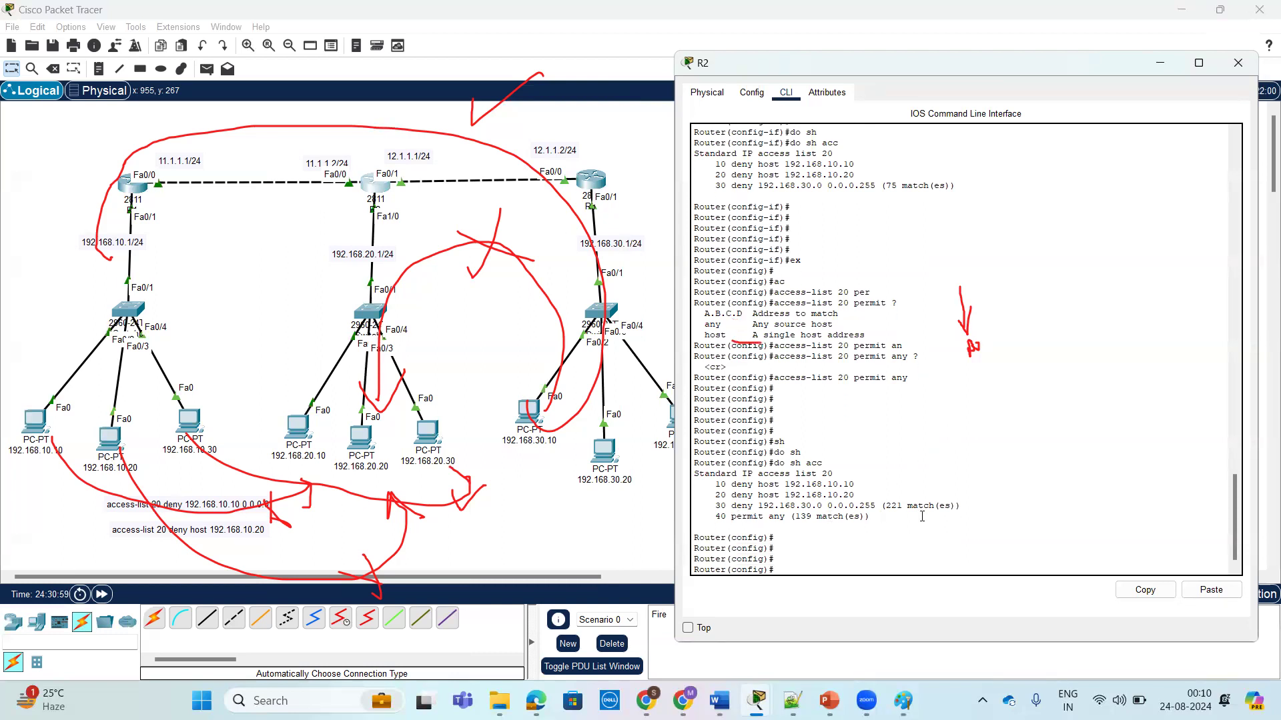
drag(869, 517, 715, 519)
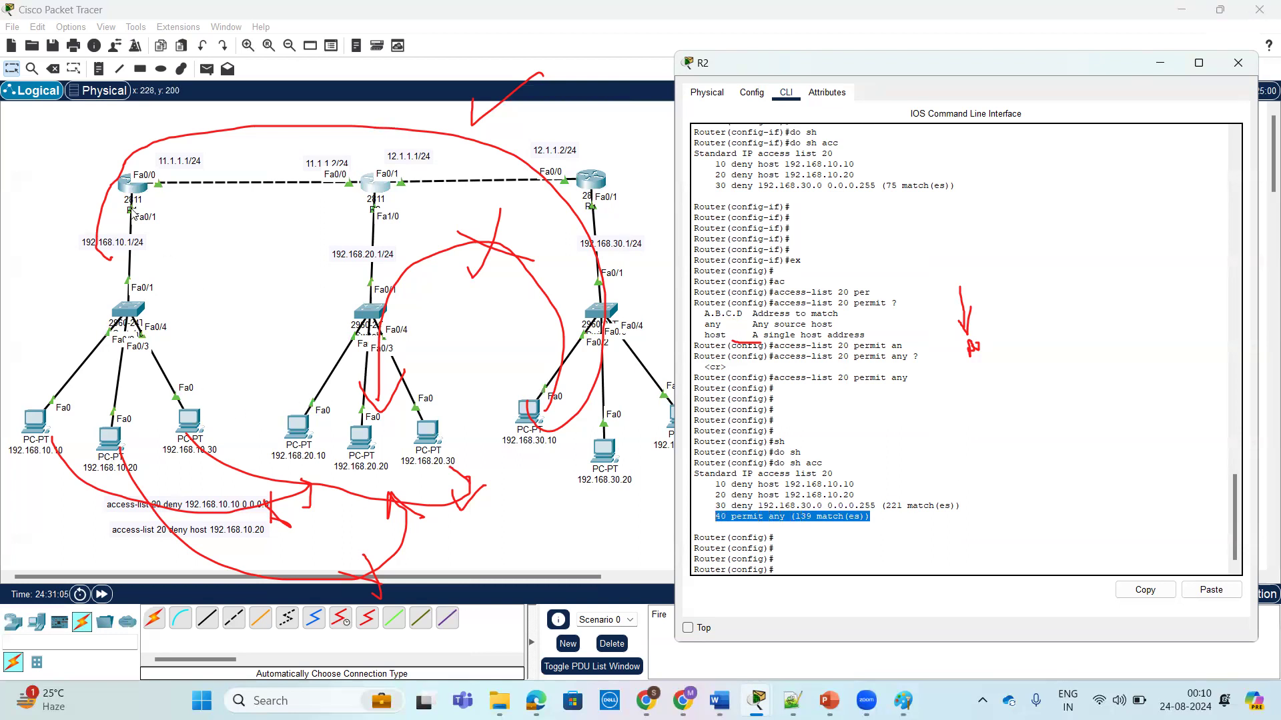
Step: Open R1's command line and enter privileged EXEC mode with en
click(124, 187)
click(142, 191)
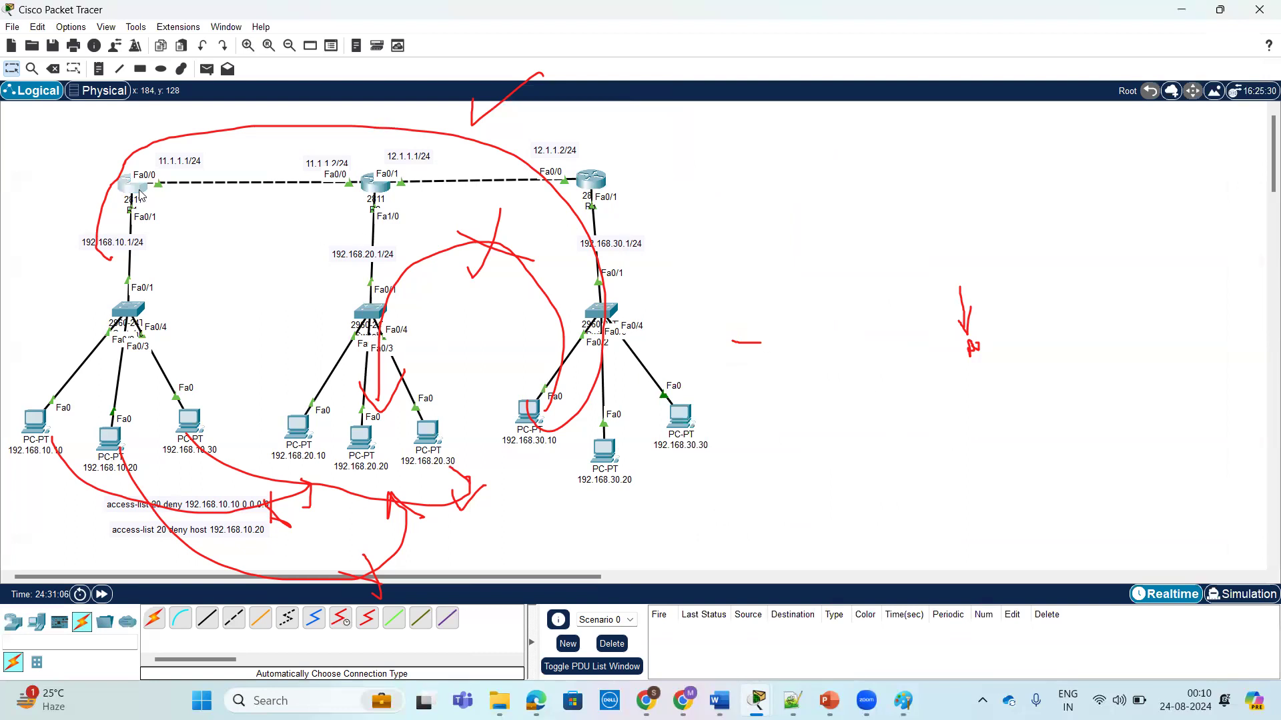
key(Return)
key(Return)
key(Return)
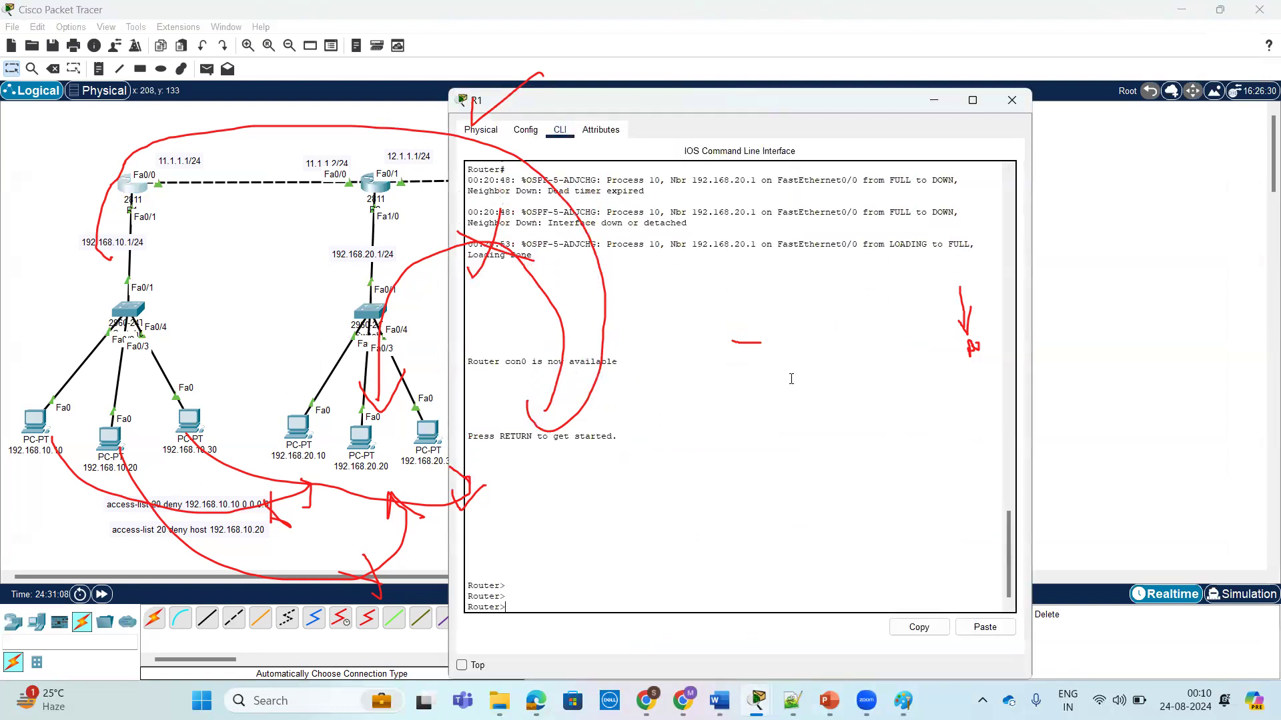
text(en)
key(Return)
key(Return)
key(Return)
key(Return)
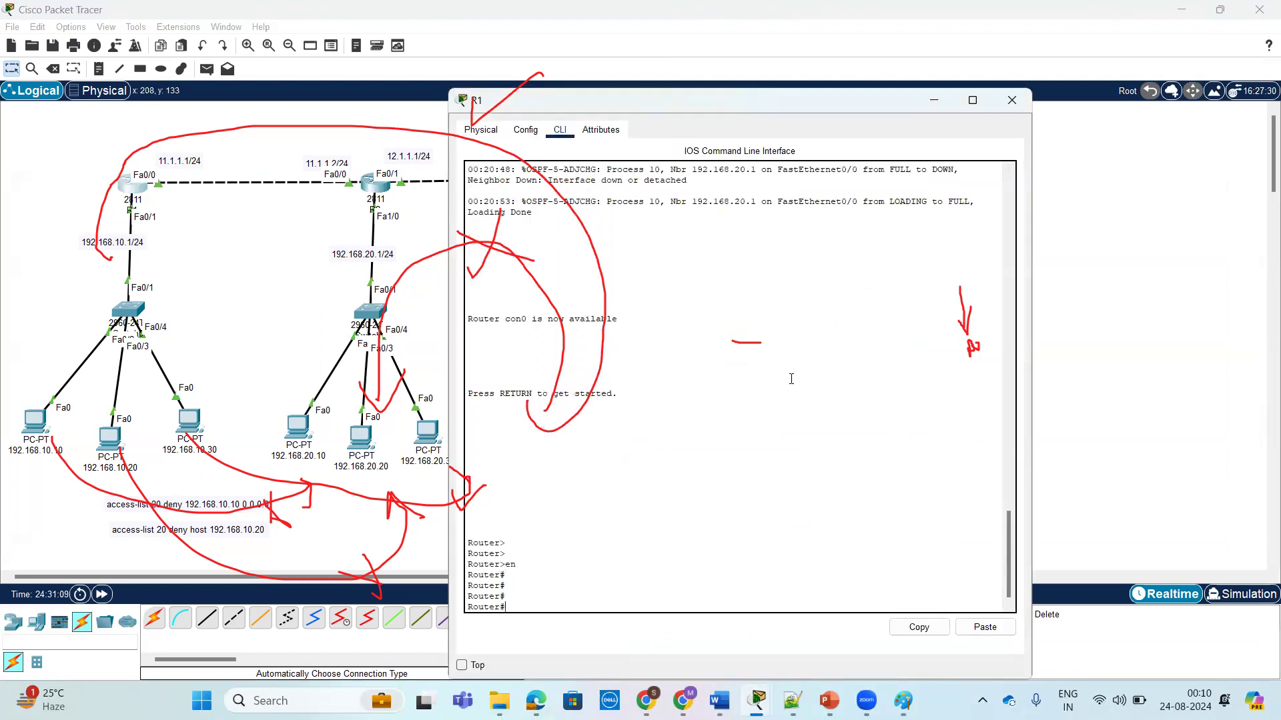
Step: Switch to the EX-ACL.pkt topology, open Router1's command line and enter privileged EXEC mode with en
click(367, 182)
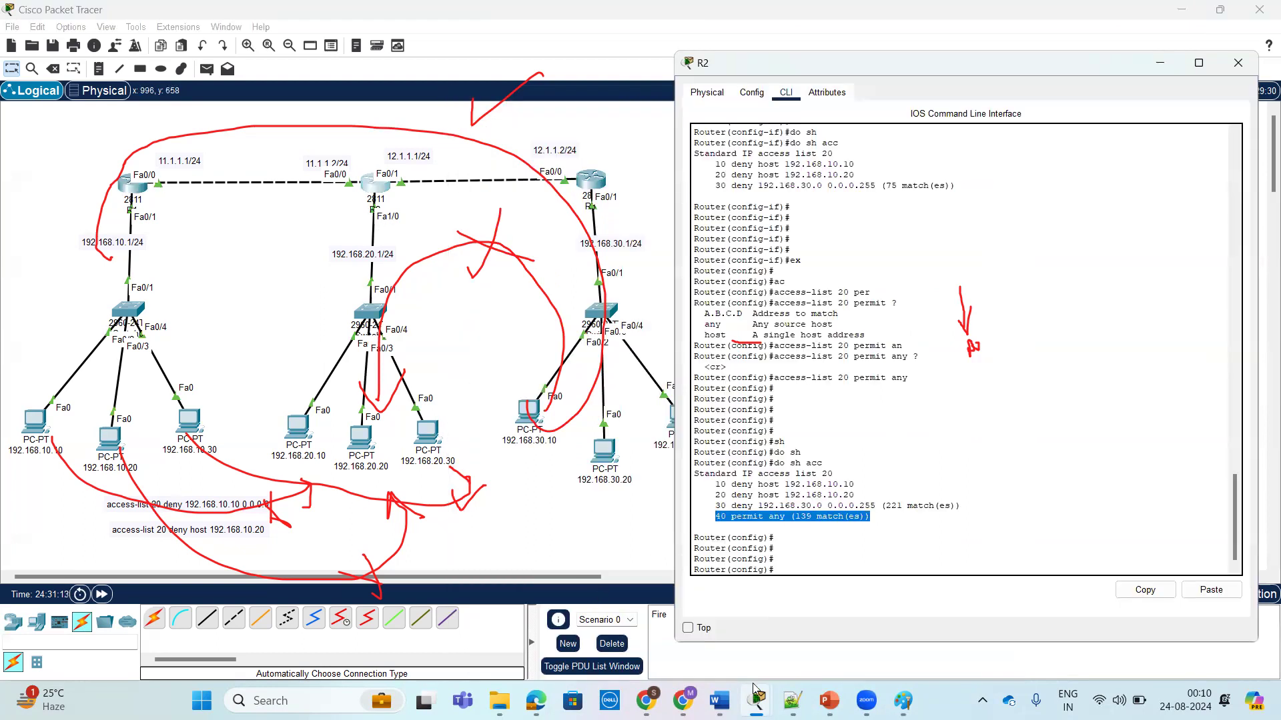
mouse_move(829, 701)
mouse_move(757, 700)
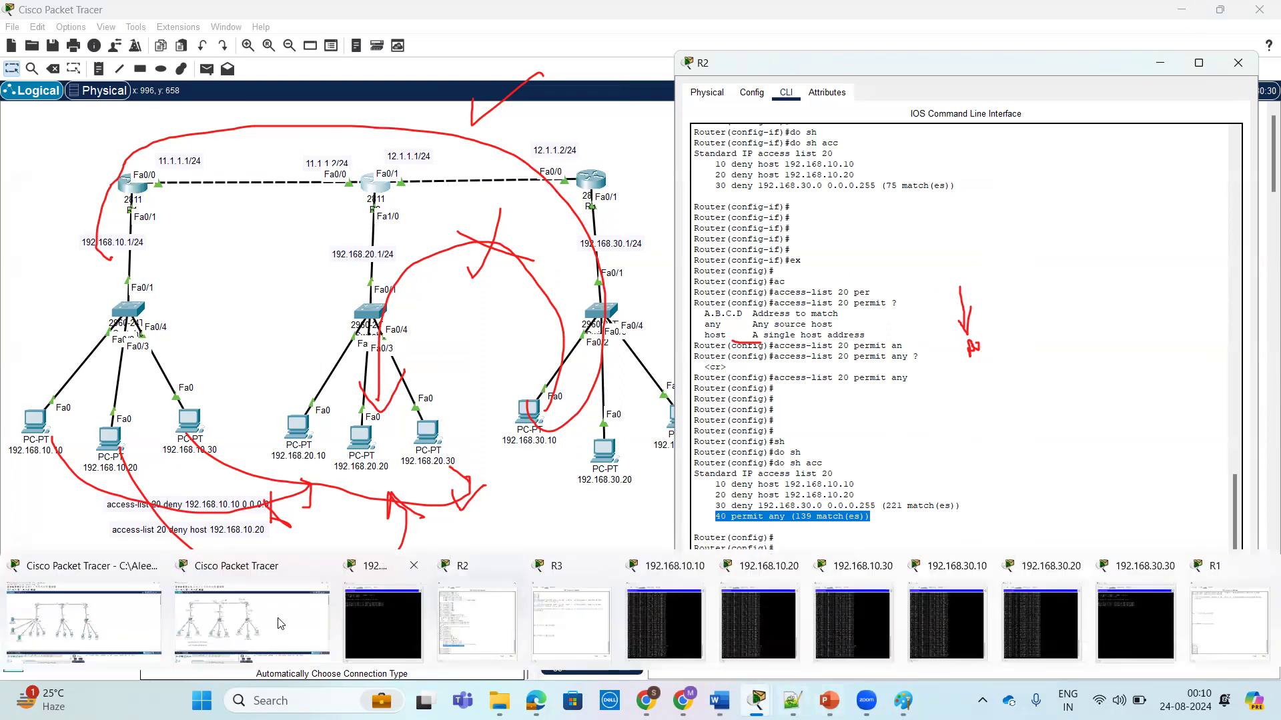
click(100, 614)
click(457, 197)
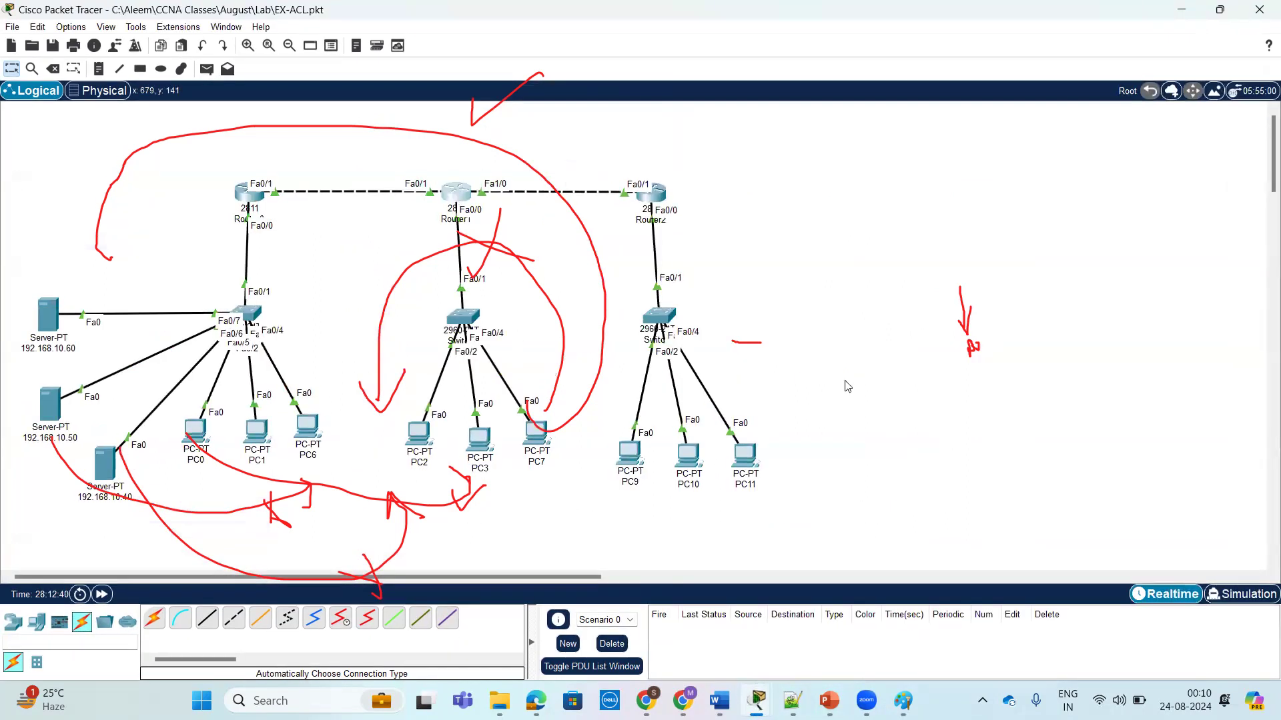
key(Return)
key(Return)
key(Return)
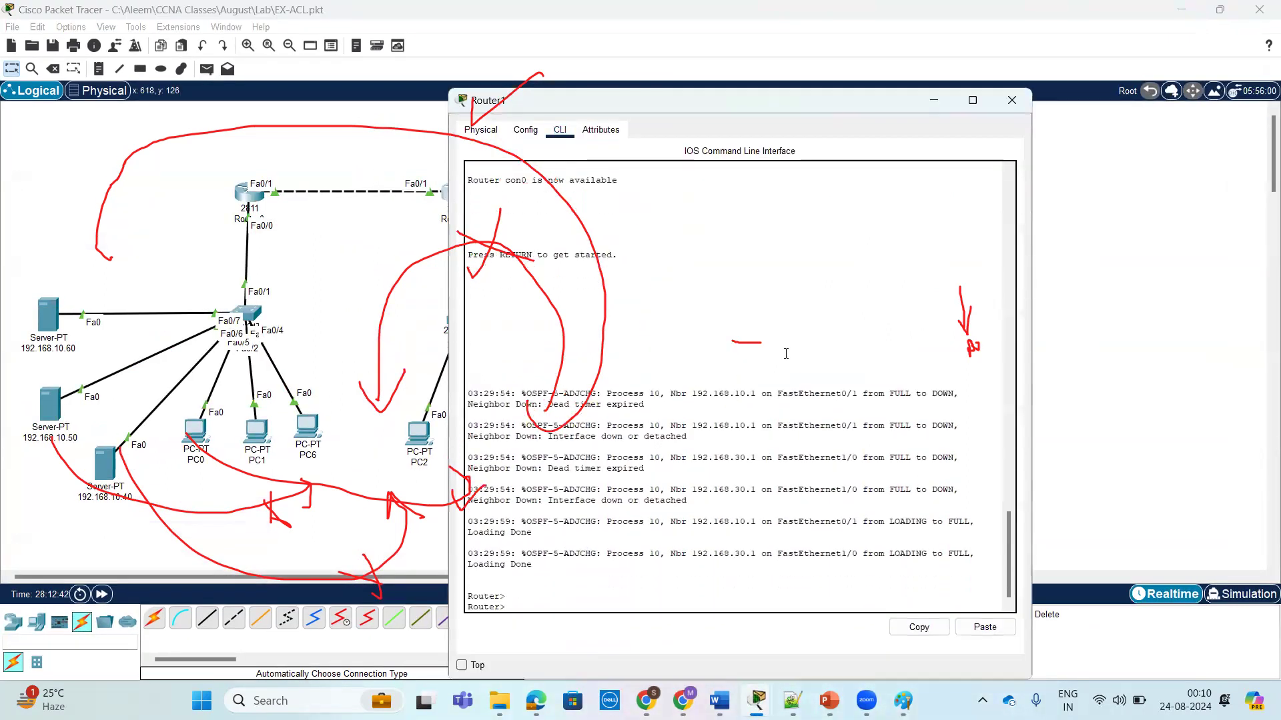
text(en)
key(Return)
key(Return)
Step: Display Router1's full running configuration, review the access-group line under FastEthernet0/0, and close the router's window
text(sh)
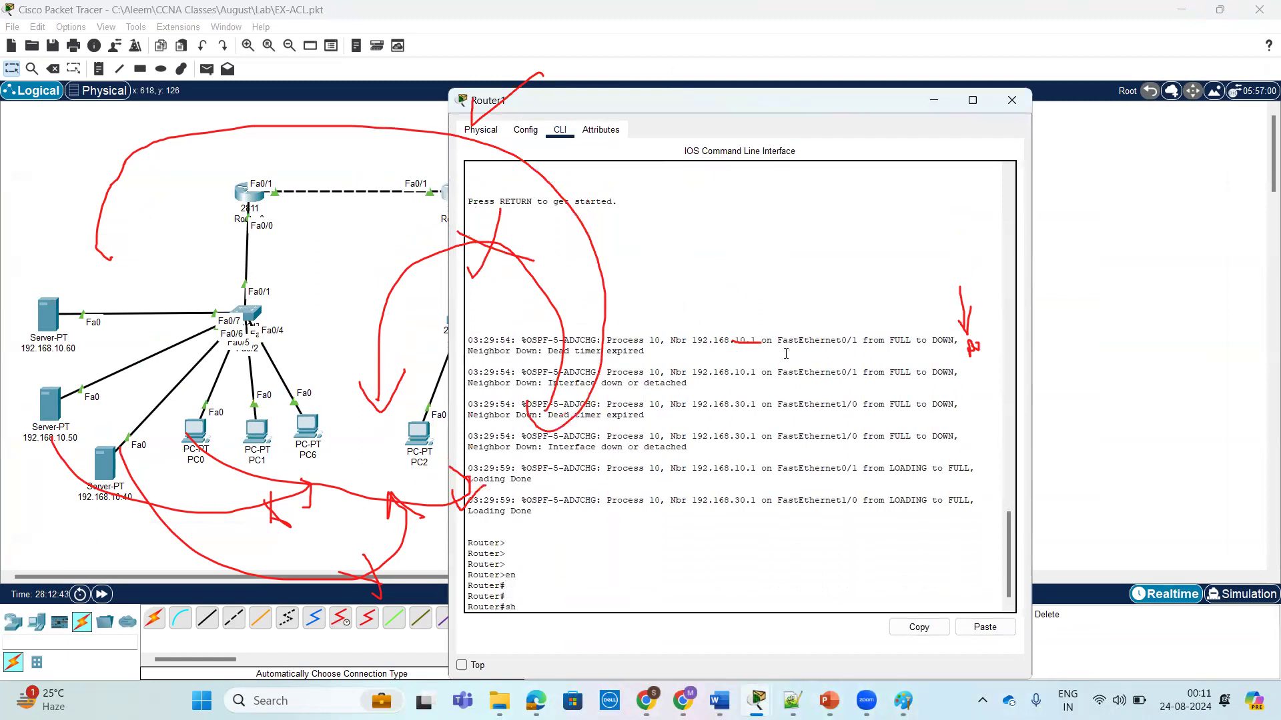
key(Tab)
text(run)
key(Tab)
key(Return)
key(space)
key(space)
key(space)
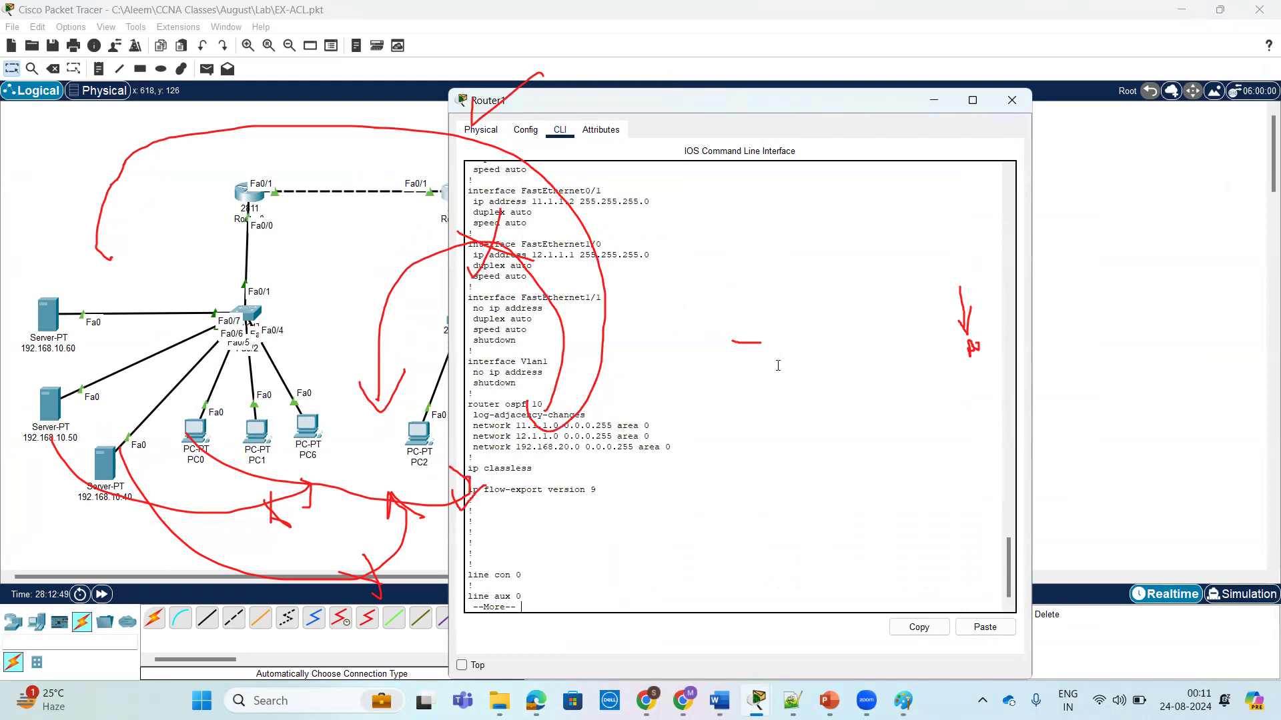
key(space)
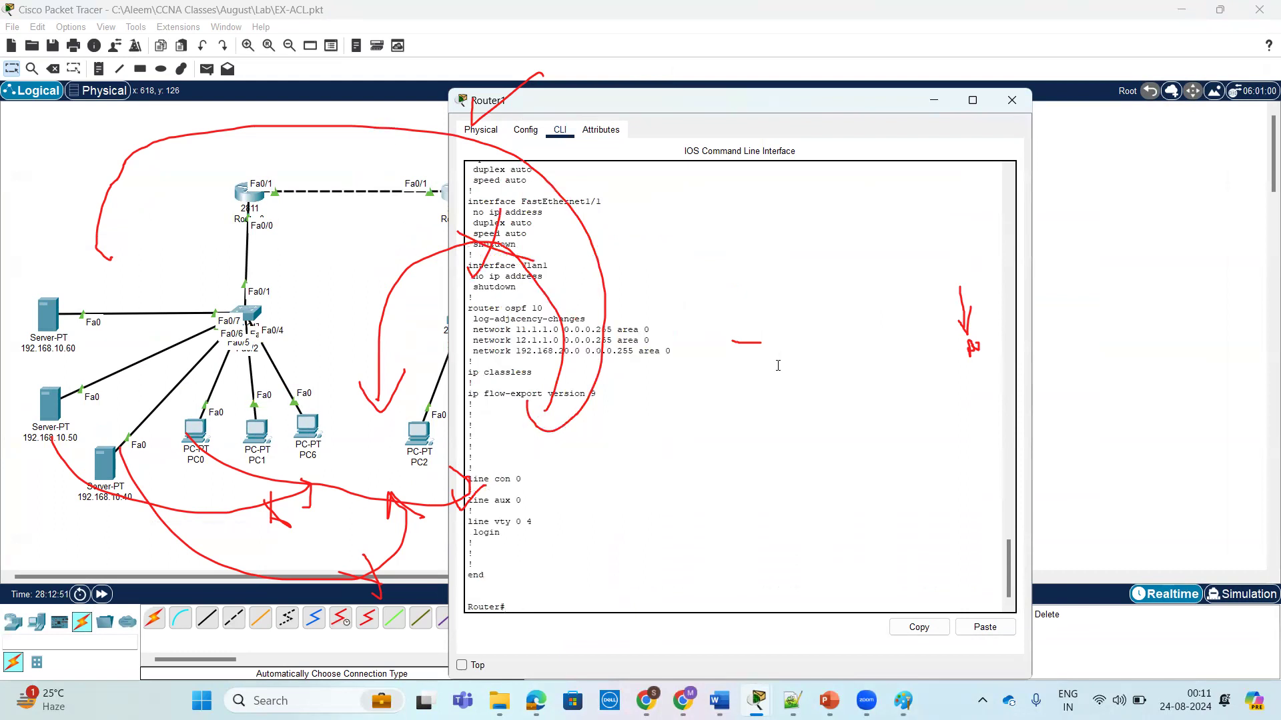
scroll(742, 427, up, 6)
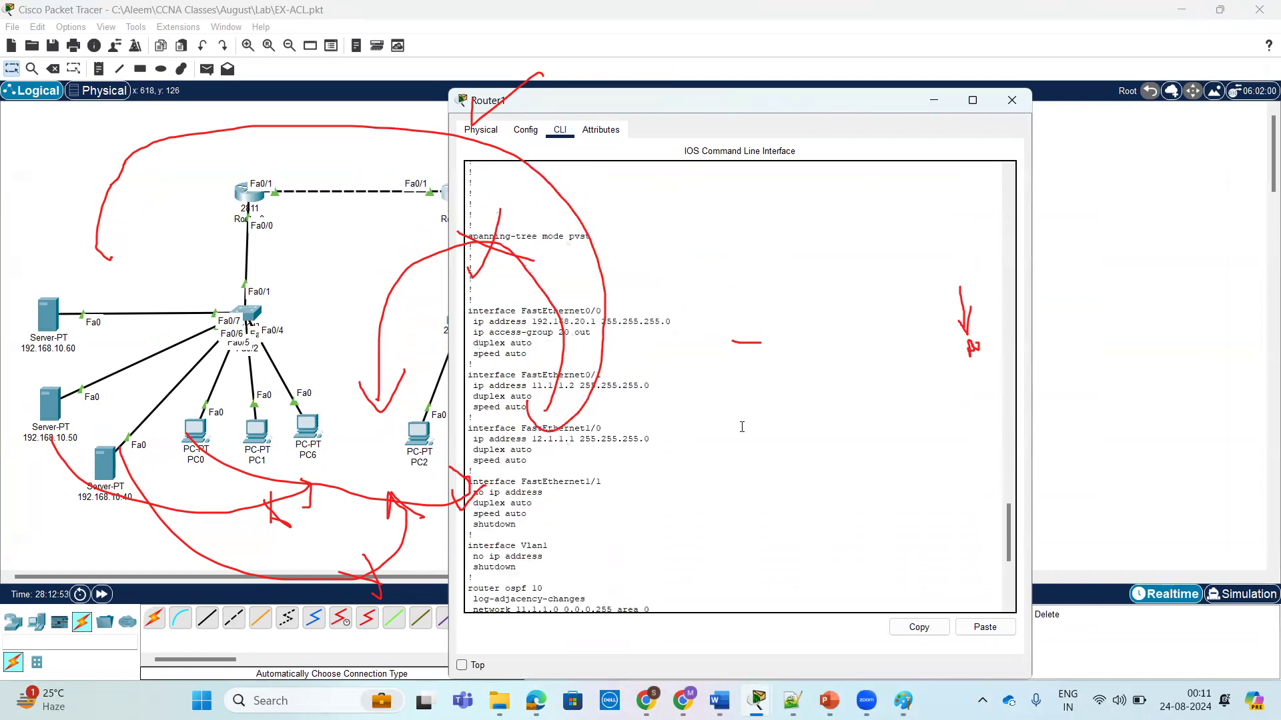
click(1012, 101)
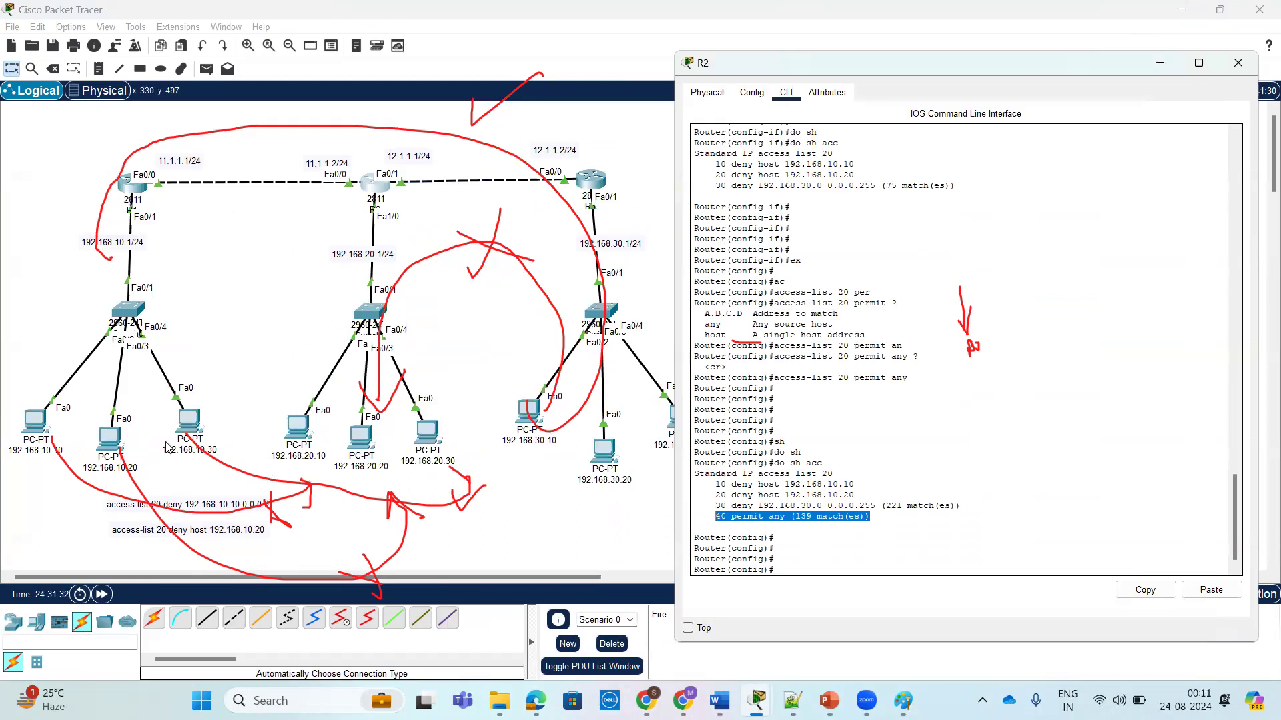
Step: Return to R2, exit configuration mode and display its running configuration as far as the interface section
click(380, 187)
click(382, 192)
key(Return)
key(Return)
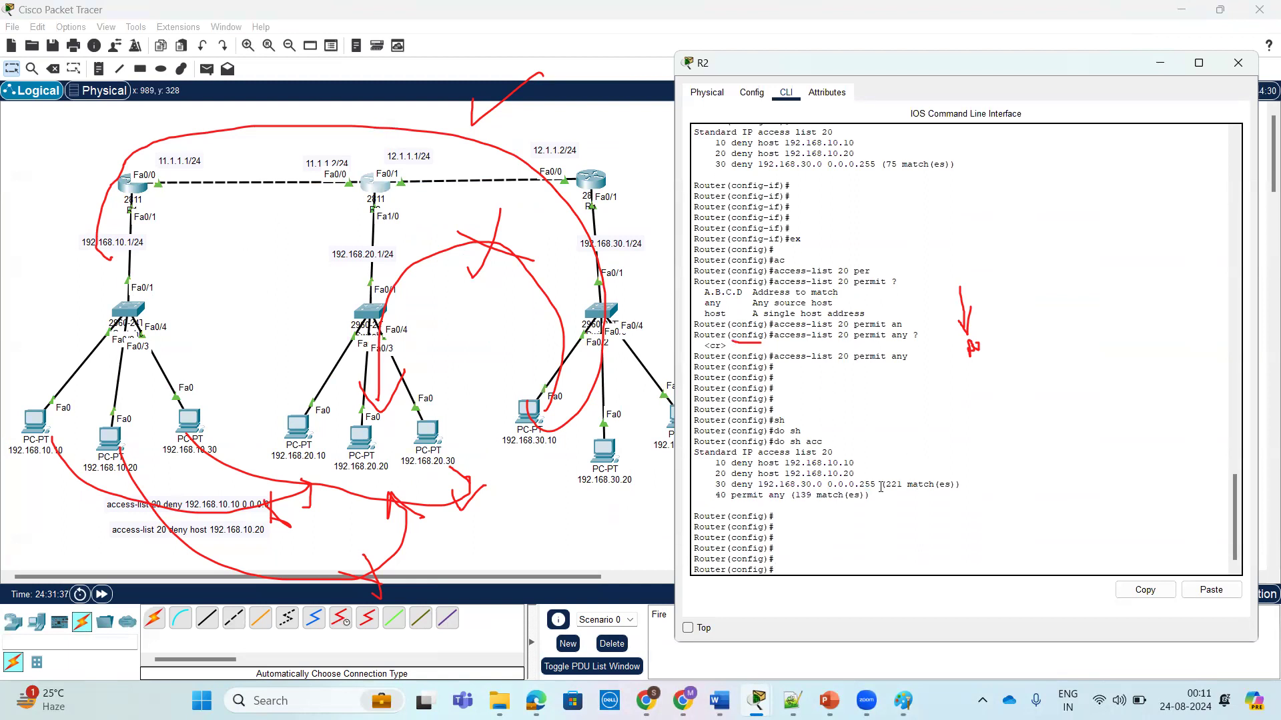
text(ex)
key(Return)
text(sh)
key(Tab)
text(run)
key(Tab)
key(Return)
key(space)
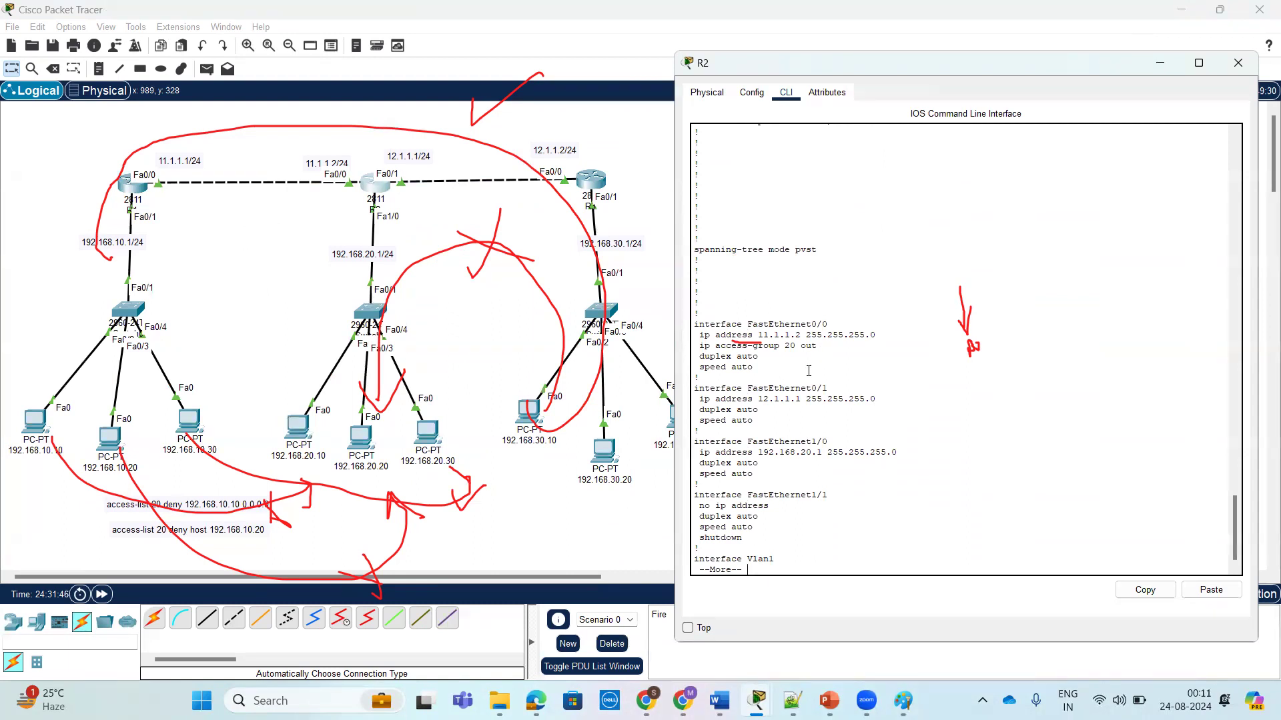
Step: Stop R2's configuration listing, display its access lists with show access-lists and highlight the denied host addresses
click(368, 189)
key(Return)
key(Return)
key(ctrl+c)
key(Return)
key(Return)
text(sh)
key(Tab)
text(ac)
key(Tab)
key(Return)
key(Return)
key(Return)
key(Return)
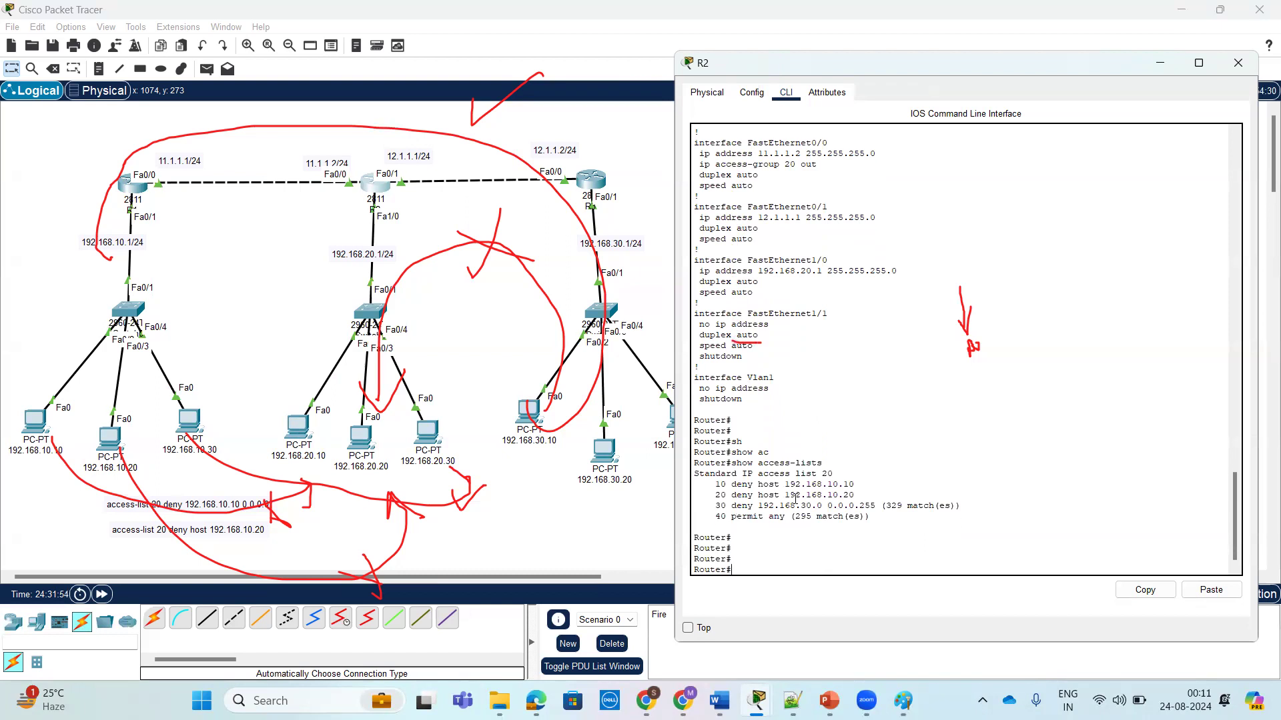
drag(787, 486, 854, 495)
Step: Stop the running ping on PC 192.168.30.10 and restart it with ping -t 192.168.20.10
click(531, 415)
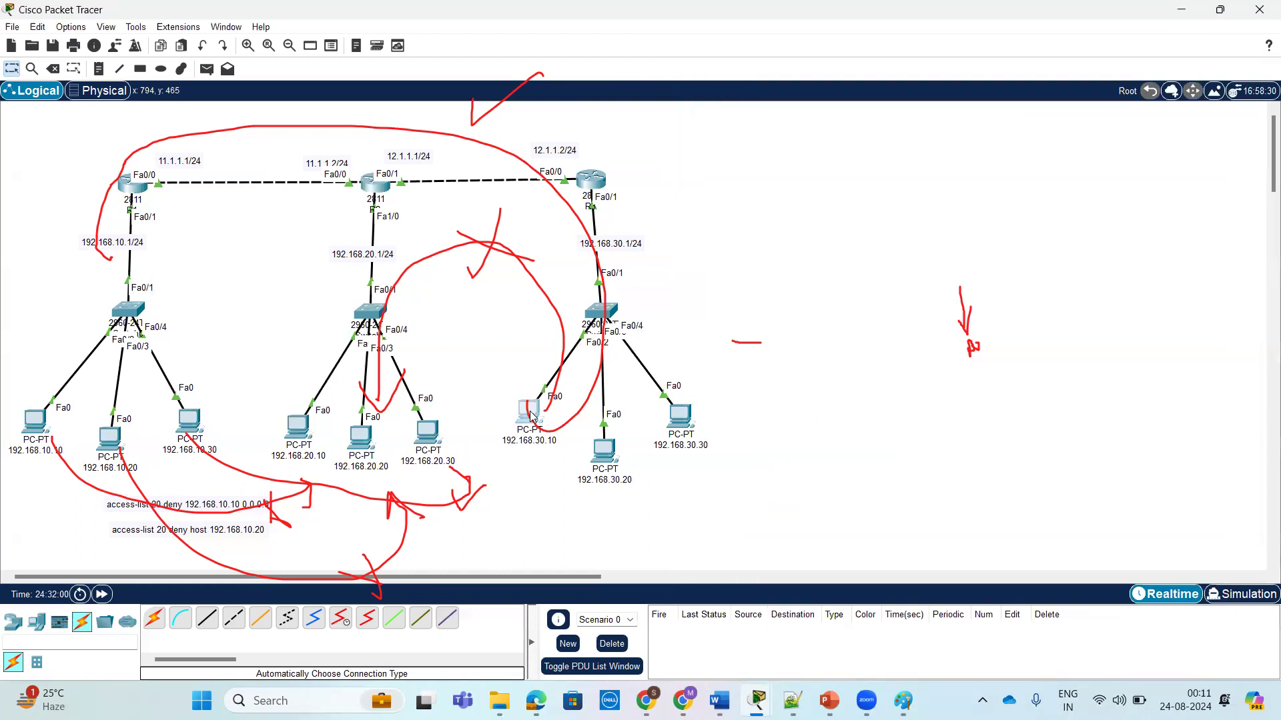
click(532, 415)
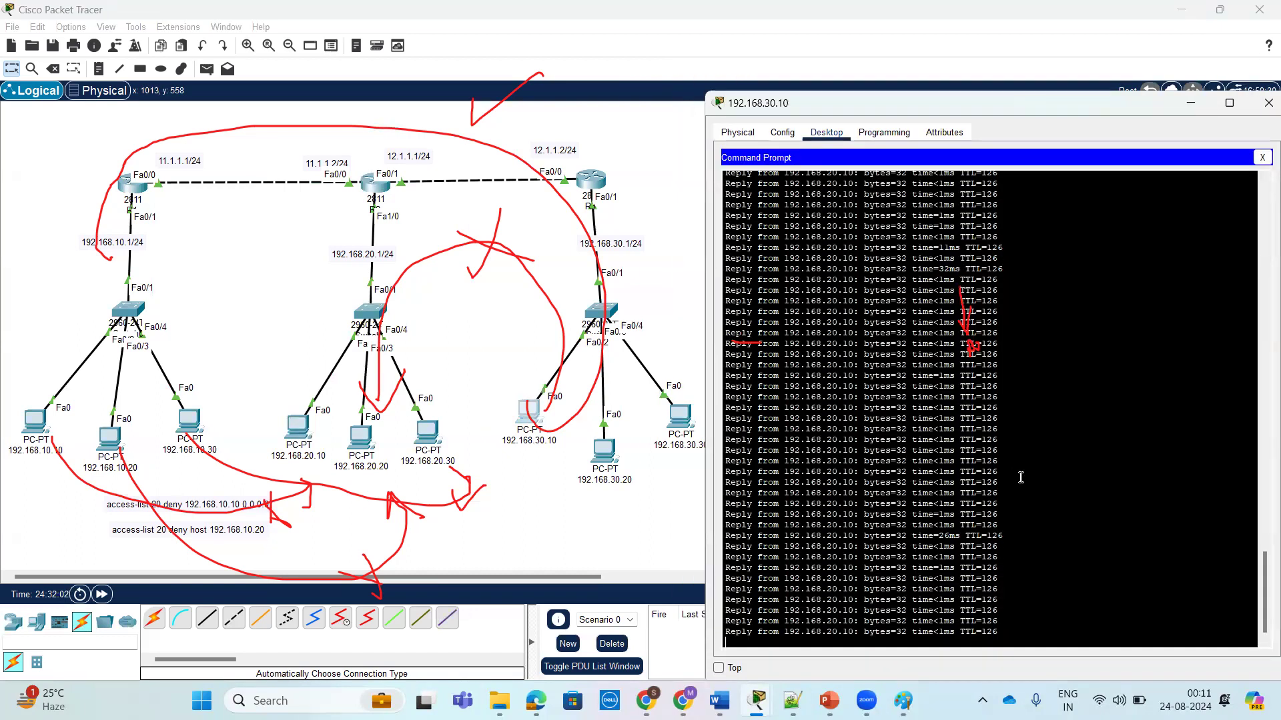
key(ctrl+c)
key(Return)
key(Return)
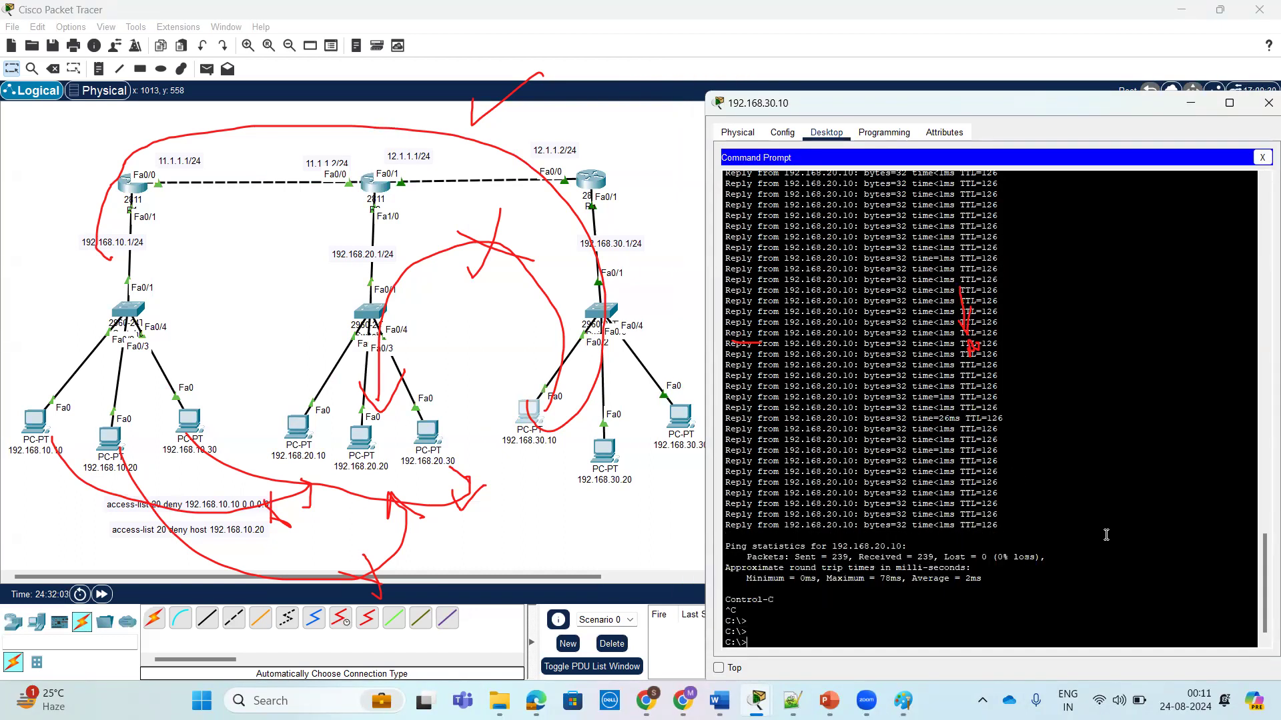
key(Up)
key(Return)
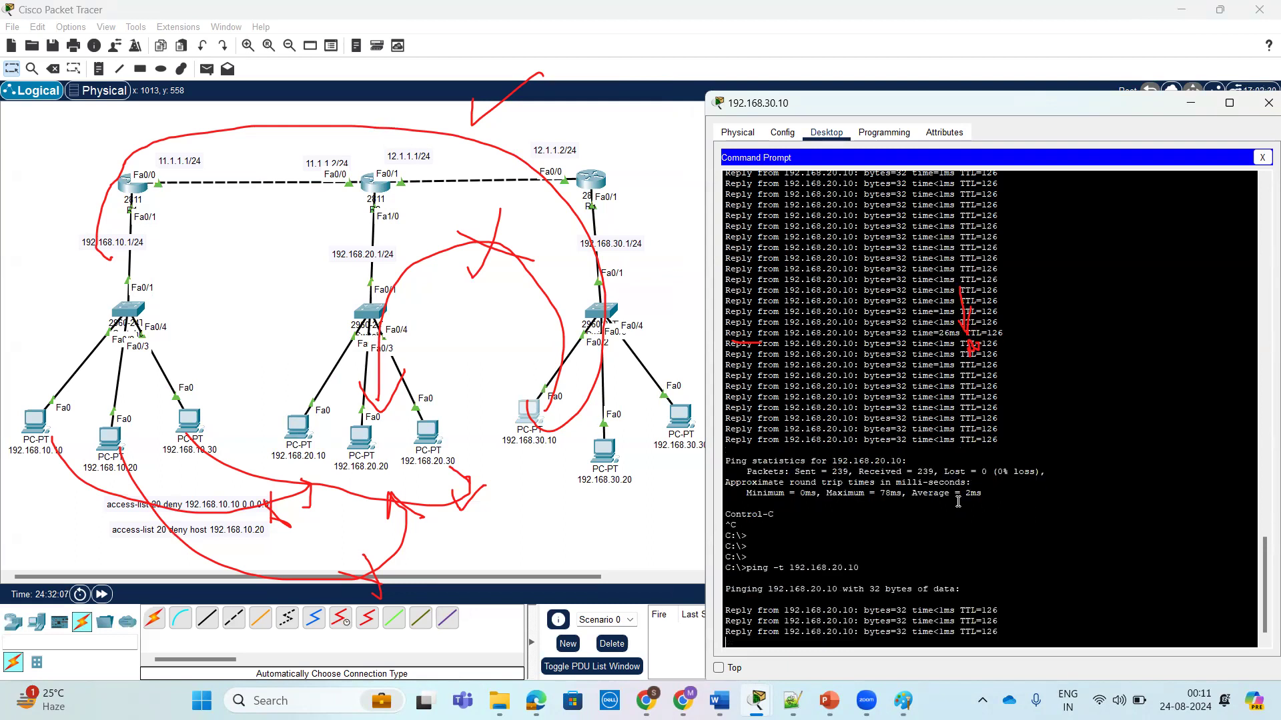
Step: Enter global configuration mode on R2 and open the configuration of interface fastEthernet 0/0
click(377, 187)
click(890, 387)
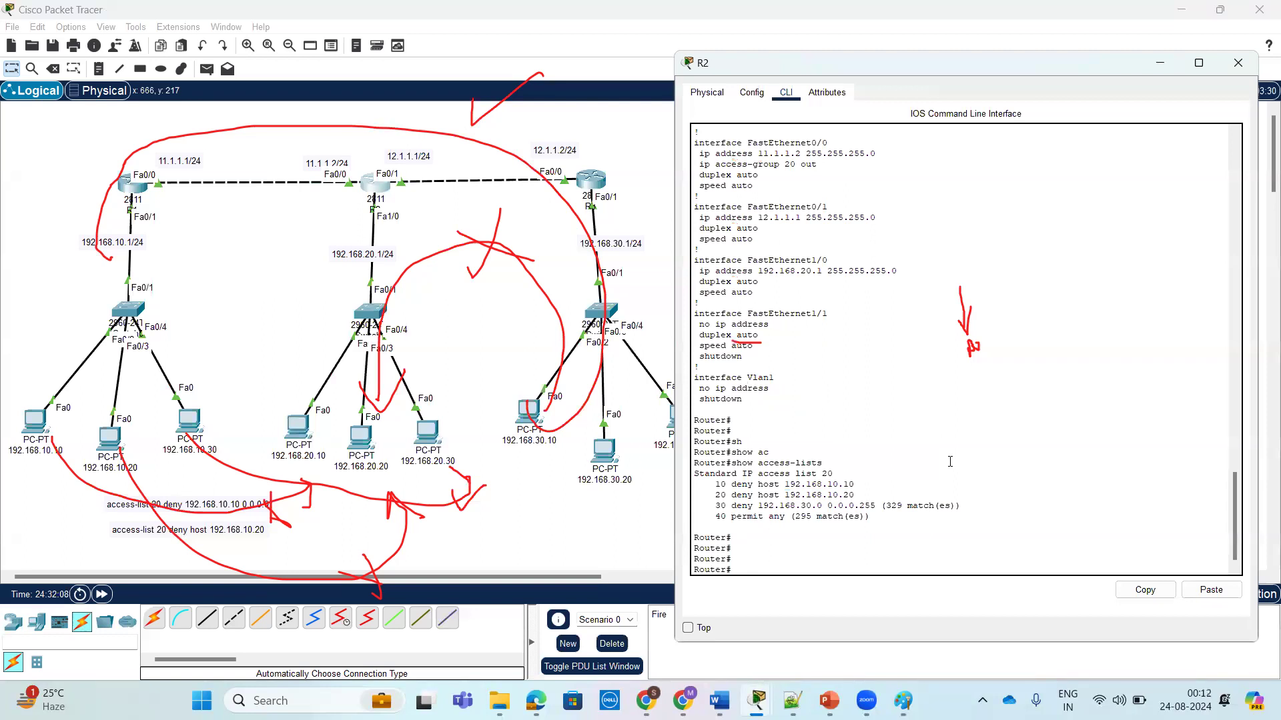
key(Return)
key(Return)
text(conf t)
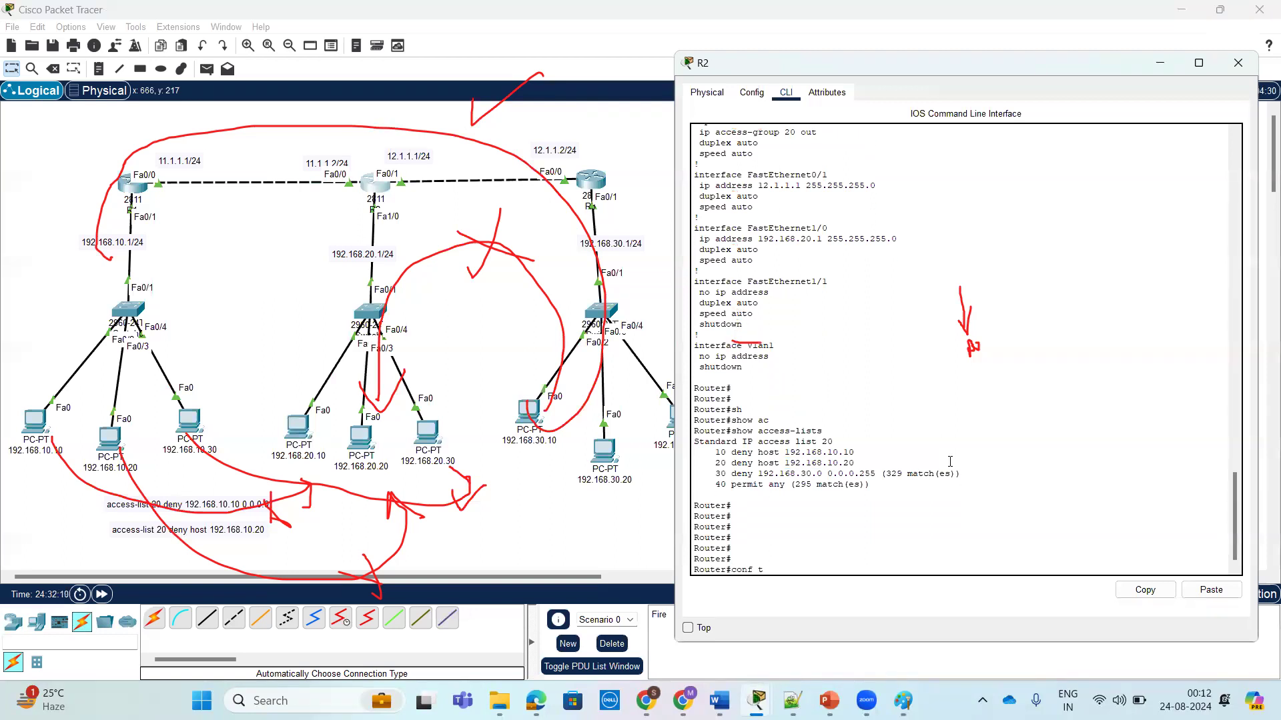
key(Return)
key(Return)
text(in)
key(Tab)
text(f)
key(Tab)
text(0/0)
key(Return)
key(Return)
key(Return)
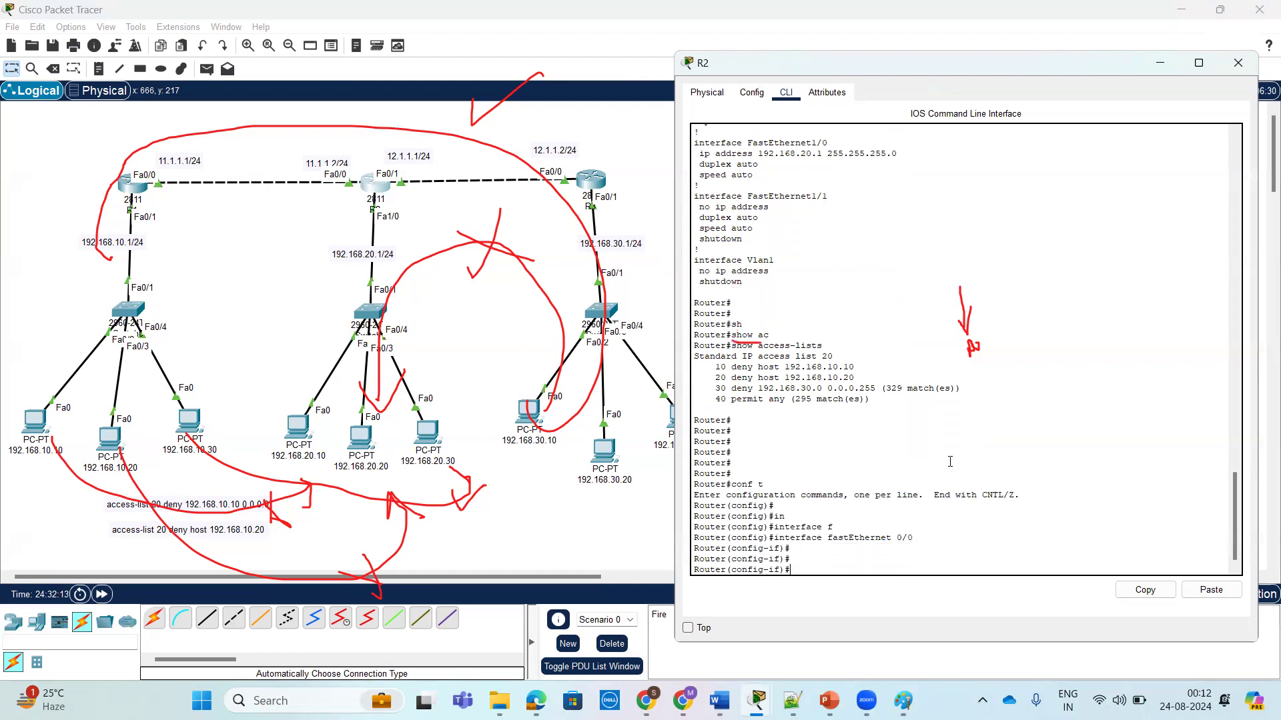
Step: Apply access list 20 outbound on the interface with ip access-group 20 out and check the ping on PC 192.168.30.10
text(ip ac)
key(Tab)
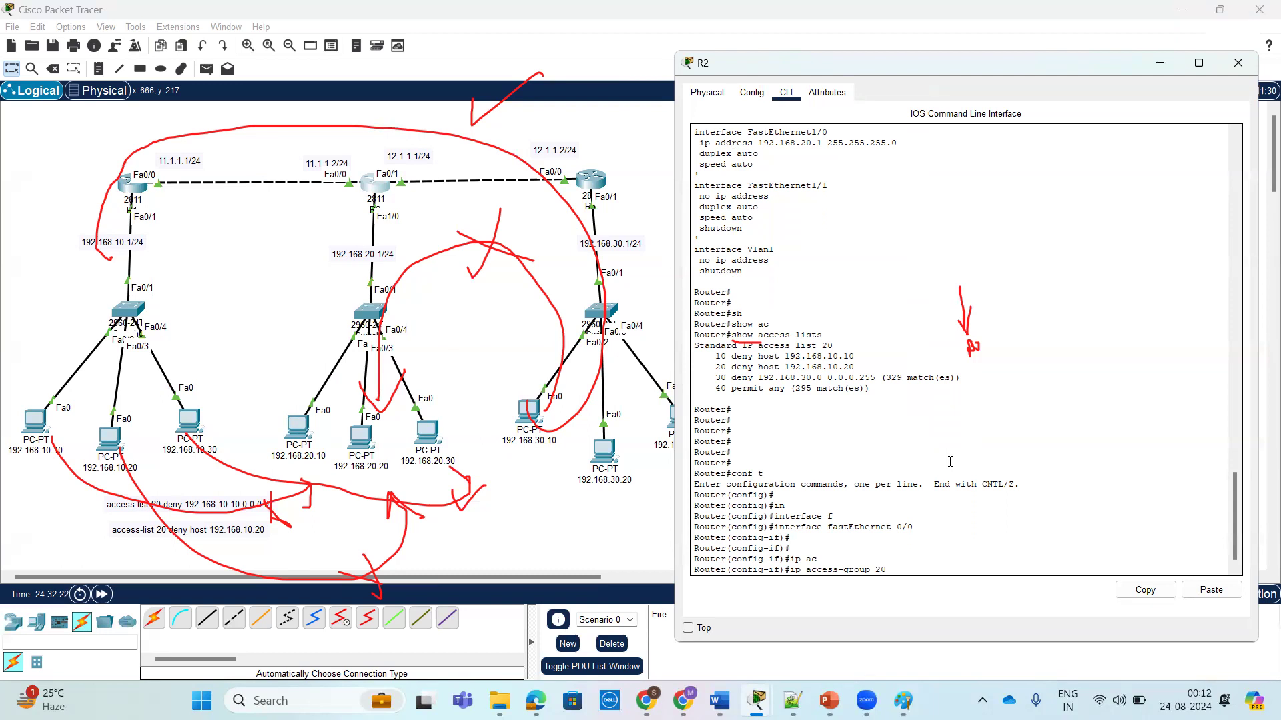
text(20 o)
key(Tab)
key(Return)
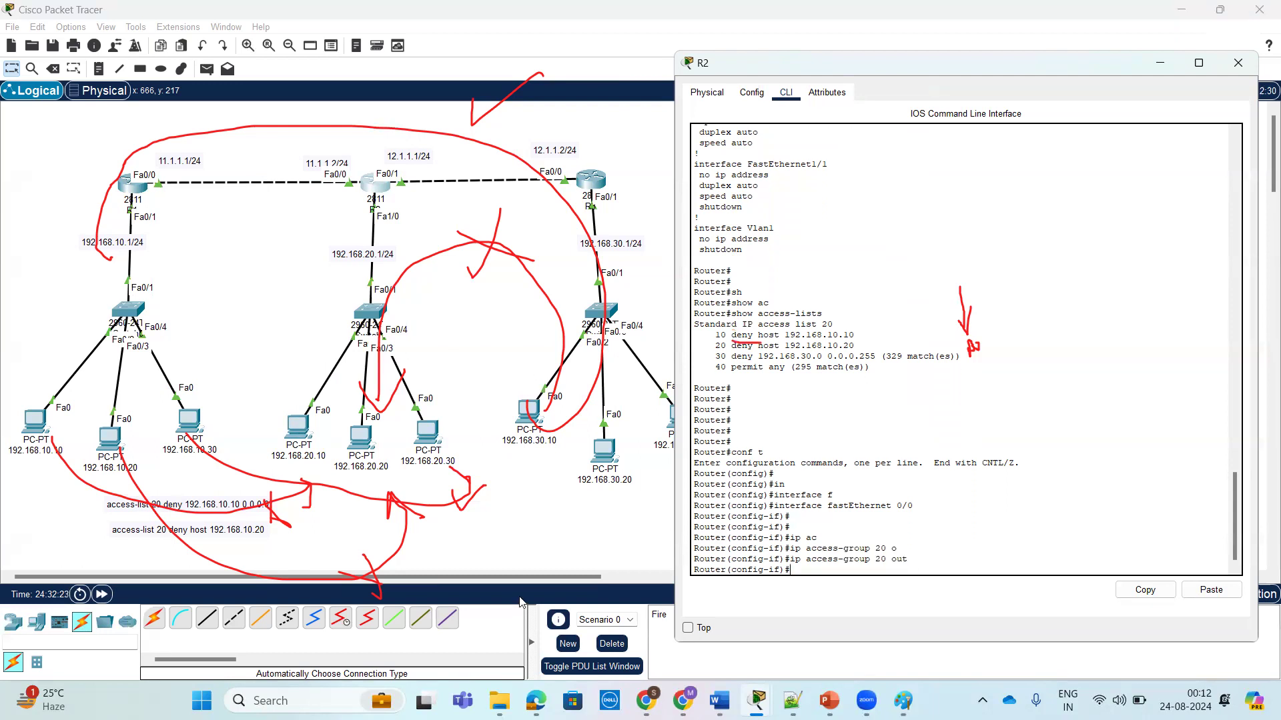
click(530, 404)
scroll(921, 400, up, 1)
scroll(920, 400, down, 1)
Step: Leave R2's configuration mode, display the access lists with show access-lists and highlight the 192.168.30.0 deny entry's wildcard and match count
key(Return)
key(Return)
key(ctrl+z)
key(Return)
key(Return)
text(sh)
key(Tab)
text(ac)
key(Tab)
key(Return)
key(Return)
key(Return)
key(Return)
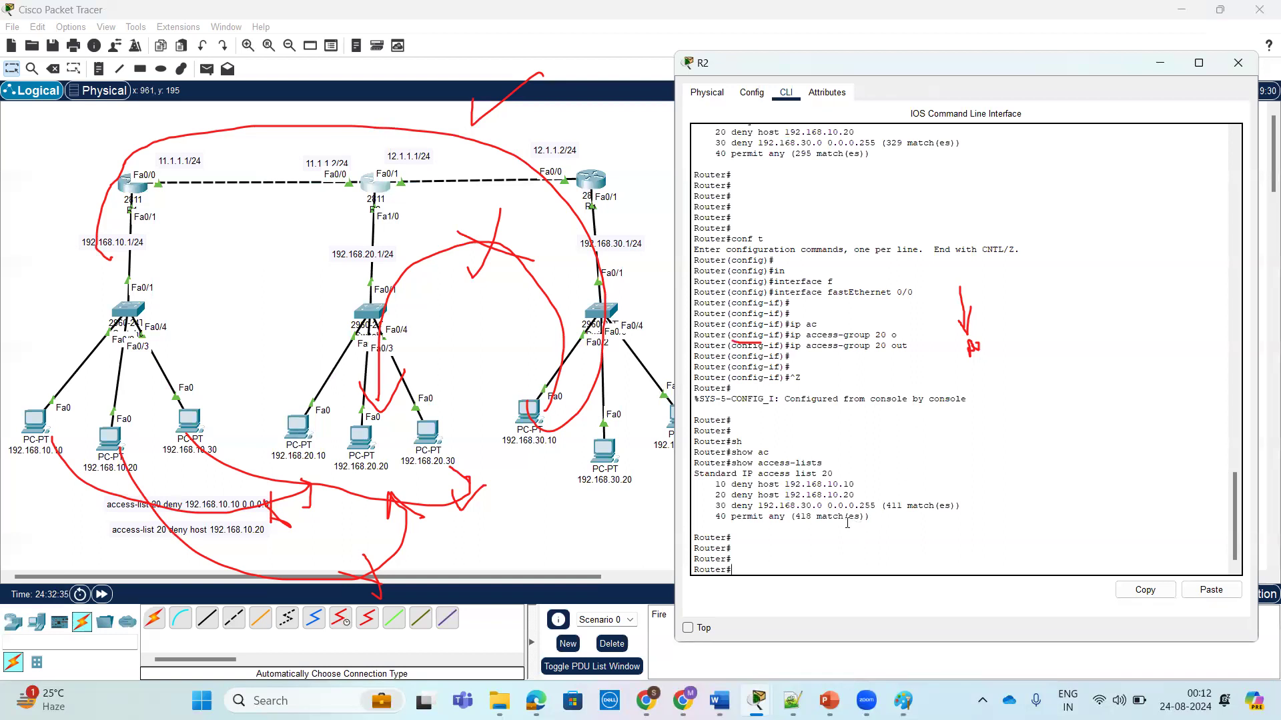
drag(830, 503, 962, 504)
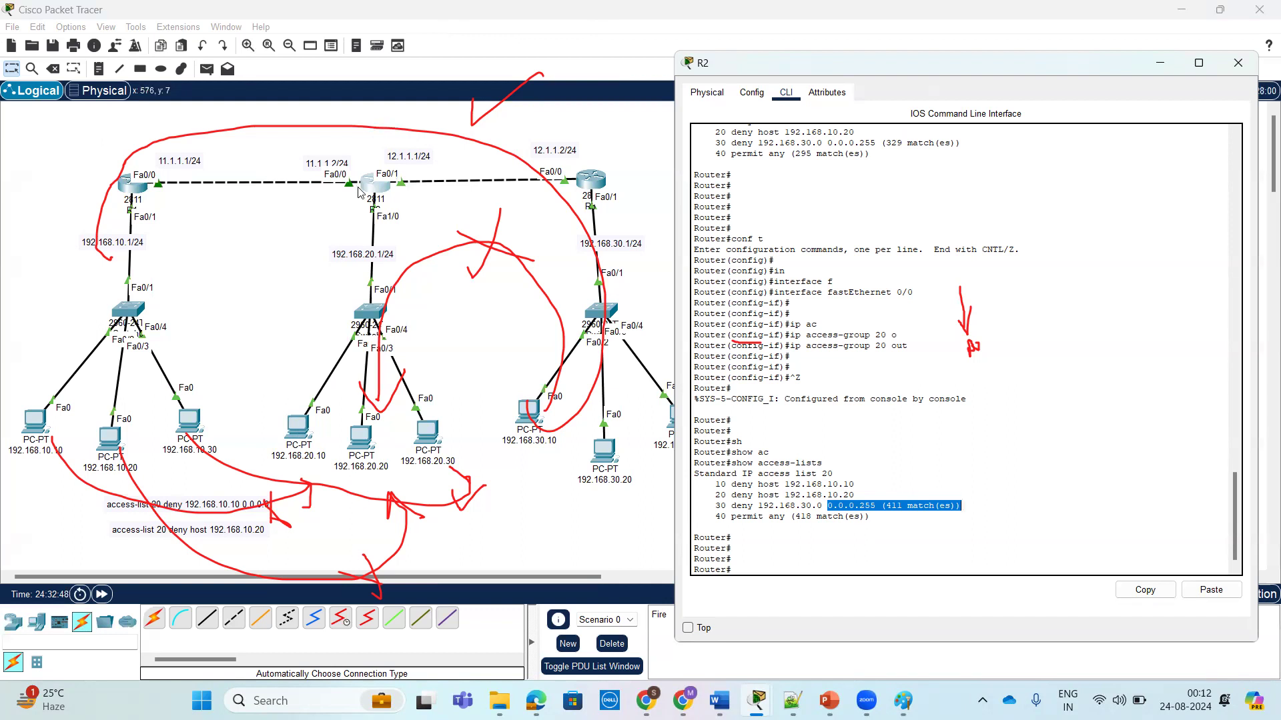
Step: Display R2's running configuration again and highlight the FastEthernet0/0 lines from the interface name to ip access-group 20 out
click(132, 182)
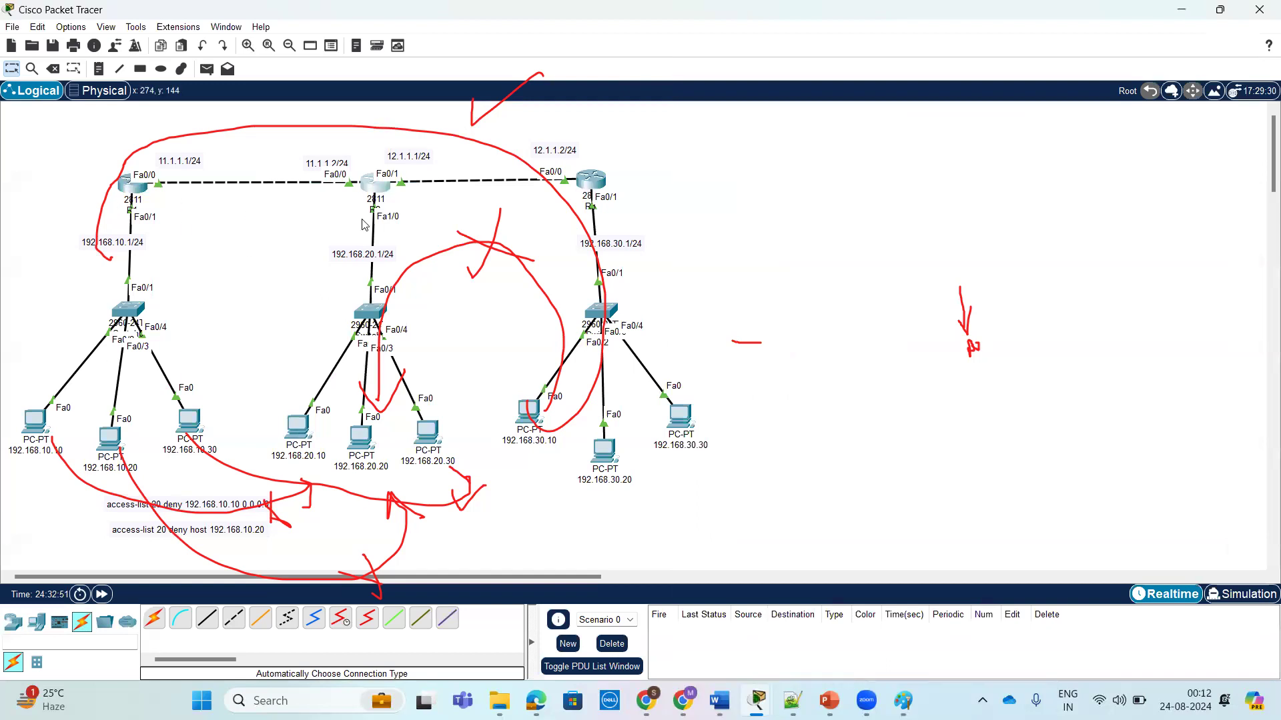
click(379, 193)
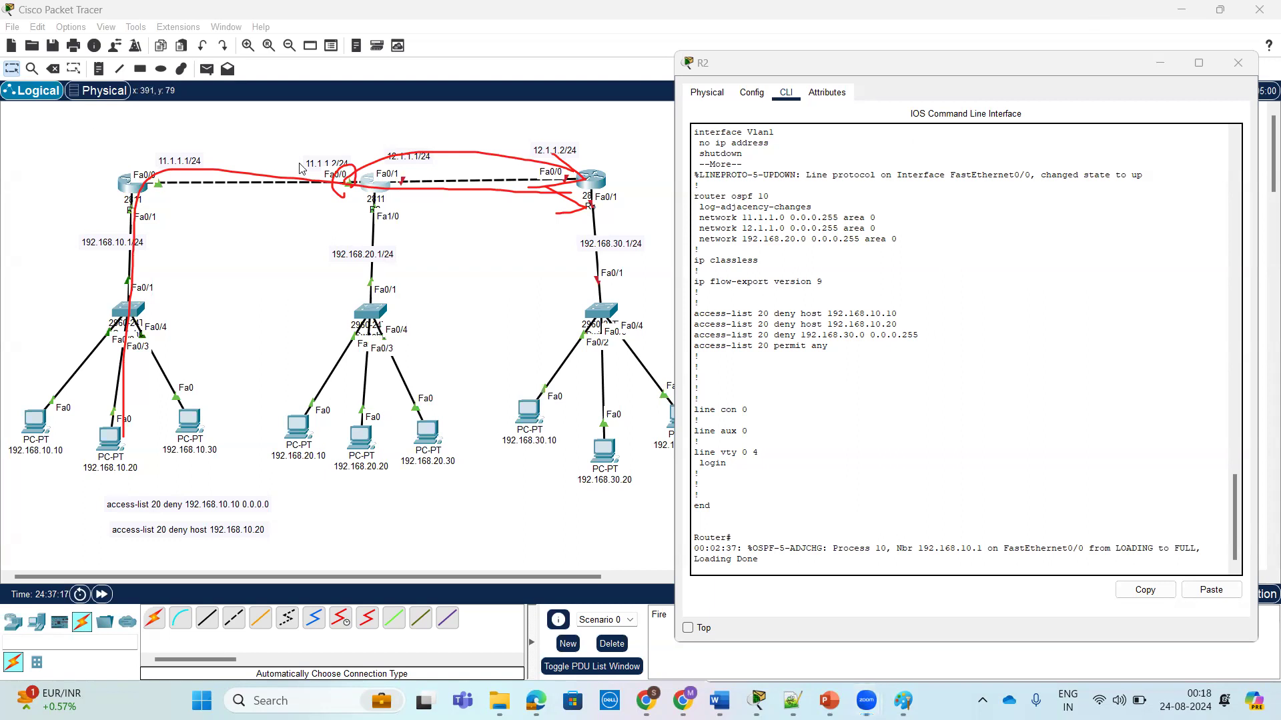
scroll(856, 425, down, 1)
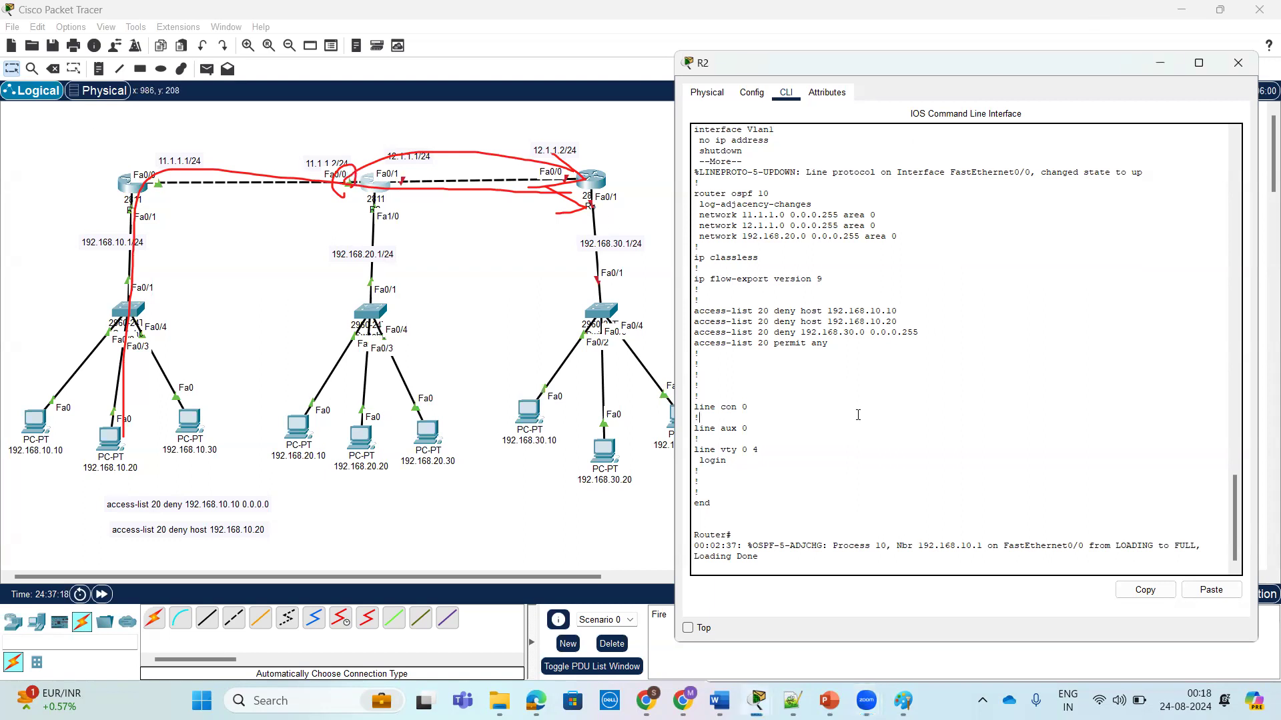
key(Return)
key(Return)
key(Return)
key(Return)
text(sh)
key(Tab)
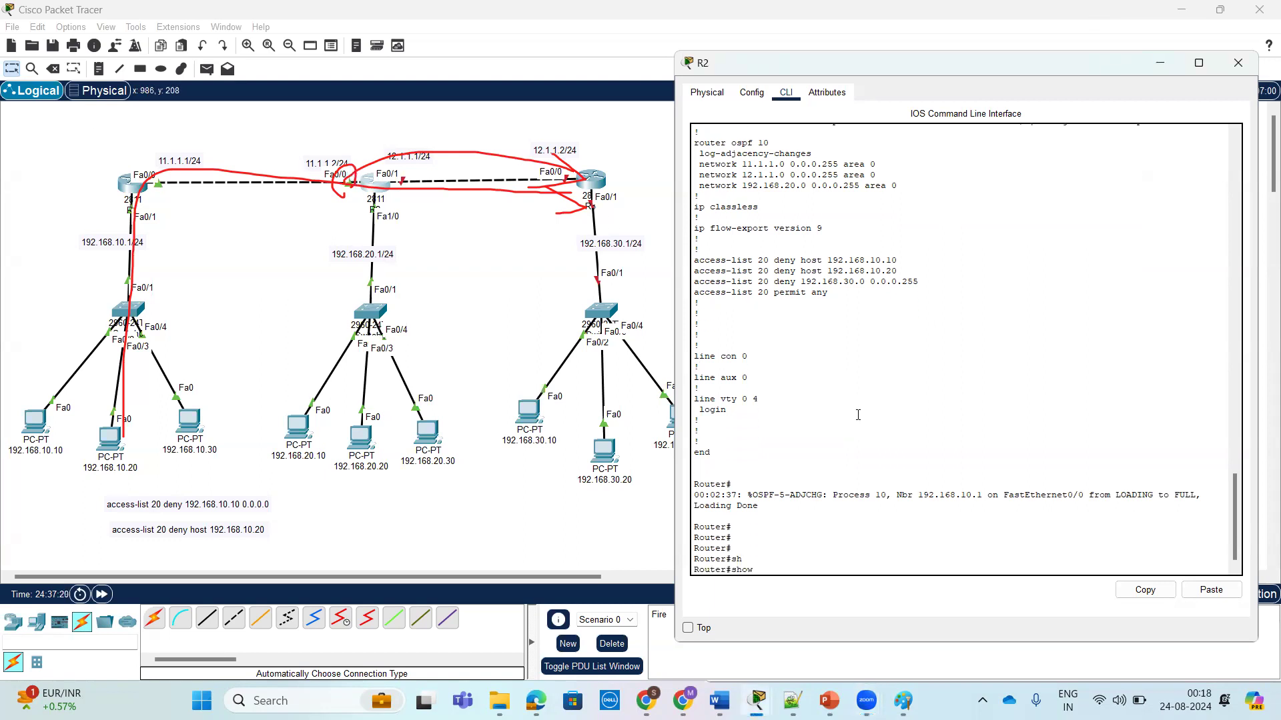
key(Tab)
key(Return)
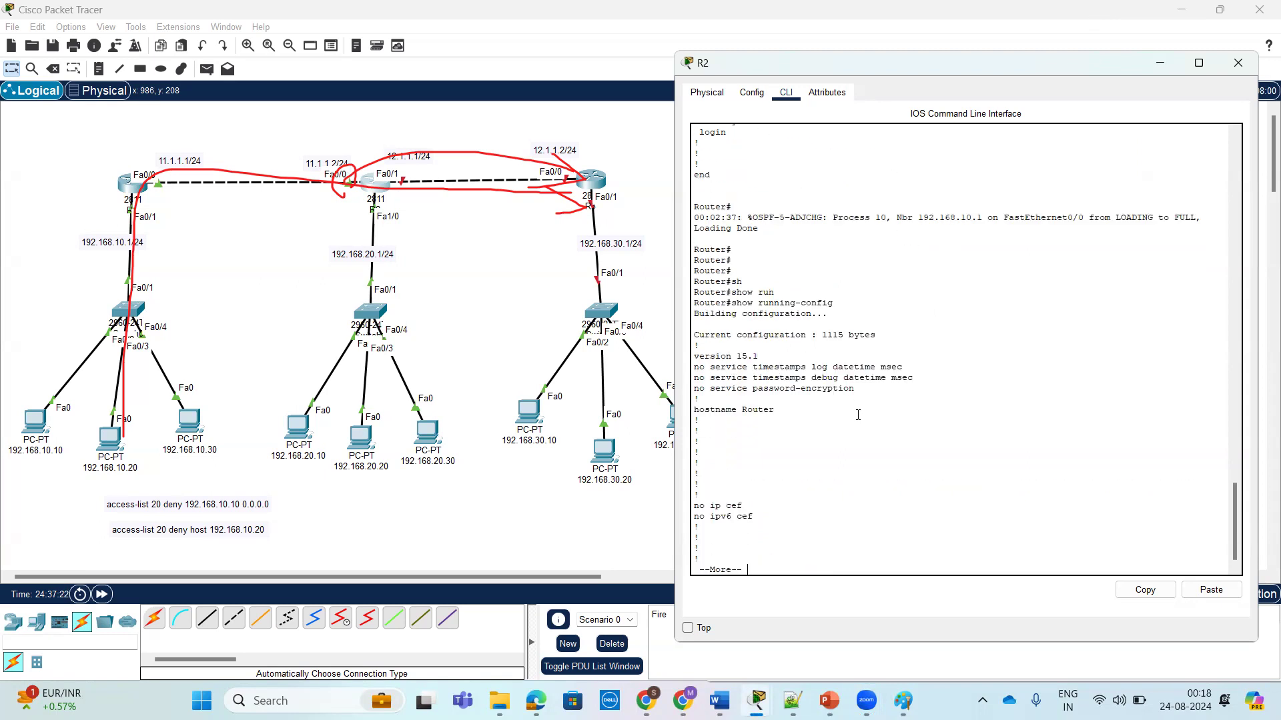
key(space)
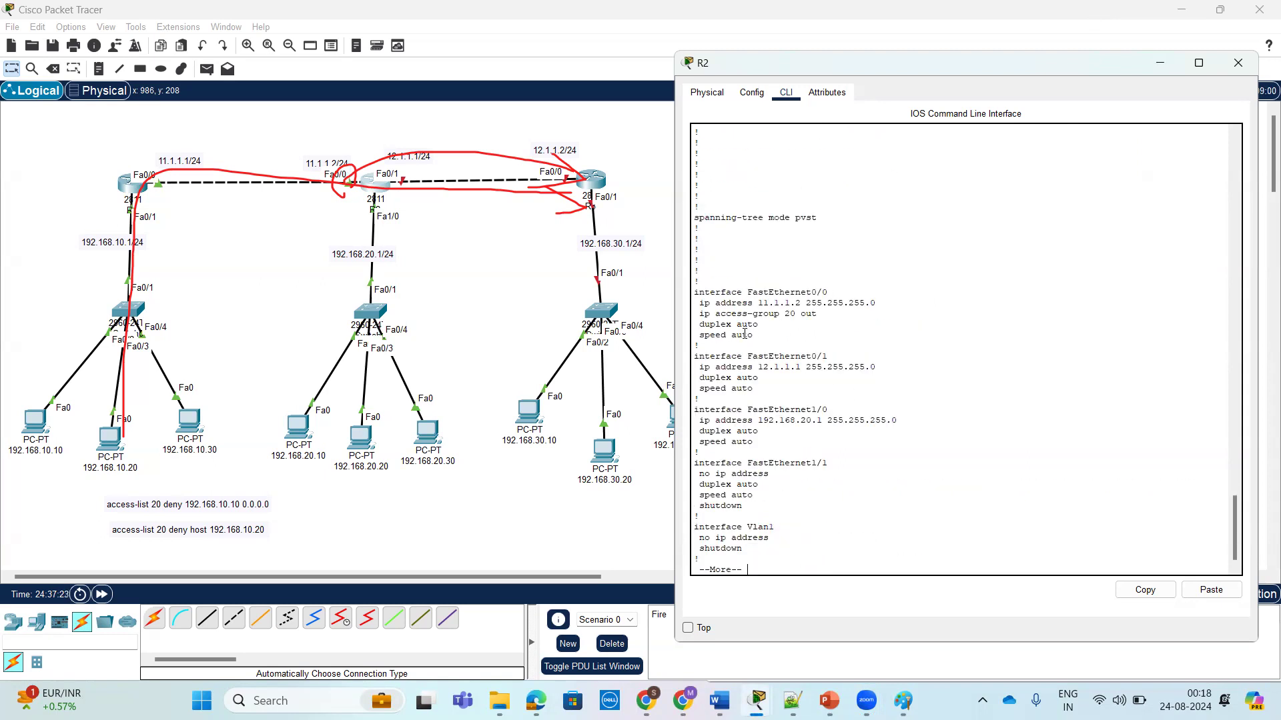
drag(821, 314, 696, 315)
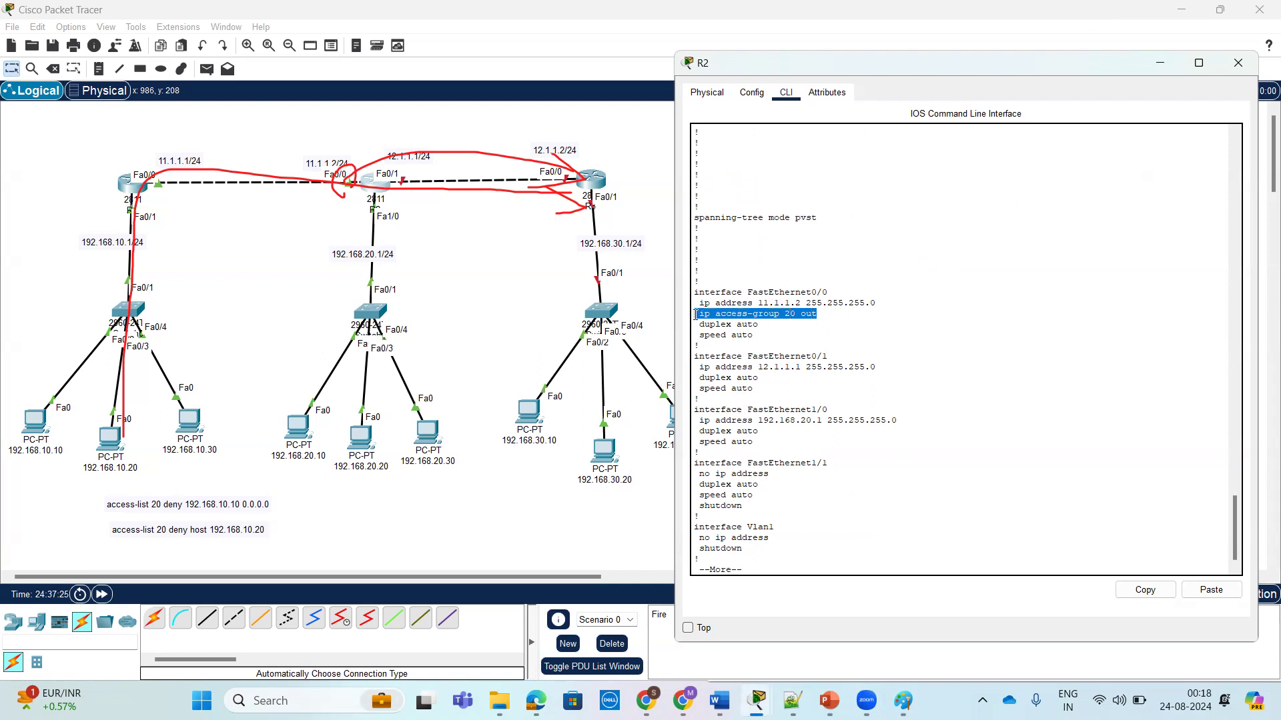
drag(838, 308, 693, 299)
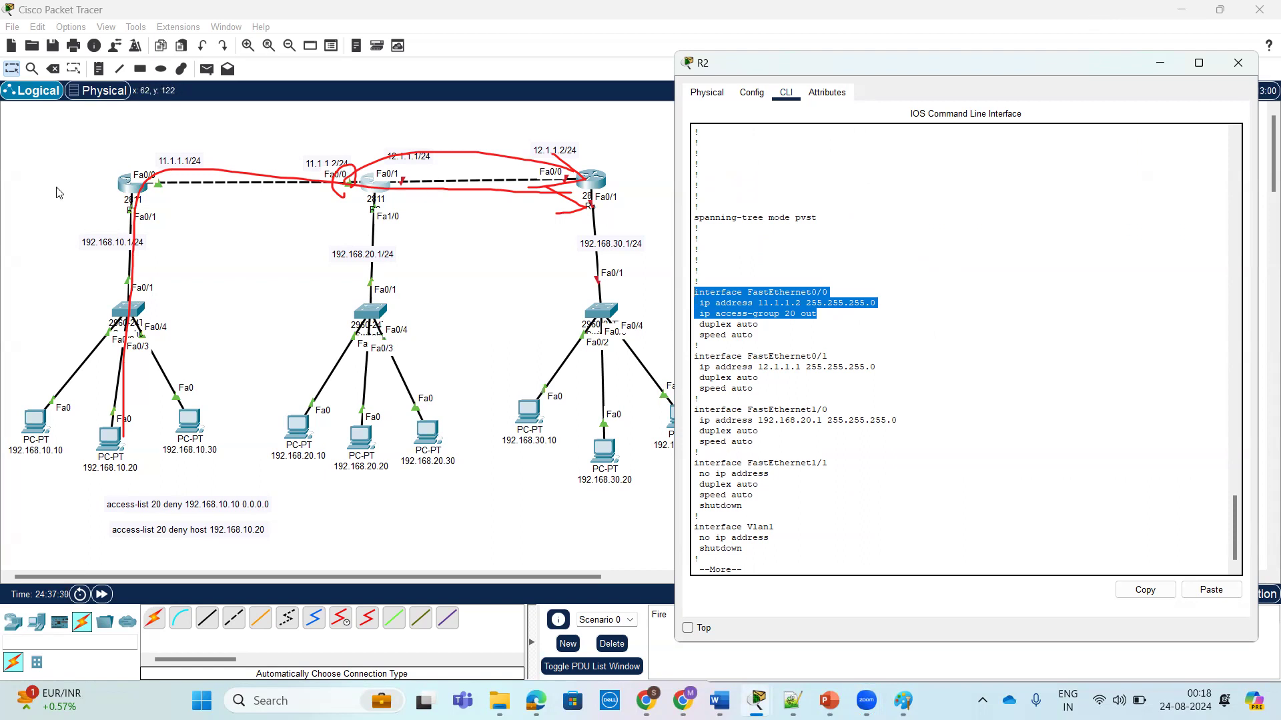
Step: Circle R2's Fa1/0 port, the 192.168.20.1/24 LAN and the out keyword, and draw an arrow labelled IN toward R2's Fa0/0
mouse_move(398, 200)
mouse_down()
mouse_move(355, 221)
mouse_move(403, 214)
mouse_up()
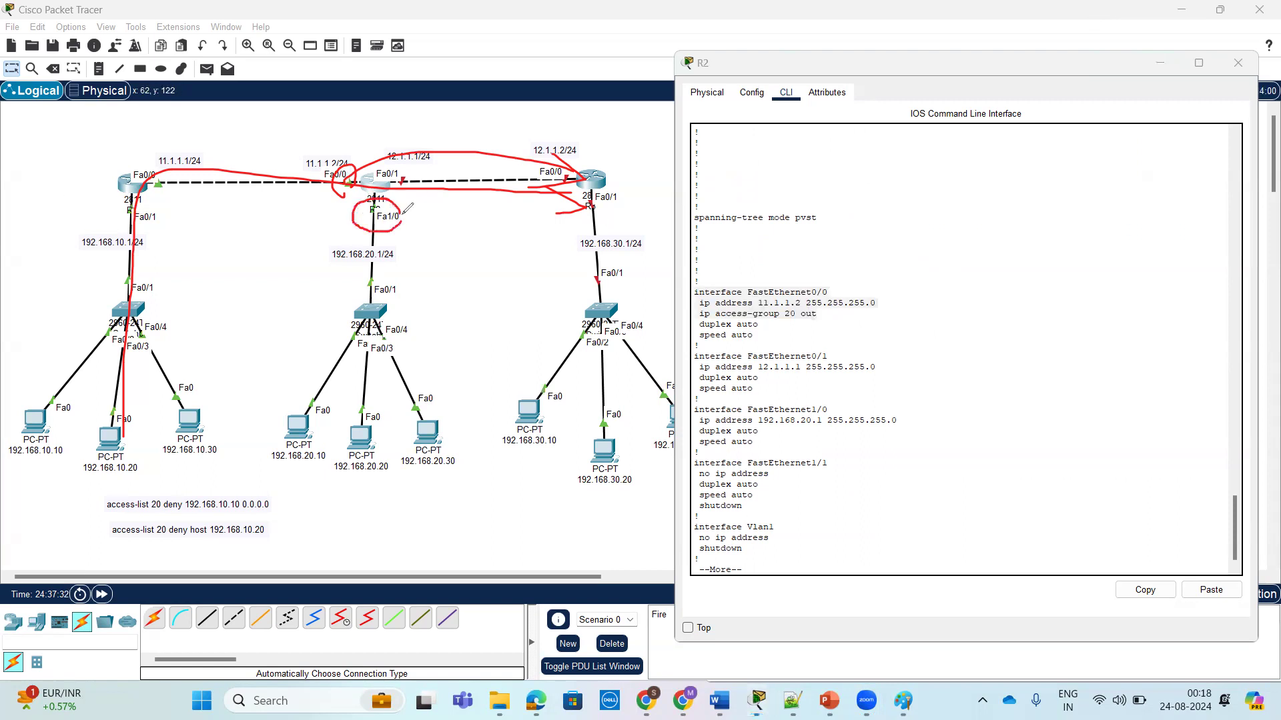
mouse_move(420, 266)
mouse_down()
mouse_move(314, 253)
mouse_move(317, 483)
mouse_move(445, 400)
mouse_move(403, 248)
mouse_up()
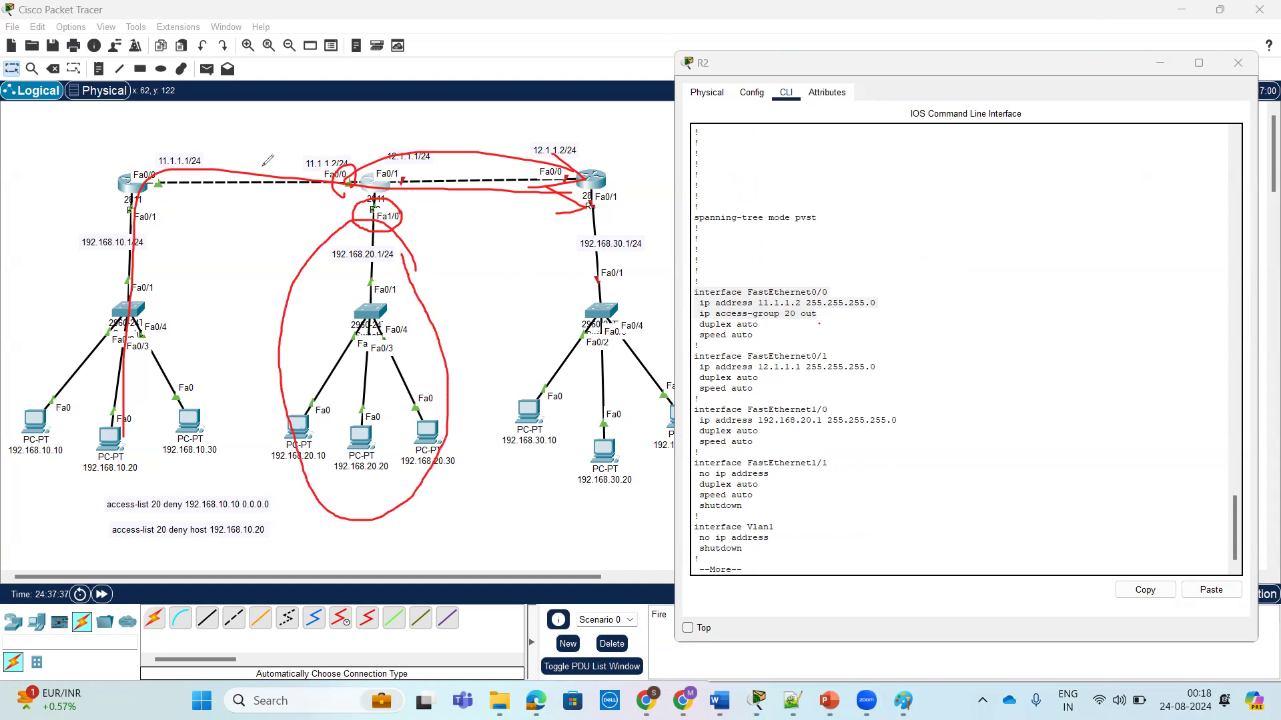
mouse_move(814, 317)
mouse_down()
mouse_move(824, 315)
mouse_move(809, 307)
mouse_move(818, 321)
mouse_up()
drag(262, 157, 346, 158)
drag(286, 126, 313, 142)
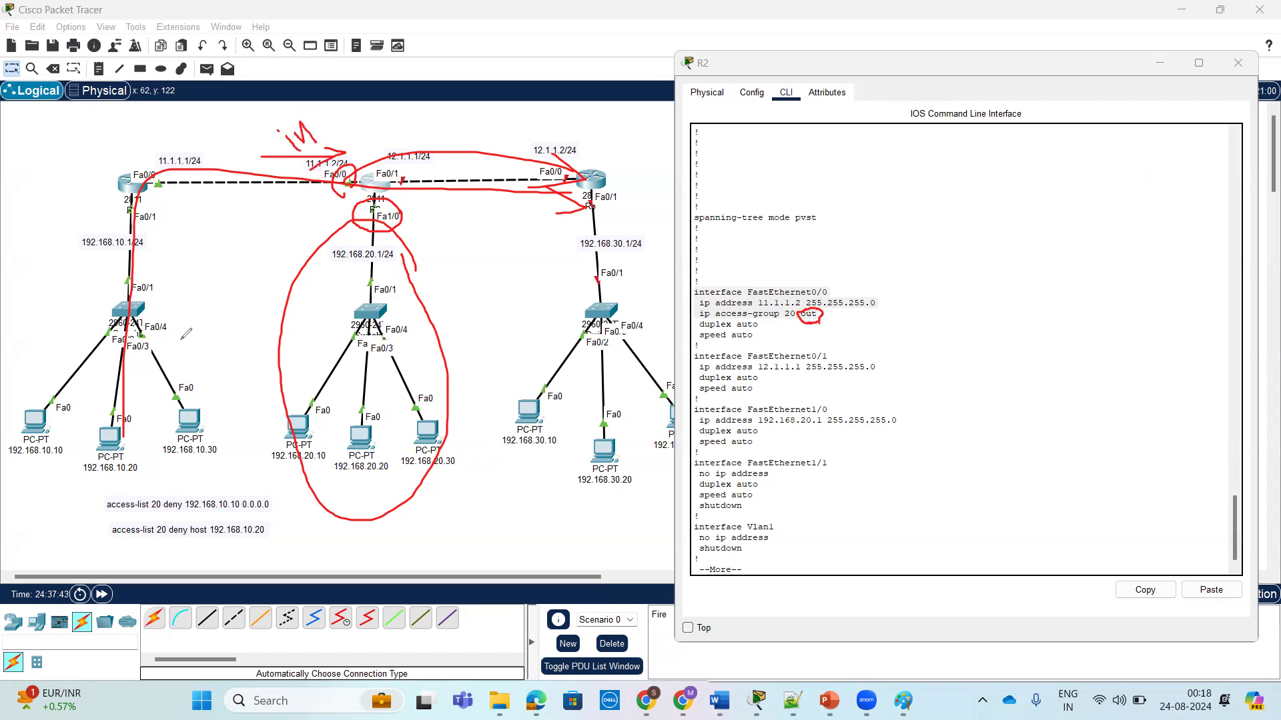
Step: Draw freehand loops around the switch and PCs of the 192.168.20.1/24 and 192.168.30.1/24 LANs
click(419, 341)
mouse_move(419, 342)
mouse_down()
mouse_move(357, 450)
mouse_move(373, 330)
mouse_up()
mouse_move(637, 263)
mouse_down()
mouse_move(524, 364)
mouse_move(604, 250)
mouse_up()
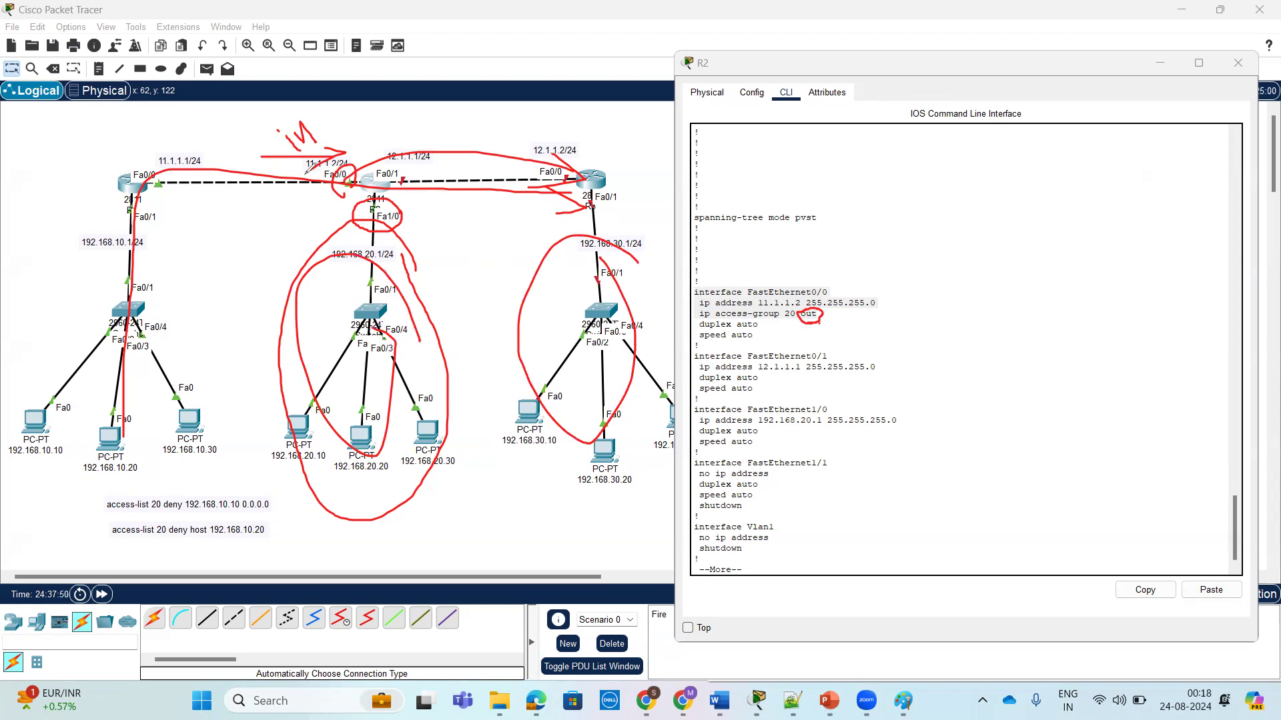
Step: Draw a crossing stroke through the link entering R2's Fa0/0, completing an X below the IN arrow
mouse_move(303, 176)
mouse_down()
mouse_move(280, 223)
mouse_move(340, 210)
mouse_up()
Step: Open R3's command line and answer no to the initial configuration dialog to reach the Router> prompt
click(604, 179)
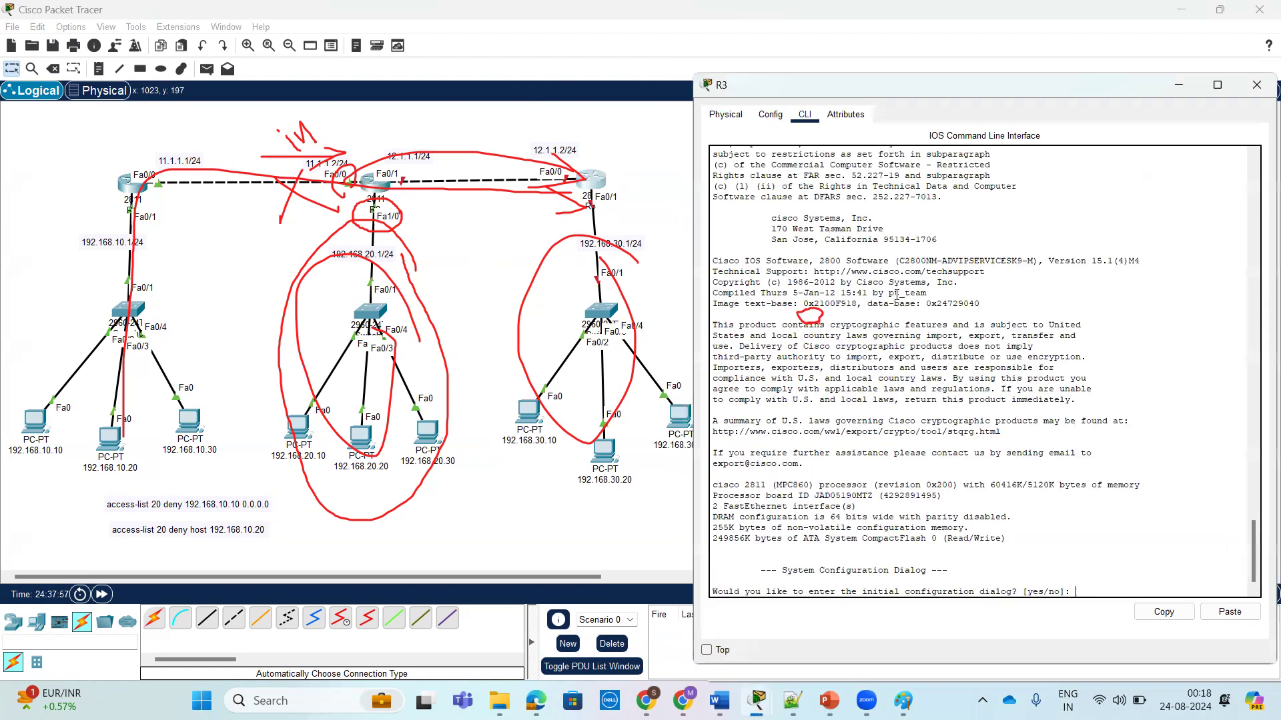
key(Return)
key(Return)
text(no)
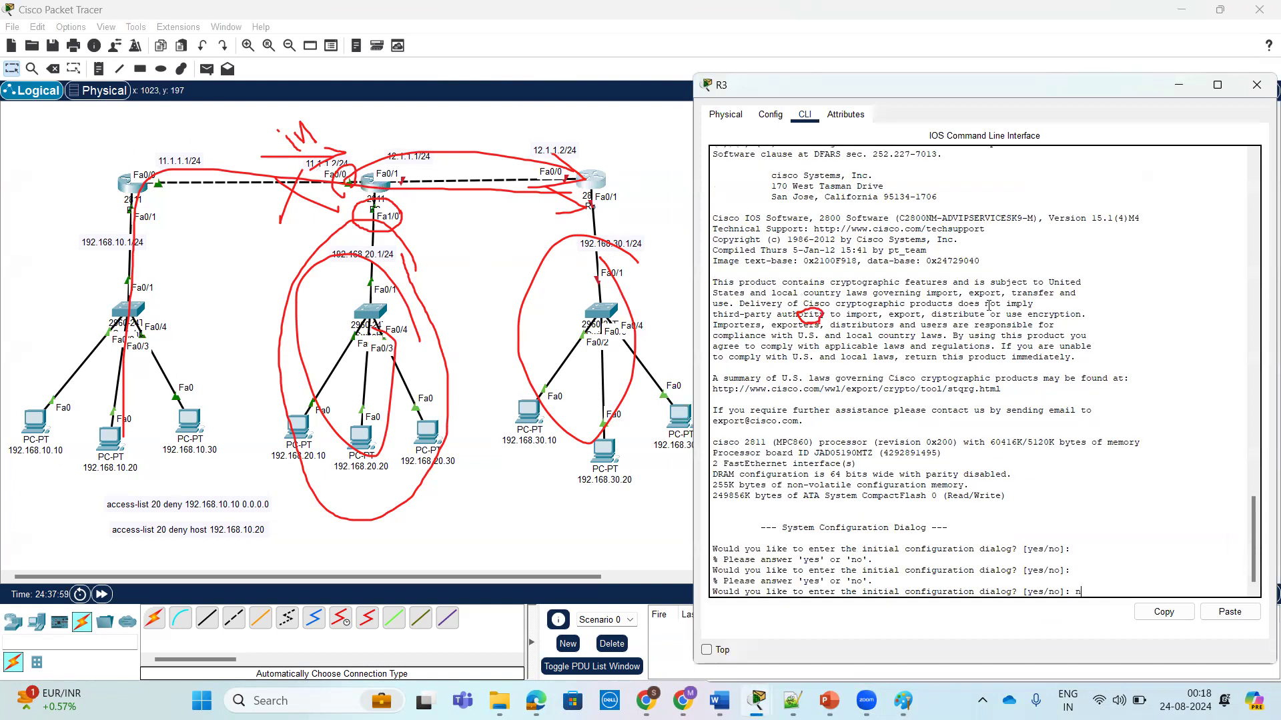
key(Return)
key(Return)
key(Return)
key(Return)
key(Return)
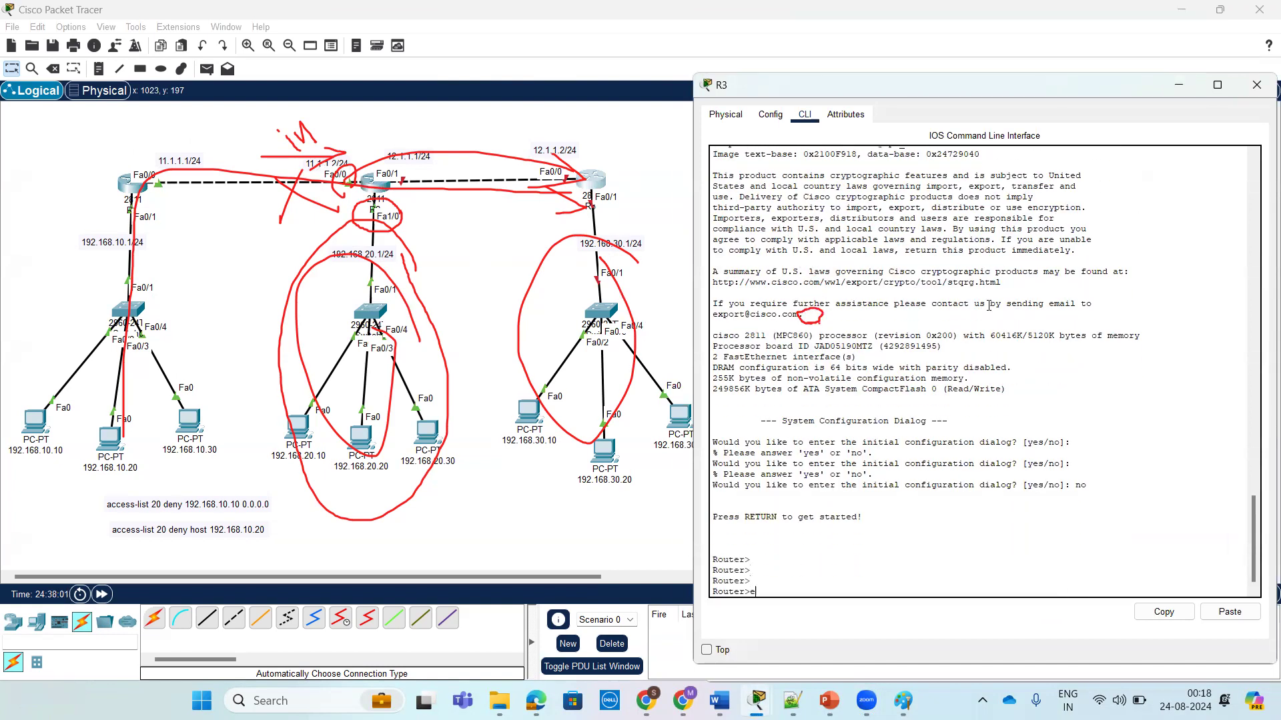
Step: Enter privileged mode with en and global configuration mode with conf t on R3
text(en)
key(Return)
key(Return)
key(Return)
text(c)
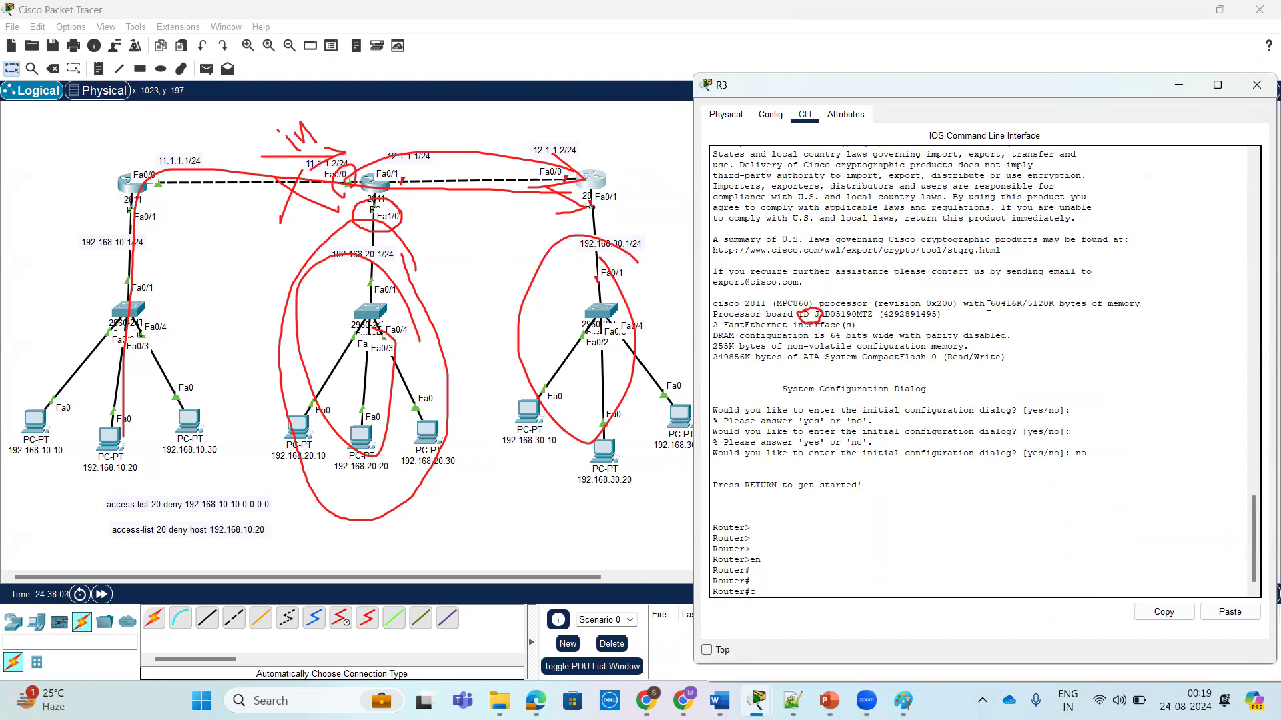
text(onf t)
key(Return)
key(Return)
Step: Assign 12.1.1.2 255.255.255.0 to R3's FastEthernet 0/0 and enable the interface with no shutdown
text(in)
key(Tab)
text(f)
key(Tab)
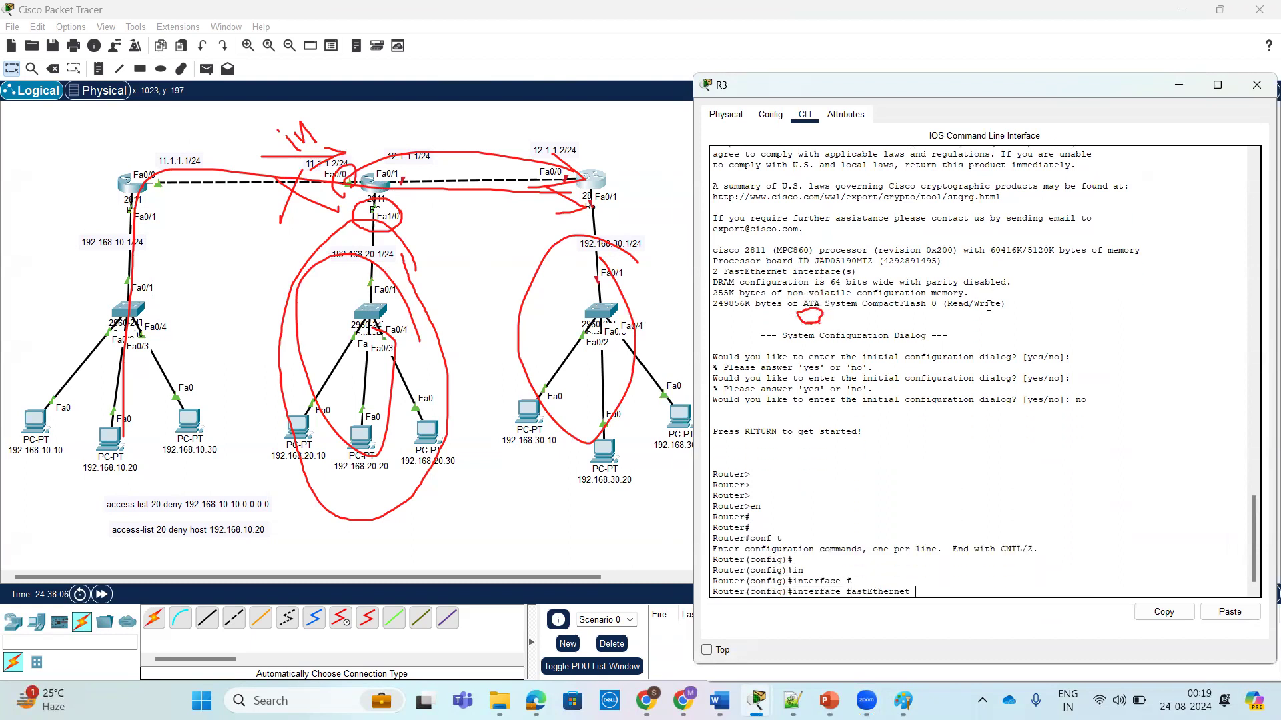
text(0/0)
key(Return)
key(Return)
key(Return)
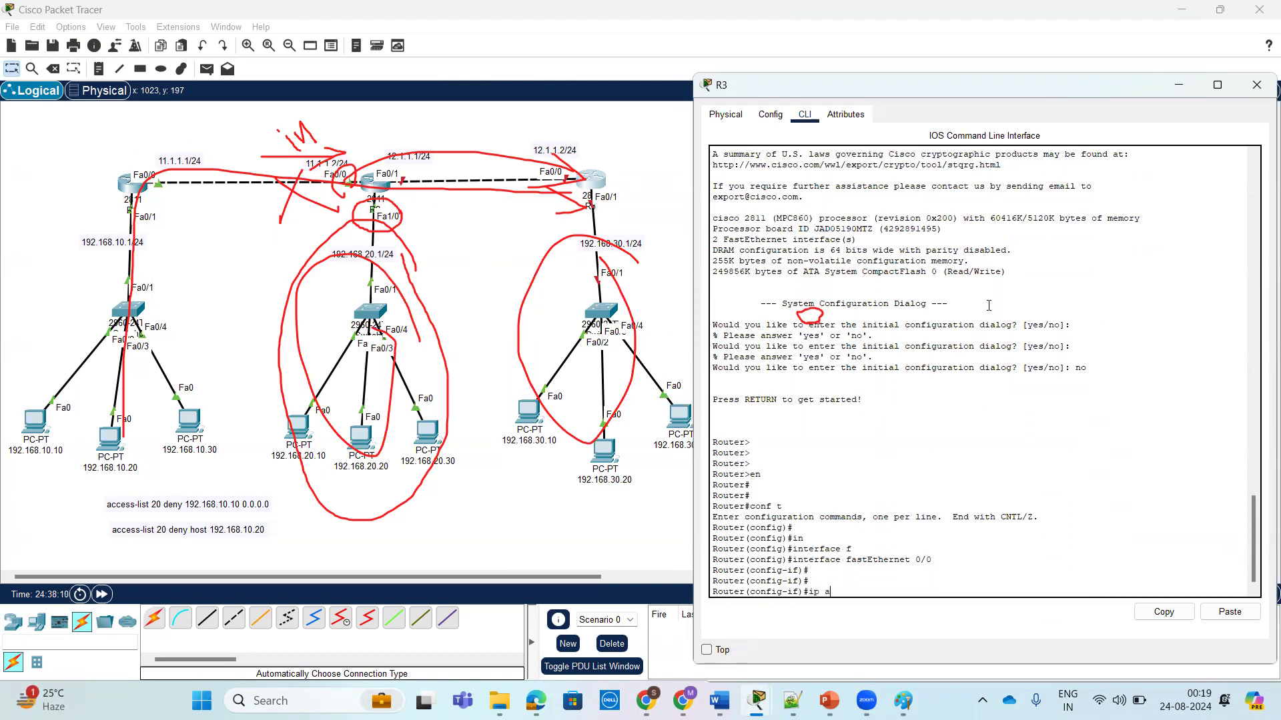
text(ip add)
key(Tab)
text(12.)
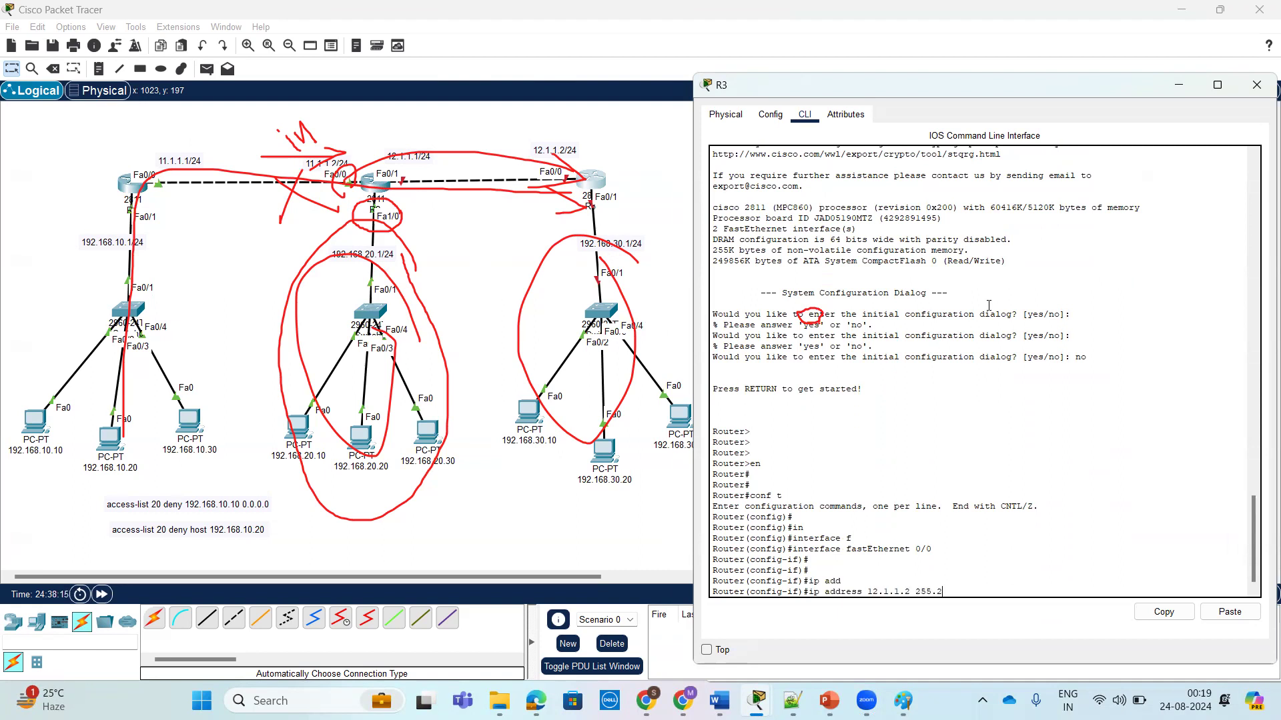
text(.0)
key(Return)
text(no sh)
key(Tab)
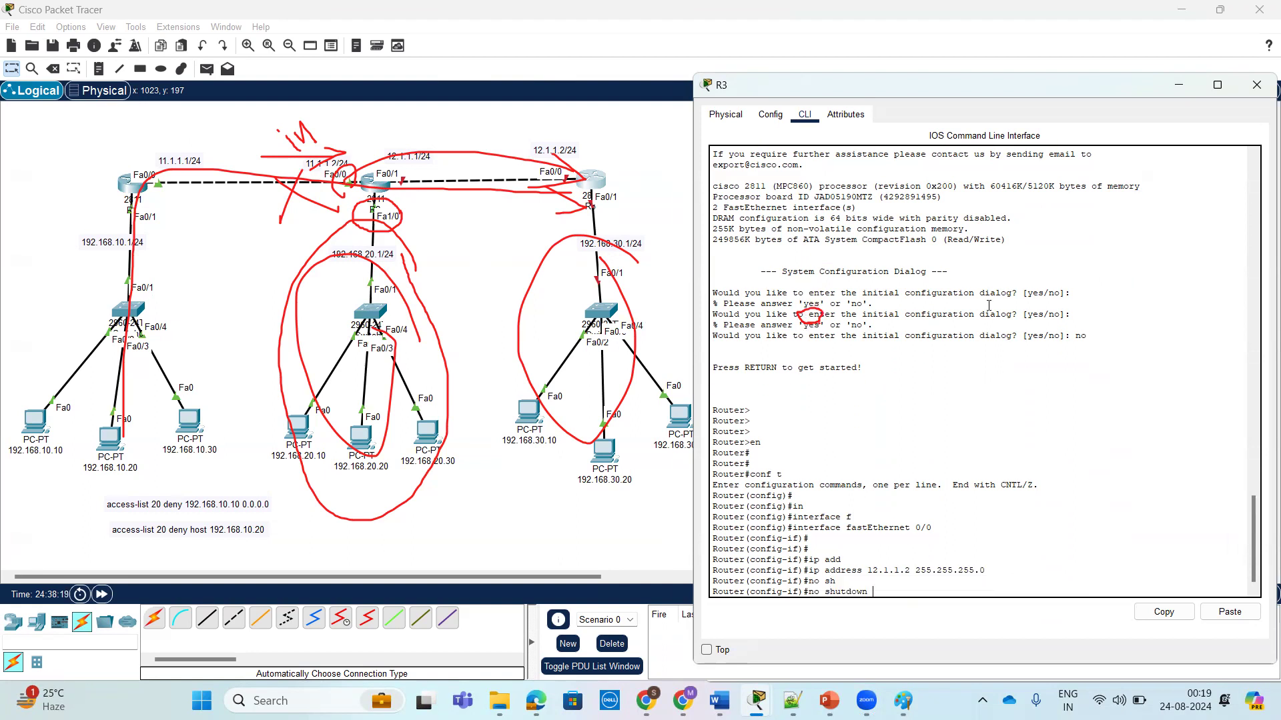
key(Return)
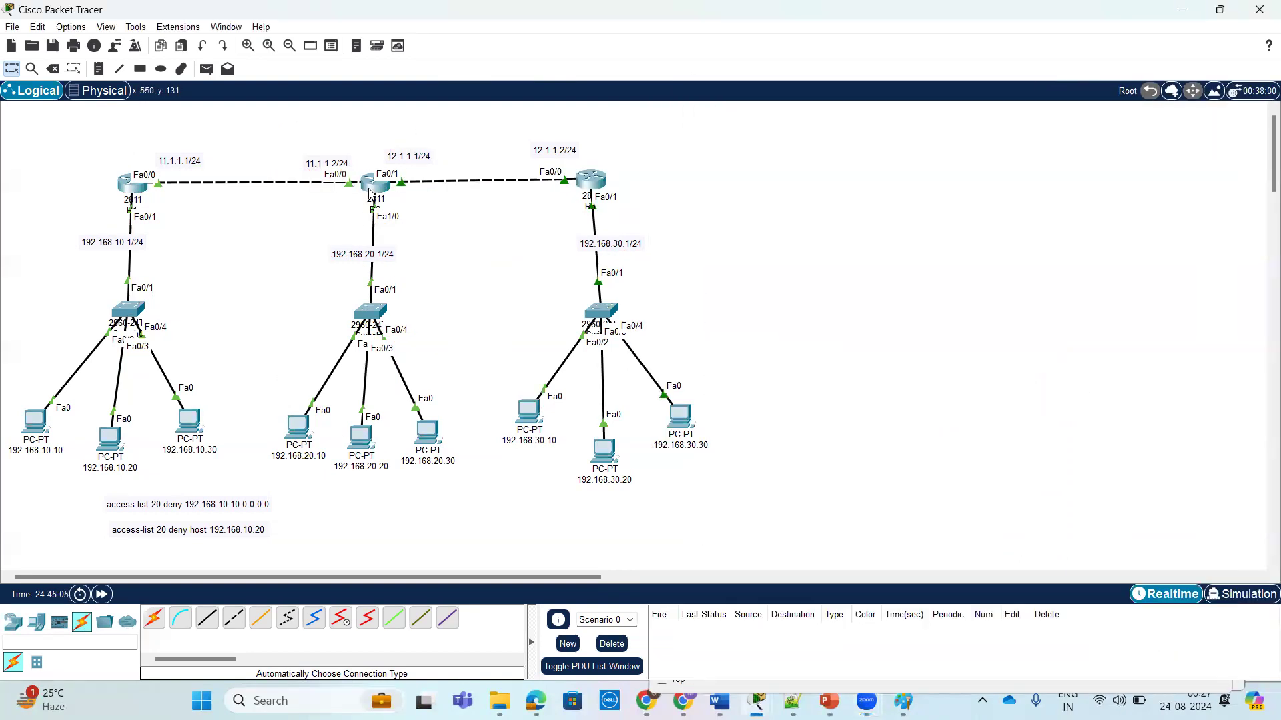
Step: Display R2's running configuration and page through it to the complete interface sections
click(370, 193)
scroll(954, 358, down, 3)
key(Return)
key(Return)
key(Return)
text(sh)
key(Tab)
text(run)
key(Tab)
key(Return)
key(space)
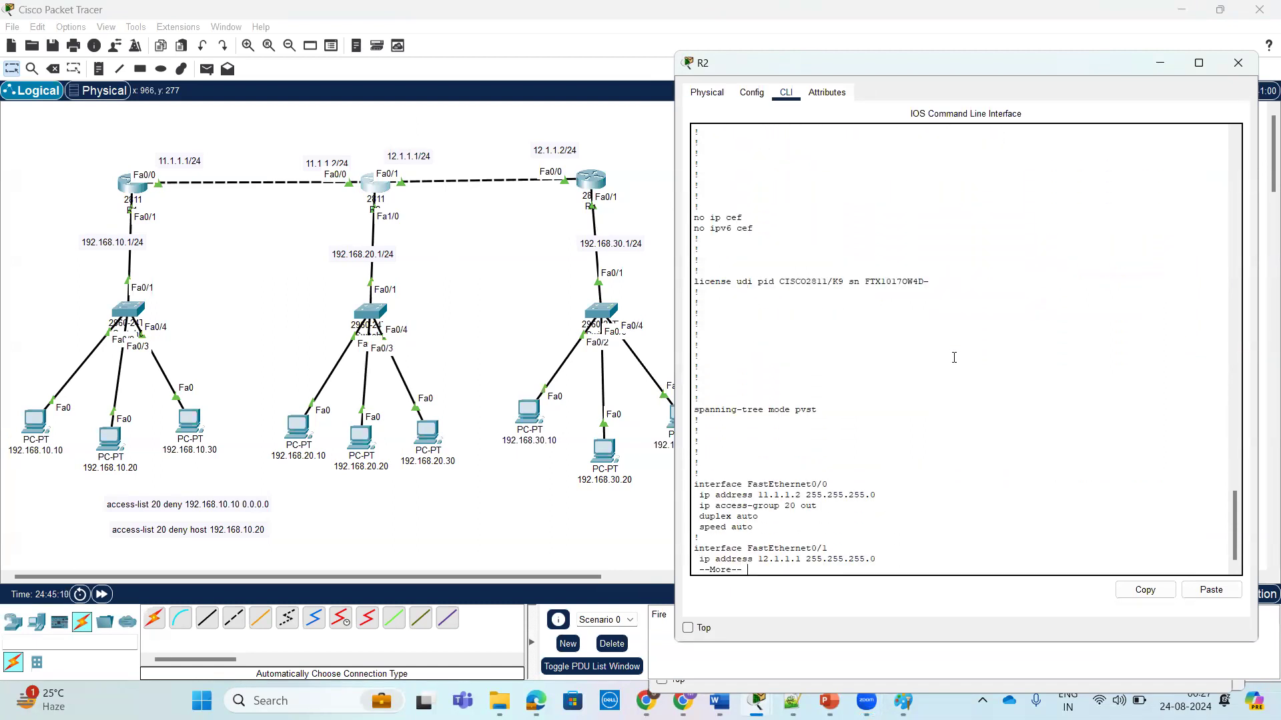
key(space)
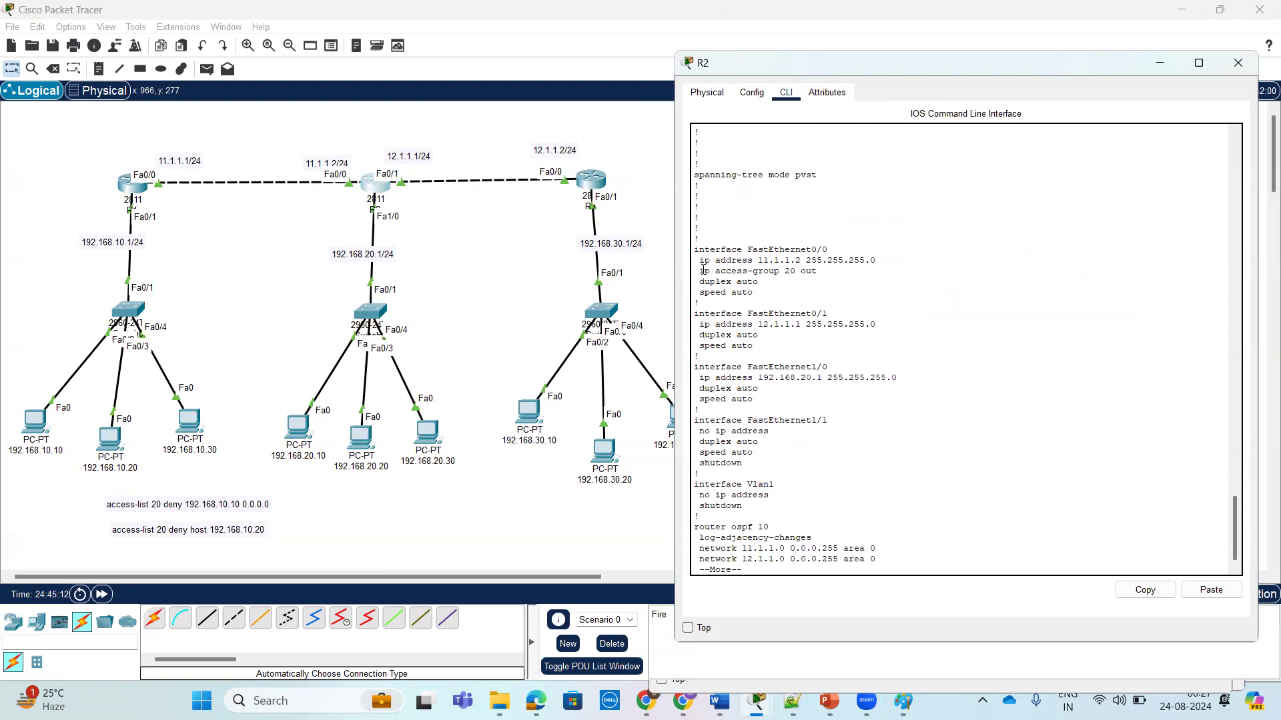
Step: Copy the ip access-group 20 out line from R2's FastEthernet0/0 section and quit the listing
drag(702, 270, 816, 272)
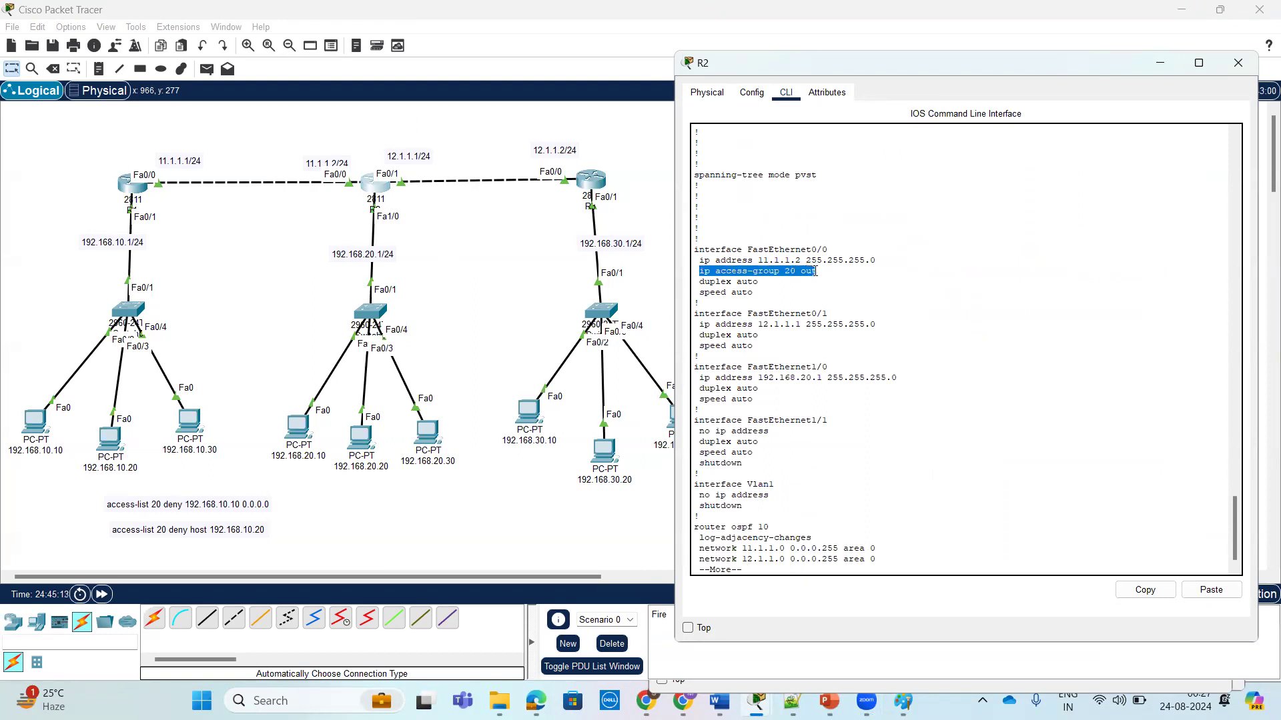
click(1144, 590)
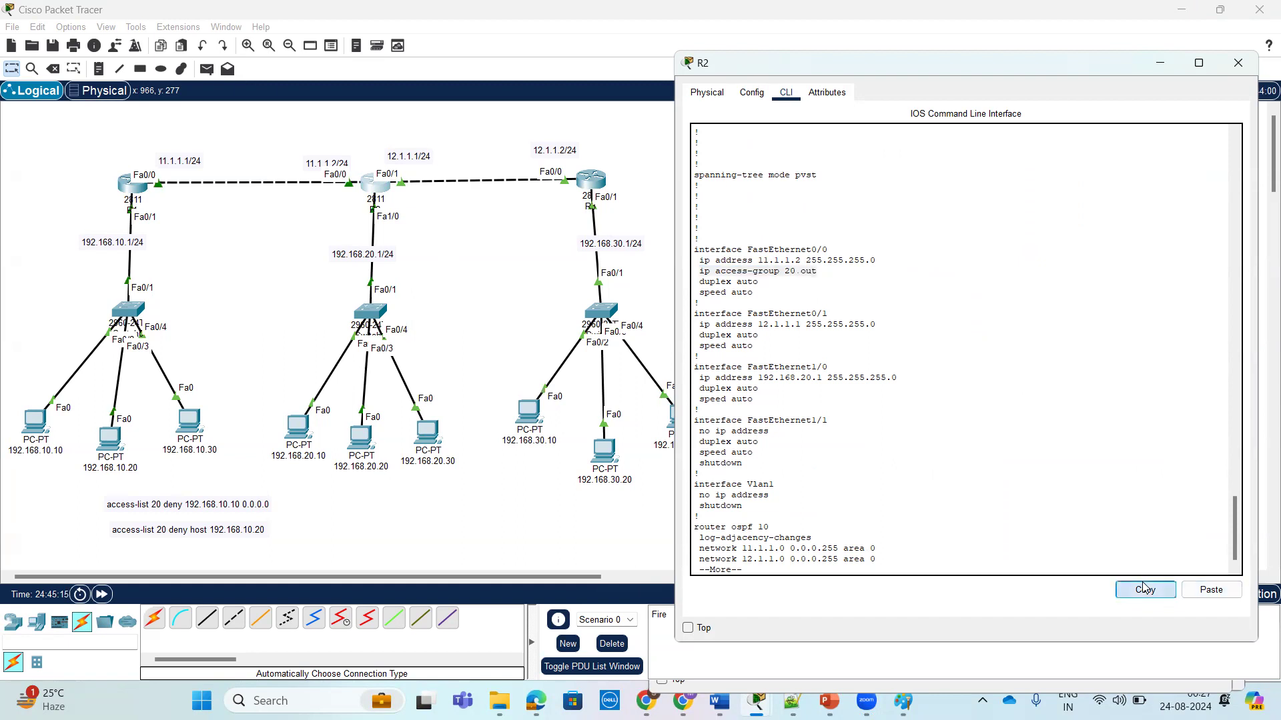
click(984, 376)
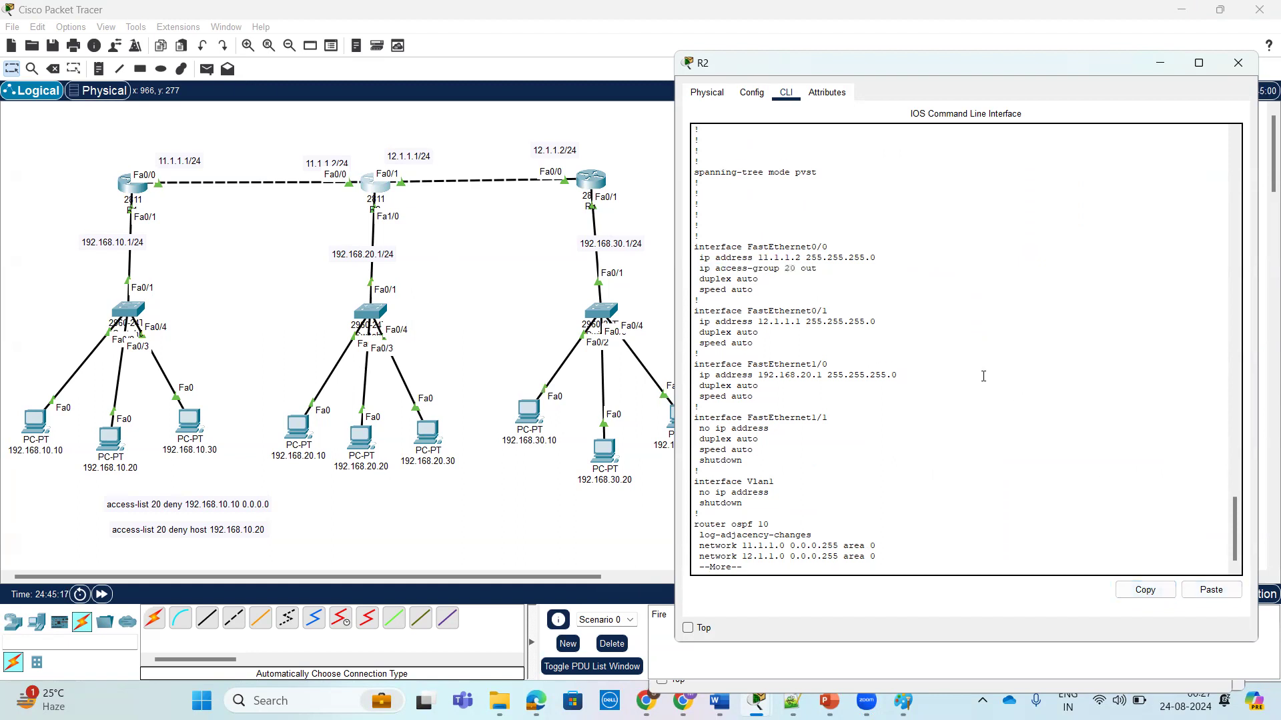
key(q)
key(Return)
Step: Enter global configuration mode on R2 and open interface FastEthernet 0/0 for configuration
text(conf)
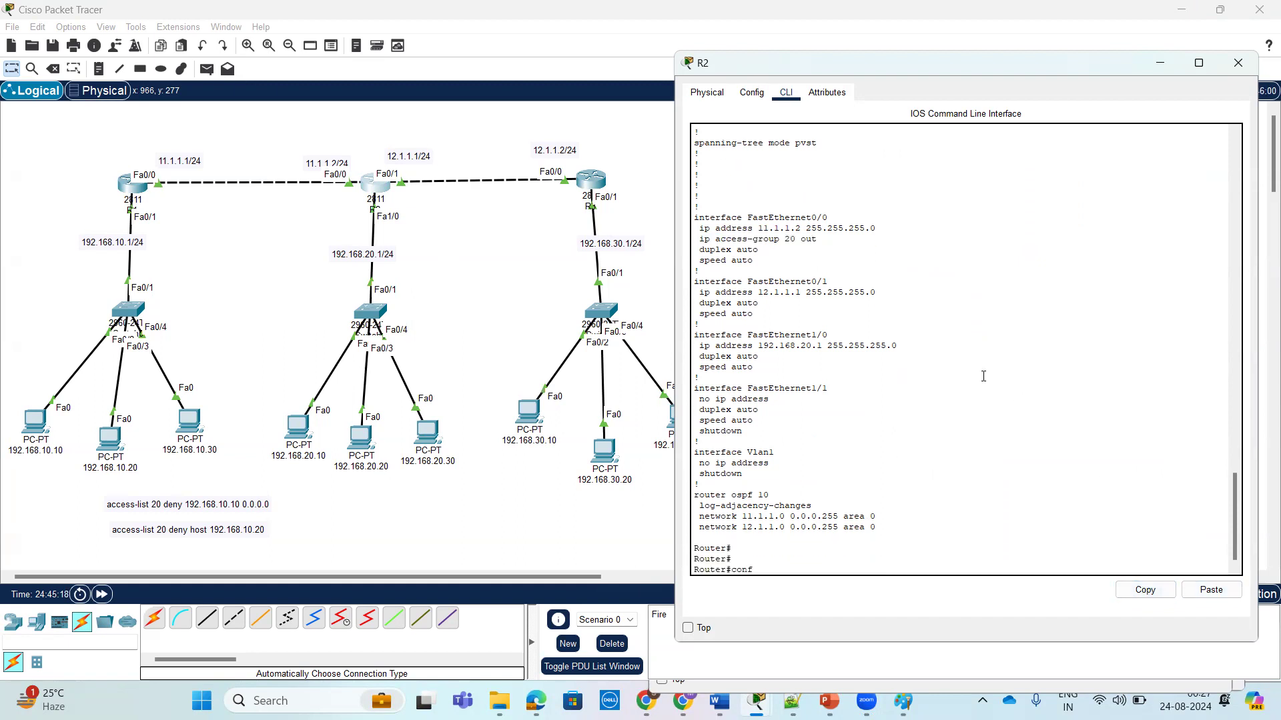
text( t)
key(Return)
key(Return)
key(Return)
text(int)
key(Tab)
text(f)
key(Tab)
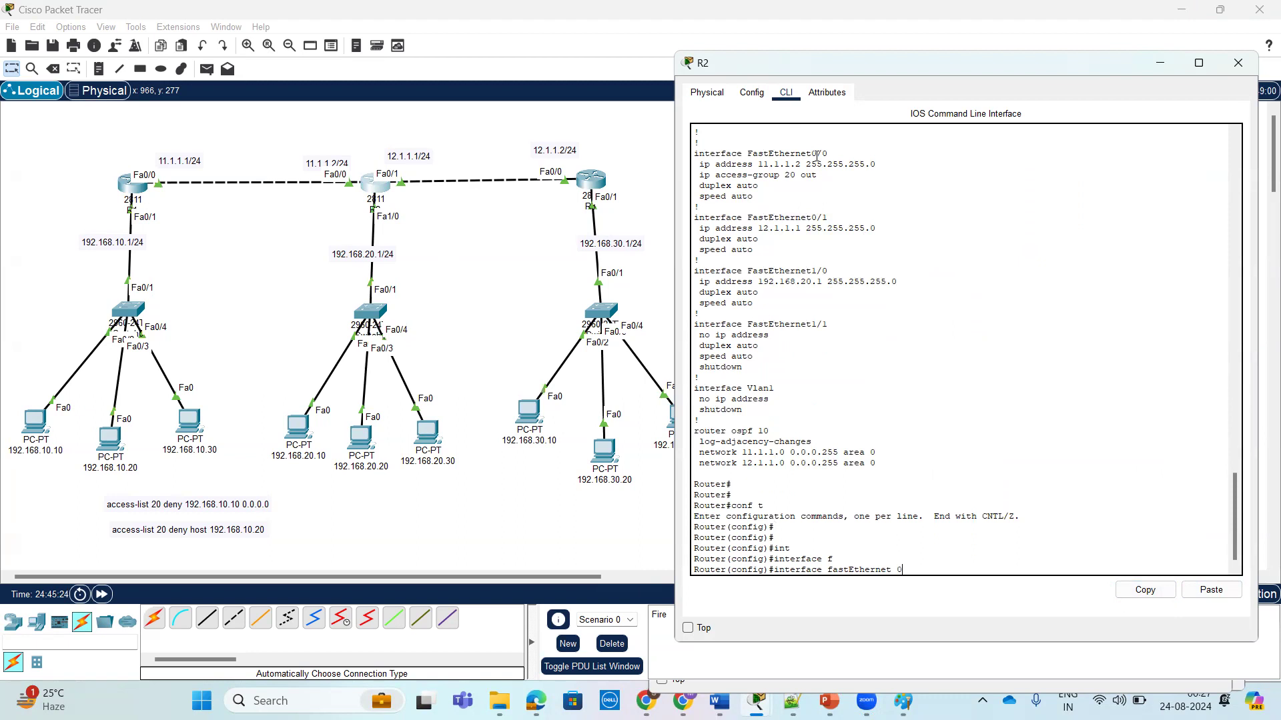
text(0/0)
key(Return)
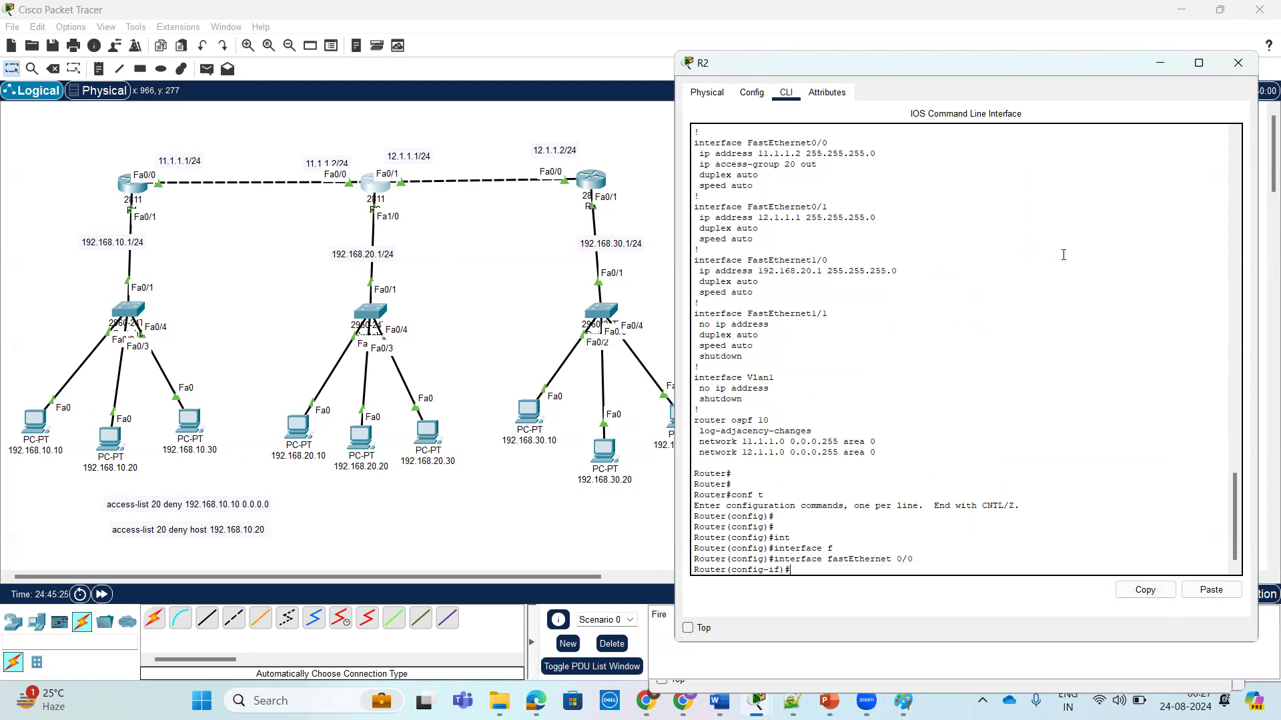
Step: Remove the access list from R2's FastEthernet 0/0 with no ip access-group 20 out, and return to global configuration mode
text(no)
click(1211, 591)
key(Return)
key(Return)
key(Return)
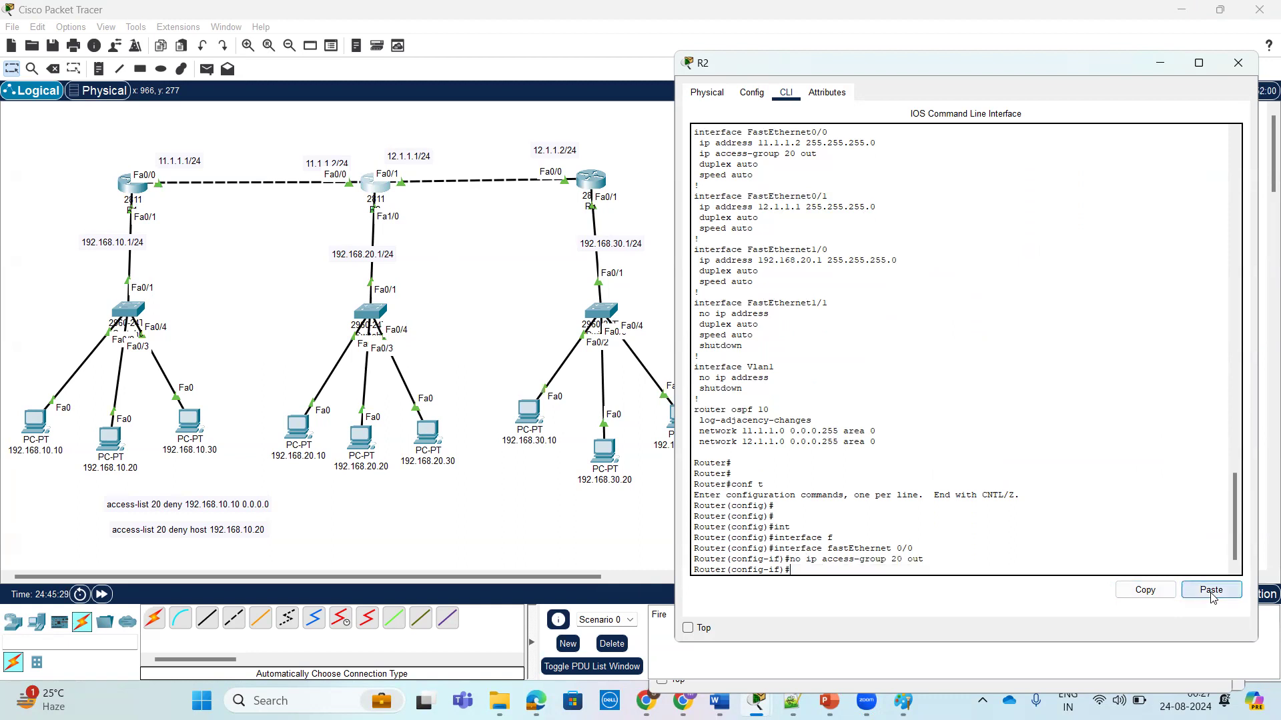
text(ex)
key(Return)
key(Return)
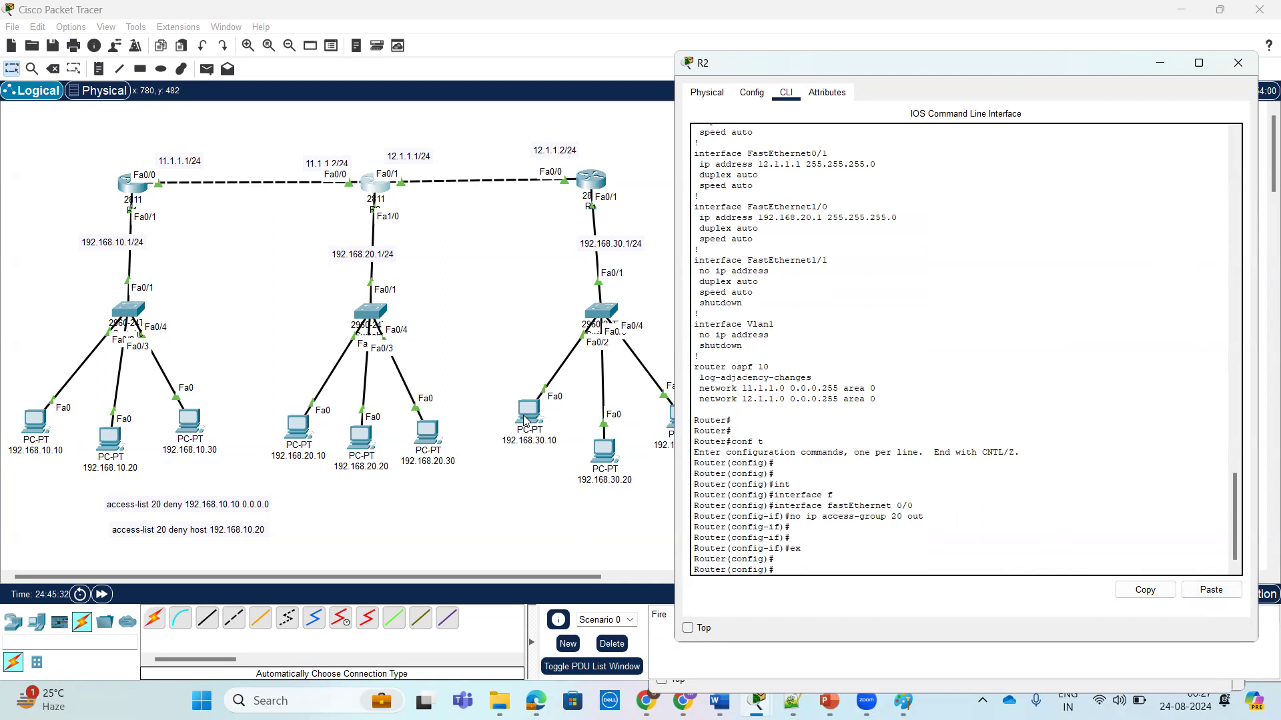
Step: Check the running pings to 192.168.20.10 on PCs 192.168.30.10 and 192.168.10.10 with the access list removed from the interface
click(525, 421)
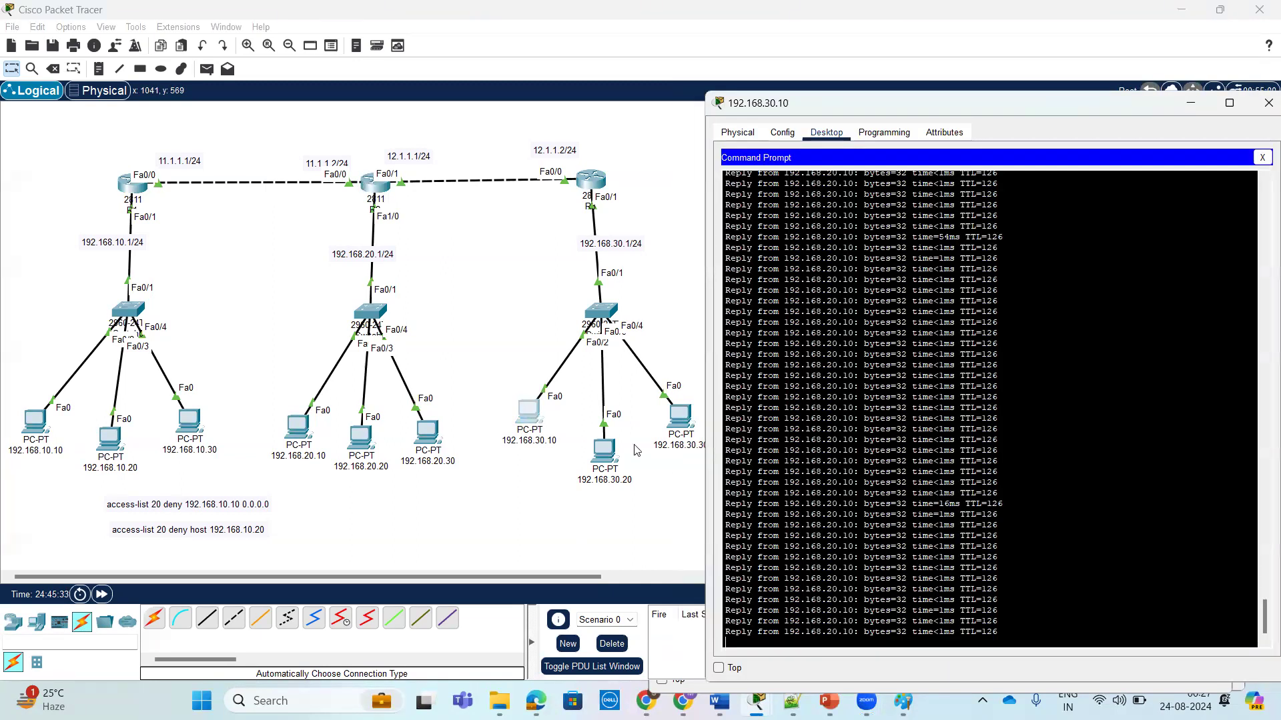
click(46, 429)
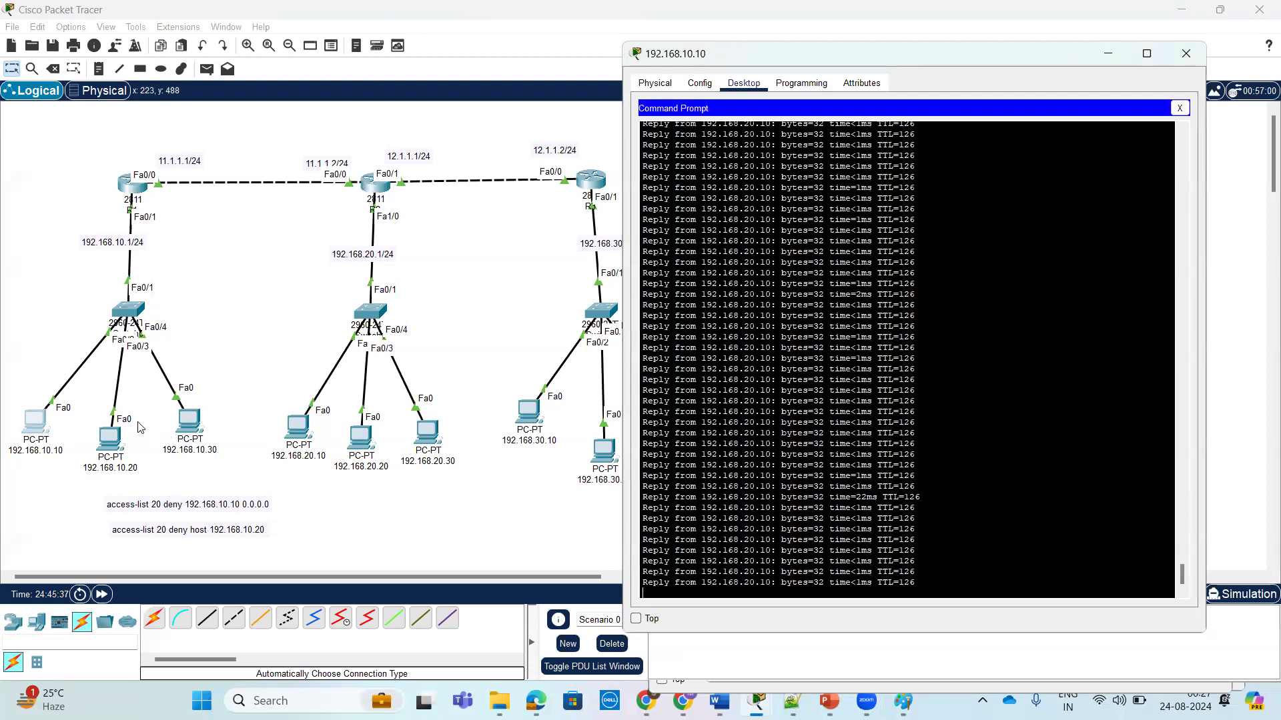
Step: Apply ip access-group 20 out to interface FastEthernet 1/0 on R2
click(382, 185)
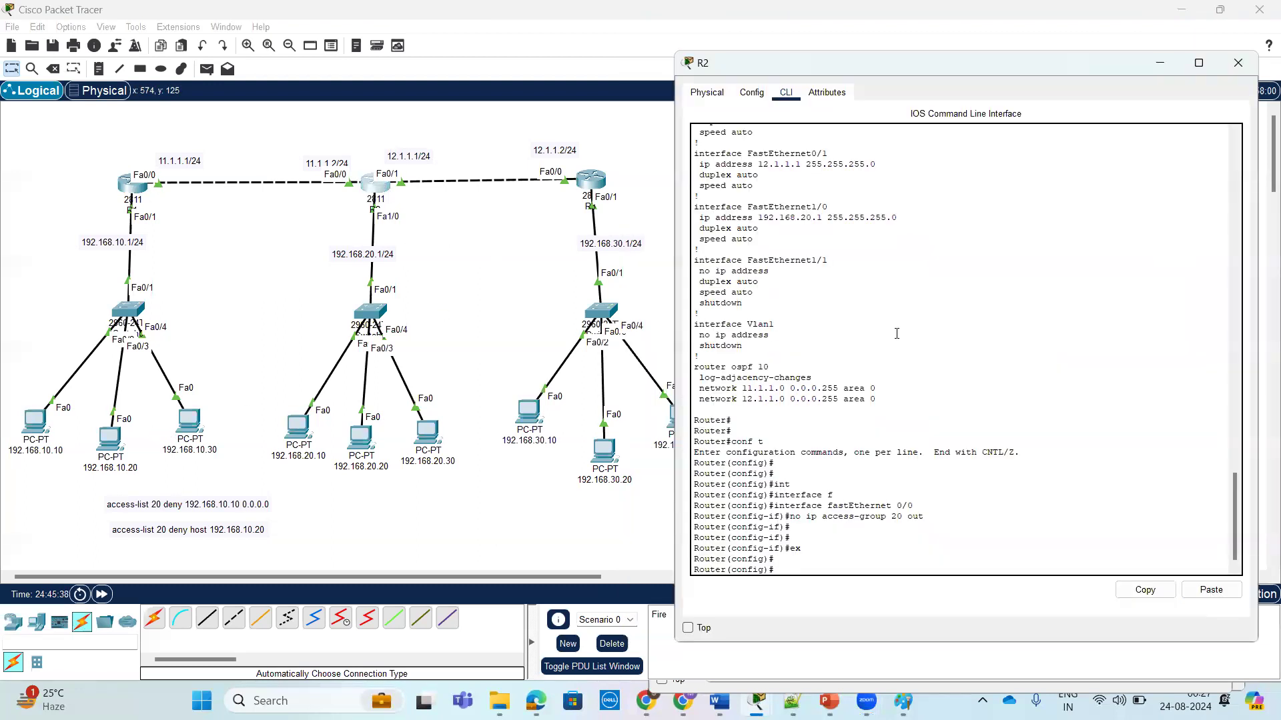
key(Tab)
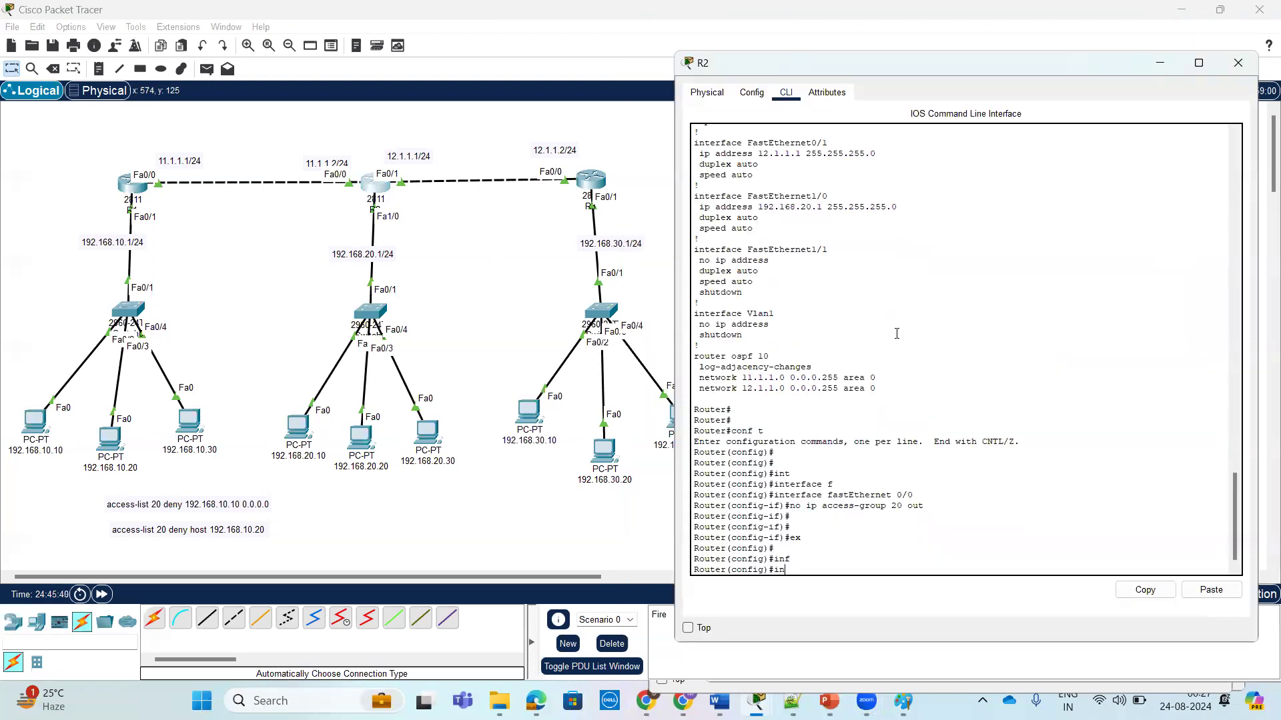
text(t)
key(Tab)
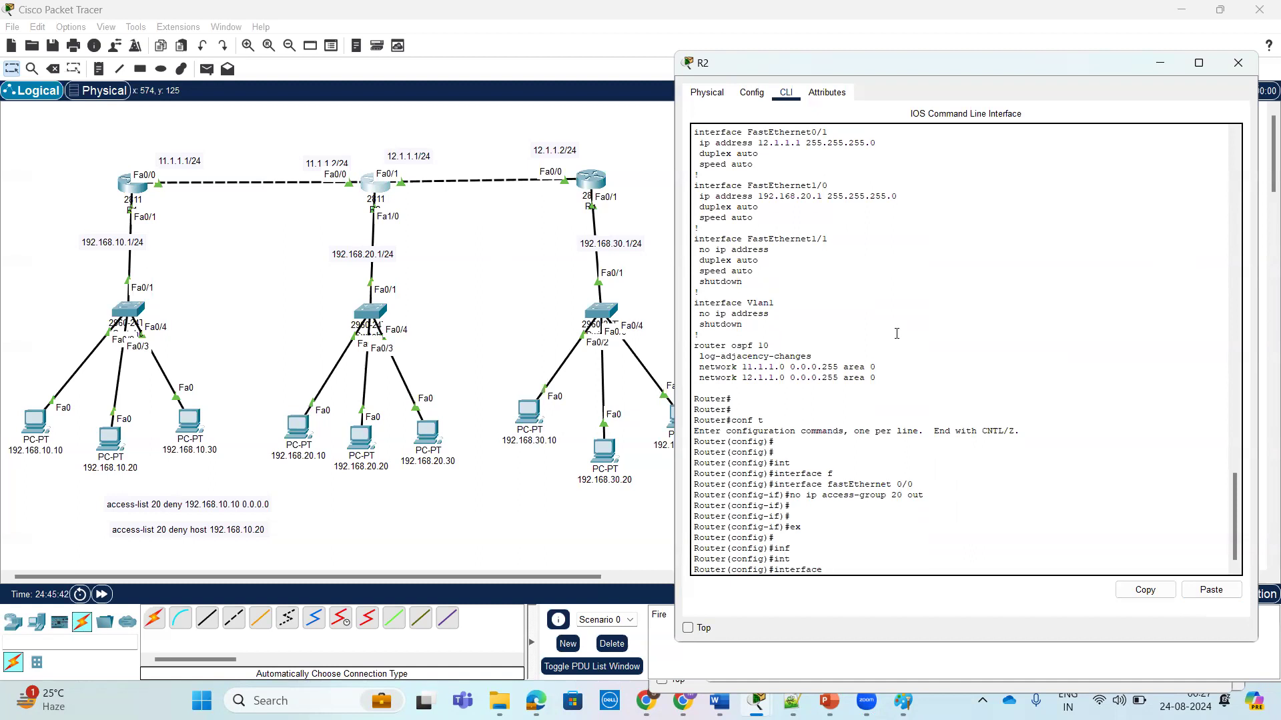
text(f)
key(Tab)
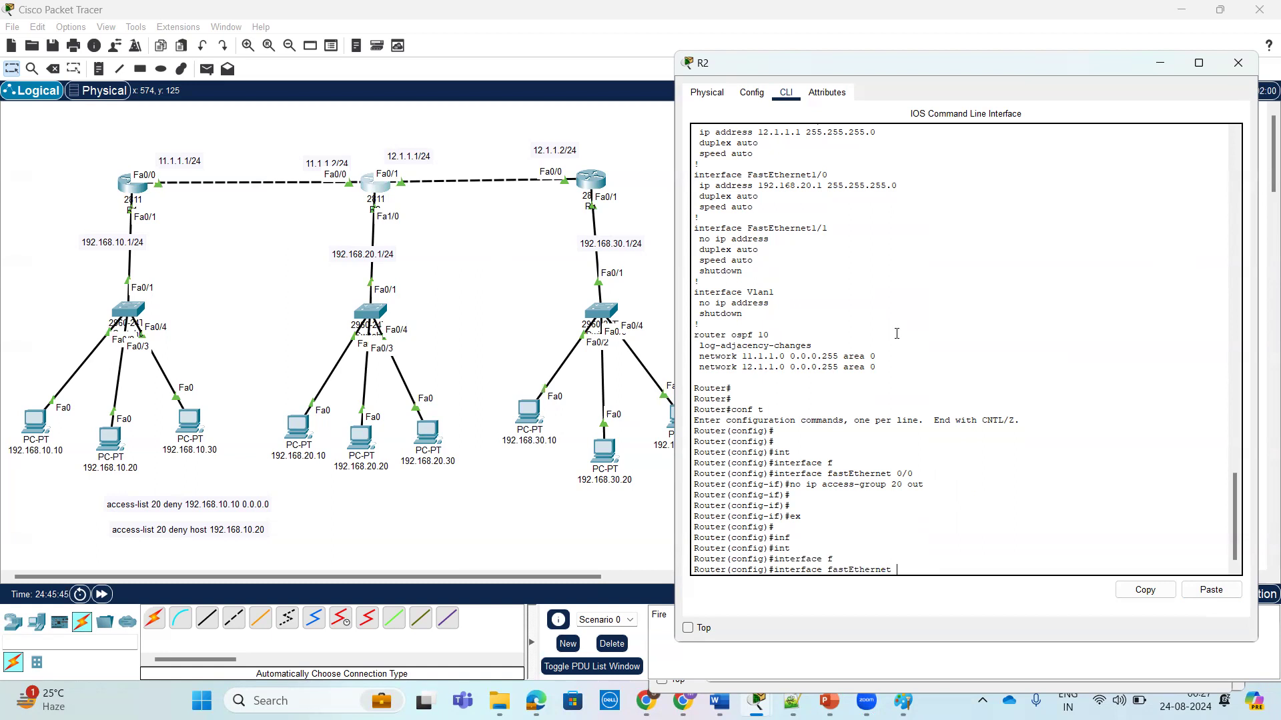
text(1/0)
key(Return)
key(Return)
key(Return)
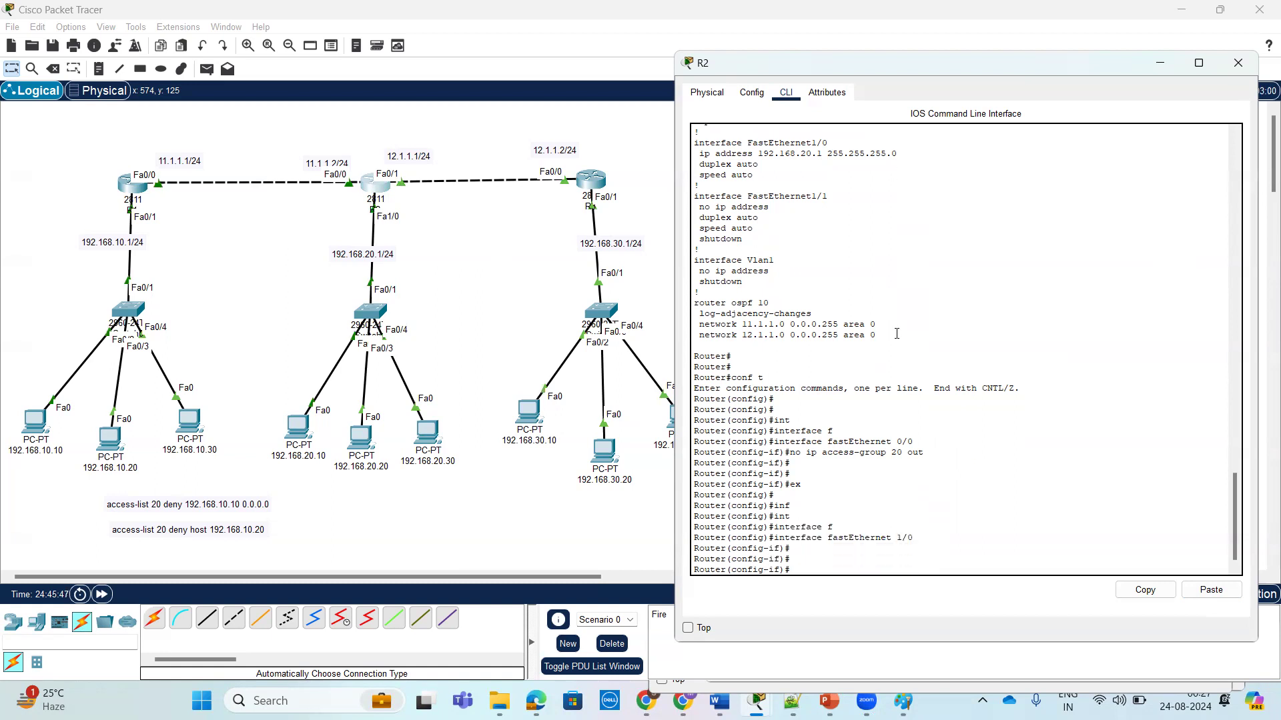
click(1211, 590)
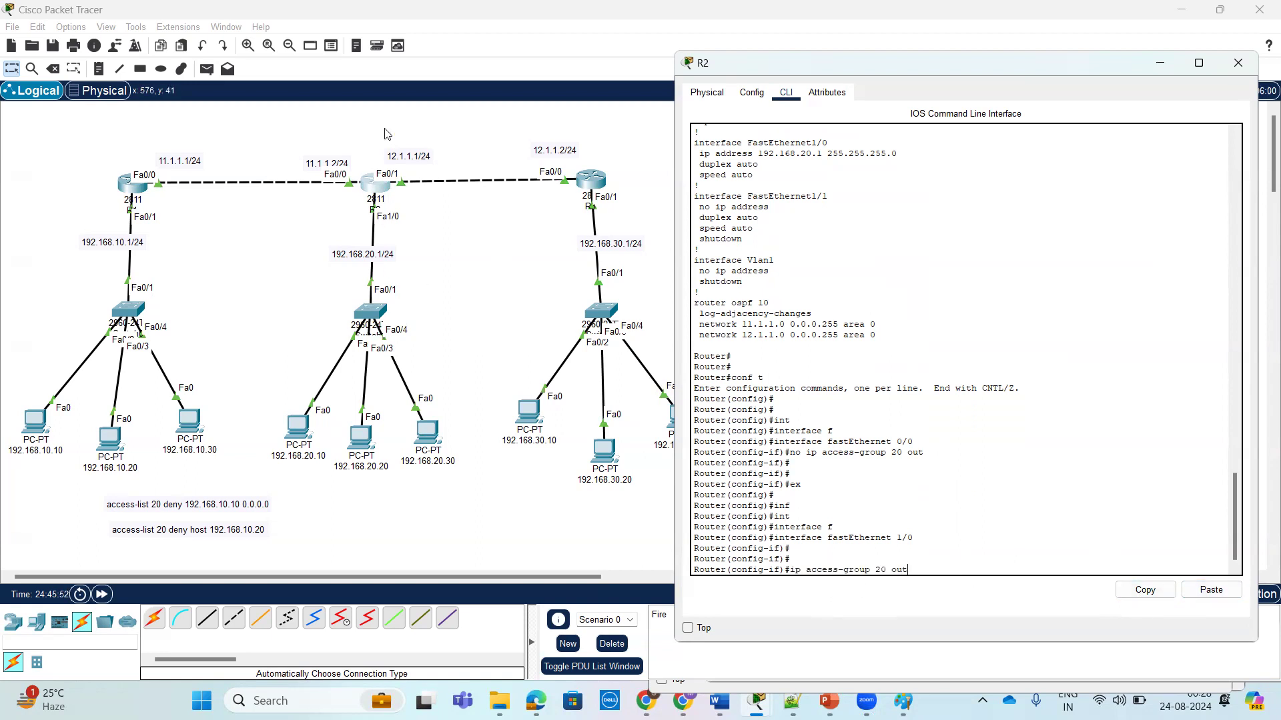
key(Return)
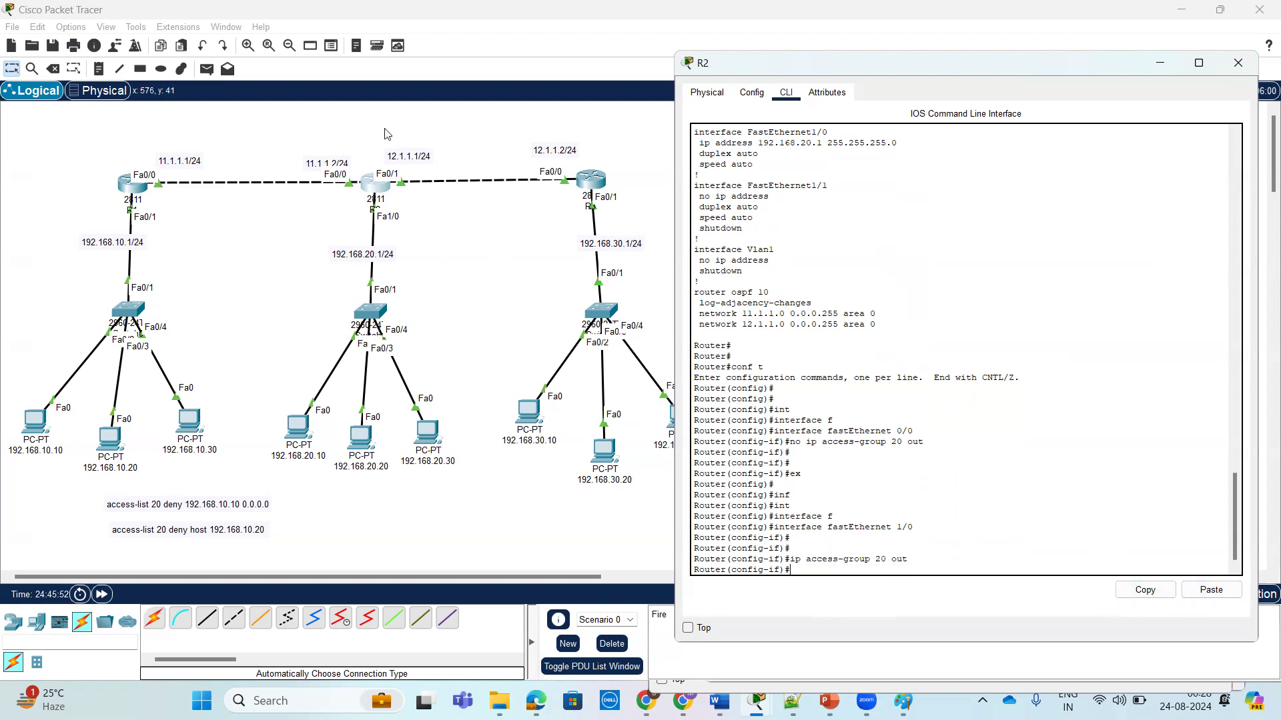
Step: Check the running pings on PCs 192.168.10.10 and 192.168.10.20 and highlight their latest replies
click(47, 422)
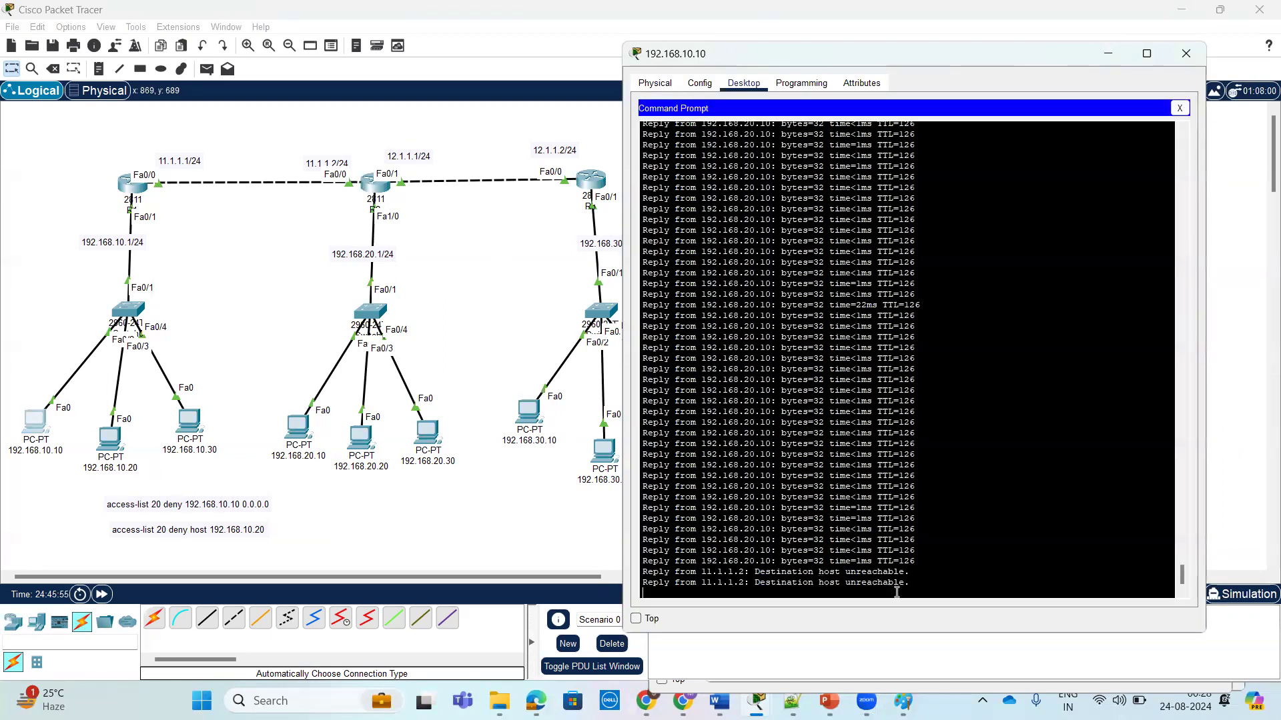
drag(896, 593, 675, 550)
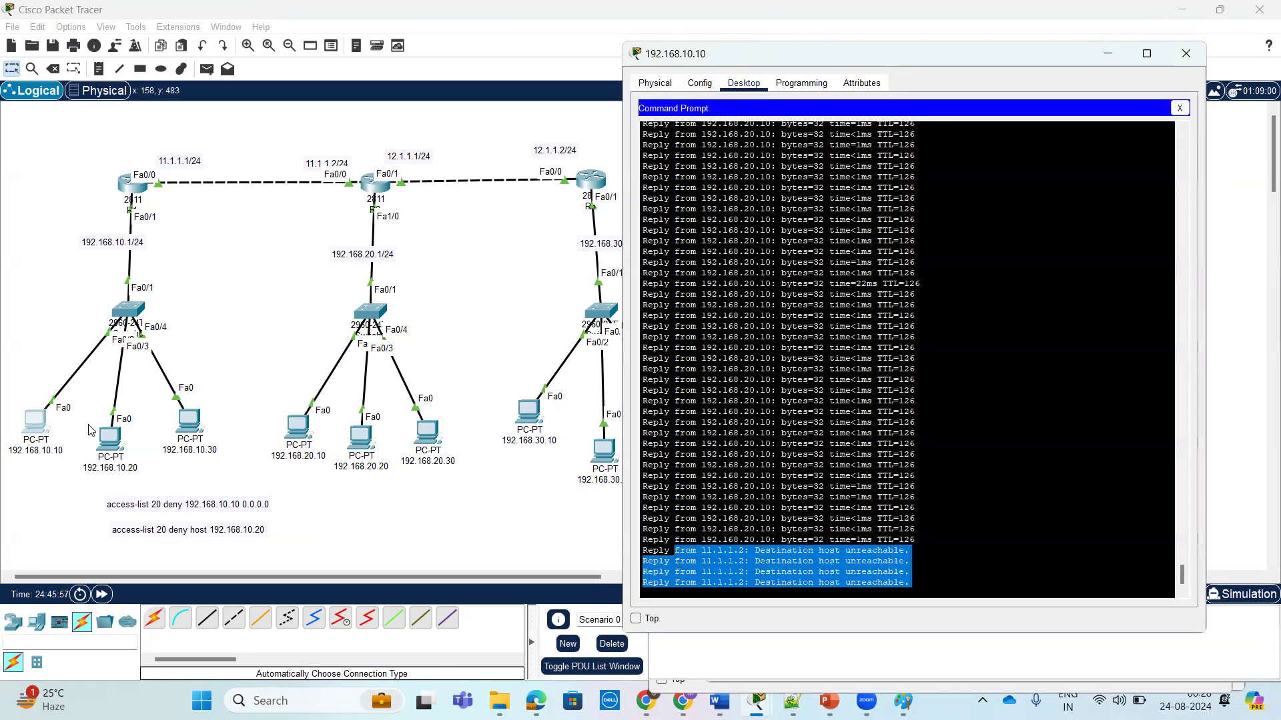
click(109, 438)
drag(910, 627, 667, 564)
mouse_move(163, 531)
mouse_down()
mouse_move(156, 522)
mouse_move(161, 532)
mouse_up()
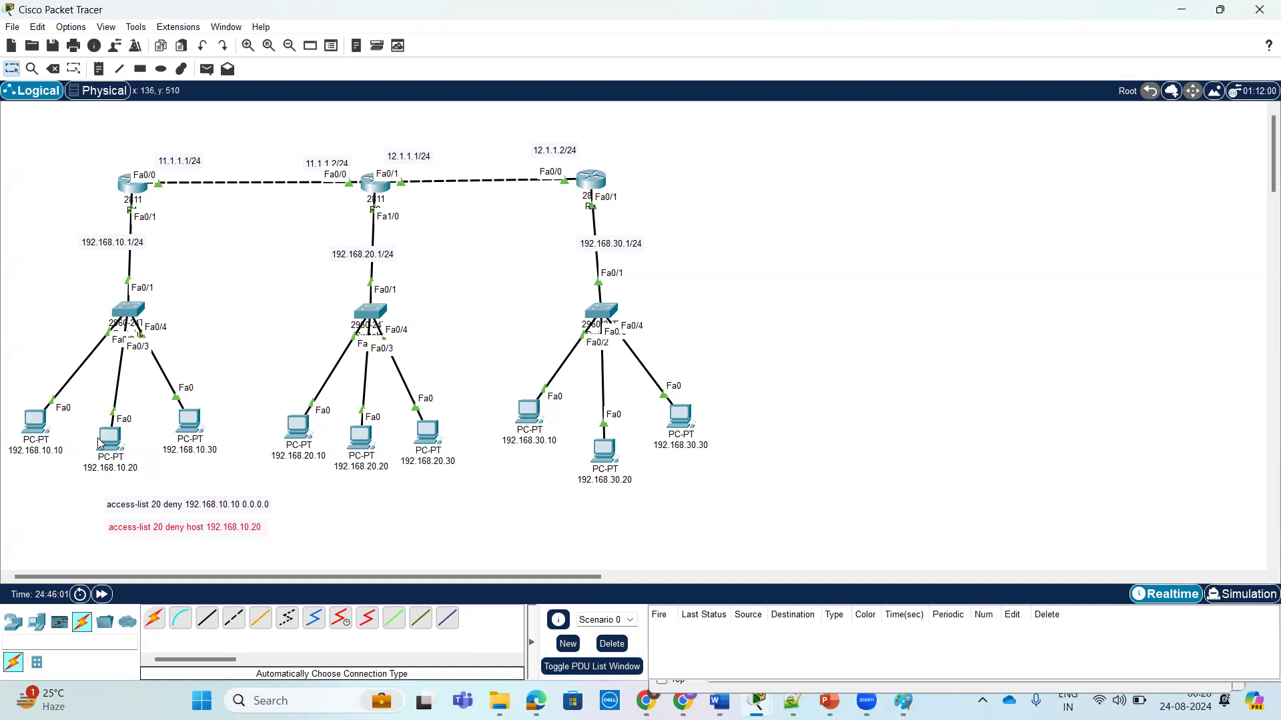
Step: Examine the running ping replies on PC 192.168.10.30, and compare them with those on PC 192.168.30.10
click(191, 422)
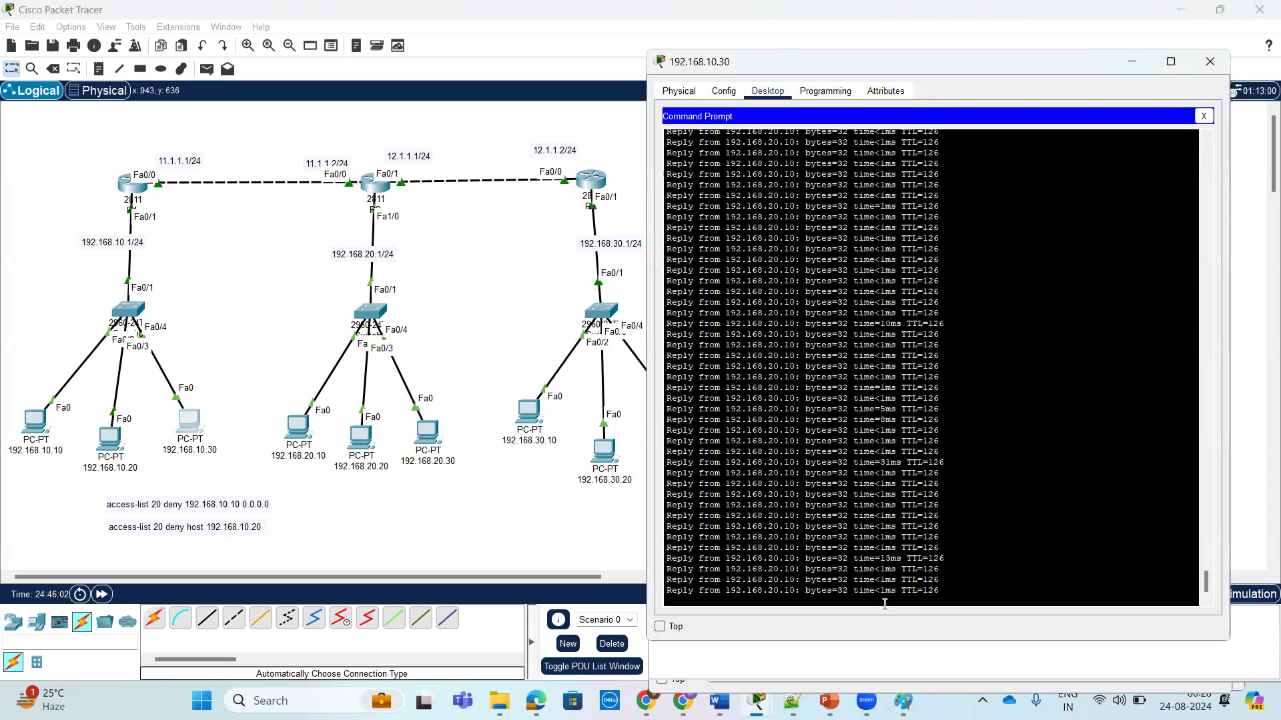
drag(959, 589, 767, 533)
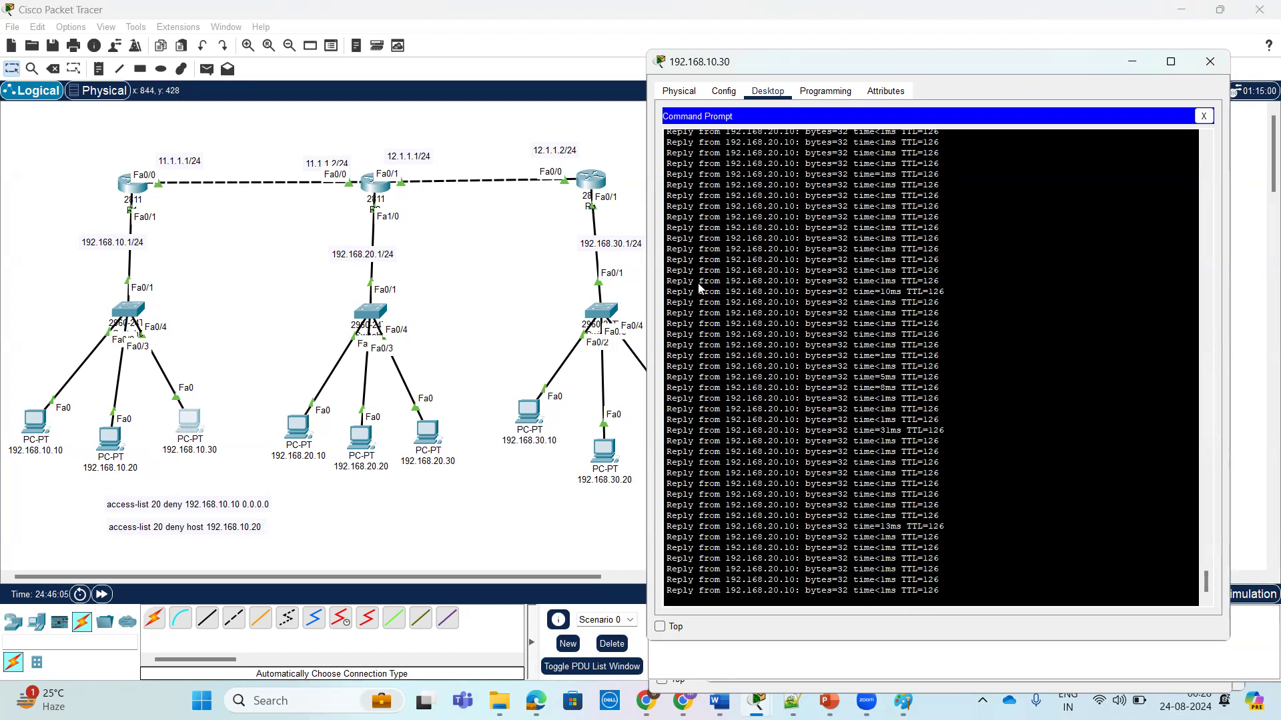
drag(997, 76, 1042, 76)
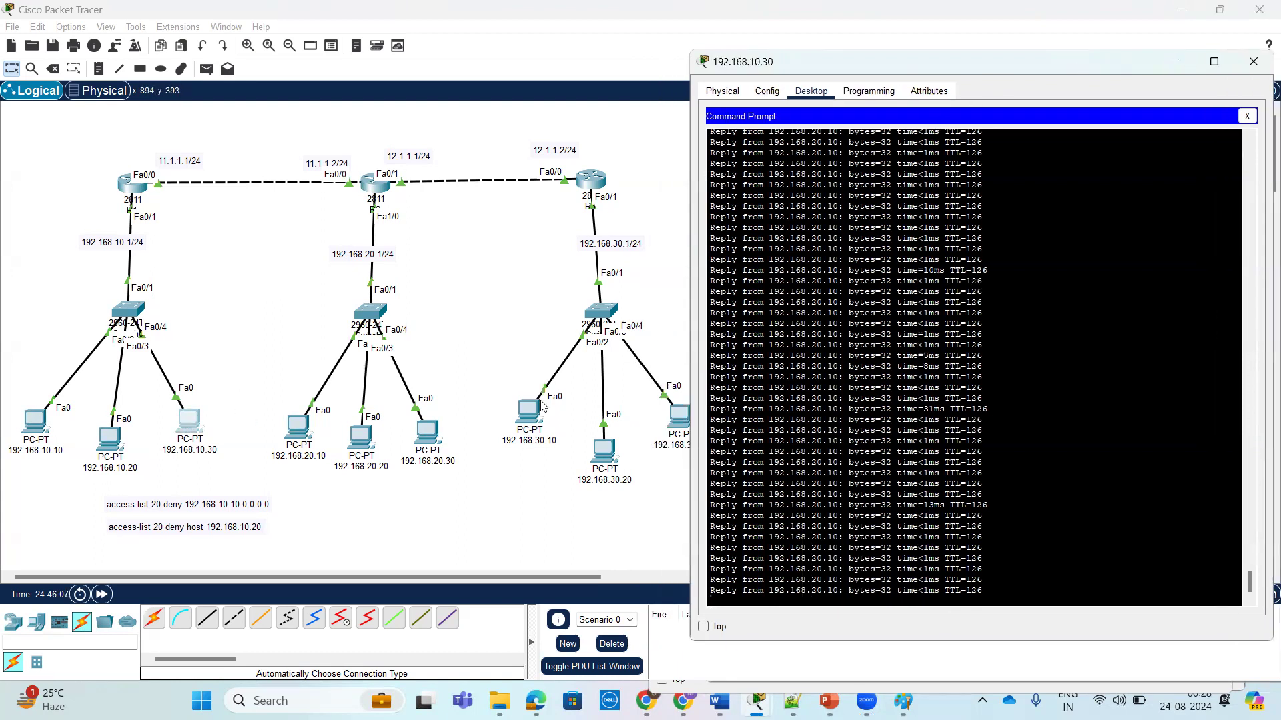
click(529, 415)
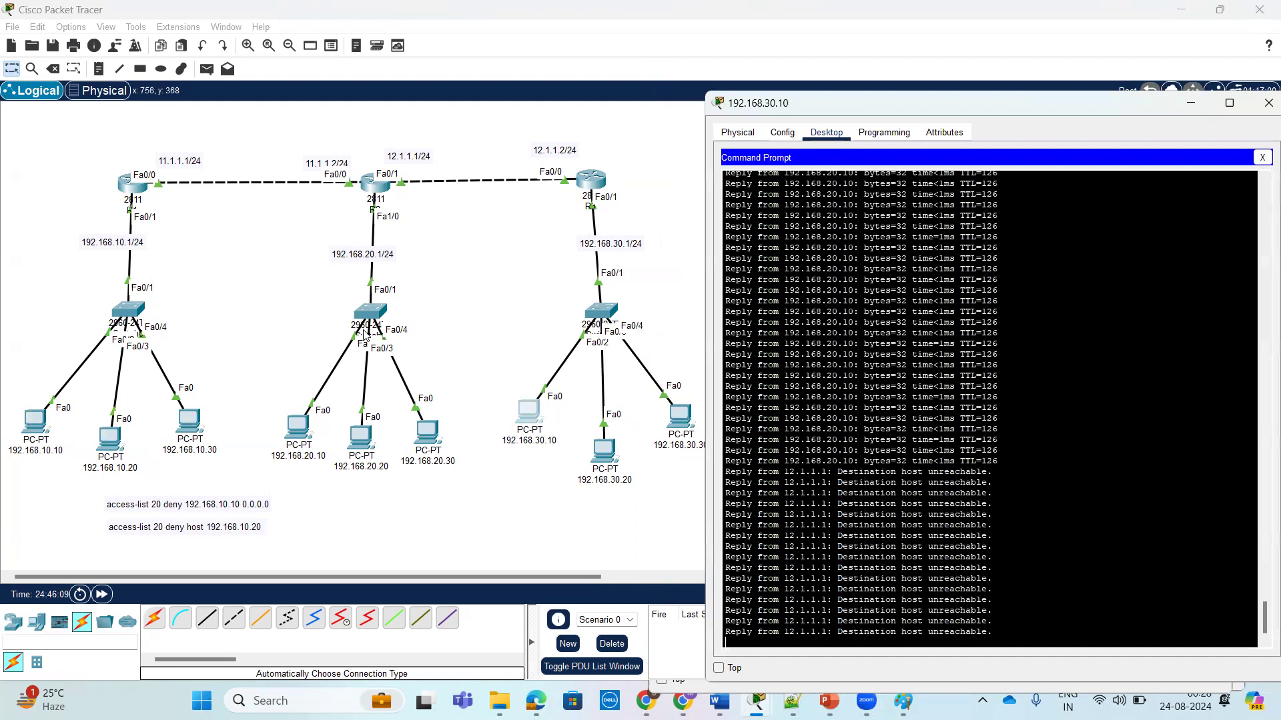
Step: Annotate the topology with a ticked path from the 192.168.30.0 PCs to the 192.168.10.0 network and a crossed-out path to the 192.168.20.0 network
mouse_move(614, 399)
mouse_down()
mouse_move(521, 144)
mouse_move(232, 161)
mouse_up()
drag(118, 283, 144, 274)
drag(245, 130, 287, 104)
mouse_move(565, 398)
mouse_down()
mouse_move(614, 325)
mouse_move(422, 264)
mouse_move(377, 341)
mouse_up()
drag(480, 230, 478, 267)
drag(467, 245, 494, 267)
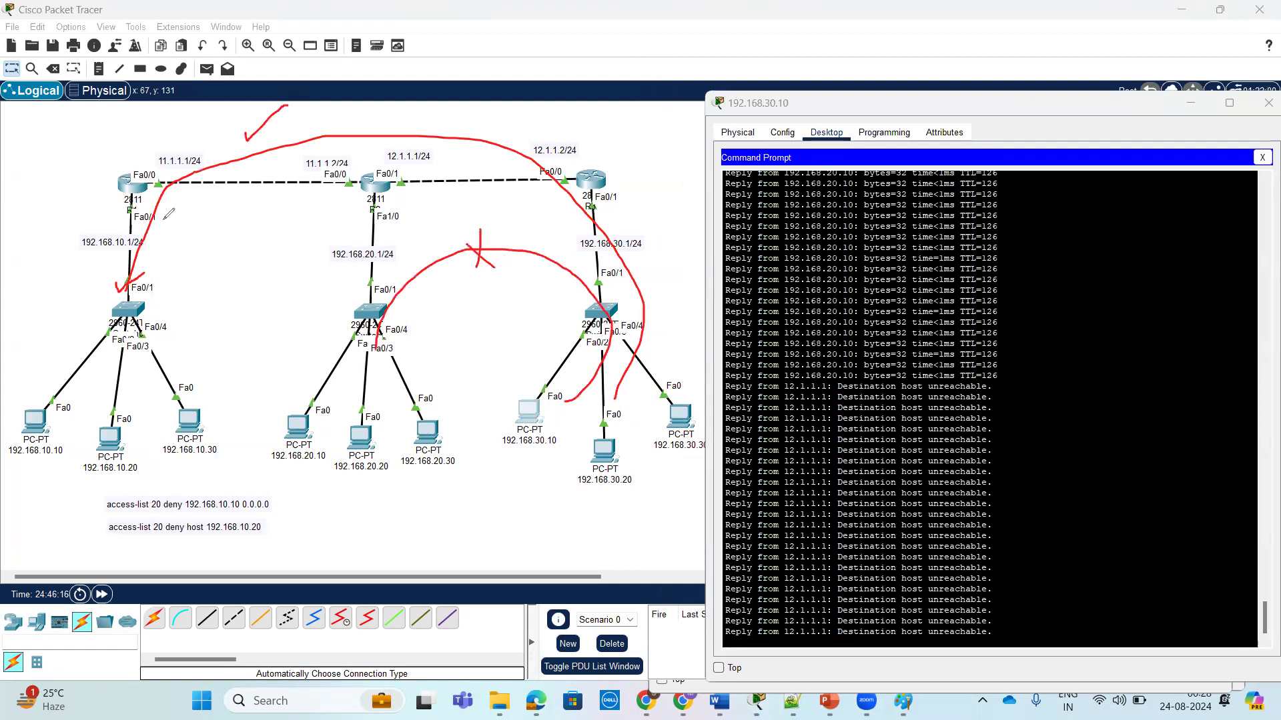
Step: Check the running ping to 192.168.10.10 on PC 192.168.30.20 and the one to 192.168.20.10 on PC 192.168.30.10
click(607, 451)
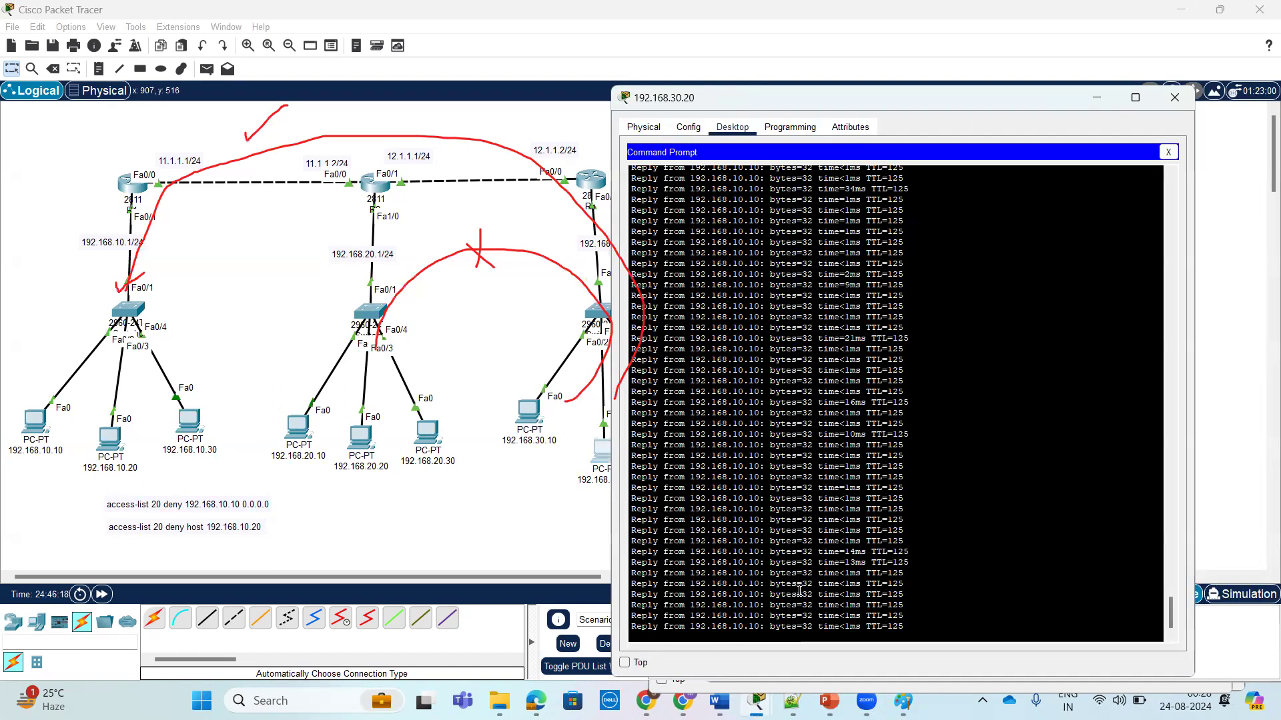
drag(760, 639, 698, 625)
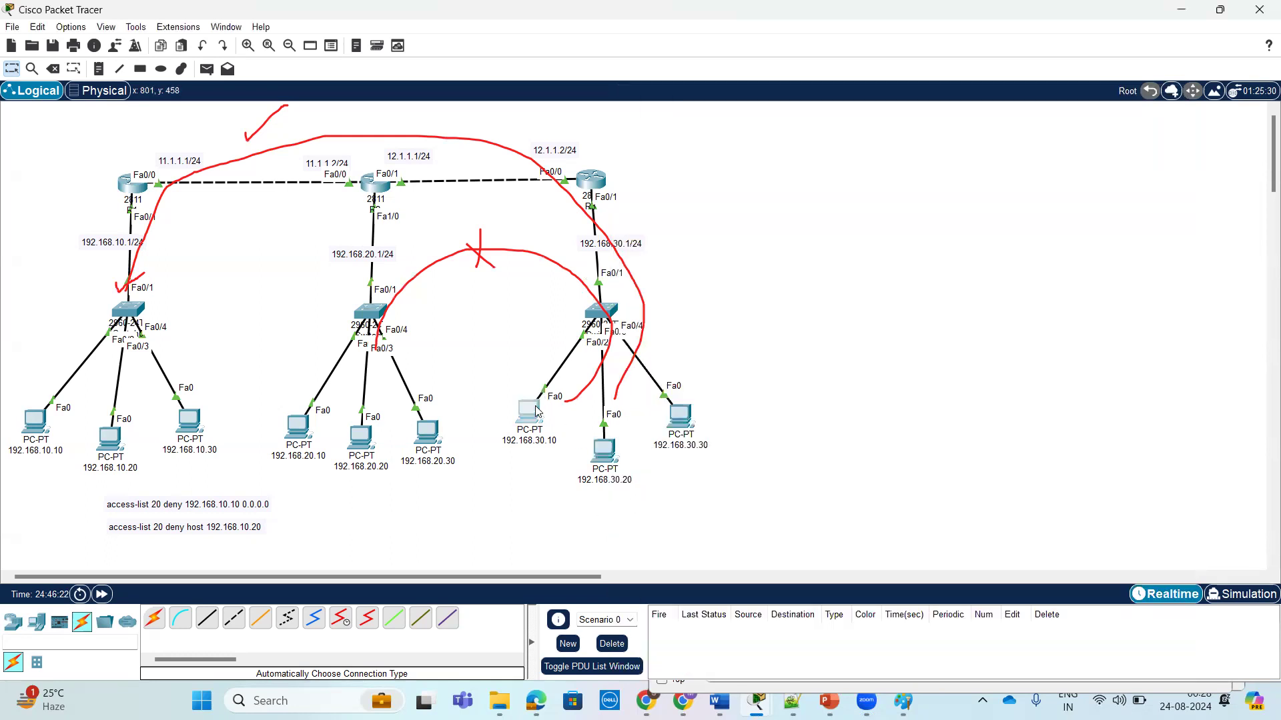
click(529, 414)
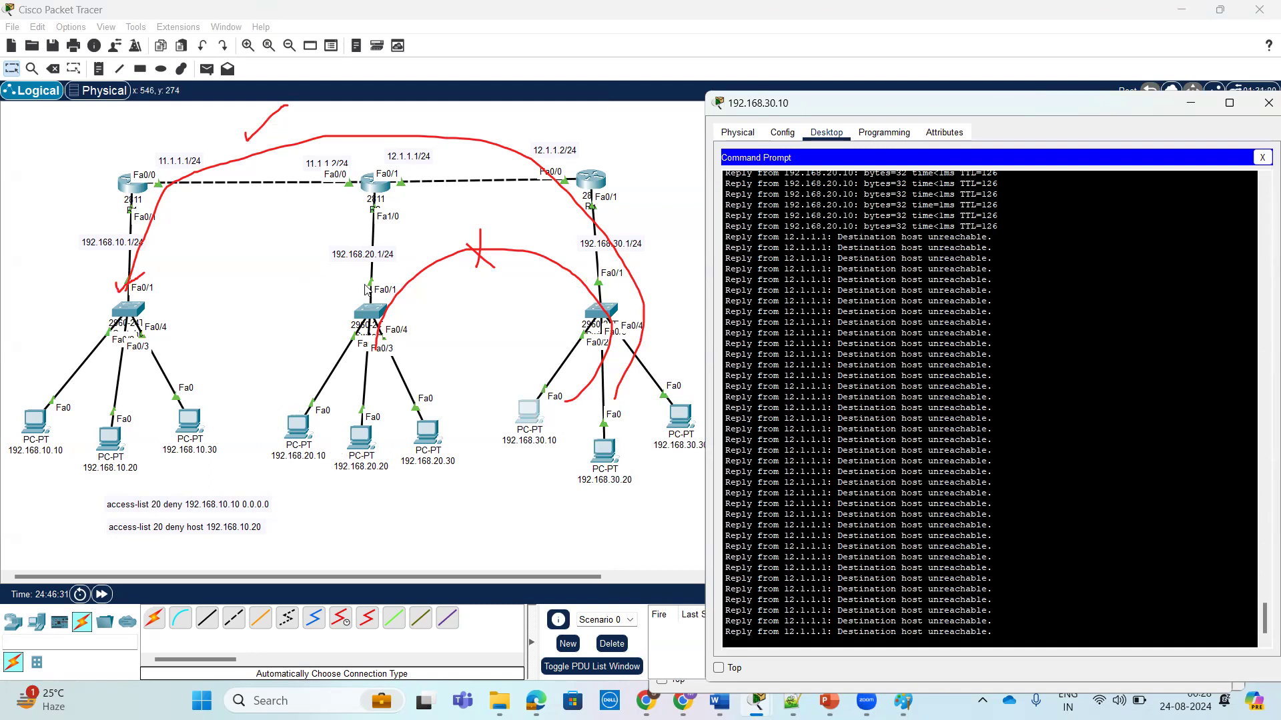
Step: Return R2's command line from interface configuration to privileged EXEC mode
click(375, 181)
key(Return)
key(Return)
key(ctrl+z)
key(Return)
key(Return)
Step: Display R2's access lists and their match counters with show access-lists
text(sh)
key(Tab)
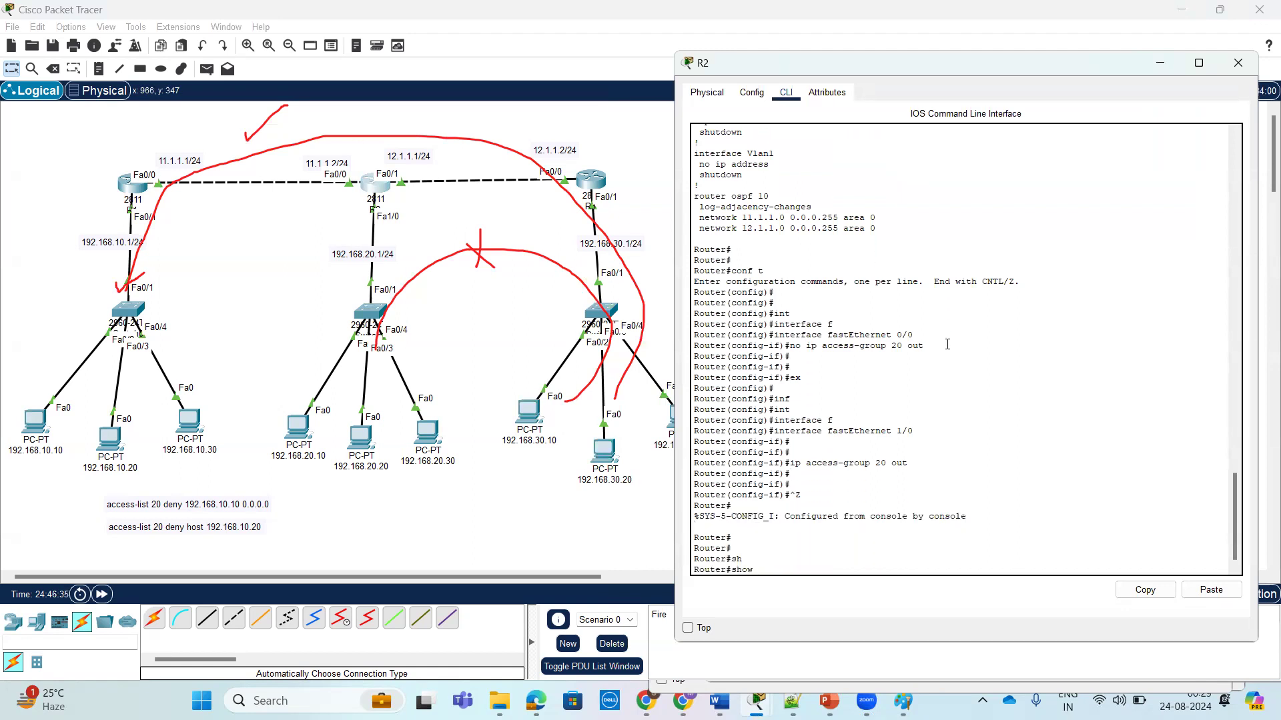
text(ac)
key(Tab)
key(Return)
key(Return)
key(Return)
key(Return)
key(Return)
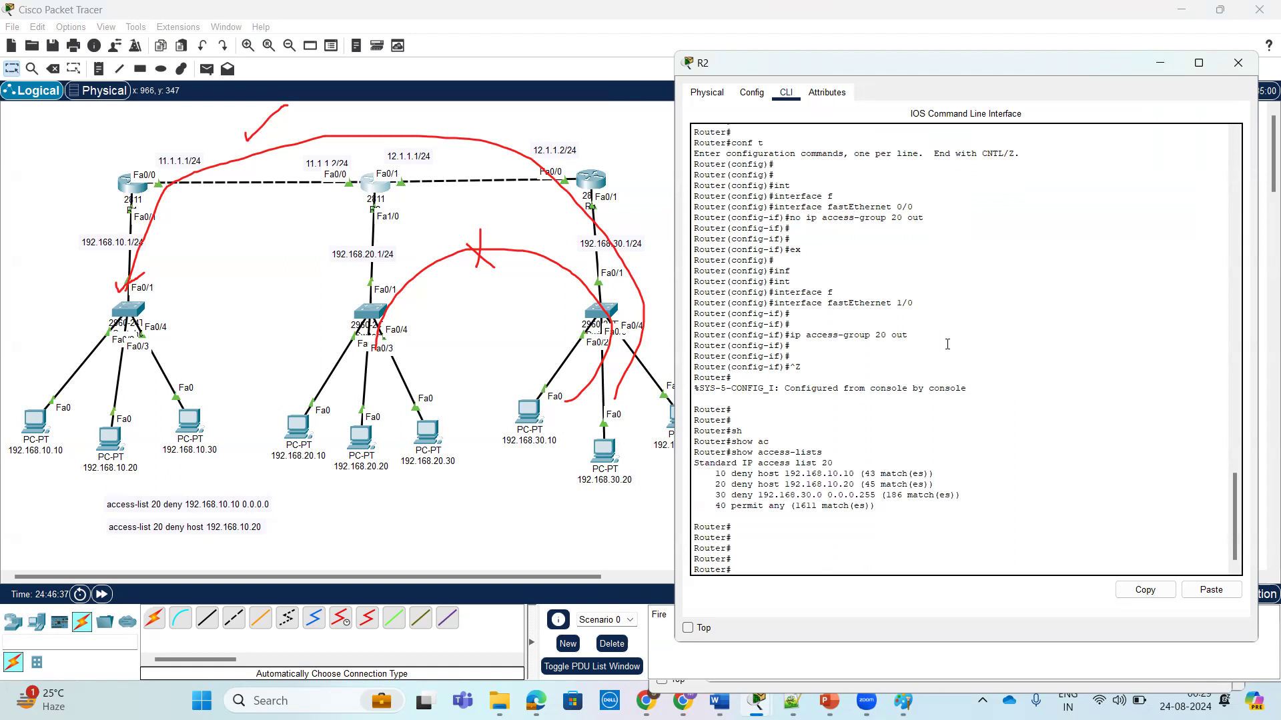
Step: Highlight the permit any entry and the deny 192.168.30.0 0.0.0.255 entry of access list 20 to examine their matches
drag(795, 505, 717, 507)
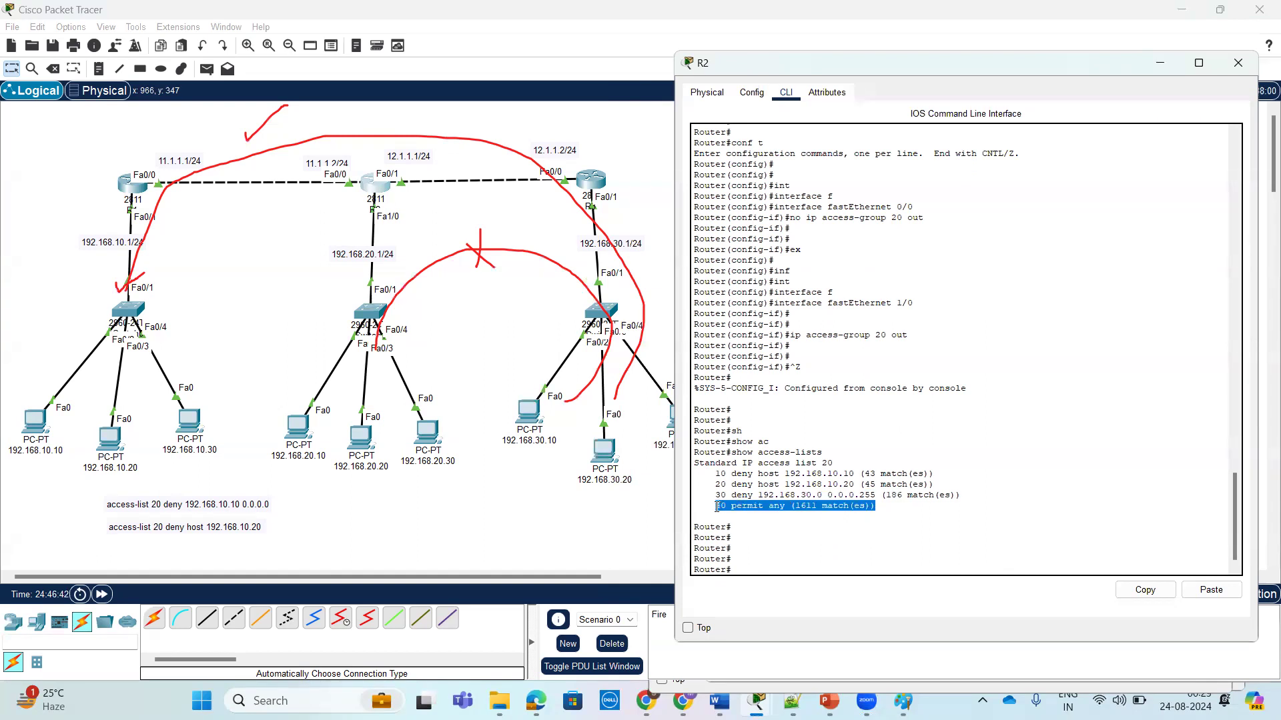
drag(964, 495, 711, 494)
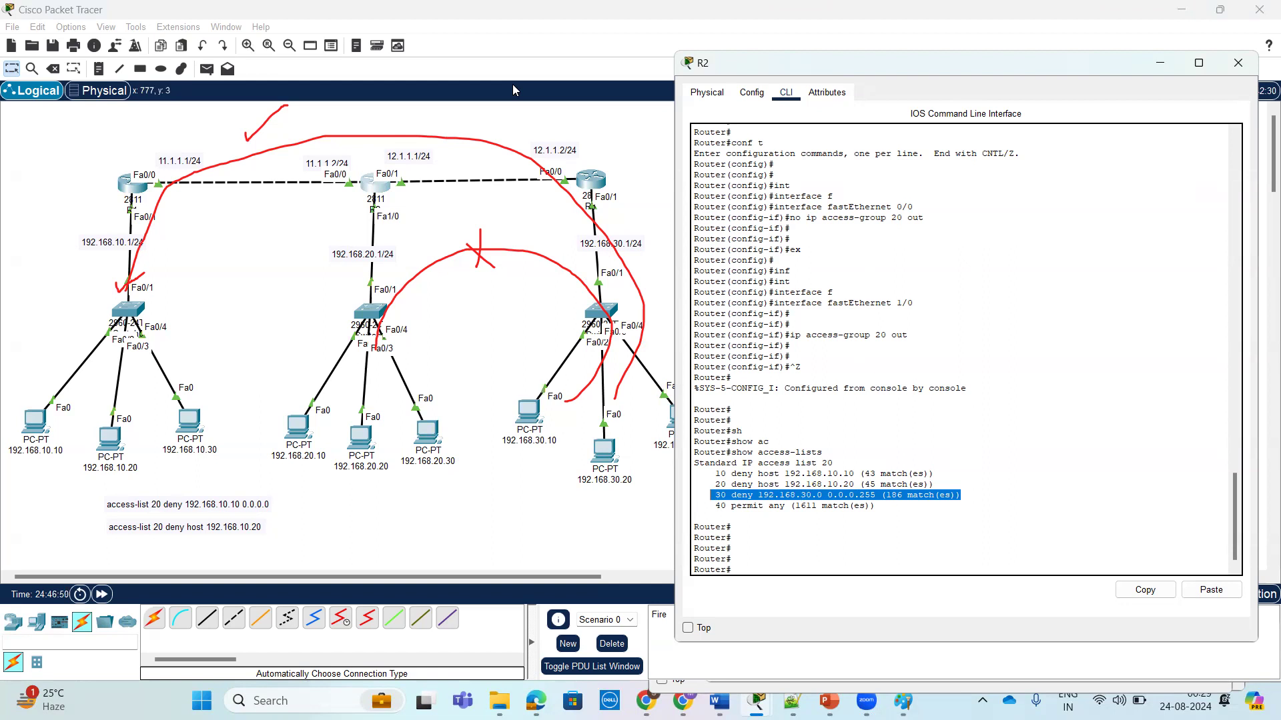
click(1070, 31)
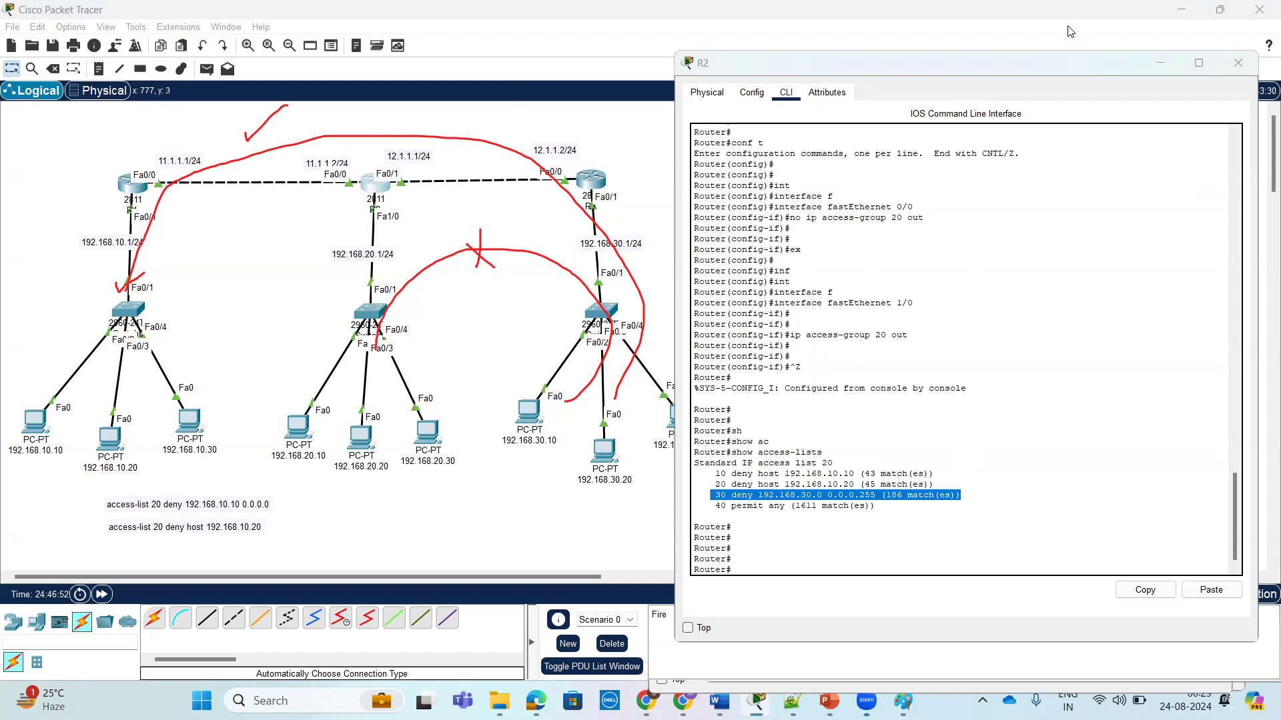